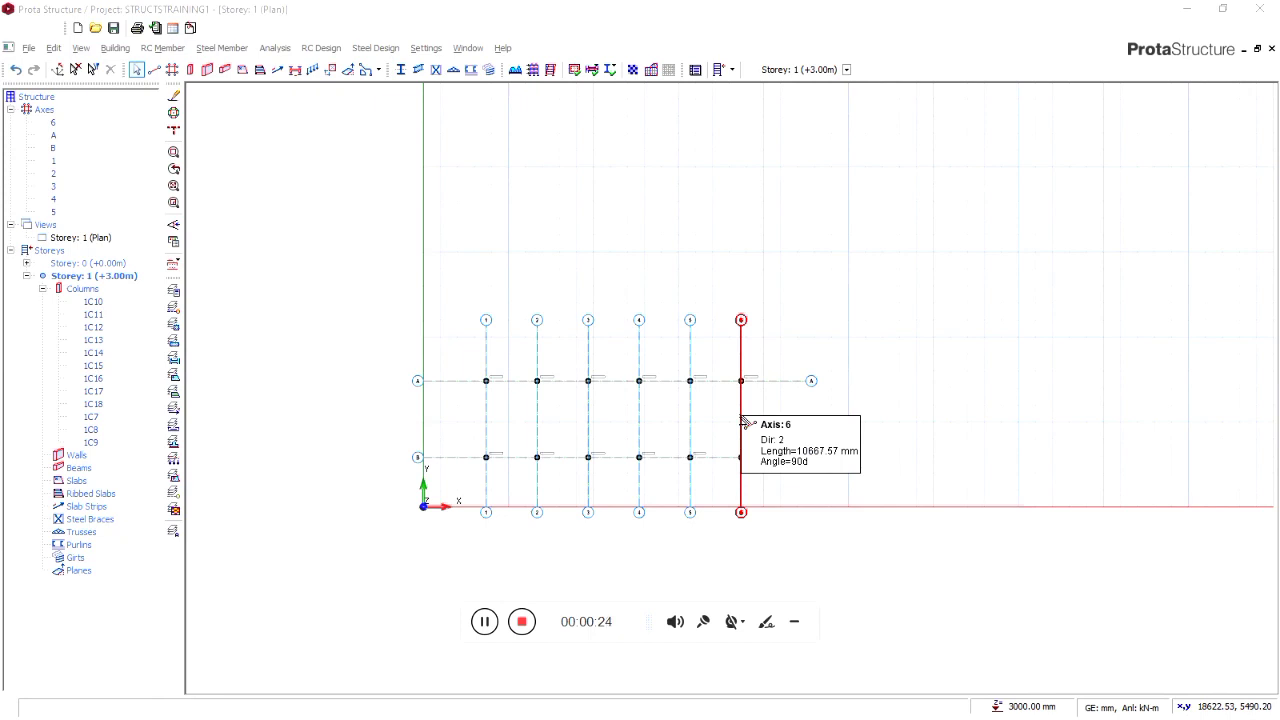
Switch from ProtaStructure to the STRUCTS1.dwg drawing in AutoCAD and locate the column grid beside the floor plan
{"action": "scroll", "coordinate": [506, 521], "scroll_direction": "up", "scroll_amount": 3}
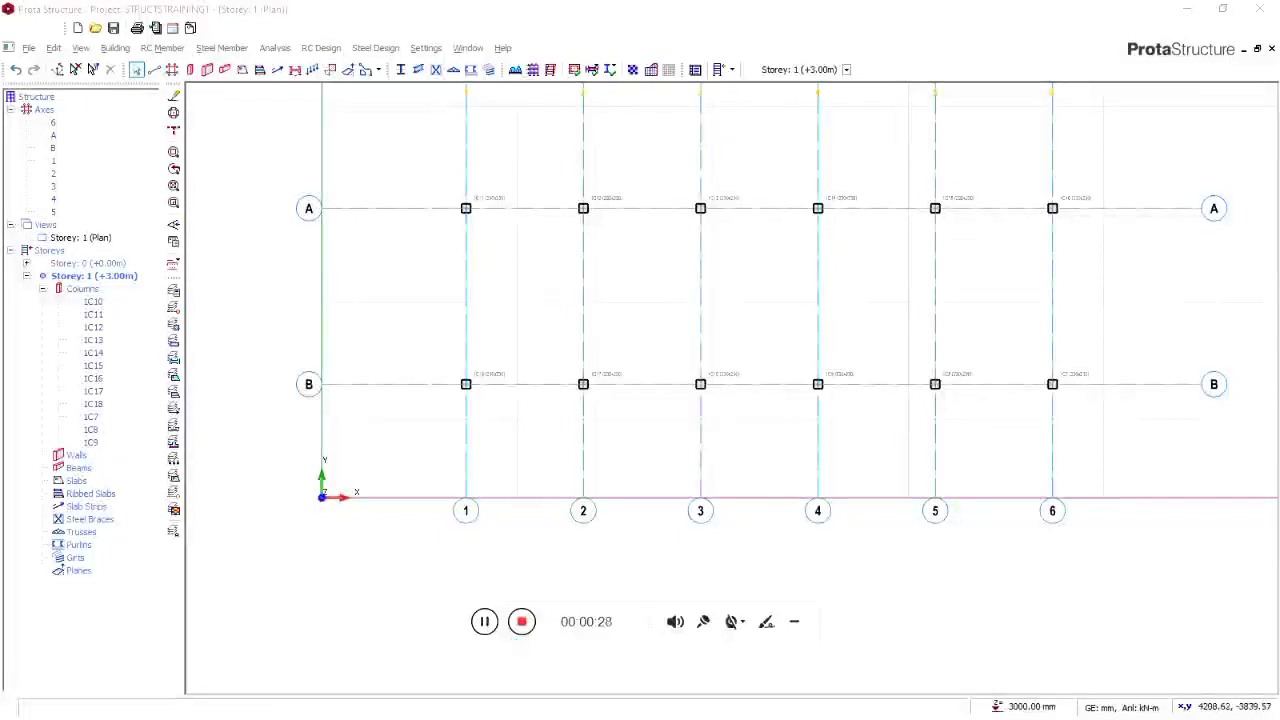
{"action": "left_click", "coordinate": [1189, 9]}
{"action": "scroll", "coordinate": [619, 402], "scroll_direction": "up", "scroll_amount": 5}
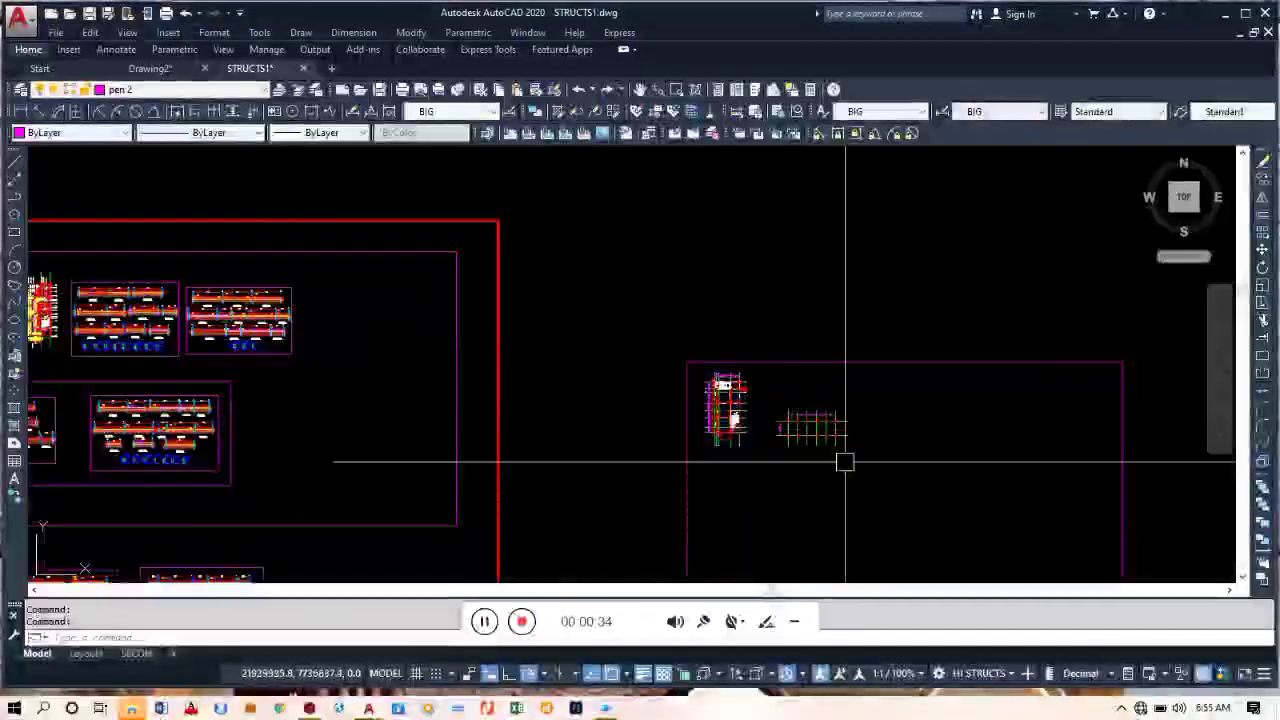
{"action": "scroll", "coordinate": [848, 456], "scroll_direction": "up", "scroll_amount": 5}
{"action": "scroll", "coordinate": [790, 390], "scroll_direction": "down", "scroll_amount": 4}
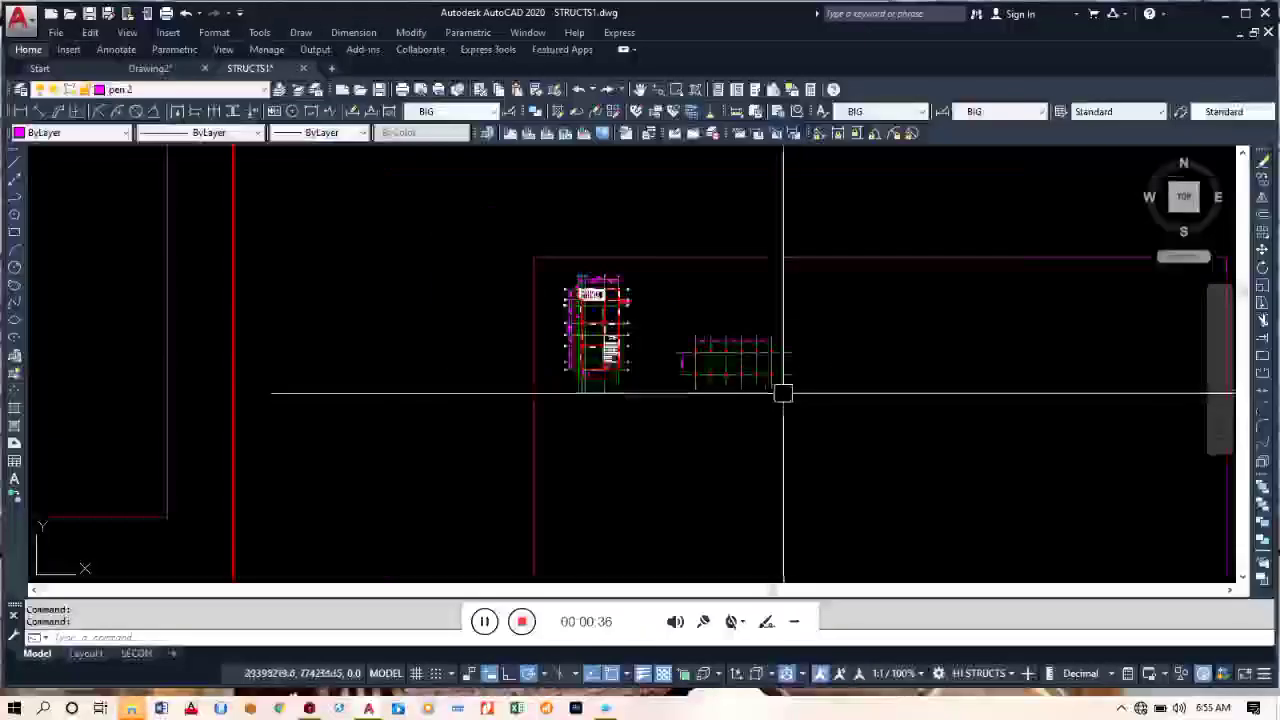
{"action": "scroll", "coordinate": [718, 374], "scroll_direction": "up", "scroll_amount": 5}
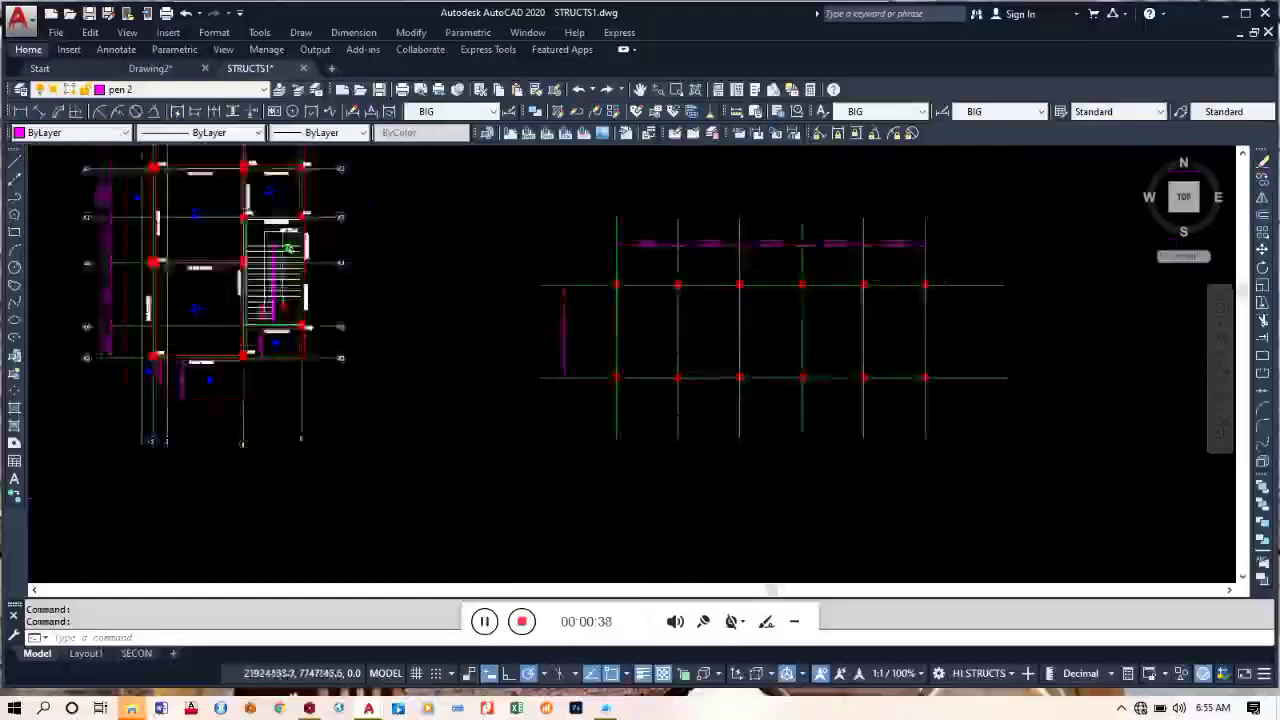
Examine the column grid layout and its spacing dimensions next to the detailed floor plan
{"action": "mouse_move", "coordinate": [690, 312]}
{"action": "middle_mouse_down"}
{"action": "mouse_move", "coordinate": [608, 357]}
{"action": "mouse_move", "coordinate": [560, 294]}
{"action": "mouse_move", "coordinate": [463, 280]}
{"action": "middle_mouse_up"}
{"action": "scroll", "coordinate": [620, 391], "scroll_direction": "down", "scroll_amount": 4}
{"action": "scroll", "coordinate": [511, 248], "scroll_direction": "up", "scroll_amount": 2}
{"action": "scroll", "coordinate": [484, 310], "scroll_direction": "down", "scroll_amount": 1}
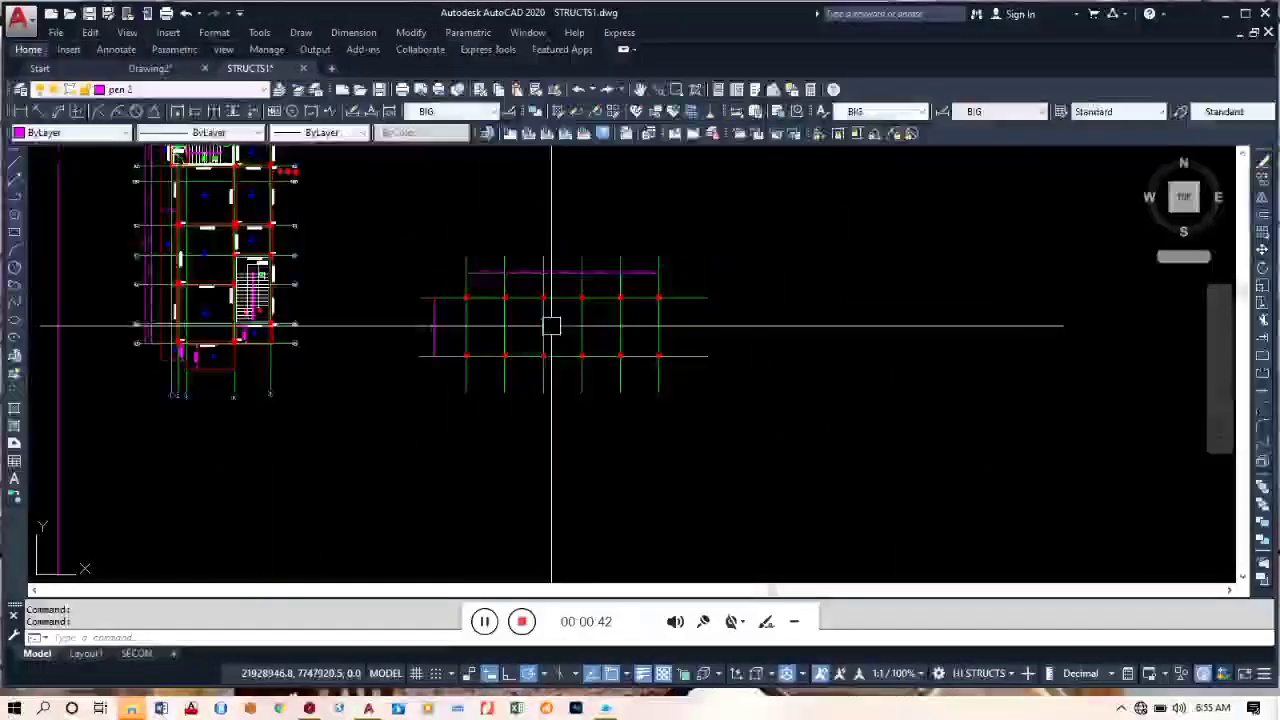
{"action": "middle_click_drag", "start_coordinate": [594, 330], "coordinate": [589, 332]}
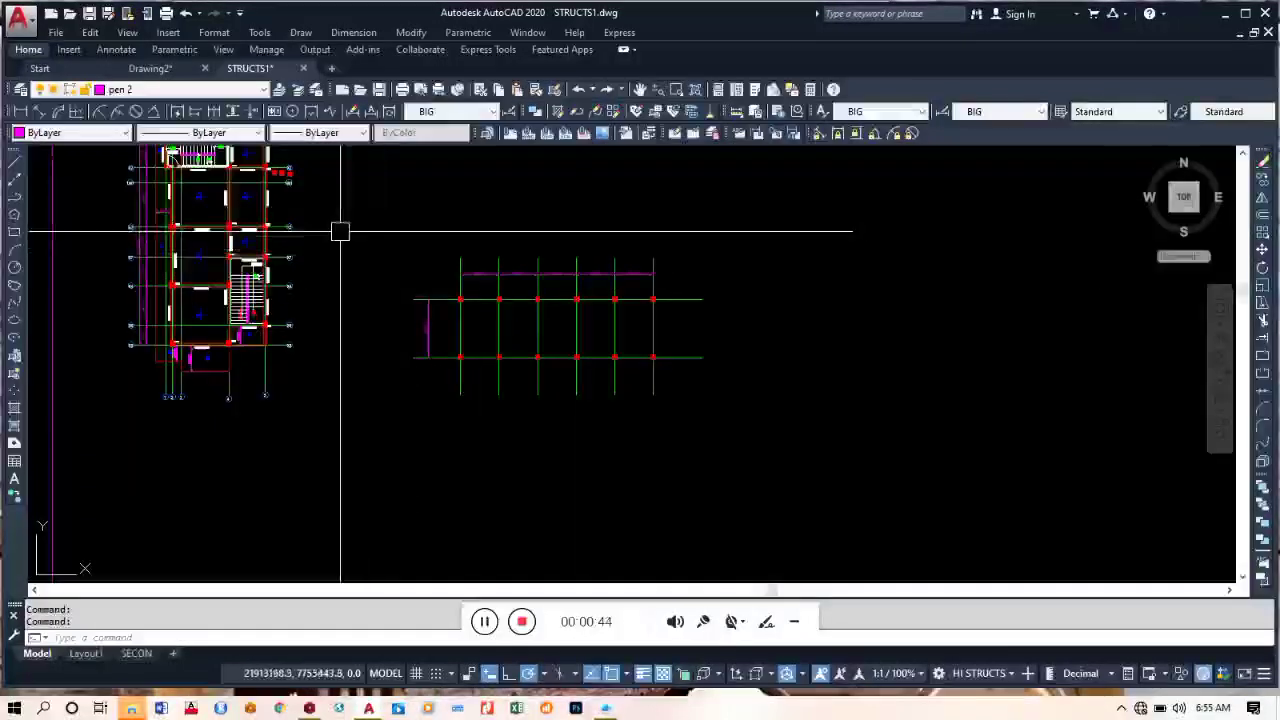
{"action": "middle_click_drag", "start_coordinate": [340, 231], "coordinate": [358, 273]}
{"action": "middle_click_drag", "start_coordinate": [166, 270], "coordinate": [179, 270]}
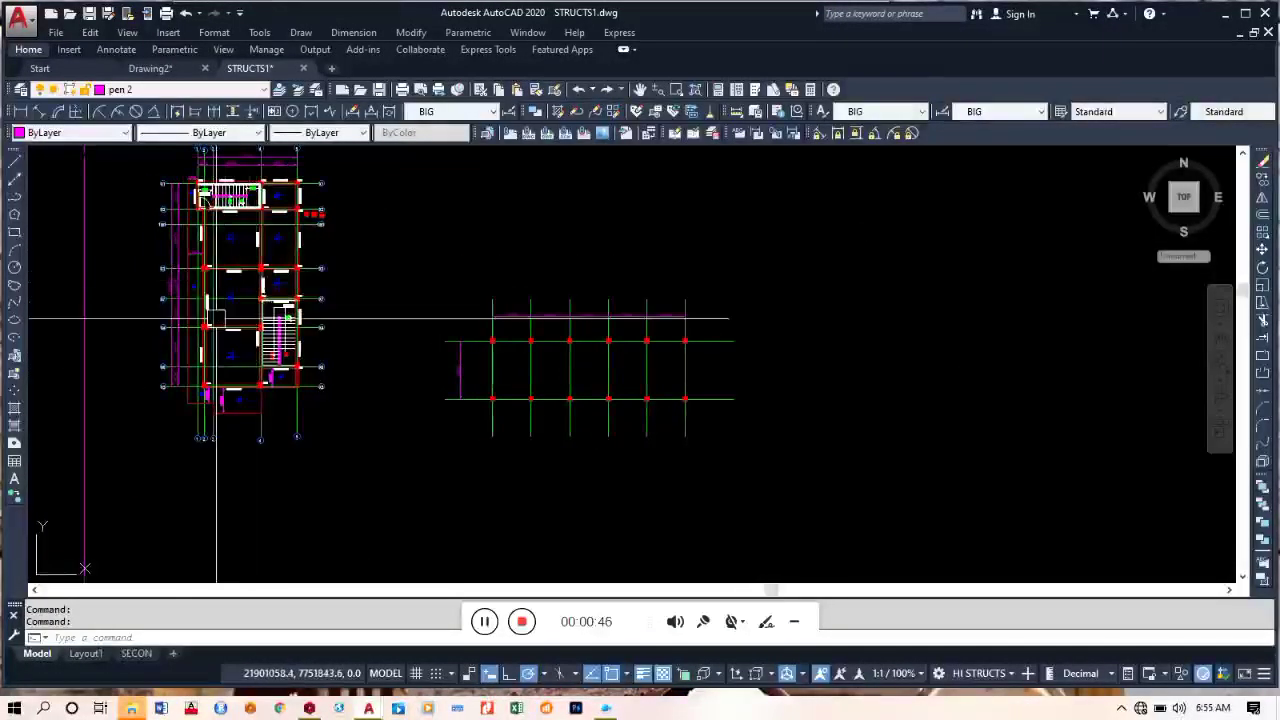
{"action": "scroll", "coordinate": [216, 320], "scroll_direction": "up", "scroll_amount": 5}
{"action": "scroll", "coordinate": [237, 266], "scroll_direction": "down", "scroll_amount": 8}
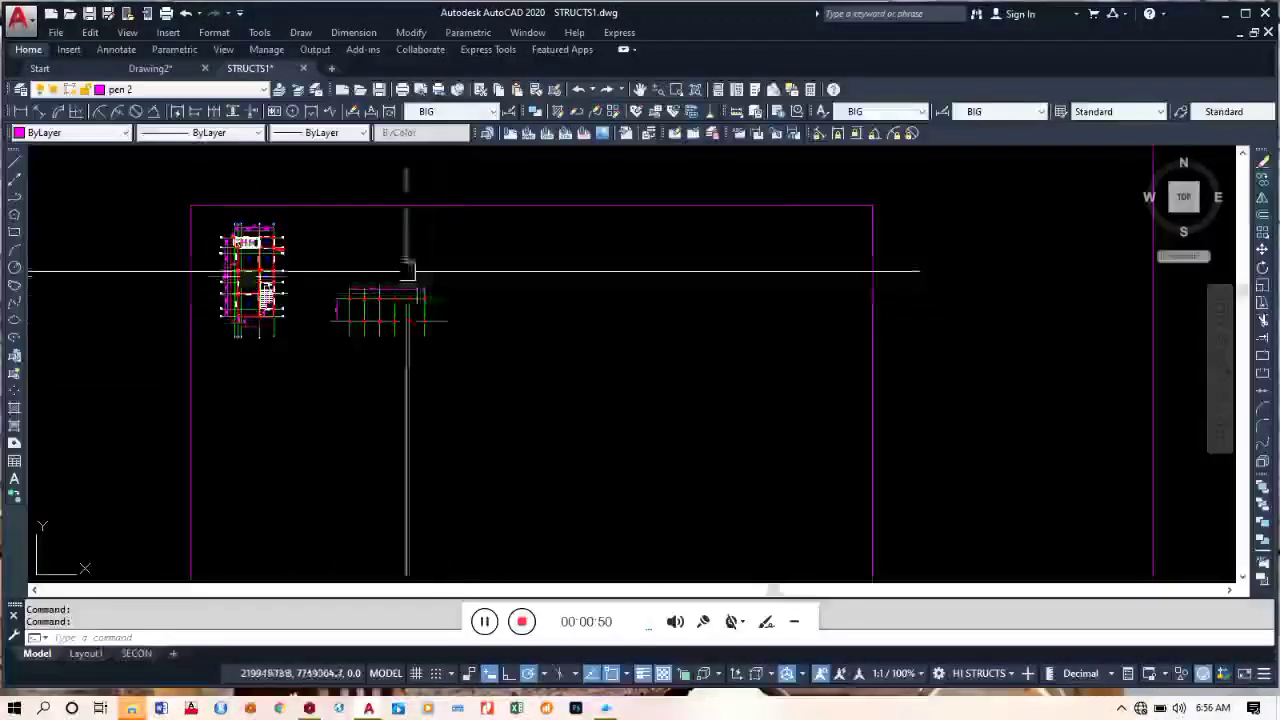
{"action": "scroll", "coordinate": [407, 271], "scroll_direction": "up", "scroll_amount": 6}
{"action": "scroll", "coordinate": [423, 377], "scroll_direction": "down", "scroll_amount": 3}
{"action": "scroll", "coordinate": [214, 380], "scroll_direction": "up", "scroll_amount": 1}
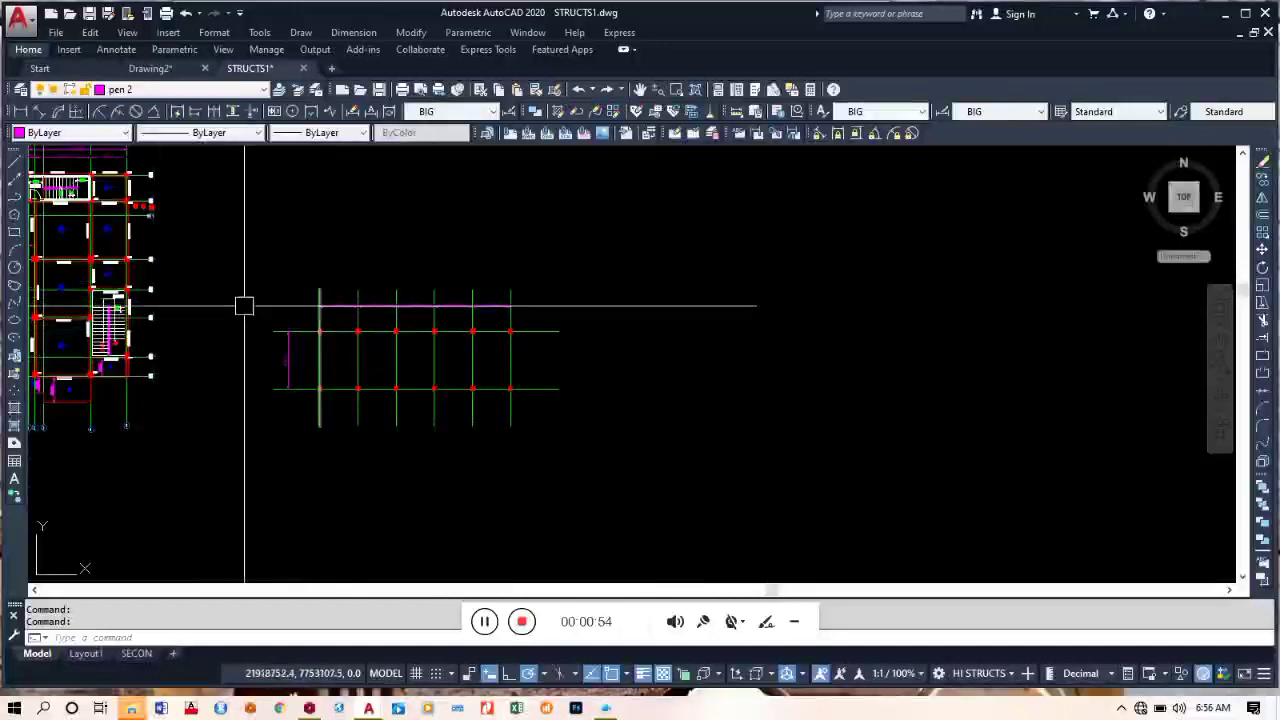
{"action": "scroll", "coordinate": [340, 355], "scroll_direction": "up", "scroll_amount": 6}
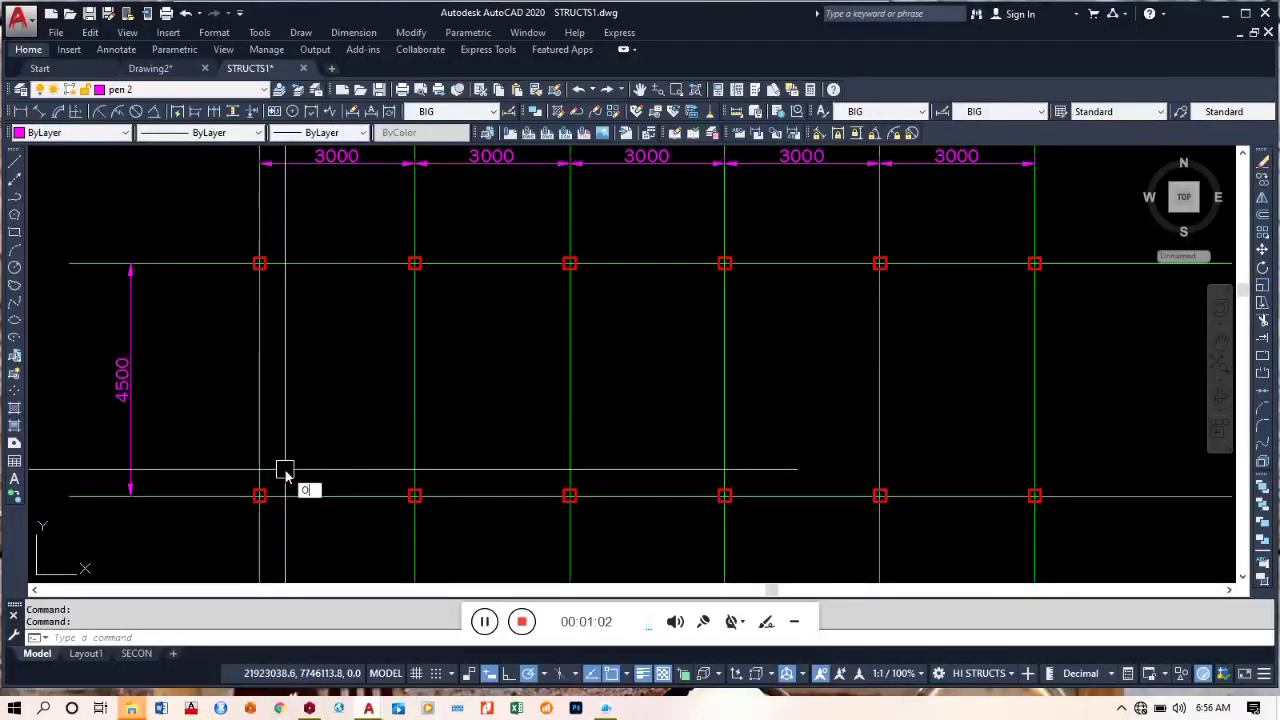
{"action": "type", "text": "o"}
{"action": "key", "text": "Return"}
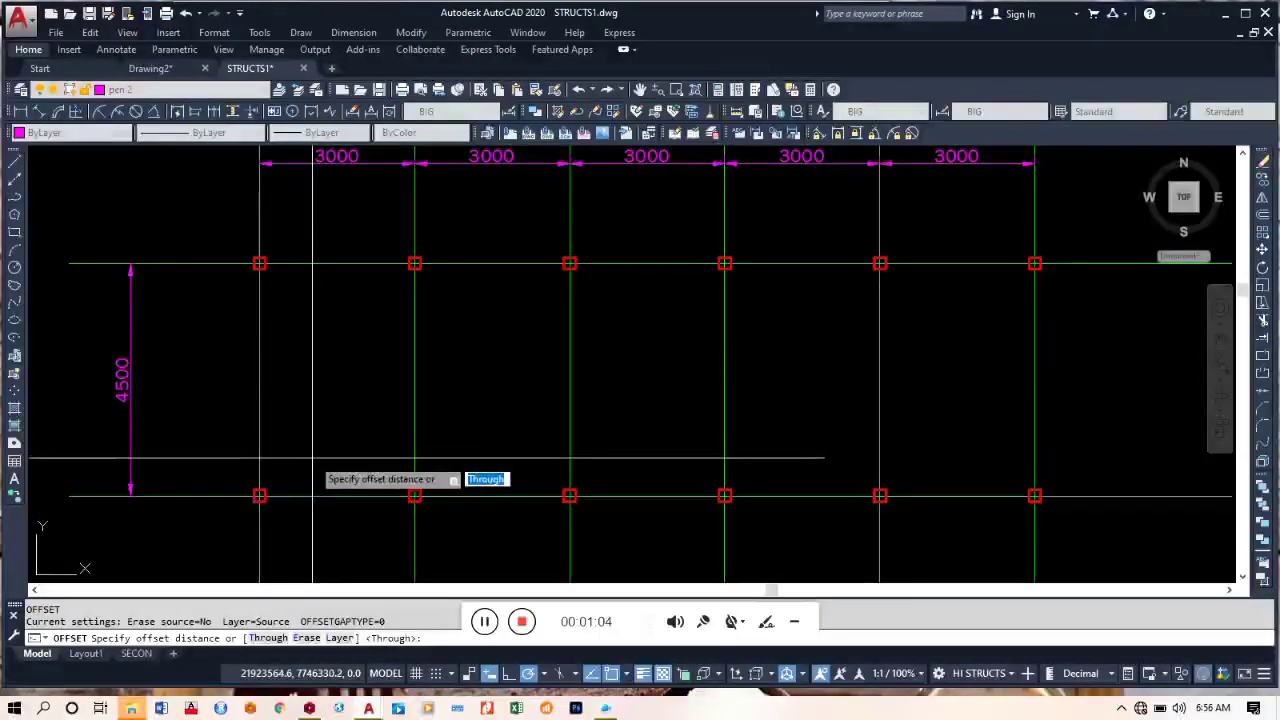
{"action": "key", "text": "Escape"}
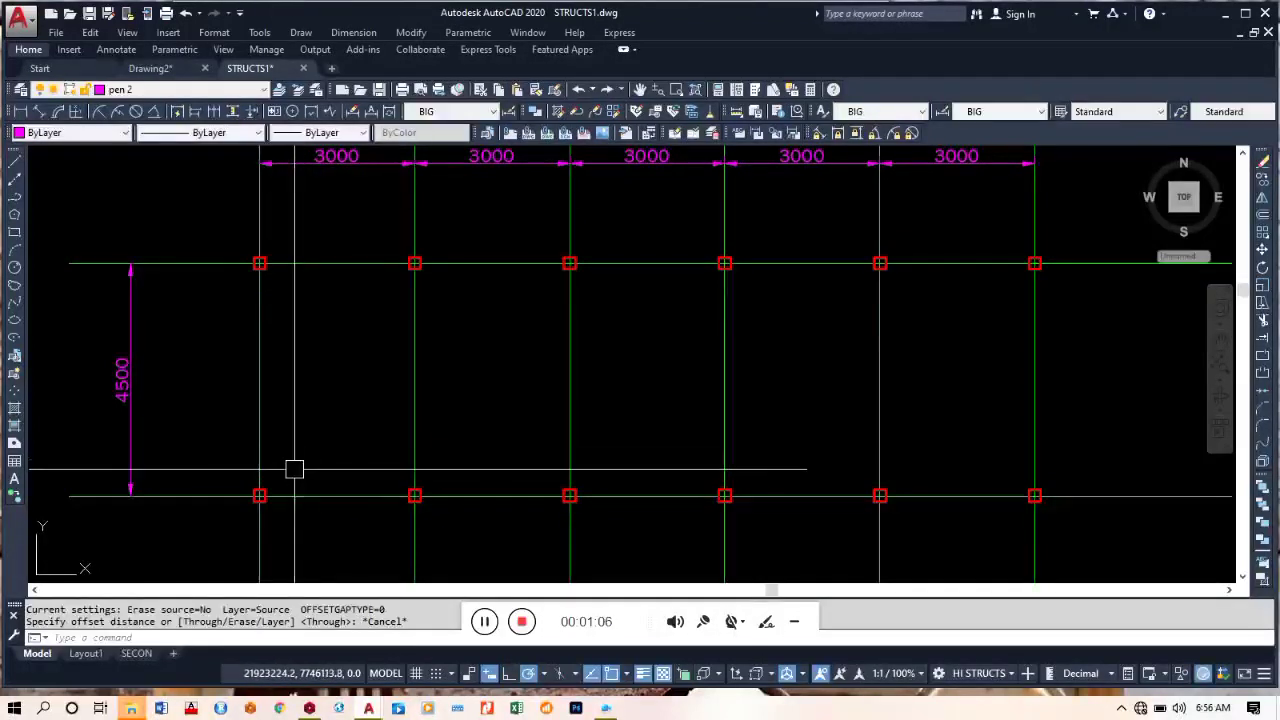
{"action": "type", "text": "o"}
{"action": "key", "text": "Return"}
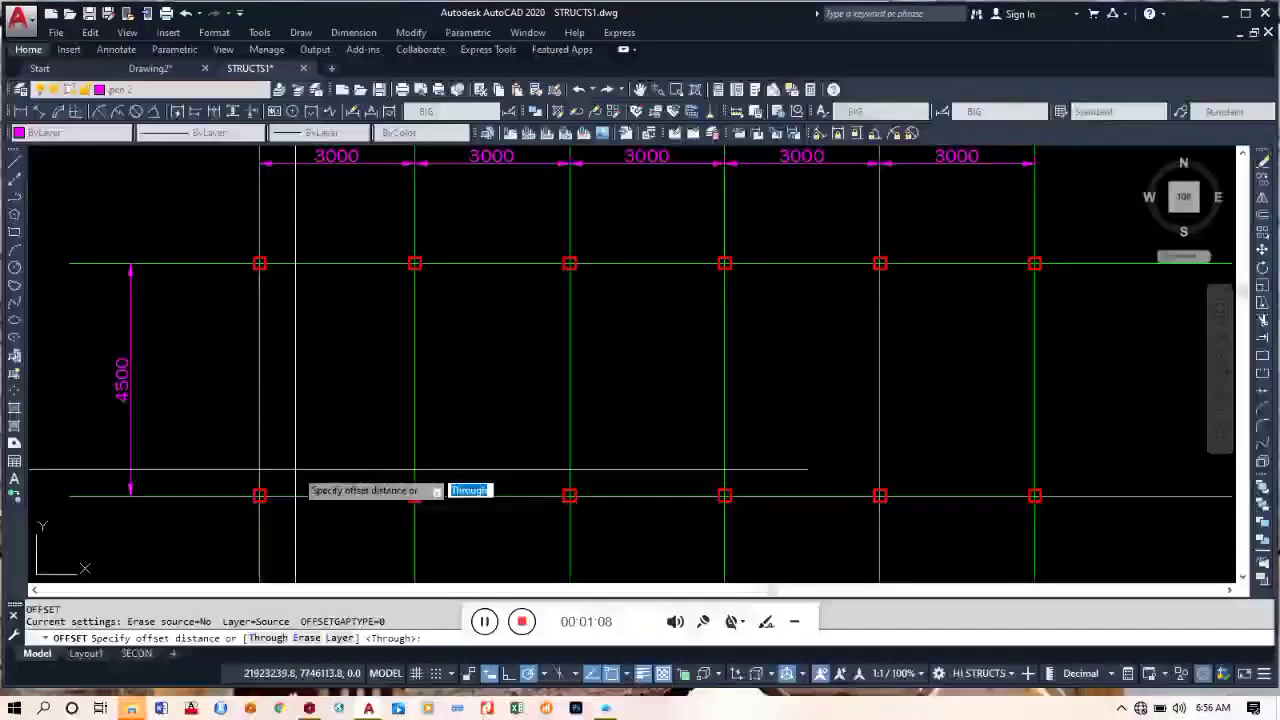
{"action": "key", "text": "Escape"}
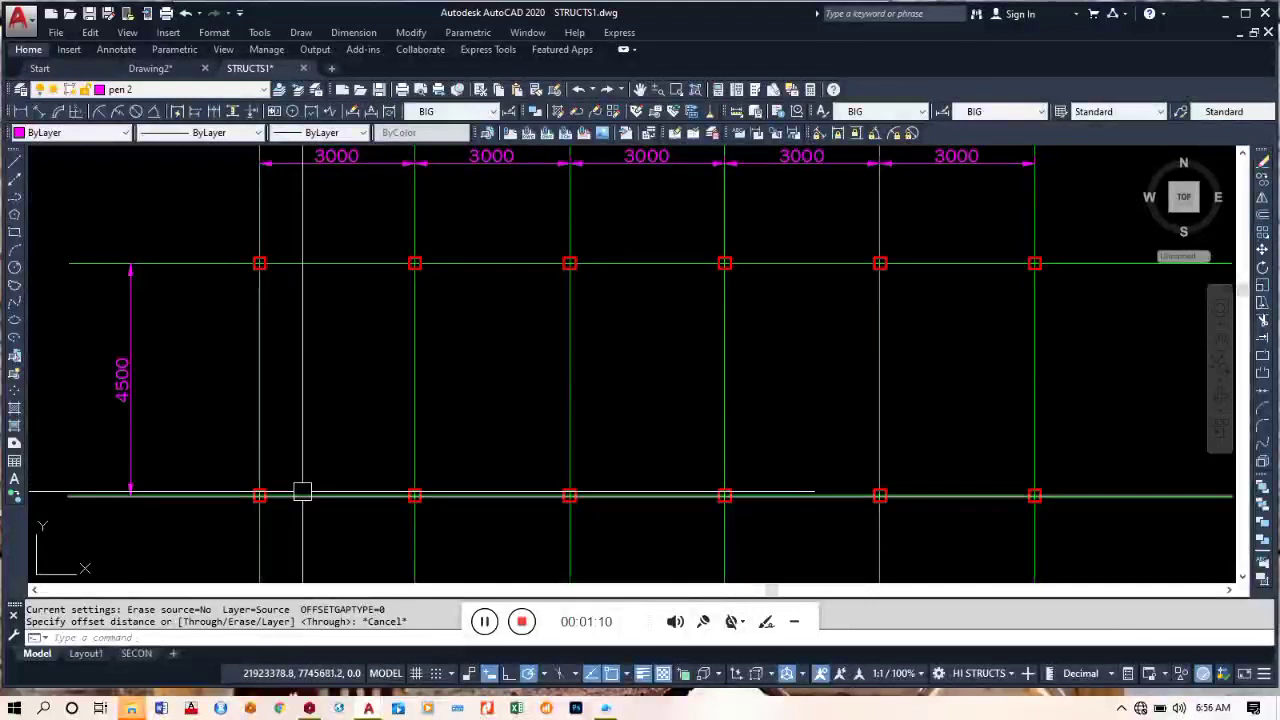
Offset the lower horizontal grid line by 1500 upwards, towards the upper grid line
{"action": "left_click", "coordinate": [309, 496]}
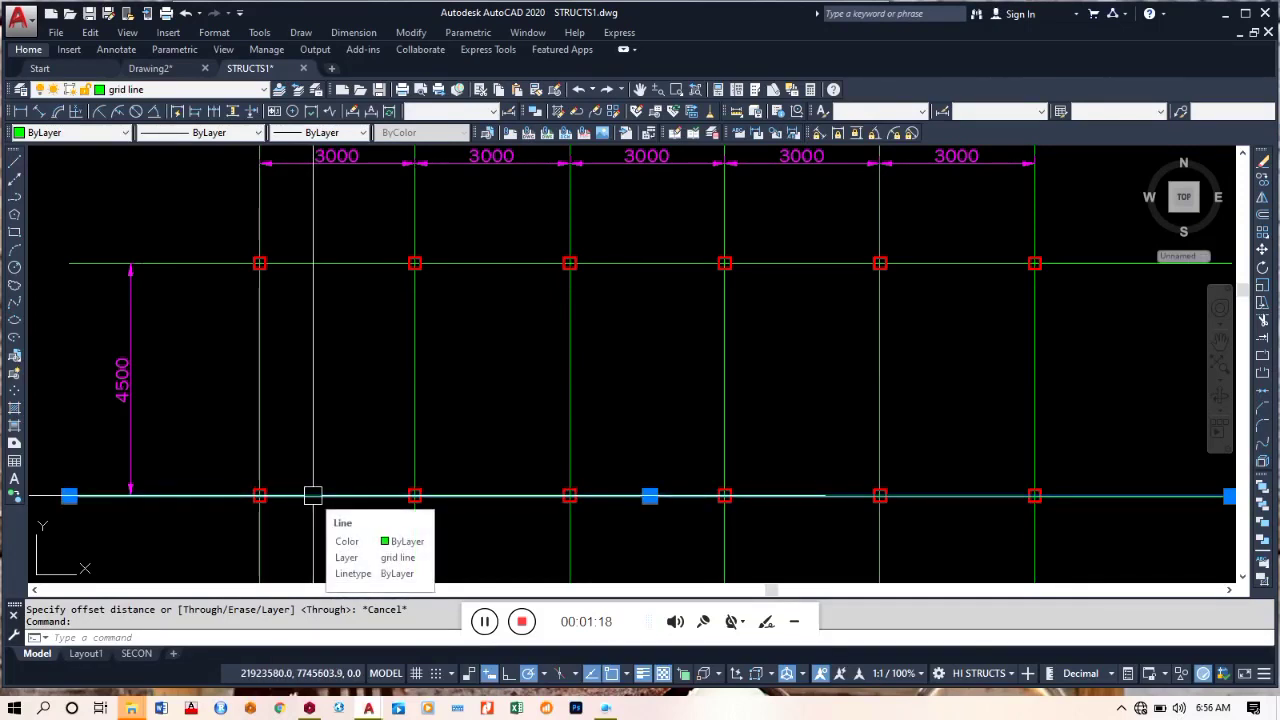
{"action": "type", "text": "o"}
{"action": "key", "text": "Return"}
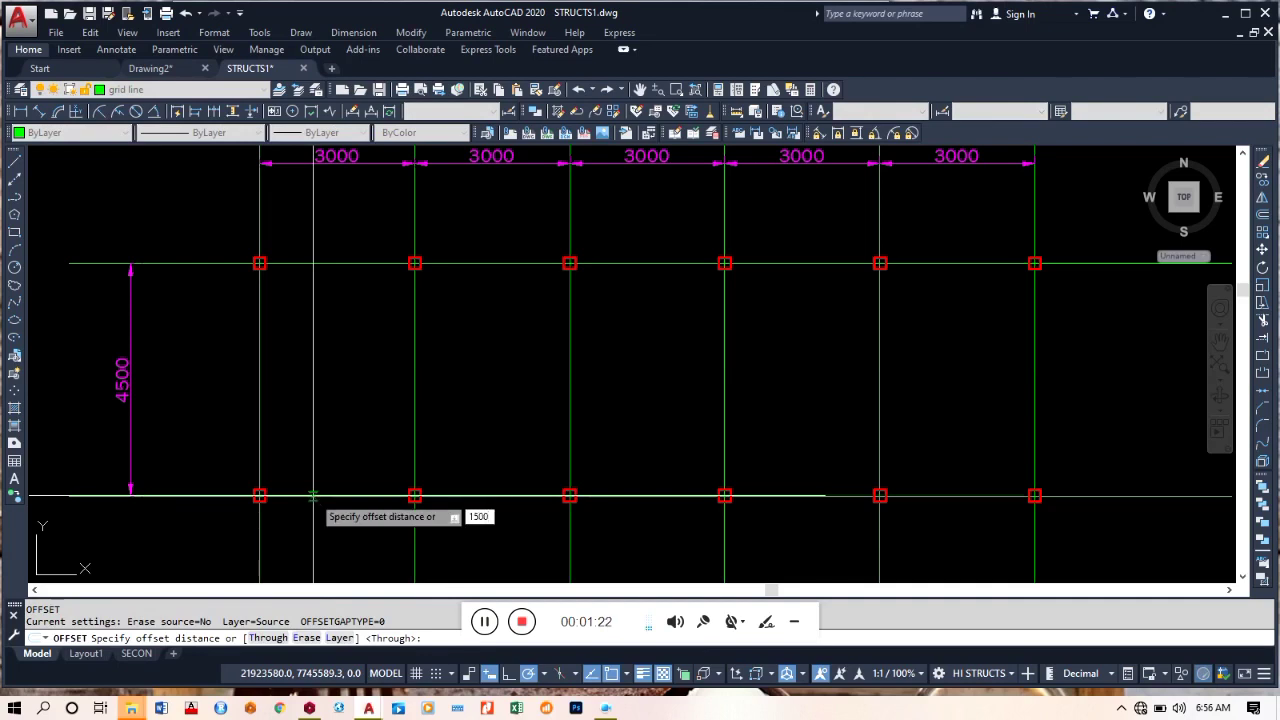
{"action": "type", "text": "1500"}
{"action": "key", "text": "Return"}
{"action": "left_click", "coordinate": [389, 431]}
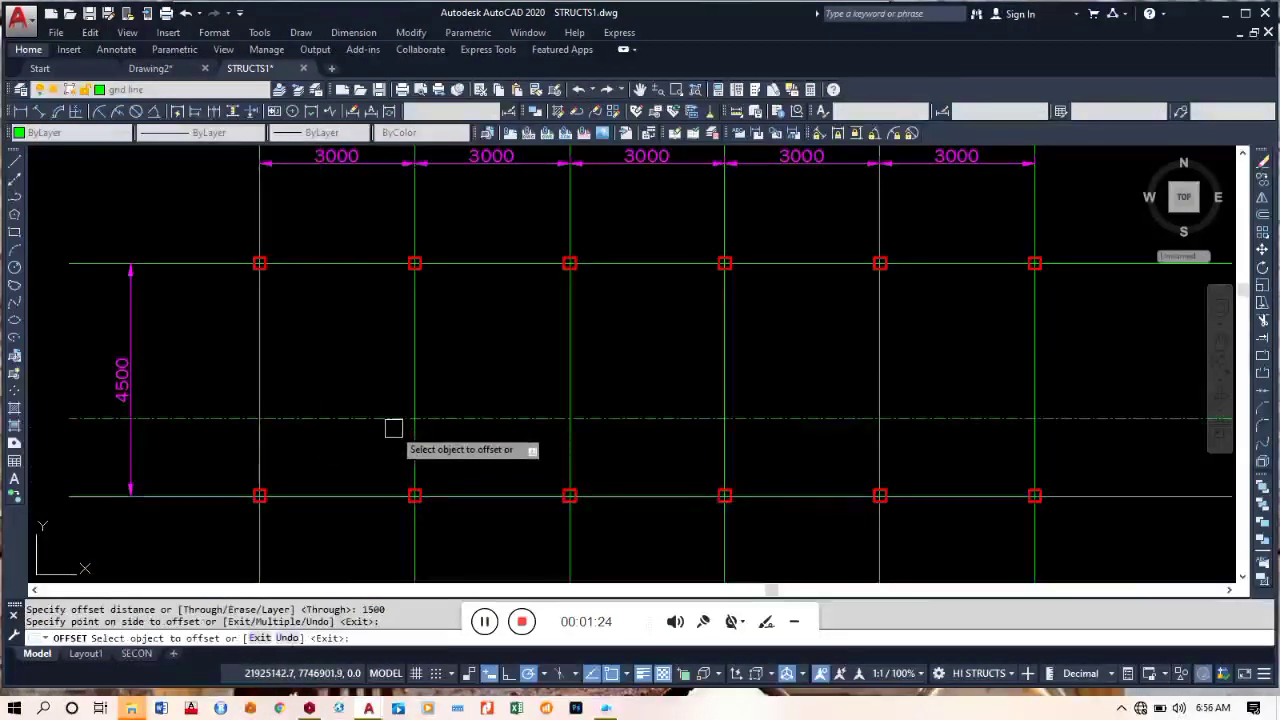
{"action": "key", "text": "Escape"}
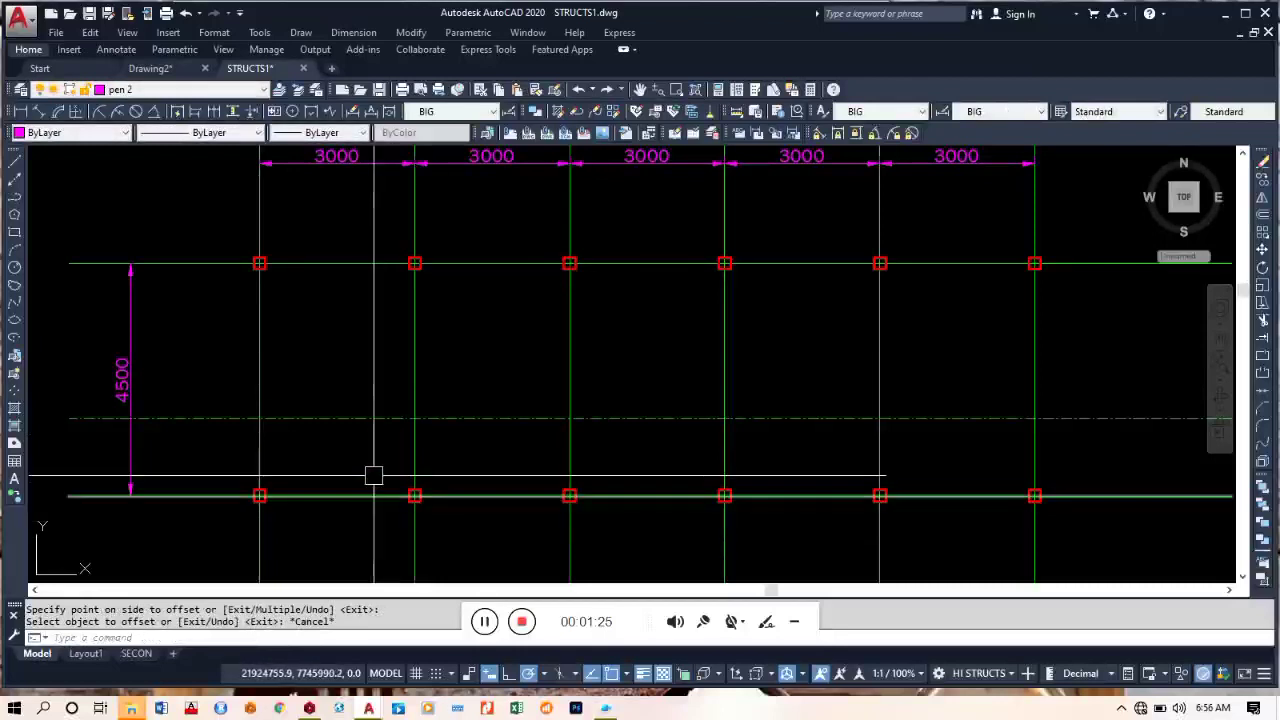
Examine where the dash-dot intermediate grid line crosses the vertical grid lines and the 4500 bay
{"action": "scroll", "coordinate": [376, 467], "scroll_direction": "up", "scroll_amount": 4}
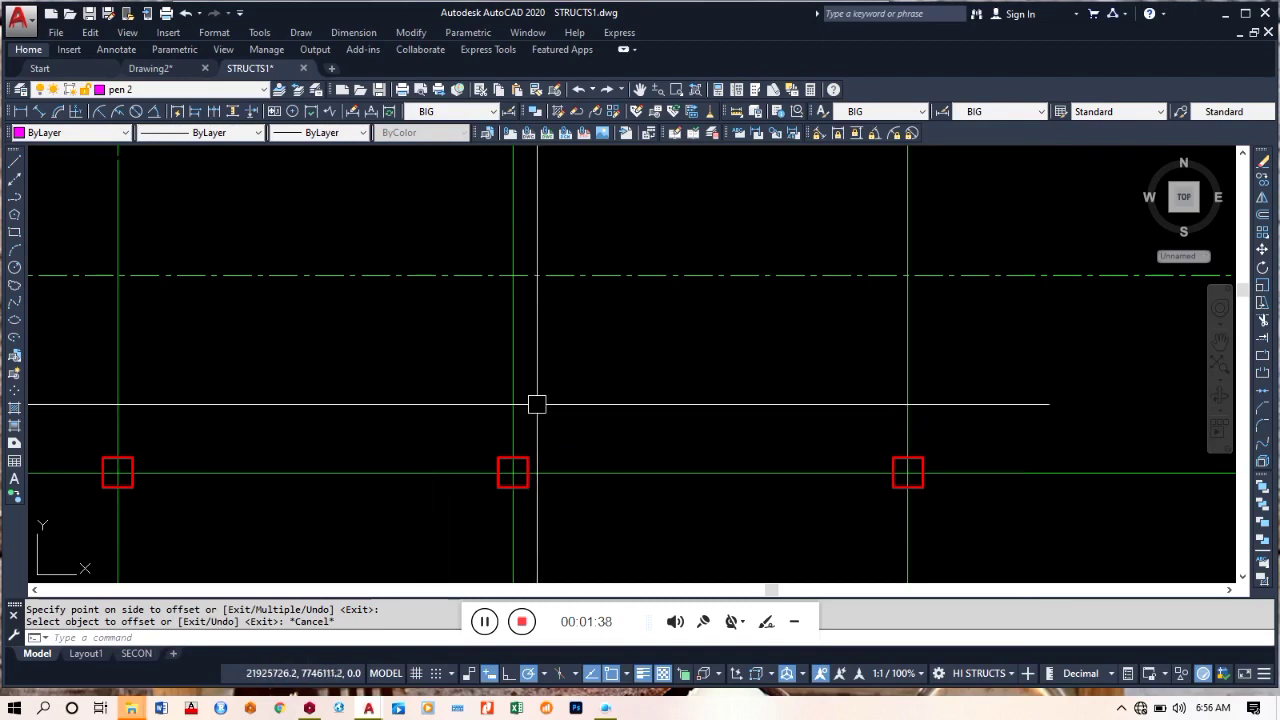
{"action": "scroll", "coordinate": [550, 403], "scroll_direction": "down", "scroll_amount": 6}
{"action": "middle_click_drag", "start_coordinate": [600, 372], "coordinate": [538, 360]}
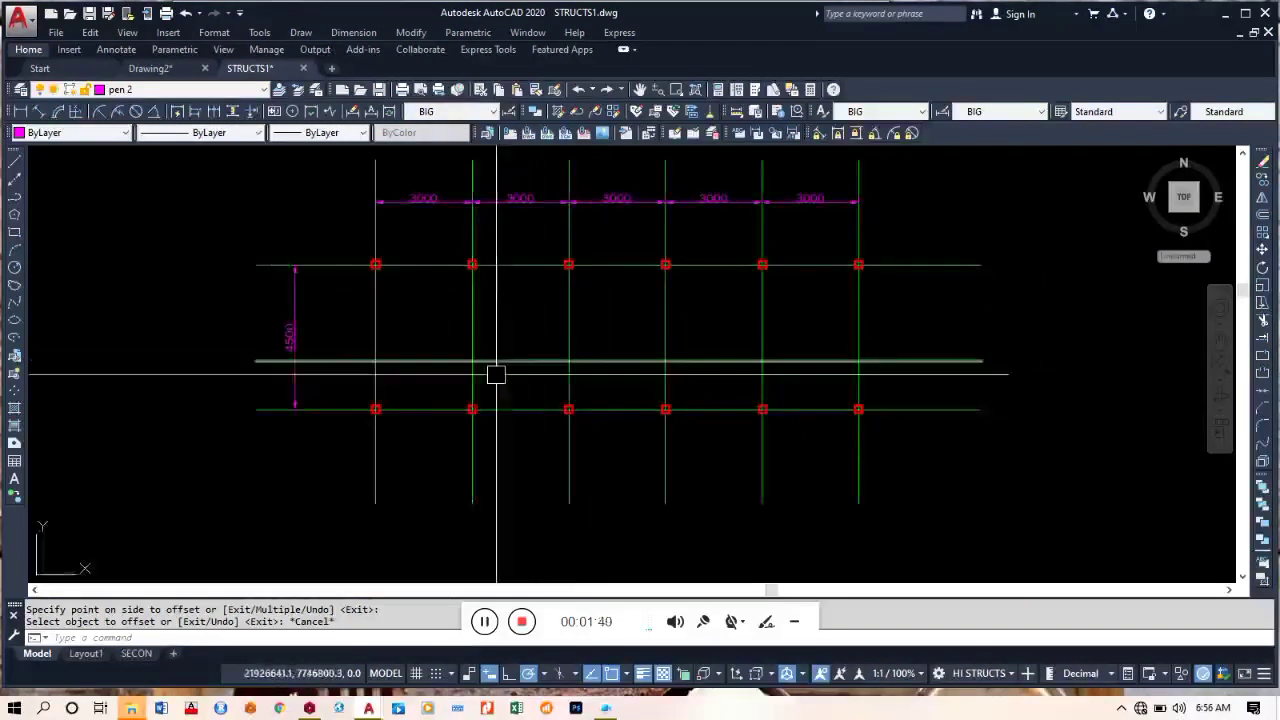
{"action": "scroll", "coordinate": [443, 302], "scroll_direction": "up", "scroll_amount": 4}
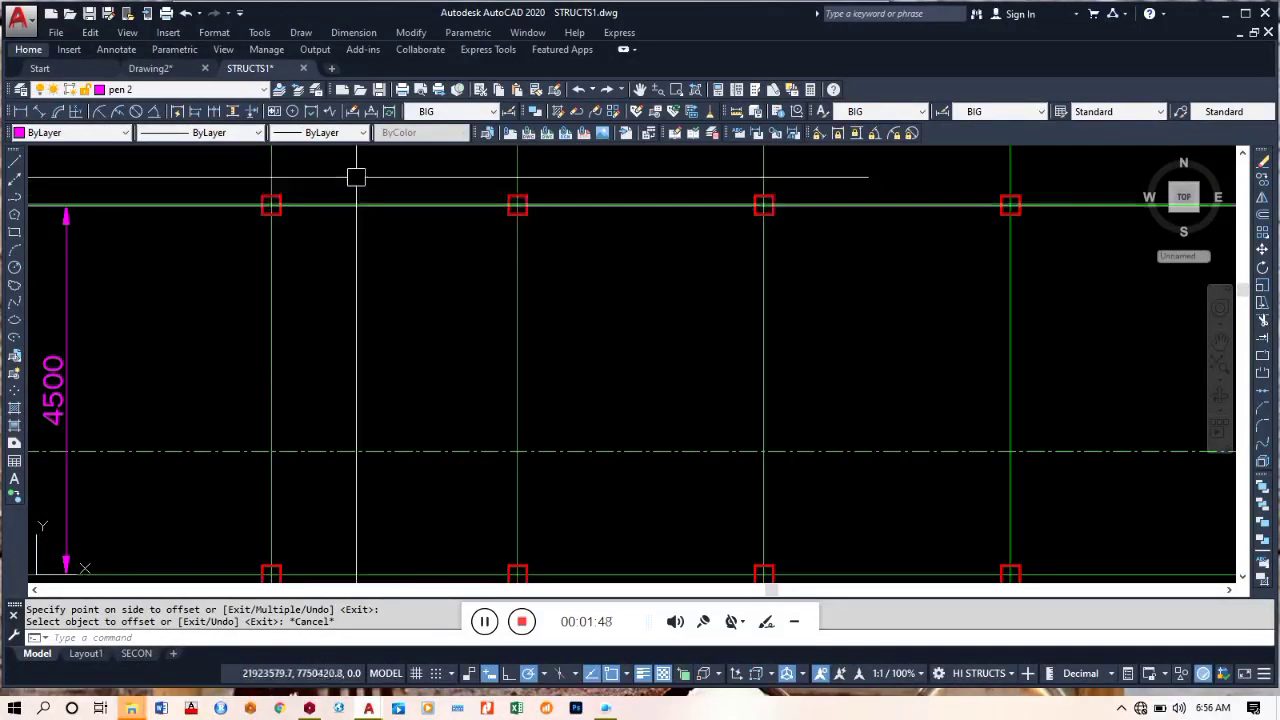
{"action": "scroll", "coordinate": [354, 177], "scroll_direction": "down", "scroll_amount": 2}
{"action": "scroll", "coordinate": [295, 337], "scroll_direction": "up", "scroll_amount": 6}
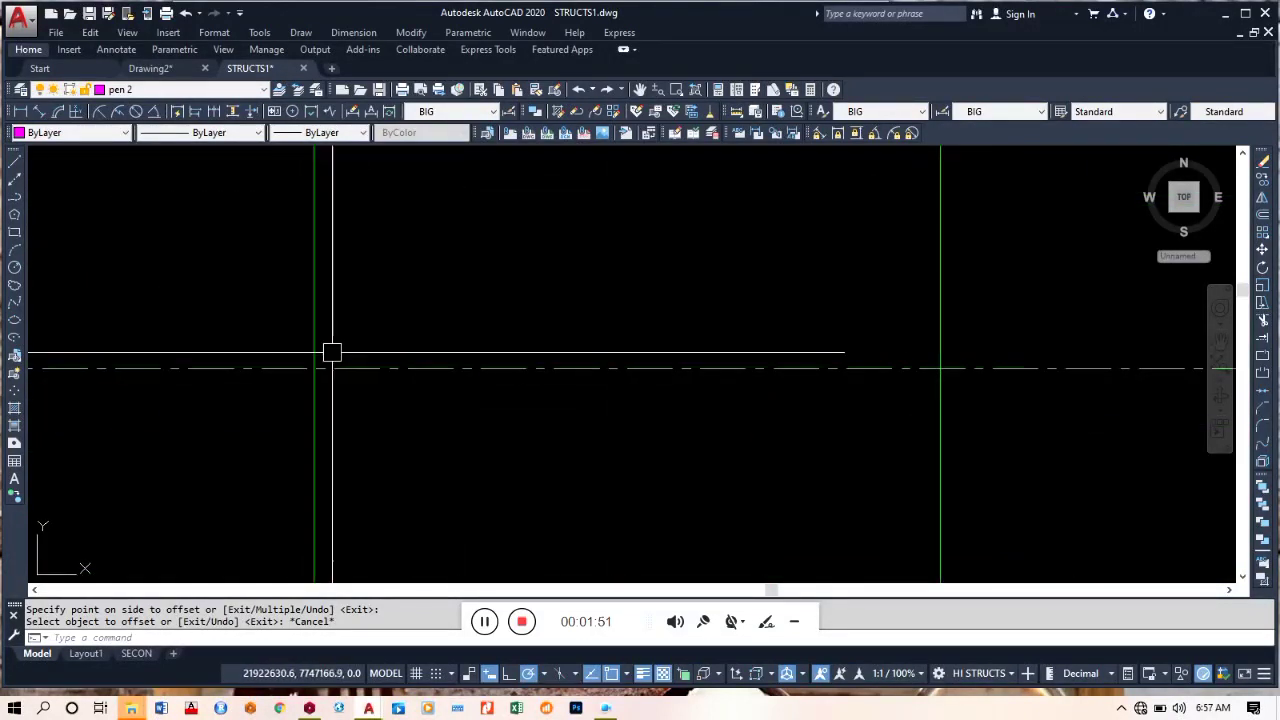
{"action": "scroll", "coordinate": [974, 391], "scroll_direction": "down", "scroll_amount": 6}
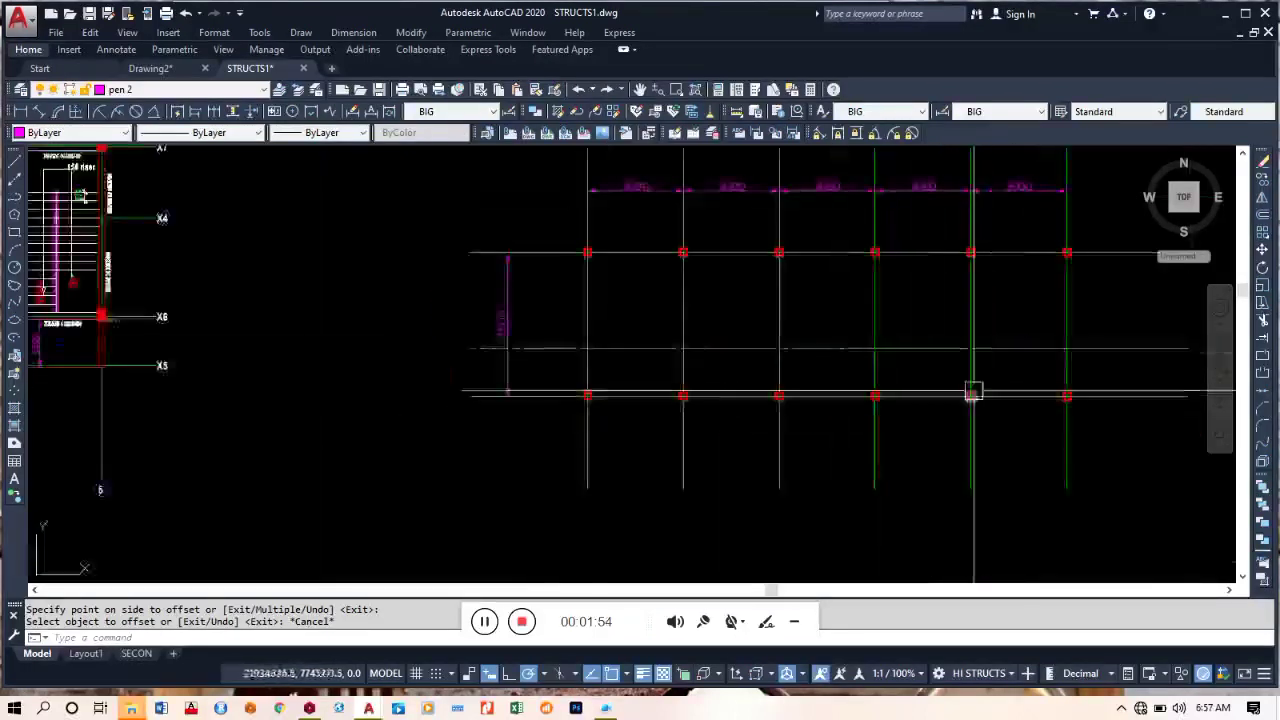
{"action": "scroll", "coordinate": [1005, 330], "scroll_direction": "up", "scroll_amount": 2}
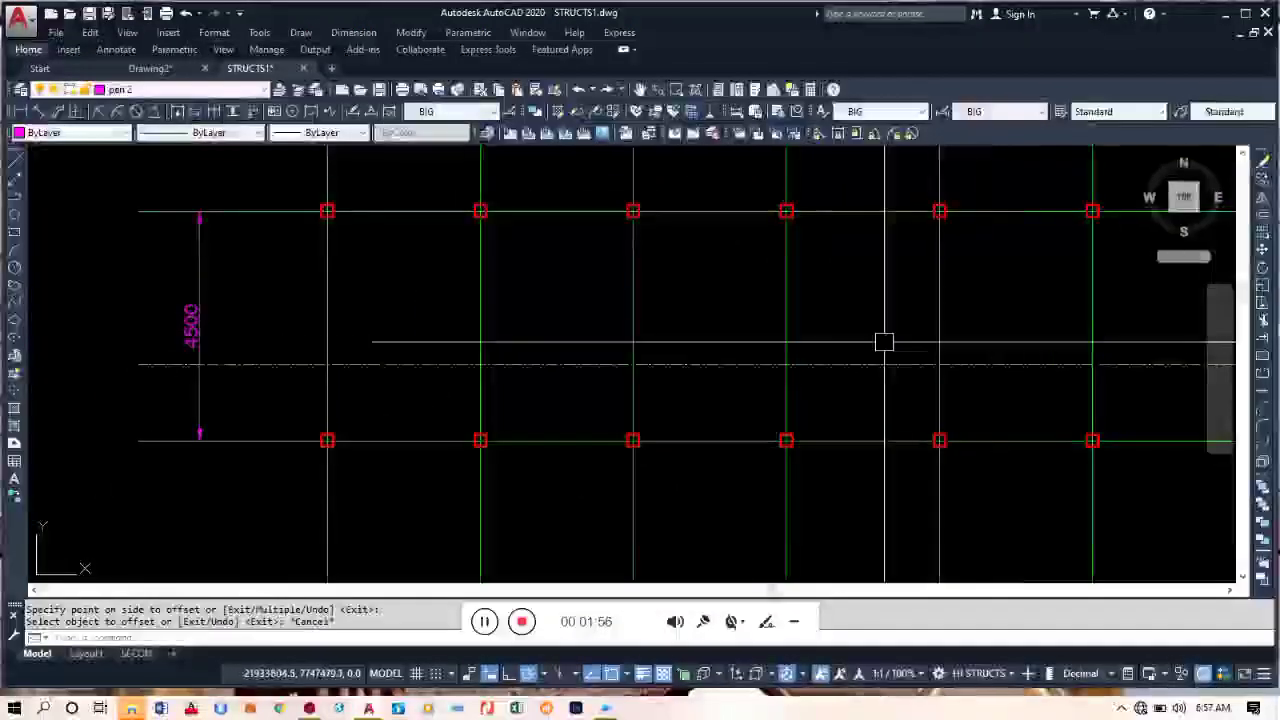
{"action": "middle_click_drag", "start_coordinate": [296, 213], "coordinate": [331, 251]}
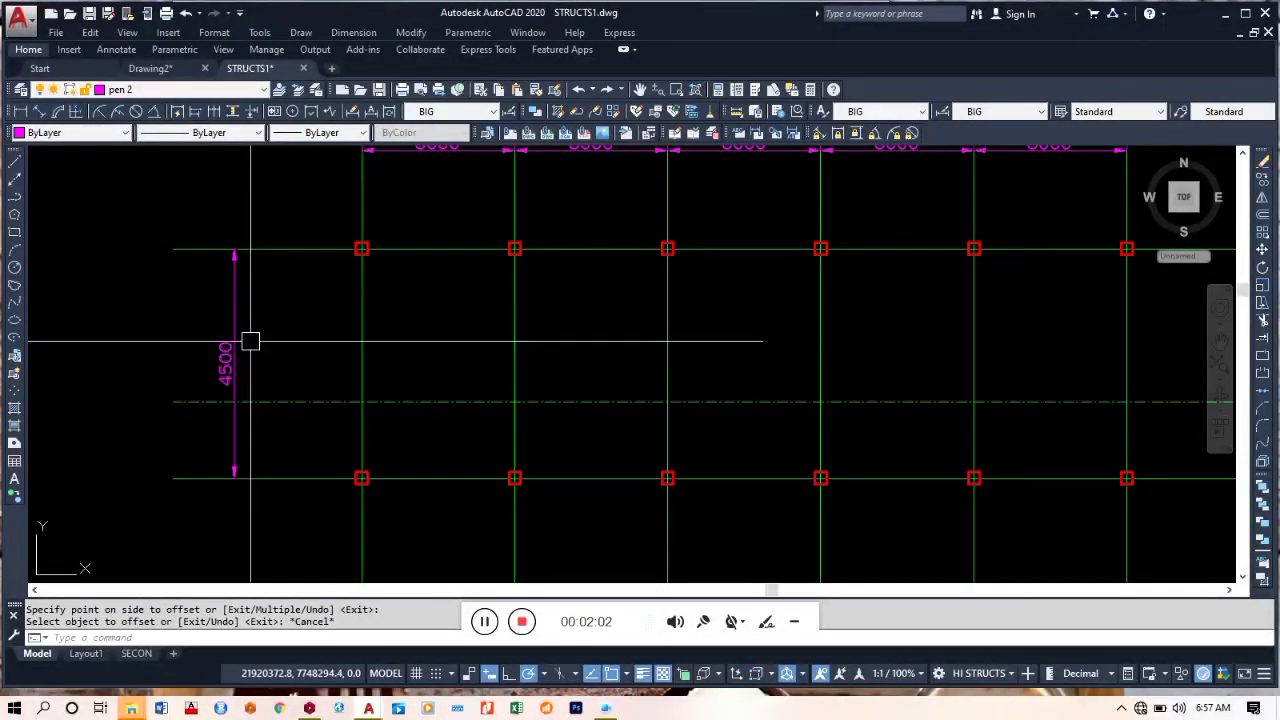
{"action": "scroll", "coordinate": [247, 362], "scroll_direction": "up", "scroll_amount": 1}
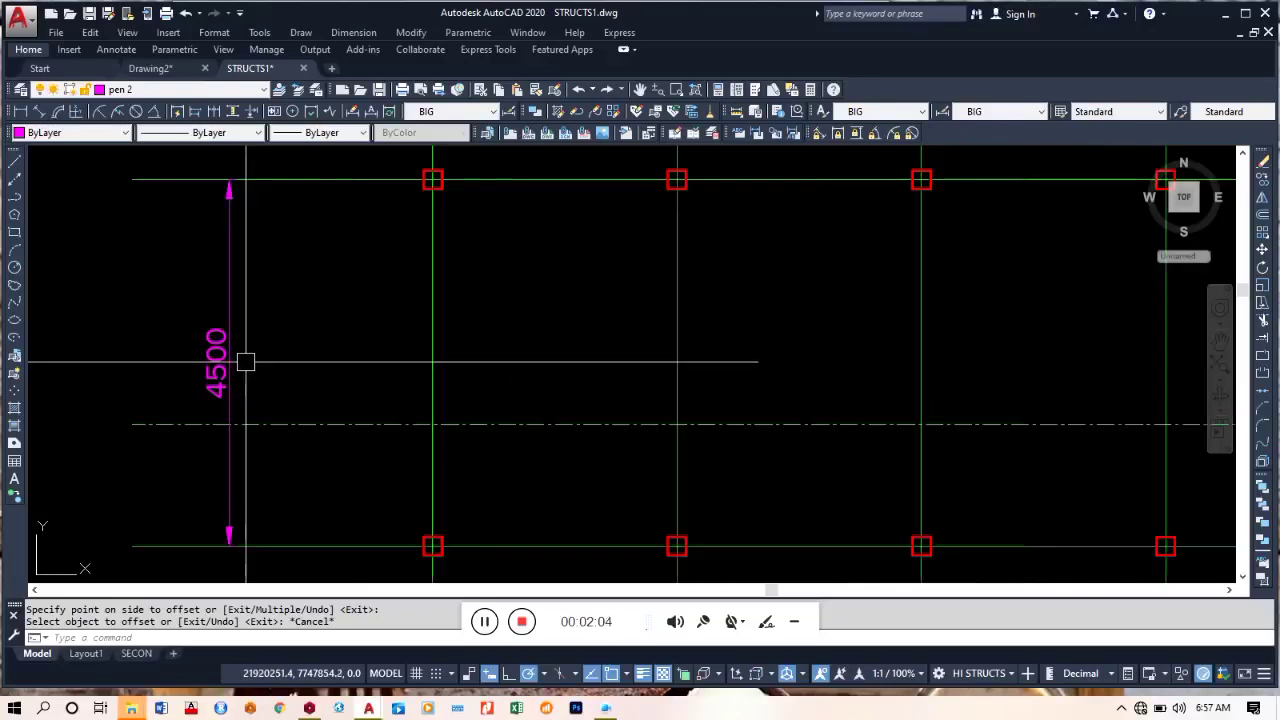
{"action": "scroll", "coordinate": [252, 360], "scroll_direction": "down", "scroll_amount": 2}
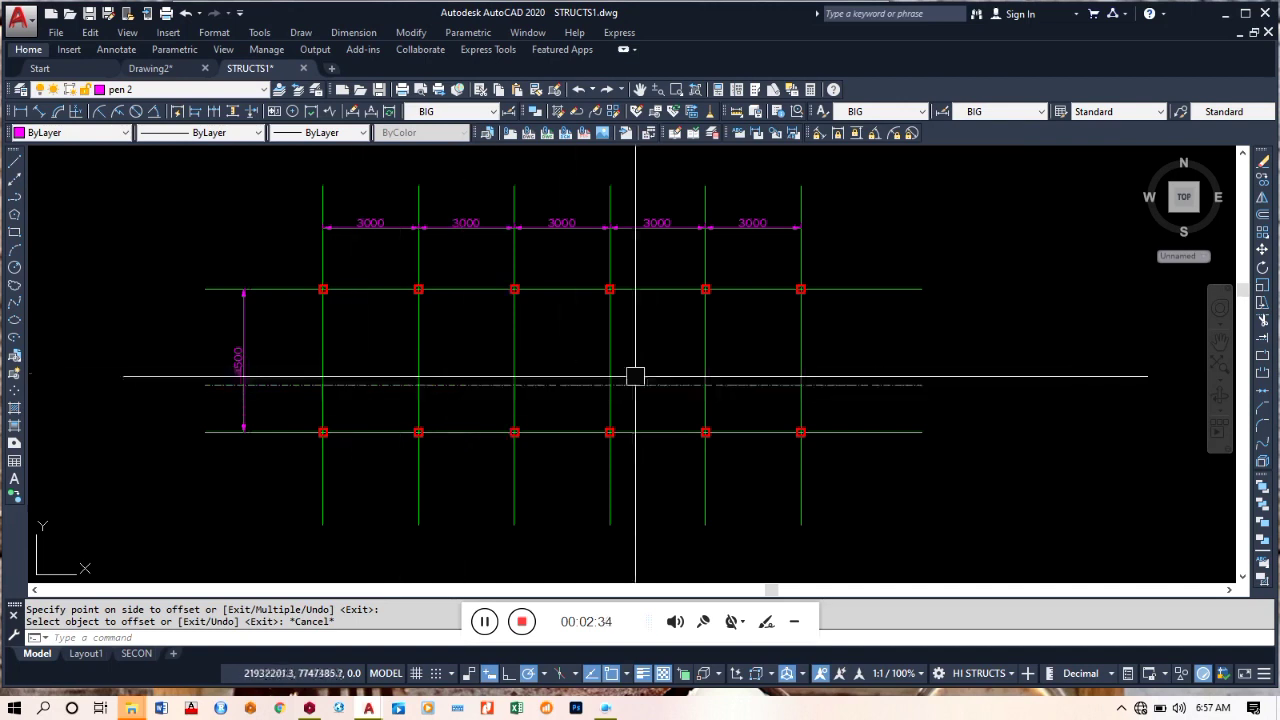
{"action": "left_click", "coordinate": [868, 384]}
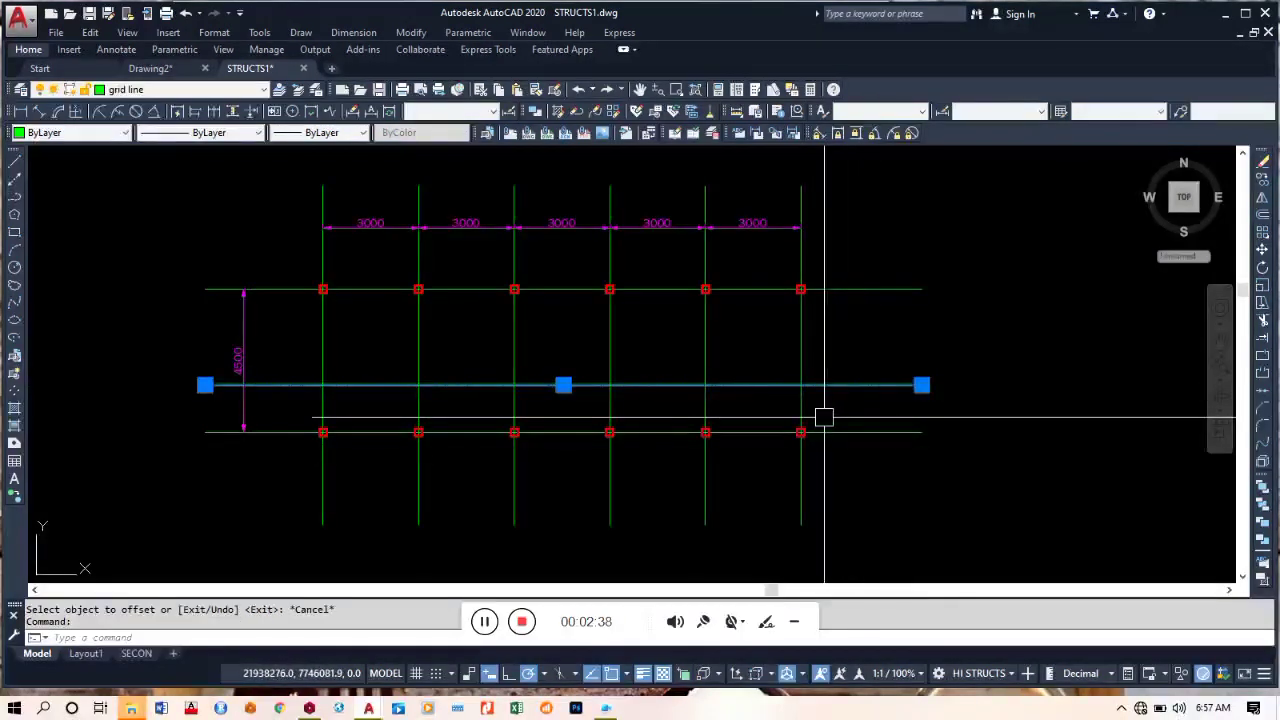
{"action": "left_click", "coordinate": [300, 455]}
{"action": "key", "text": "Escape"}
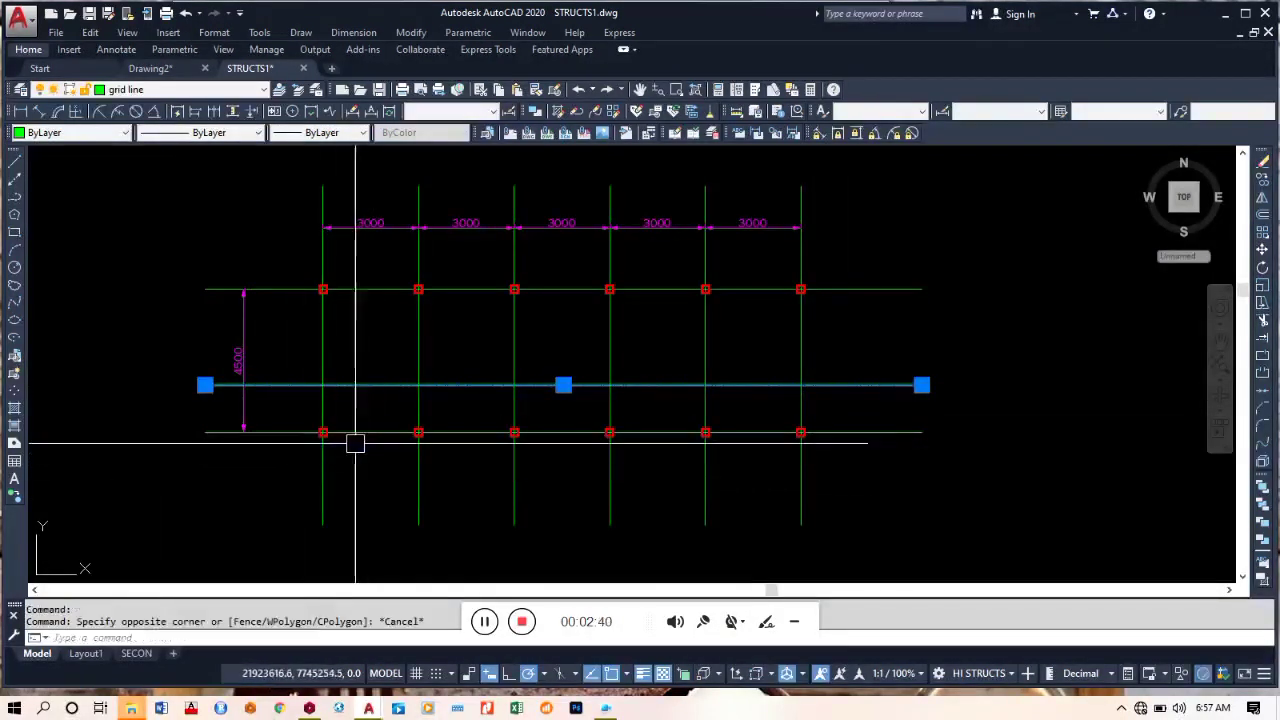
{"action": "key", "text": "Escape"}
Copy the six columns on the lower grid line straight up onto the intersections of the dash-dot intermediate grid line
{"action": "left_click", "coordinate": [302, 453]}
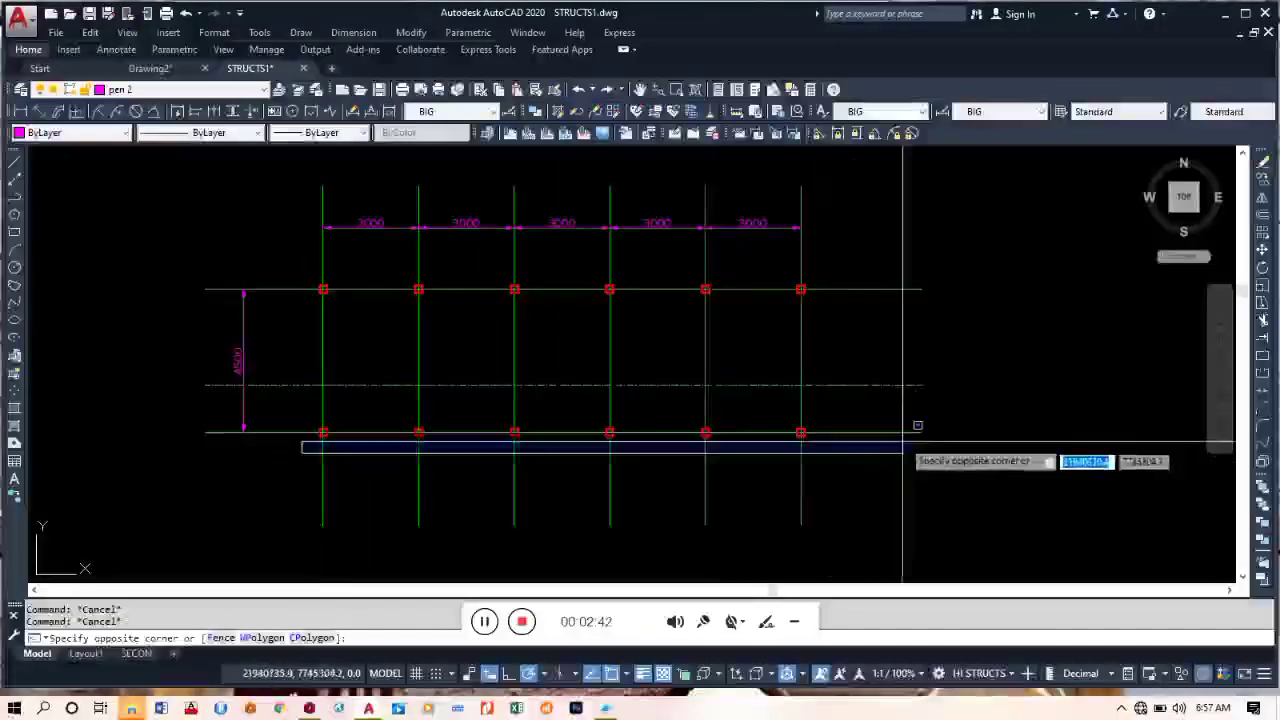
{"action": "left_click", "coordinate": [849, 430]}
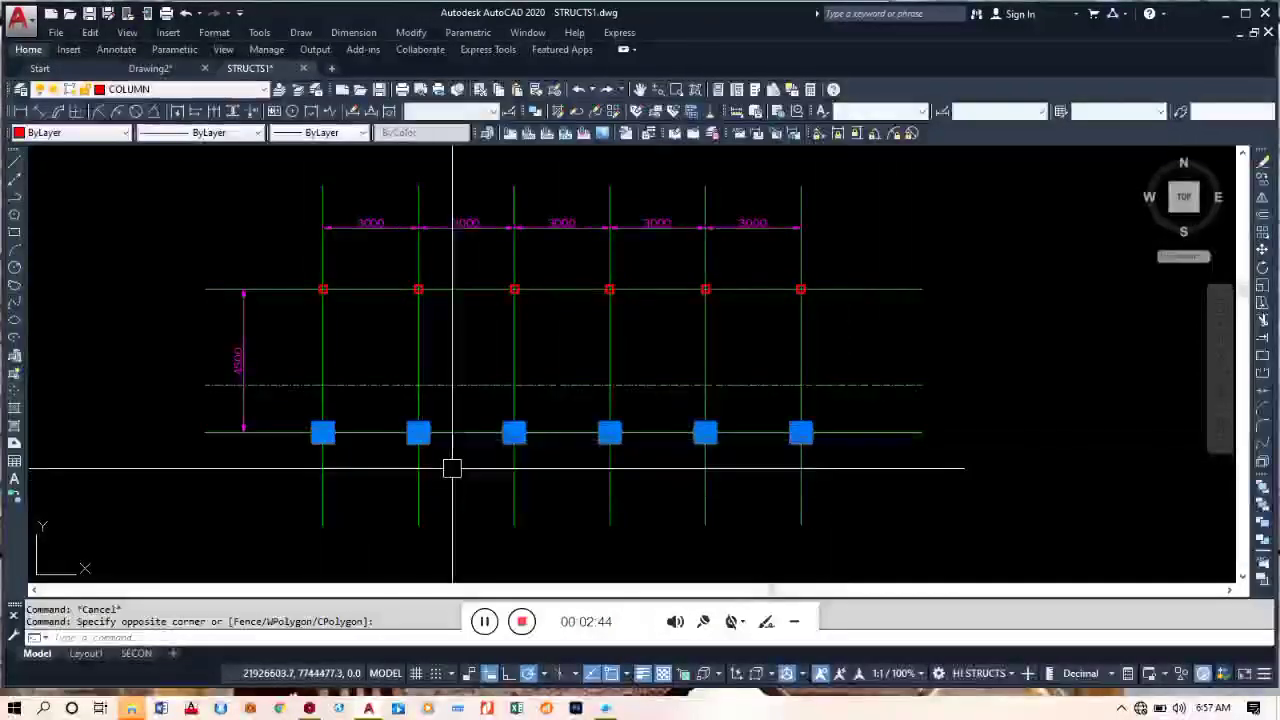
{"action": "type", "text": "CO"}
{"action": "key", "text": "Return"}
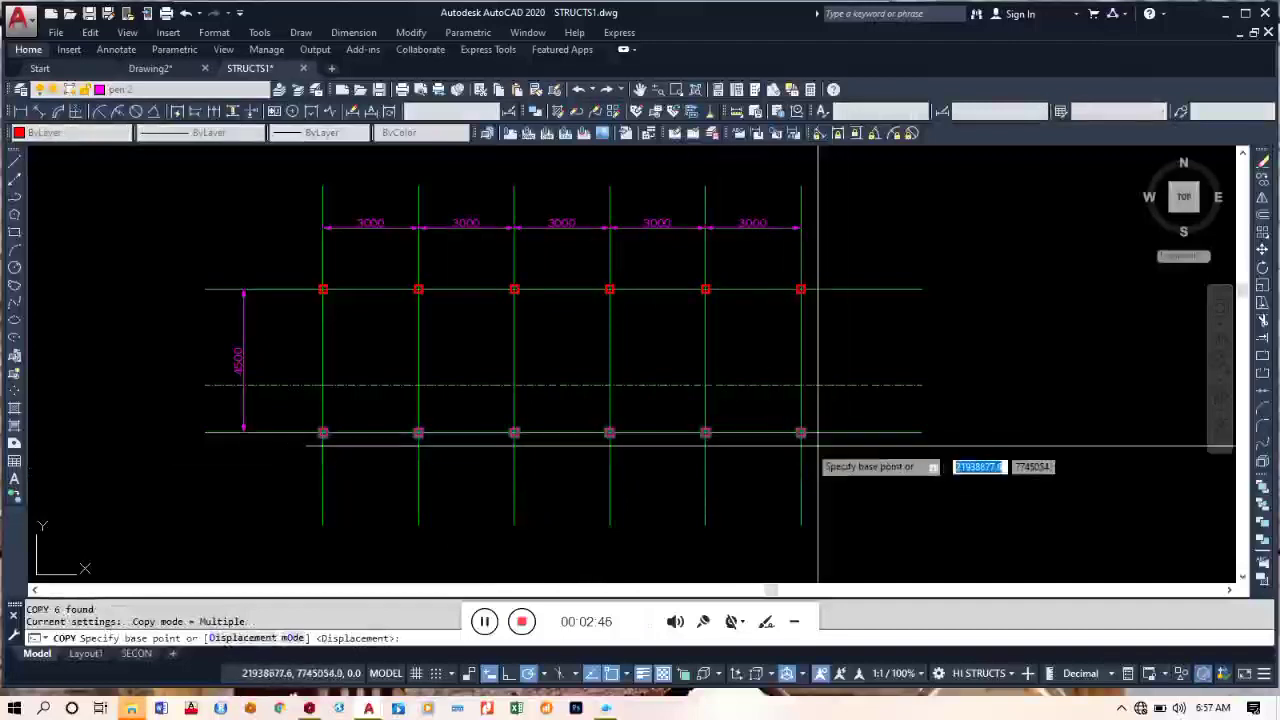
{"action": "scroll", "coordinate": [776, 429], "scroll_direction": "up", "scroll_amount": 8}
{"action": "left_click", "coordinate": [950, 451]}
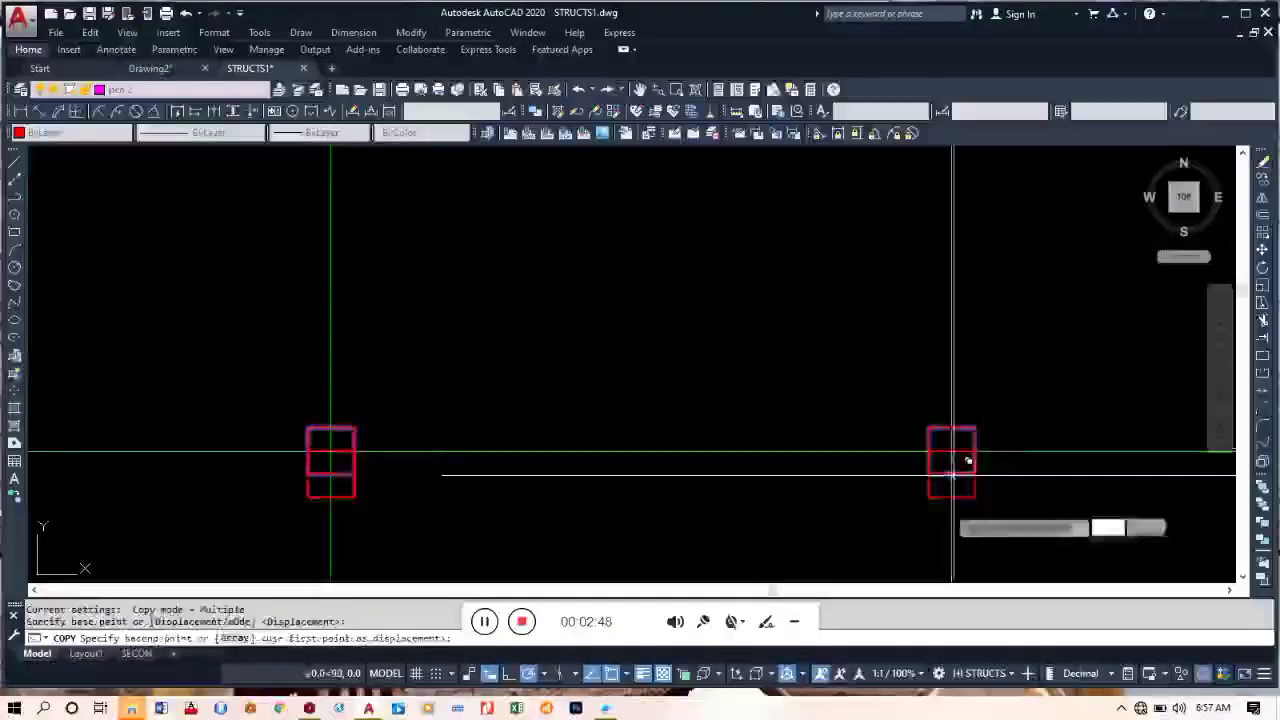
{"action": "scroll", "coordinate": [948, 425], "scroll_direction": "down", "scroll_amount": 4}
{"action": "left_click", "coordinate": [948, 365]}
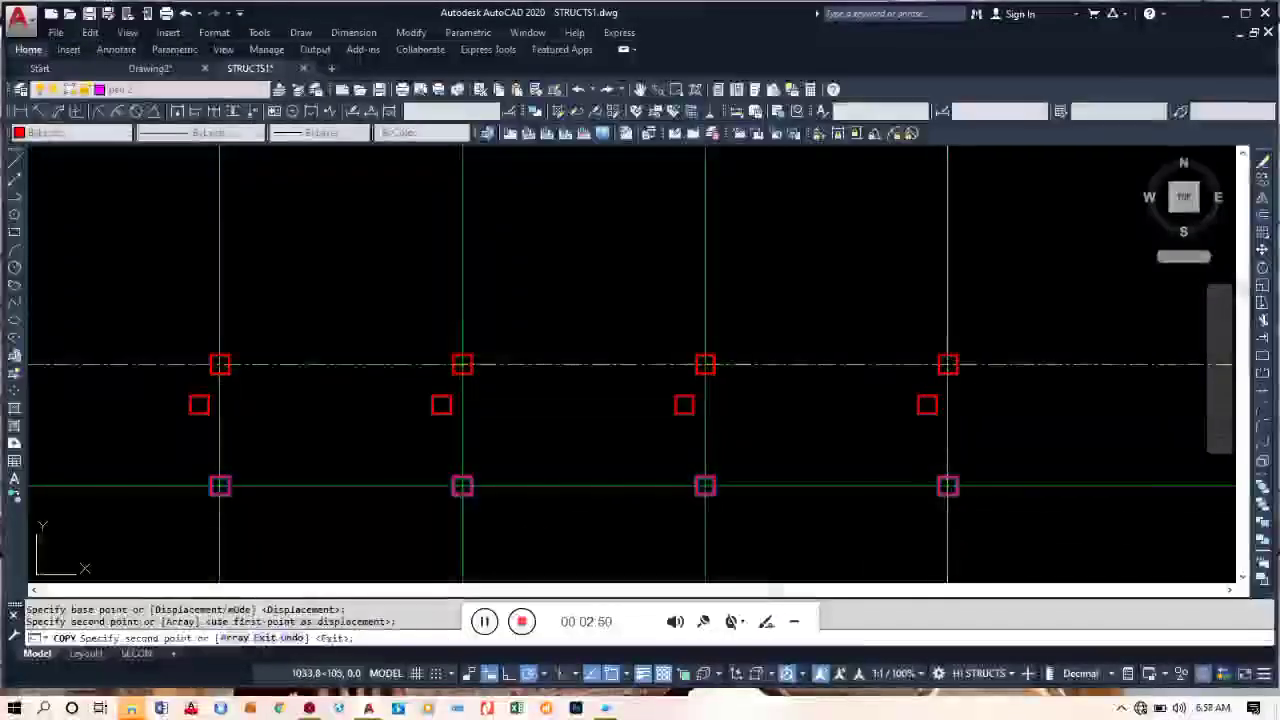
{"action": "key", "text": "Escape"}
{"action": "scroll", "coordinate": [812, 412], "scroll_direction": "down", "scroll_amount": 5}
{"action": "scroll", "coordinate": [798, 413], "scroll_direction": "down", "scroll_amount": 2}
{"action": "scroll", "coordinate": [588, 372], "scroll_direction": "up", "scroll_amount": 4}
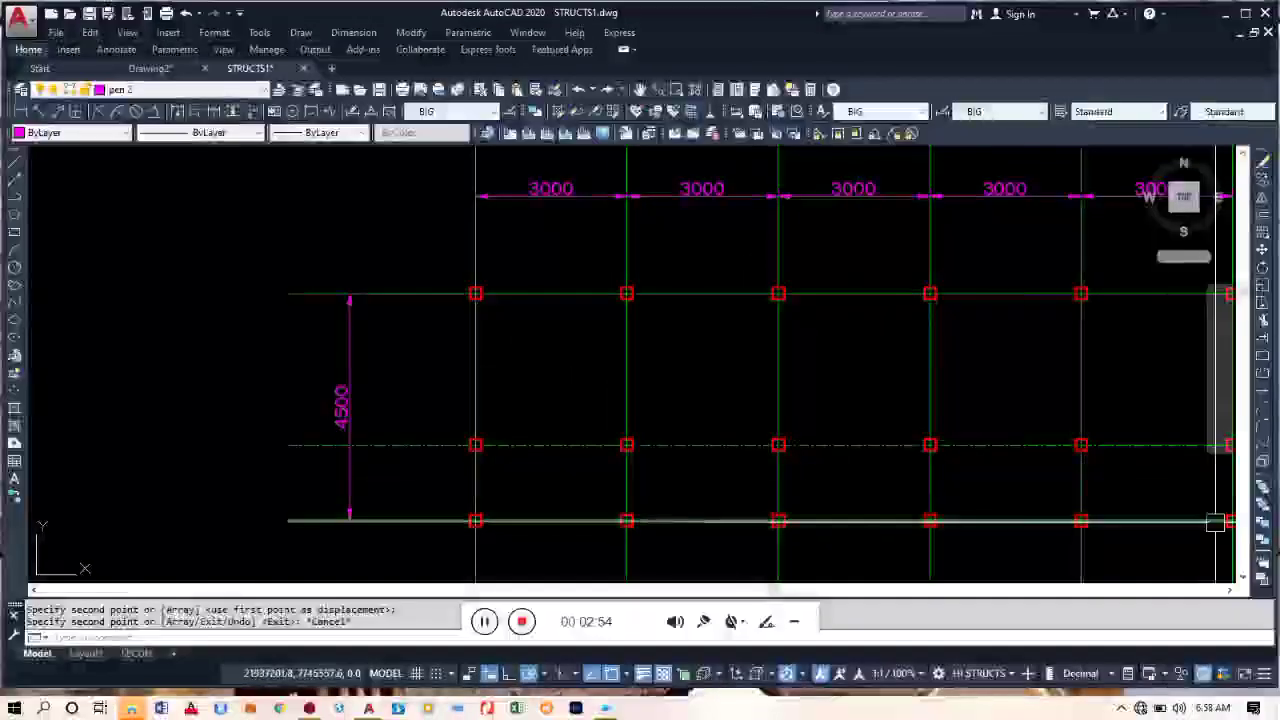
Erase the six copied columns on the intermediate grid line, along with the dash-dot grid line itself
{"action": "scroll", "coordinate": [991, 456], "scroll_direction": "down", "scroll_amount": 2}
{"action": "middle_click_drag", "start_coordinate": [991, 456], "coordinate": [850, 460]}
{"action": "left_click", "coordinate": [465, 472]}
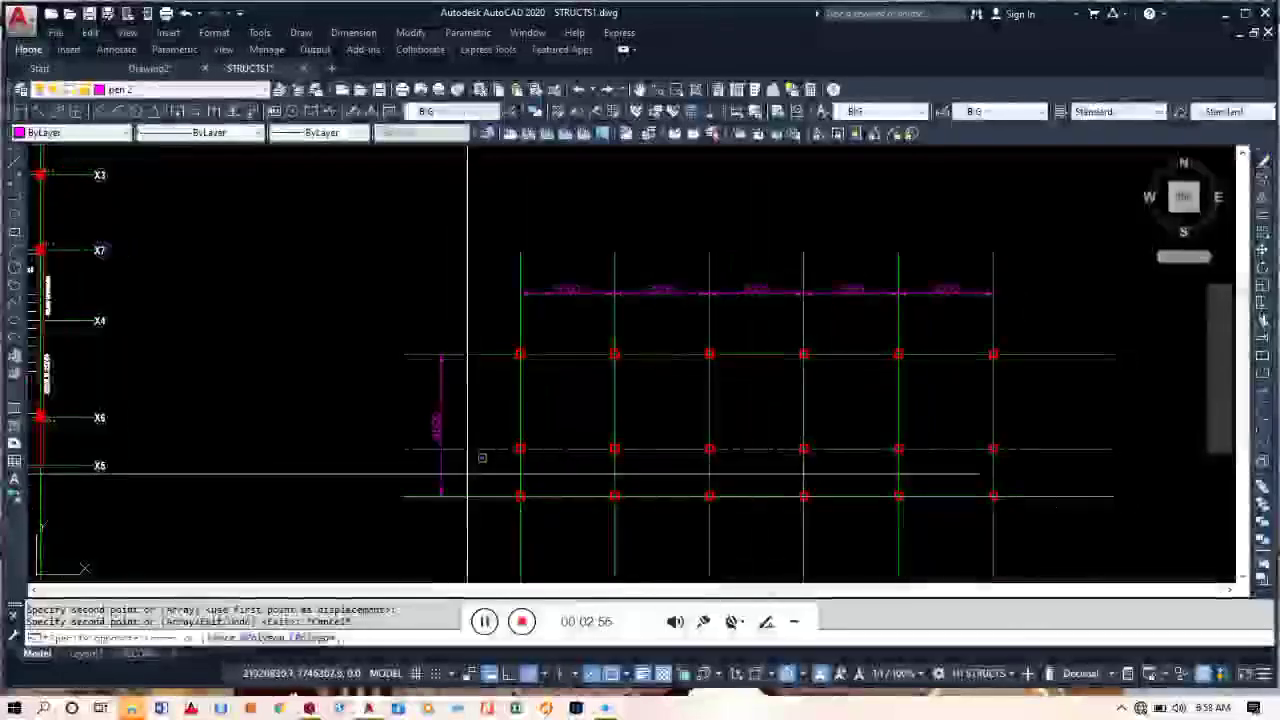
{"action": "left_click", "coordinate": [1035, 437]}
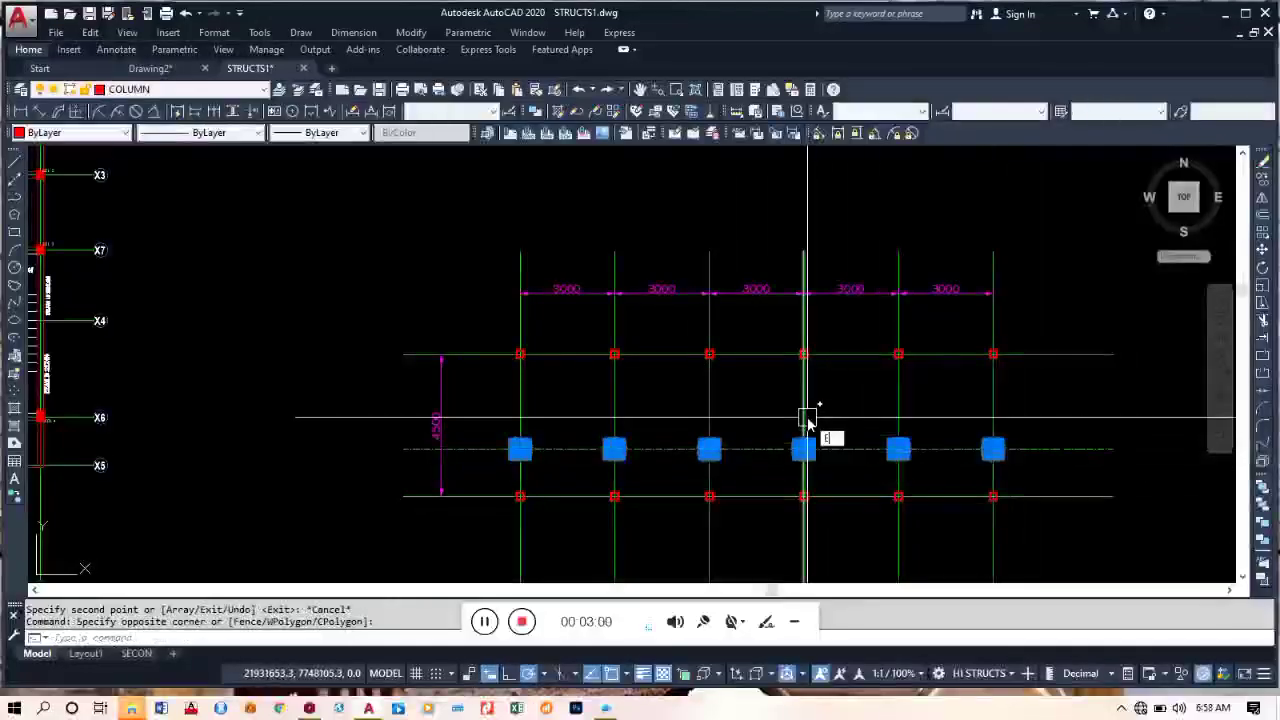
{"action": "key", "text": "Return"}
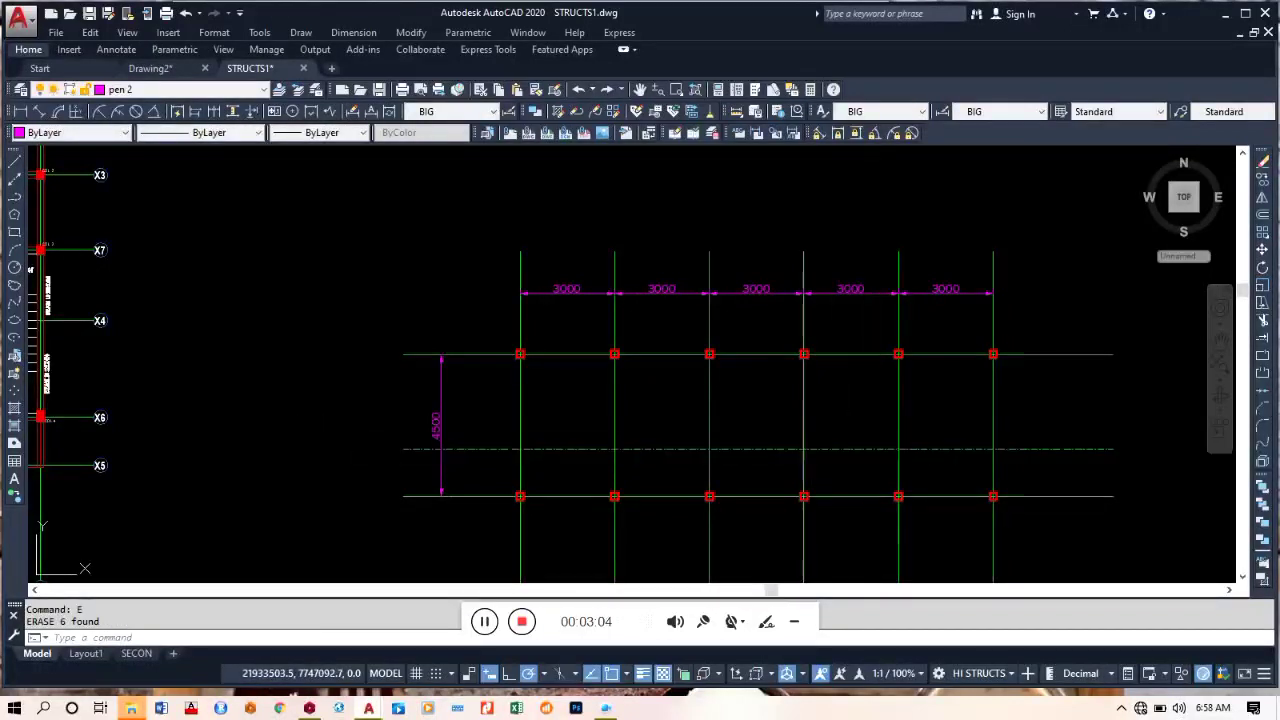
{"action": "left_click", "coordinate": [865, 449]}
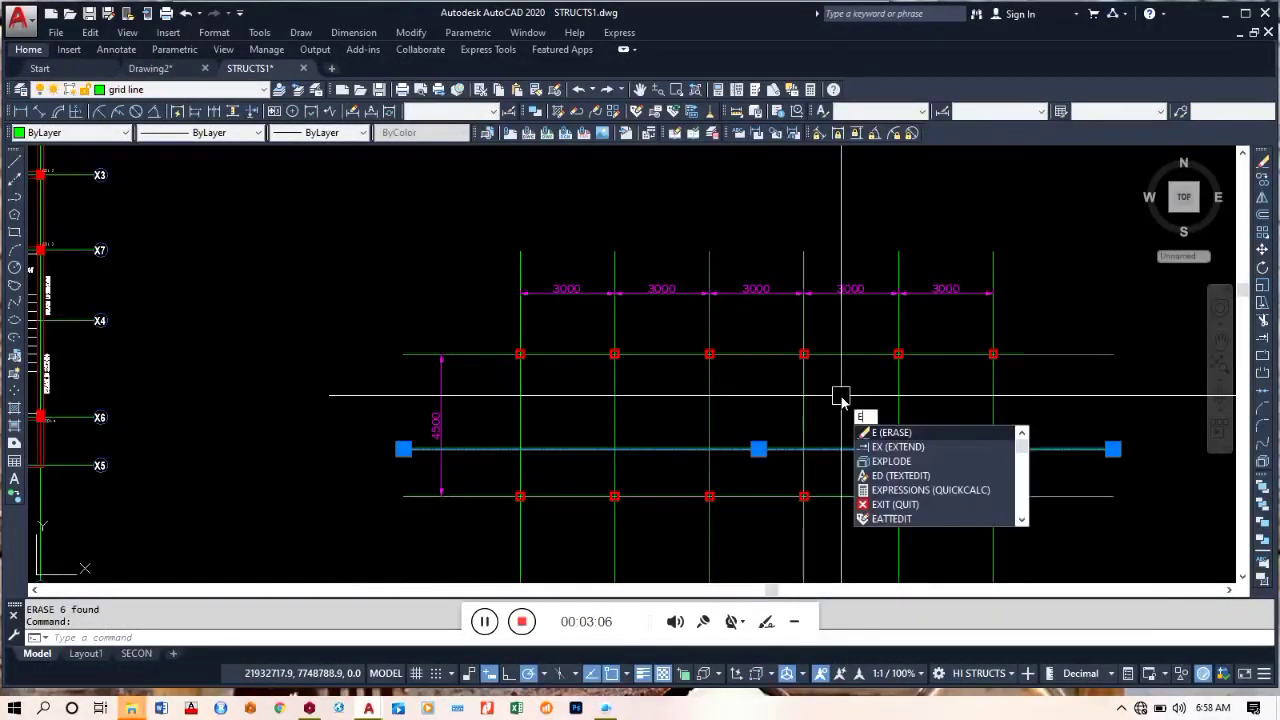
{"action": "key", "text": "Return"}
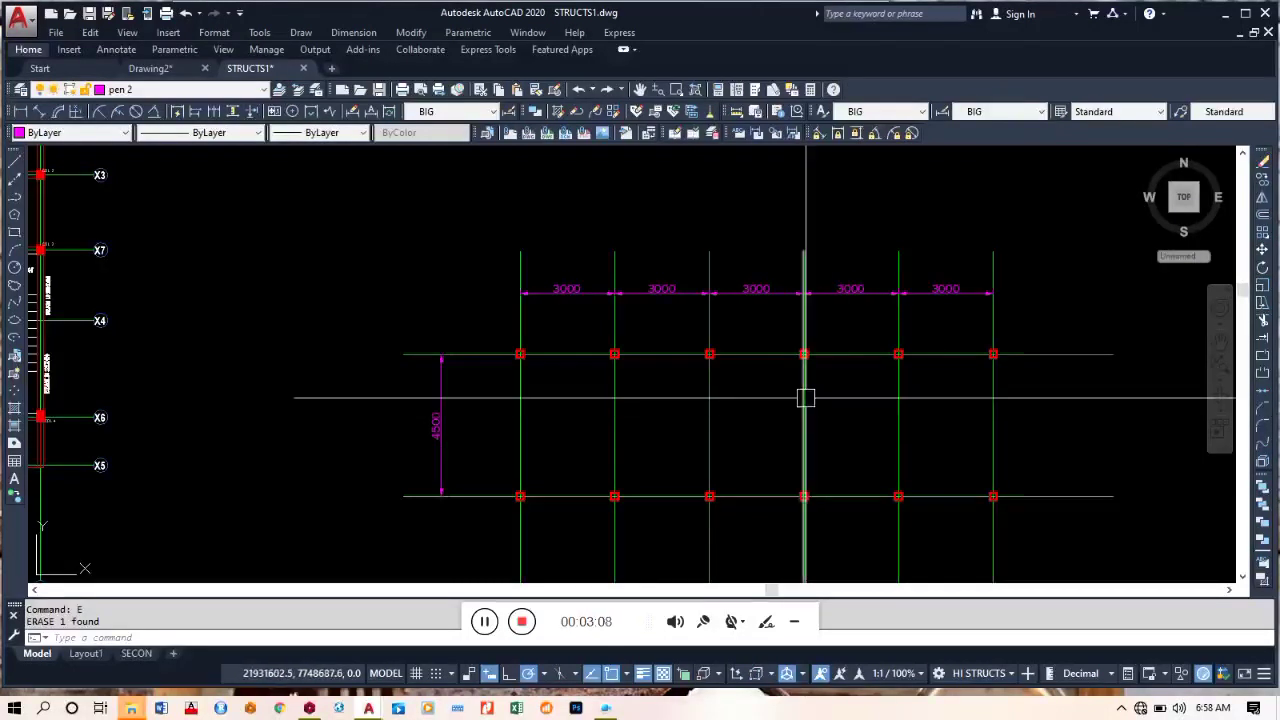
Copy the whole column grid layout with its dimensions to the clipboard using a base point
{"action": "middle_click_drag", "start_coordinate": [806, 400], "coordinate": [783, 328]}
{"action": "scroll", "coordinate": [717, 346], "scroll_direction": "down", "scroll_amount": 5}
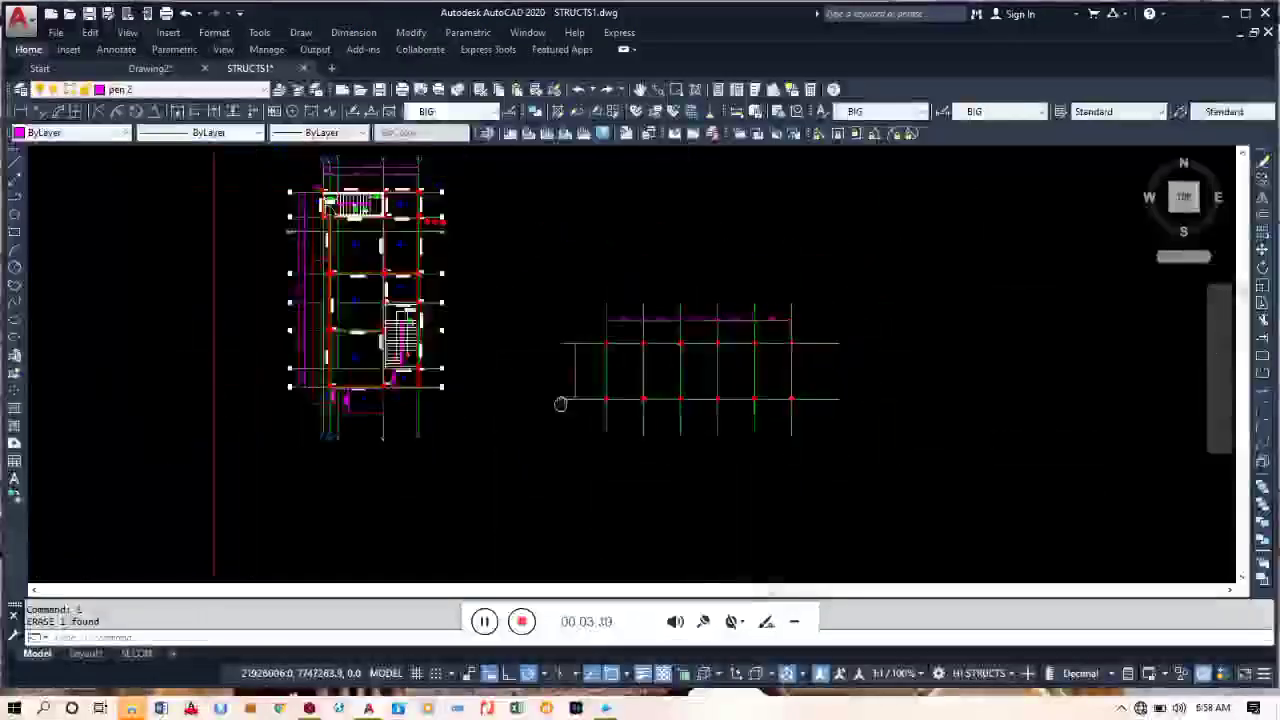
{"action": "left_click", "coordinate": [423, 480]}
{"action": "left_click", "coordinate": [780, 331]}
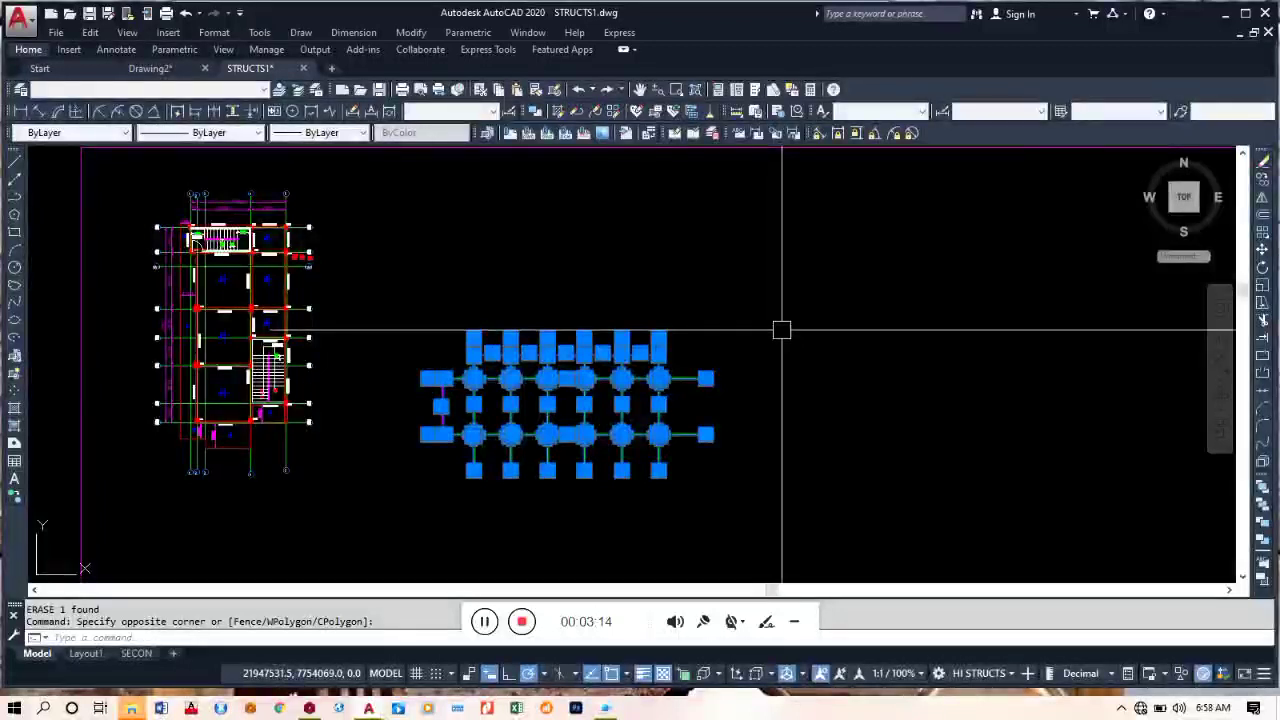
{"action": "key", "text": "ctrl+c"}
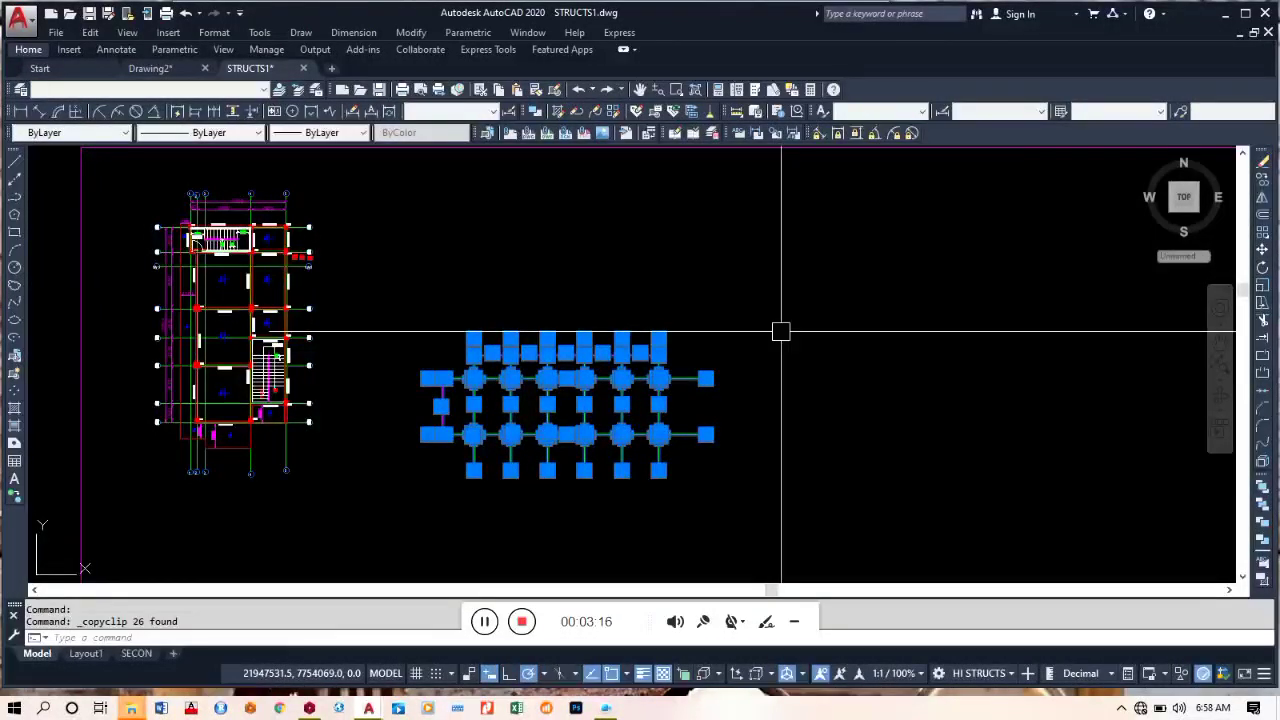
{"action": "right_click", "coordinate": [755, 311]}
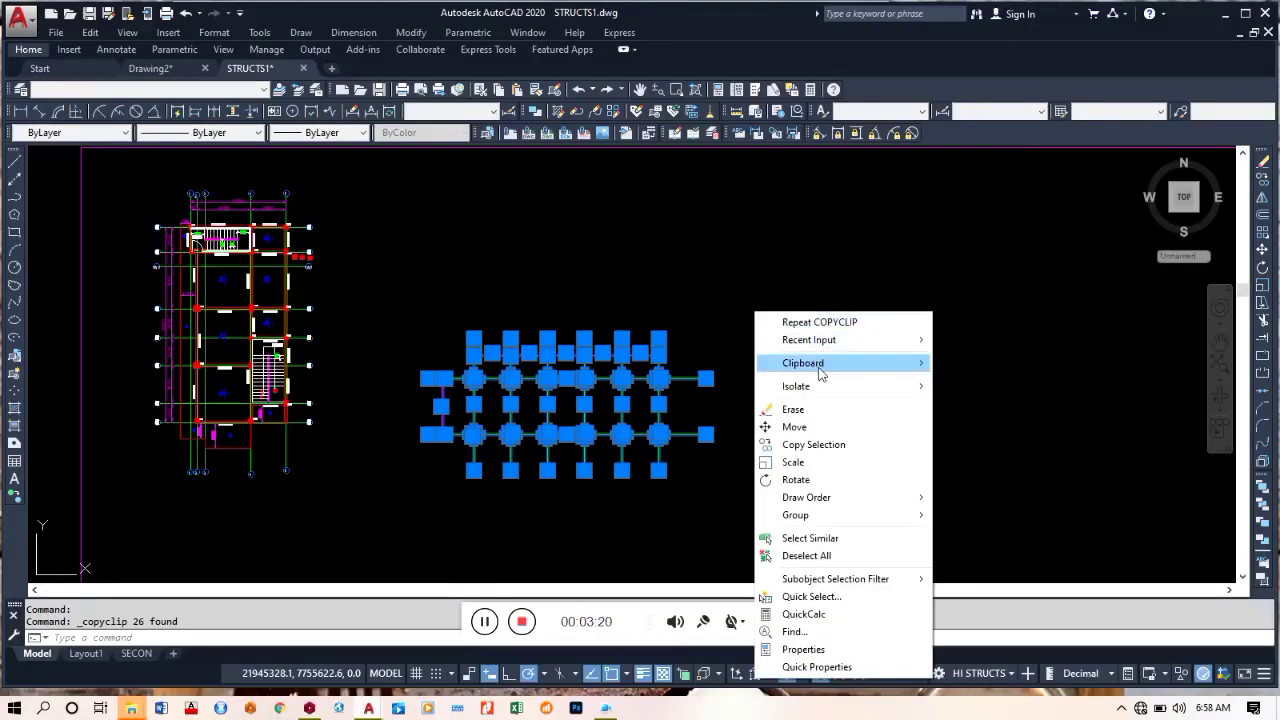
{"action": "mouse_move", "coordinate": [824, 371]}
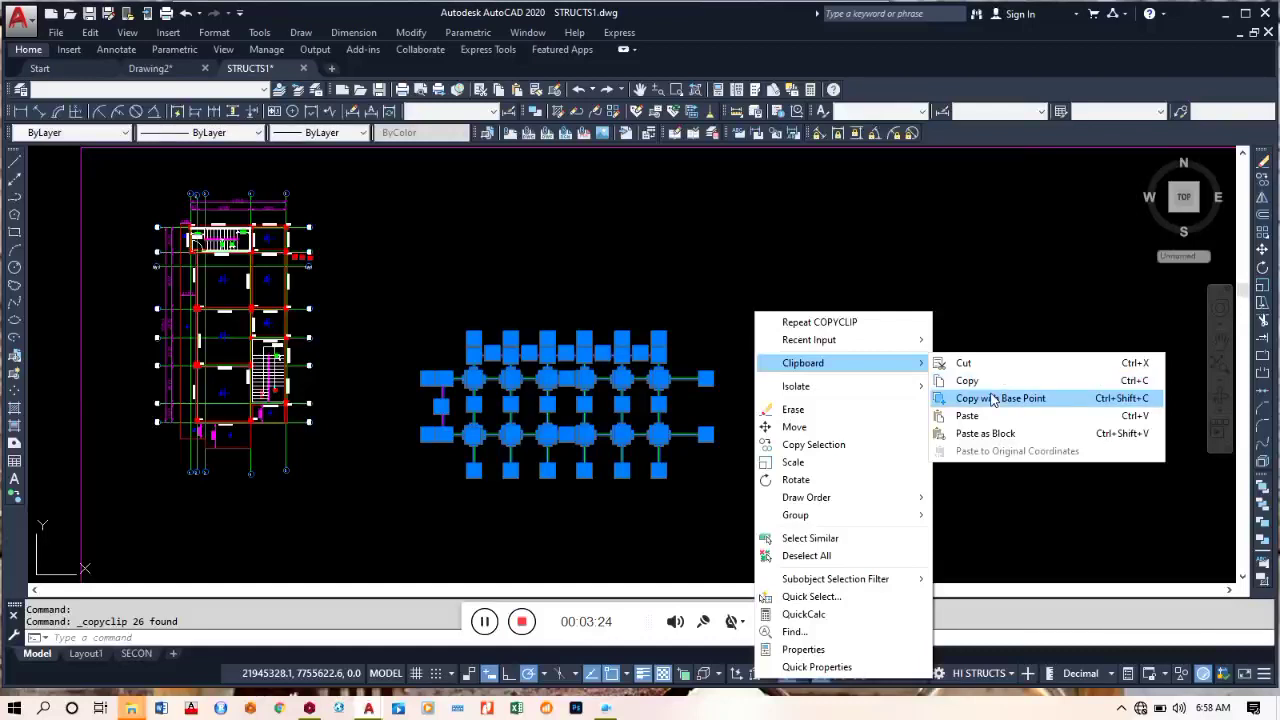
{"action": "left_click", "coordinate": [993, 399]}
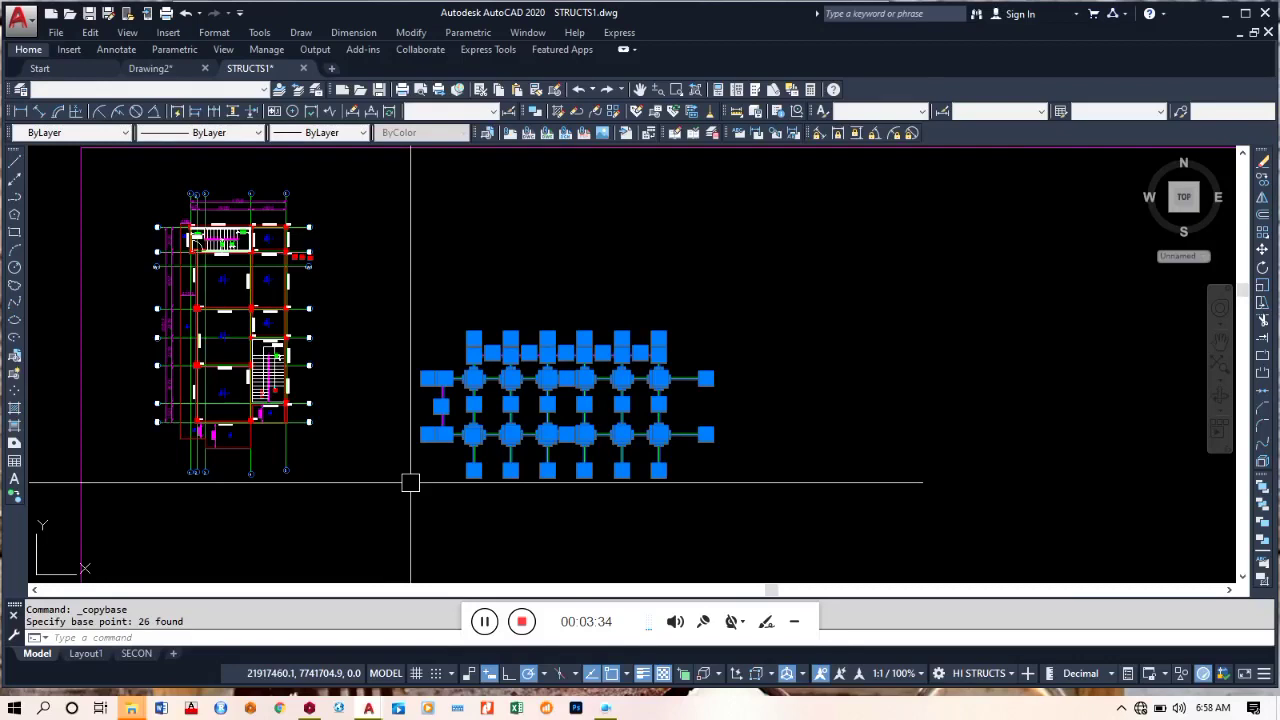
{"action": "scroll", "coordinate": [429, 434], "scroll_direction": "up", "scroll_amount": 2}
{"action": "scroll", "coordinate": [521, 393], "scroll_direction": "down", "scroll_amount": 2}
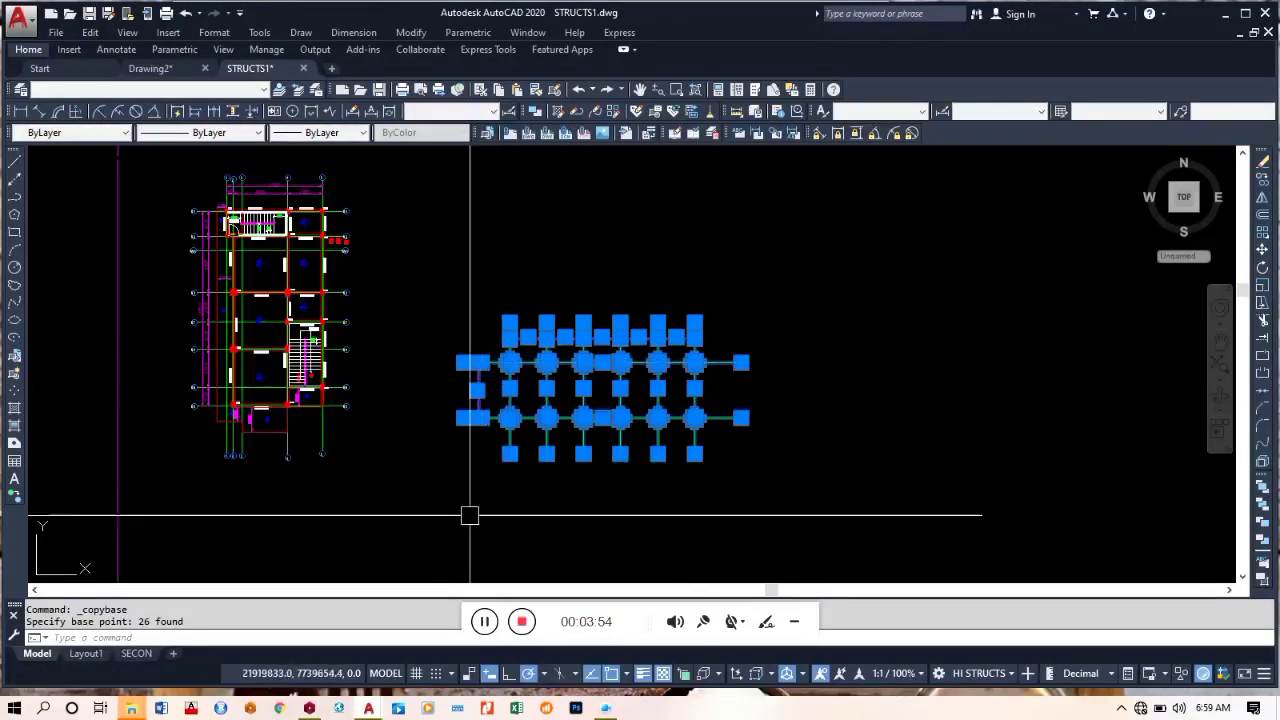
{"action": "mouse_move", "coordinate": [695, 418]}
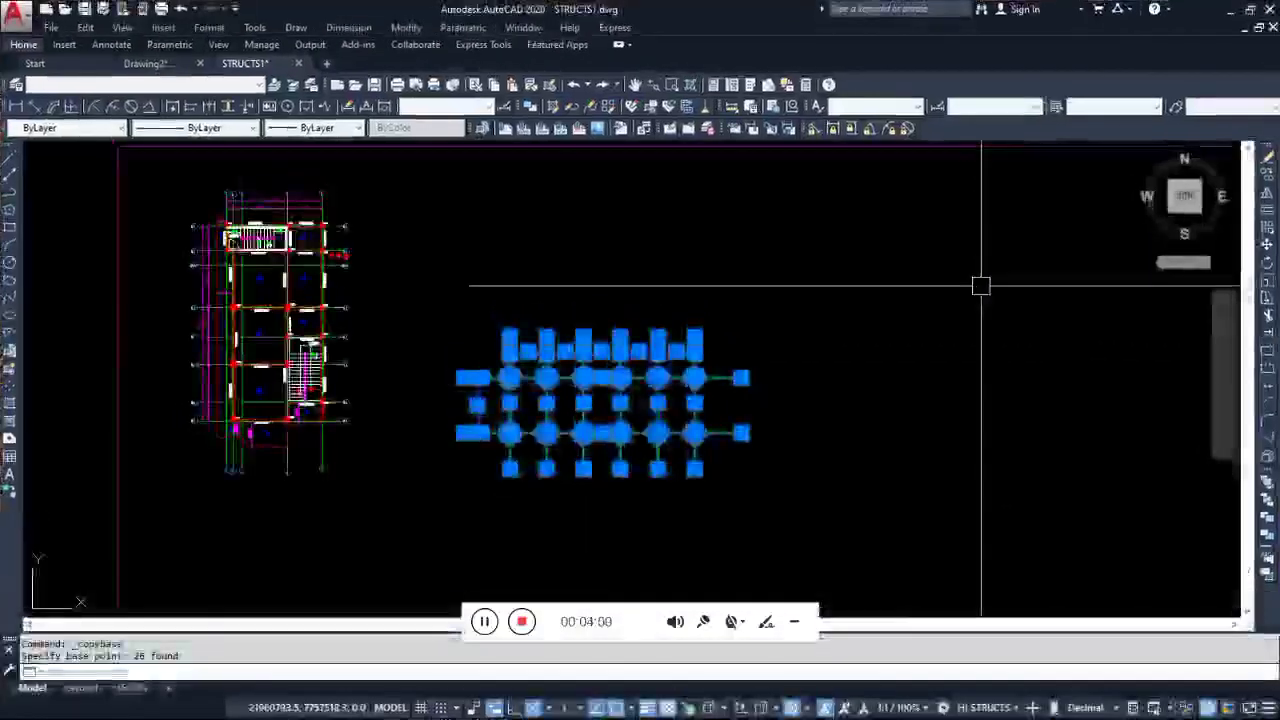
Create a new drawing from the acad.dwt template and turn off its drawing grid display
{"action": "left_click", "coordinate": [980, 285]}
{"action": "key", "text": "ctrl+n"}
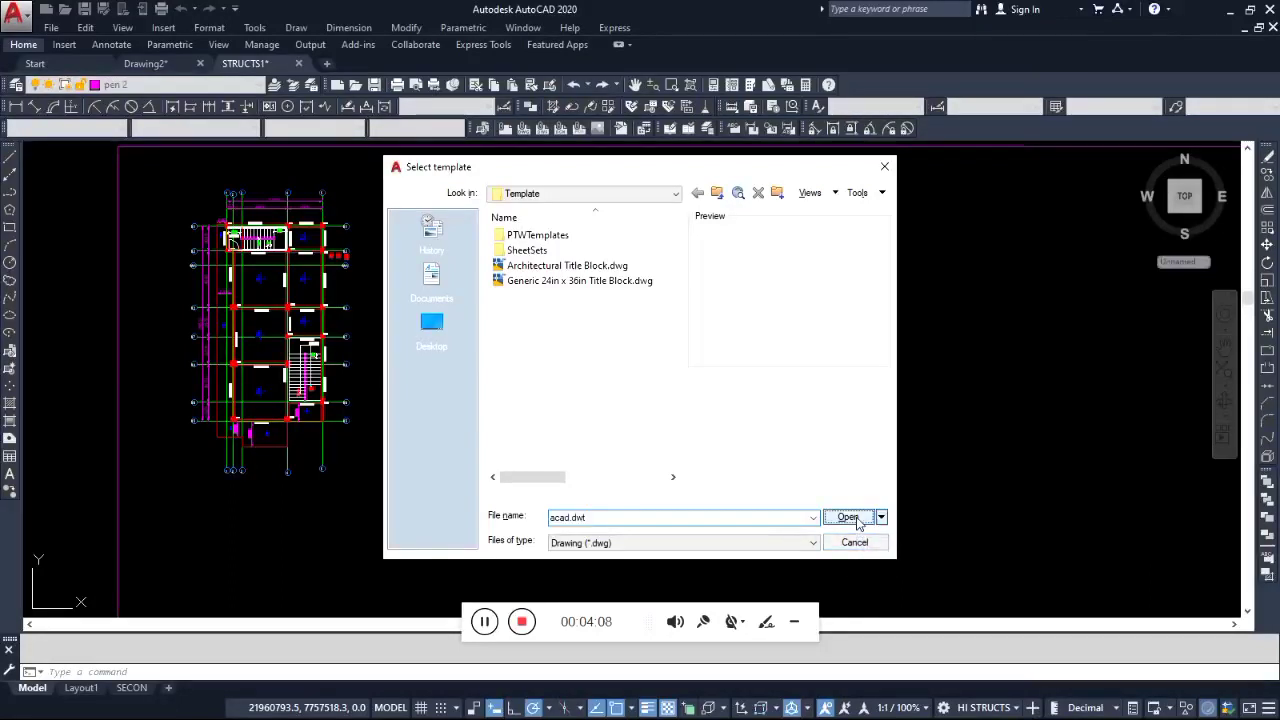
{"action": "left_click", "coordinate": [849, 516]}
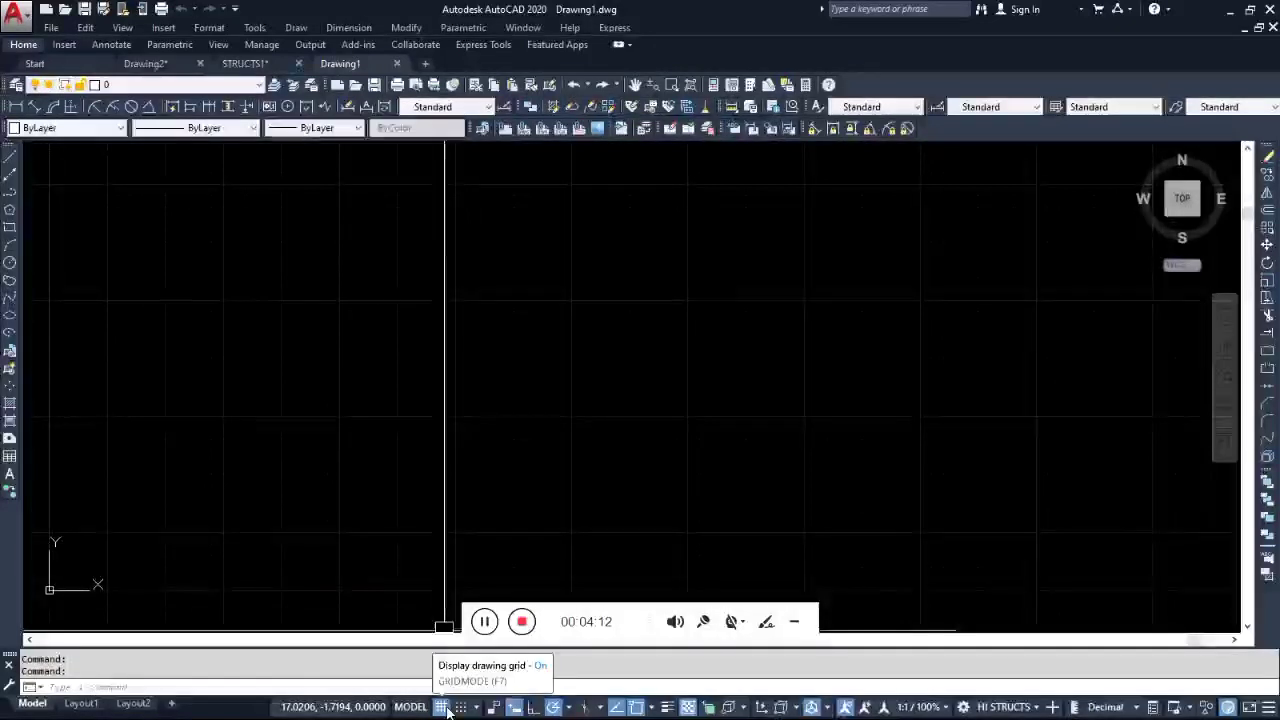
{"action": "left_click", "coordinate": [446, 708]}
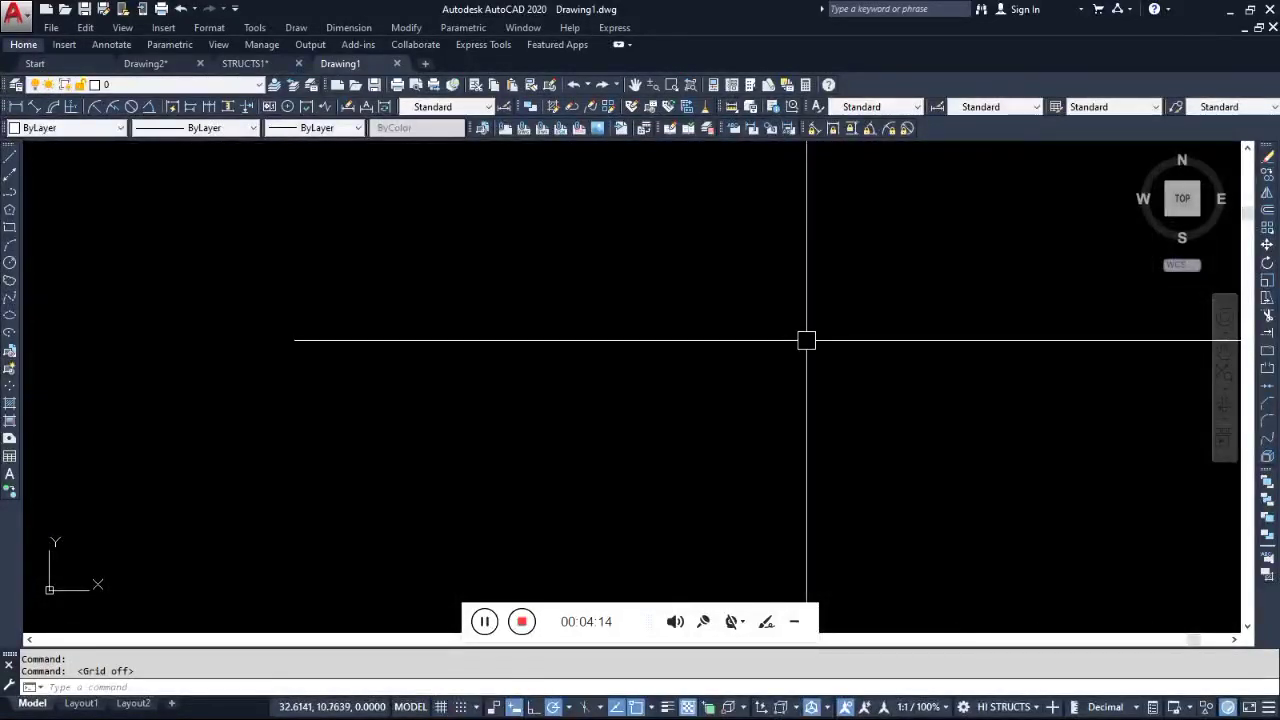
Paste the copied column grid layout into the new drawing and zoom to its extents
{"action": "middle_click_drag", "start_coordinate": [782, 219], "coordinate": [769, 244]}
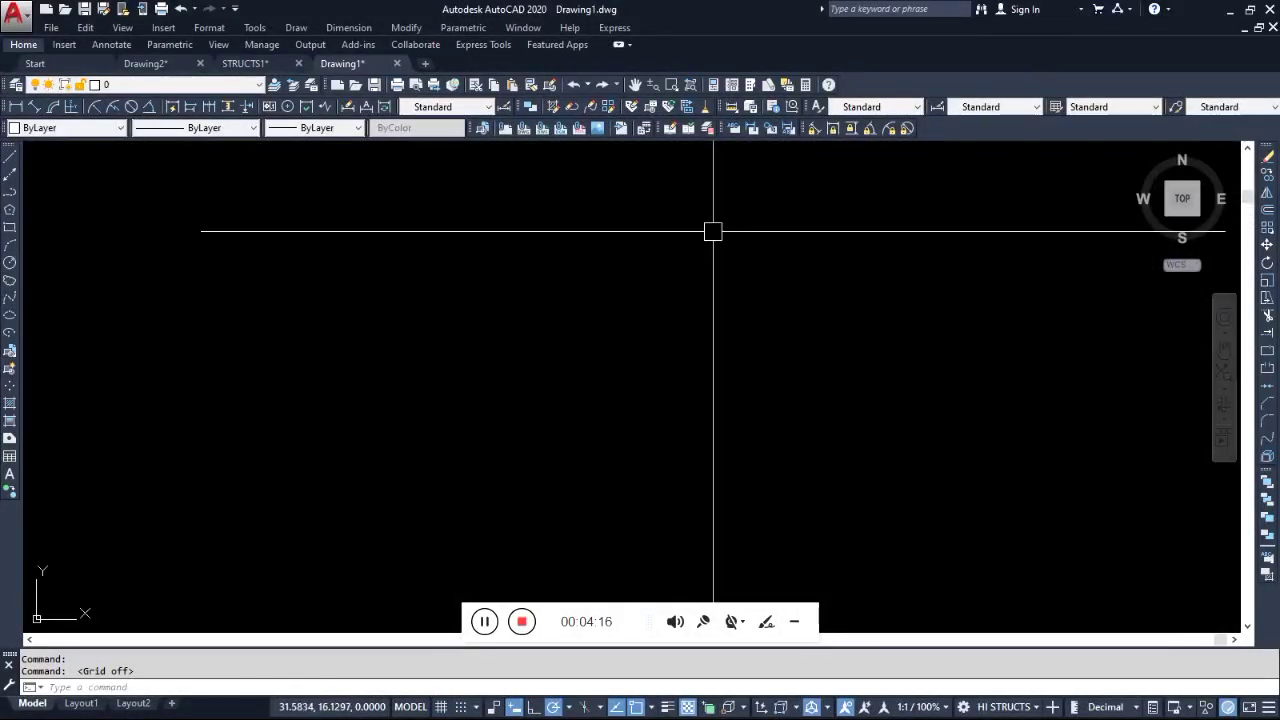
{"action": "key", "text": "ctrl+v"}
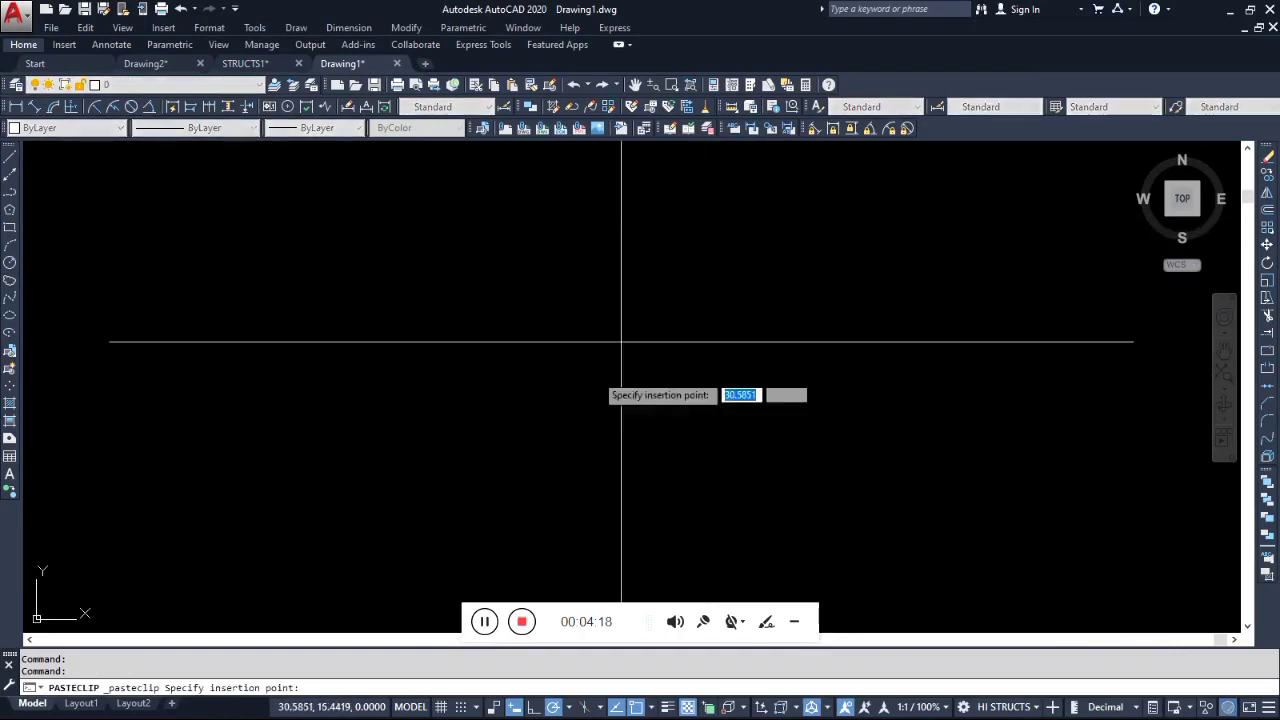
{"action": "left_click", "coordinate": [442, 440]}
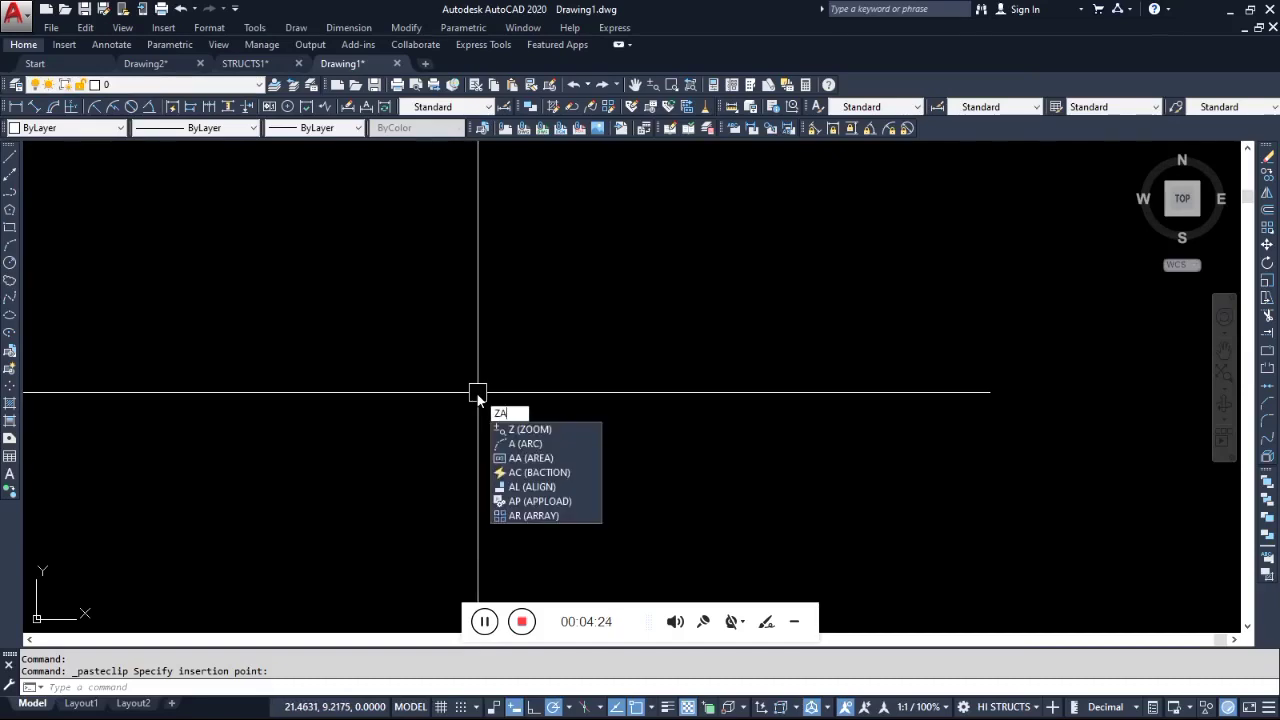
{"action": "key", "text": "BackSpace"}
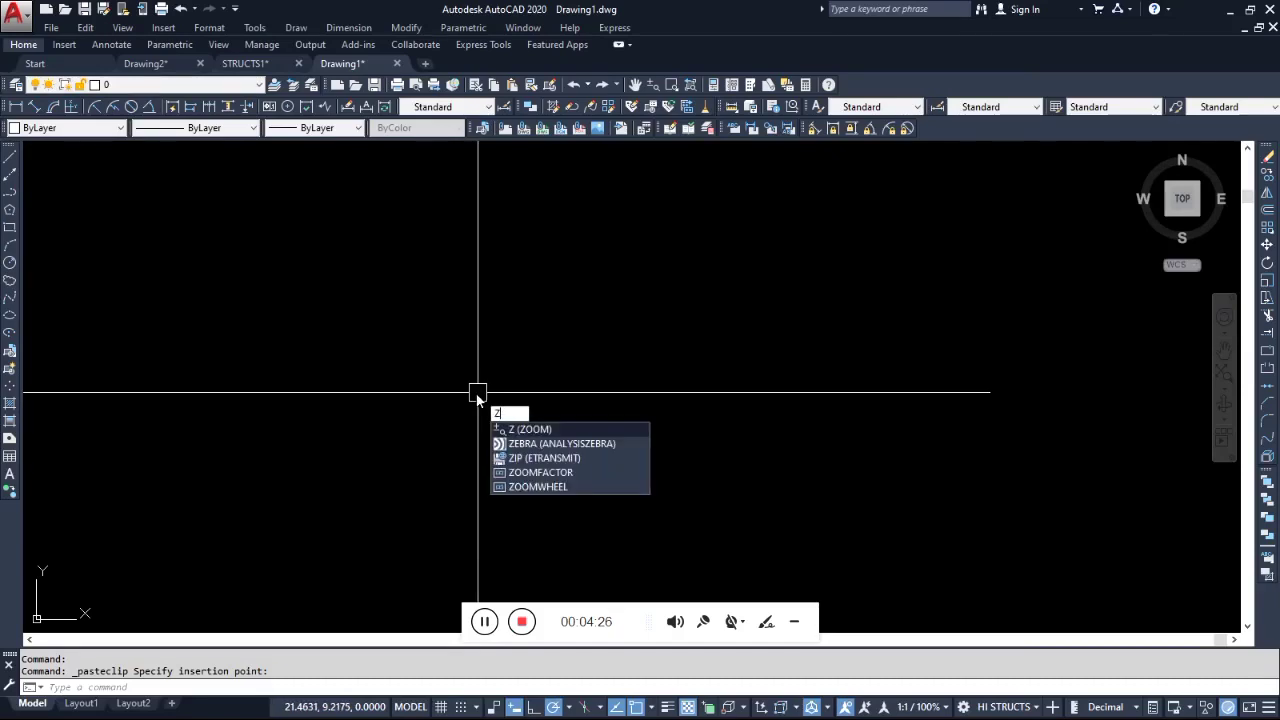
{"action": "key", "text": "Return"}
{"action": "type", "text": "e"}
{"action": "key", "text": "Return"}
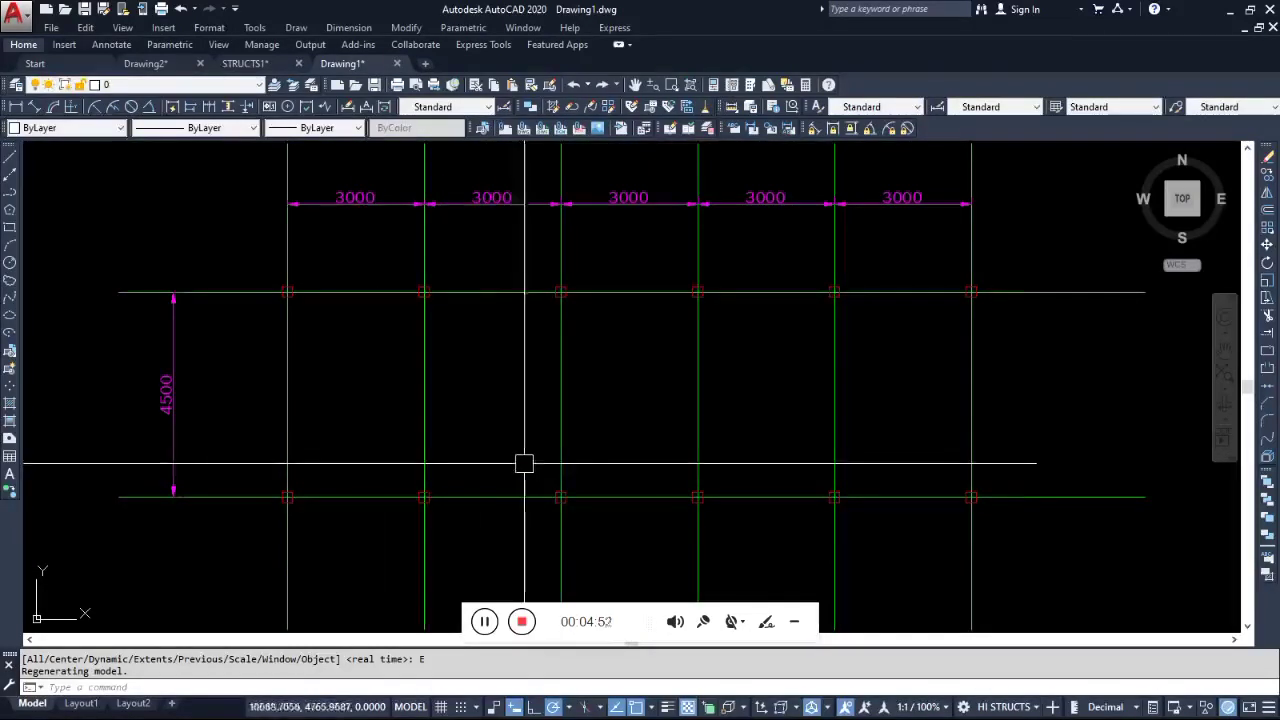
{"action": "scroll", "coordinate": [548, 446], "scroll_direction": "down", "scroll_amount": 4}
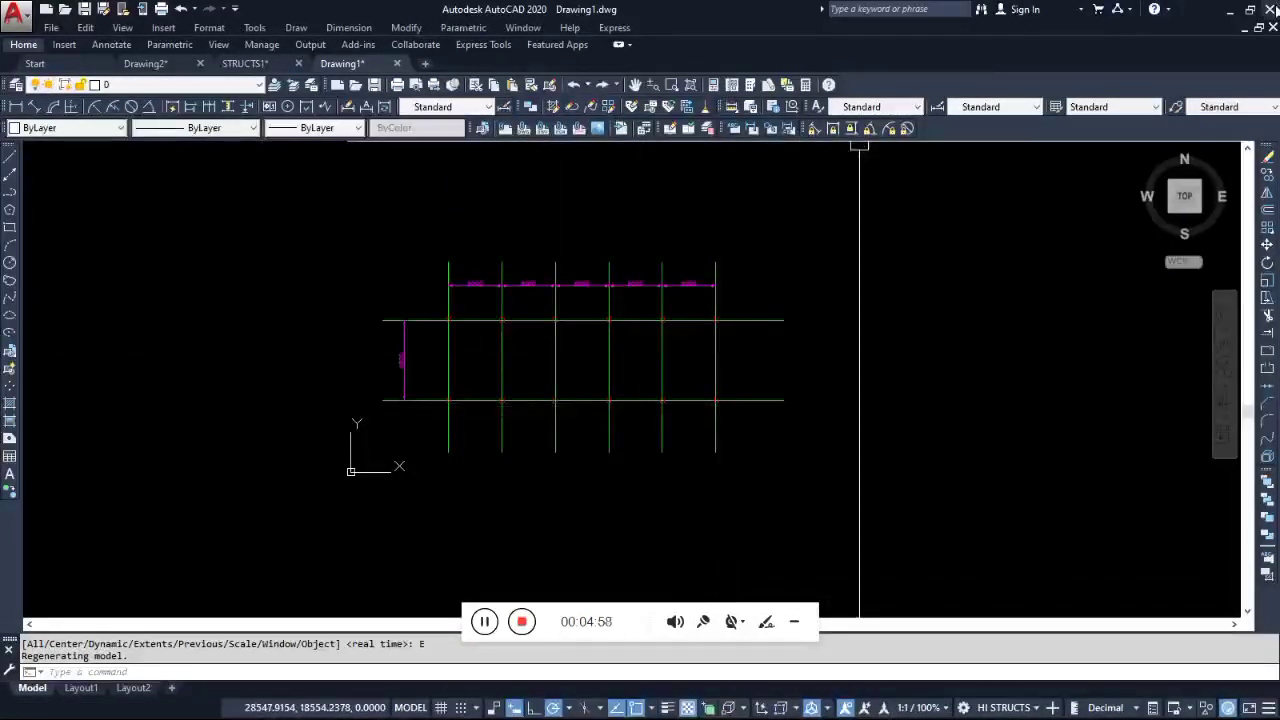
Minimise the AutoCAD and file explorer windows and switch to the ProtaStructure project STRUCTSTRAINING1
{"action": "left_click", "coordinate": [1235, 13]}
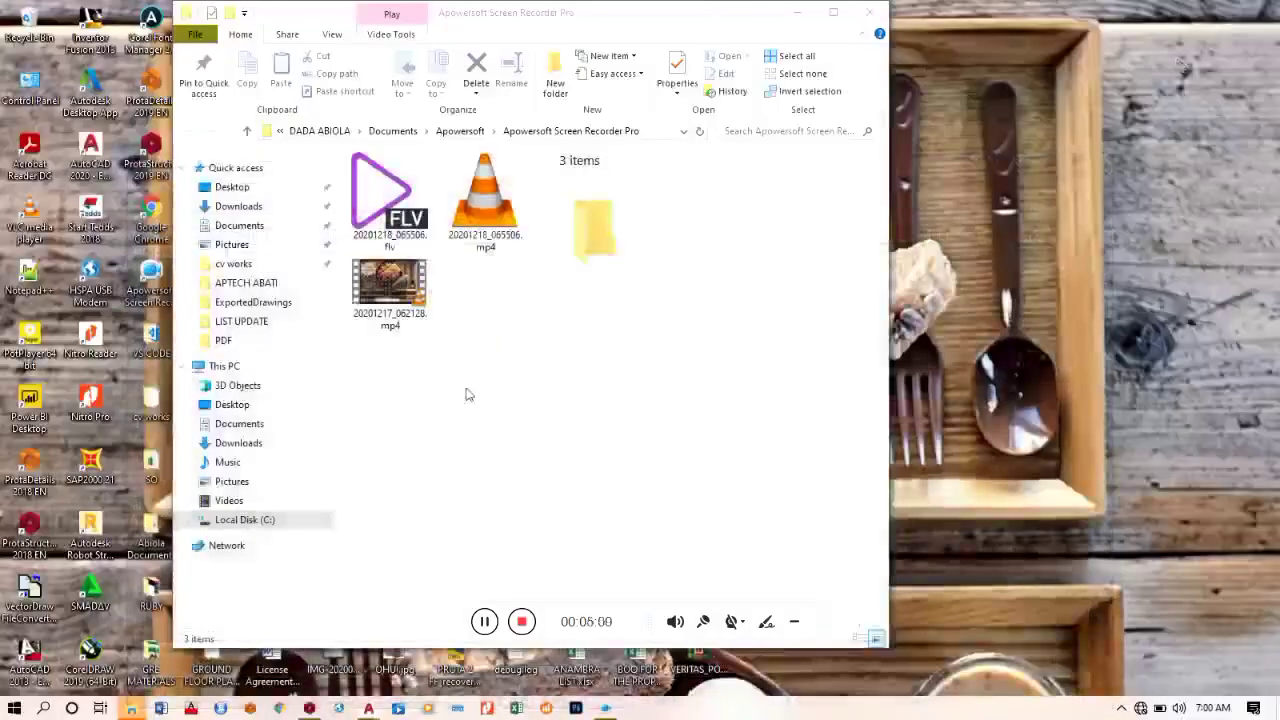
{"action": "left_click", "coordinate": [795, 12]}
{"action": "left_click", "coordinate": [797, 12]}
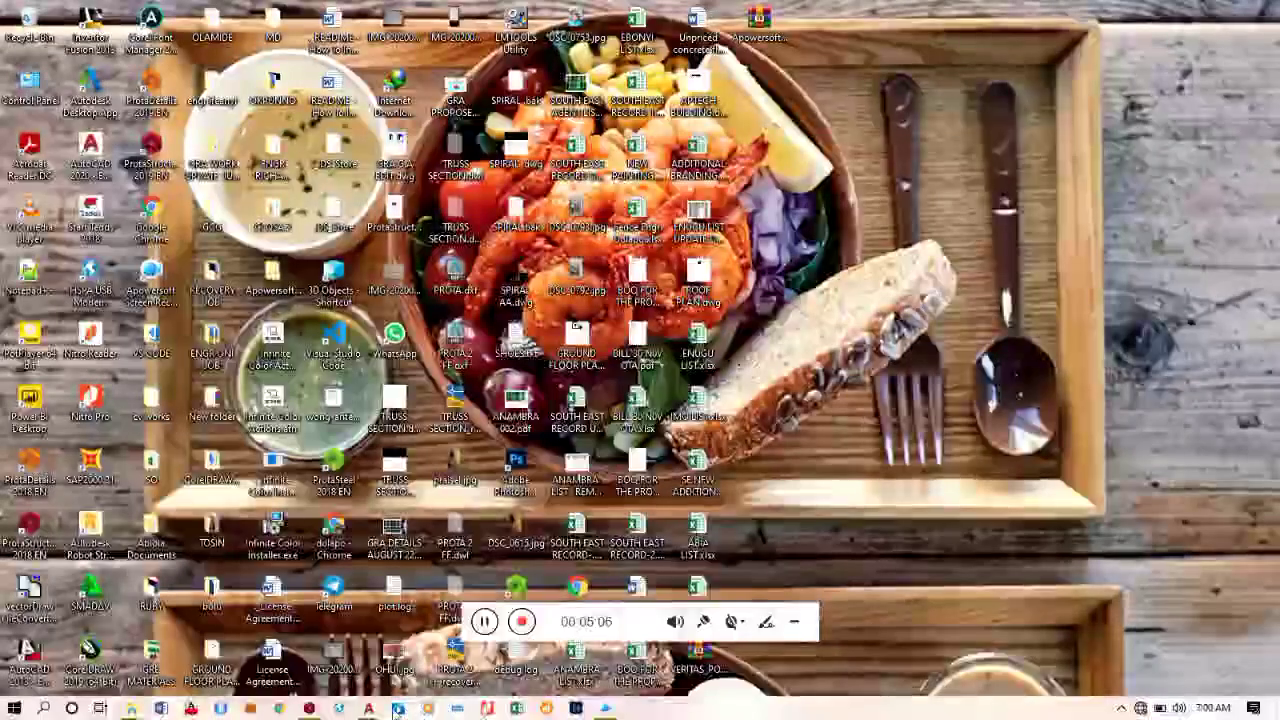
{"action": "mouse_move", "coordinate": [369, 708]}
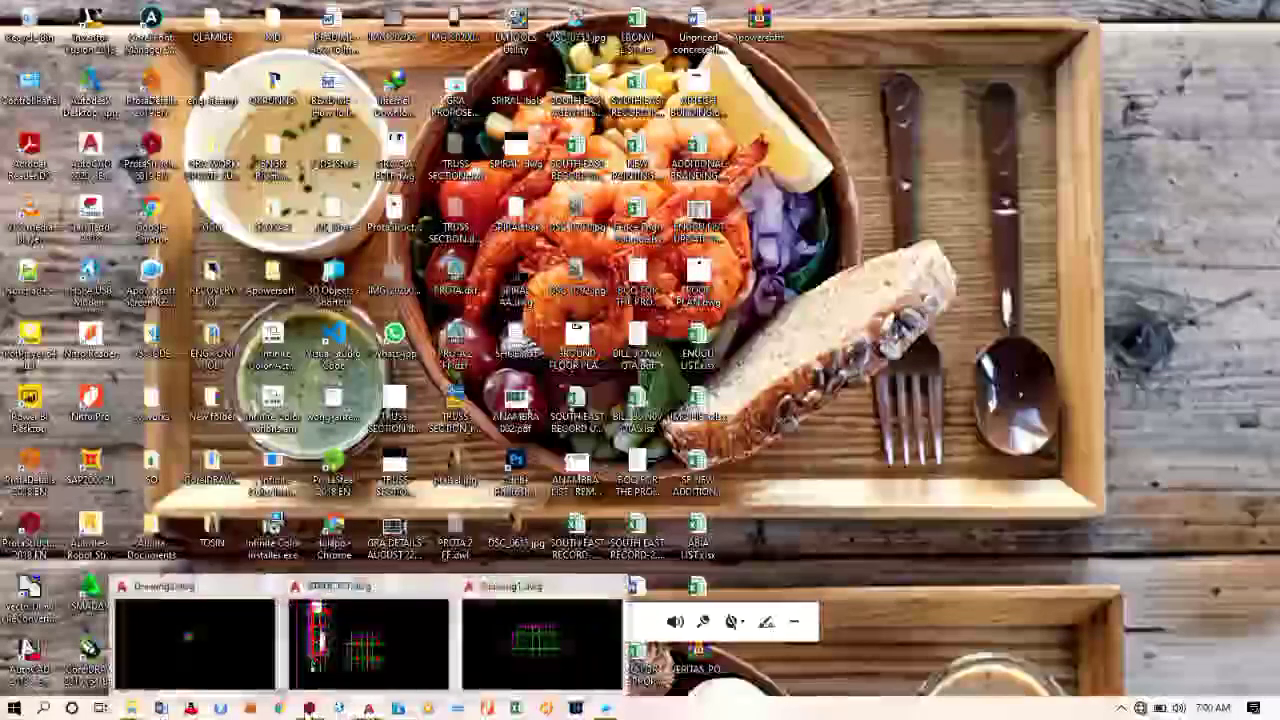
{"action": "left_click", "coordinate": [309, 710]}
Start the Beam command for the Storey 1 plan and set the section to 225 mm wide and 450 mm deep (h-Bot)
{"action": "scroll", "coordinate": [749, 274], "scroll_direction": "down", "scroll_amount": 2}
{"action": "middle_click_drag", "start_coordinate": [711, 288], "coordinate": [605, 358]}
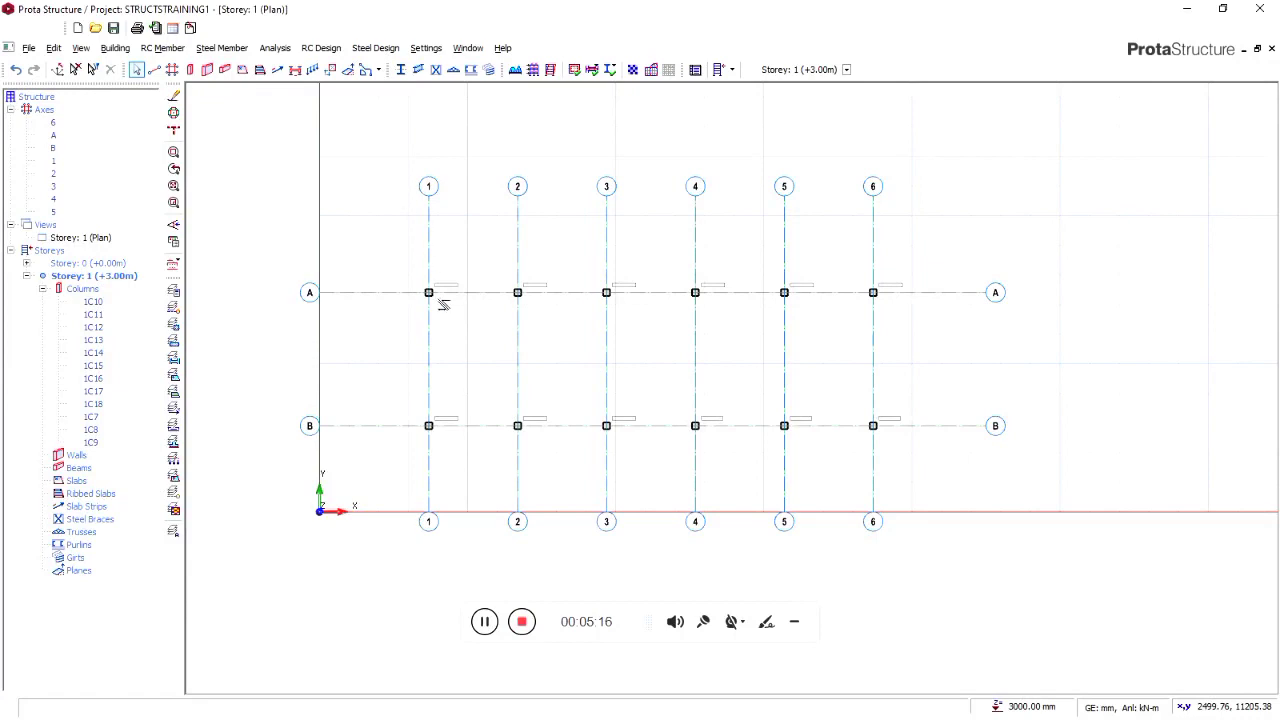
{"action": "scroll", "coordinate": [443, 305], "scroll_direction": "up", "scroll_amount": 4}
{"action": "scroll", "coordinate": [540, 290], "scroll_direction": "down", "scroll_amount": 3}
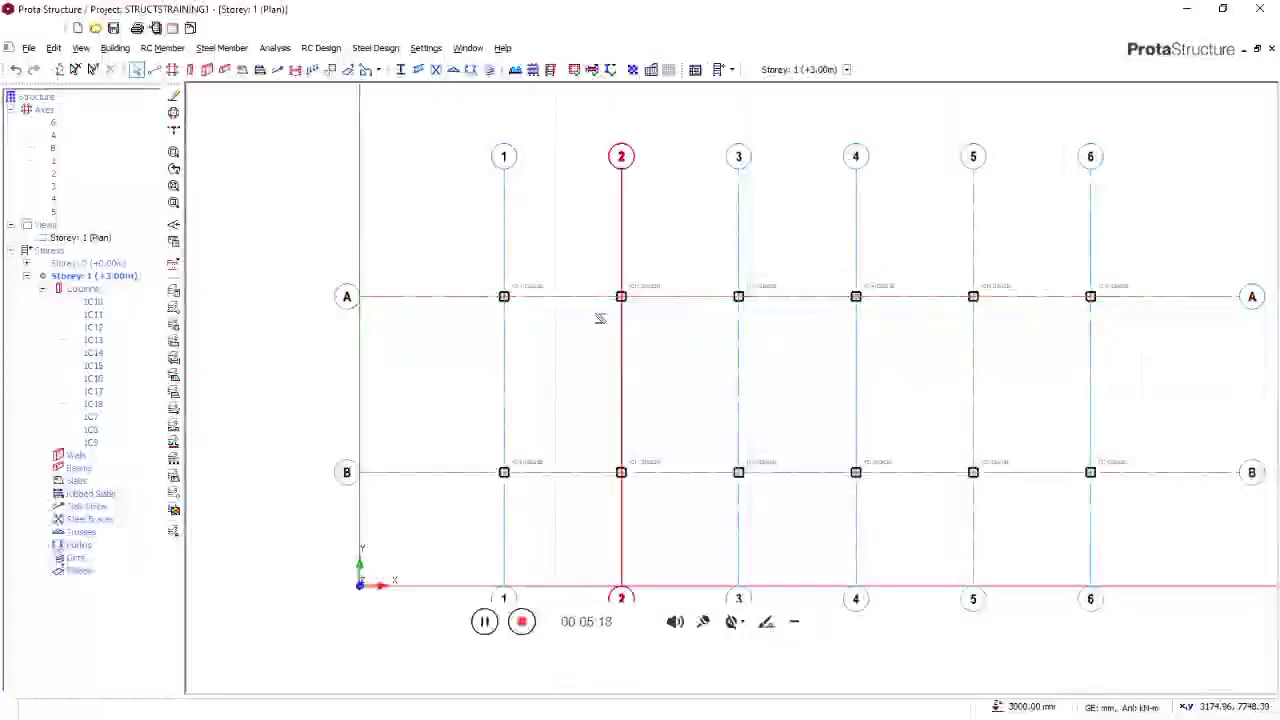
{"action": "middle_click_drag", "start_coordinate": [908, 390], "coordinate": [806, 400]}
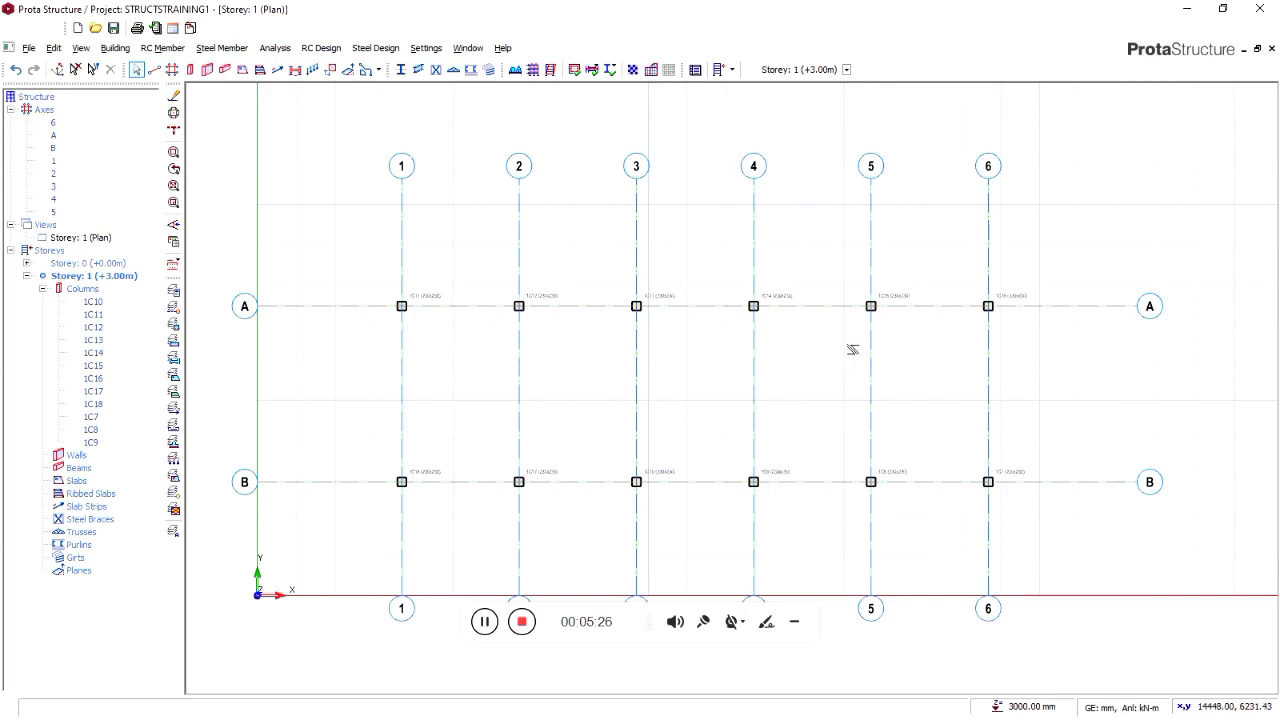
{"action": "middle_click_drag", "start_coordinate": [852, 349], "coordinate": [858, 307]}
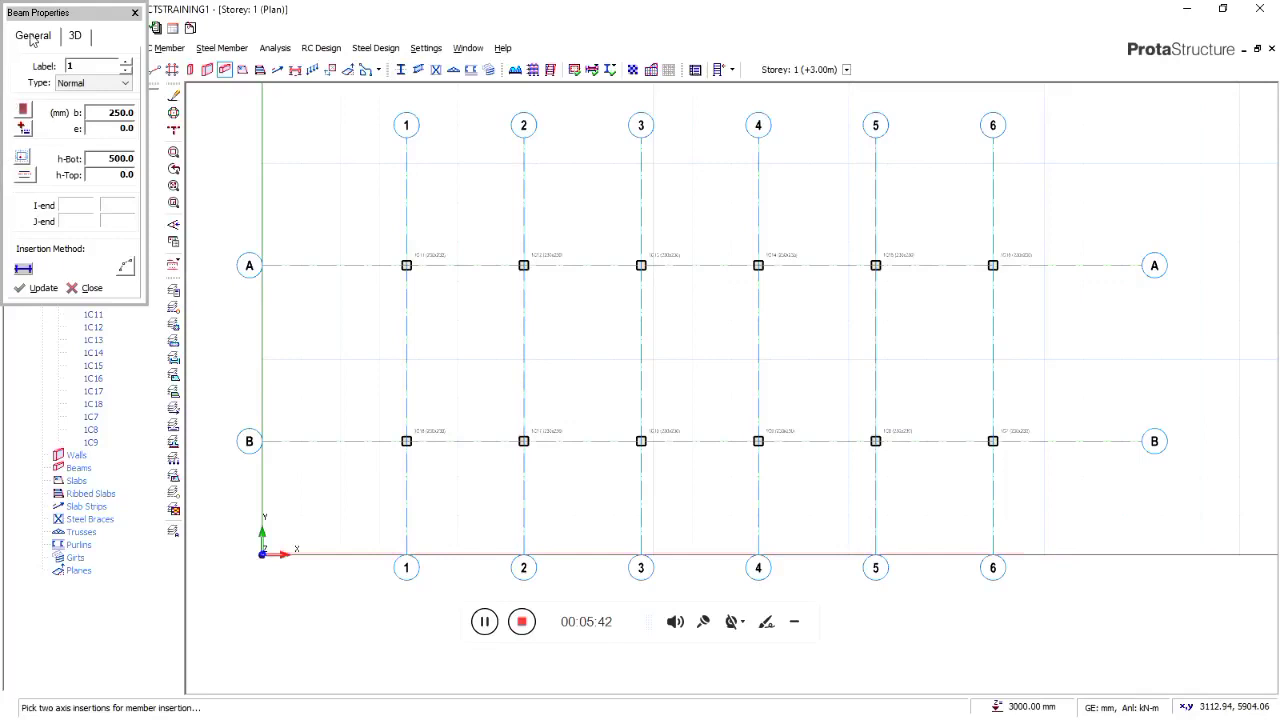
{"action": "left_click", "coordinate": [111, 116]}
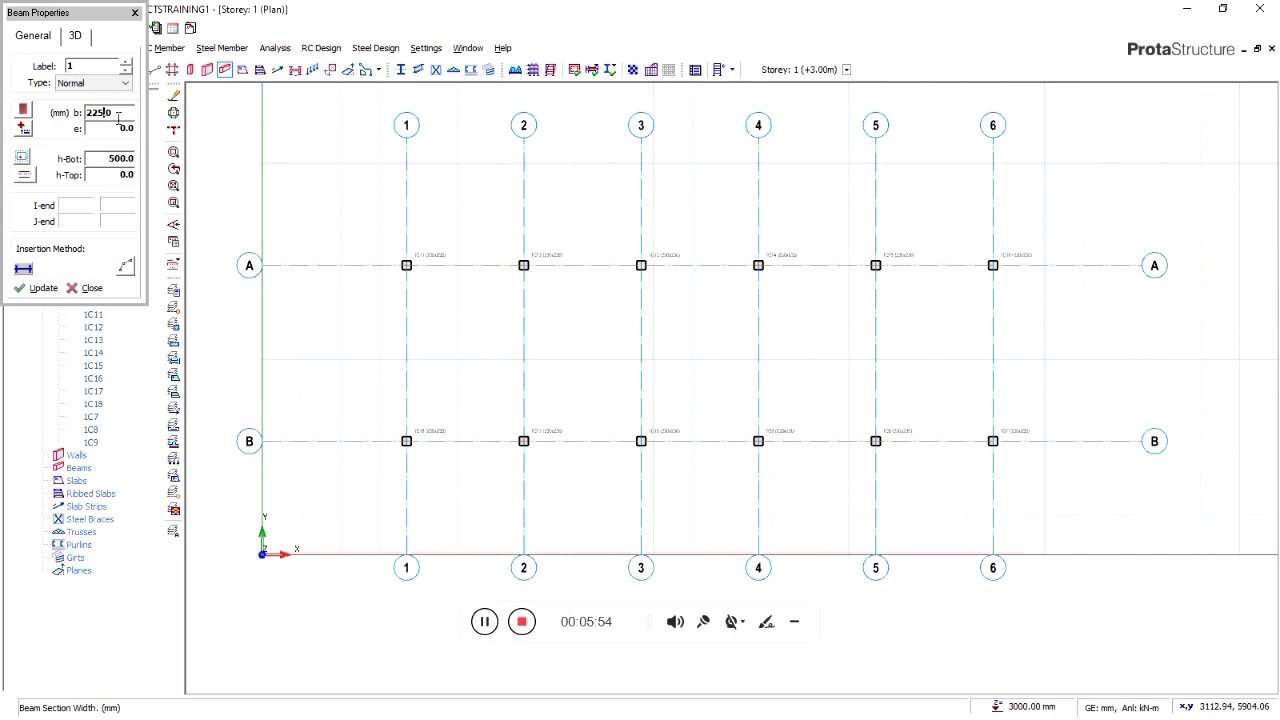
{"action": "left_click", "coordinate": [121, 130]}
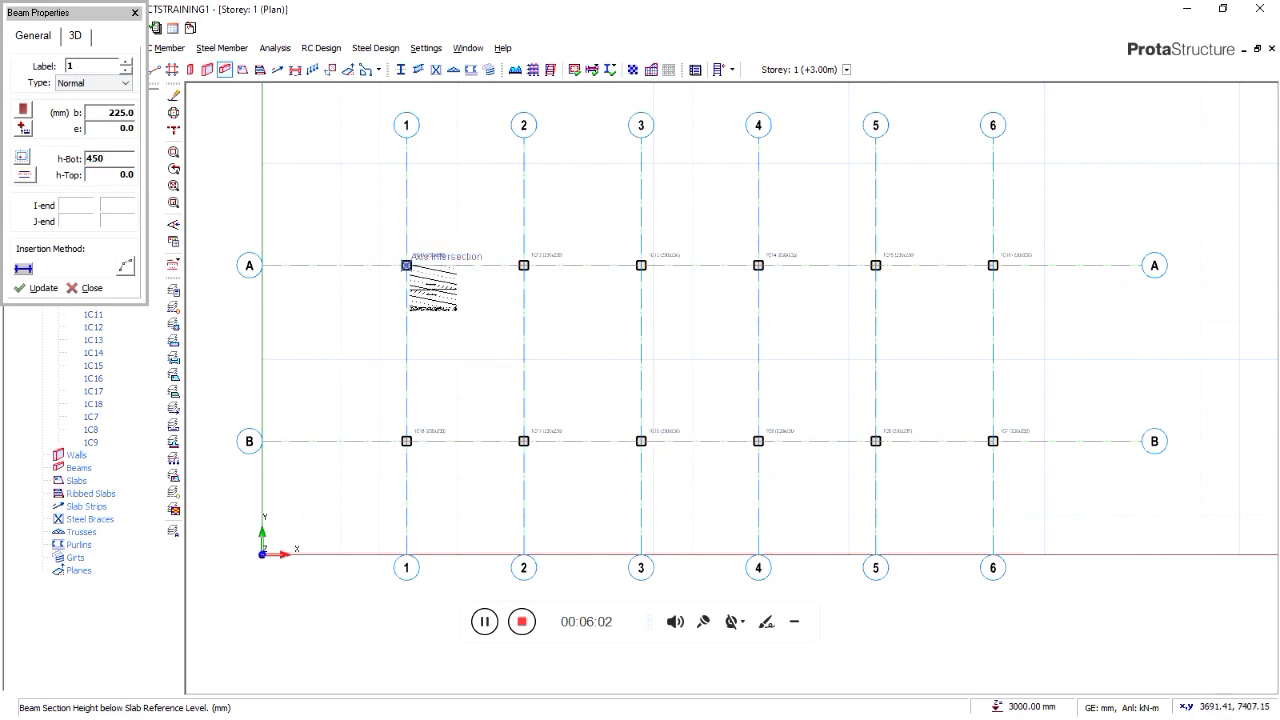
Insert a beam along axis 1 between its intersections with axes A and B, and end the beam run there
{"action": "left_click", "coordinate": [406, 265]}
{"action": "left_click", "coordinate": [406, 441]}
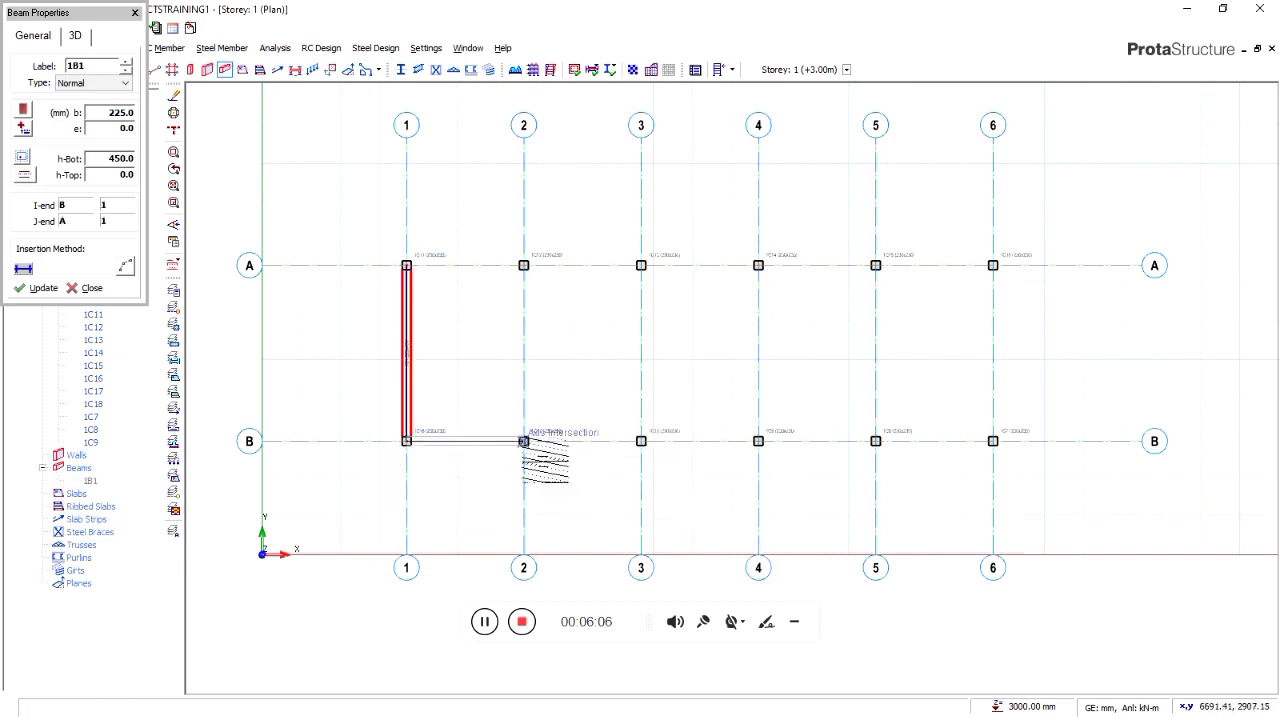
{"action": "key", "text": "Escape"}
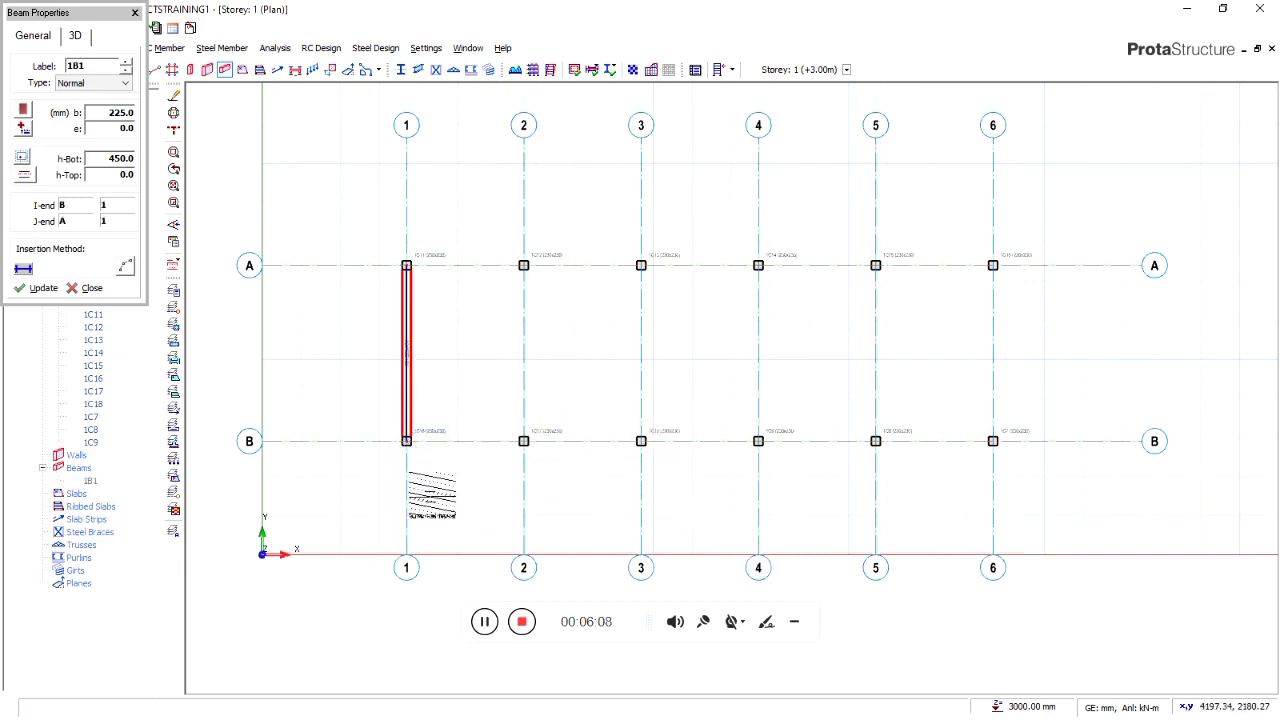
Insert 225 x 450 mm beams span by span along axis B from axis 1 to axis 6
{"action": "left_click", "coordinate": [406, 441]}
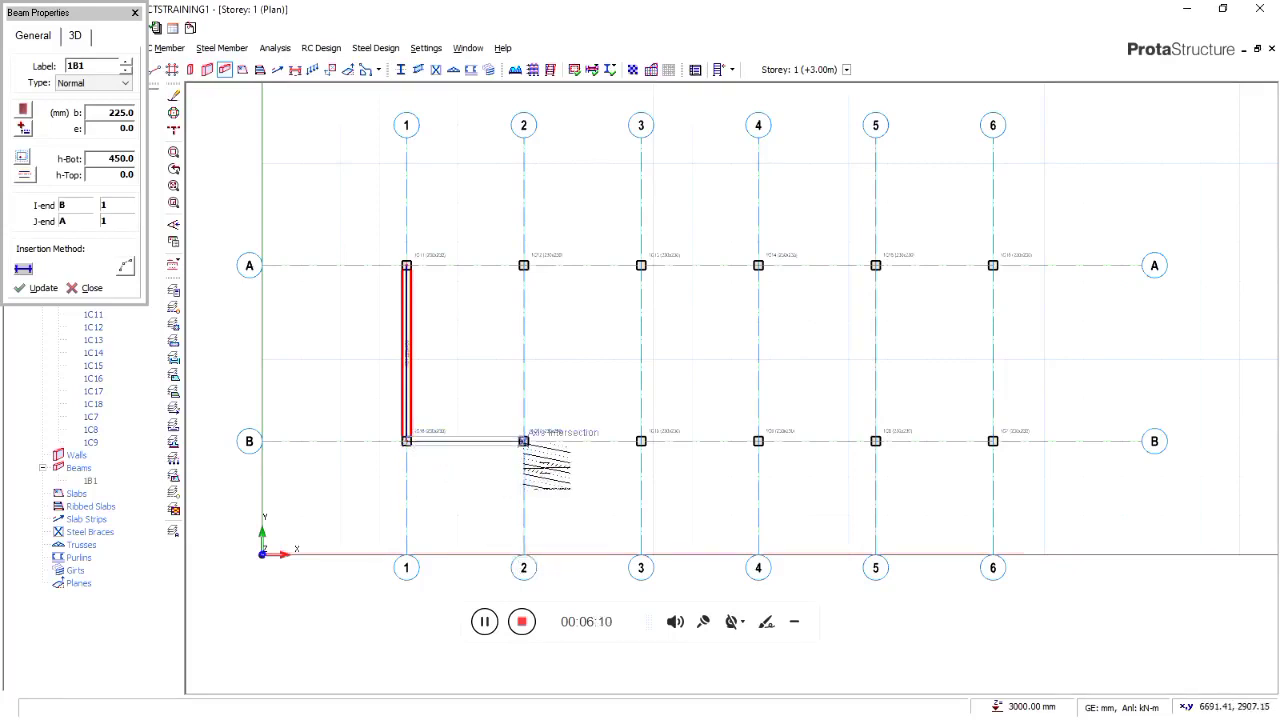
{"action": "left_click", "coordinate": [523, 441]}
{"action": "left_click", "coordinate": [641, 441]}
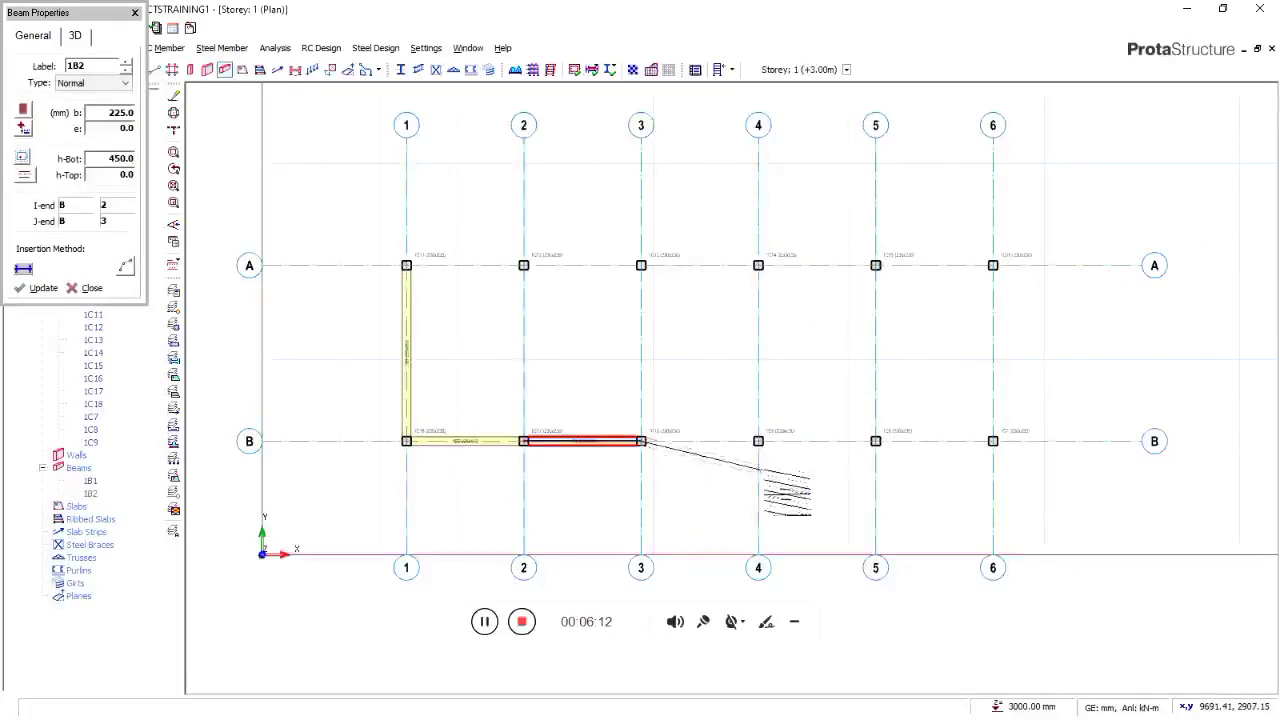
{"action": "left_click", "coordinate": [758, 441]}
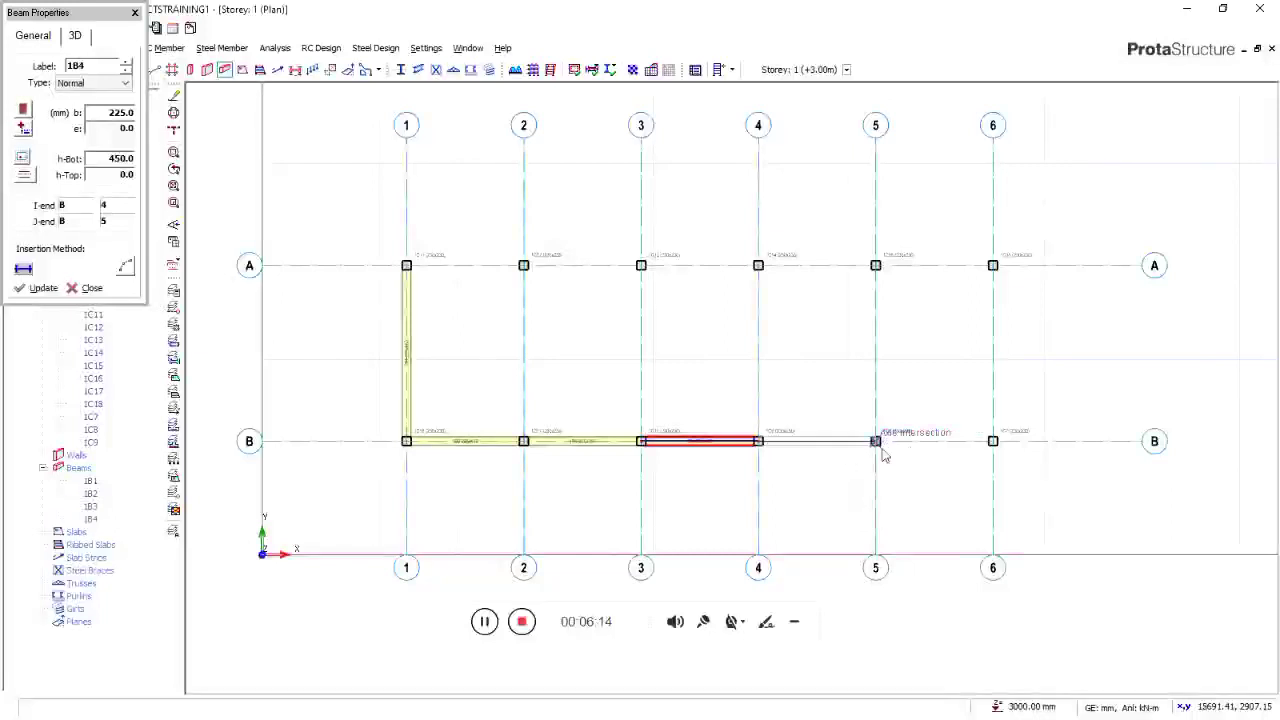
{"action": "left_click", "coordinate": [875, 441]}
{"action": "left_click", "coordinate": [993, 441]}
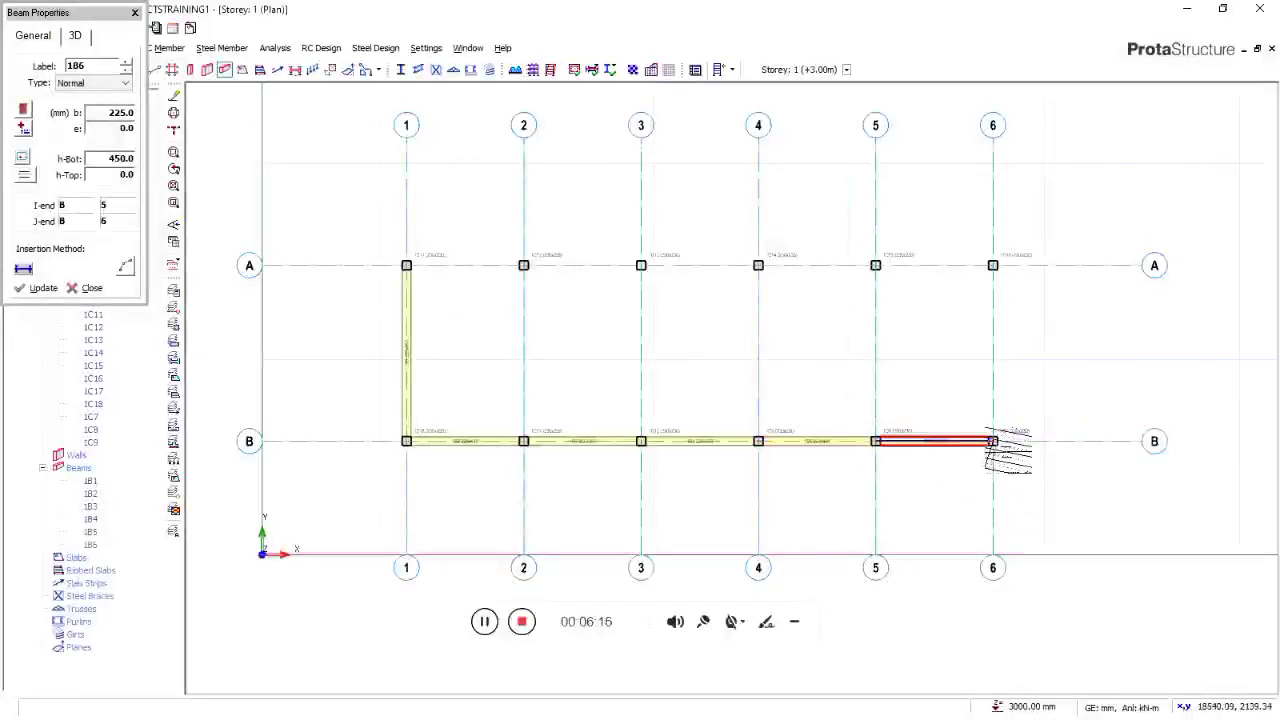
Insert a beam along axis 6 from axis B to axis A and end the Beam command
{"action": "left_click", "coordinate": [993, 265]}
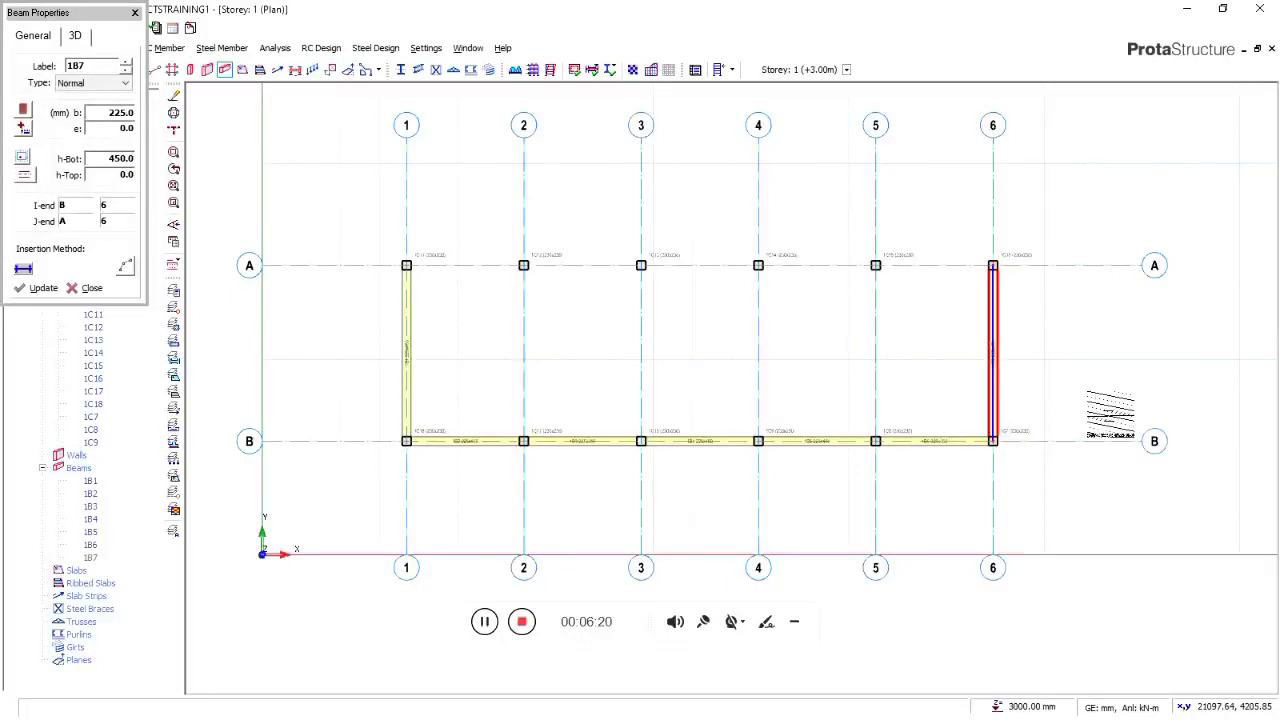
{"action": "key", "text": "Escape"}
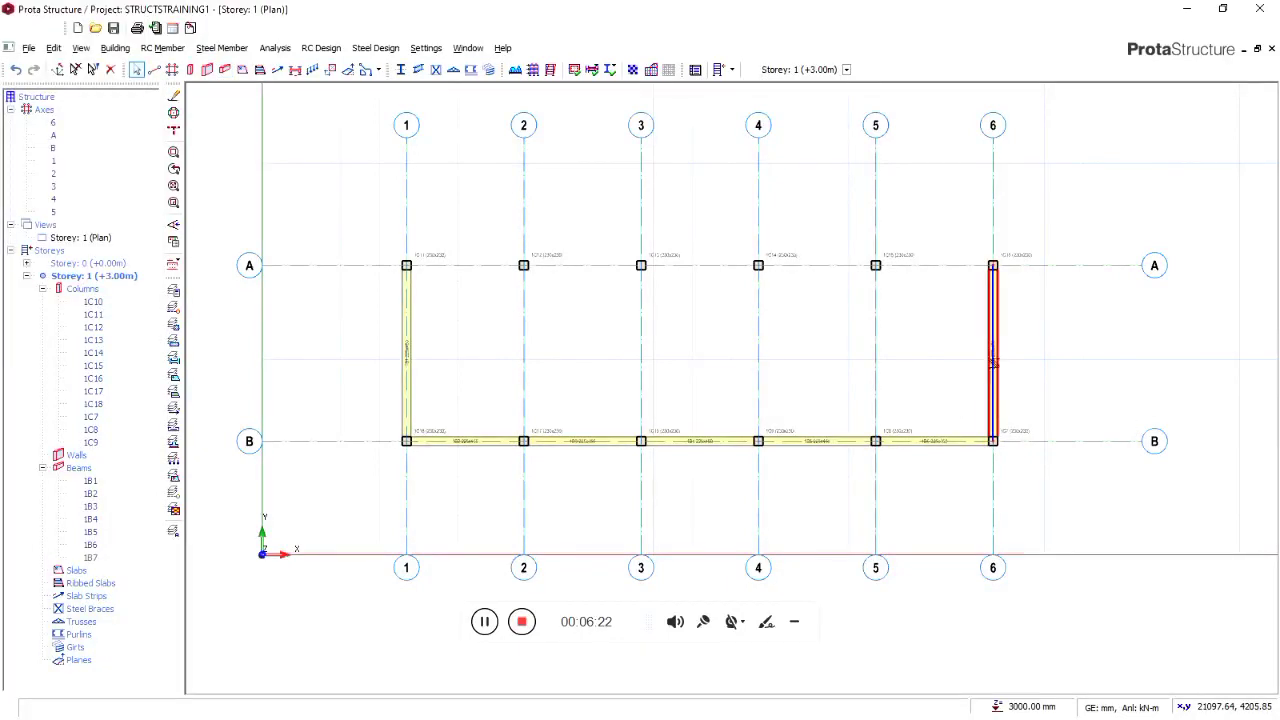
{"action": "key", "text": "Escape"}
Reuse the properties of the axis B beam between axes 4 and 5 to insert beams along axis A in one run from axis 1 to axis 6
{"action": "scroll", "coordinate": [855, 418], "scroll_direction": "up", "scroll_amount": 5}
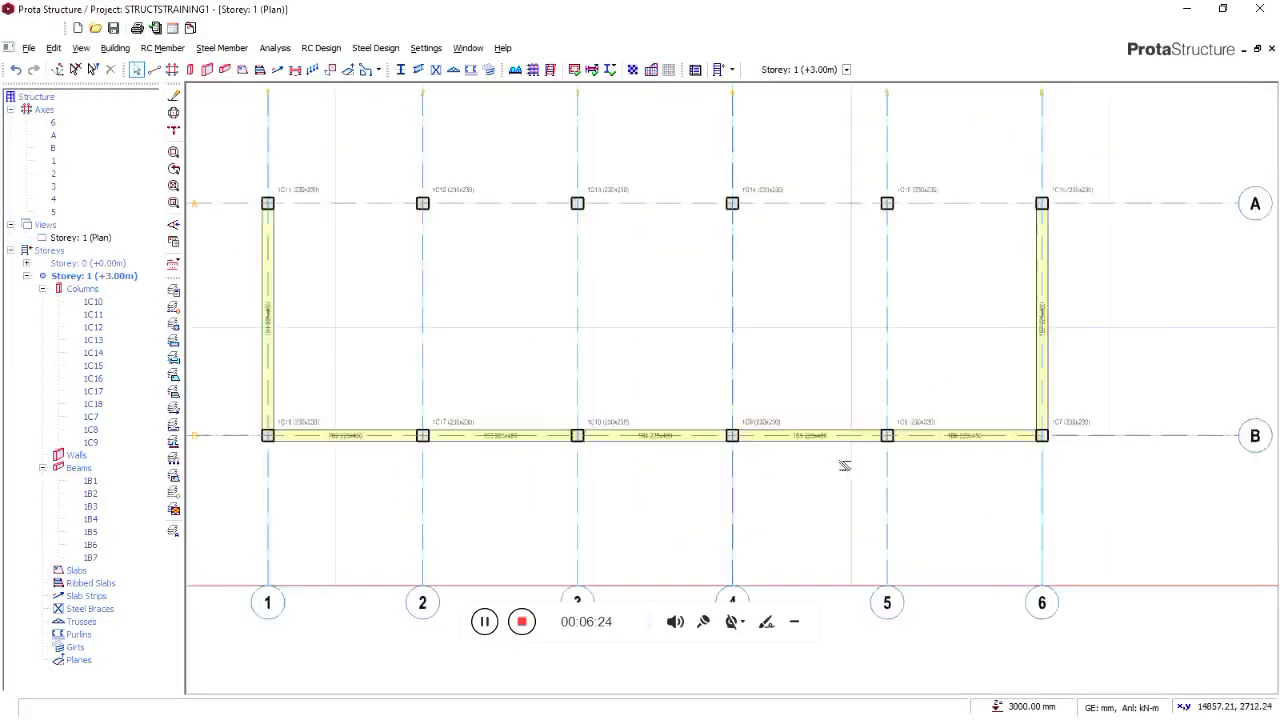
{"action": "left_click", "coordinate": [818, 406]}
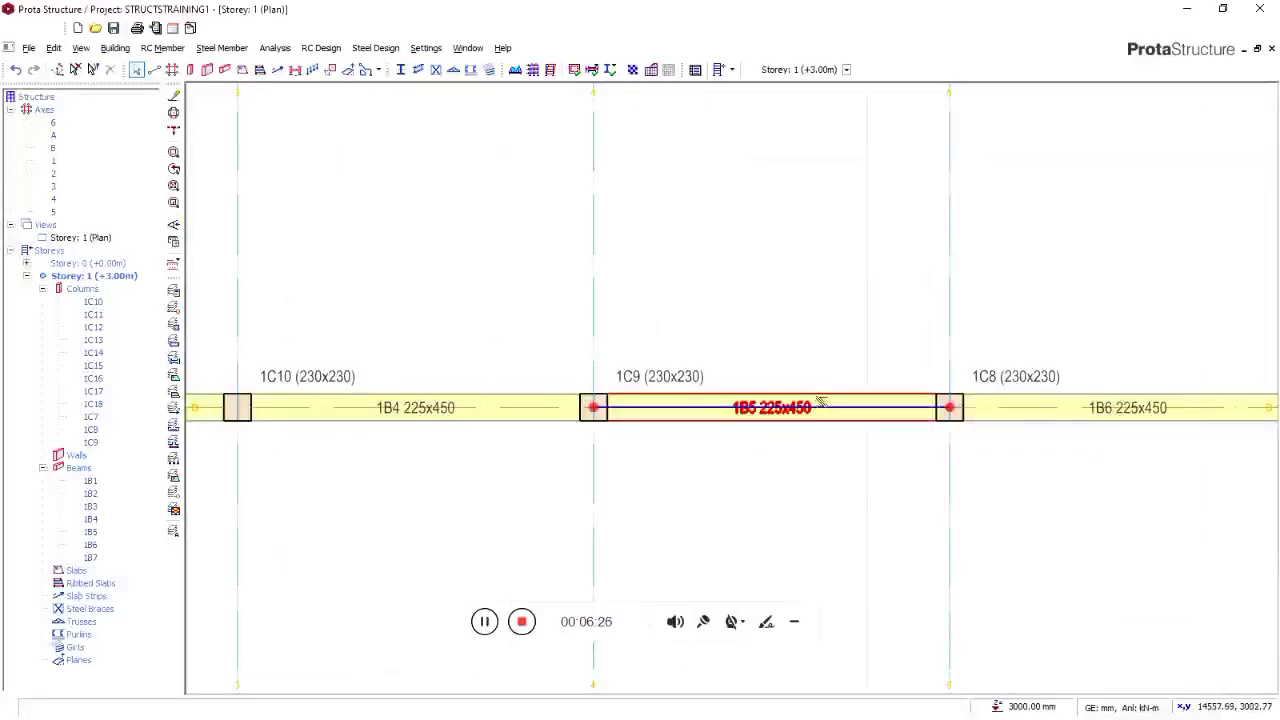
{"action": "mouse_move", "coordinate": [820, 403]}
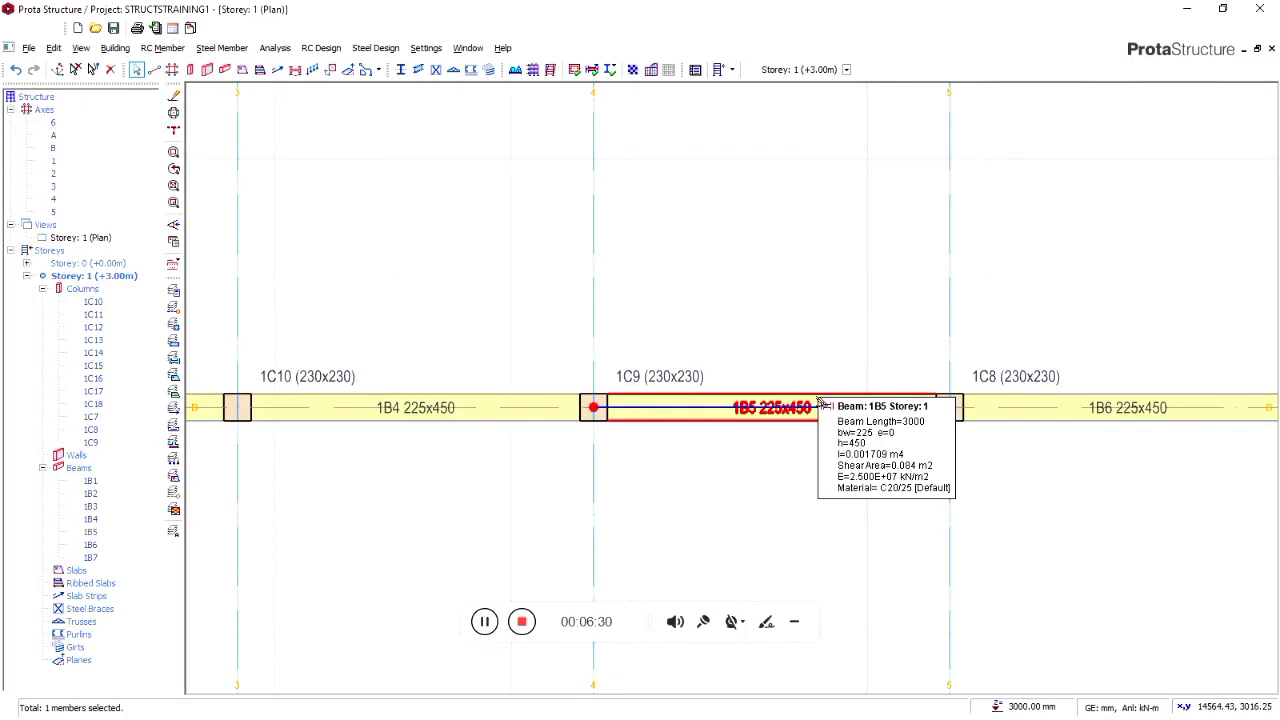
{"action": "right_click", "coordinate": [820, 404]}
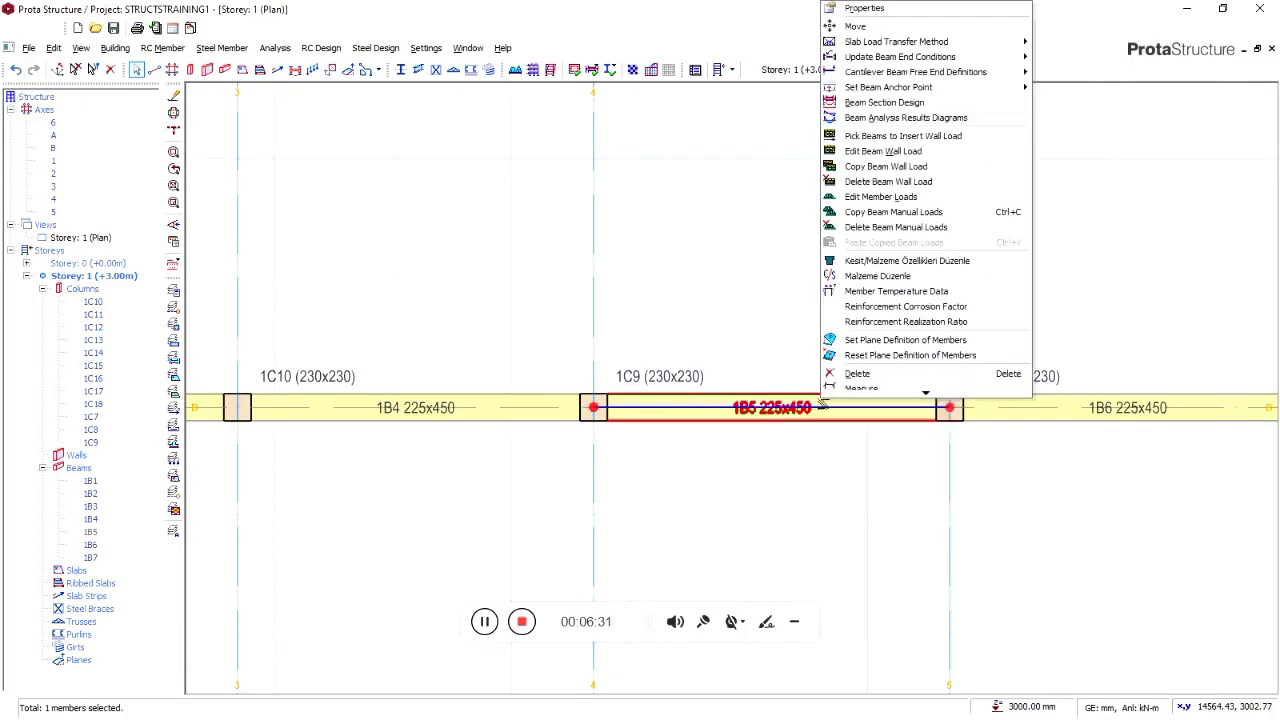
{"action": "left_click", "coordinate": [889, 8]}
{"action": "scroll", "coordinate": [754, 455], "scroll_direction": "down", "scroll_amount": 5}
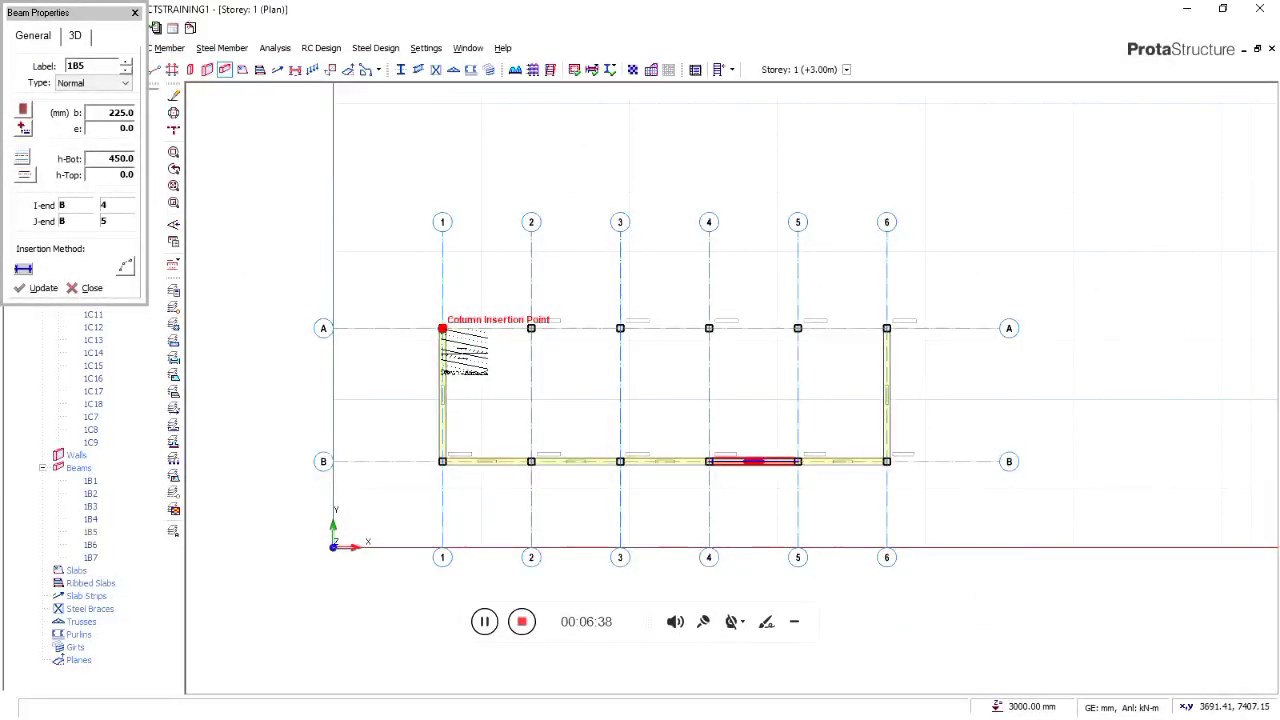
{"action": "left_click", "coordinate": [442, 328]}
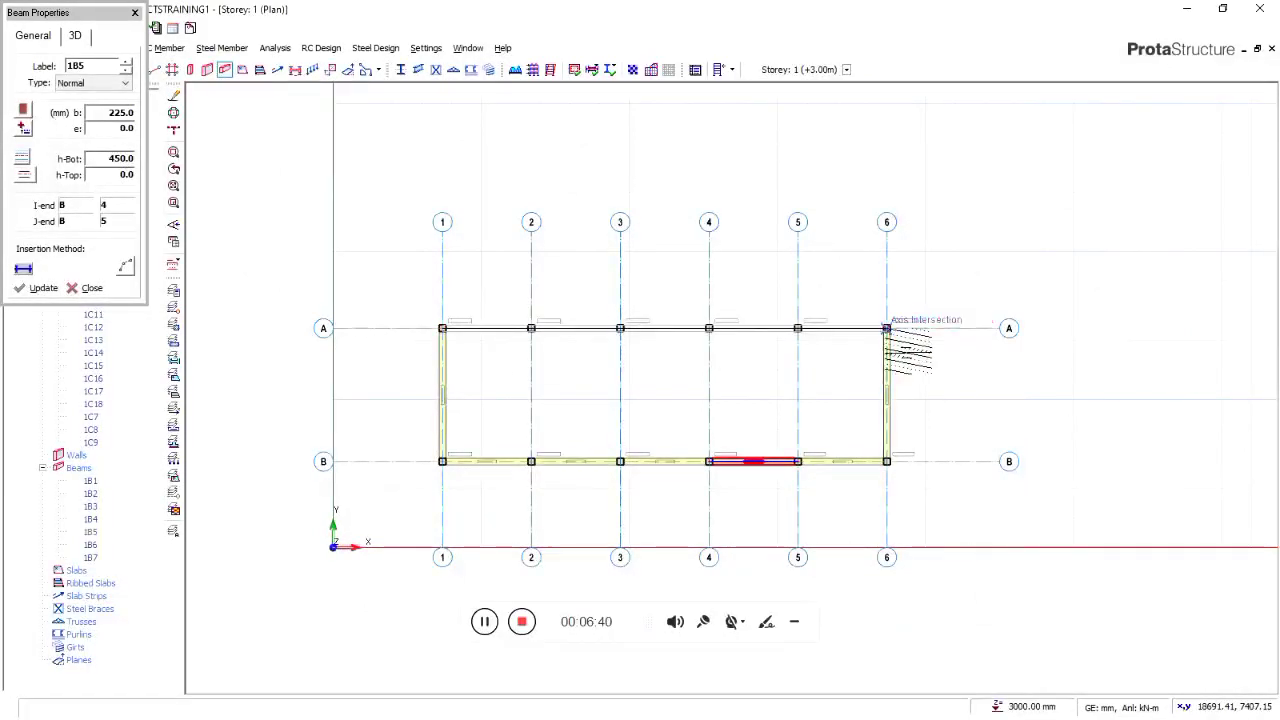
{"action": "left_click", "coordinate": [886, 328]}
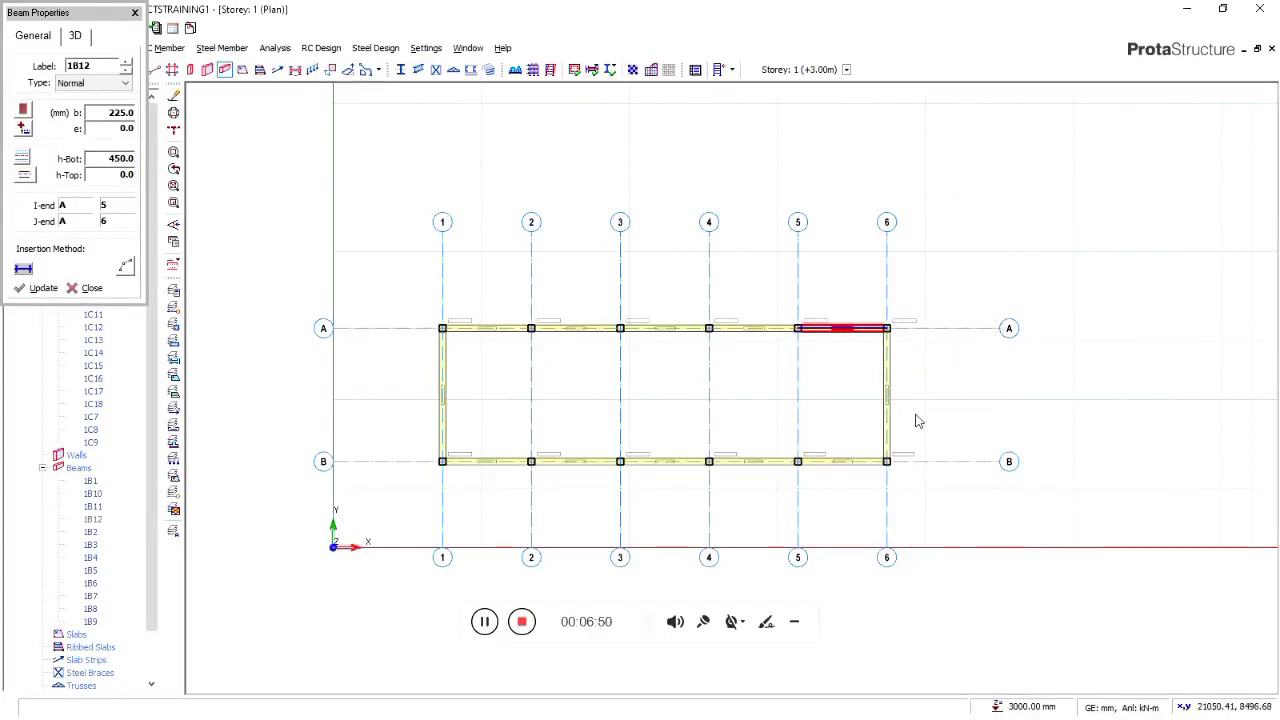
{"action": "key", "text": "Escape"}
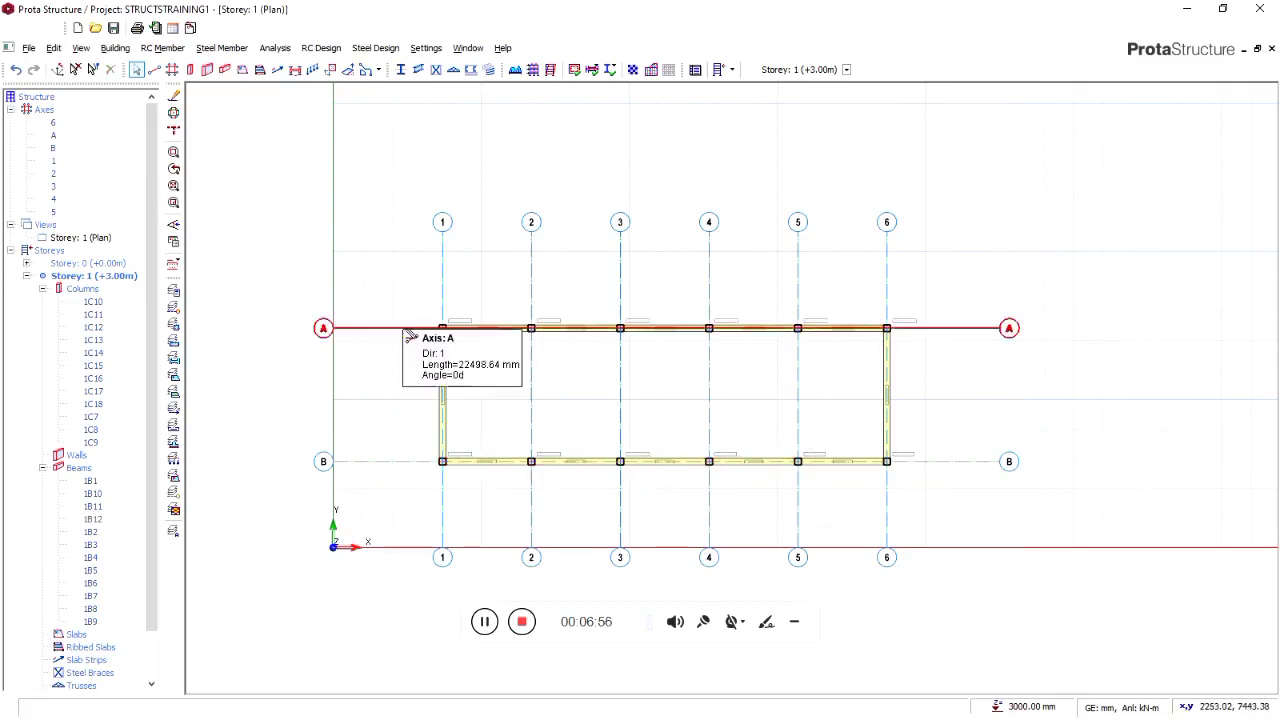
{"action": "left_click", "coordinate": [452, 382]}
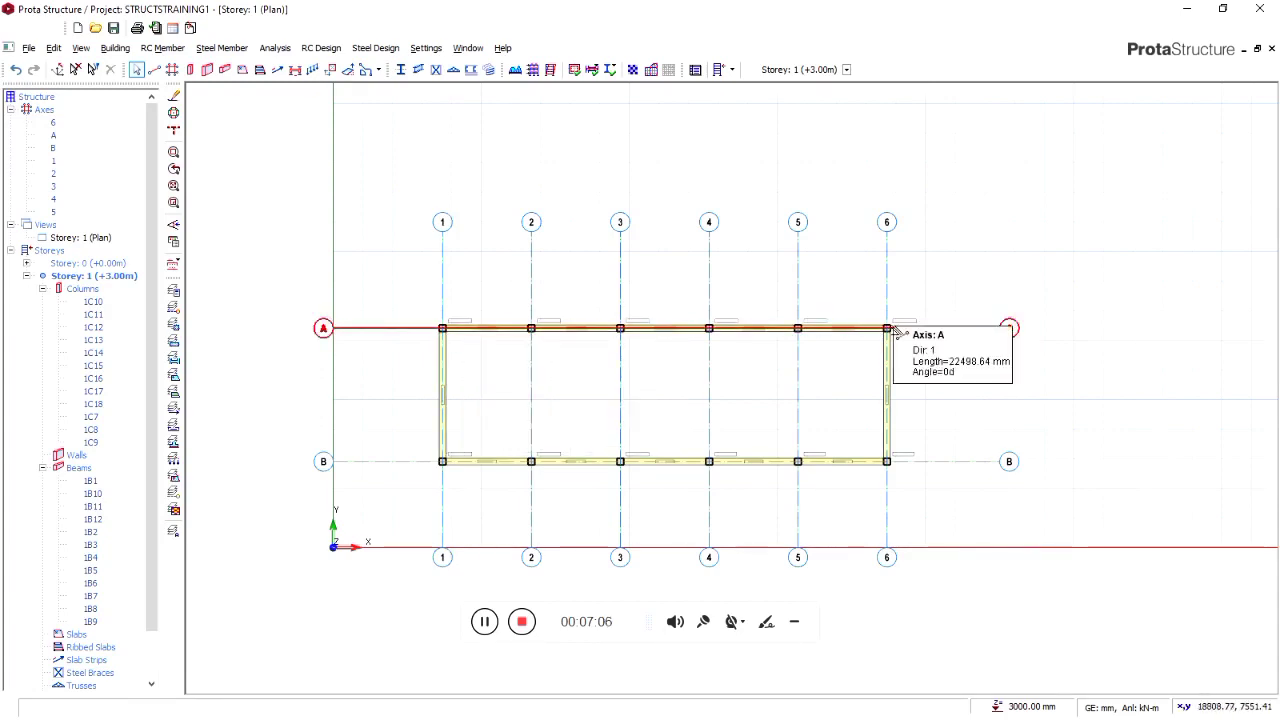
Insert separate 225 x 450 mm beams between axes A and B along axes 2, 3, 4 and 5, and end the command
{"action": "left_click", "coordinate": [224, 70]}
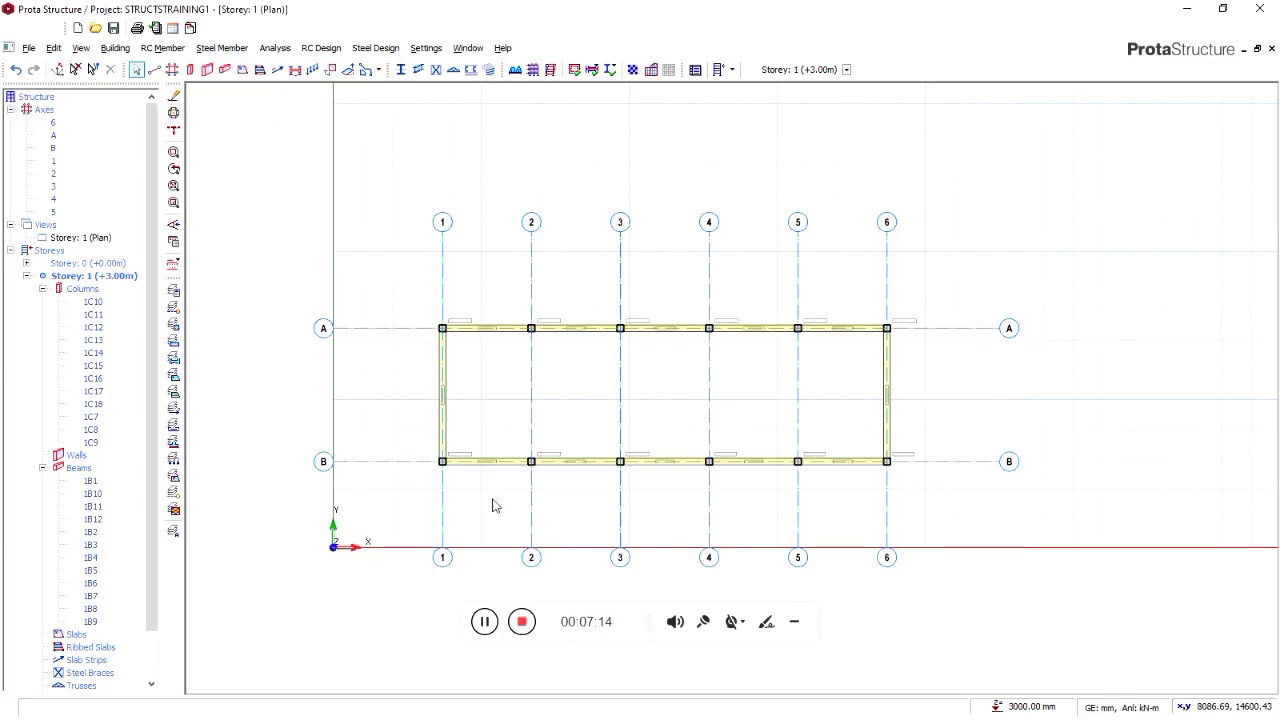
{"action": "left_click", "coordinate": [531, 328]}
{"action": "left_click", "coordinate": [531, 461]}
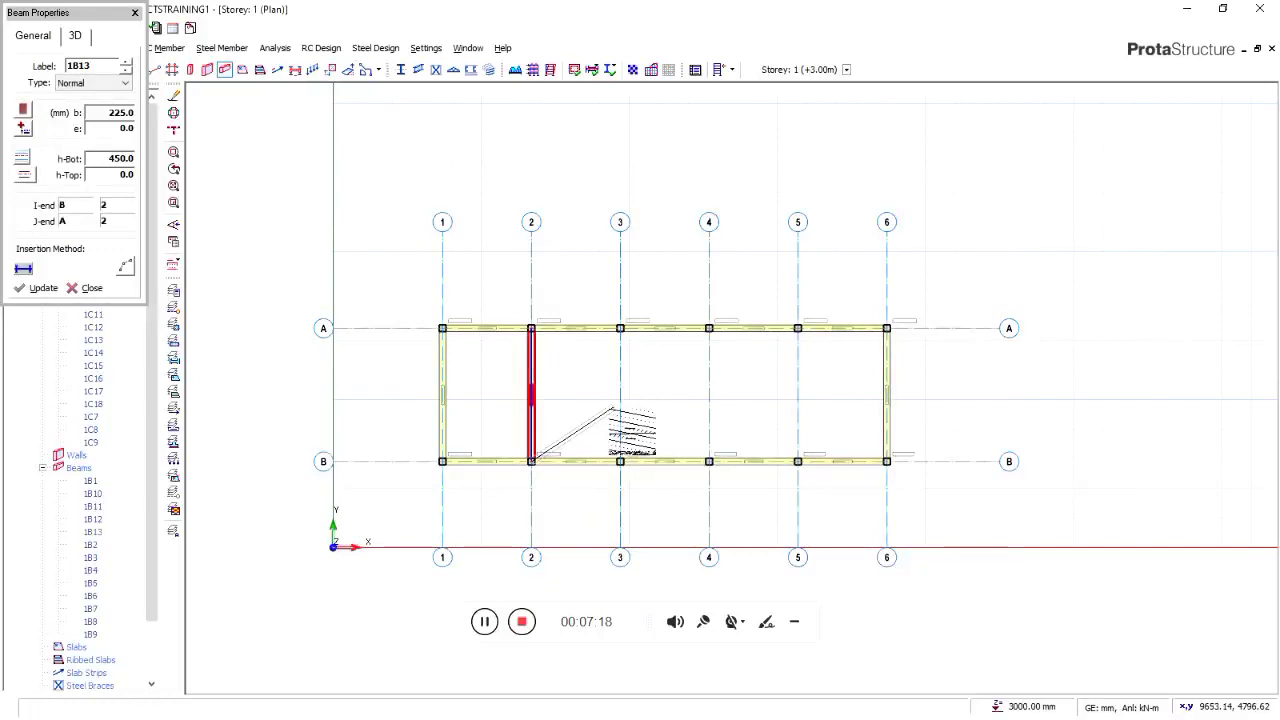
{"action": "left_click", "coordinate": [620, 328]}
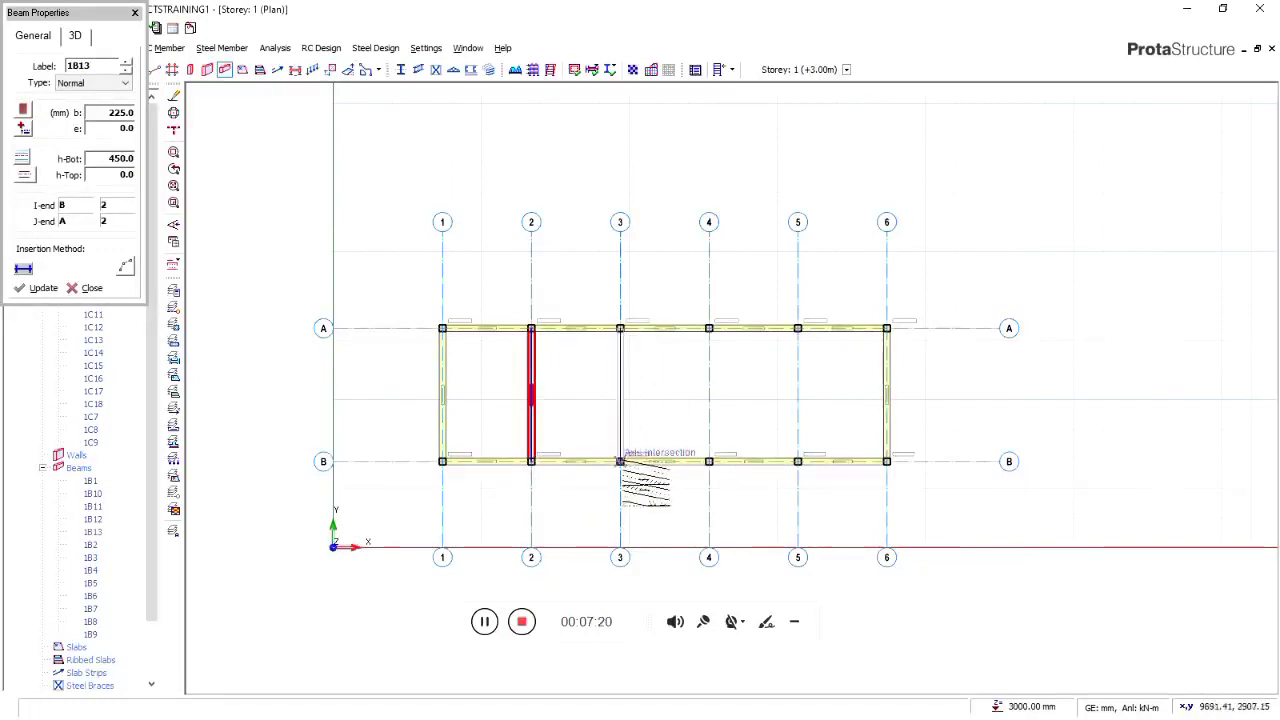
{"action": "left_click", "coordinate": [620, 461]}
{"action": "left_click", "coordinate": [709, 328]}
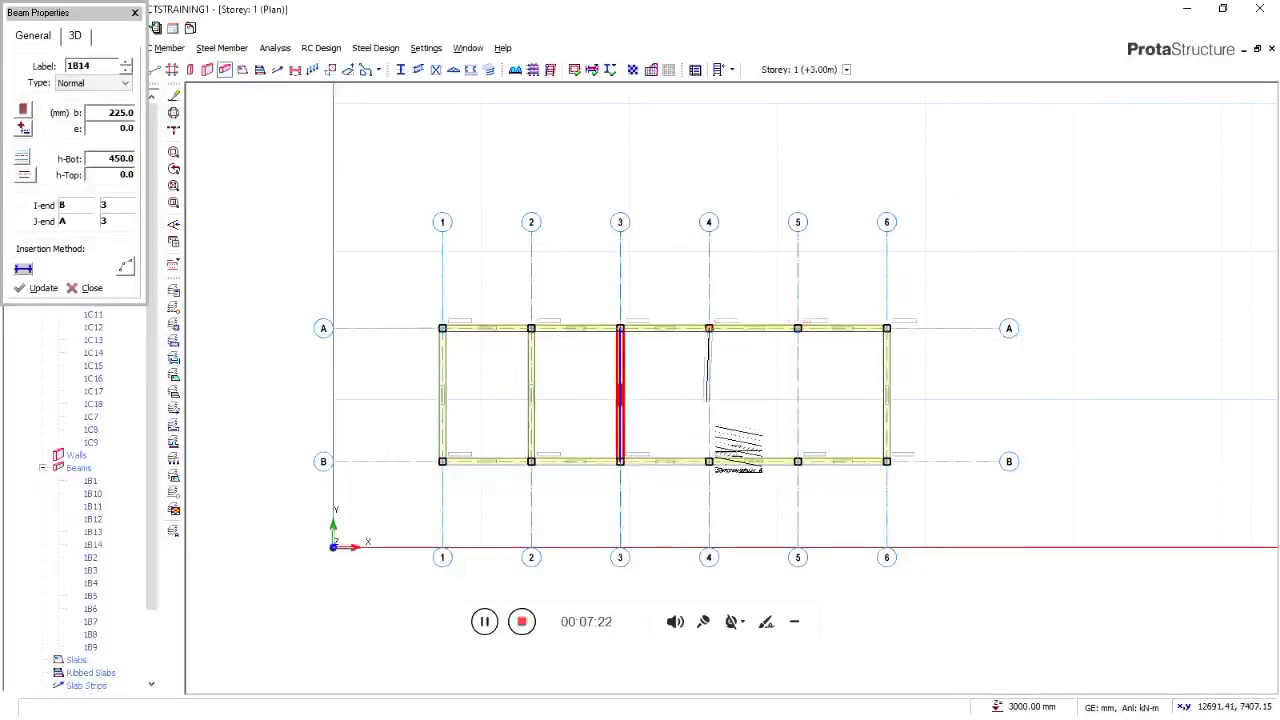
{"action": "left_click", "coordinate": [709, 461]}
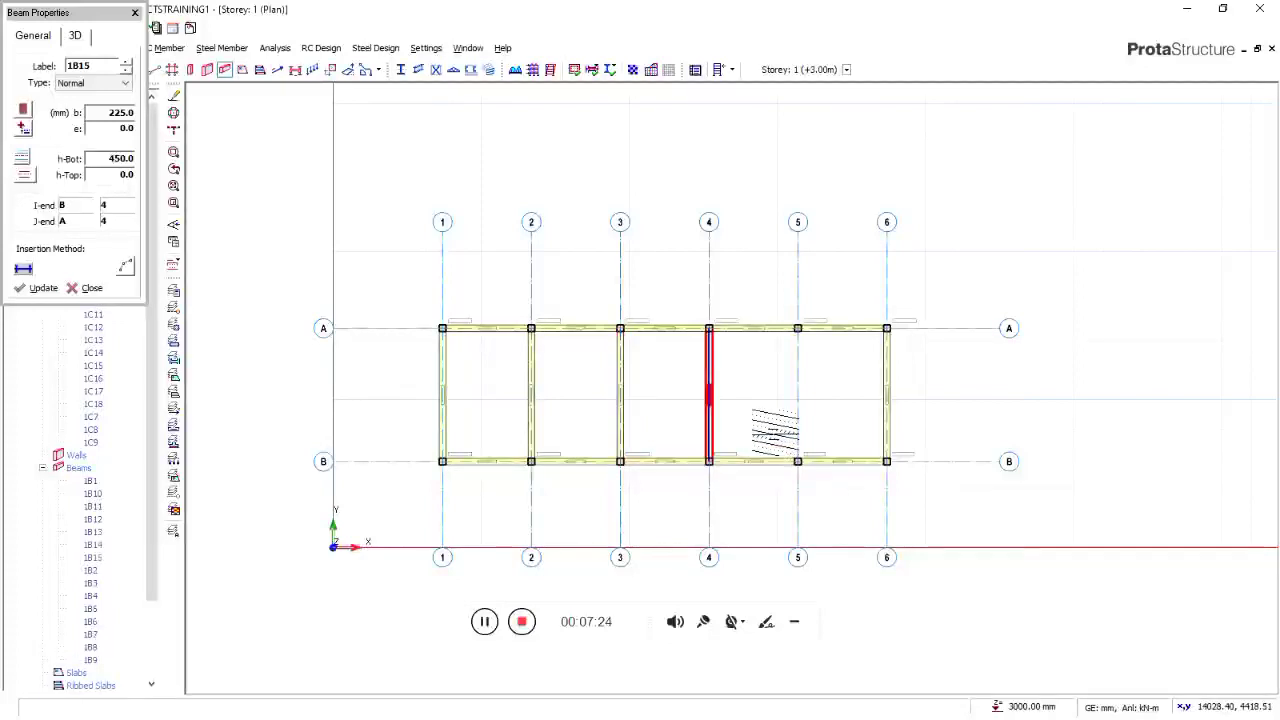
{"action": "left_click", "coordinate": [797, 328]}
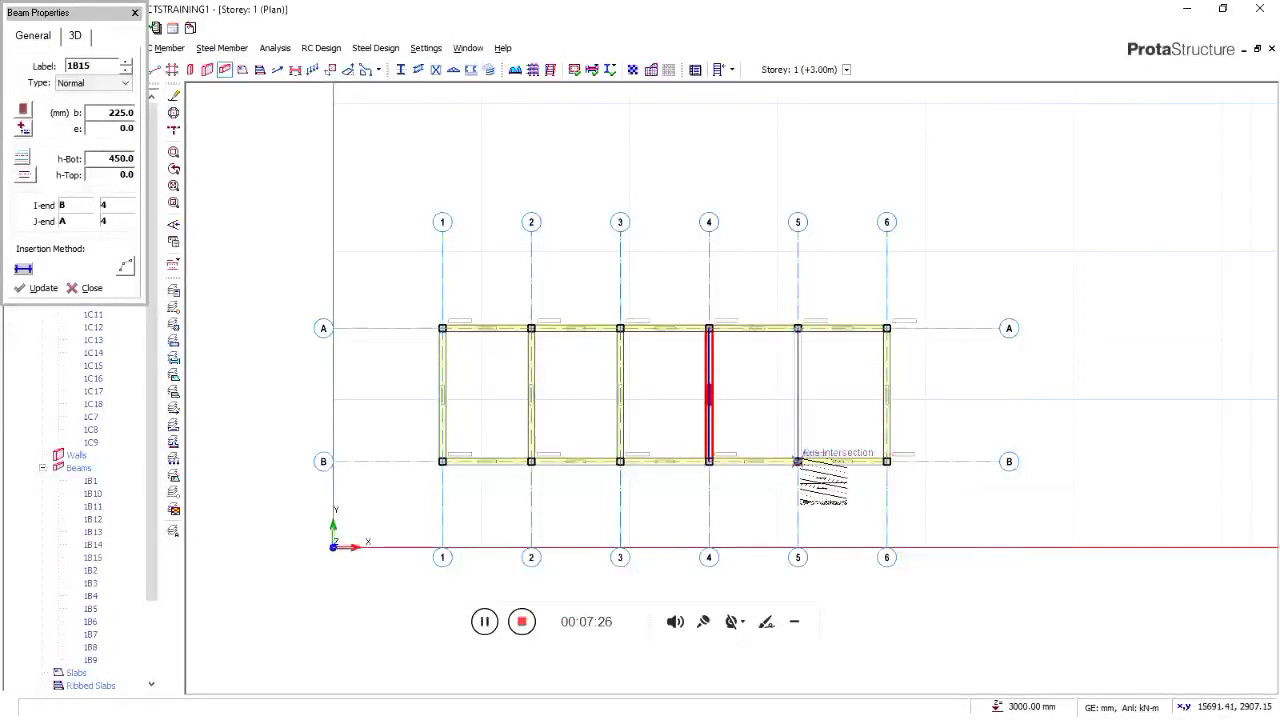
{"action": "left_click", "coordinate": [797, 461]}
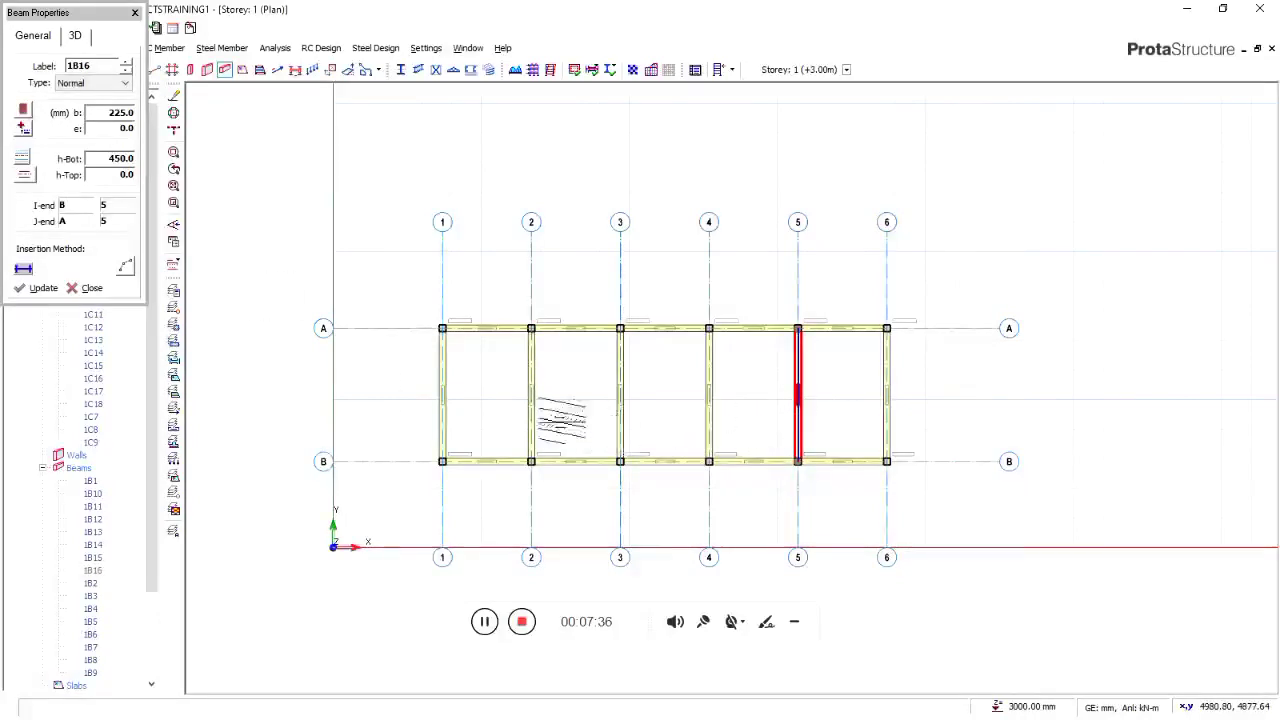
{"action": "key", "text": "Escape"}
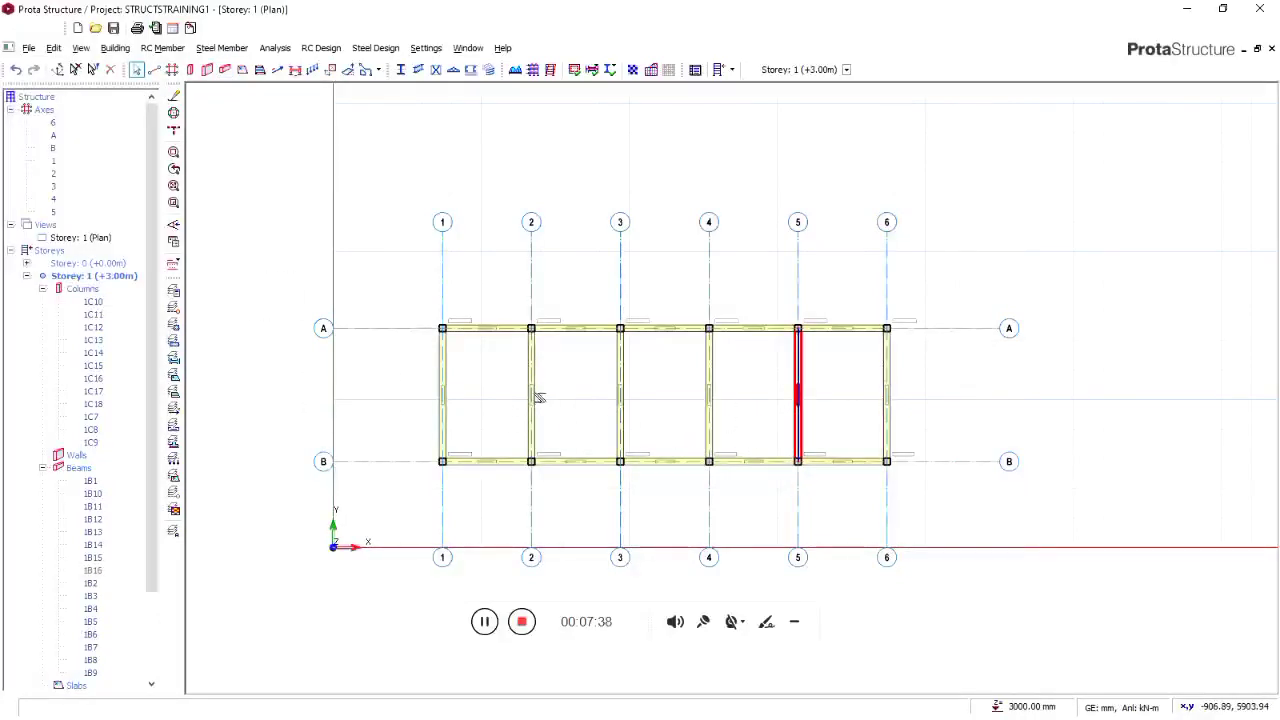
Select the inner beams on axes 2 to 5 and delete them, filtering the deletion to Beams without Axes
{"action": "left_click", "coordinate": [531, 398]}
{"action": "left_click_drag", "start_coordinate": [842, 378], "coordinate": [529, 423]}
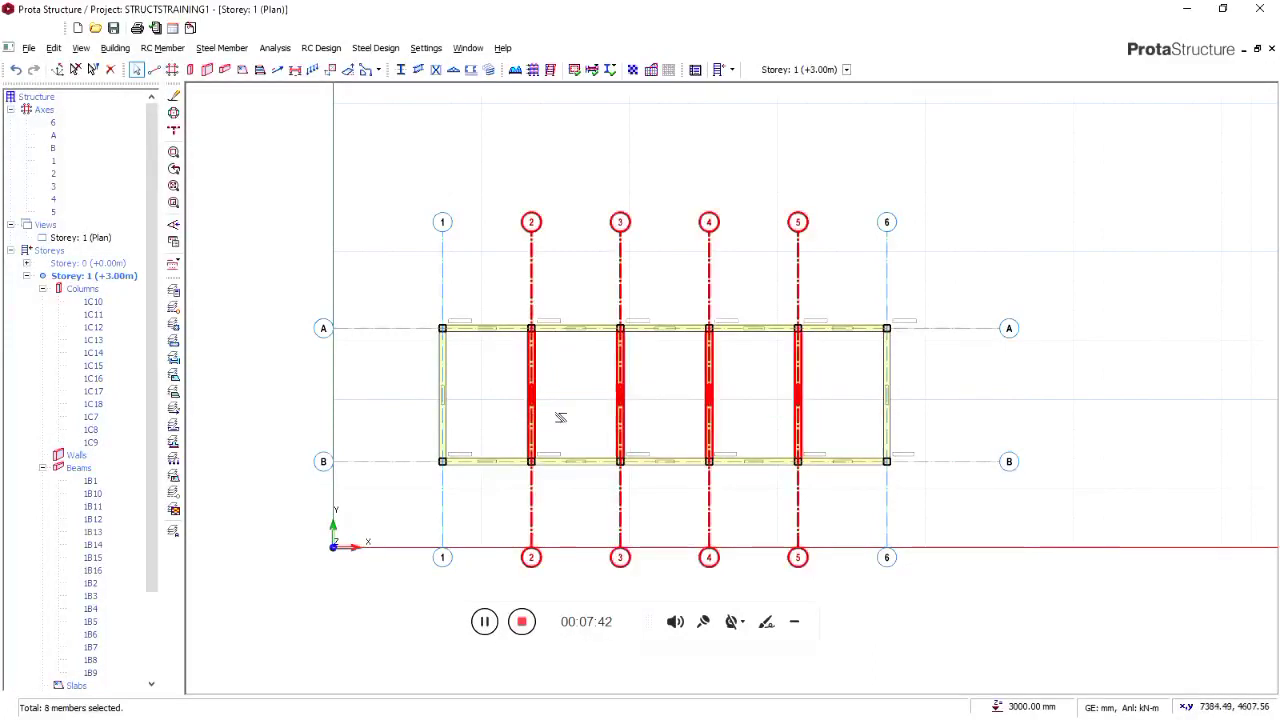
{"action": "right_click", "coordinate": [560, 418]}
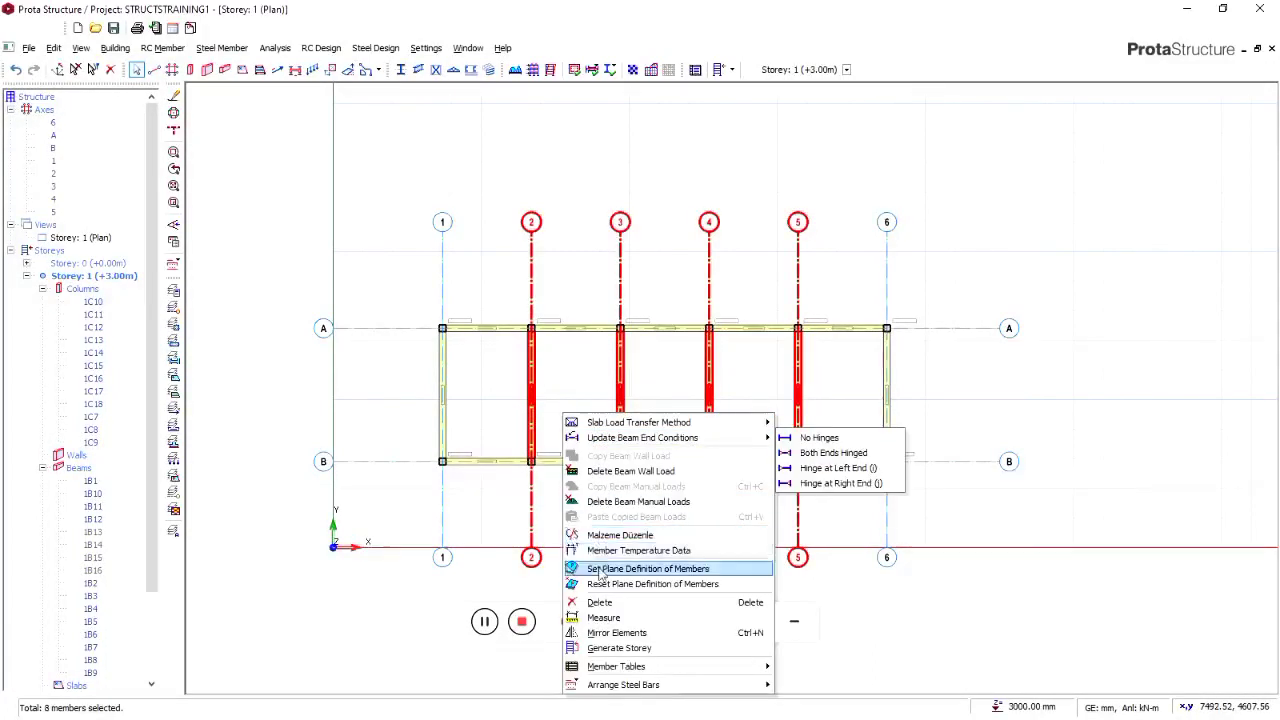
{"action": "left_click", "coordinate": [600, 602]}
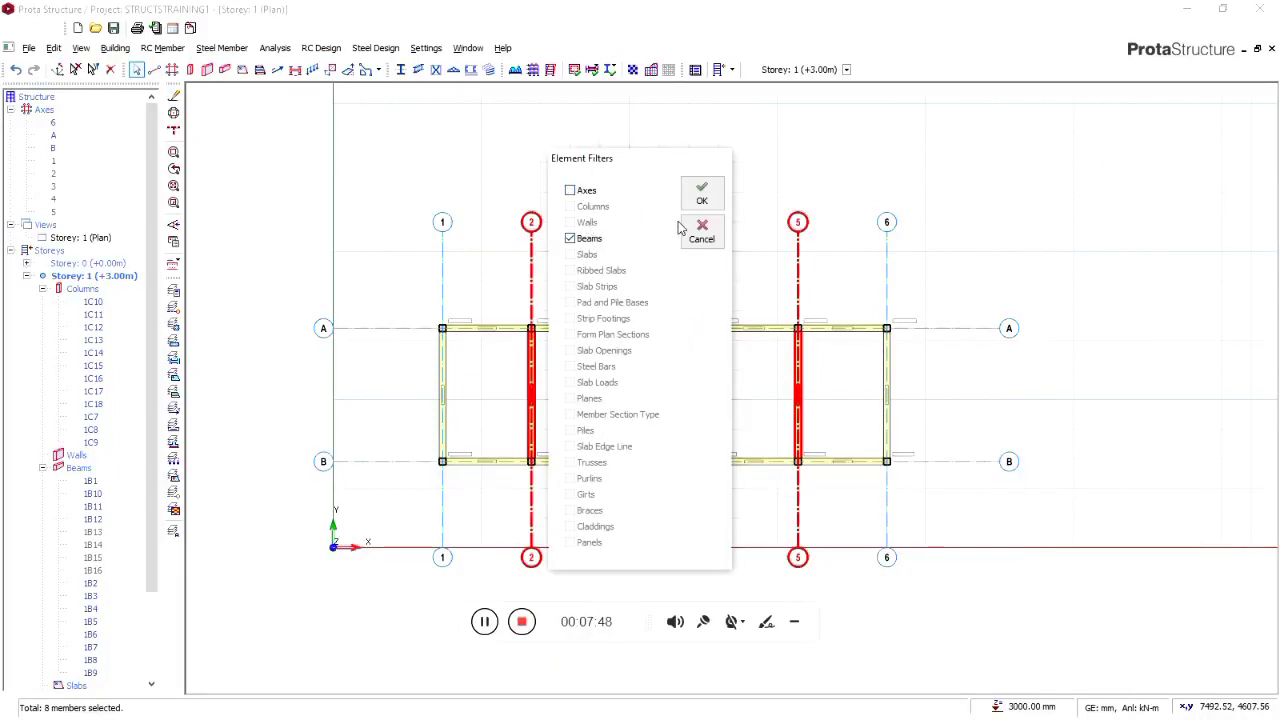
{"action": "left_click", "coordinate": [702, 195]}
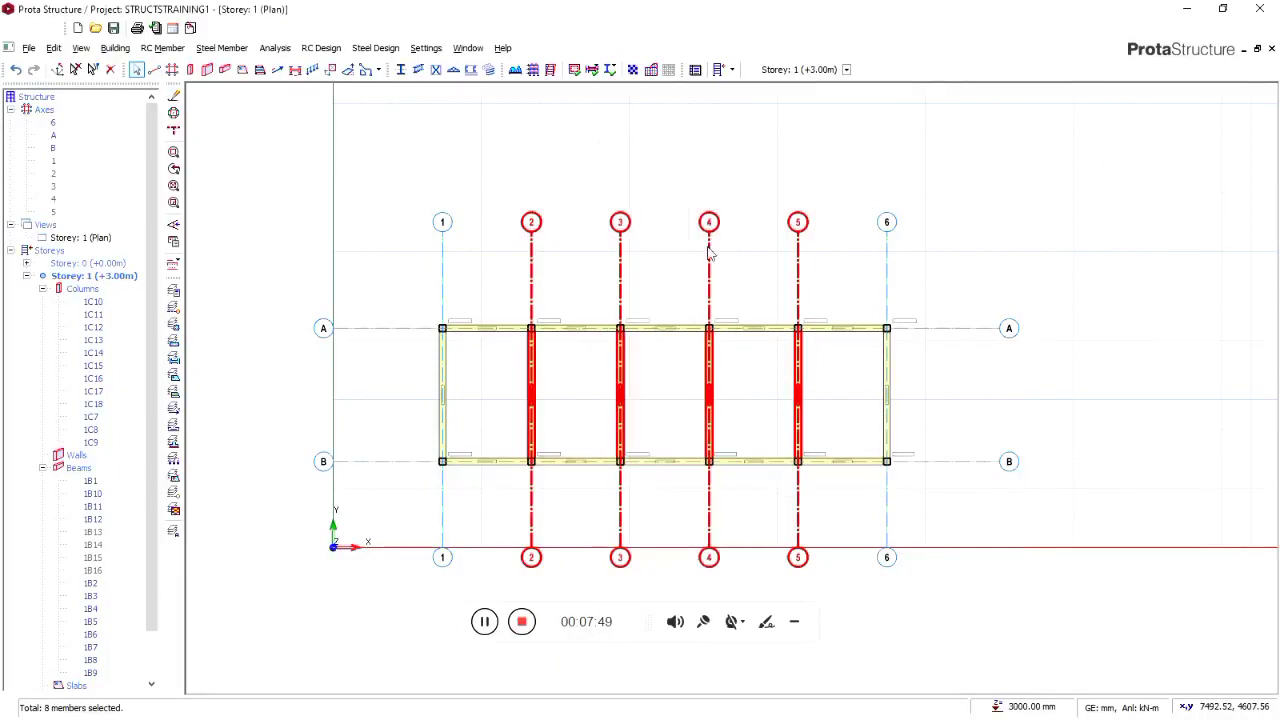
Reuse the properties of the axis A beam between axes 1 and 2 to insert a beam along axis 2 from A to B
{"action": "right_click", "coordinate": [501, 331]}
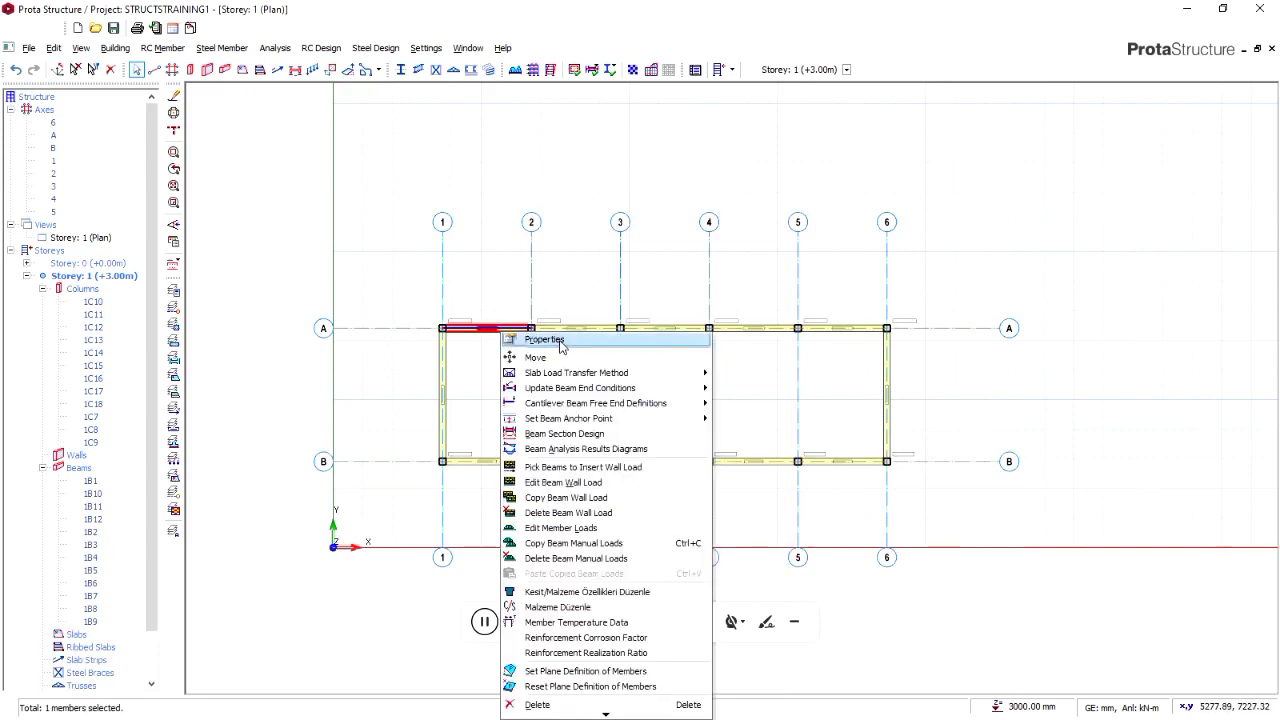
{"action": "left_click", "coordinate": [558, 340]}
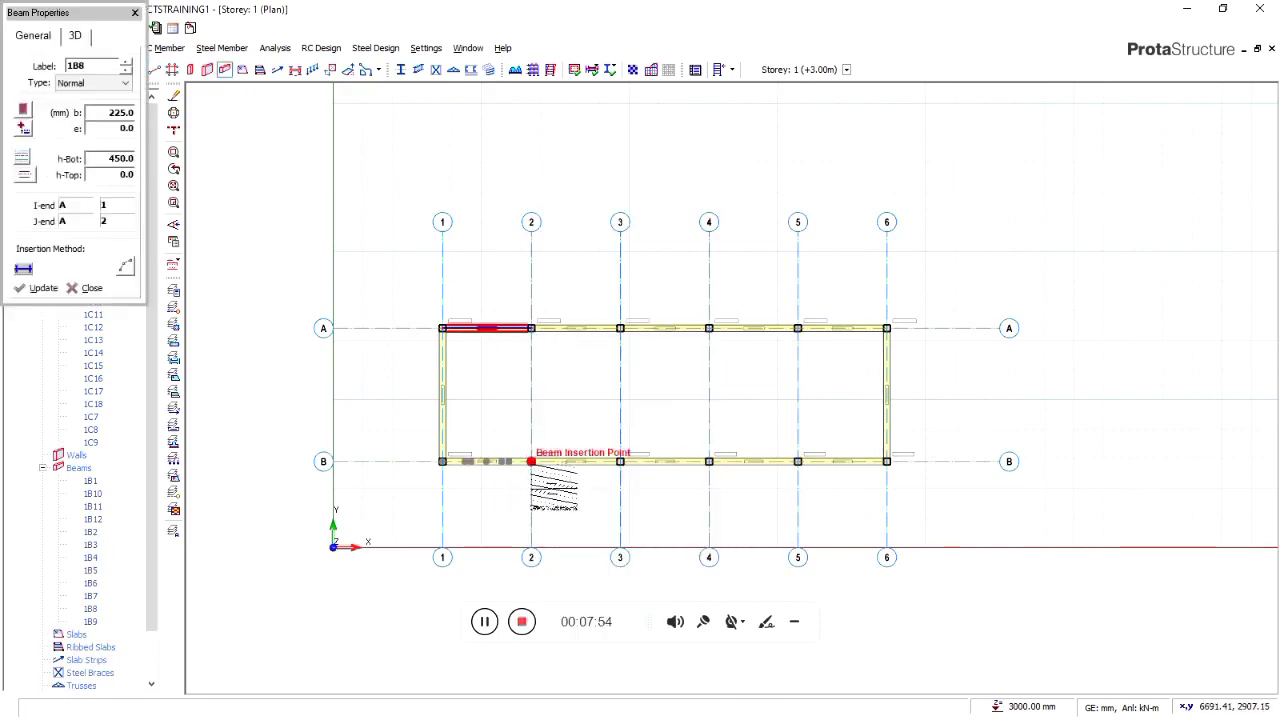
{"action": "left_click", "coordinate": [531, 328]}
{"action": "left_click", "coordinate": [531, 461]}
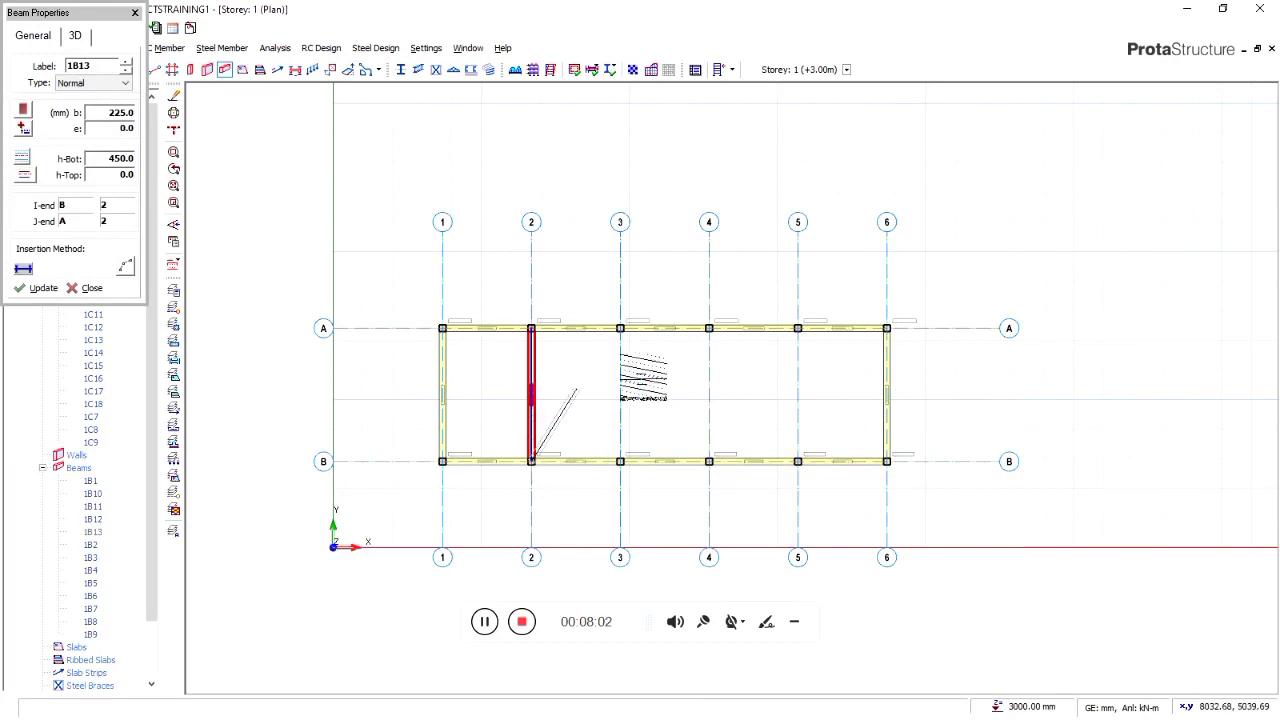
Continue the beam run diagonally from B-2 to A-3, and delete that beam together with its diagonal axis
{"action": "left_click", "coordinate": [620, 329]}
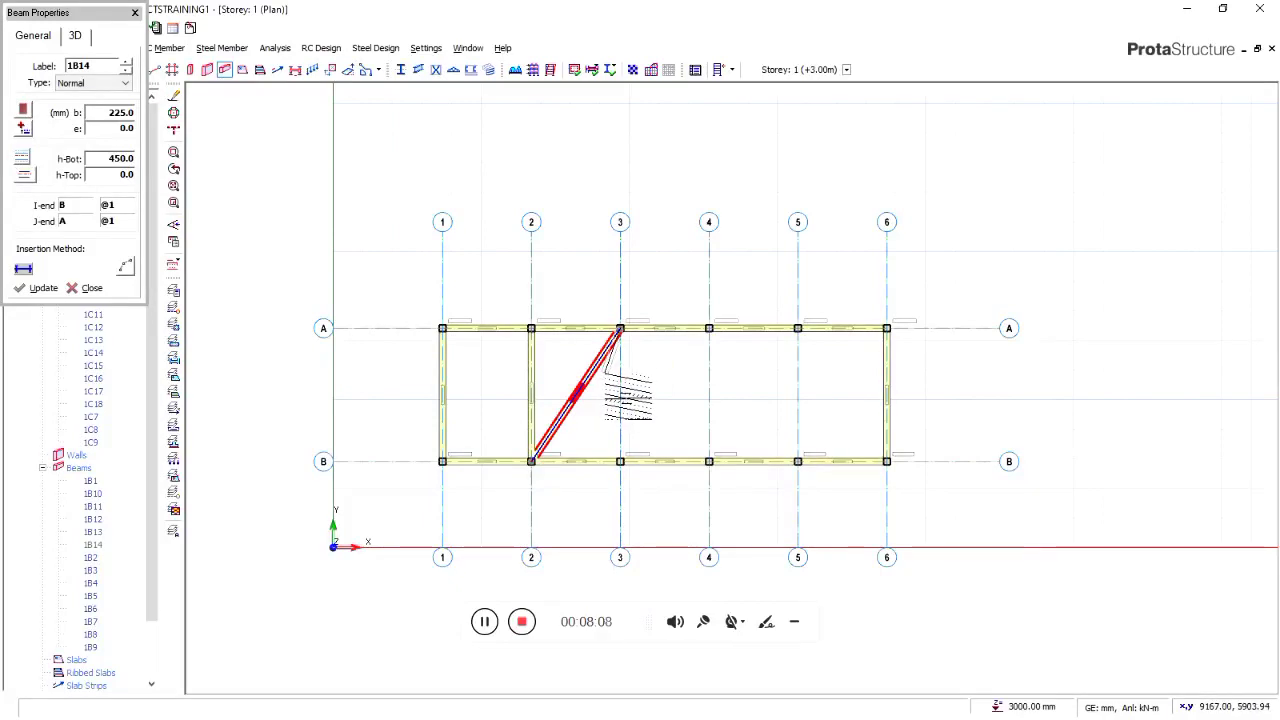
{"action": "key", "text": "Escape"}
{"action": "key", "text": "Delete"}
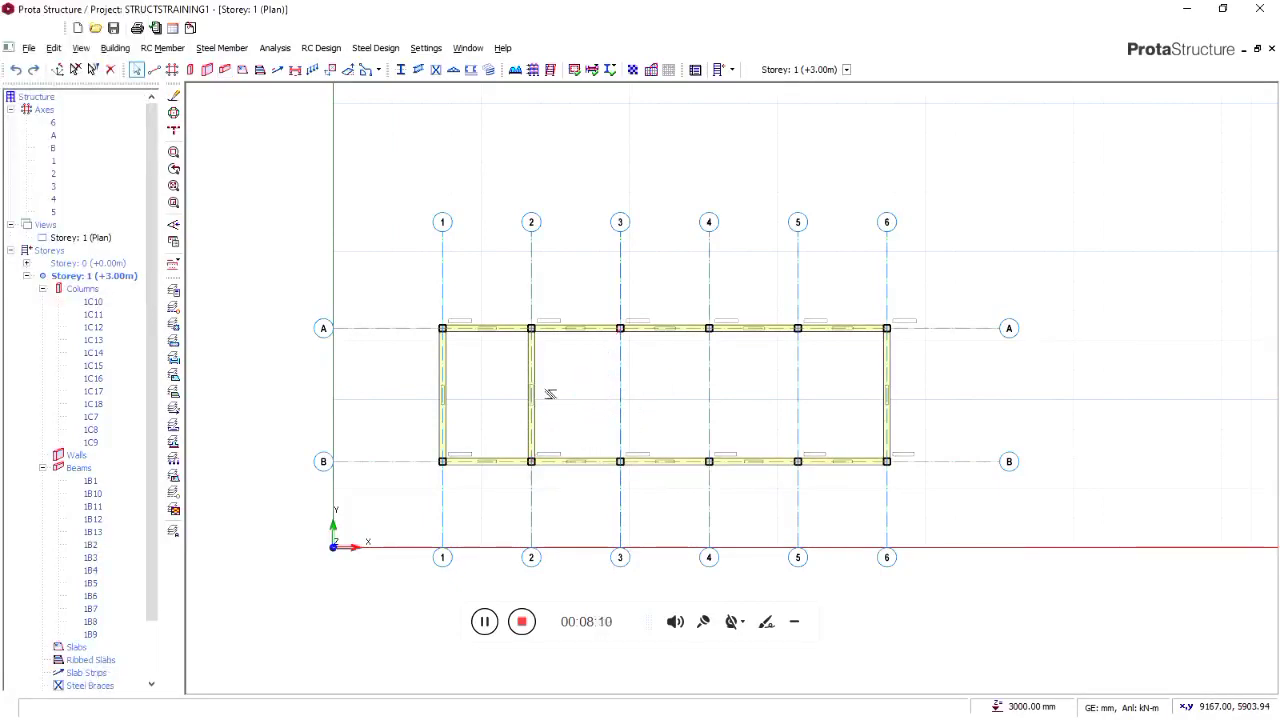
{"action": "left_click", "coordinate": [584, 383]}
{"action": "right_click", "coordinate": [592, 376]}
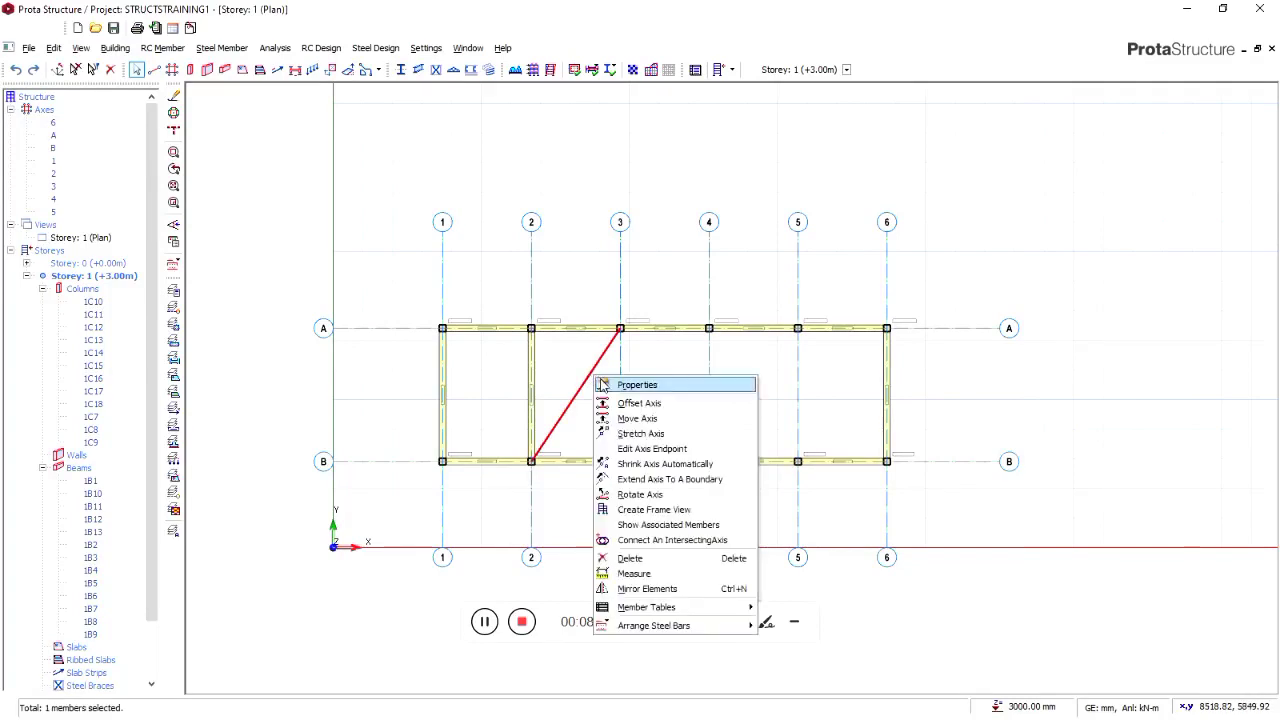
{"action": "left_click", "coordinate": [645, 557]}
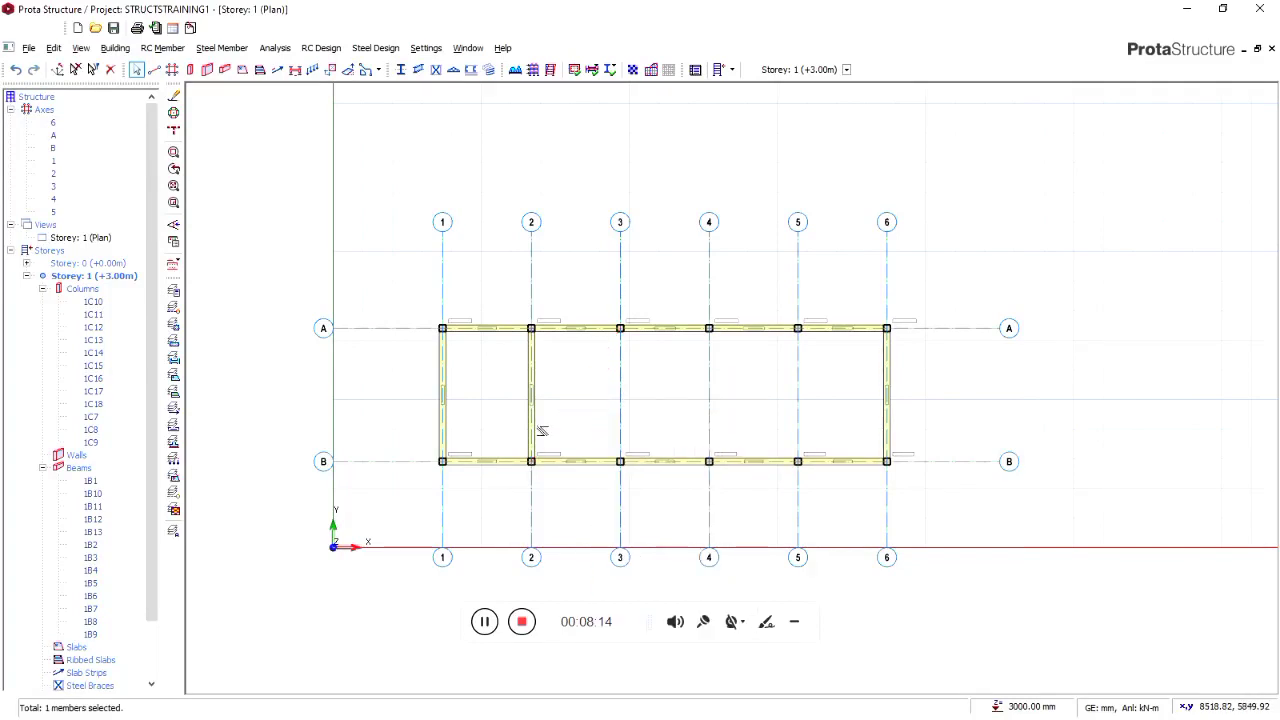
Reuse the properties of the axis 2 beam to insert a 225 x 450 mm beam along axis 3 from A to B
{"action": "left_click", "coordinate": [533, 393]}
{"action": "right_click", "coordinate": [535, 395]}
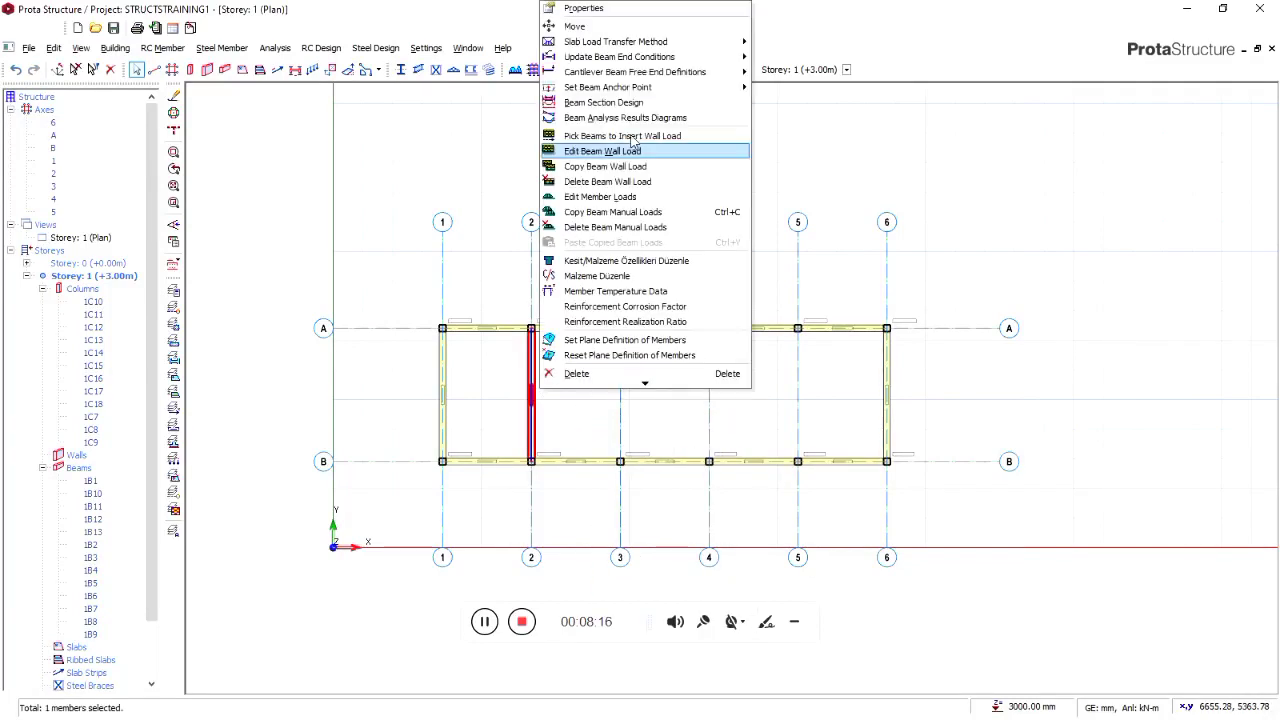
{"action": "left_click", "coordinate": [628, 19]}
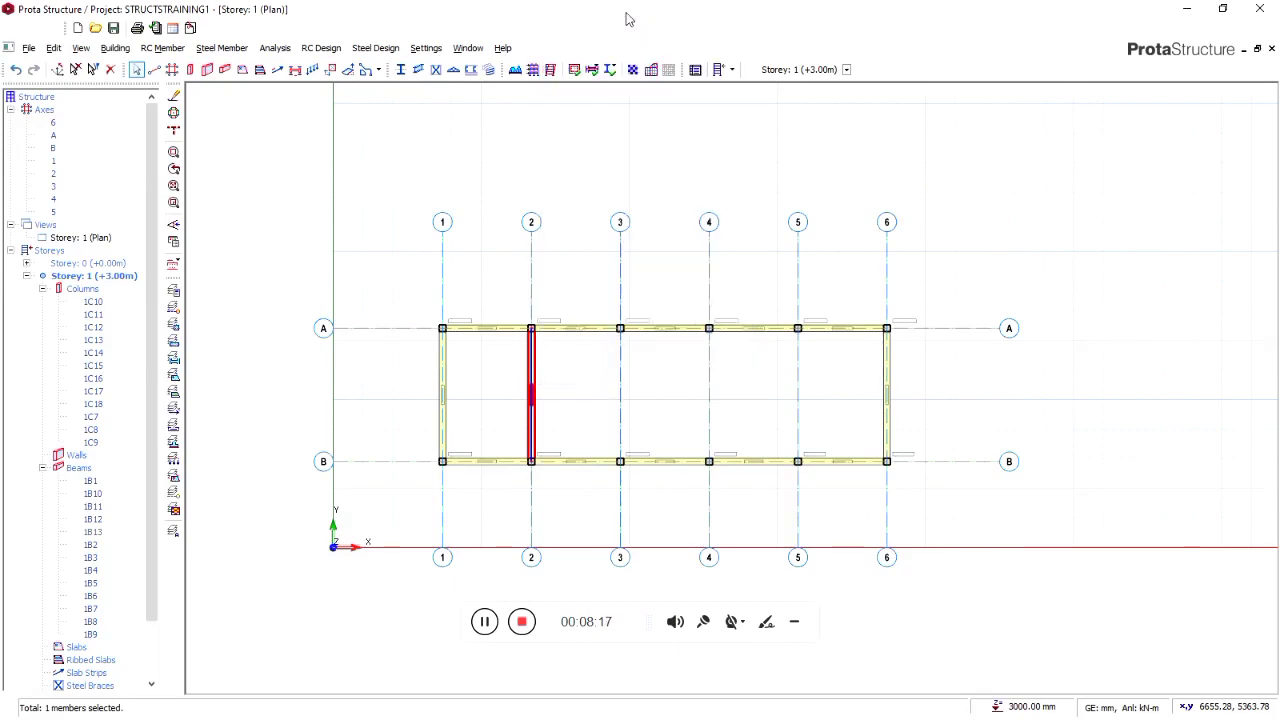
{"action": "left_click", "coordinate": [620, 329]}
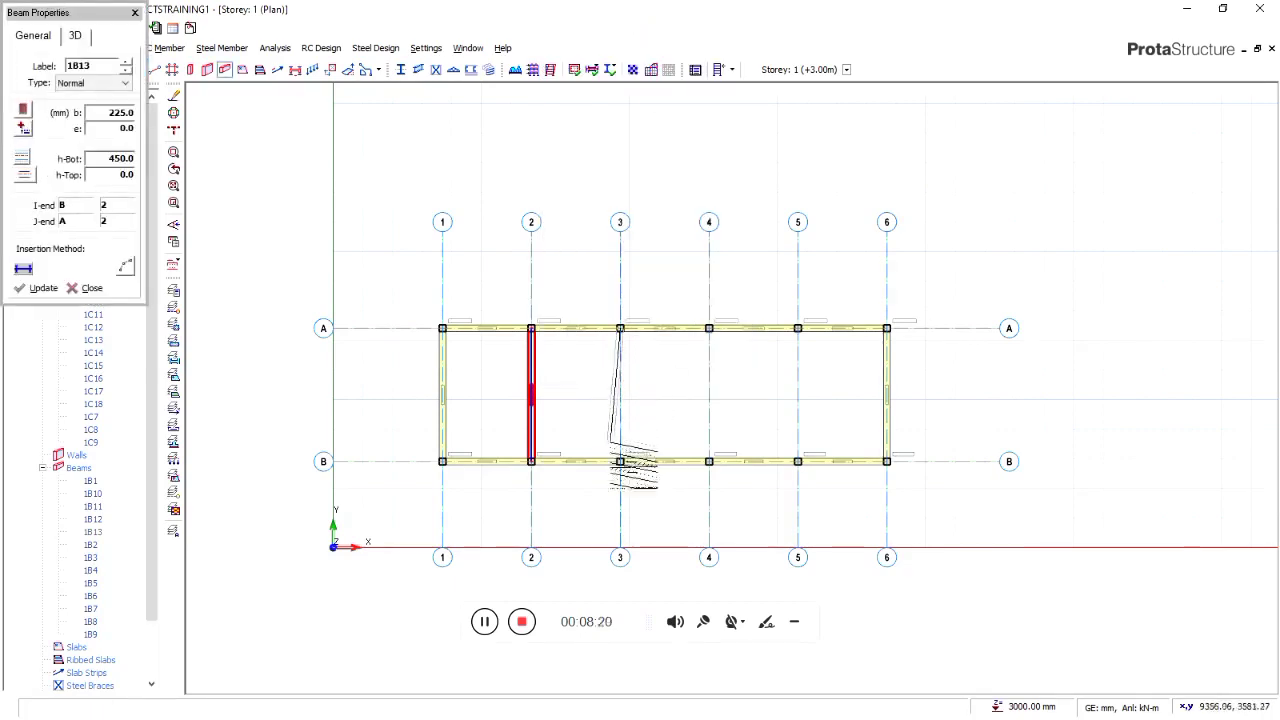
{"action": "left_click", "coordinate": [620, 461]}
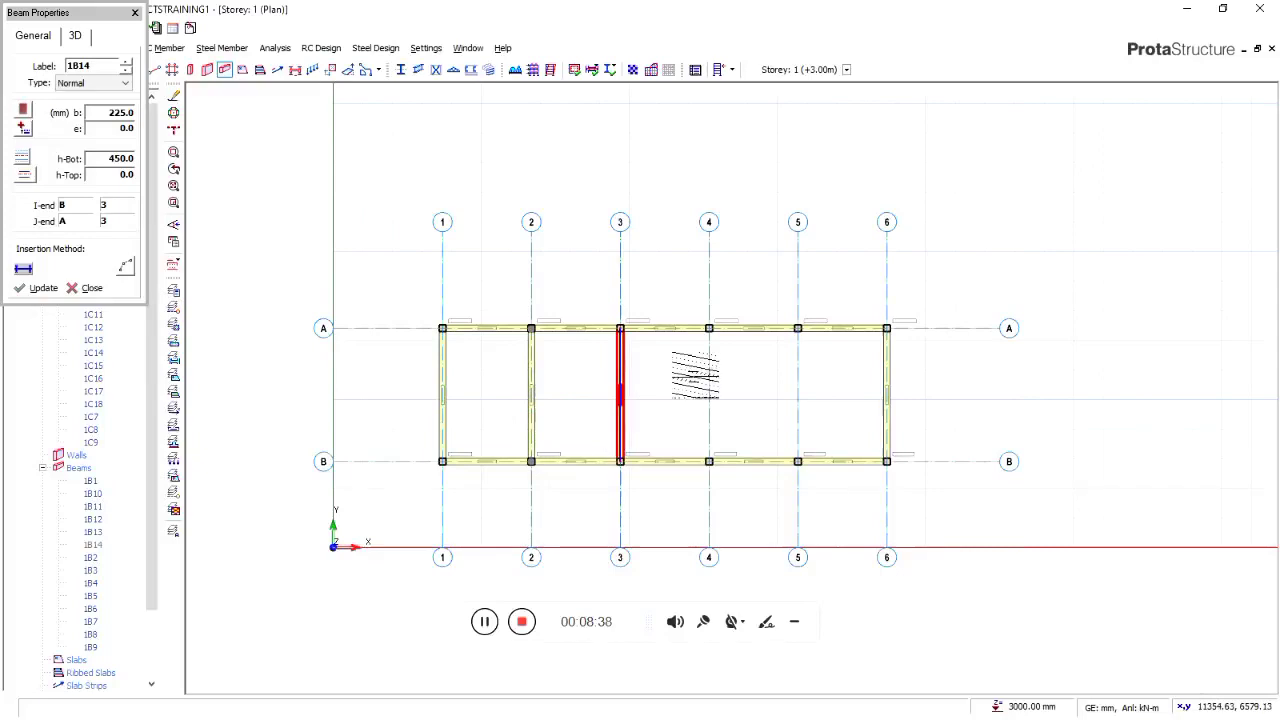
Insert 225 x 450 mm beams from A to B along axes 4 and 5, and end the beam command
{"action": "left_click", "coordinate": [709, 328]}
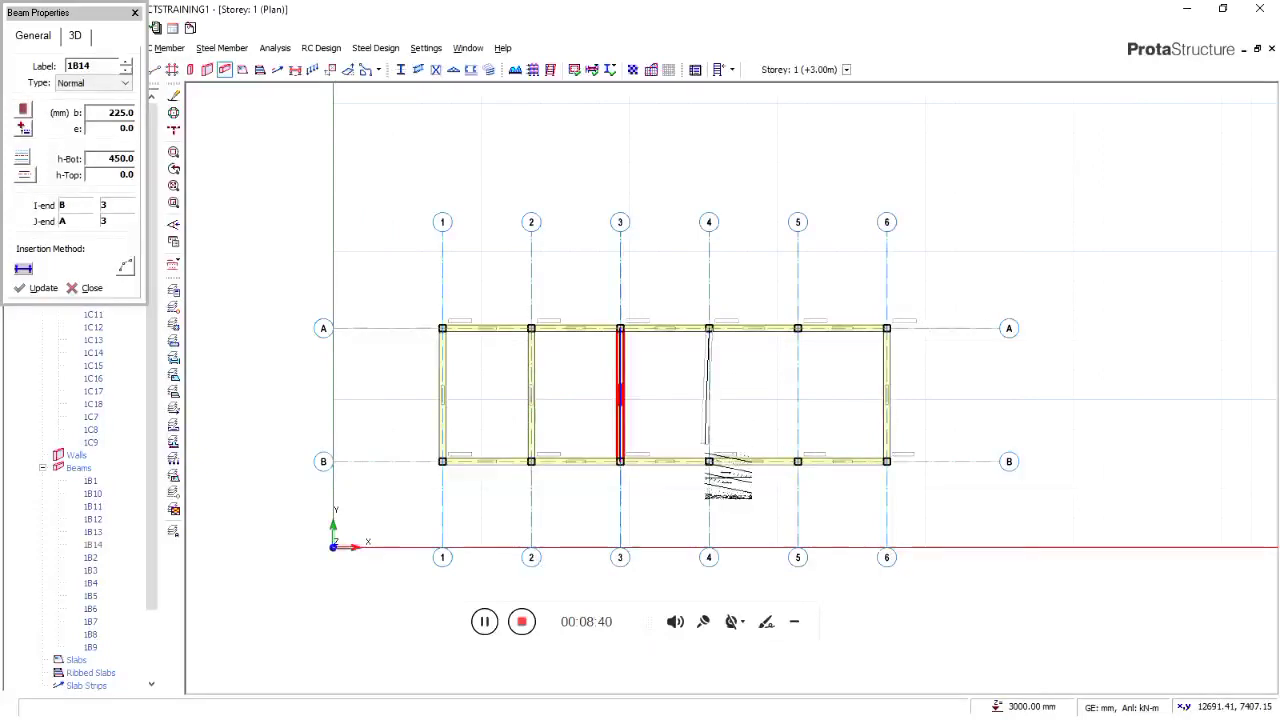
{"action": "left_click", "coordinate": [709, 461]}
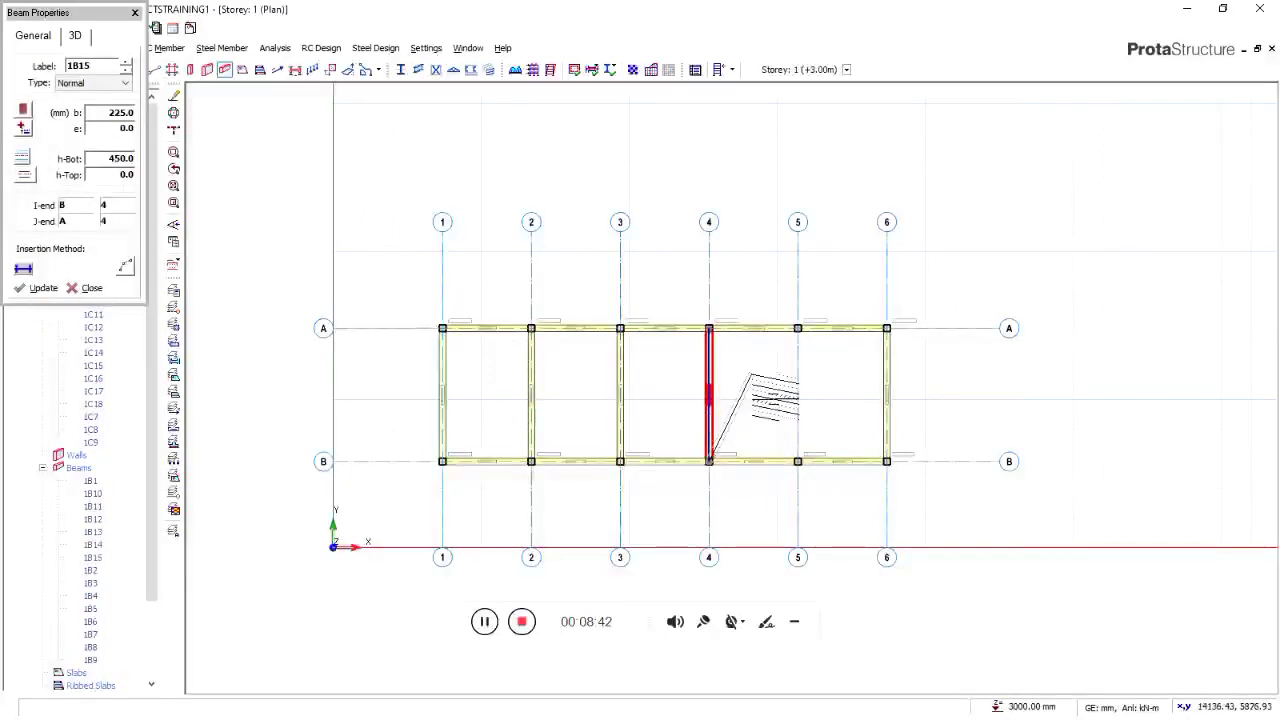
{"action": "key", "text": "Escape"}
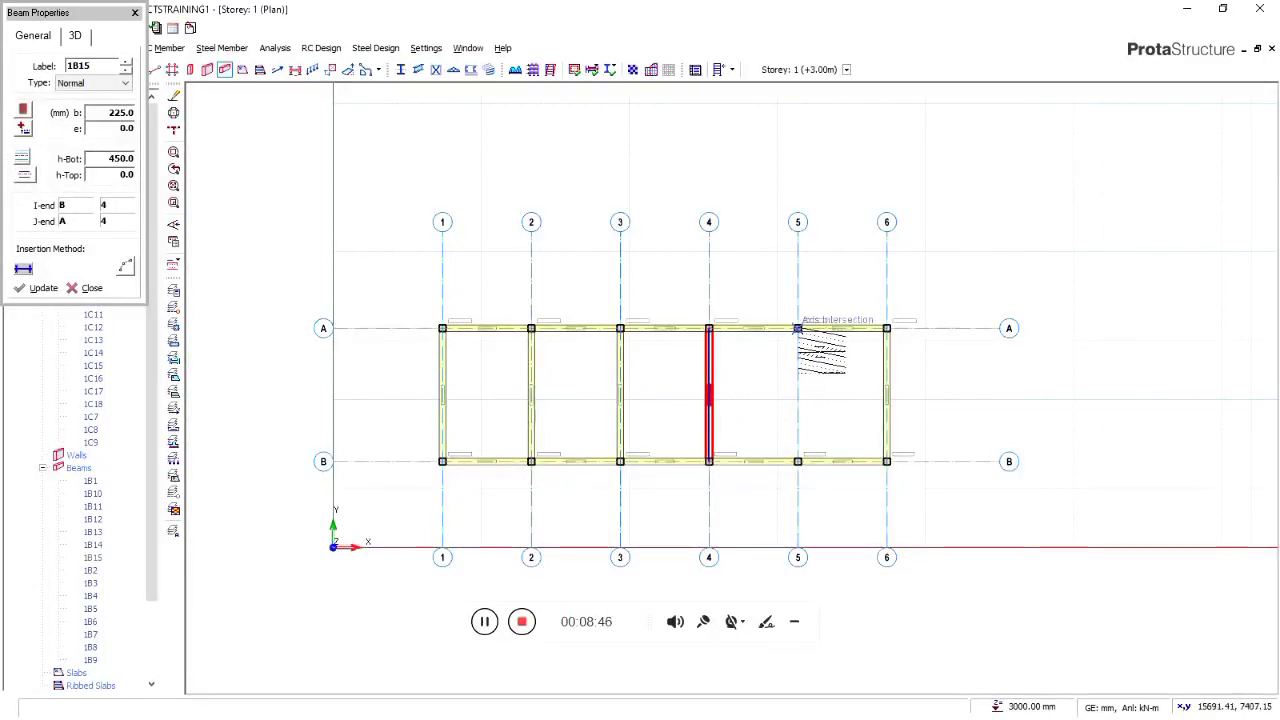
{"action": "left_click", "coordinate": [797, 328]}
{"action": "left_click", "coordinate": [797, 461]}
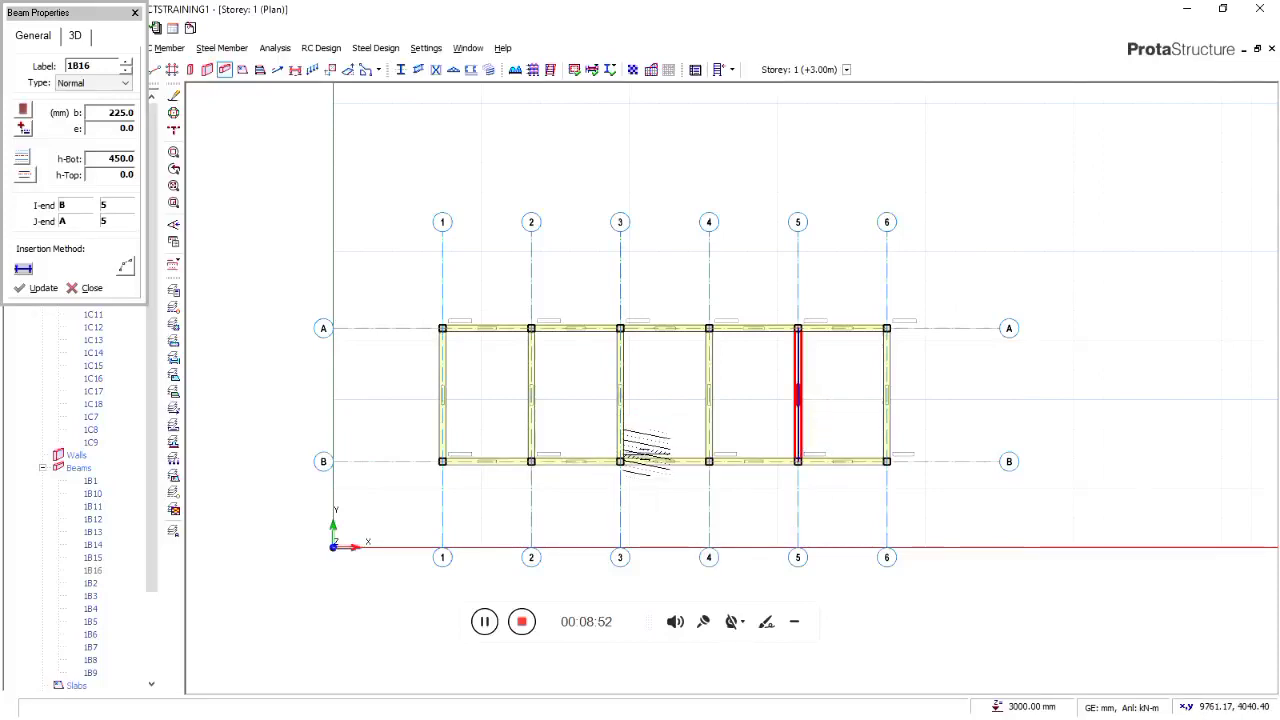
{"action": "left_click", "coordinate": [135, 13]}
{"action": "left_click", "coordinate": [745, 366]}
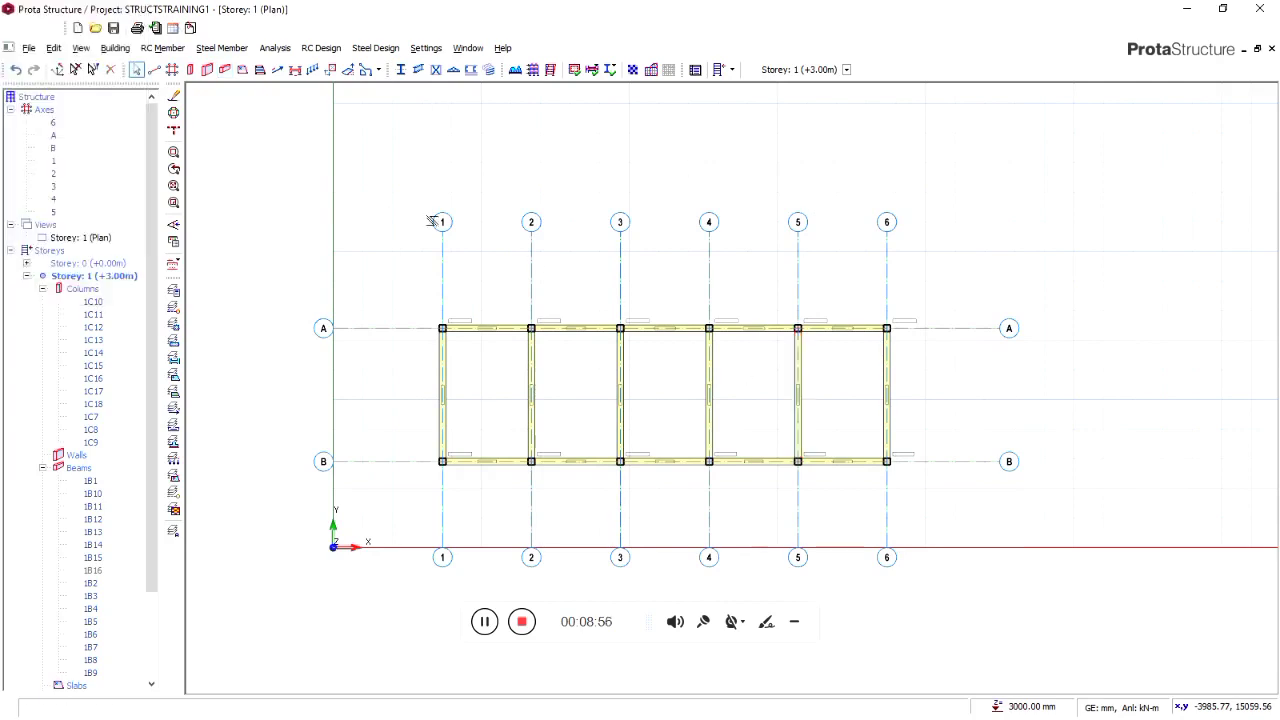
Start a new slab and set its depth to 150 mm
{"action": "left_click", "coordinate": [241, 70]}
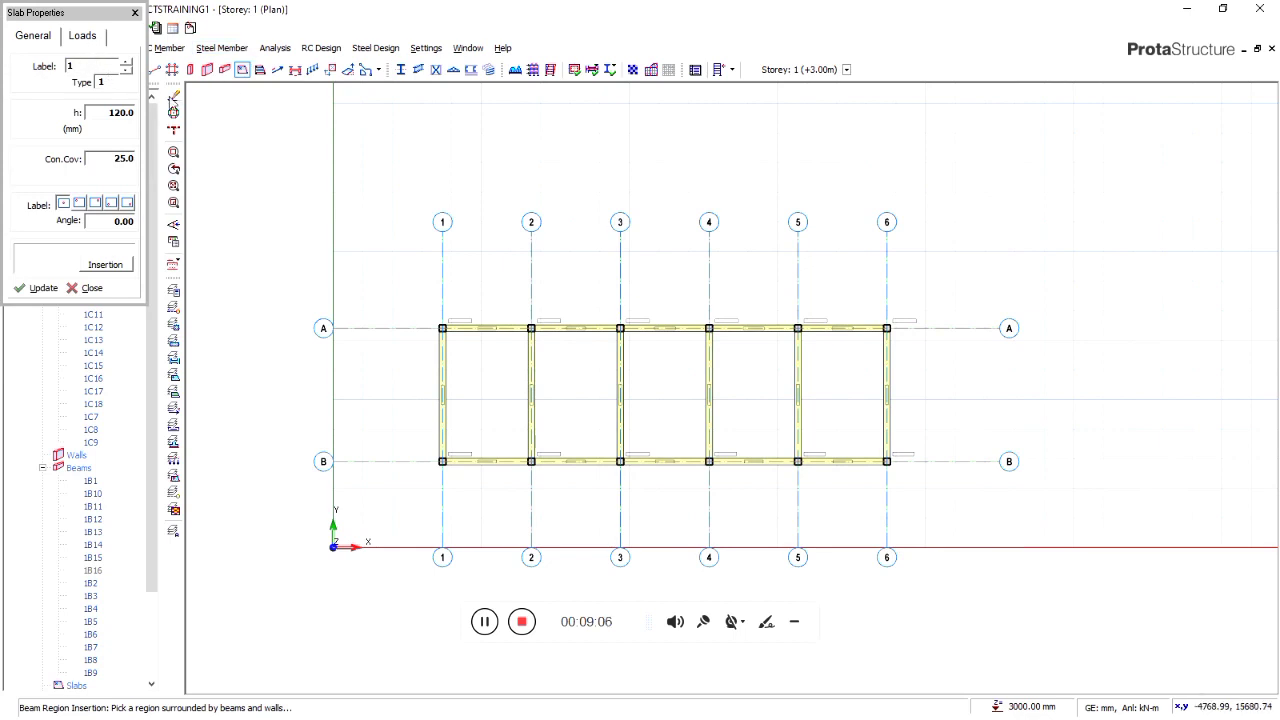
{"action": "double_click", "coordinate": [124, 119]}
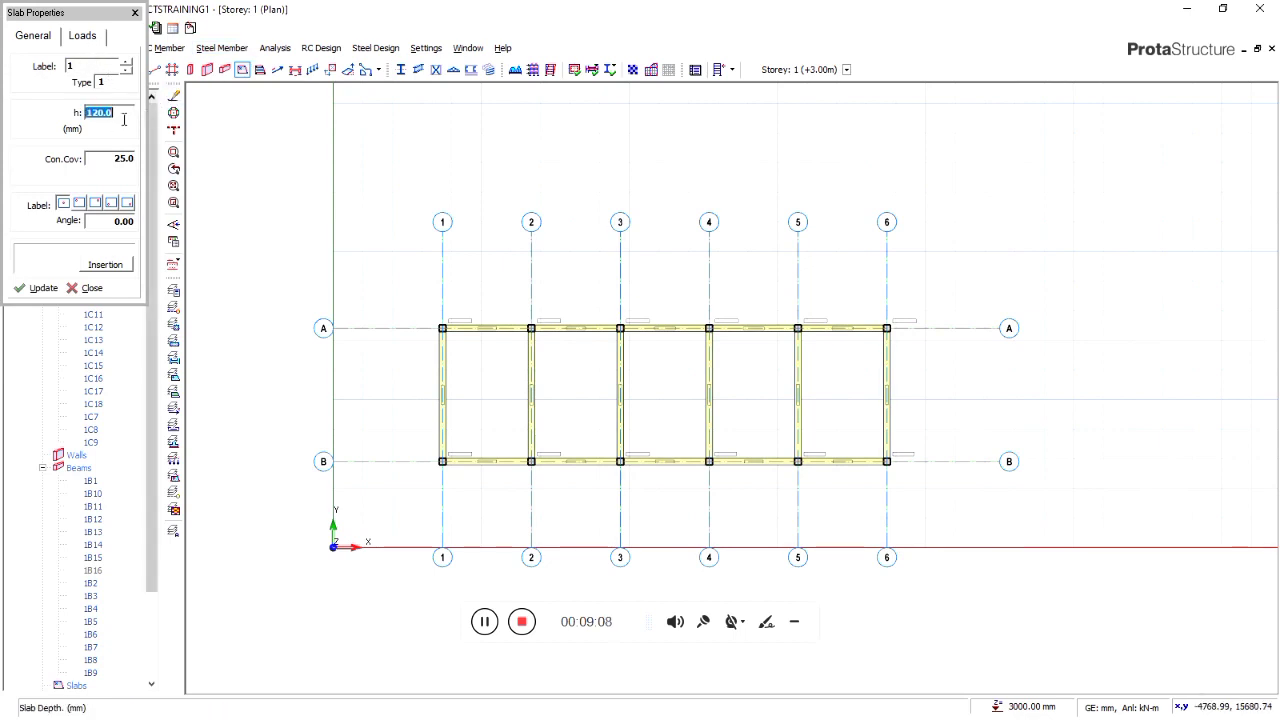
{"action": "left_click", "coordinate": [124, 117]}
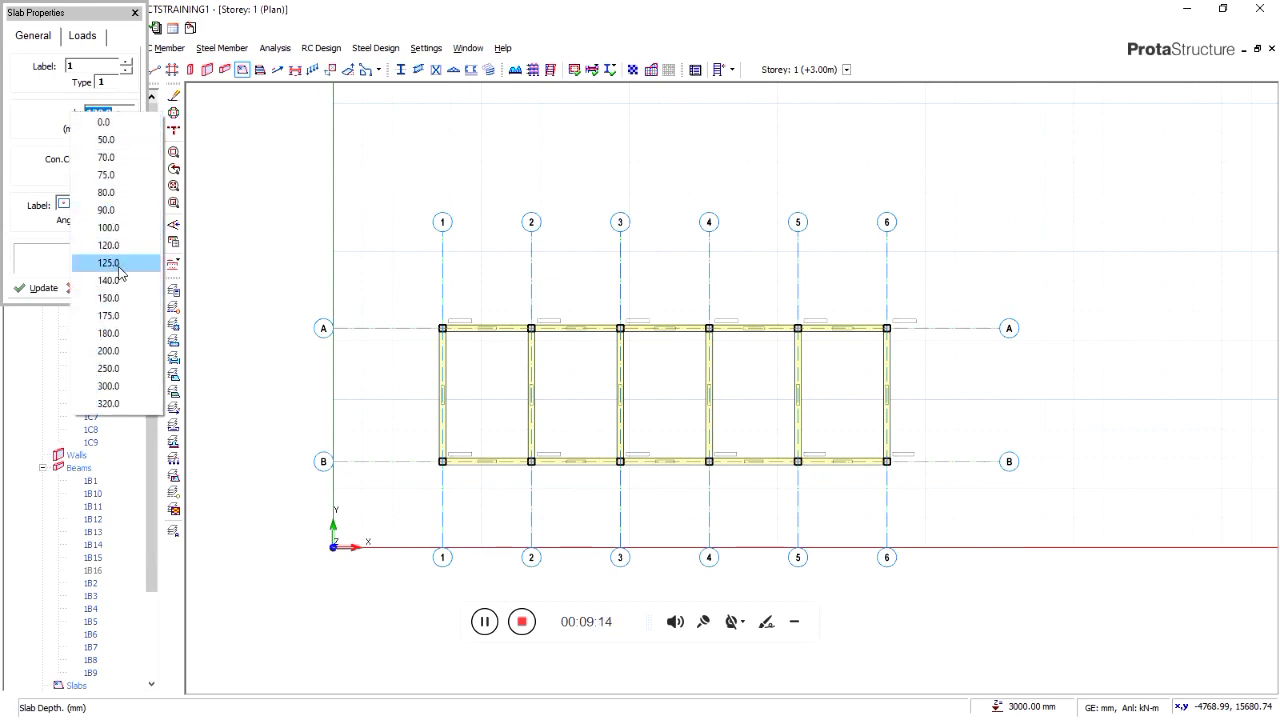
{"action": "left_click", "coordinate": [110, 298]}
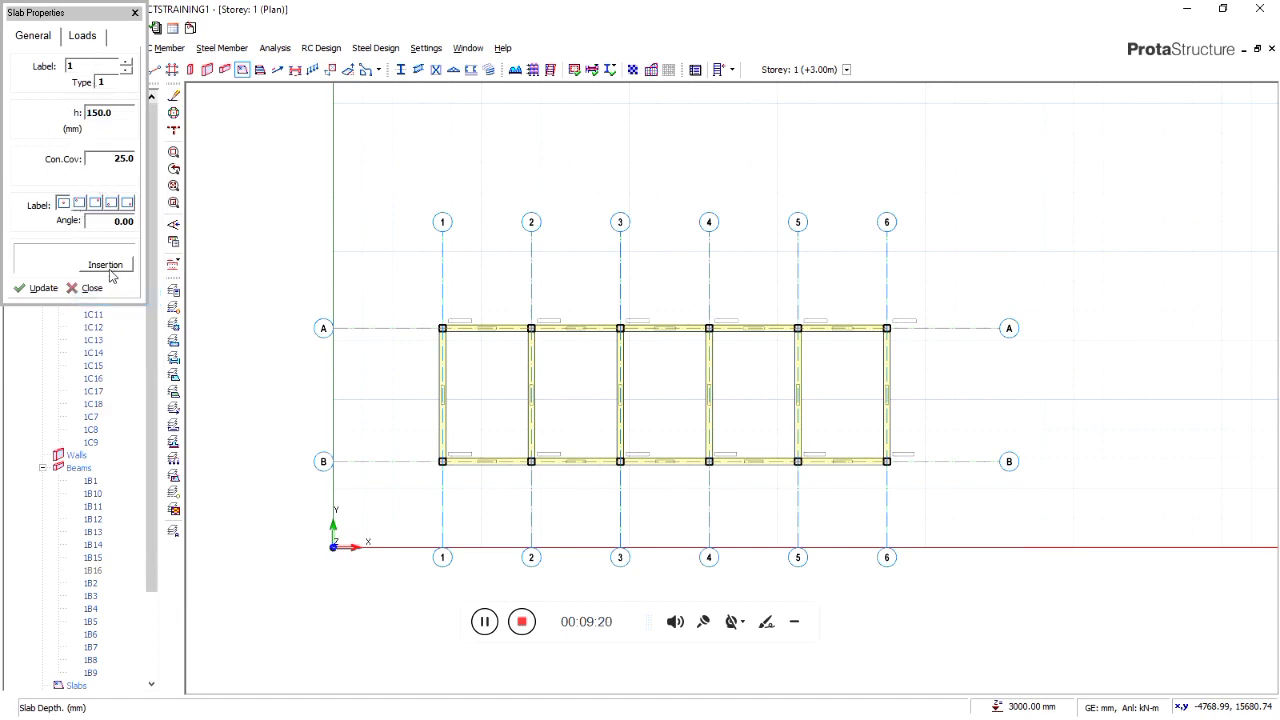
Set the slab loads to the Room dead load type and the 4.000 kN/m2 imposed load for D) Shopping Areas
{"action": "left_click", "coordinate": [83, 36]}
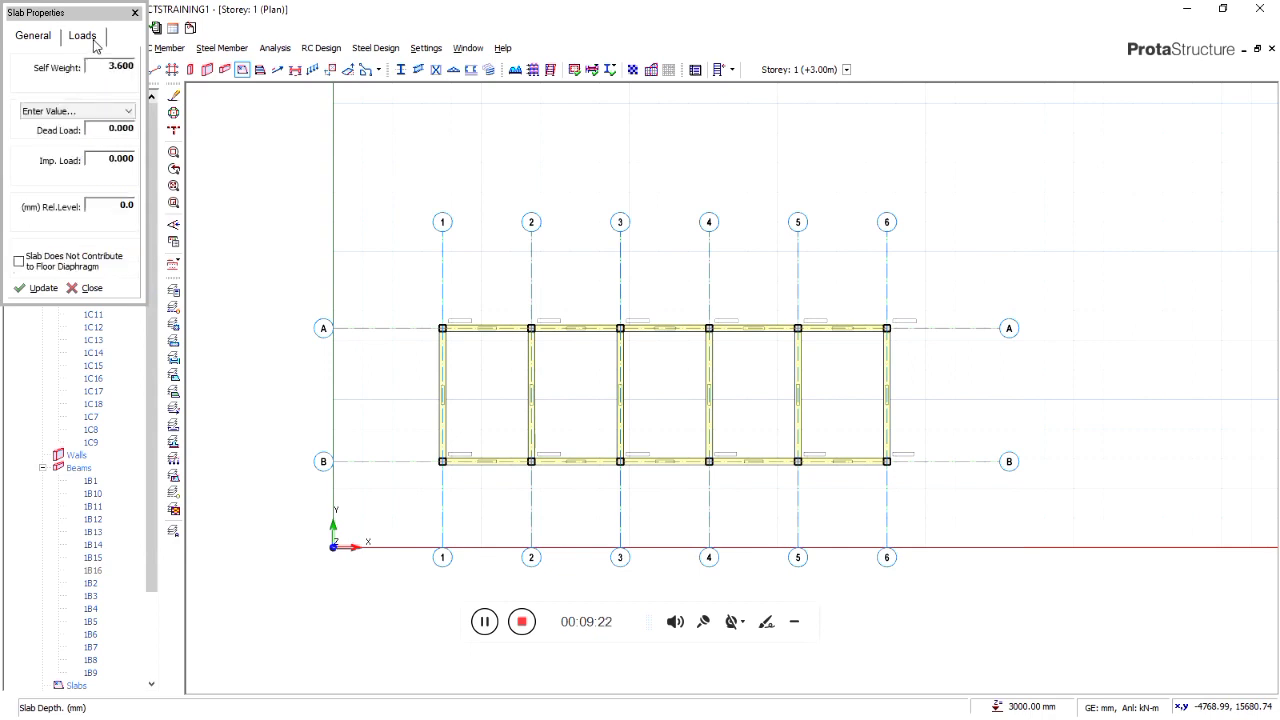
{"action": "left_click", "coordinate": [102, 114]}
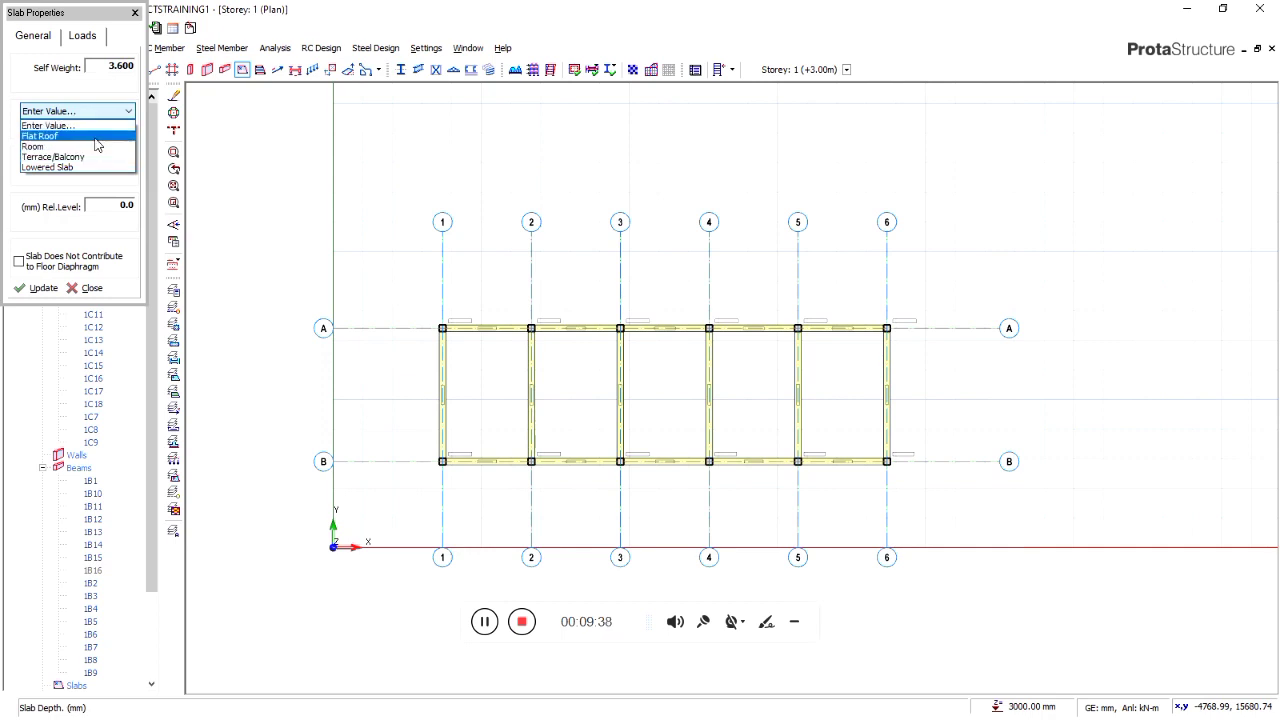
{"action": "left_click", "coordinate": [97, 147]}
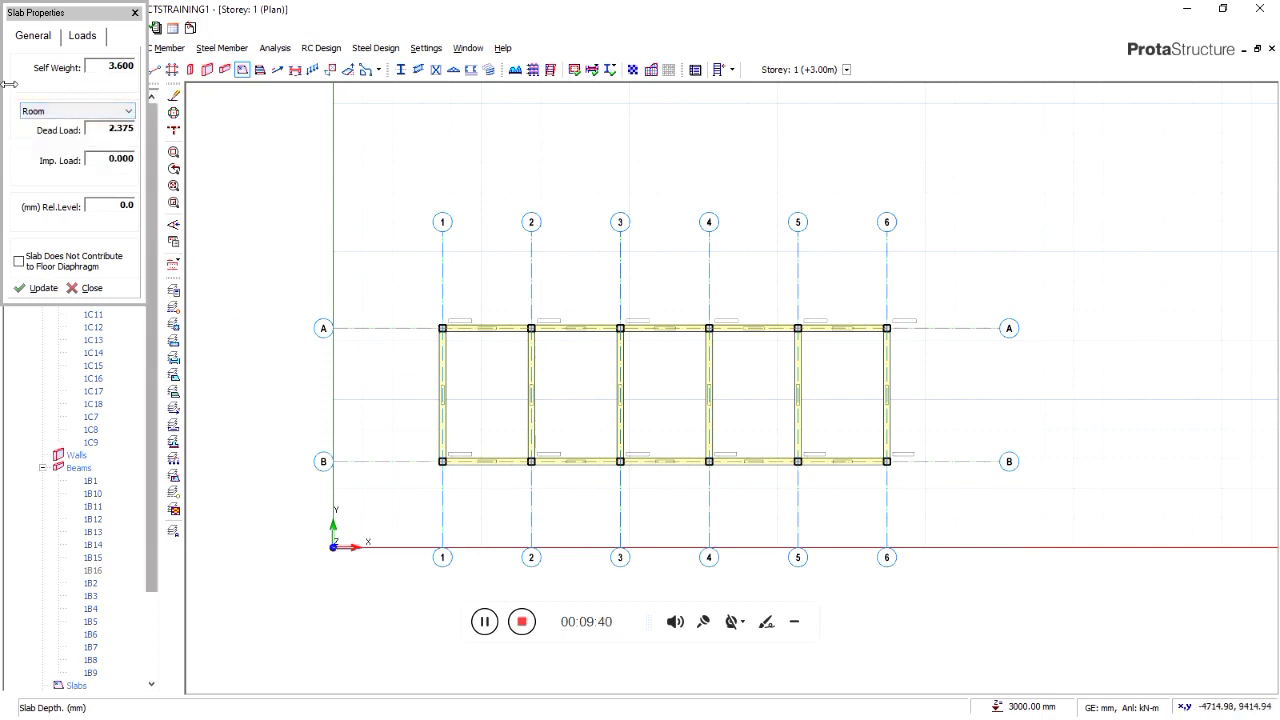
{"action": "double_click", "coordinate": [129, 136]}
{"action": "left_click", "coordinate": [133, 164]}
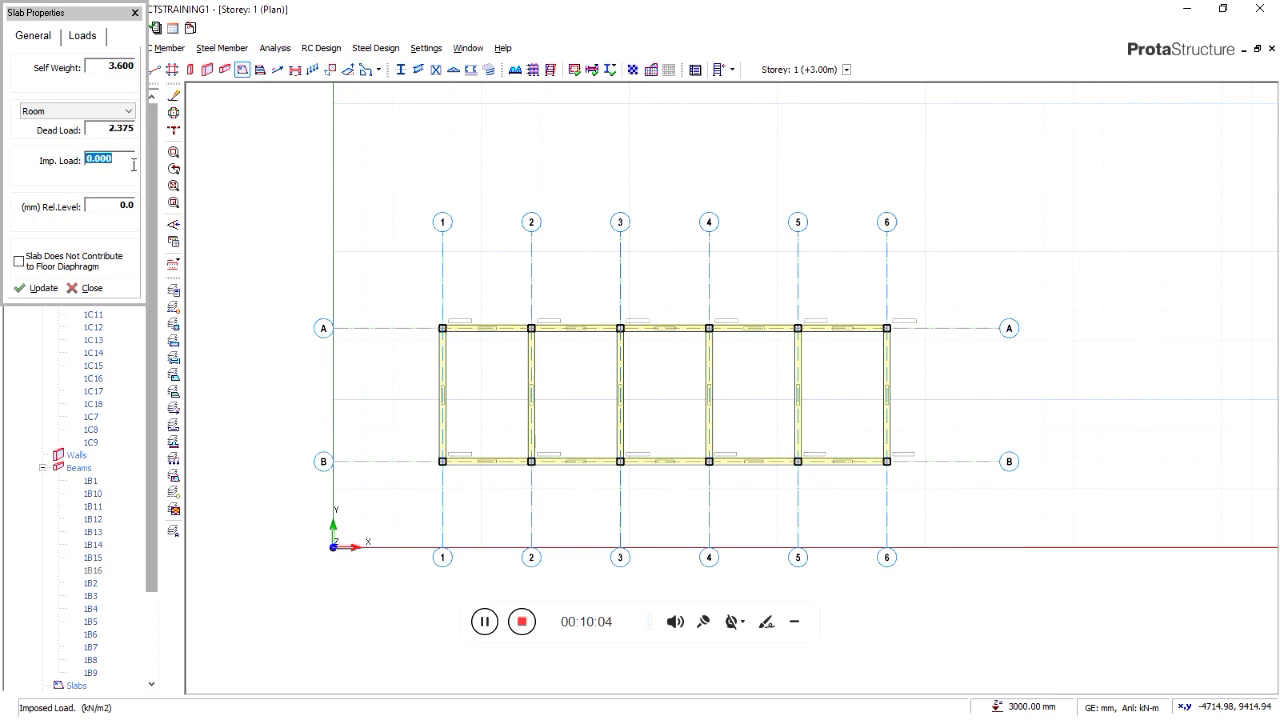
{"action": "double_click", "coordinate": [129, 160]}
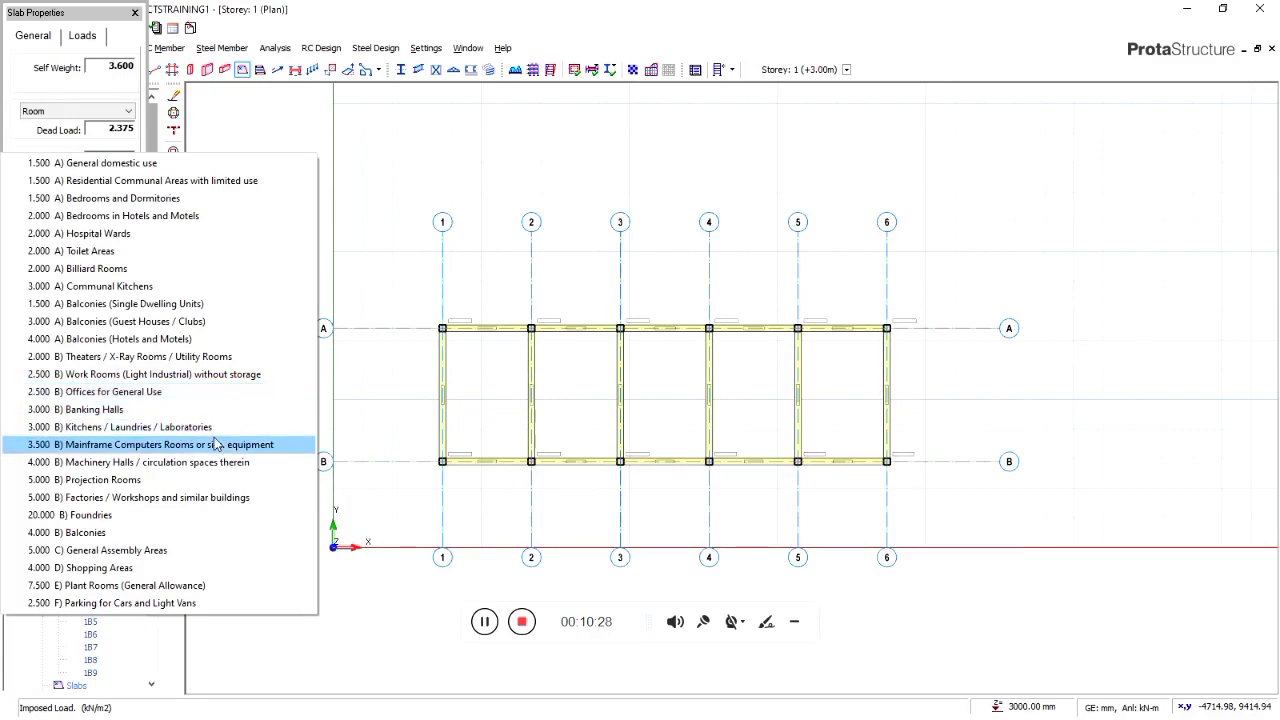
{"action": "left_click", "coordinate": [108, 568]}
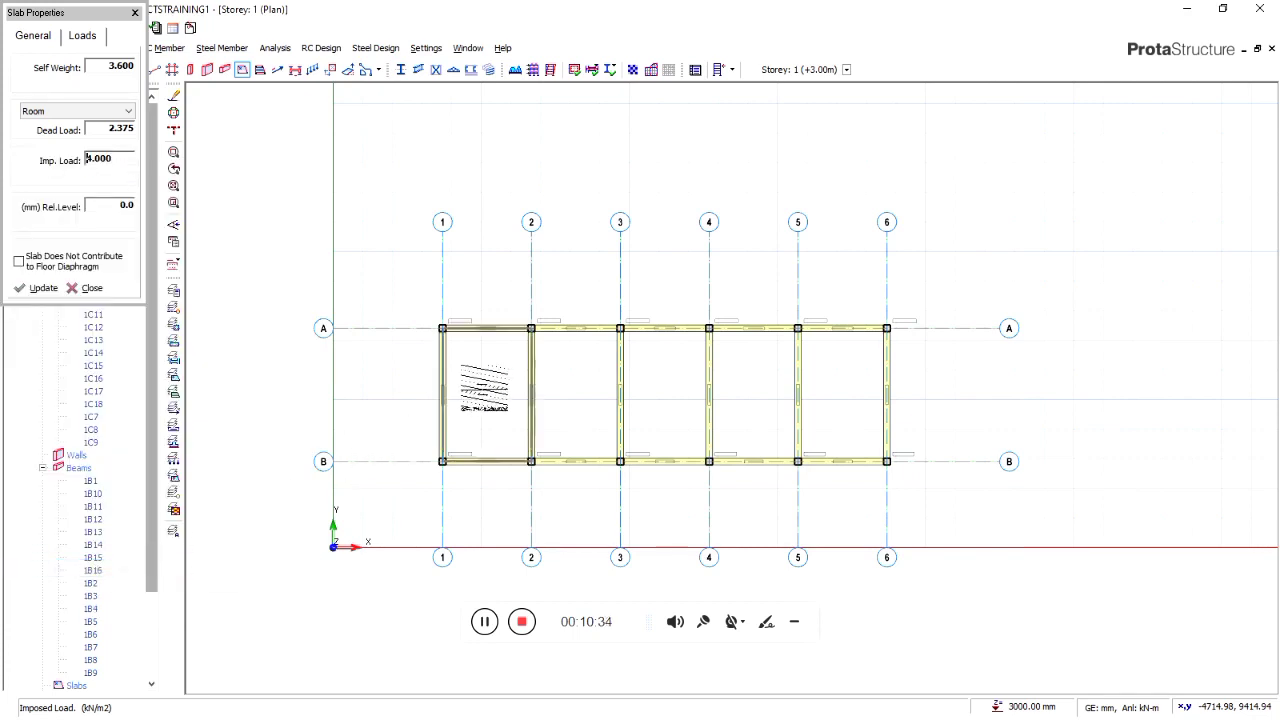
Insert the slab into each of the five bays between axes 1 and 6, and end the slab command
{"action": "left_click", "coordinate": [486, 388]}
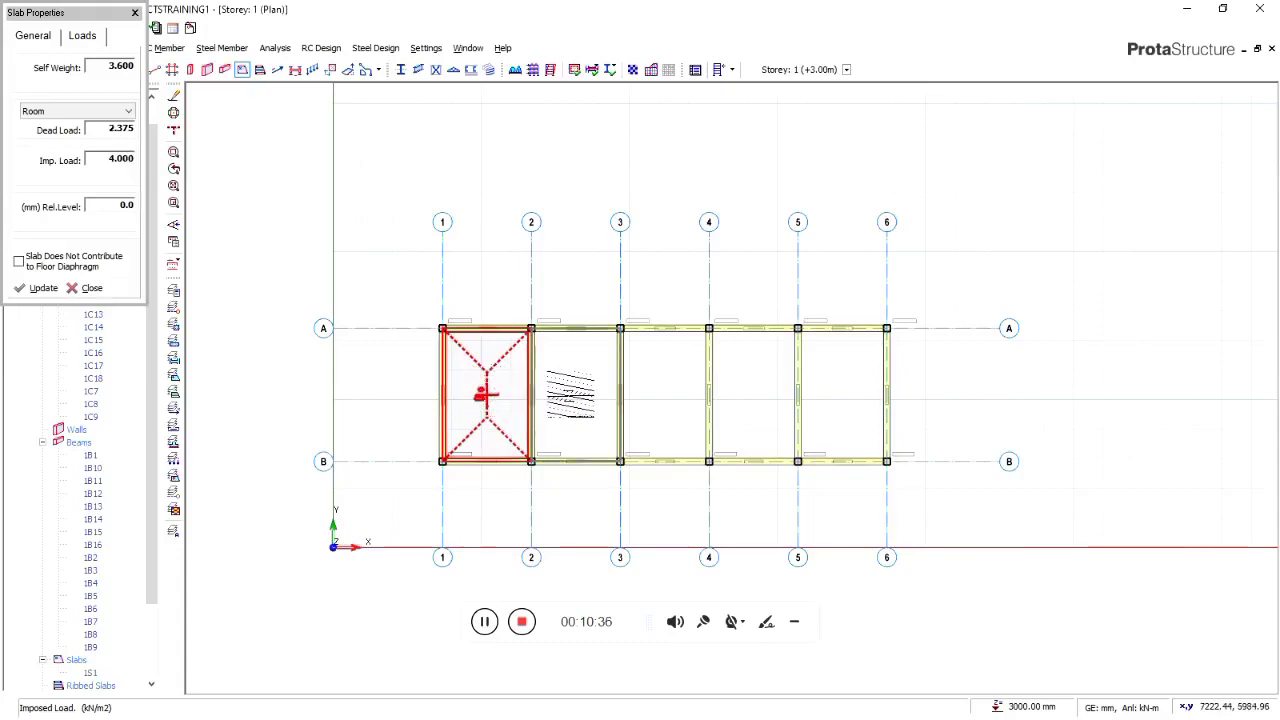
{"action": "left_click", "coordinate": [572, 393]}
{"action": "left_click", "coordinate": [663, 395]}
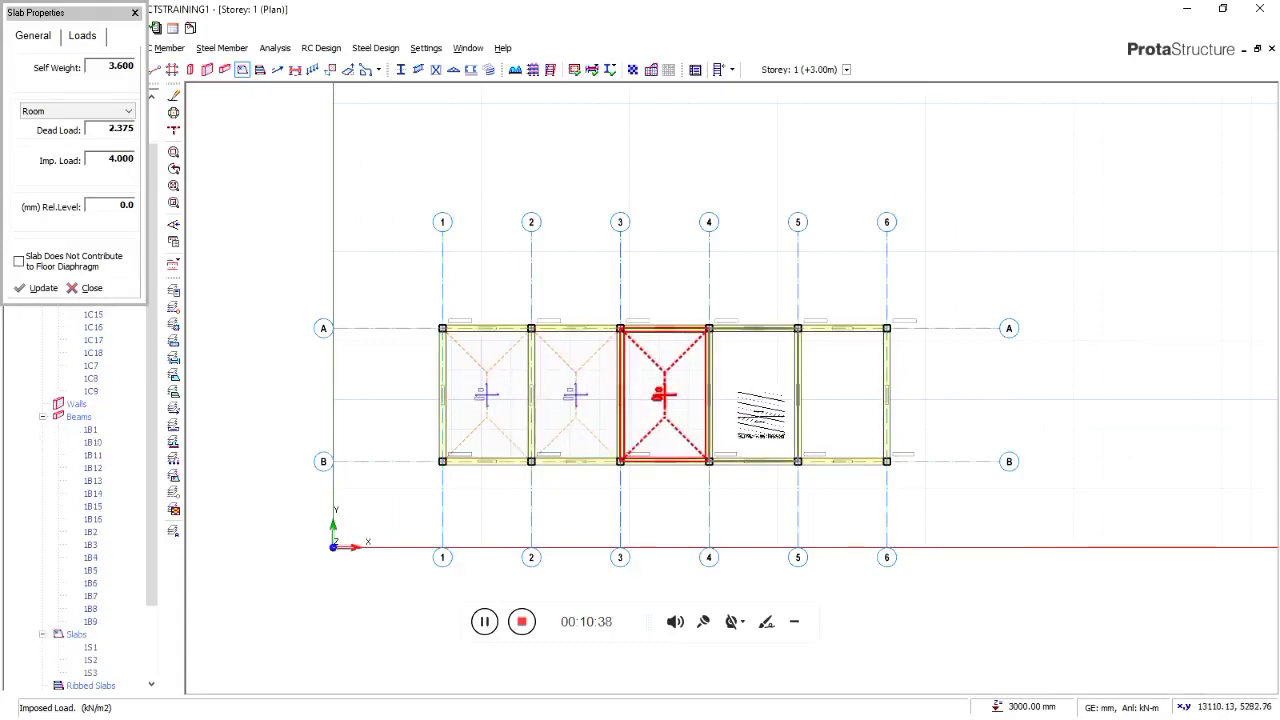
{"action": "left_click", "coordinate": [754, 395]}
{"action": "left_click", "coordinate": [840, 395]}
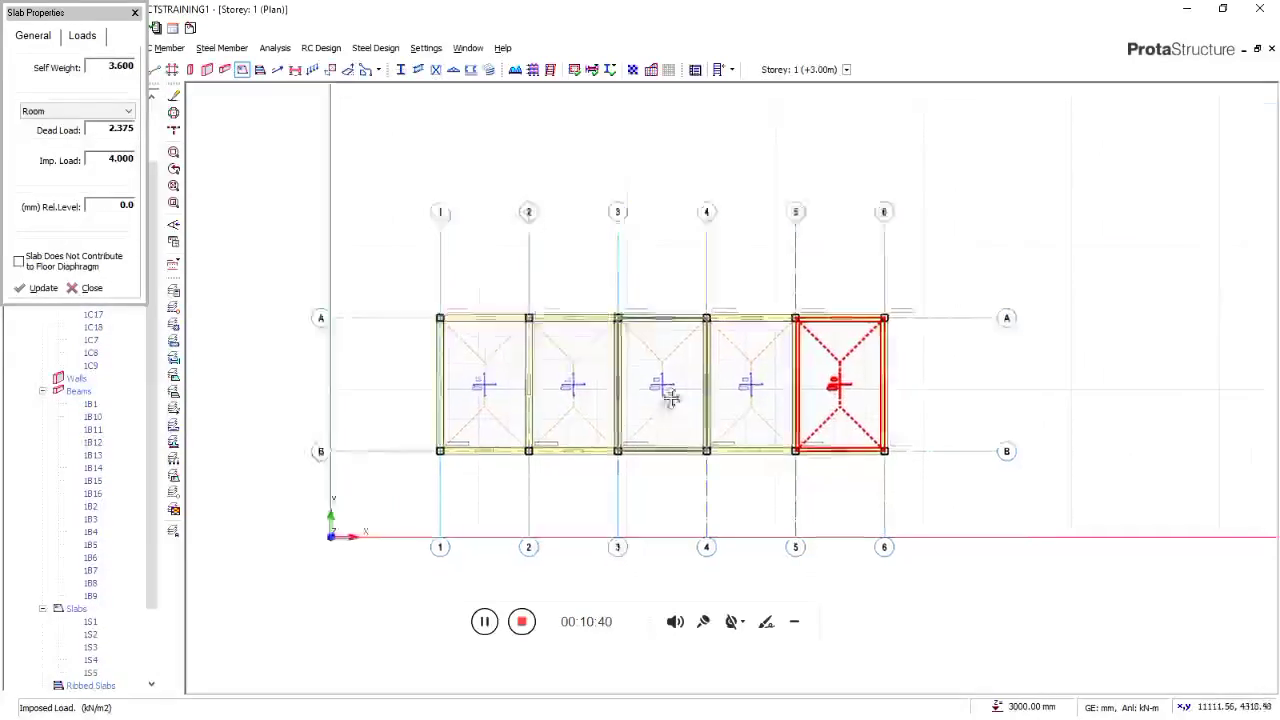
{"action": "middle_click_drag", "start_coordinate": [671, 398], "coordinate": [671, 355]}
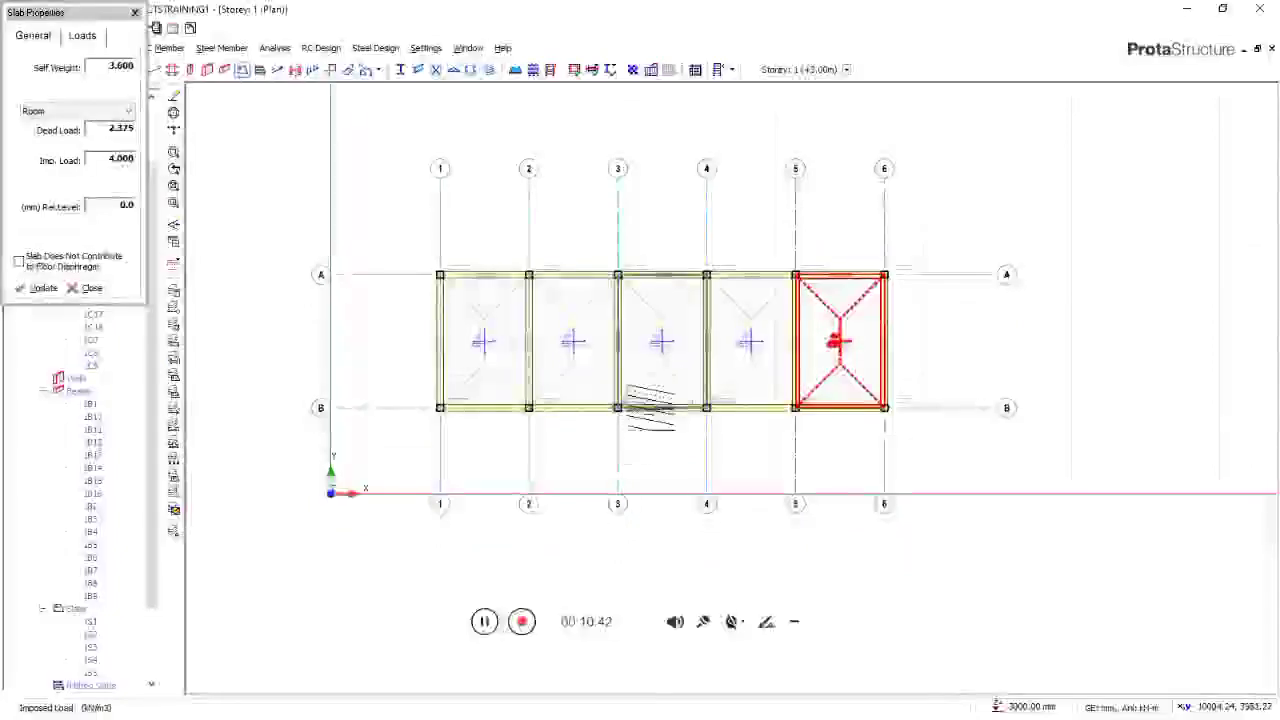
{"action": "scroll", "coordinate": [485, 350], "scroll_direction": "up", "scroll_amount": 1}
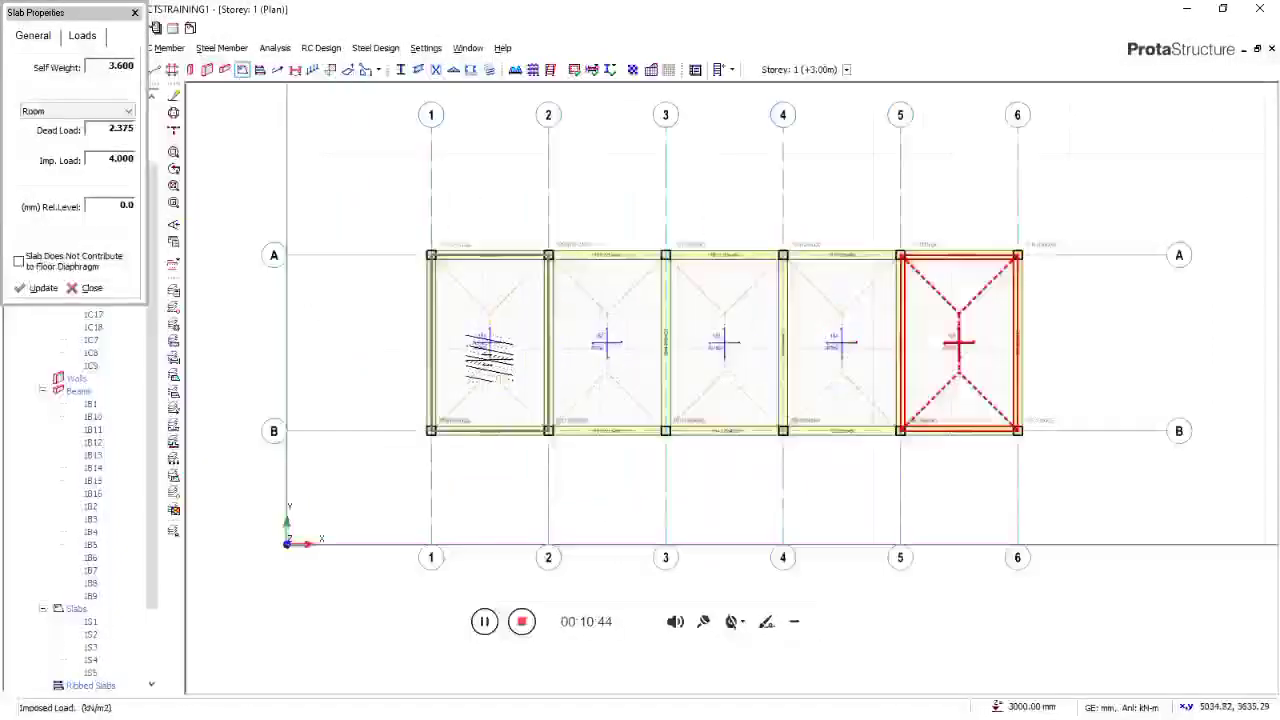
{"action": "scroll", "coordinate": [489, 355], "scroll_direction": "up", "scroll_amount": 2}
{"action": "scroll", "coordinate": [560, 362], "scroll_direction": "down", "scroll_amount": 2}
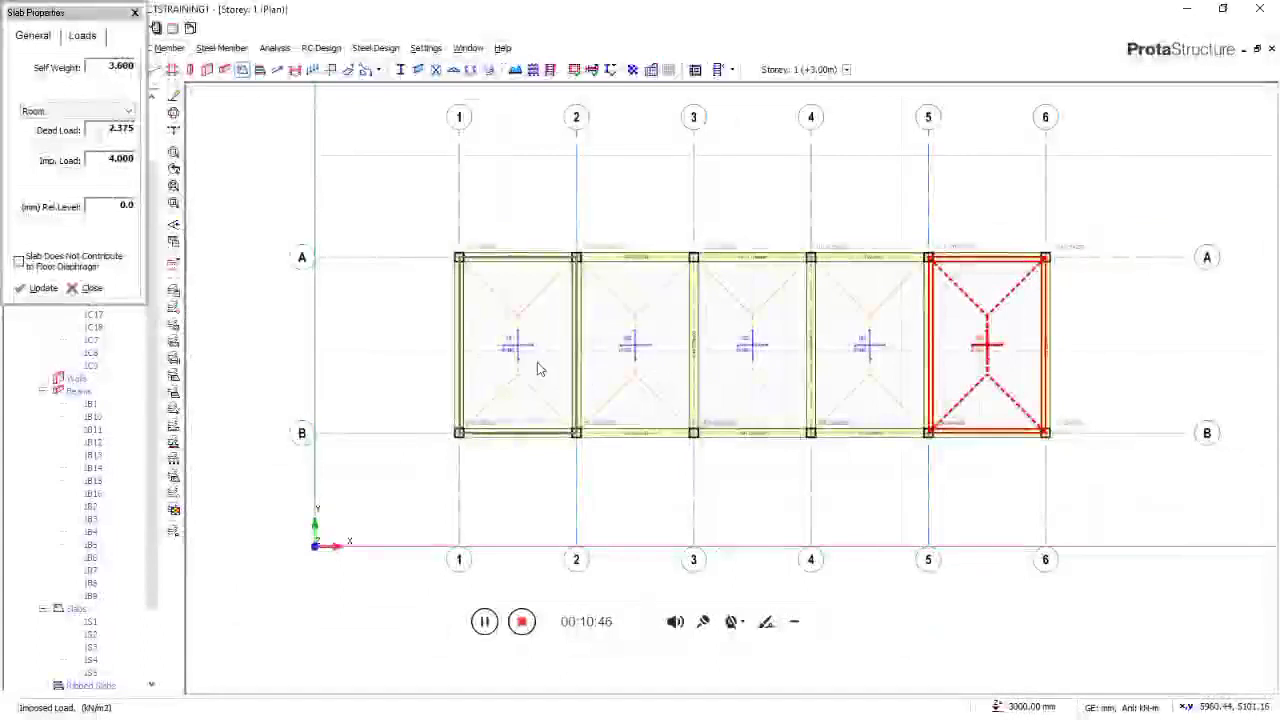
{"action": "key", "text": "Escape"}
{"action": "key", "text": "Escape"}
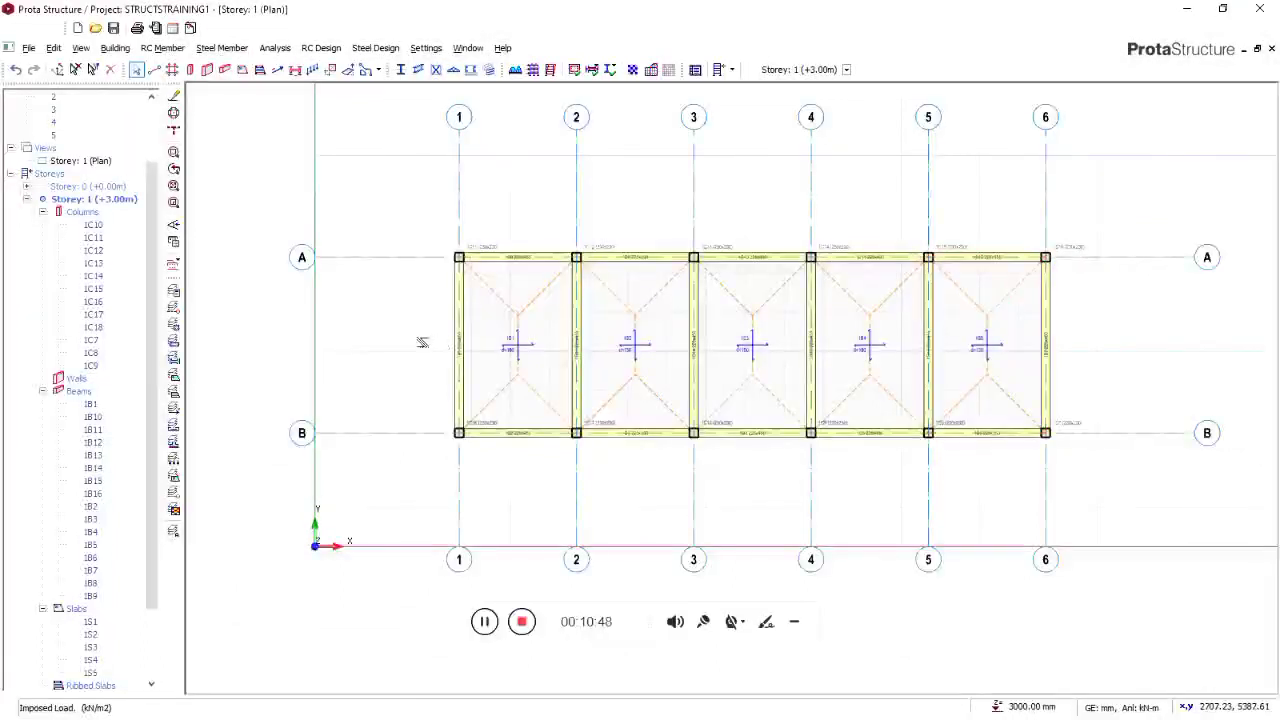
Insert an Analytical Strip in the X direction through all five slabs, from outside axis 1 to beyond axis 6
{"action": "left_click", "coordinate": [277, 71]}
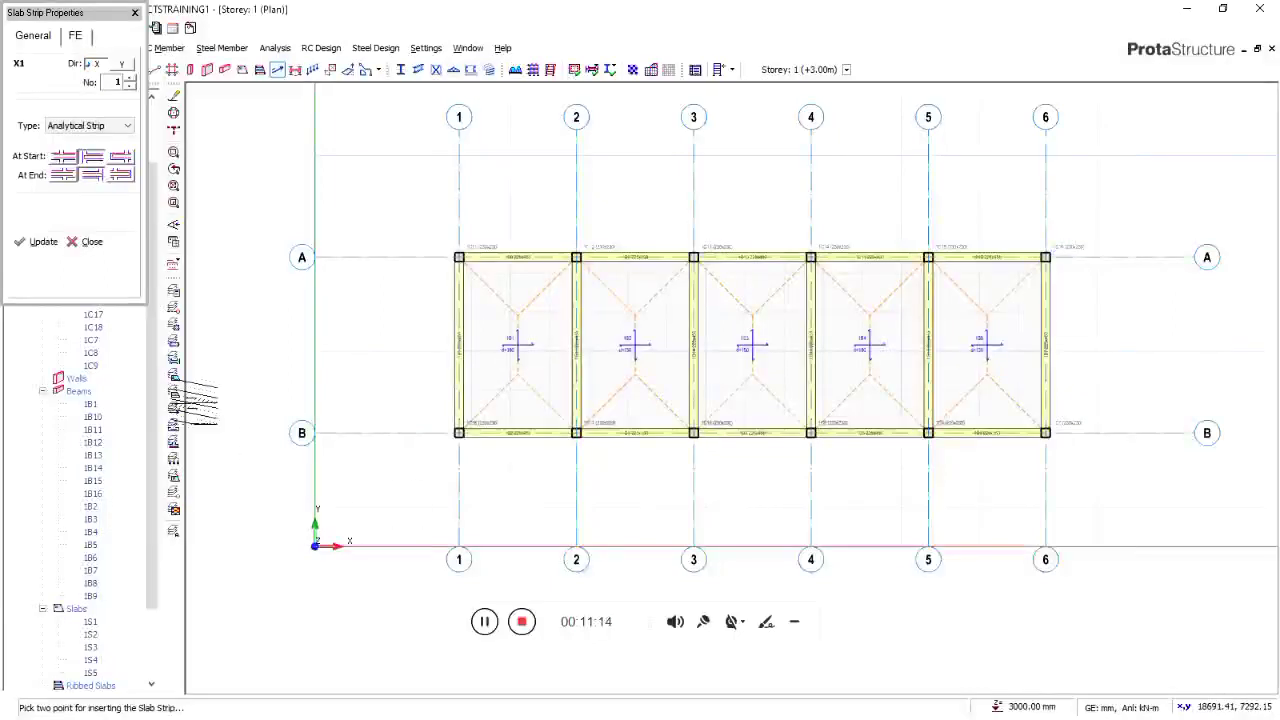
{"action": "left_click", "coordinate": [66, 158]}
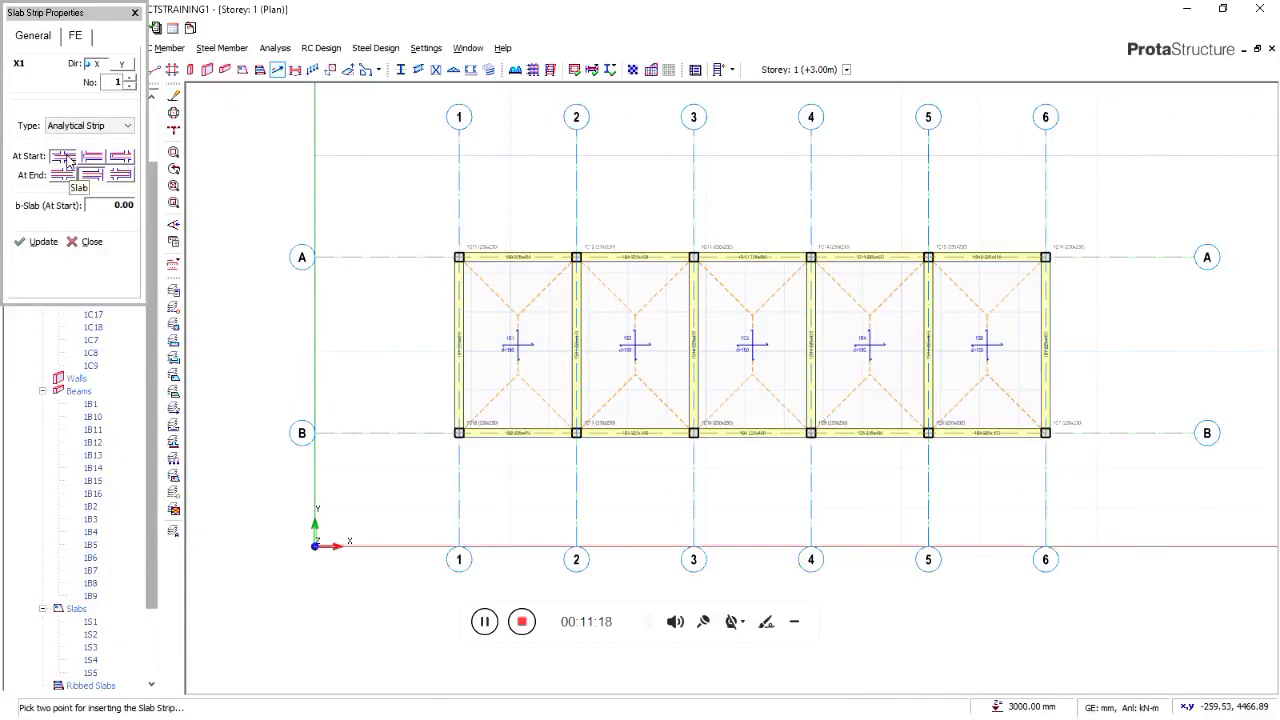
{"action": "left_click", "coordinate": [91, 174]}
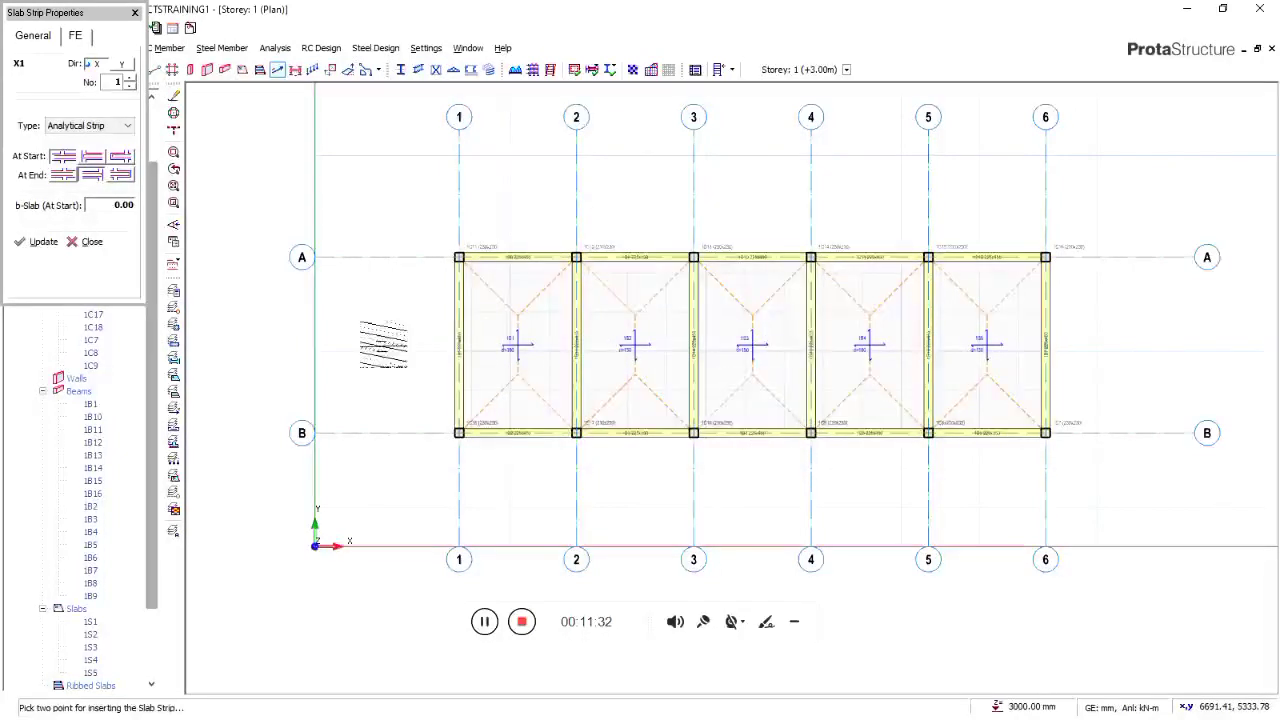
{"action": "left_click", "coordinate": [115, 127]}
{"action": "left_click", "coordinate": [115, 127]}
{"action": "left_click", "coordinate": [91, 158]}
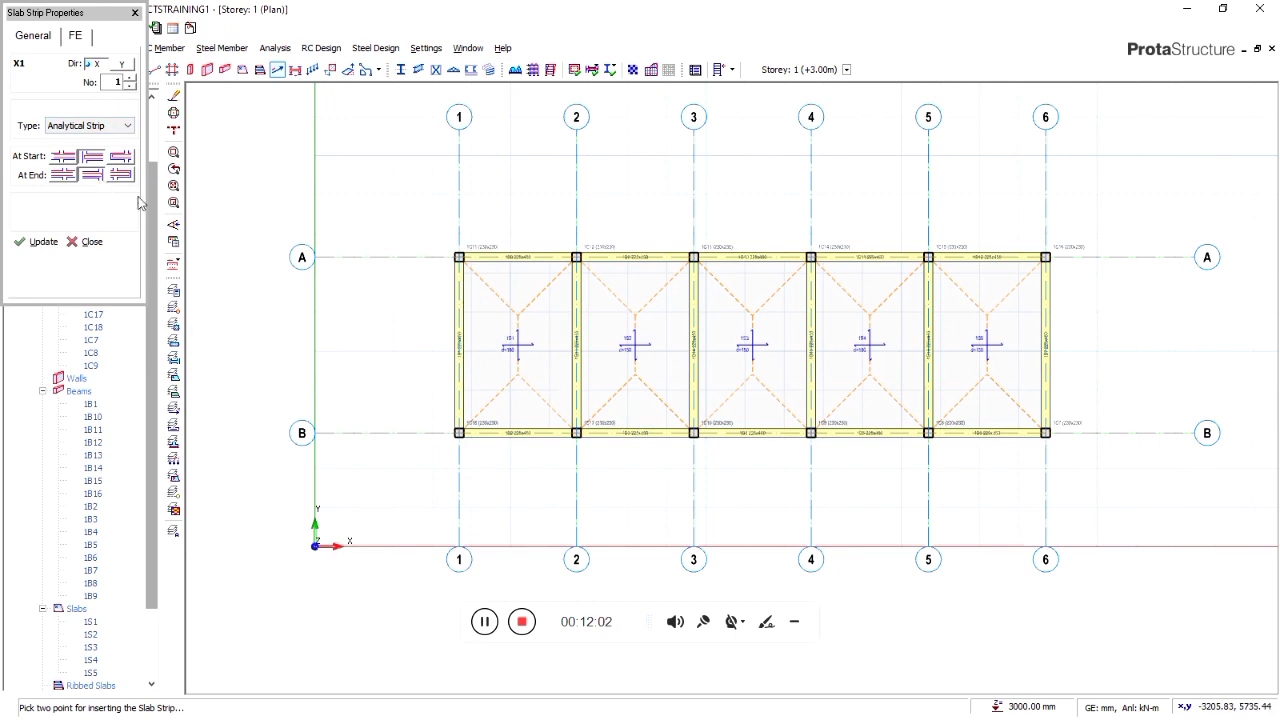
{"action": "left_click", "coordinate": [418, 339]}
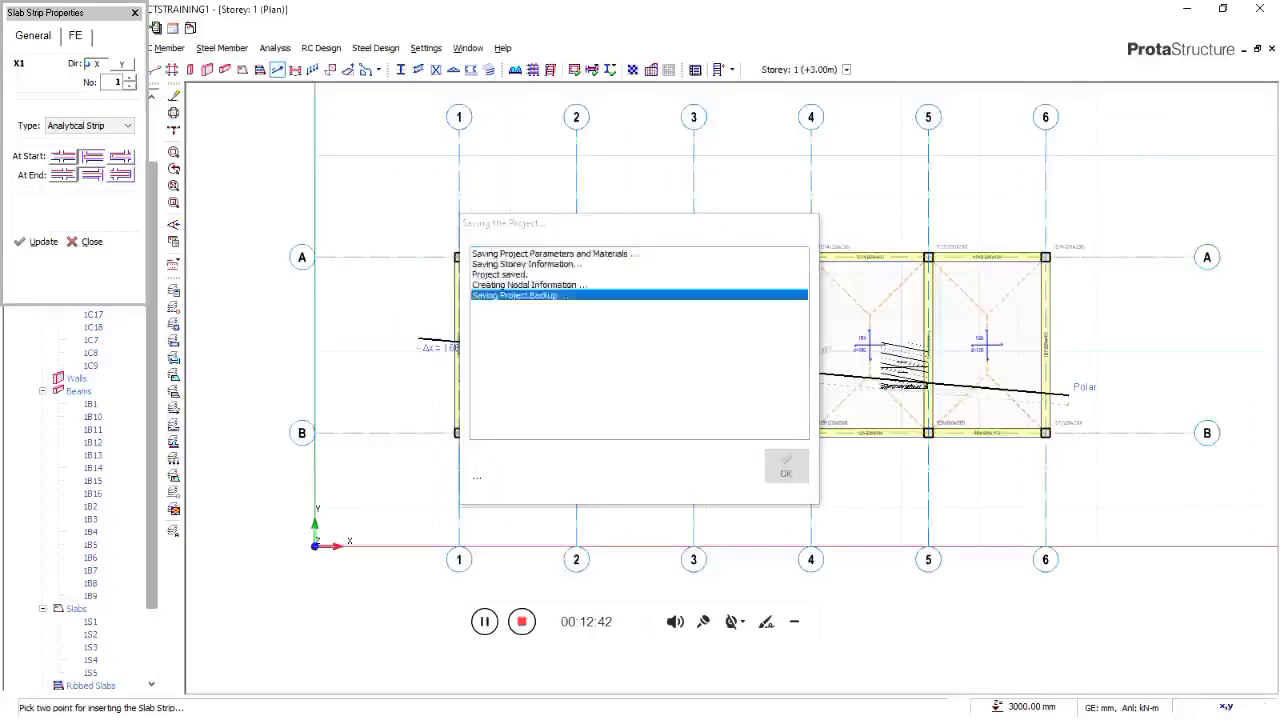
{"action": "left_click", "coordinate": [886, 350]}
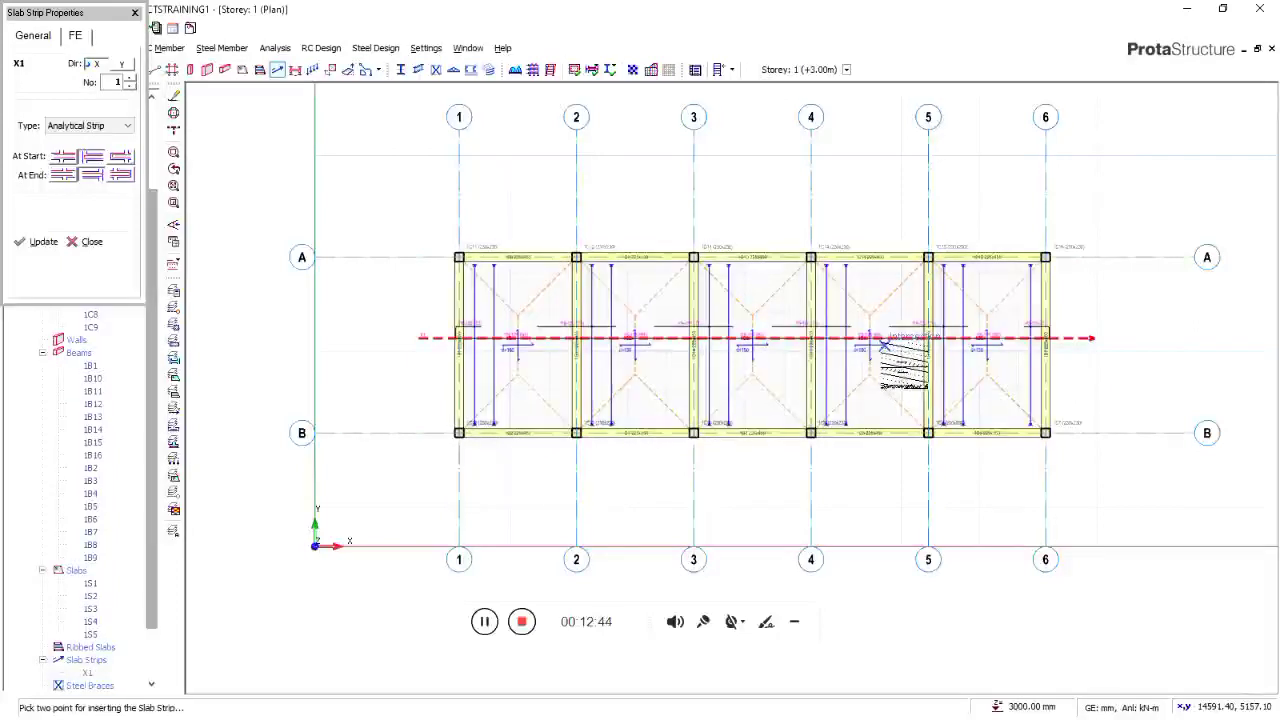
Insert an Analytical Strip across the slab from above axis A to below axis B in each of the four bays between axes 1 and 5, and end the command
{"action": "scroll", "coordinate": [915, 352], "scroll_direction": "up", "scroll_amount": 1}
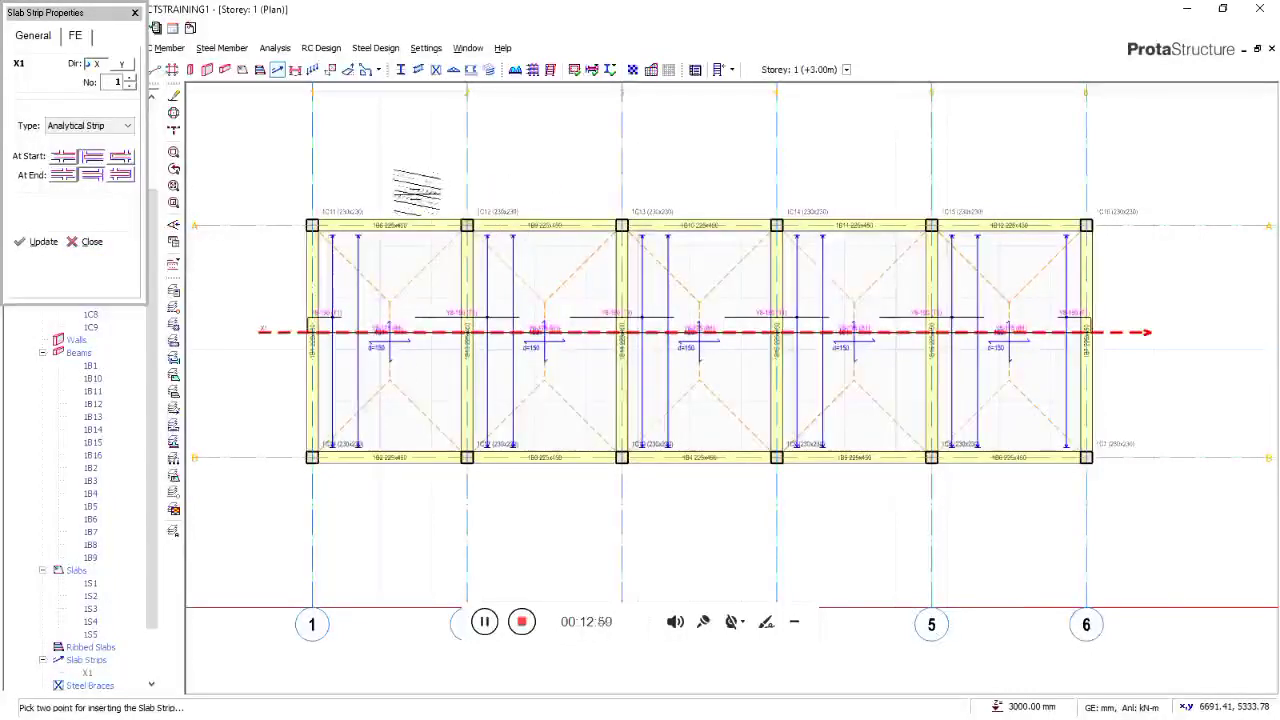
{"action": "left_click", "coordinate": [394, 172]}
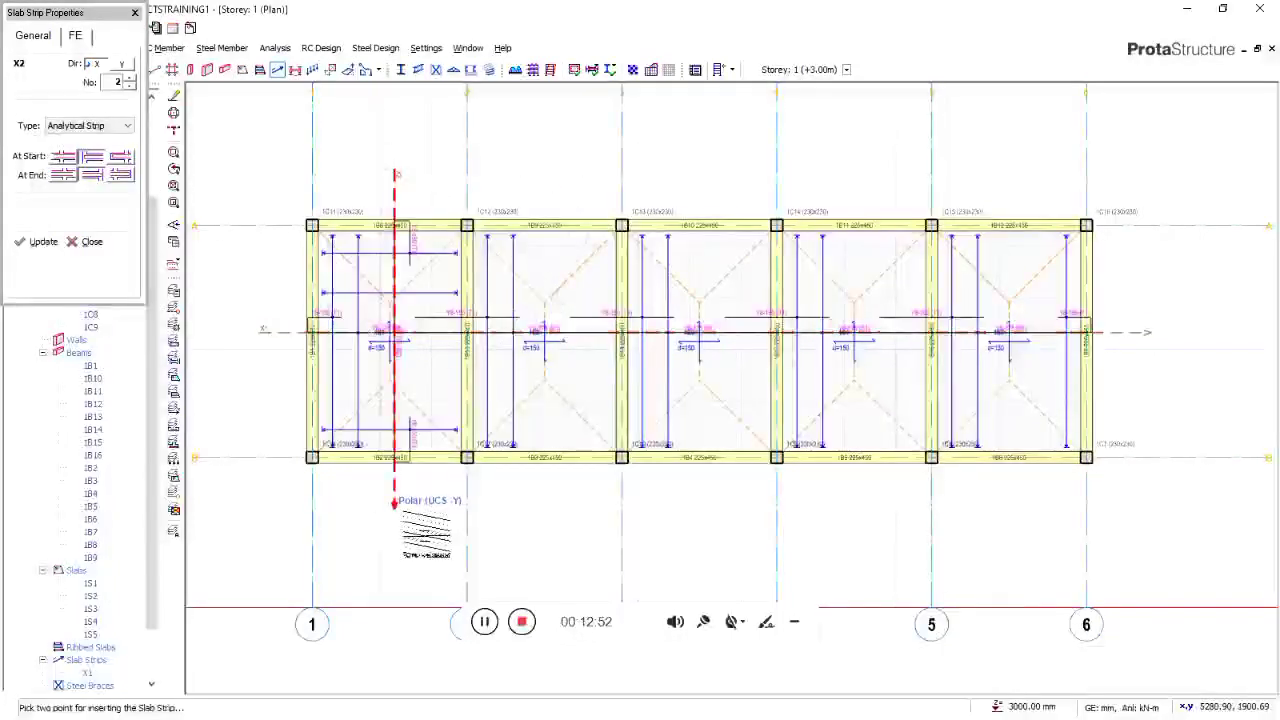
{"action": "left_click", "coordinate": [394, 505]}
{"action": "left_click", "coordinate": [551, 183]}
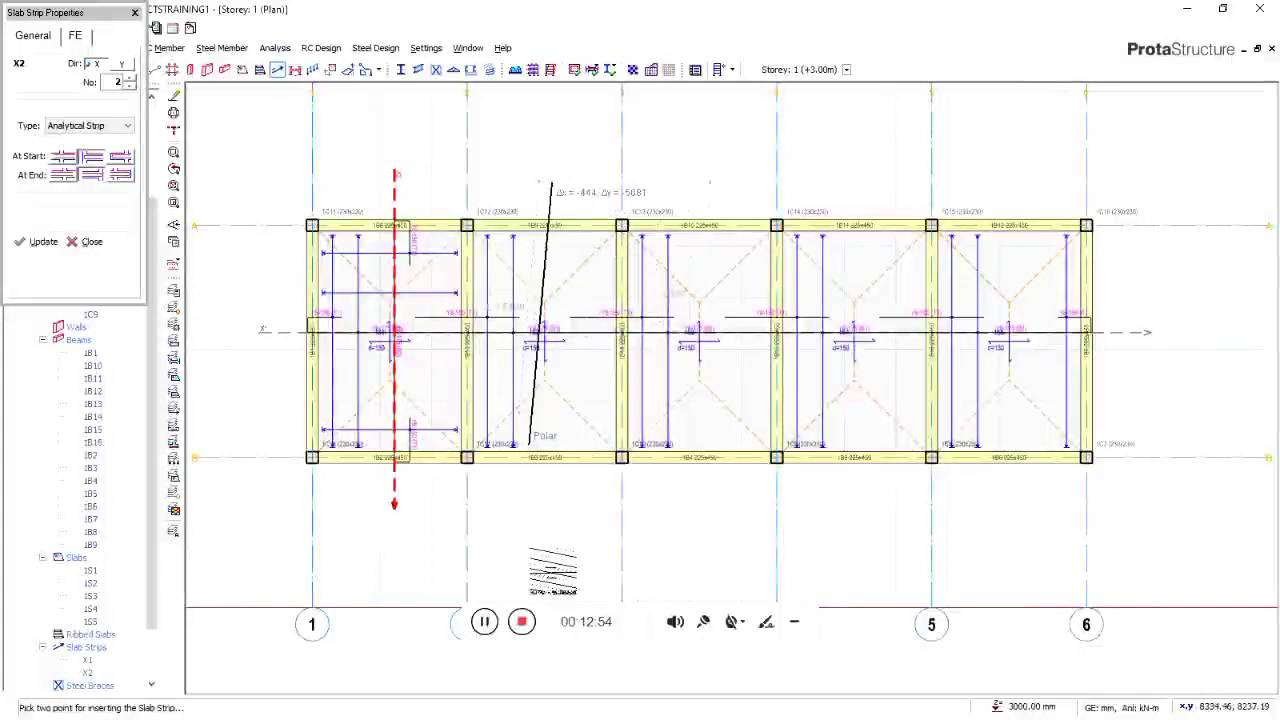
{"action": "left_click", "coordinate": [551, 545]}
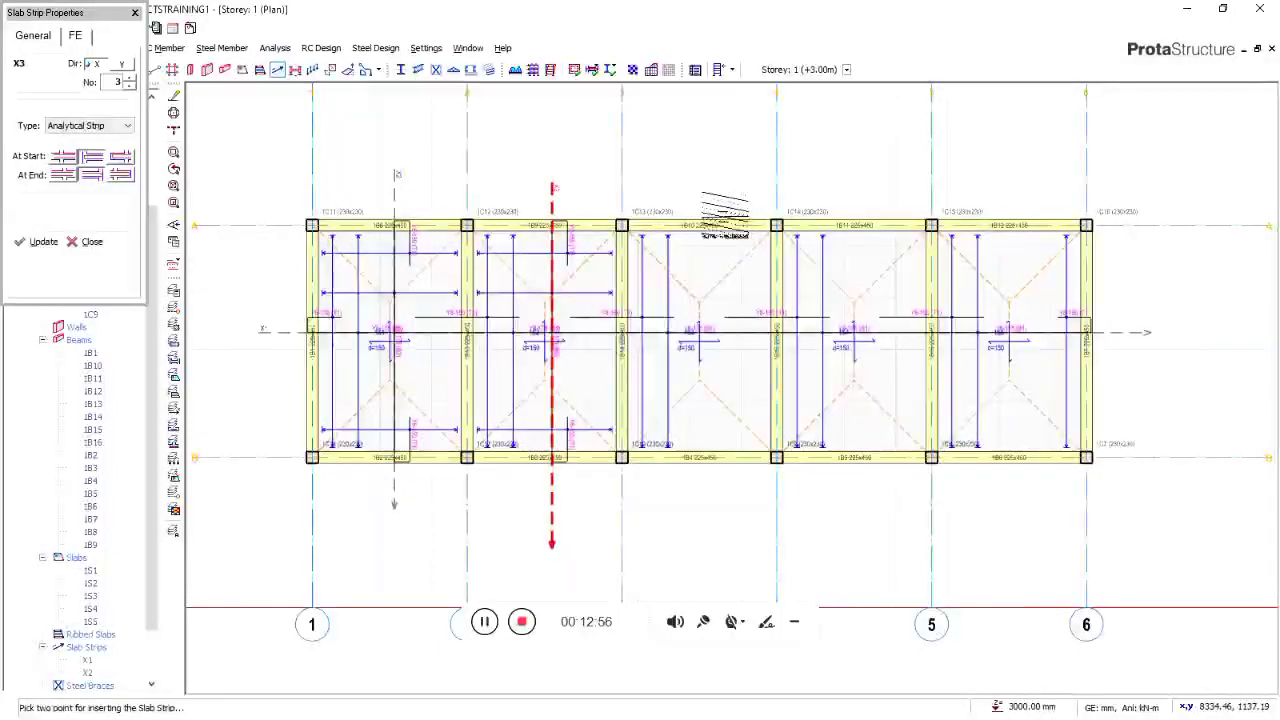
{"action": "left_click", "coordinate": [701, 195]}
{"action": "left_click", "coordinate": [701, 490]}
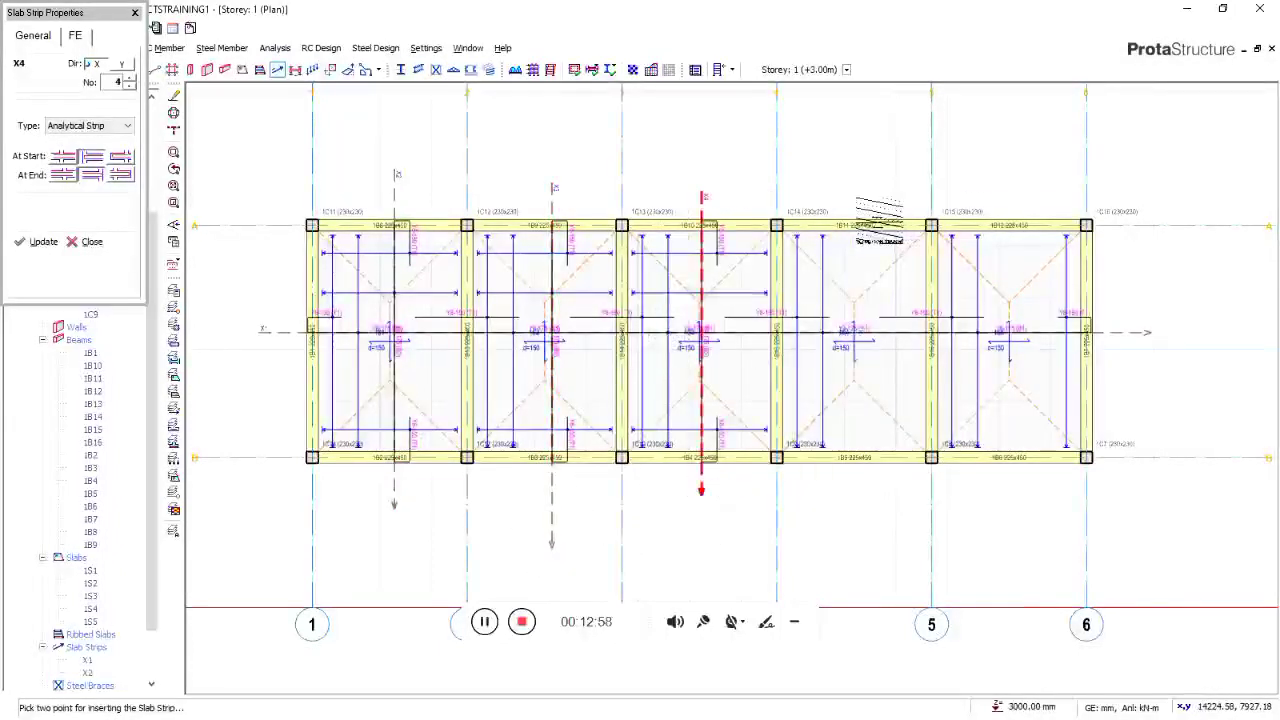
{"action": "left_click", "coordinate": [856, 203]}
{"action": "left_click", "coordinate": [856, 512]}
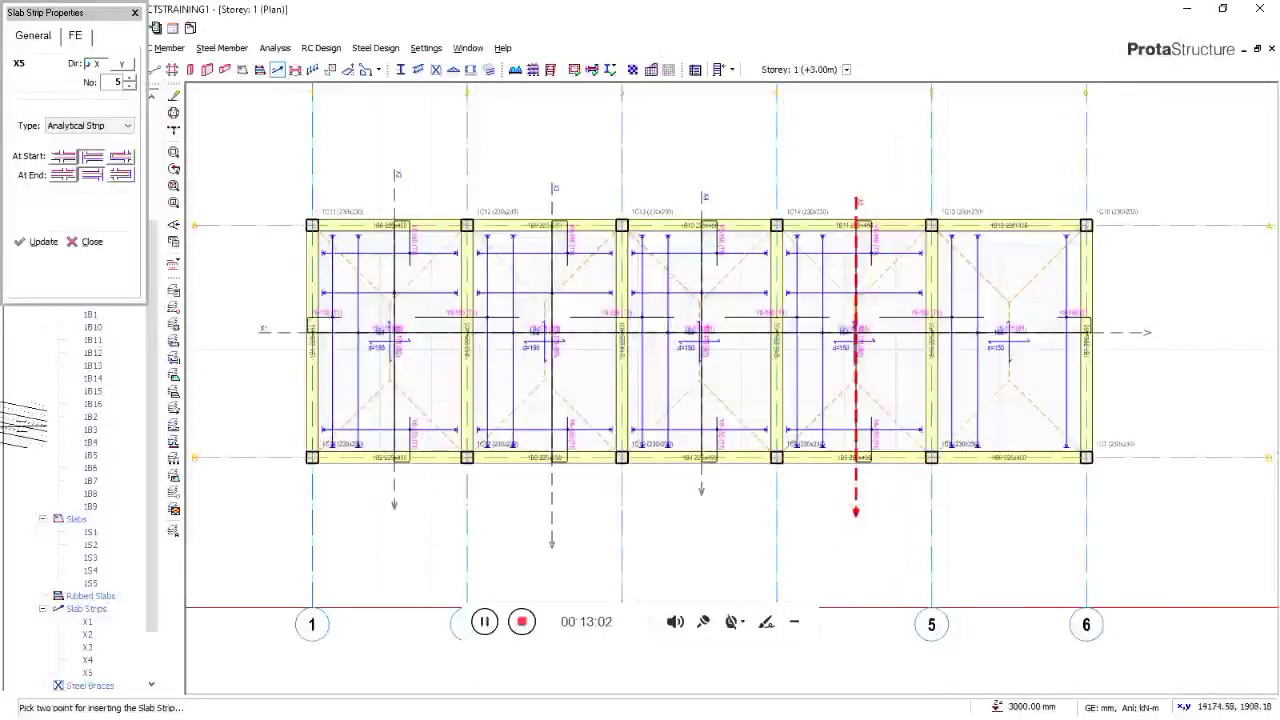
{"action": "left_click", "coordinate": [135, 13]}
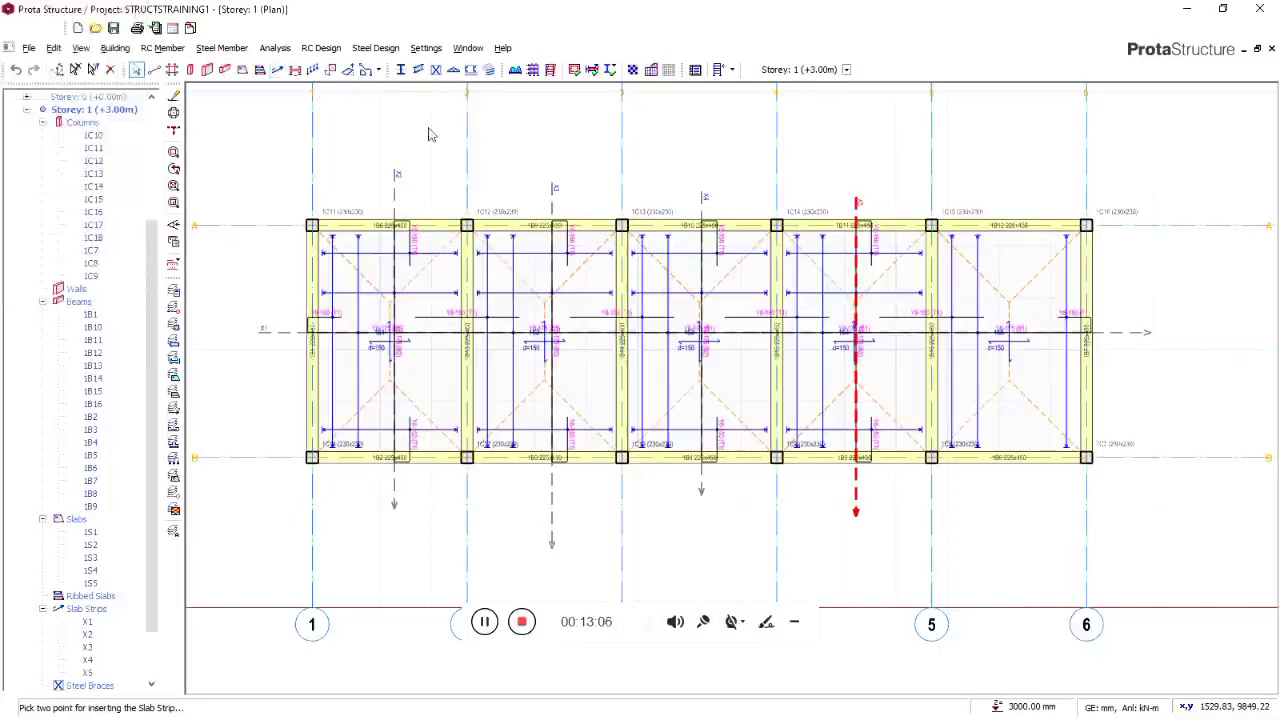
Start a new slab, choose cantilever slab type 12 and set its cantilever length to 1200 mm
{"action": "scroll", "coordinate": [964, 335], "scroll_direction": "up", "scroll_amount": 3}
{"action": "scroll", "coordinate": [938, 370], "scroll_direction": "down", "scroll_amount": 3}
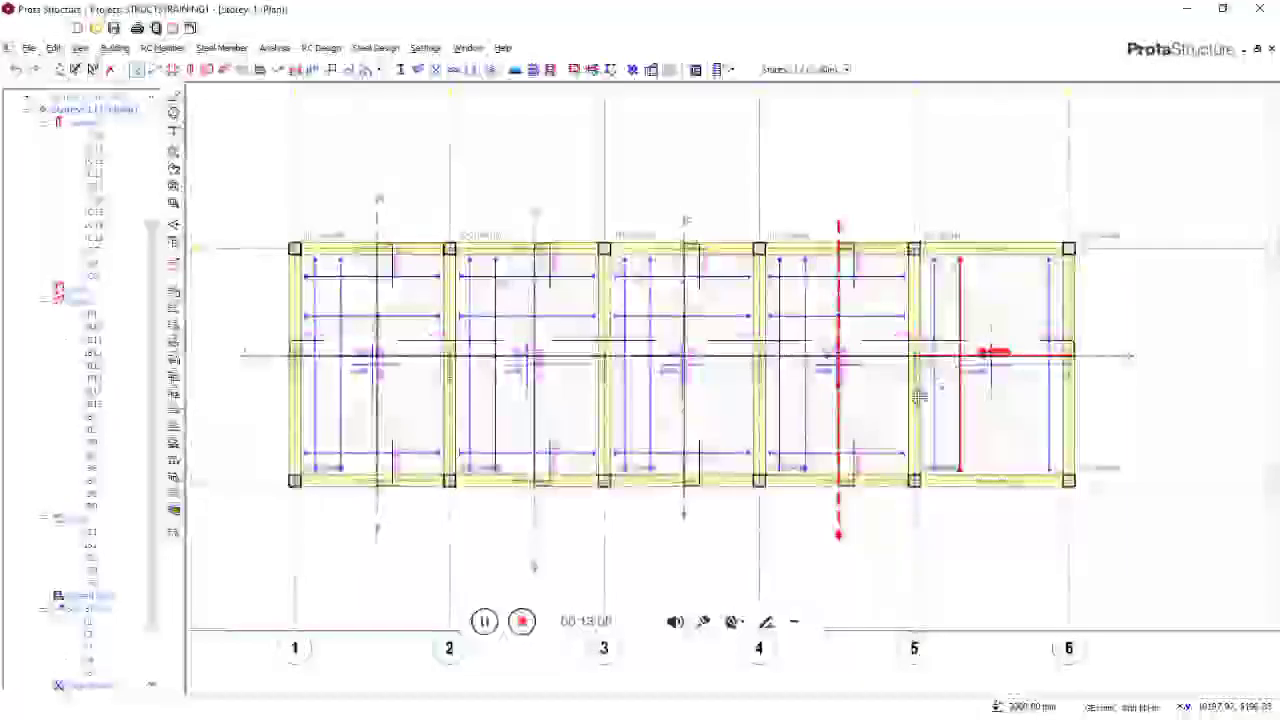
{"action": "middle_click_drag", "start_coordinate": [919, 397], "coordinate": [692, 469]}
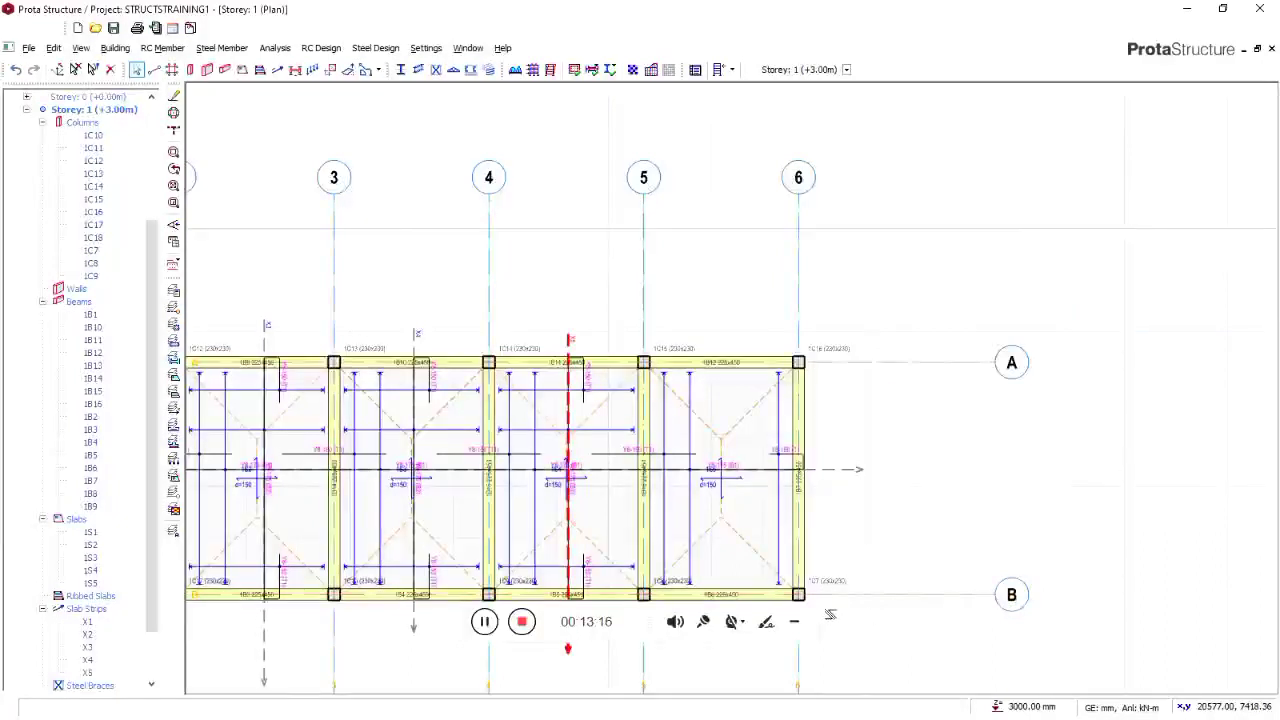
{"action": "left_click", "coordinate": [242, 69]}
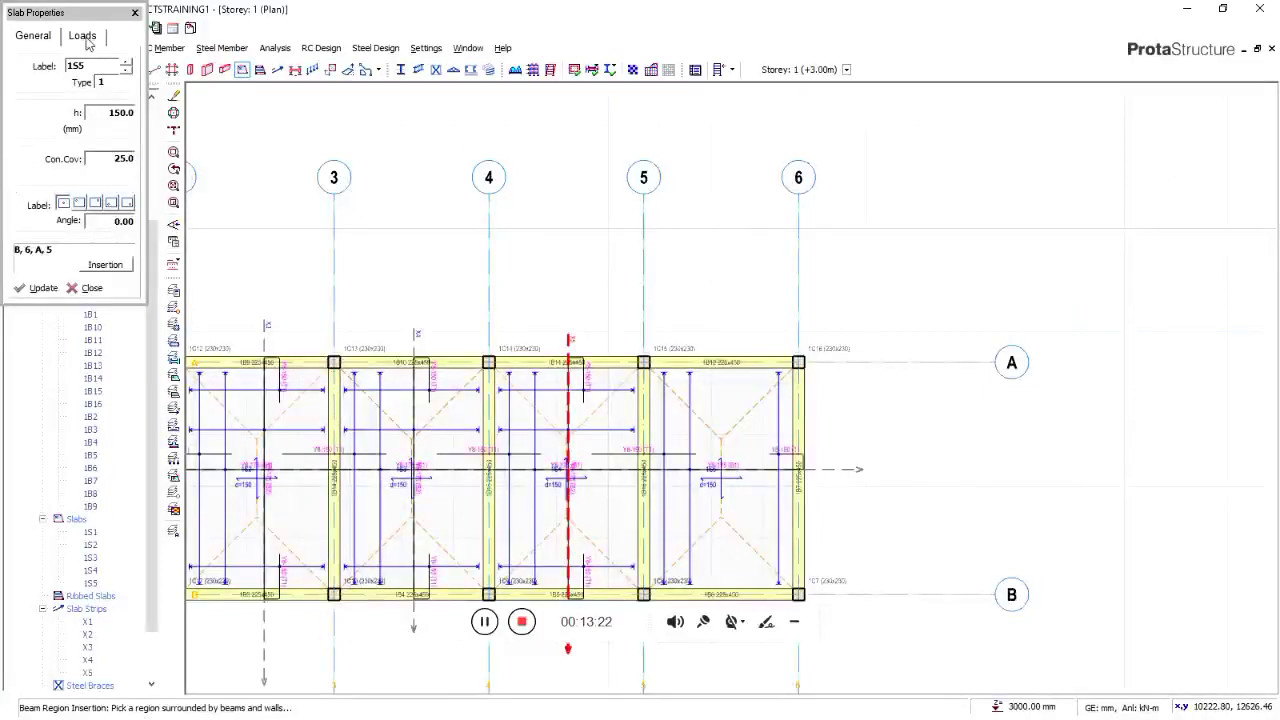
{"action": "left_click", "coordinate": [113, 88]}
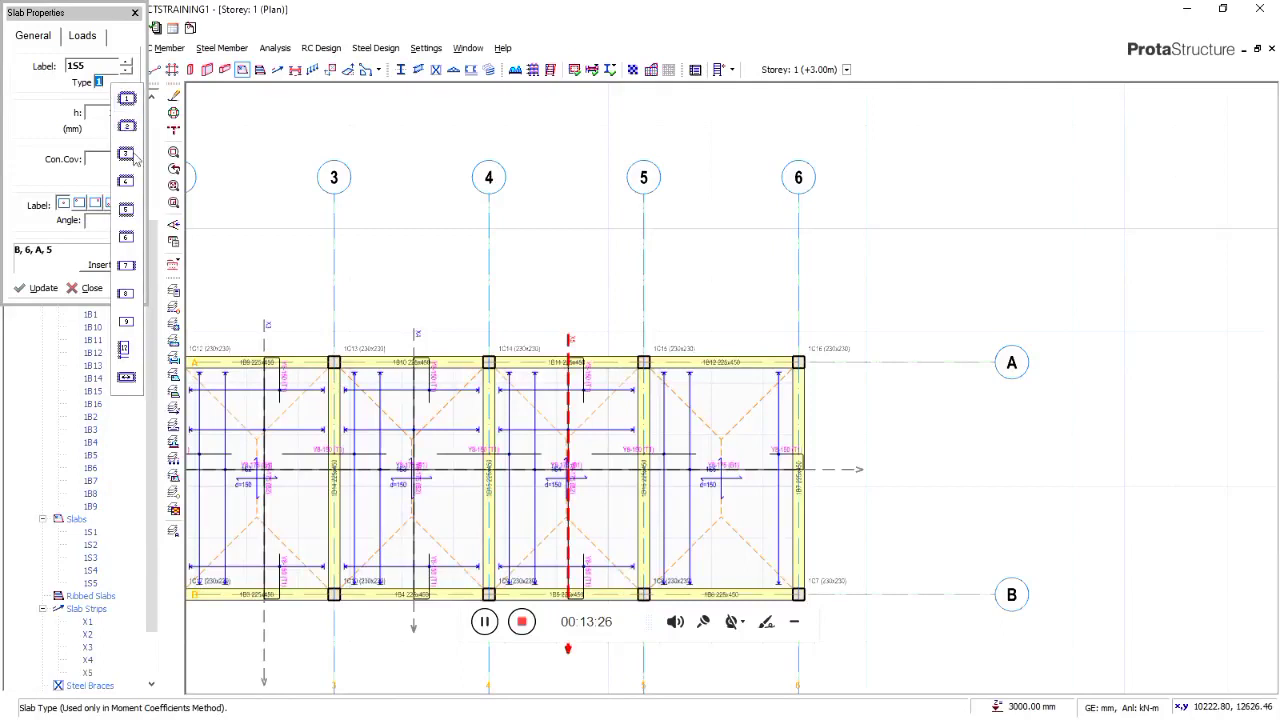
{"action": "left_click", "coordinate": [125, 352]}
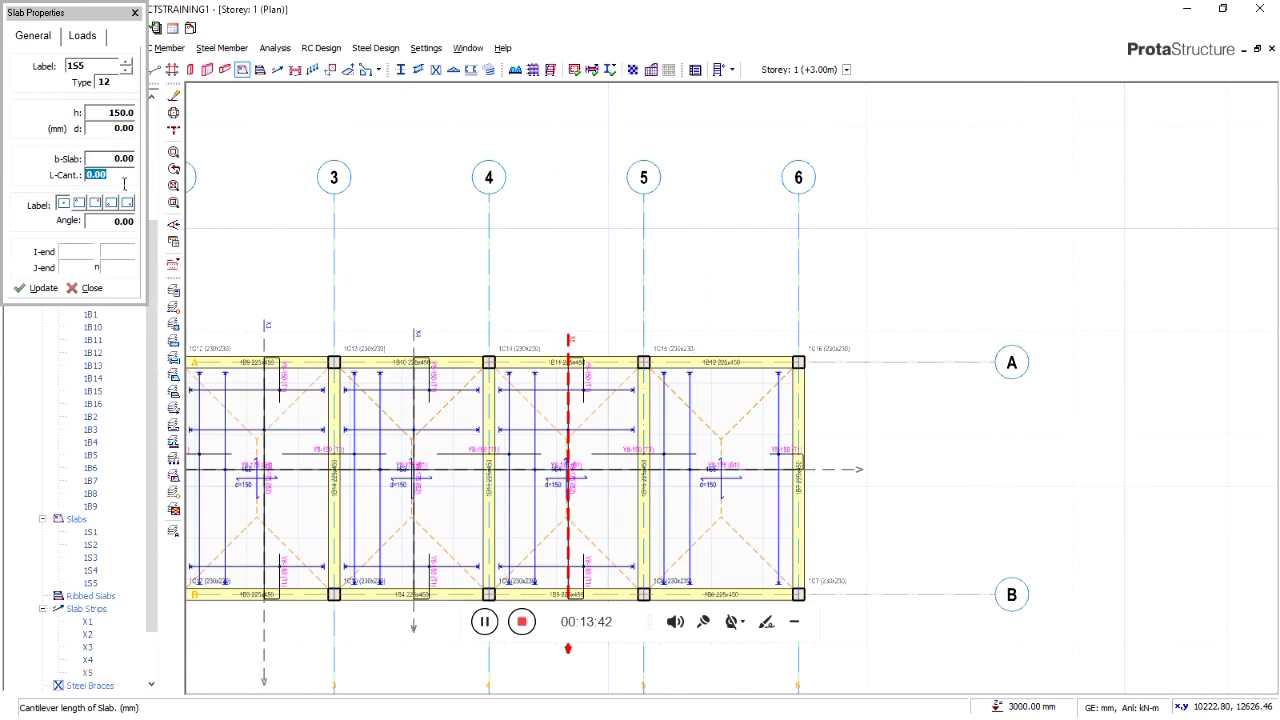
{"action": "left_click", "coordinate": [117, 178]}
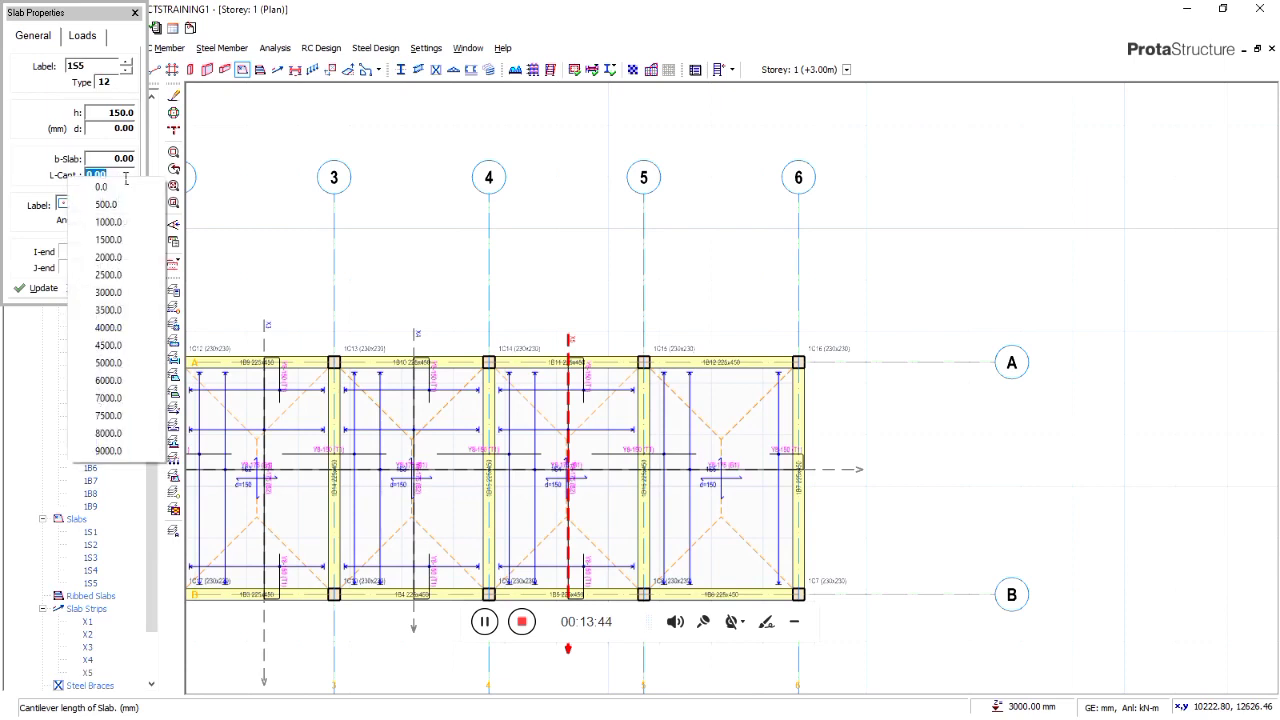
{"action": "left_click", "coordinate": [127, 179]}
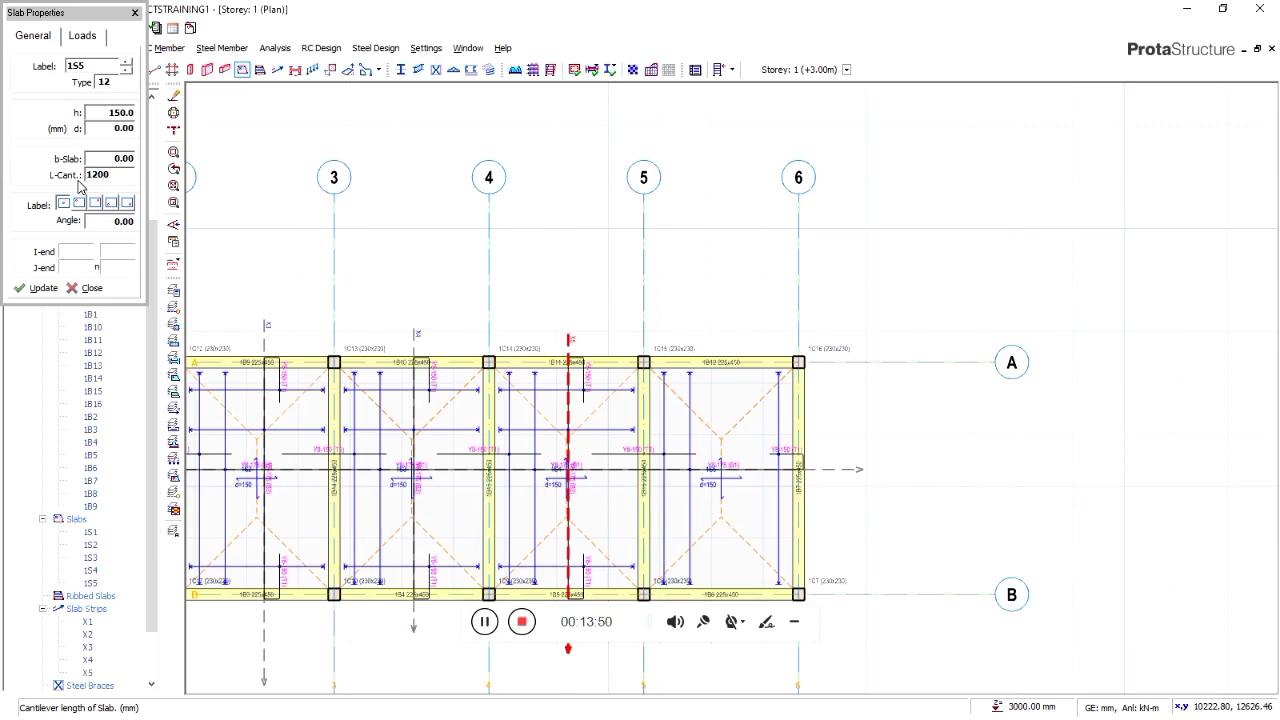
Check the cantilever slab's loads, try to apply the cantilever settings to the existing slab and dismiss the warning
{"action": "left_click", "coordinate": [99, 40]}
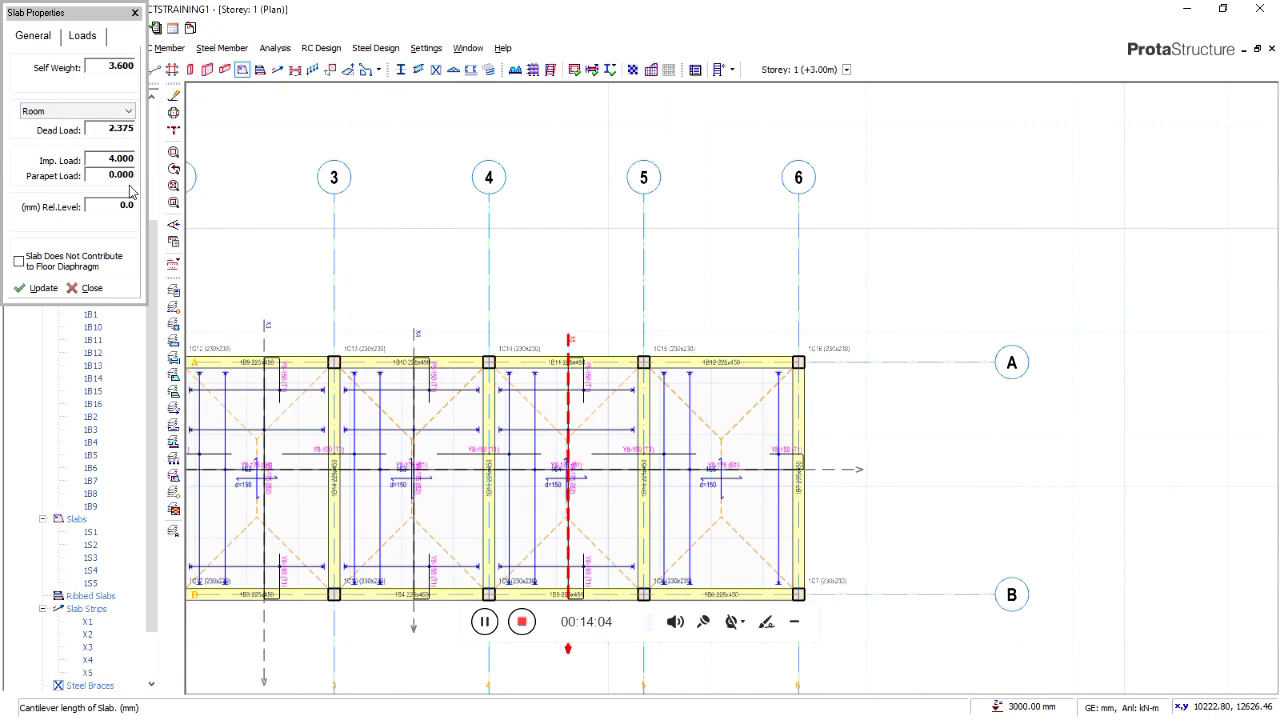
{"action": "left_click", "coordinate": [44, 288]}
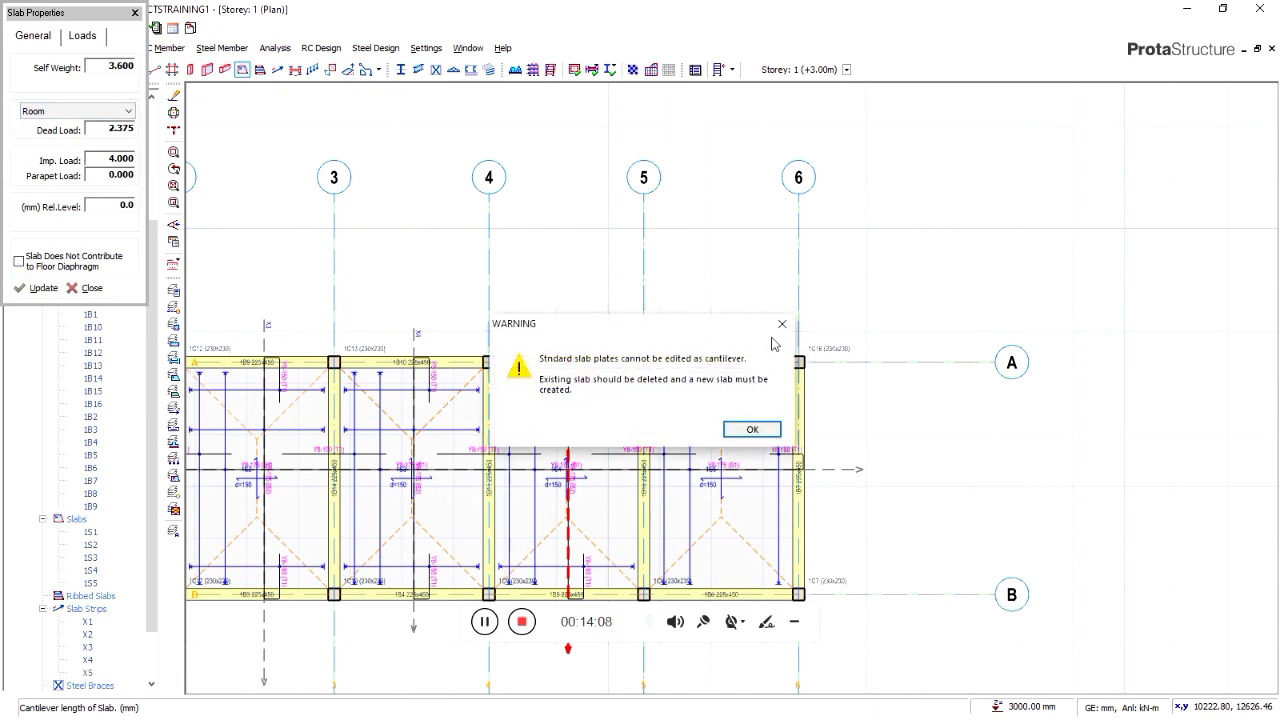
{"action": "left_click", "coordinate": [781, 324]}
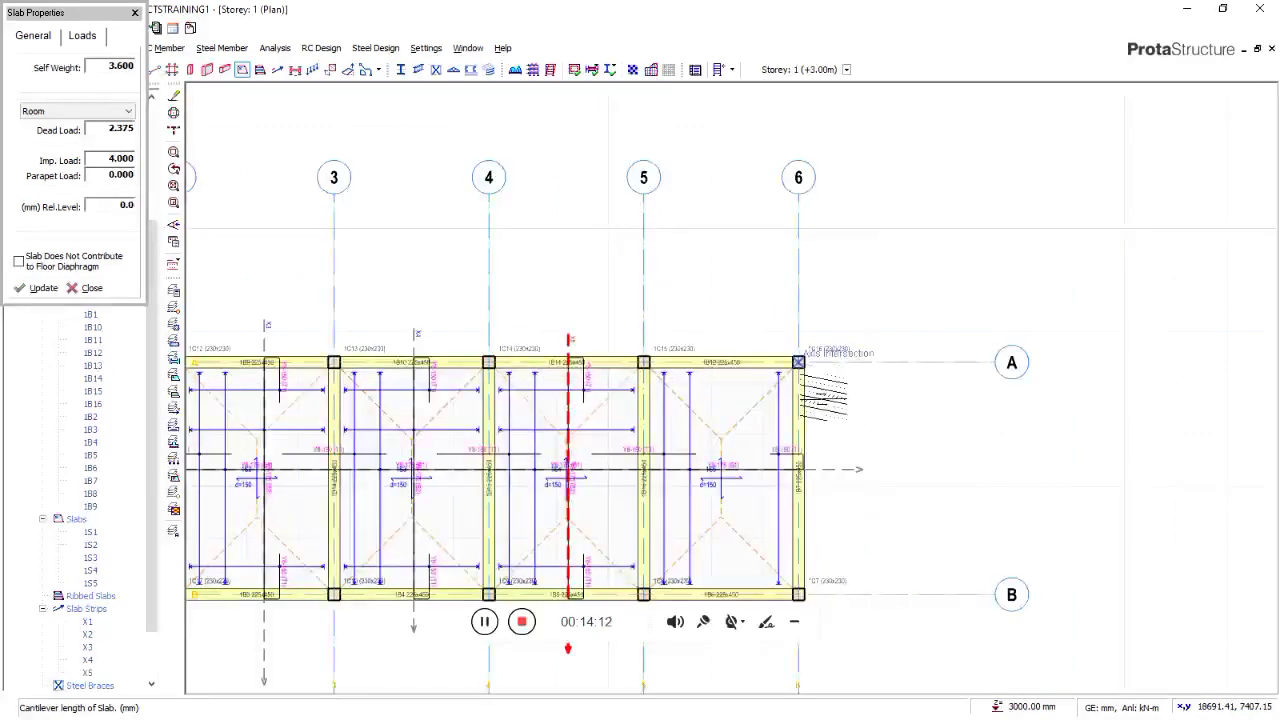
Insert a cantilever slab outside axis 6 between axes A and B, and another outside axis A between axes 5 and 6
{"action": "left_click", "coordinate": [798, 594]}
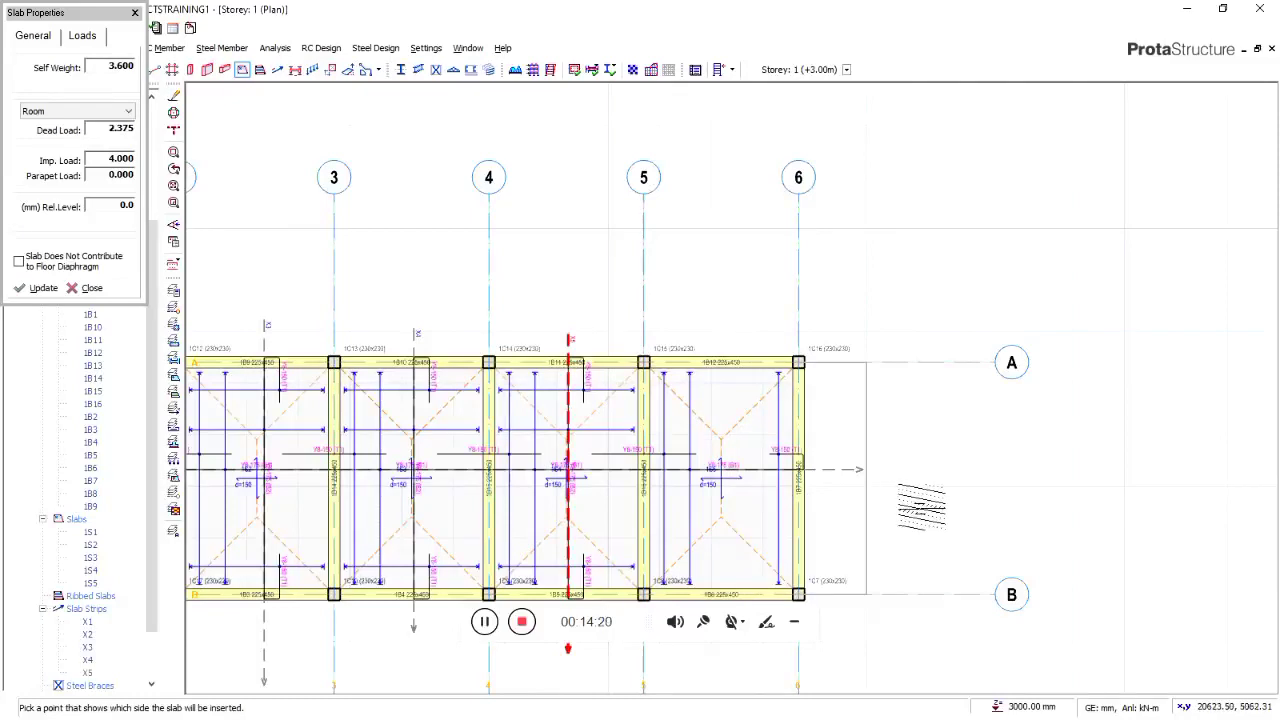
{"action": "left_click", "coordinate": [921, 507]}
{"action": "scroll", "coordinate": [885, 480], "scroll_direction": "up", "scroll_amount": 3}
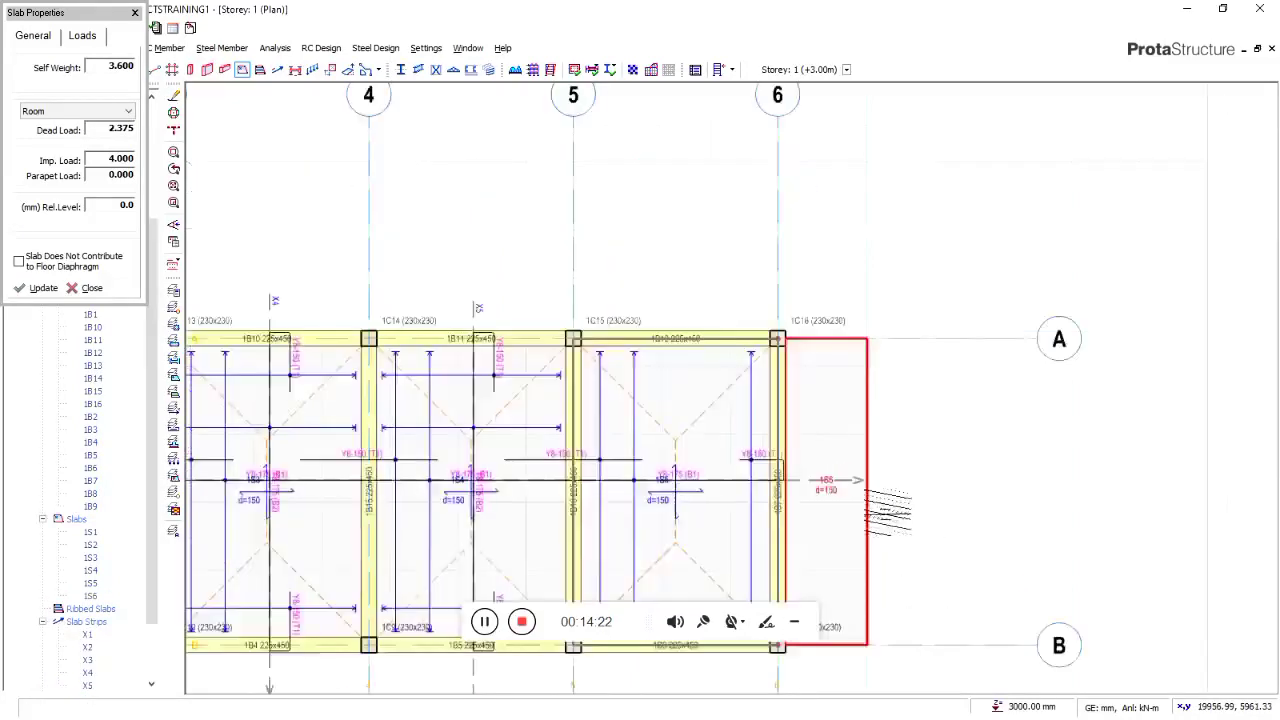
{"action": "scroll", "coordinate": [885, 490], "scroll_direction": "down", "scroll_amount": 3}
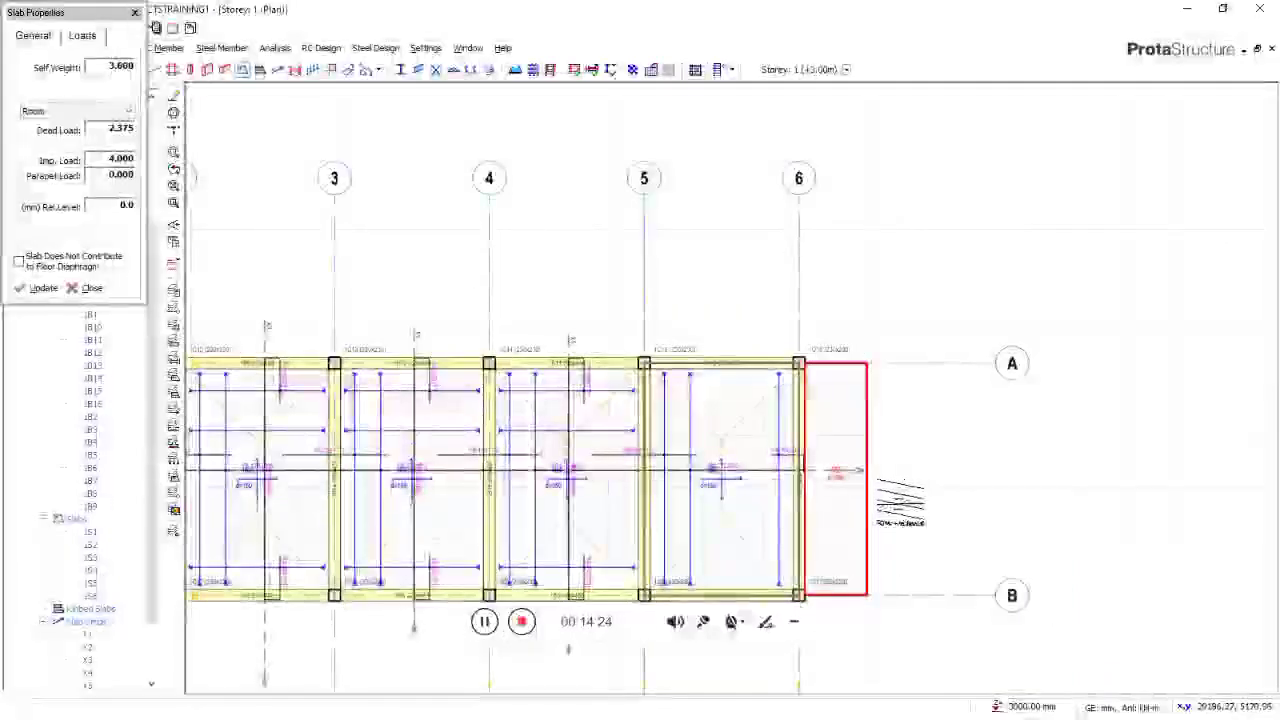
{"action": "scroll", "coordinate": [900, 507], "scroll_direction": "down", "scroll_amount": 1}
{"action": "scroll", "coordinate": [897, 495], "scroll_direction": "up", "scroll_amount": 4}
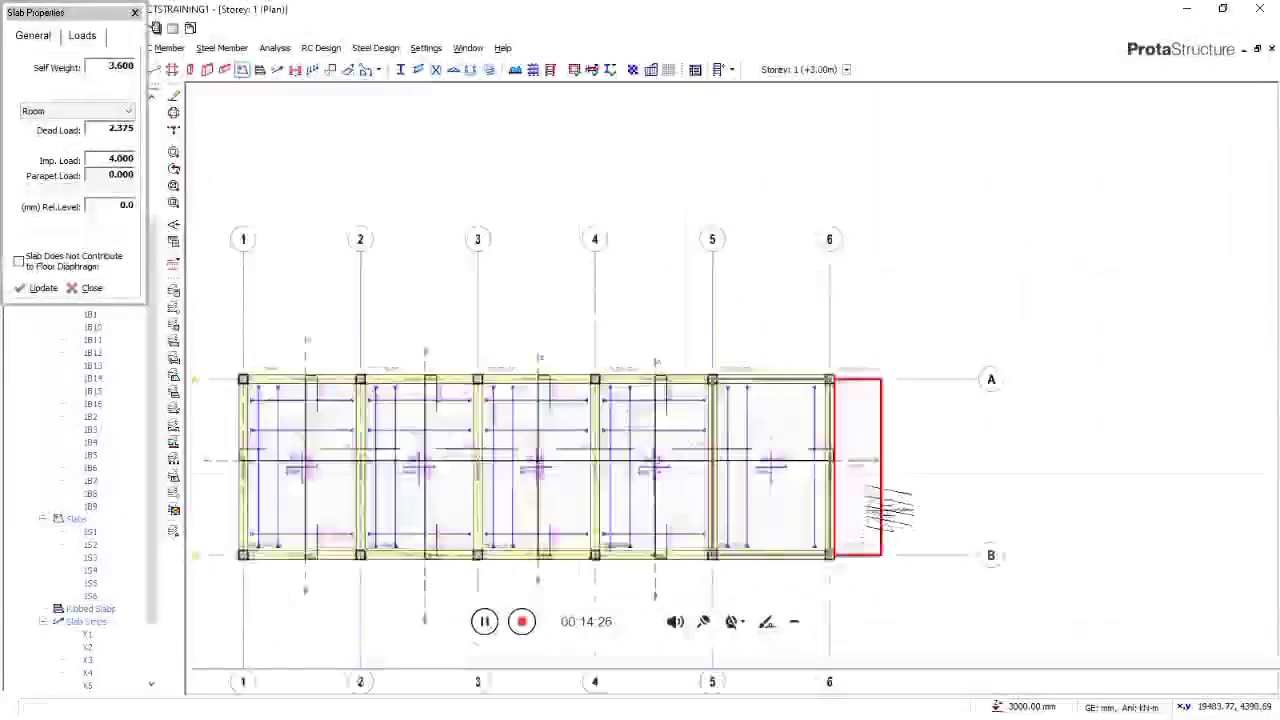
{"action": "scroll", "coordinate": [897, 490], "scroll_direction": "down", "scroll_amount": 2}
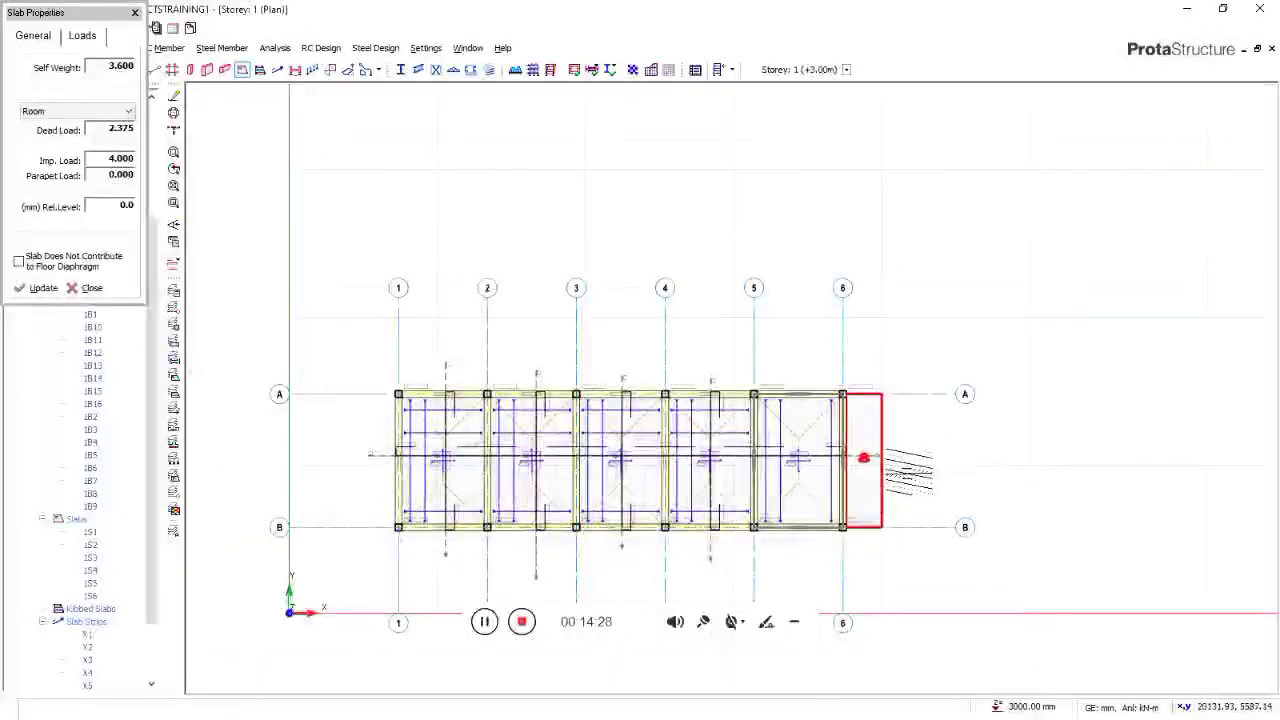
{"action": "scroll", "coordinate": [820, 410], "scroll_direction": "up", "scroll_amount": 3}
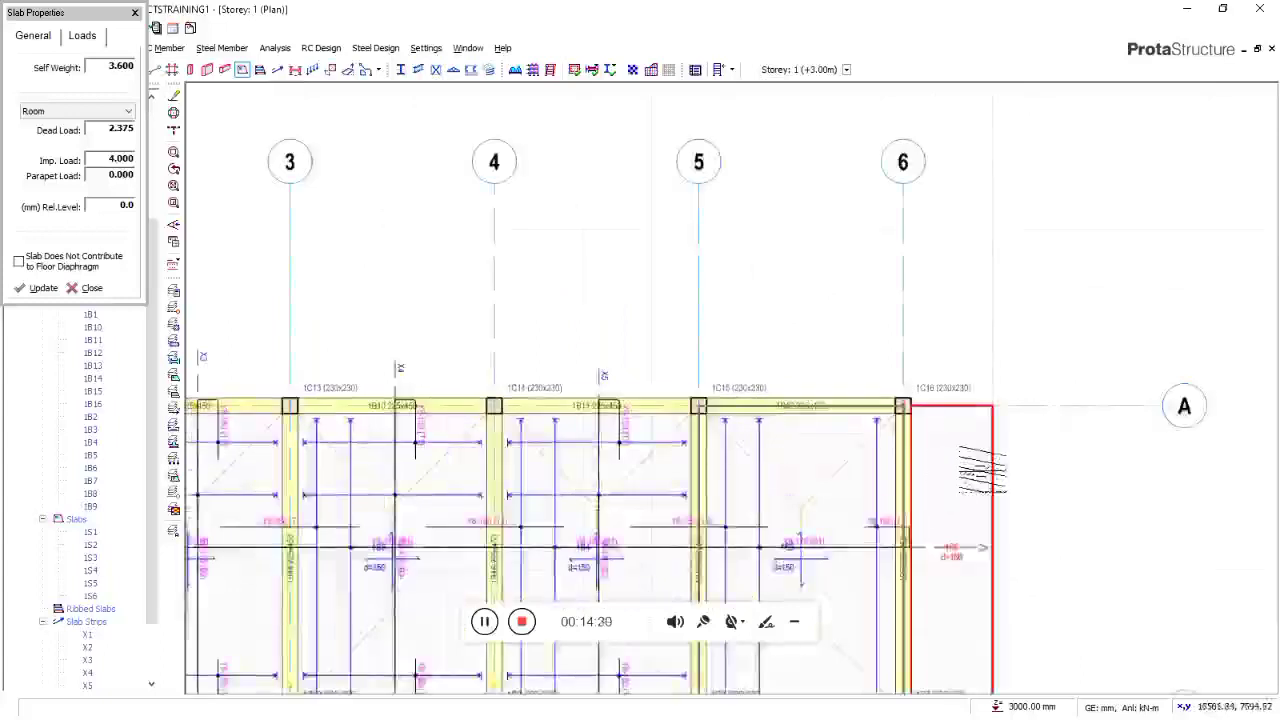
{"action": "scroll", "coordinate": [820, 410], "scroll_direction": "down", "scroll_amount": 2}
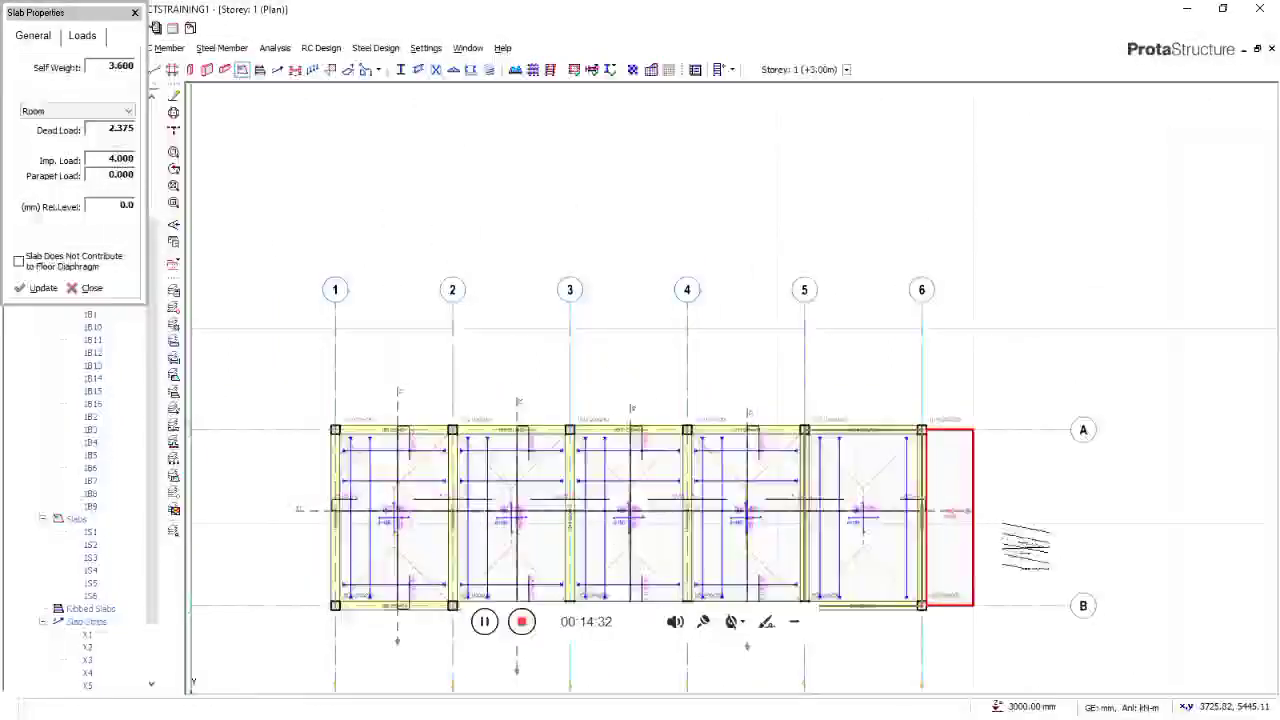
{"action": "scroll", "coordinate": [925, 430], "scroll_direction": "up", "scroll_amount": 3}
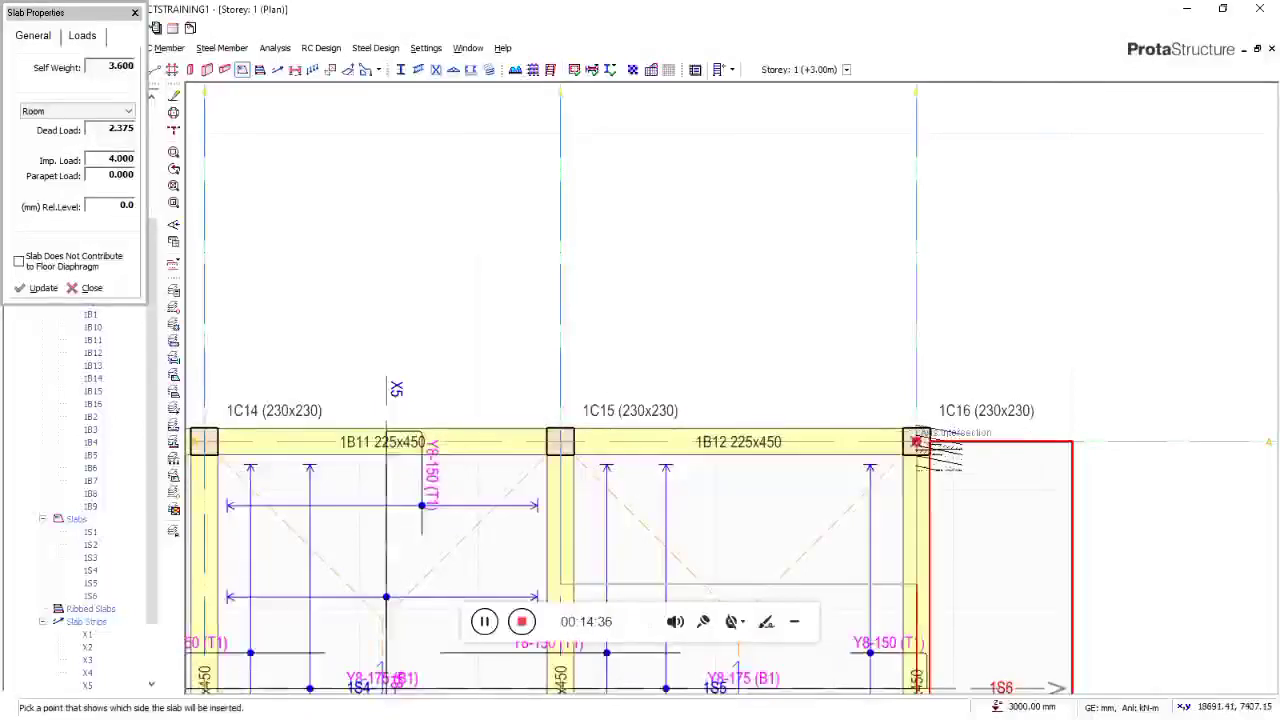
{"action": "left_click", "coordinate": [925, 385]}
{"action": "scroll", "coordinate": [1150, 400], "scroll_direction": "down", "scroll_amount": 3}
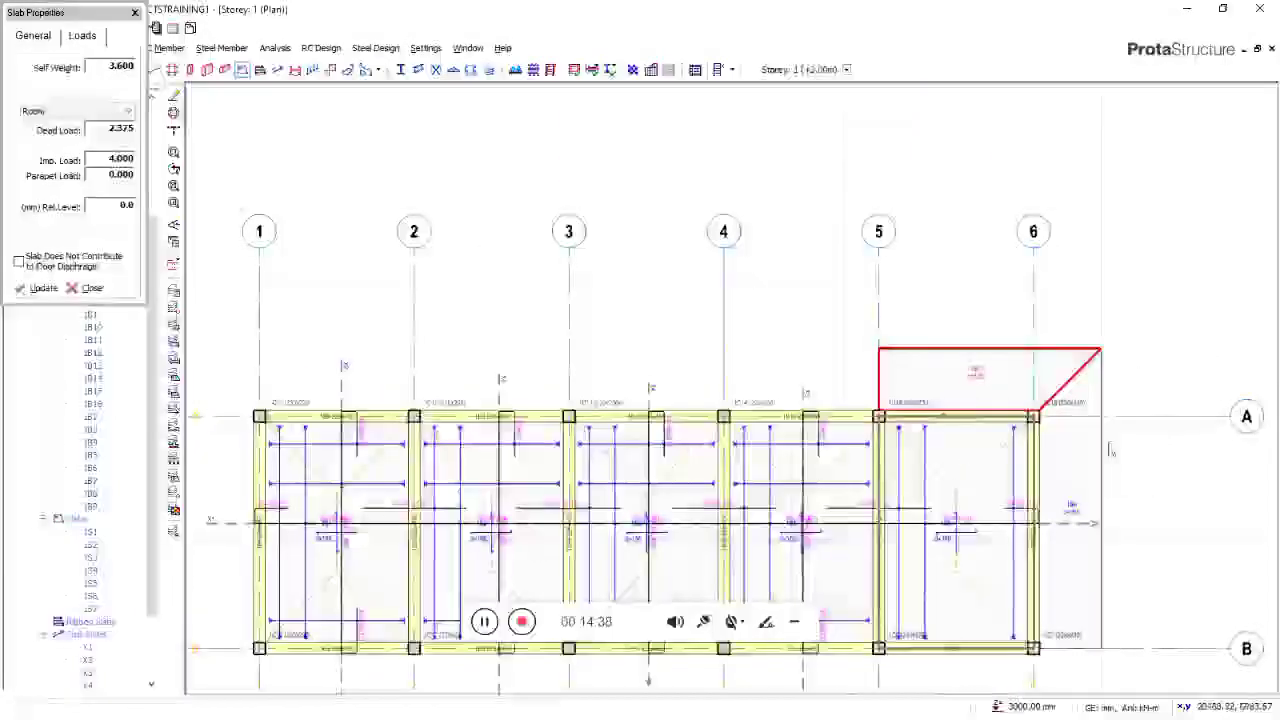
Delete the two cantilever slabs outside axis 6 and outside axis A
{"action": "left_click", "coordinate": [1076, 508]}
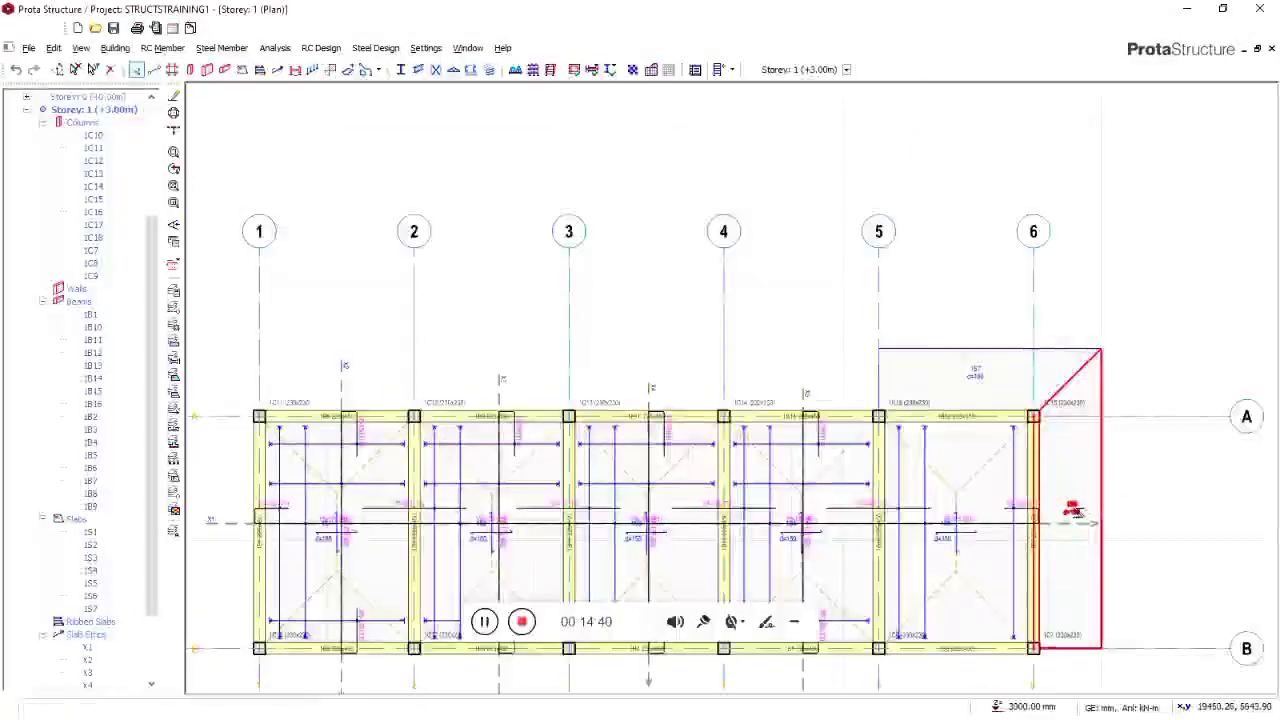
{"action": "key", "text": "Delete"}
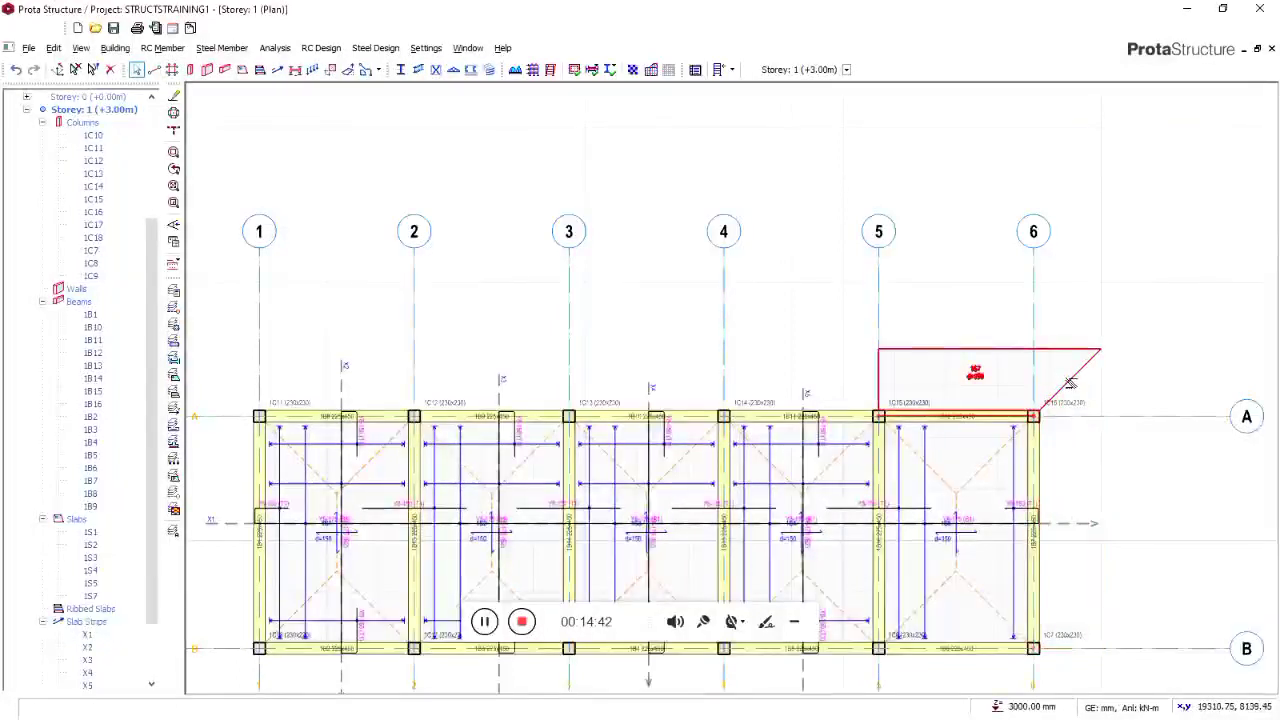
{"action": "key", "text": "Delete"}
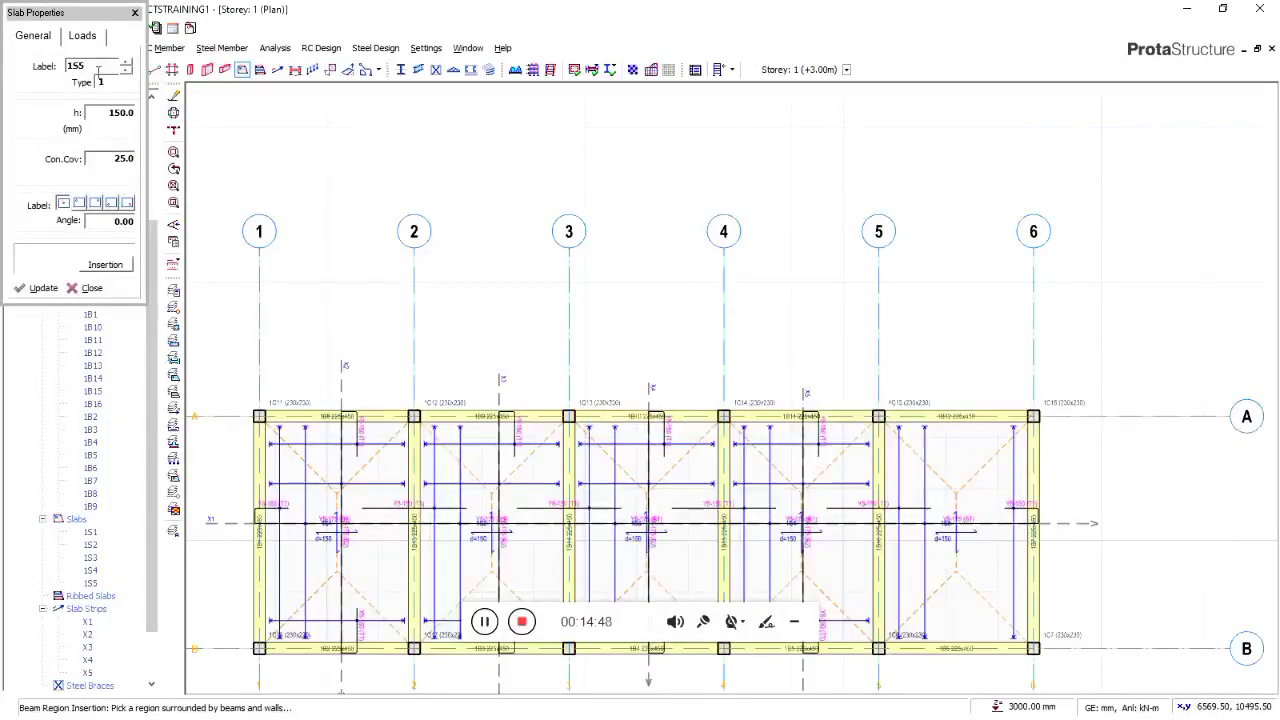
Set a new slab to cantilever type 12 with a 1200 mm cantilever length and insert it outside axis A between axes 5 and 6
{"action": "left_click", "coordinate": [115, 91]}
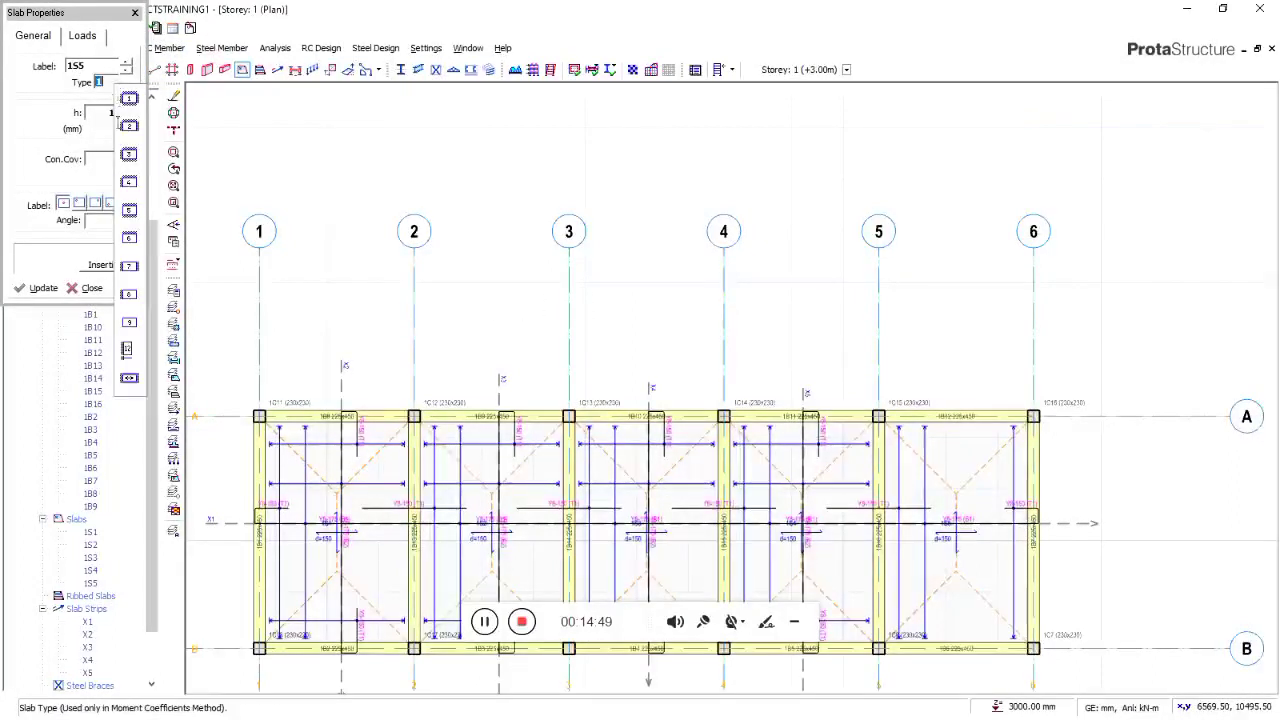
{"action": "left_click", "coordinate": [128, 355]}
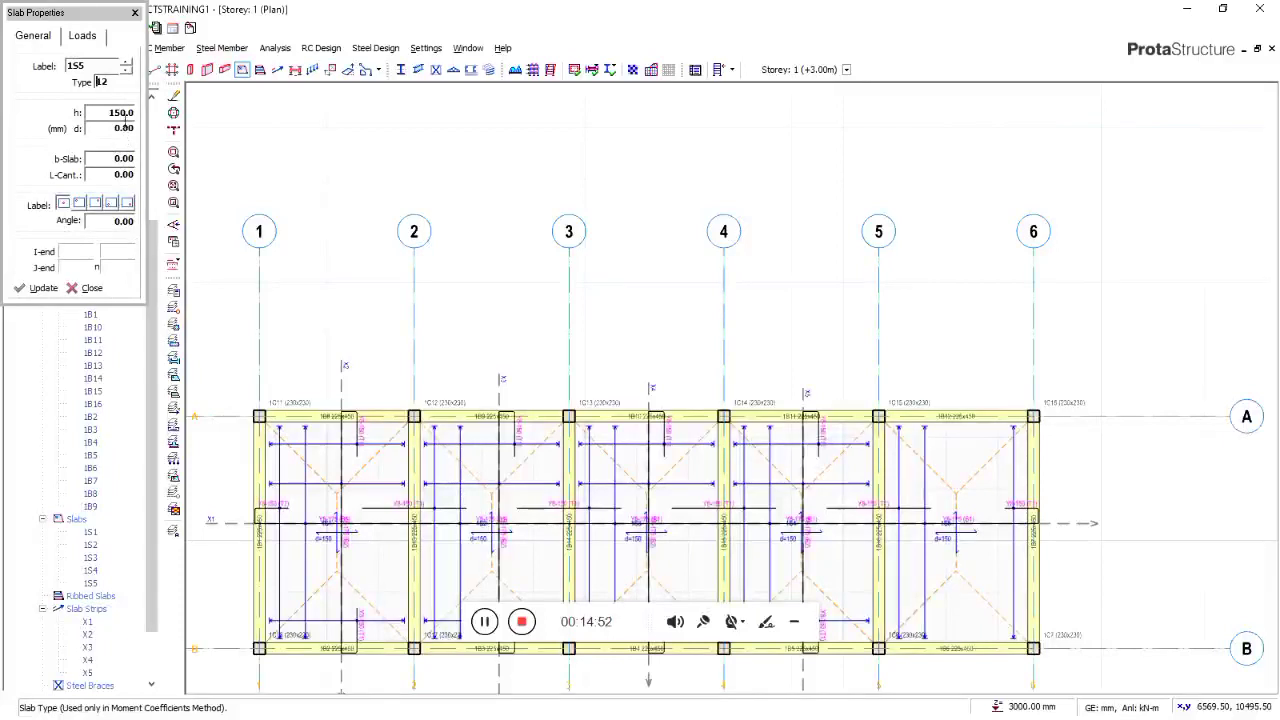
{"action": "left_click", "coordinate": [134, 160]}
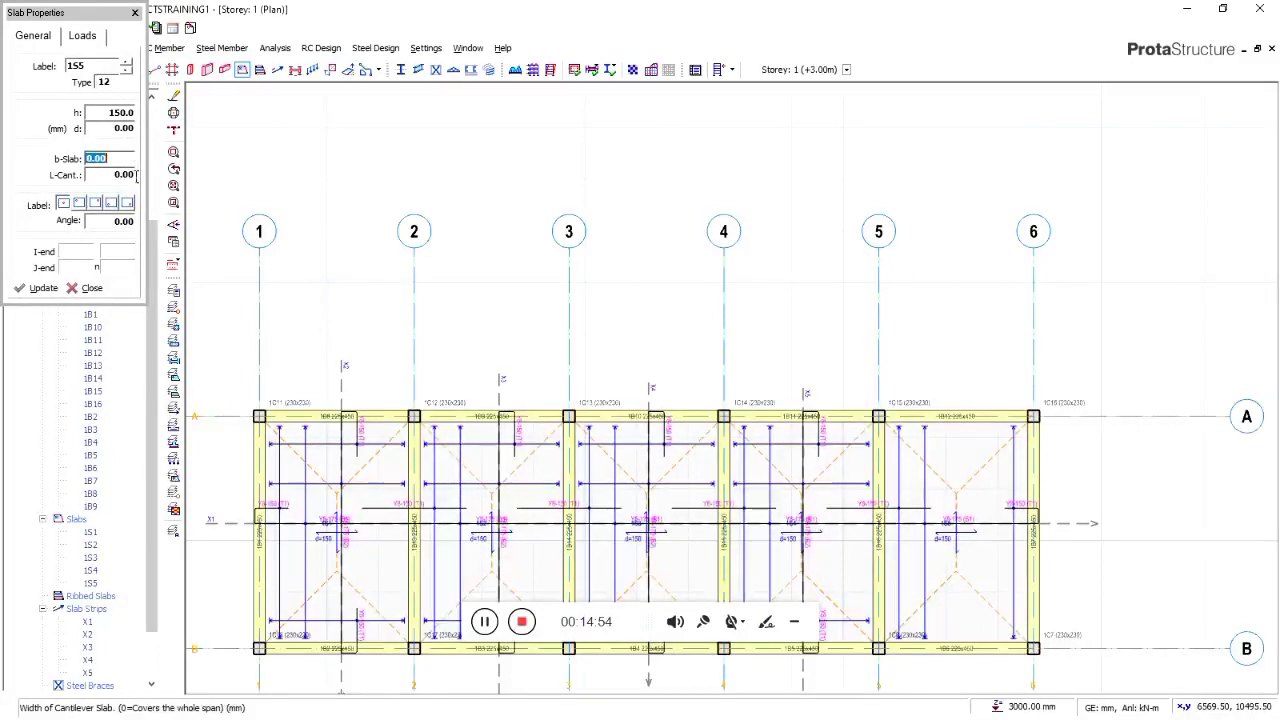
{"action": "left_click", "coordinate": [136, 176]}
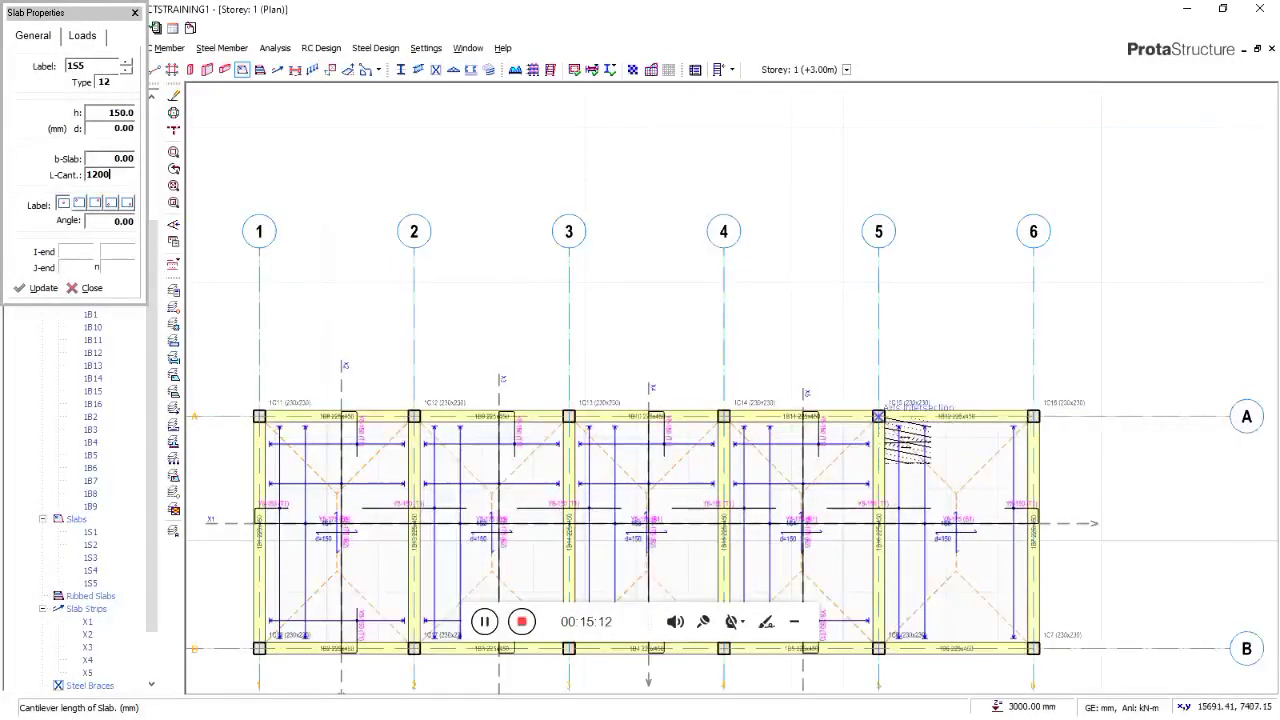
{"action": "left_click", "coordinate": [878, 416]}
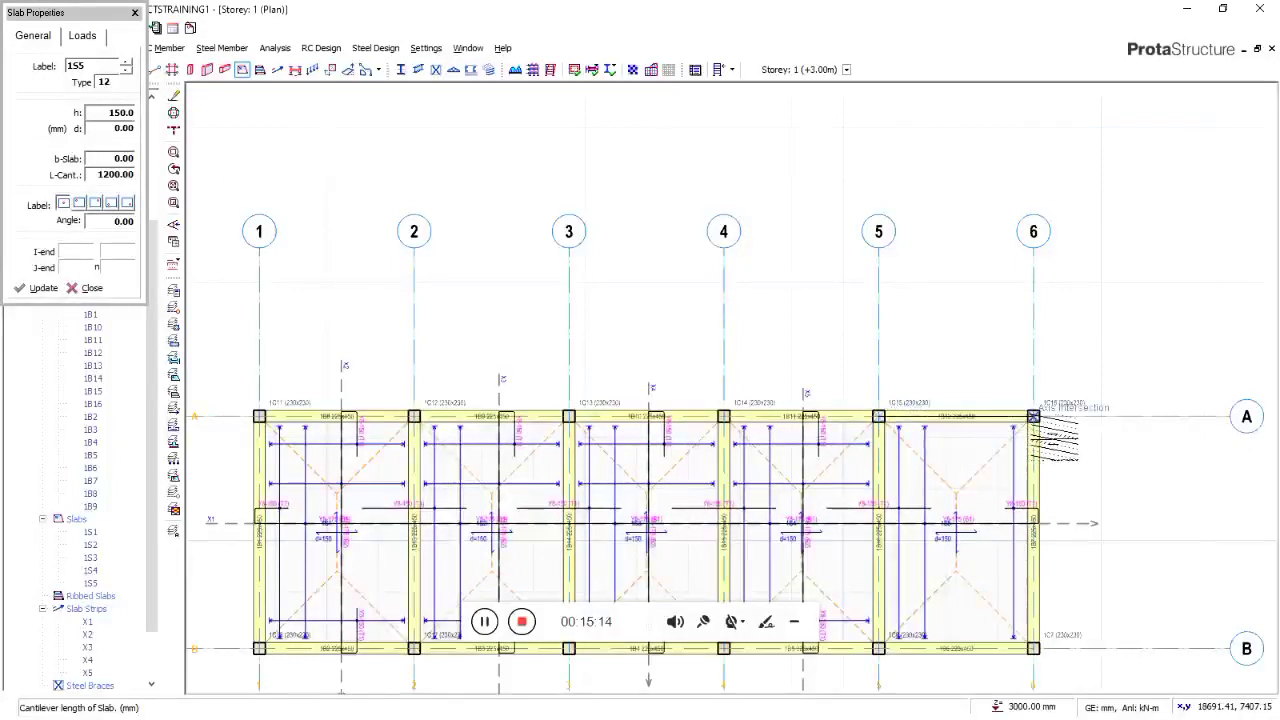
{"action": "left_click", "coordinate": [1033, 416]}
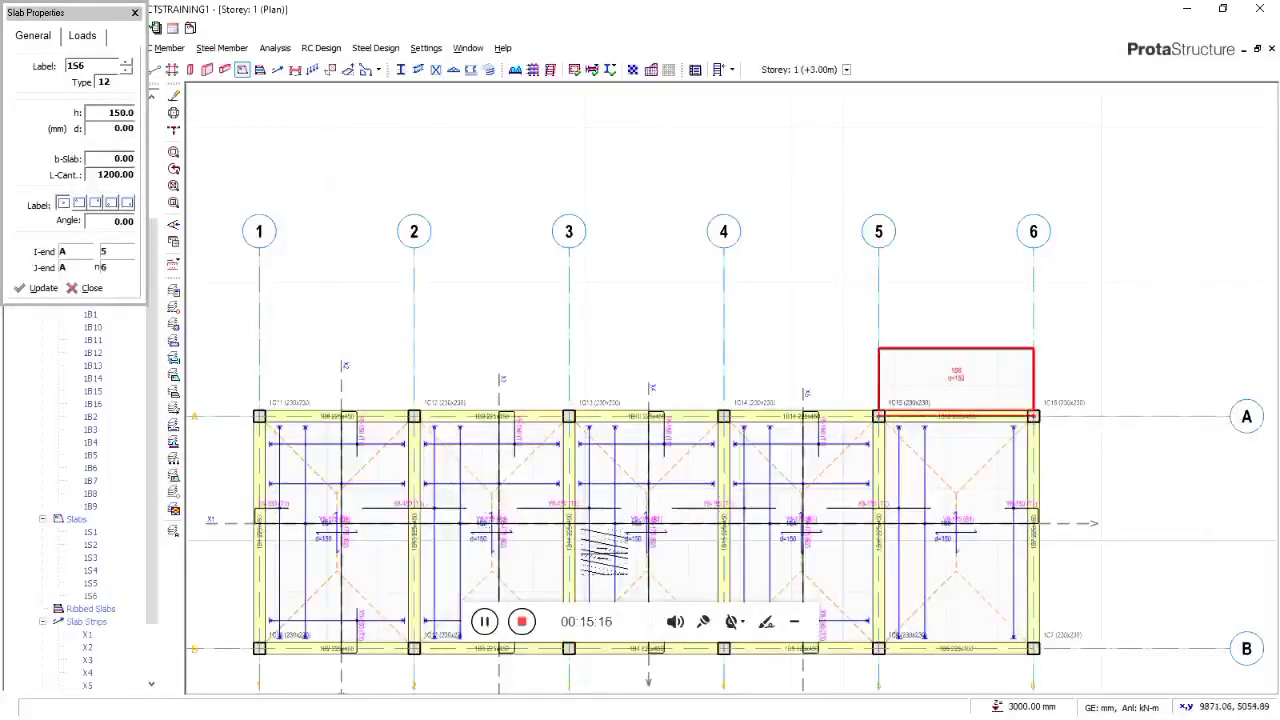
Insert an analytical X-direction slab strip between axes 5 and 6, running from below axis B through the cantilever slab
{"action": "middle_click_drag", "start_coordinate": [580, 533], "coordinate": [570, 447]}
{"action": "scroll", "coordinate": [566, 471], "scroll_direction": "down", "scroll_amount": 2}
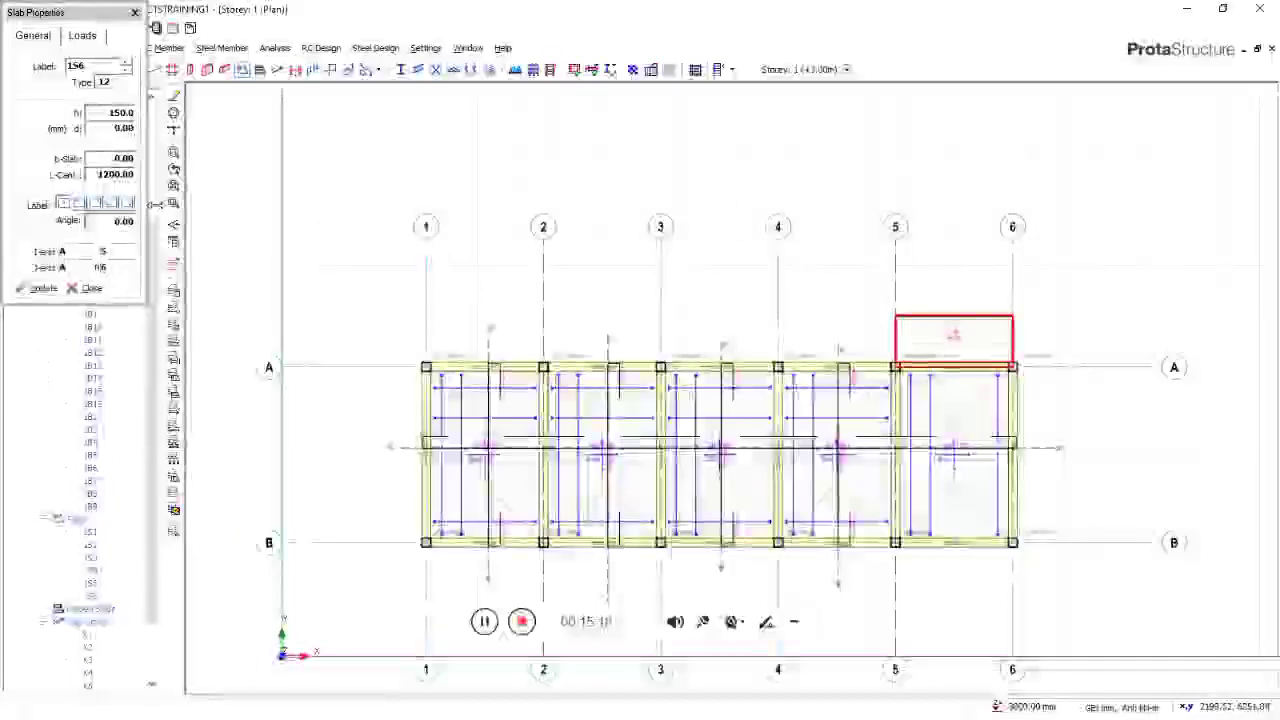
{"action": "left_click", "coordinate": [278, 72]}
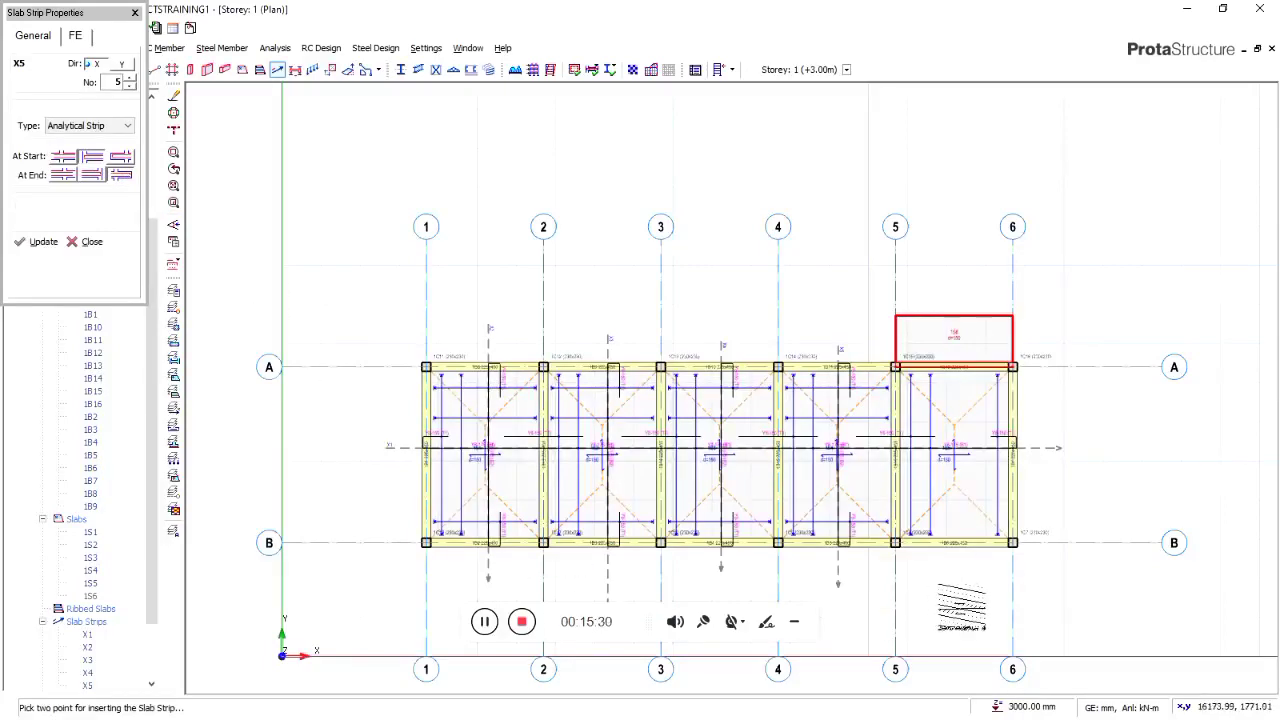
{"action": "left_click", "coordinate": [956, 580]}
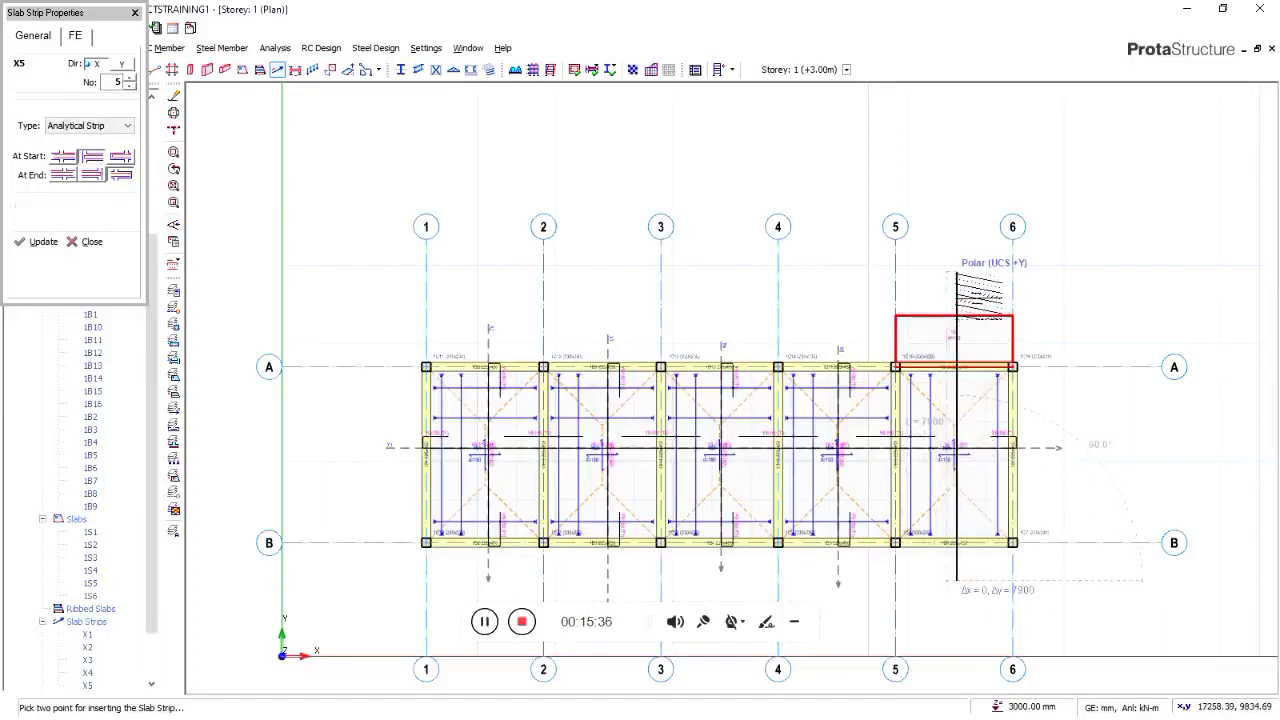
{"action": "left_click", "coordinate": [956, 272]}
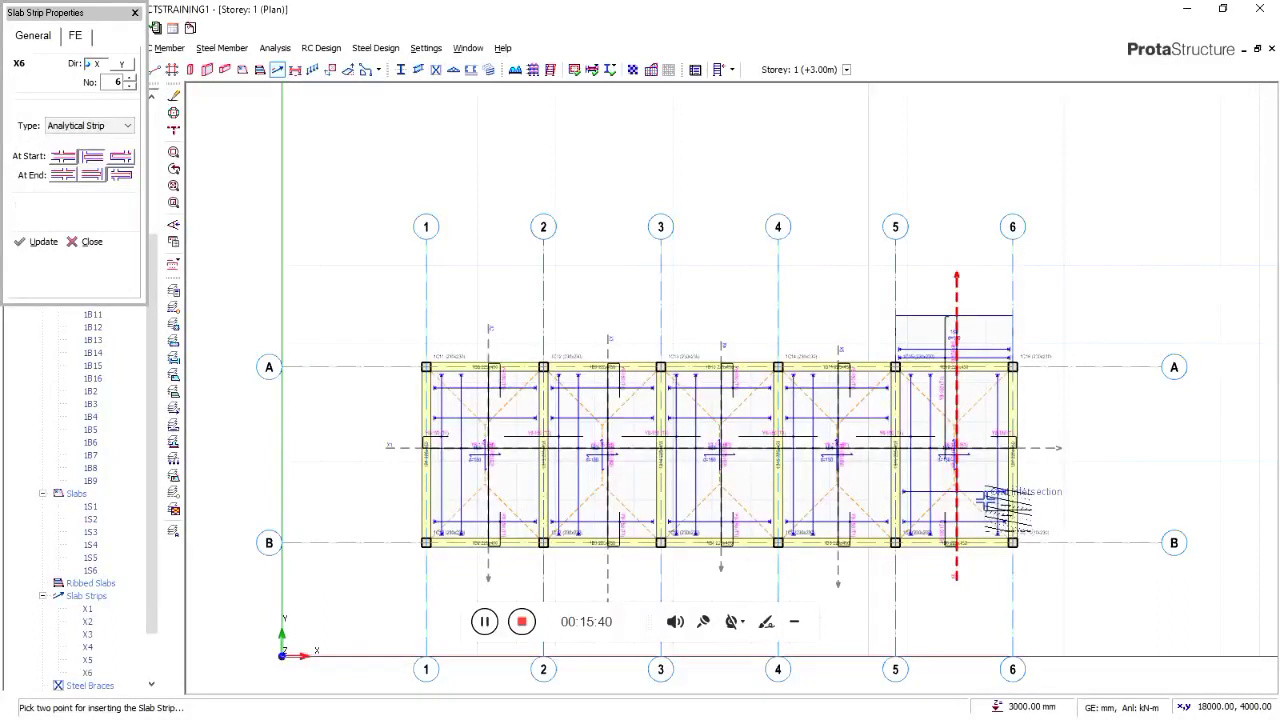
{"action": "left_click", "coordinate": [135, 14]}
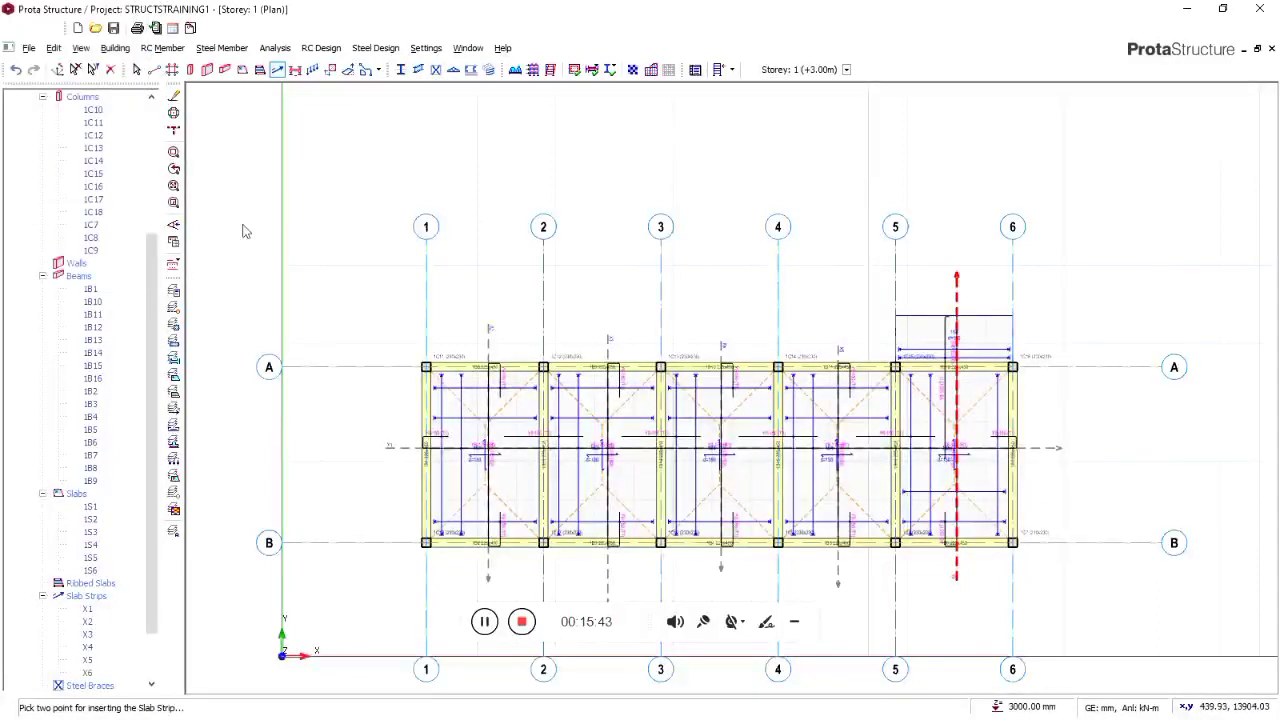
Define a wall load on the axis A beam between axes 2 and 3: unit weight 3.48 kN/m2, height 3 m, thickness 0.225 m
{"action": "left_click", "coordinate": [603, 368]}
{"action": "right_click", "coordinate": [603, 368]}
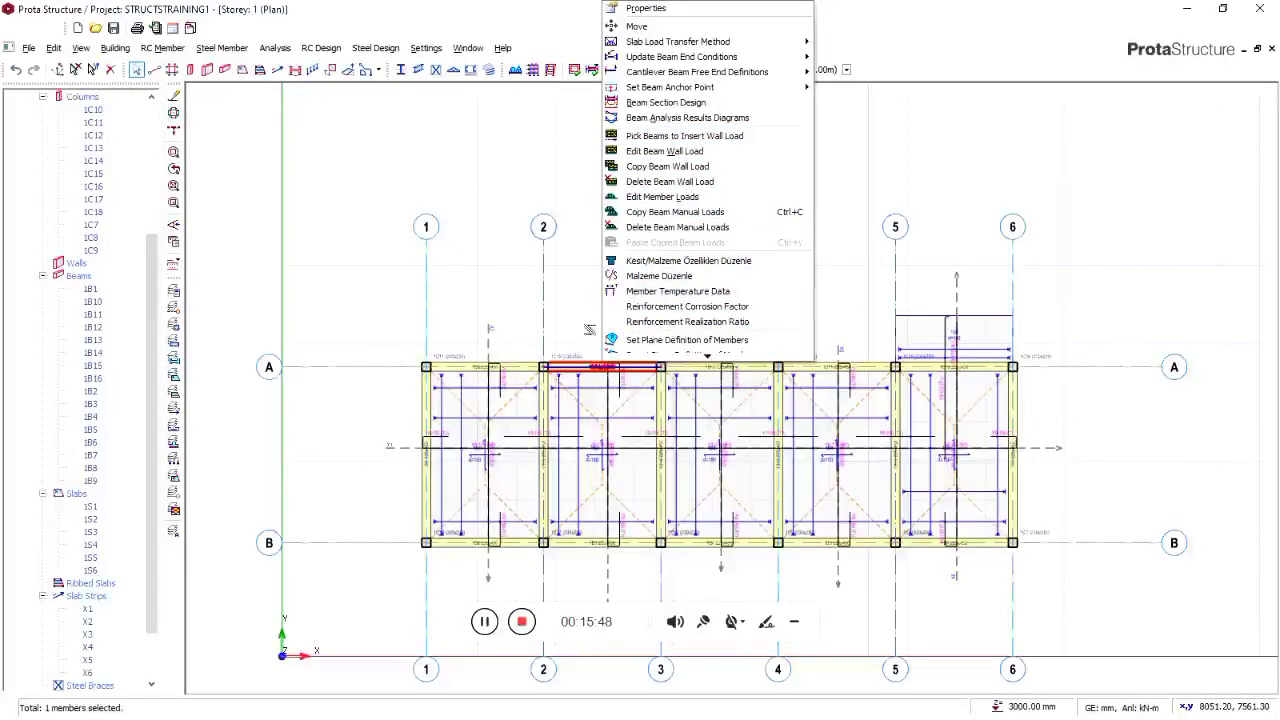
{"action": "left_click", "coordinate": [588, 323]}
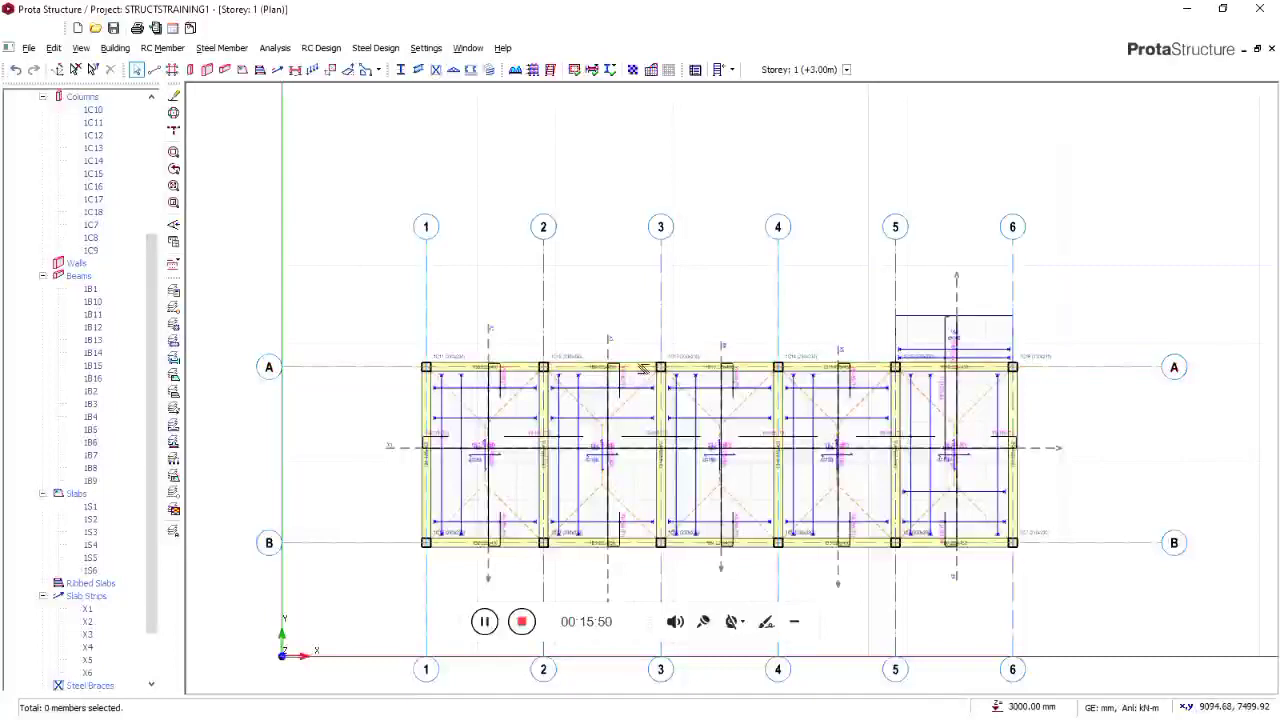
{"action": "left_click", "coordinate": [644, 367]}
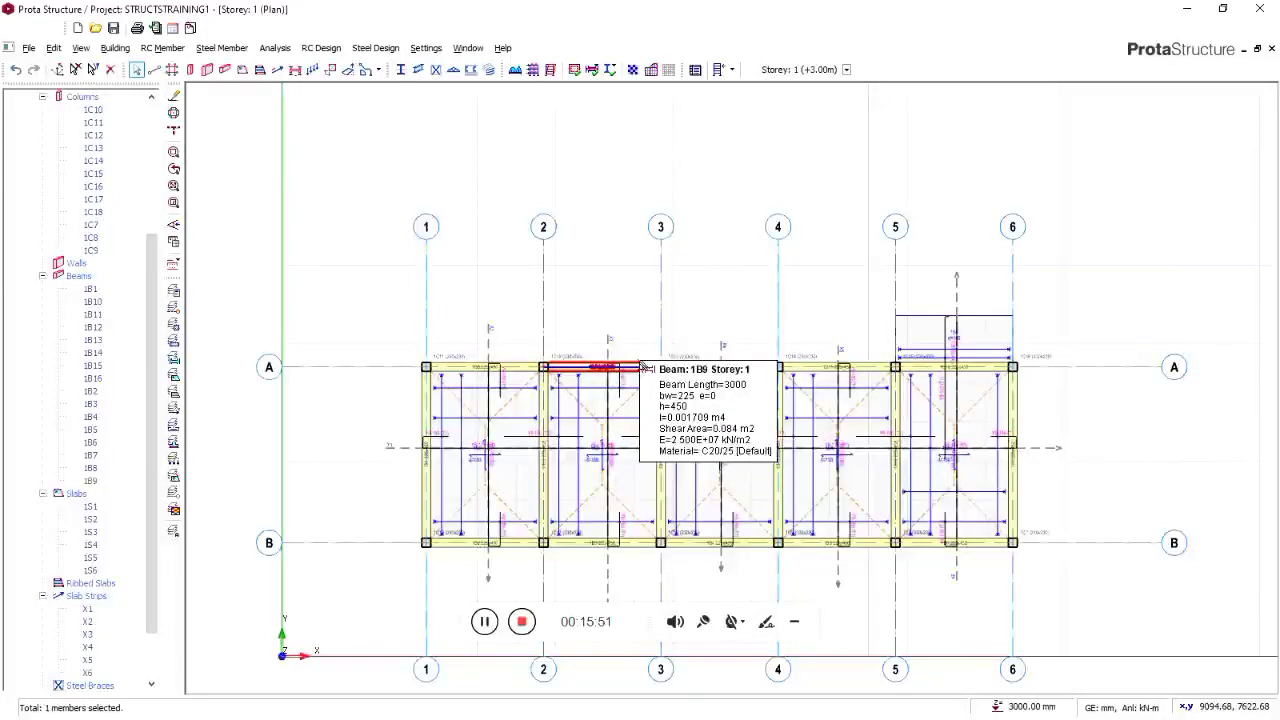
{"action": "right_click", "coordinate": [645, 365]}
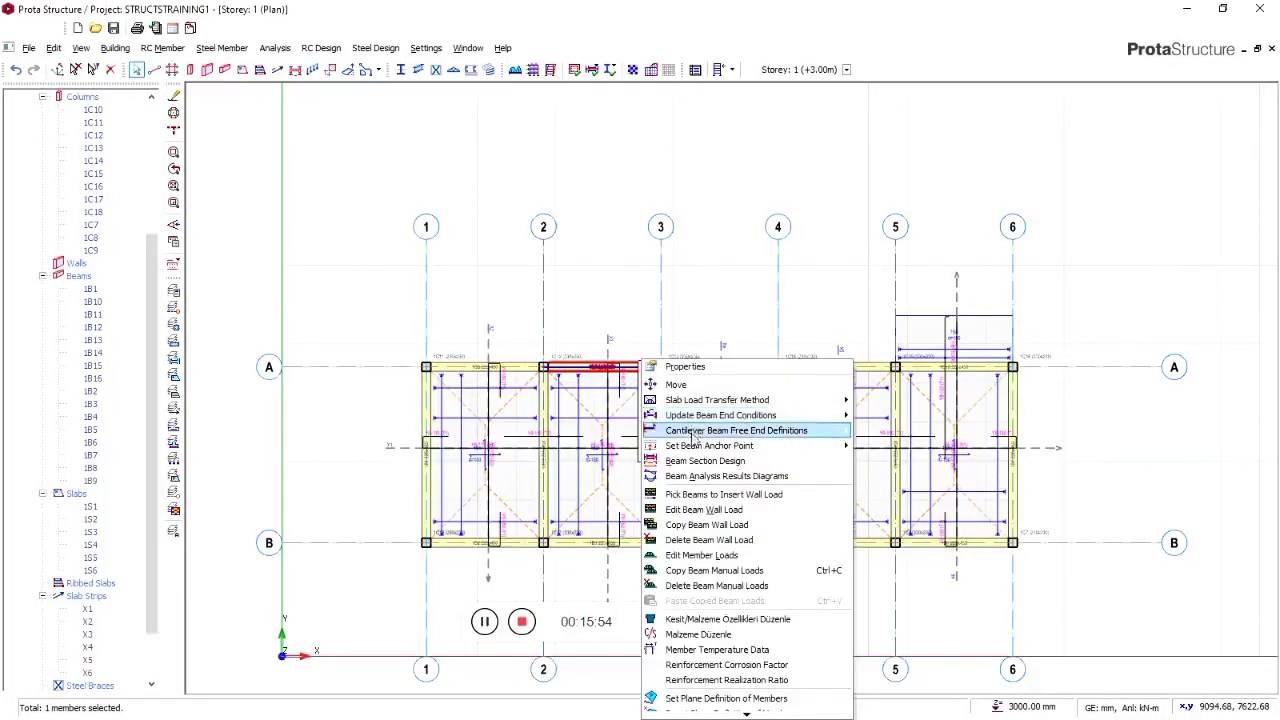
{"action": "left_click", "coordinate": [690, 513]}
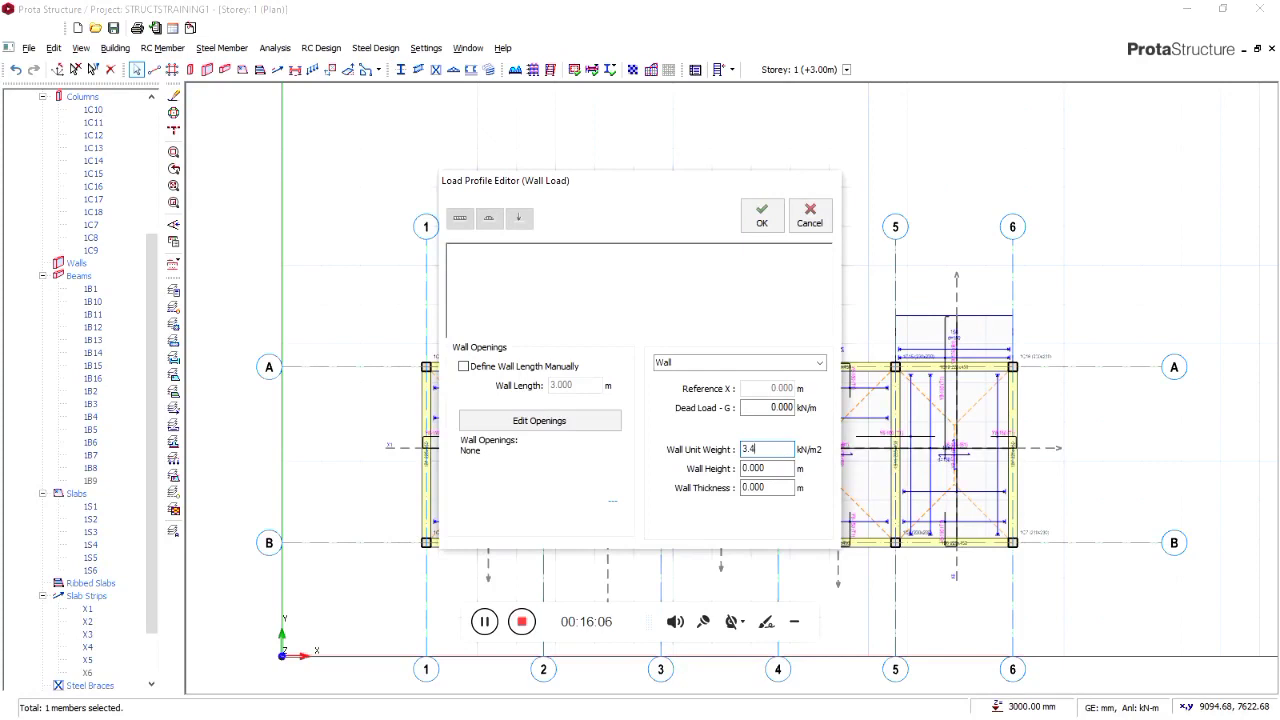
{"action": "left_click", "coordinate": [750, 486]}
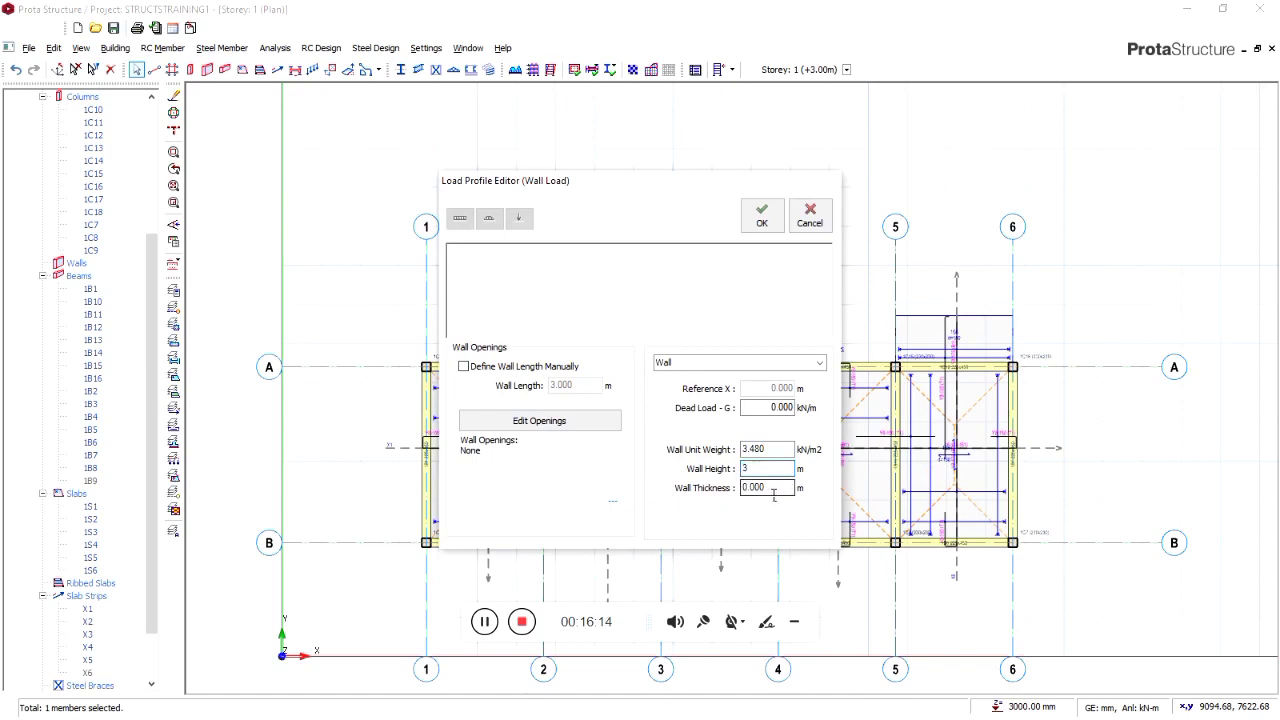
{"action": "left_click", "coordinate": [777, 494]}
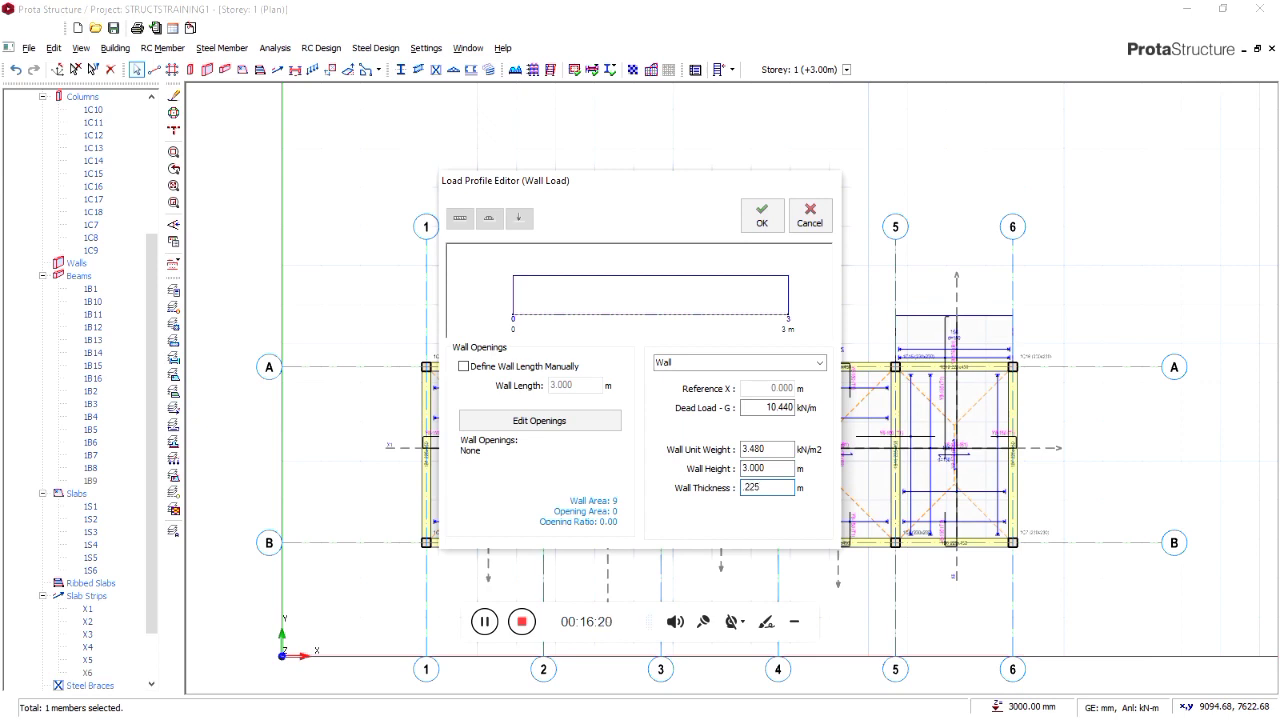
{"action": "left_click", "coordinate": [775, 449]}
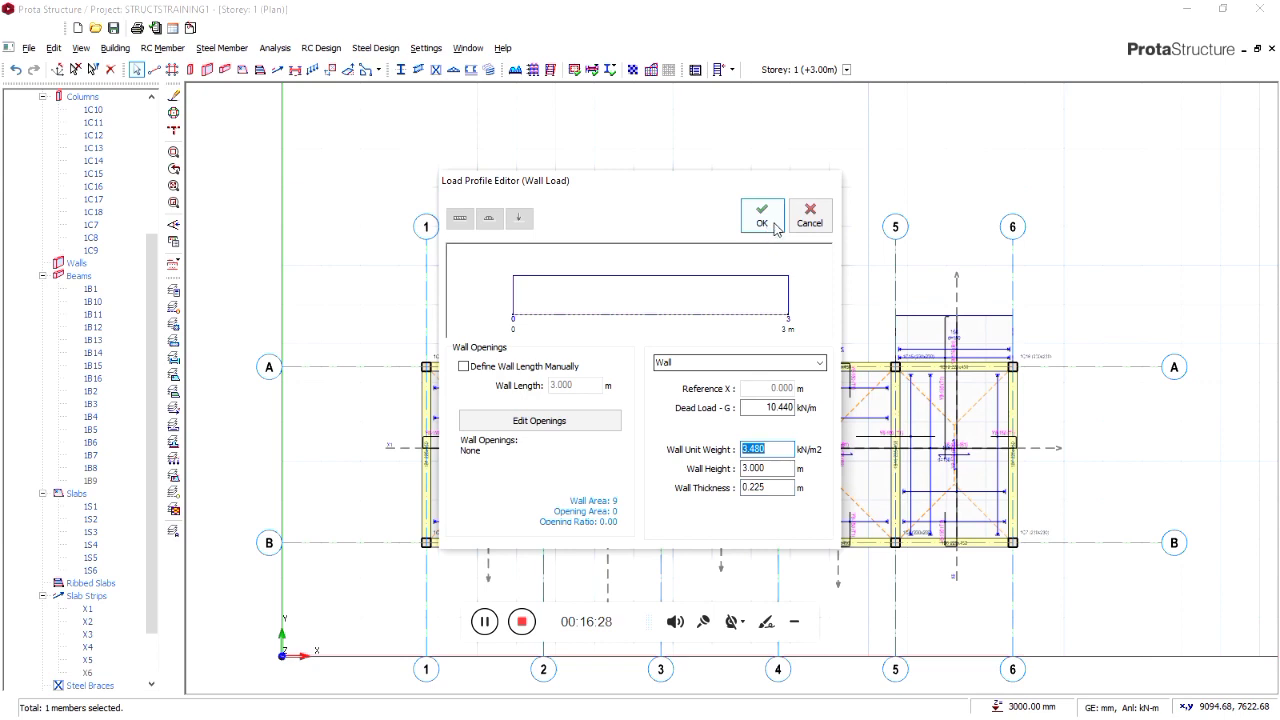
{"action": "double_click", "coordinate": [784, 410]}
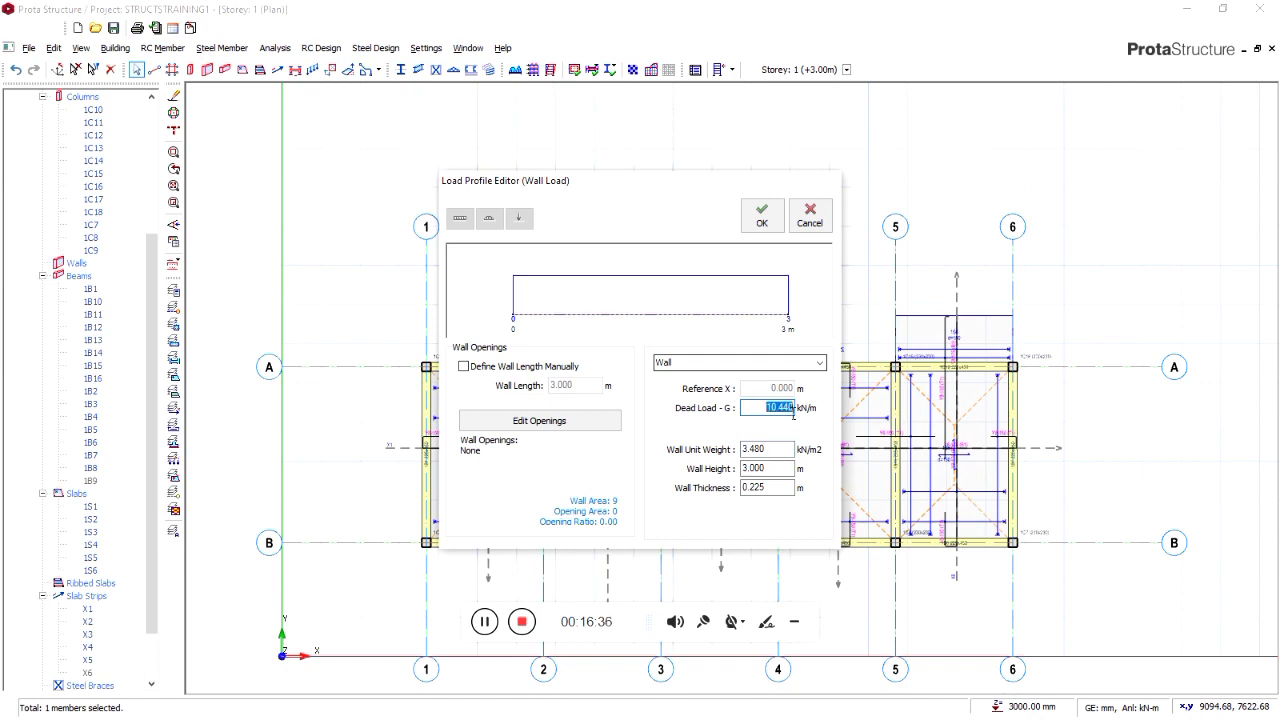
{"action": "left_click", "coordinate": [762, 212]}
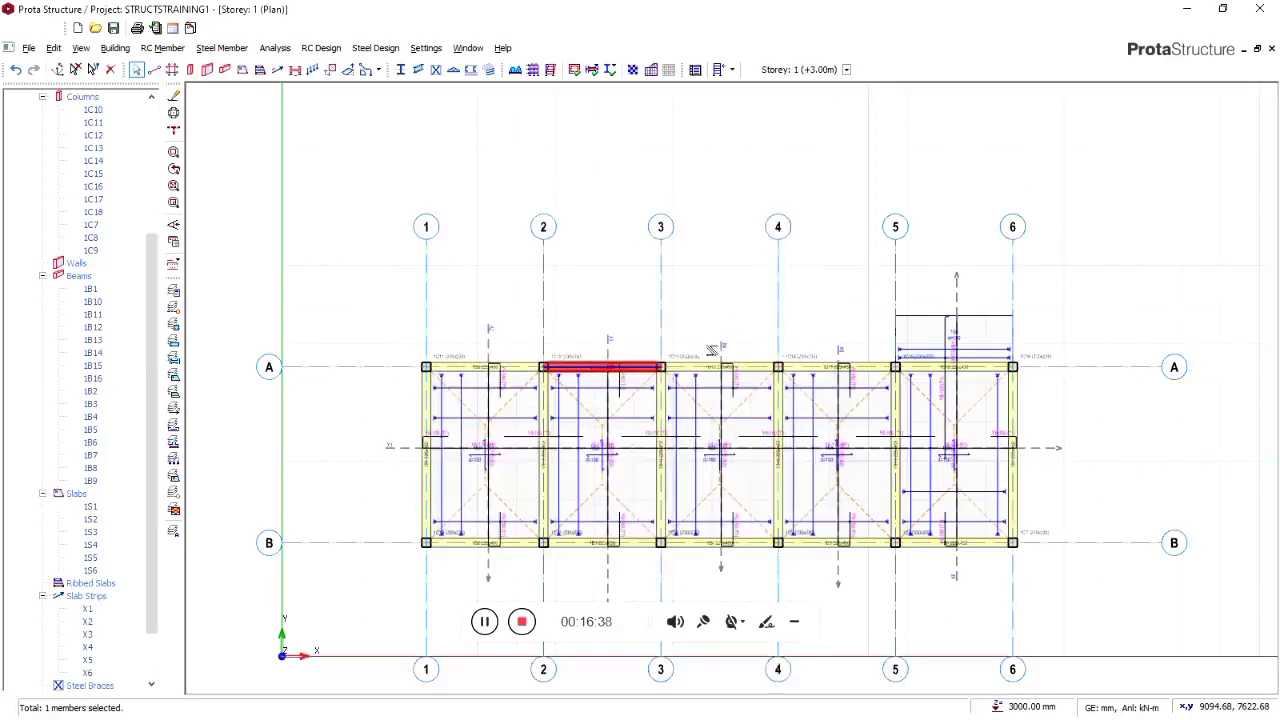
Copy the wall load from the axis A beam between axes 2 and 3 and paste it onto all beams of the storey
{"action": "scroll", "coordinate": [610, 373], "scroll_direction": "up", "scroll_amount": 3}
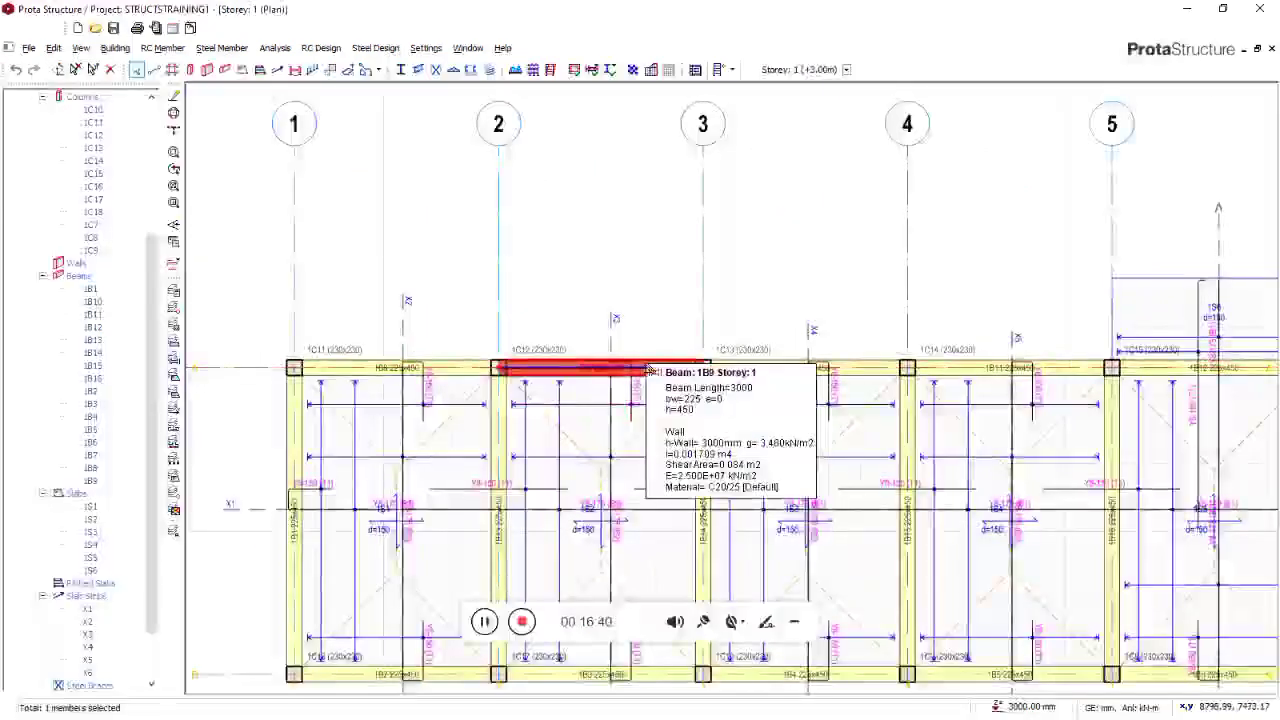
{"action": "right_click", "coordinate": [648, 368]}
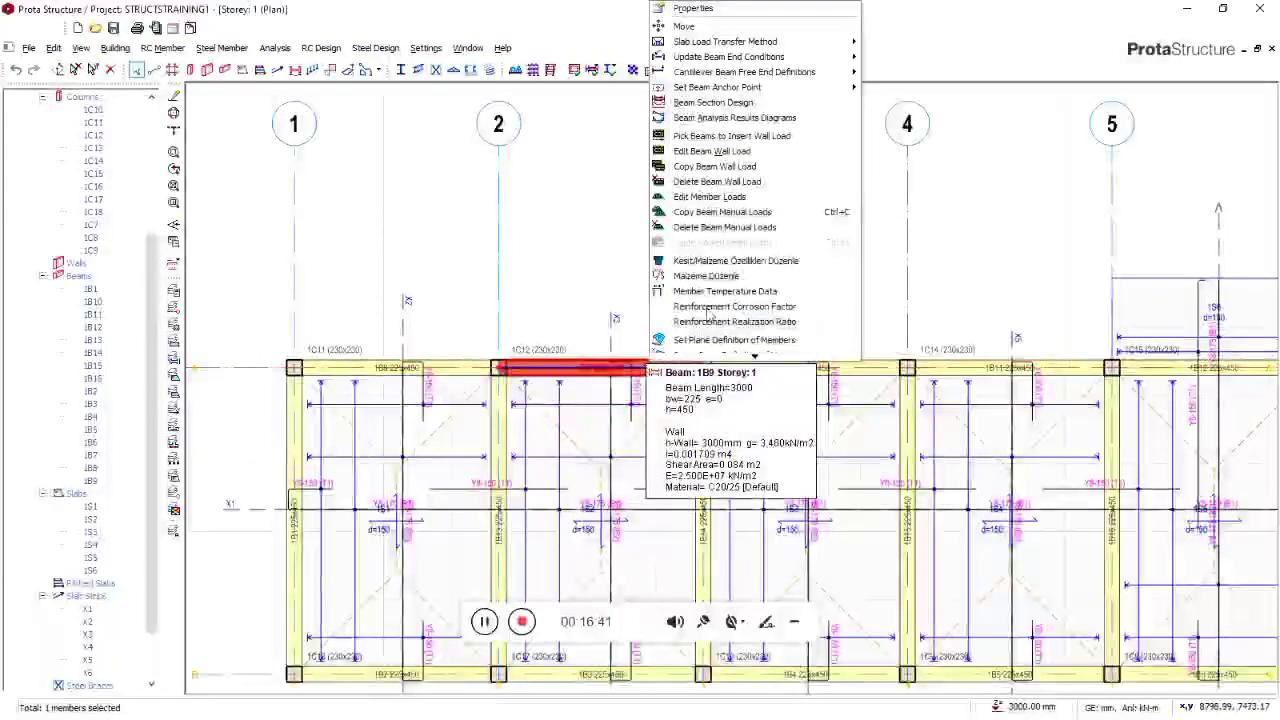
{"action": "left_click", "coordinate": [755, 167]}
{"action": "scroll", "coordinate": [466, 228], "scroll_direction": "down", "scroll_amount": 3}
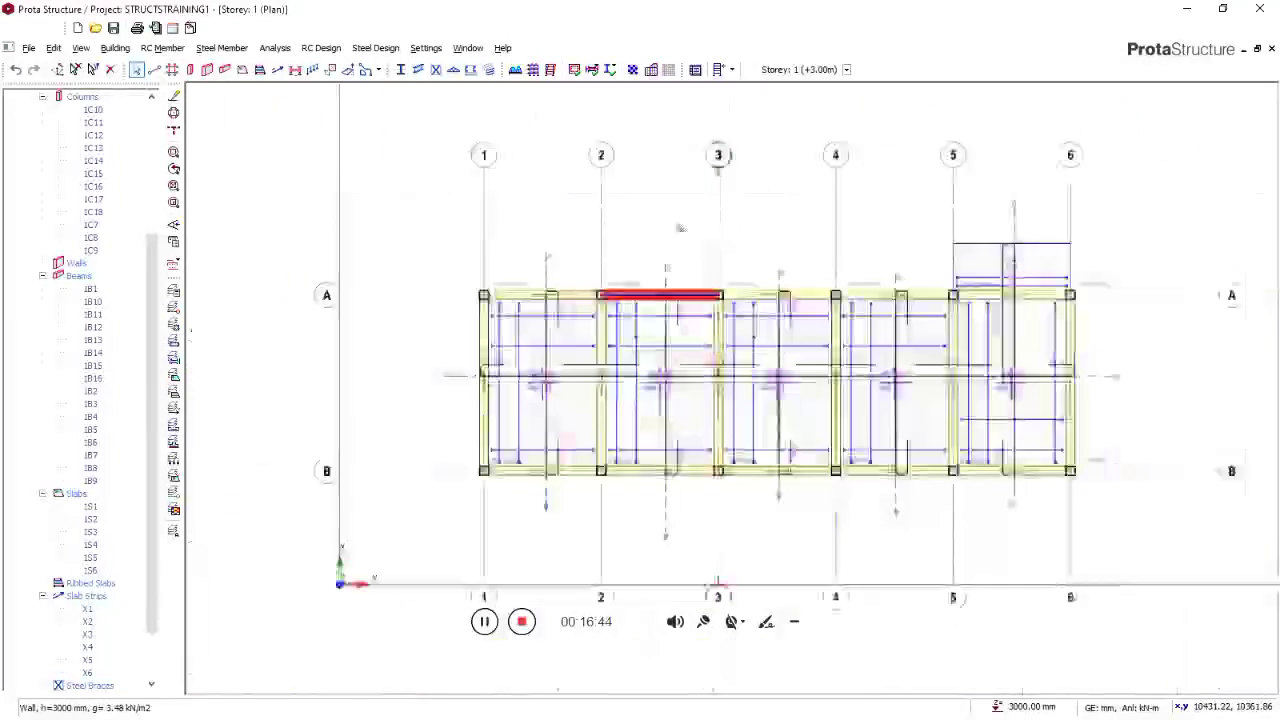
{"action": "left_click_drag", "start_coordinate": [444, 210], "coordinate": [1150, 500]}
{"action": "right_click", "coordinate": [530, 162]}
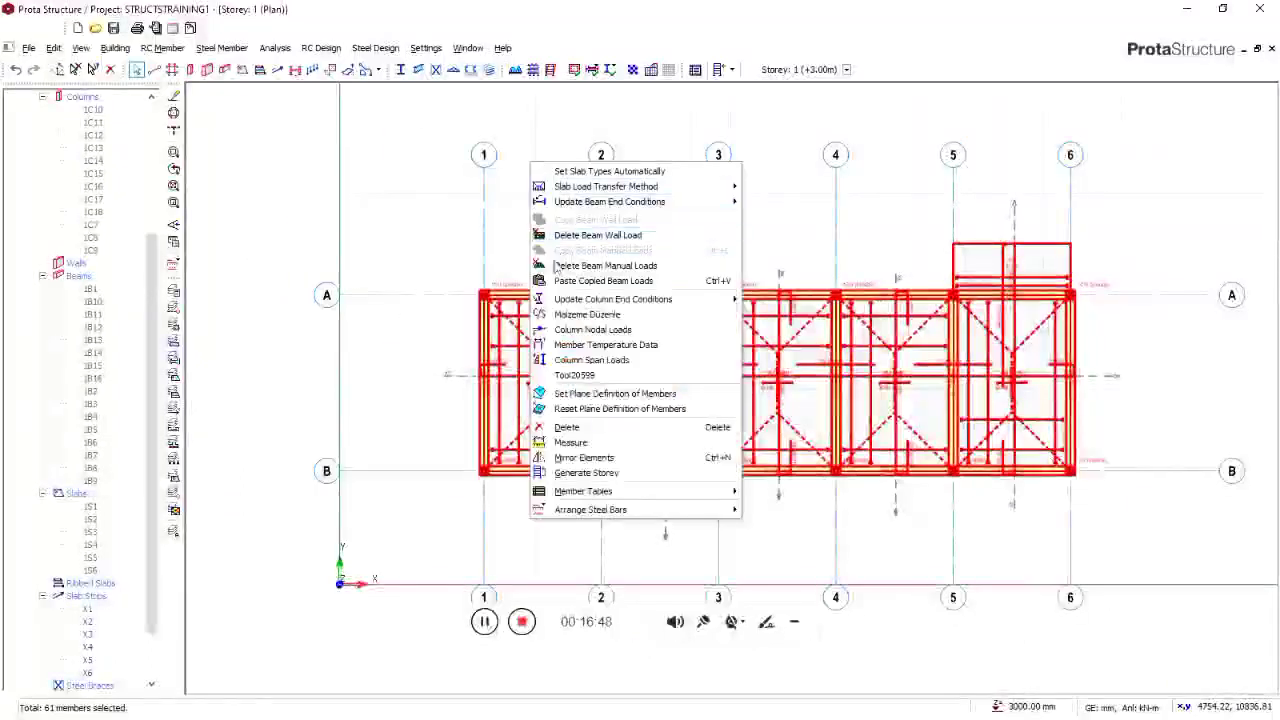
{"action": "left_click", "coordinate": [600, 281]}
{"action": "left_click", "coordinate": [700, 424]}
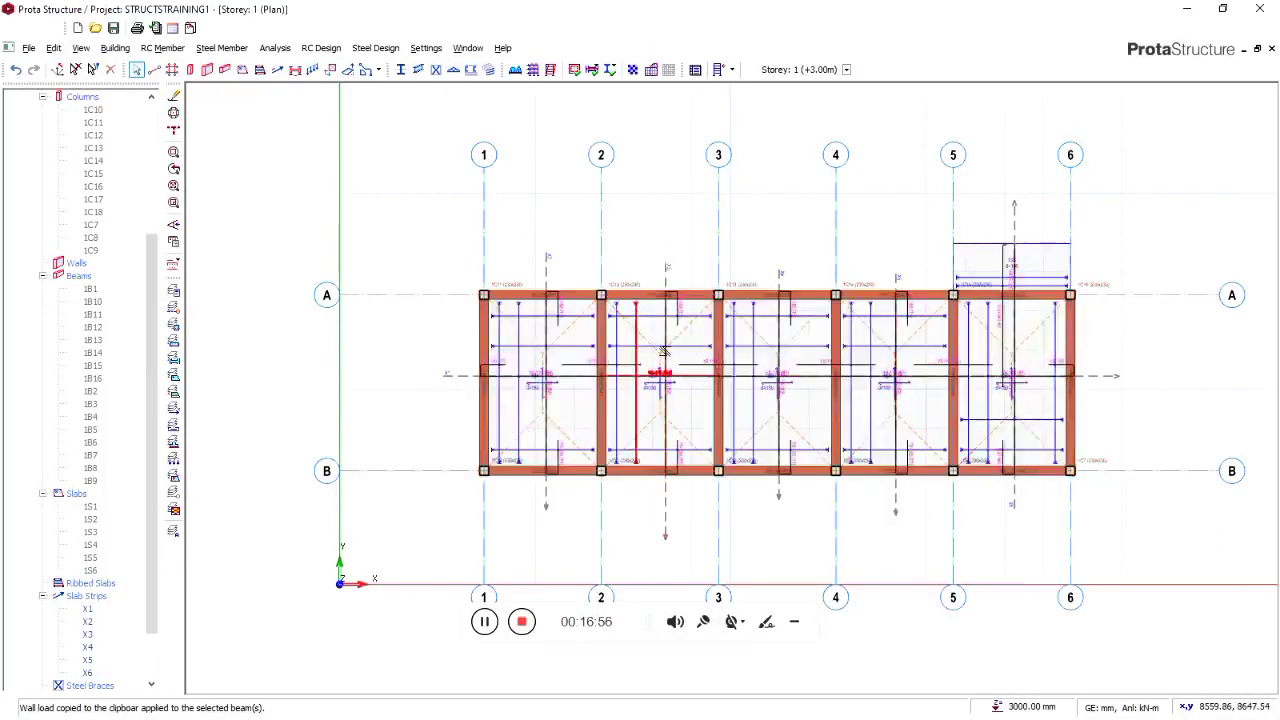
{"action": "left_click", "coordinate": [665, 381]}
{"action": "key", "text": "Escape"}
{"action": "middle_click_drag", "start_coordinate": [897, 388], "coordinate": [830, 400]}
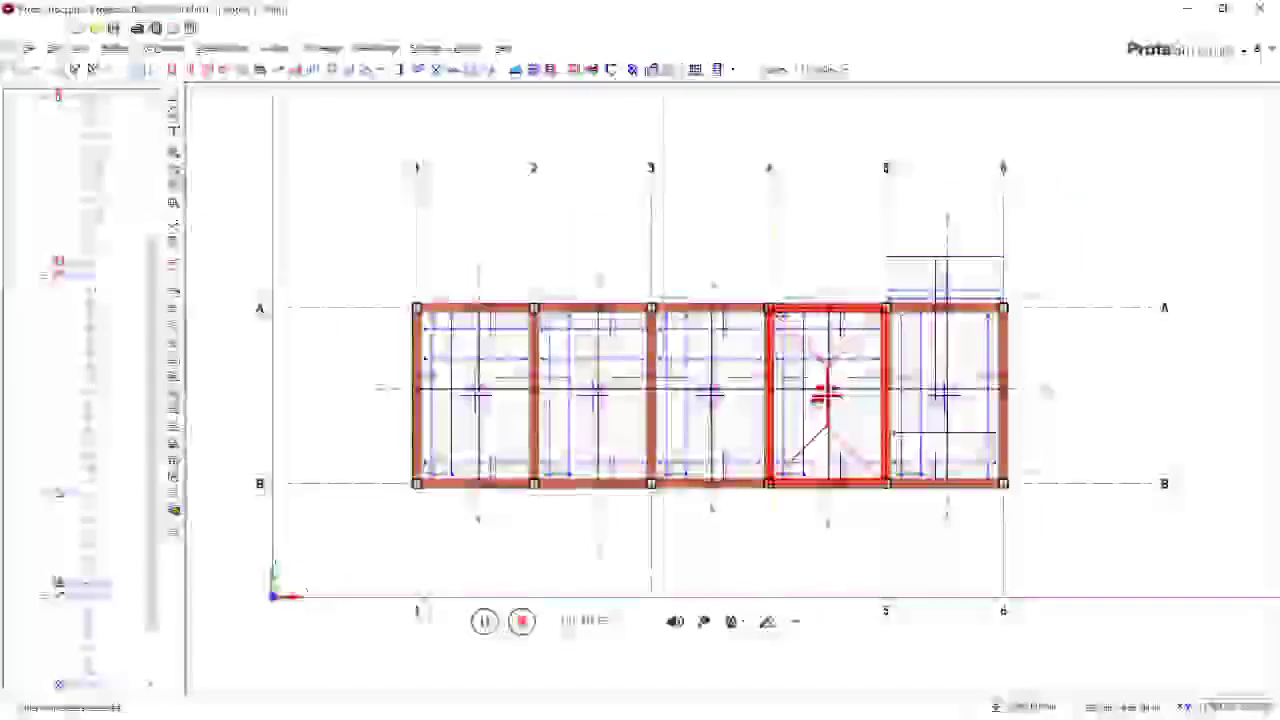
Examine the cantilever slab and its free edge outside axis A between axes 5 and 6
{"action": "scroll", "coordinate": [942, 241], "scroll_direction": "up", "scroll_amount": 4}
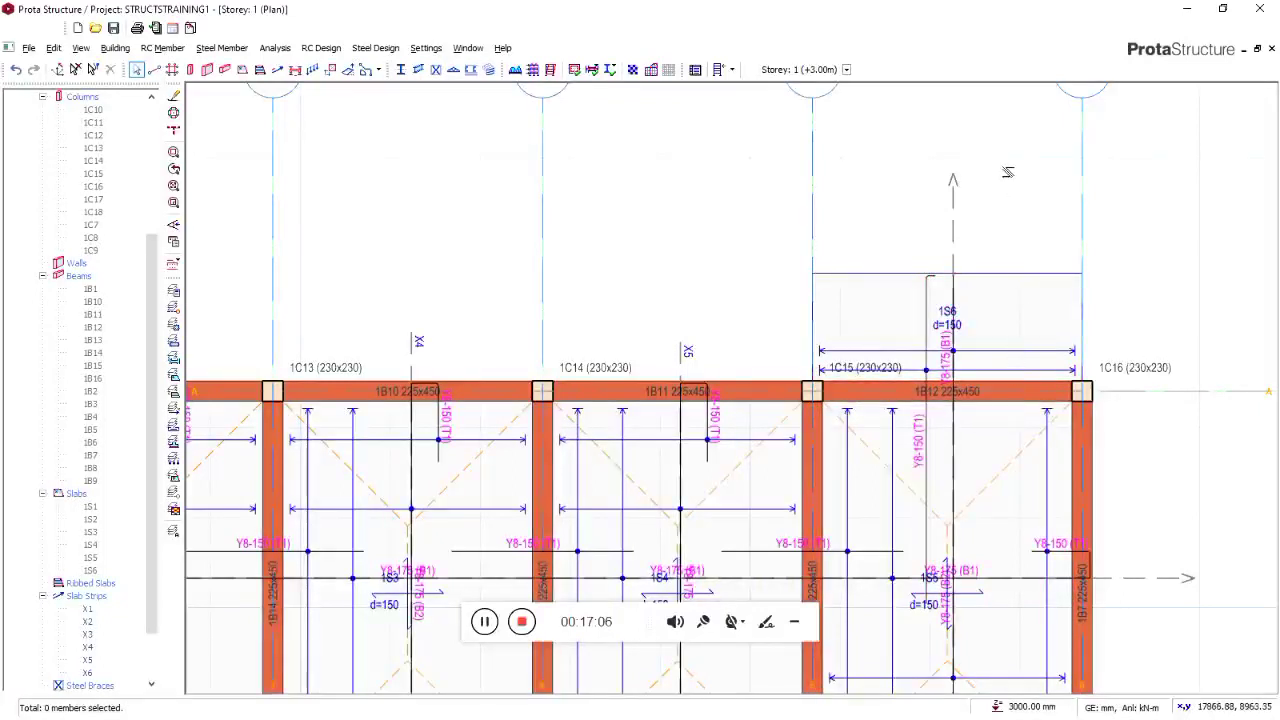
{"action": "scroll", "coordinate": [1008, 172], "scroll_direction": "down", "scroll_amount": 5}
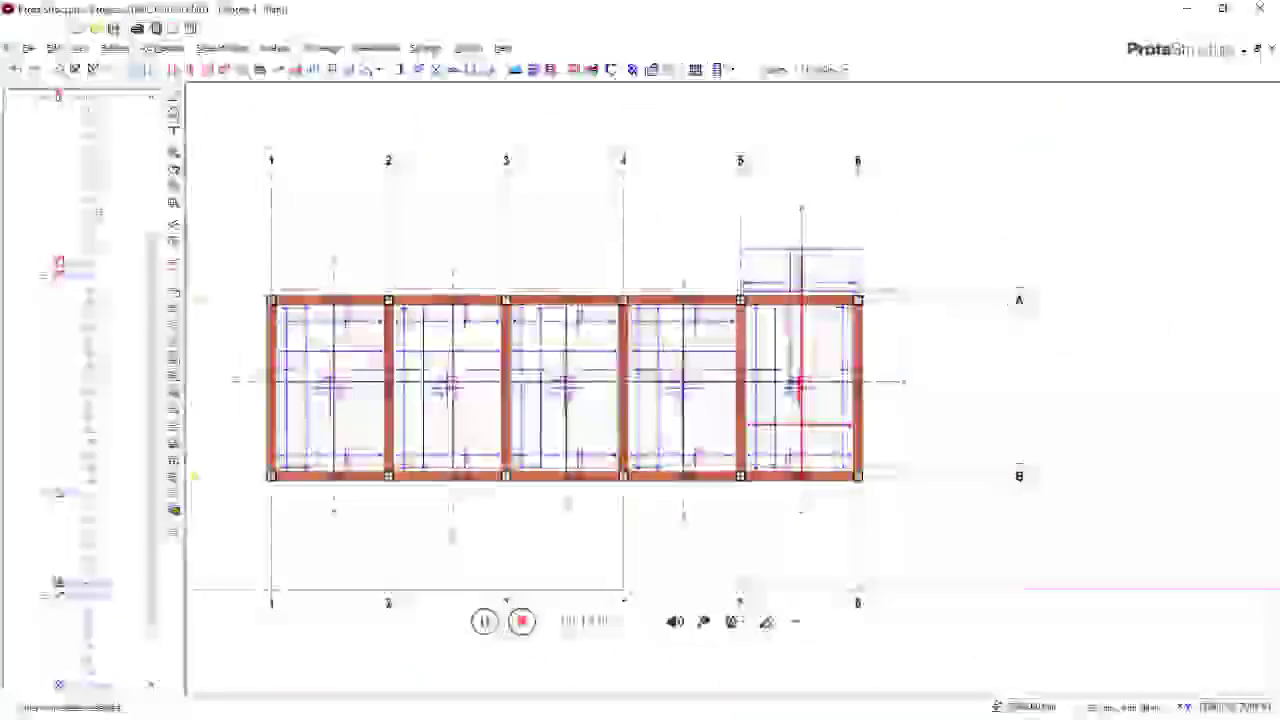
{"action": "scroll", "coordinate": [841, 296], "scroll_direction": "up", "scroll_amount": 2}
{"action": "scroll", "coordinate": [798, 277], "scroll_direction": "down", "scroll_amount": 1}
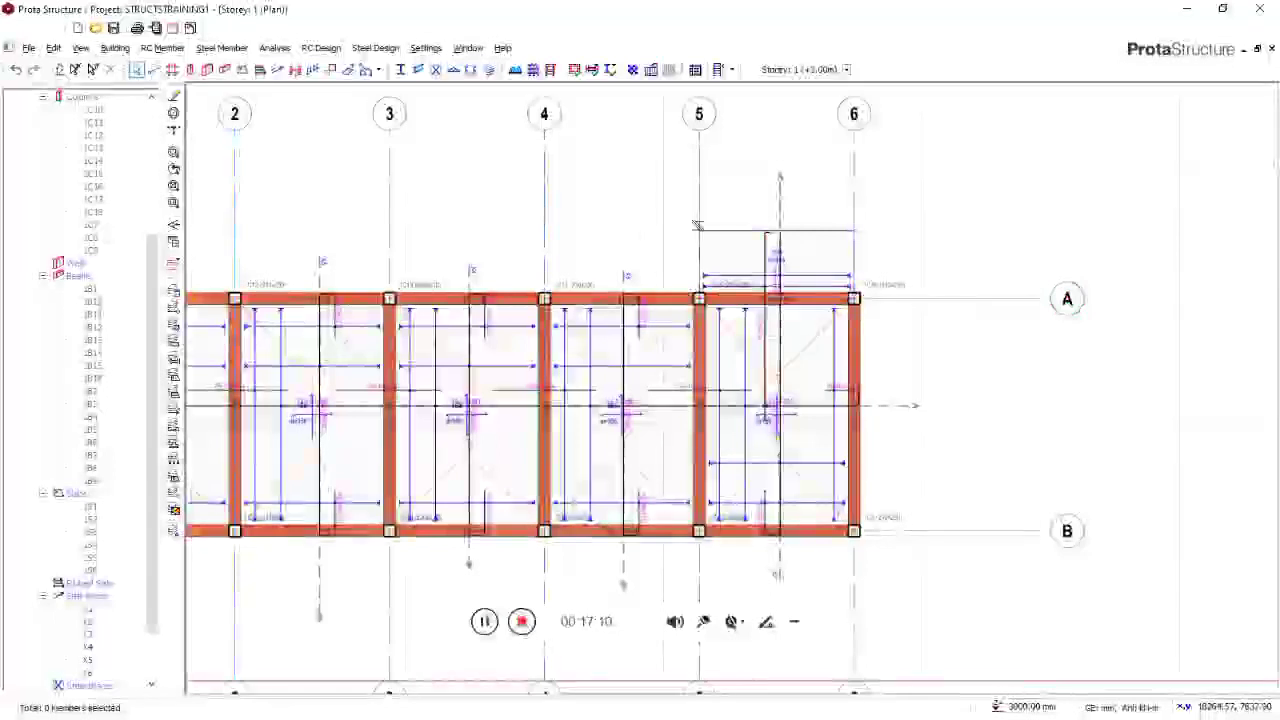
{"action": "scroll", "coordinate": [750, 239], "scroll_direction": "up", "scroll_amount": 3}
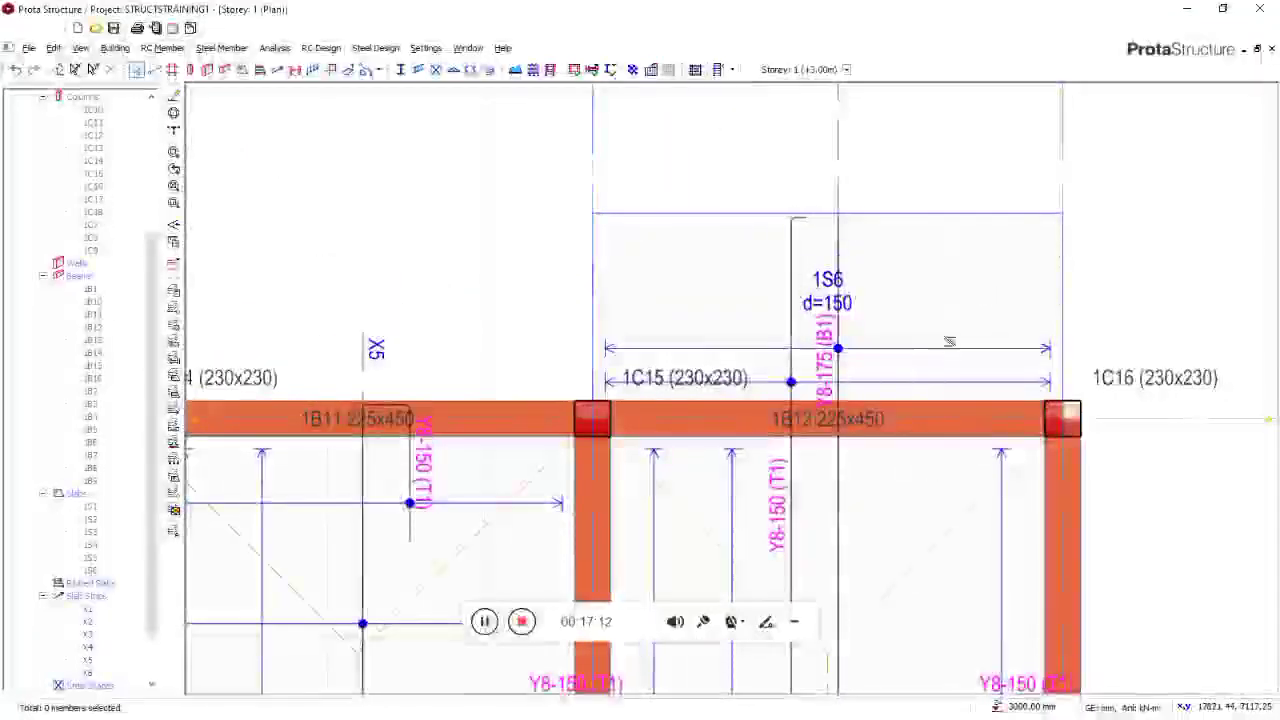
{"action": "scroll", "coordinate": [942, 337], "scroll_direction": "down", "scroll_amount": 4}
{"action": "middle_click_drag", "start_coordinate": [886, 471], "coordinate": [786, 397]}
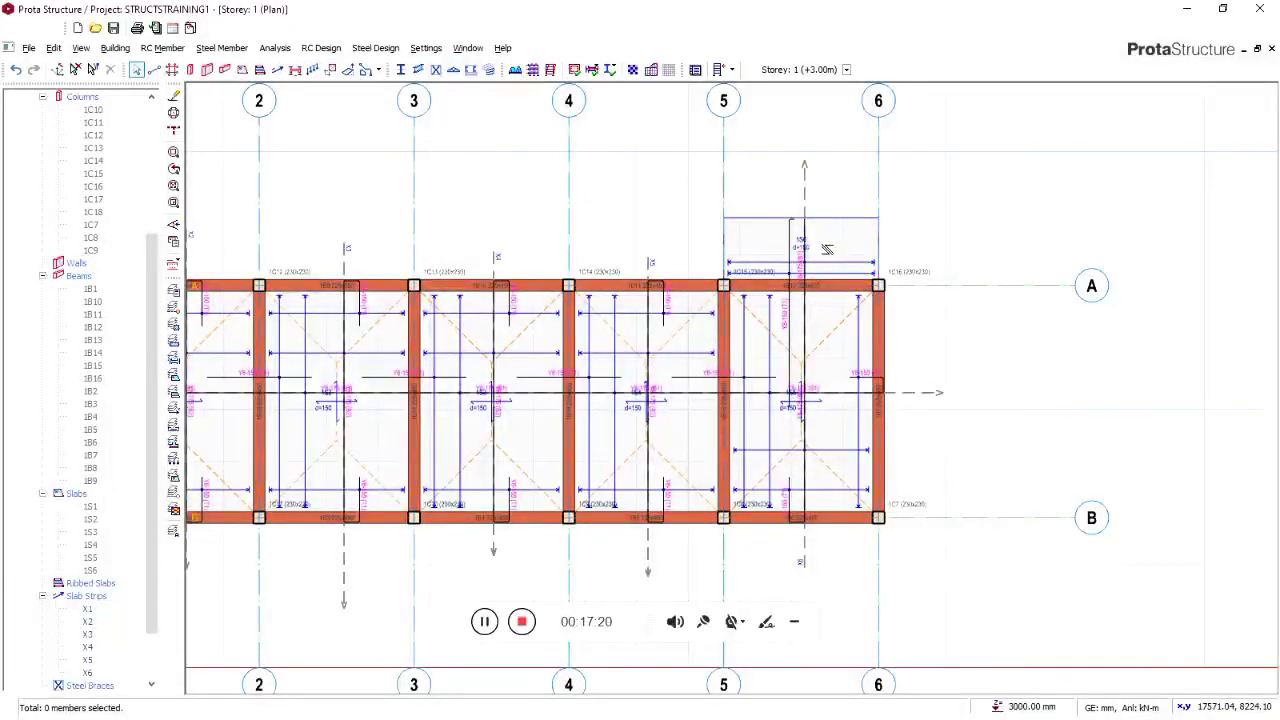
{"action": "scroll", "coordinate": [822, 249], "scroll_direction": "up", "scroll_amount": 3}
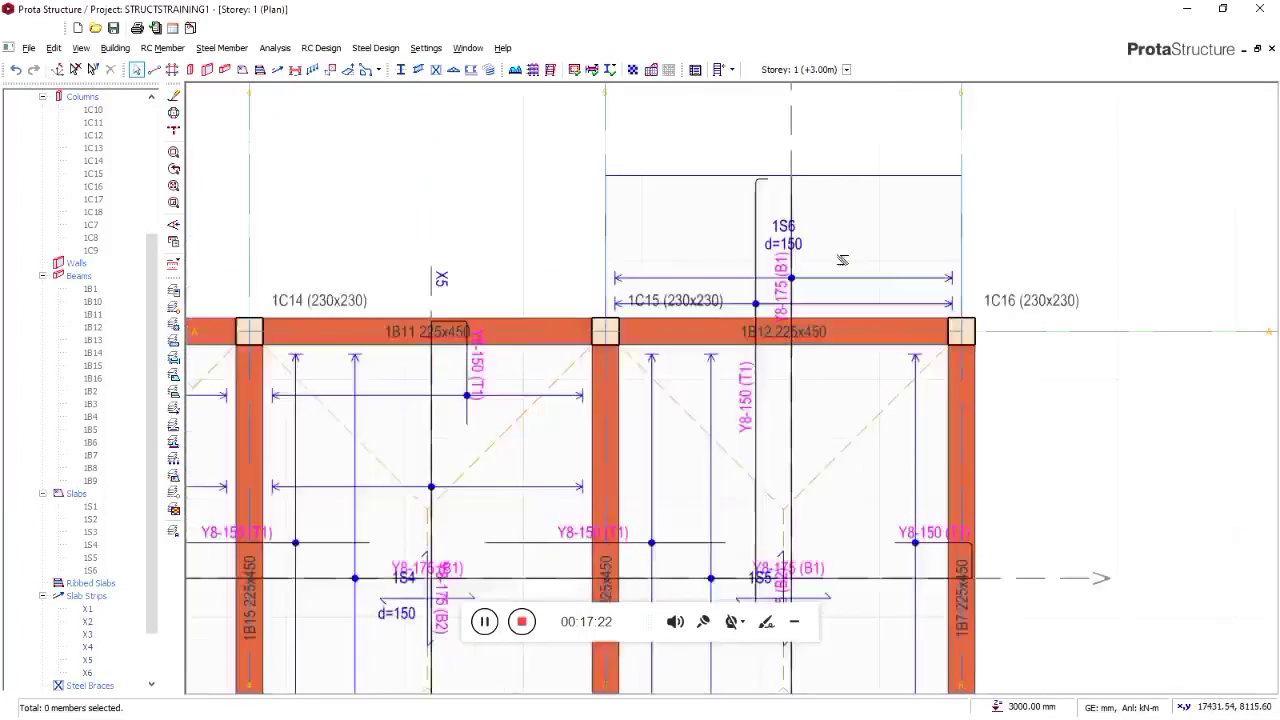
{"action": "scroll", "coordinate": [826, 246], "scroll_direction": "down", "scroll_amount": 4}
{"action": "scroll", "coordinate": [830, 241], "scroll_direction": "up", "scroll_amount": 4}
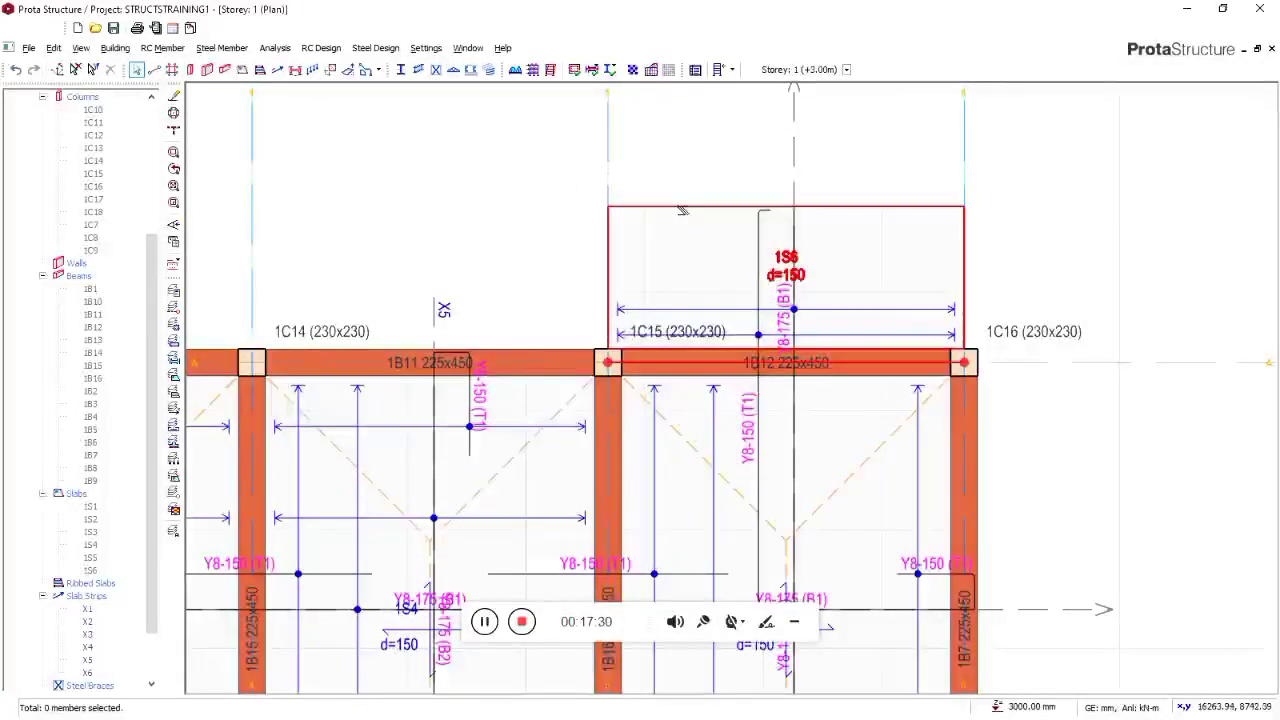
Set the parapet load of the cantilever slab between axes 5 and 6 to 10.44 kN/m and apply the change
{"action": "right_click", "coordinate": [683, 208]}
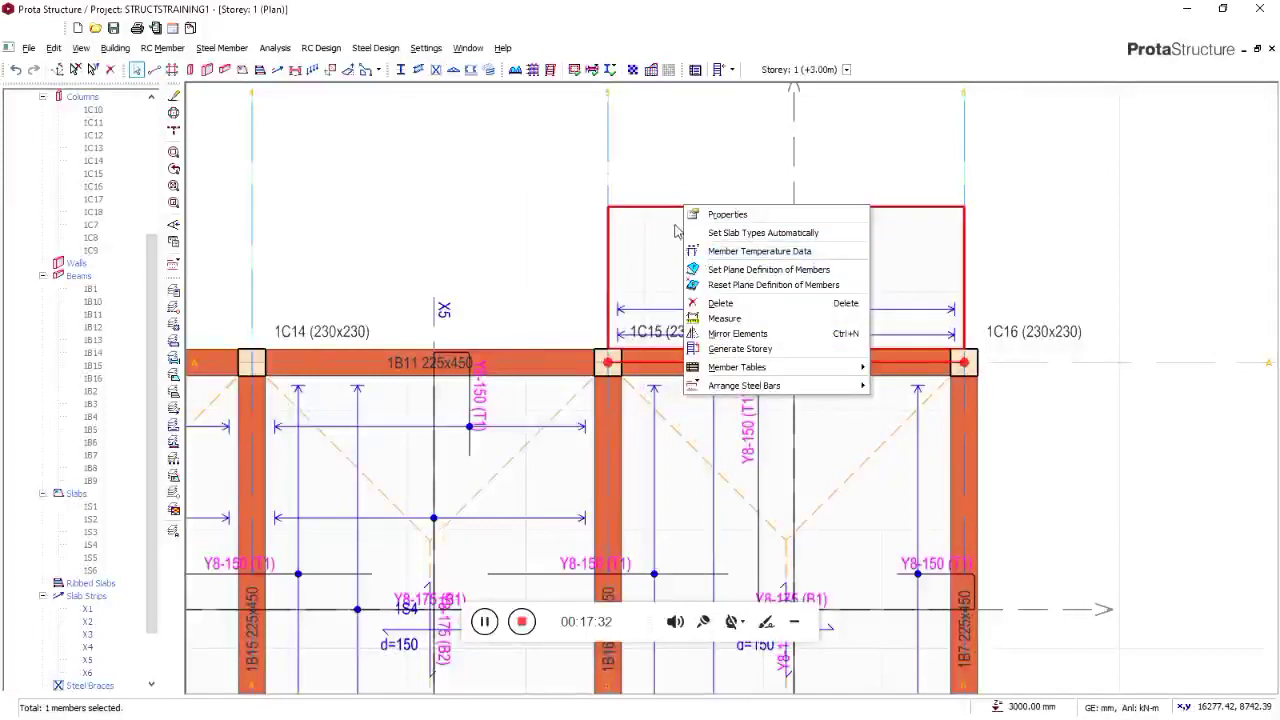
{"action": "left_click", "coordinate": [688, 222]}
{"action": "right_click", "coordinate": [697, 212]}
{"action": "left_click", "coordinate": [740, 219]}
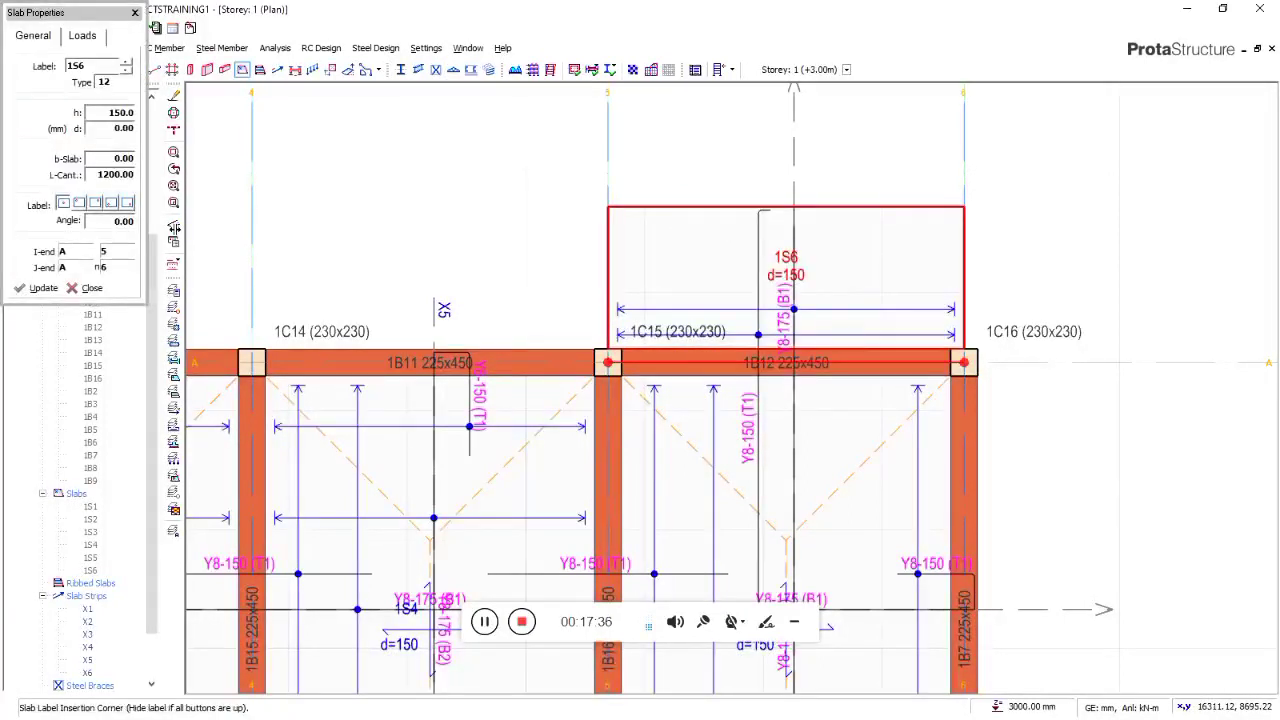
{"action": "left_click", "coordinate": [99, 38]}
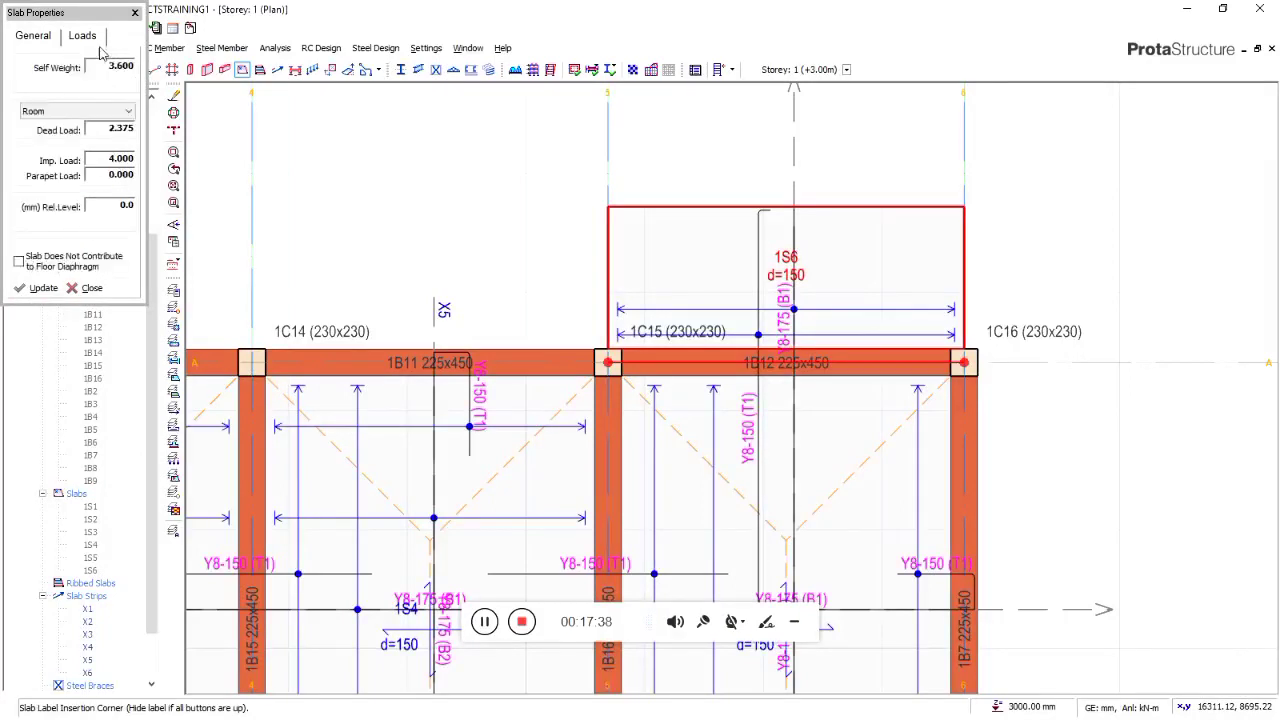
{"action": "left_click", "coordinate": [127, 181]}
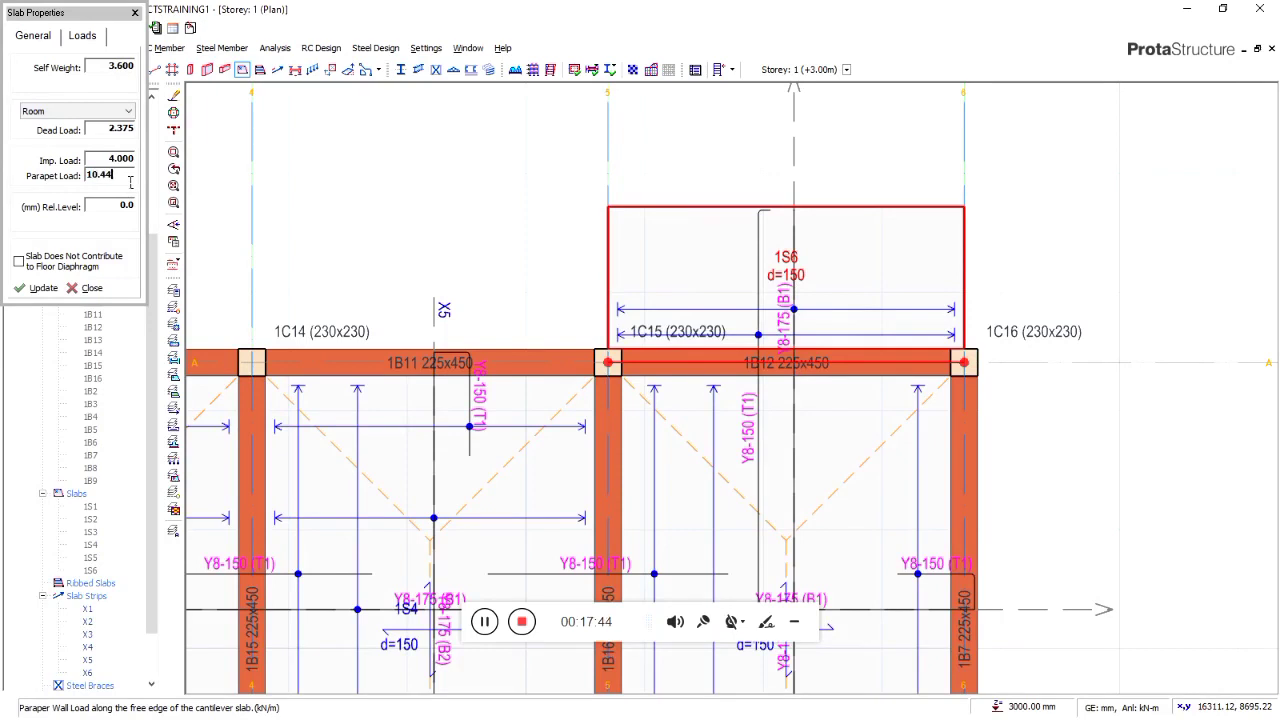
{"action": "left_click", "coordinate": [46, 292]}
{"action": "left_click", "coordinate": [88, 292]}
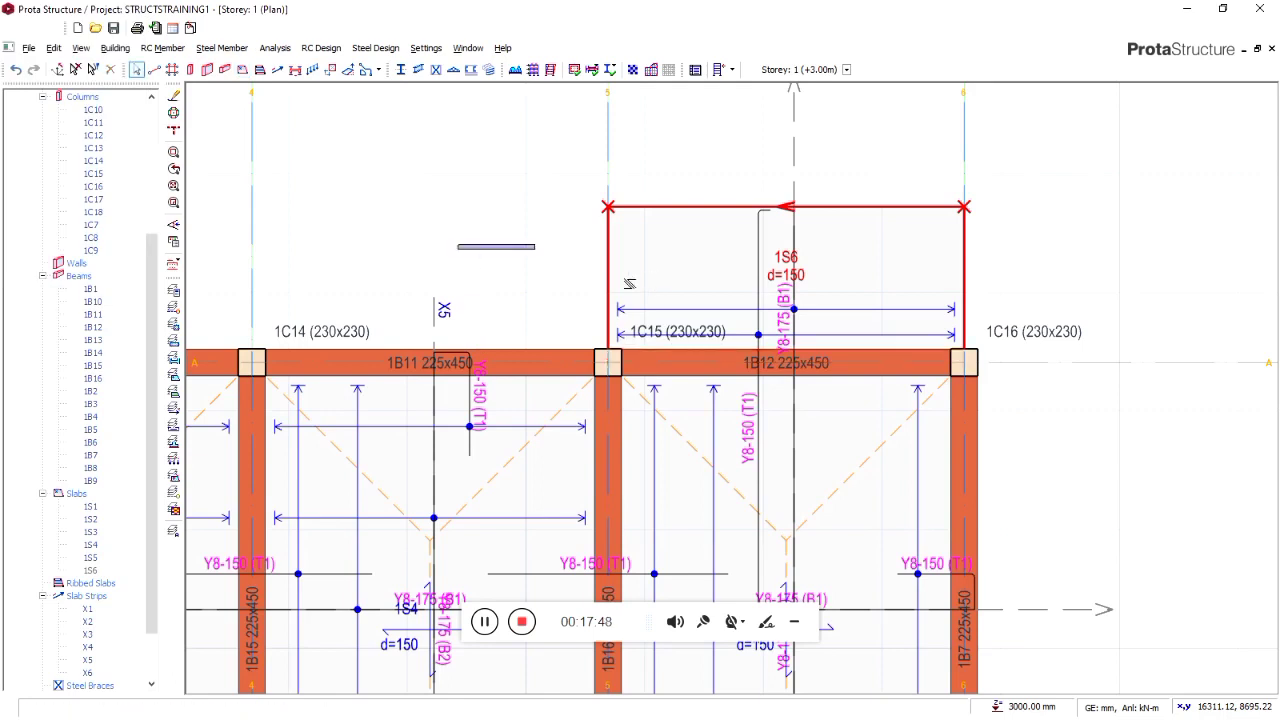
Arrange the plan and 3D views of Storey 1 side by side, giving the plan the larger share
{"action": "scroll", "coordinate": [575, 275], "scroll_direction": "down", "scroll_amount": 6}
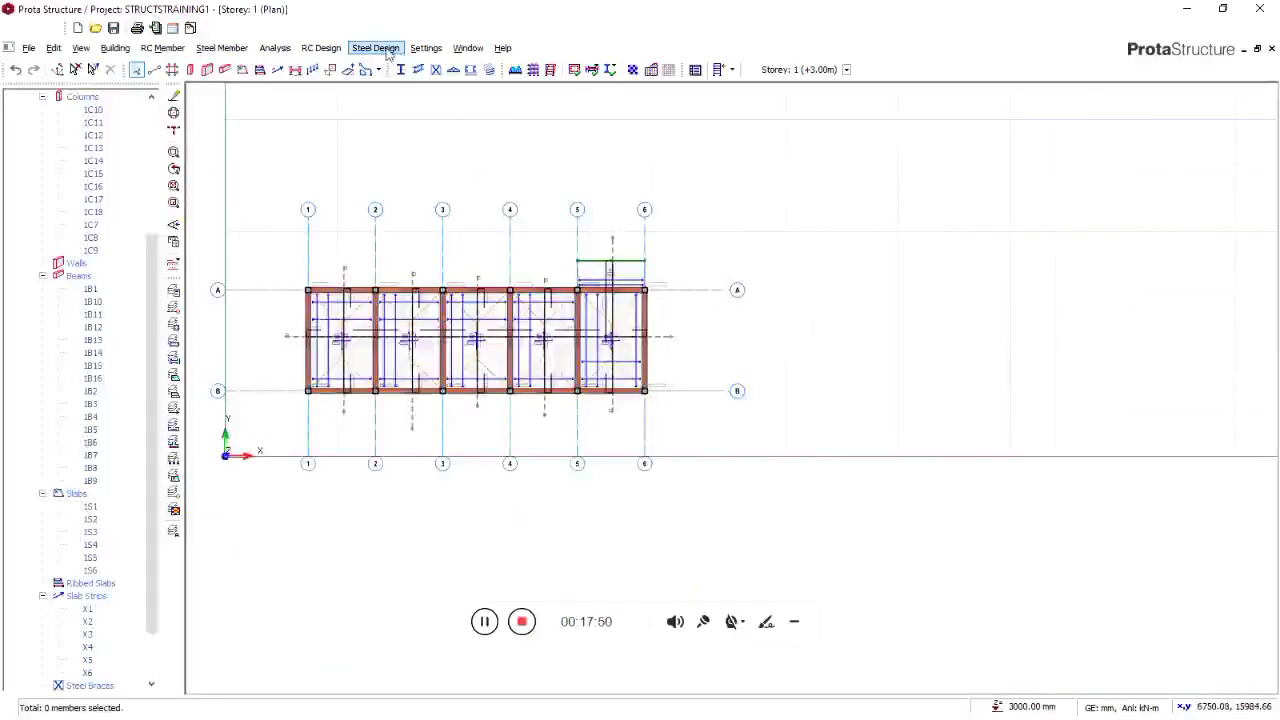
{"action": "left_click", "coordinate": [465, 47]}
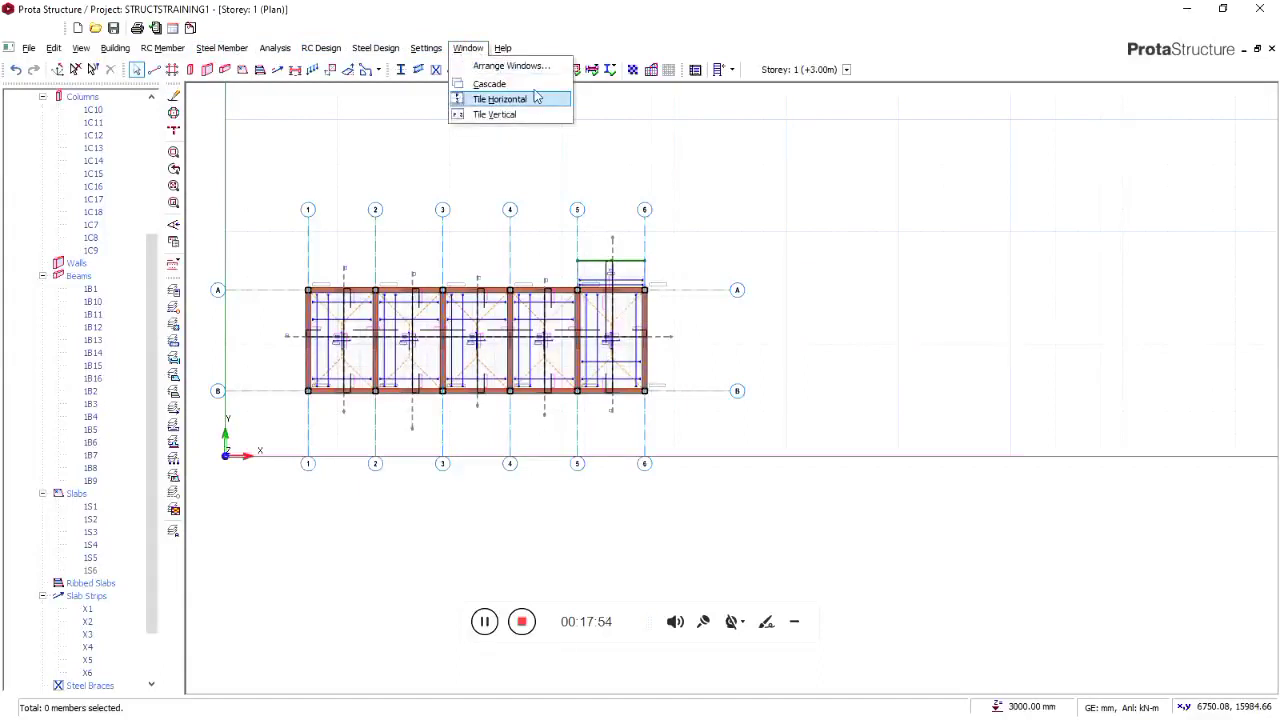
{"action": "left_click", "coordinate": [515, 65]}
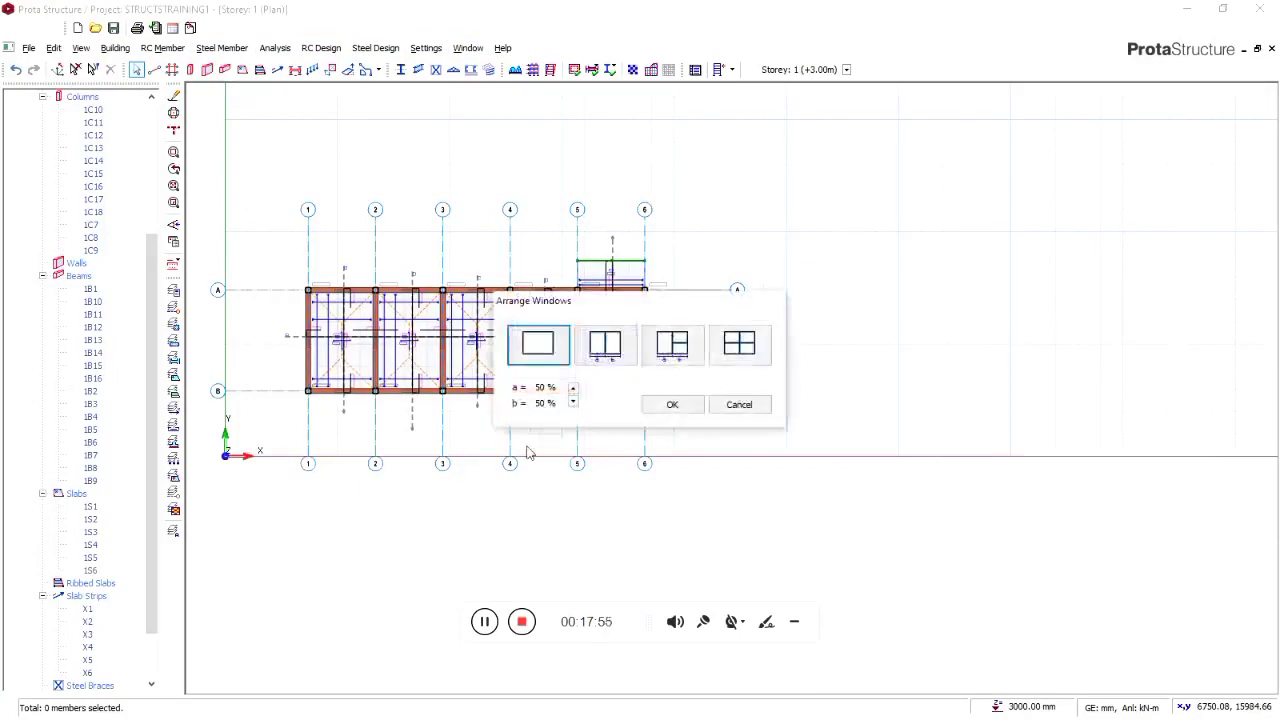
{"action": "left_click", "coordinate": [609, 350]}
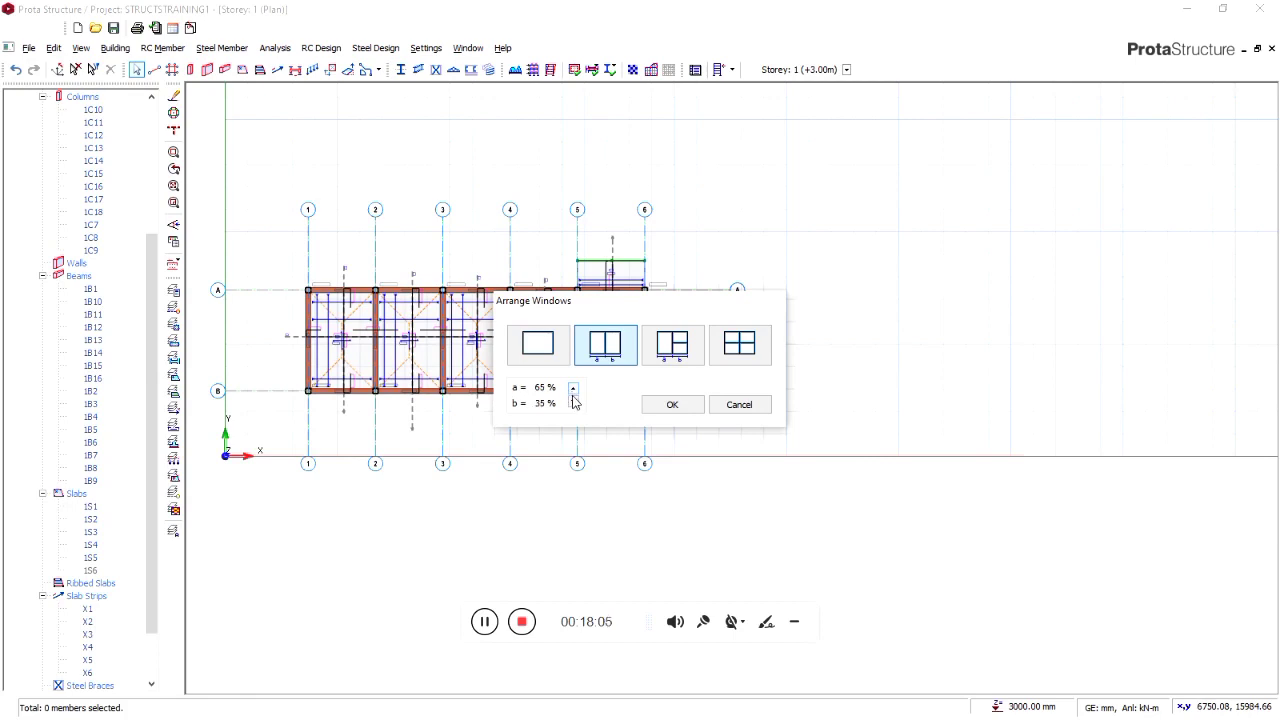
{"action": "left_click", "coordinate": [668, 404]}
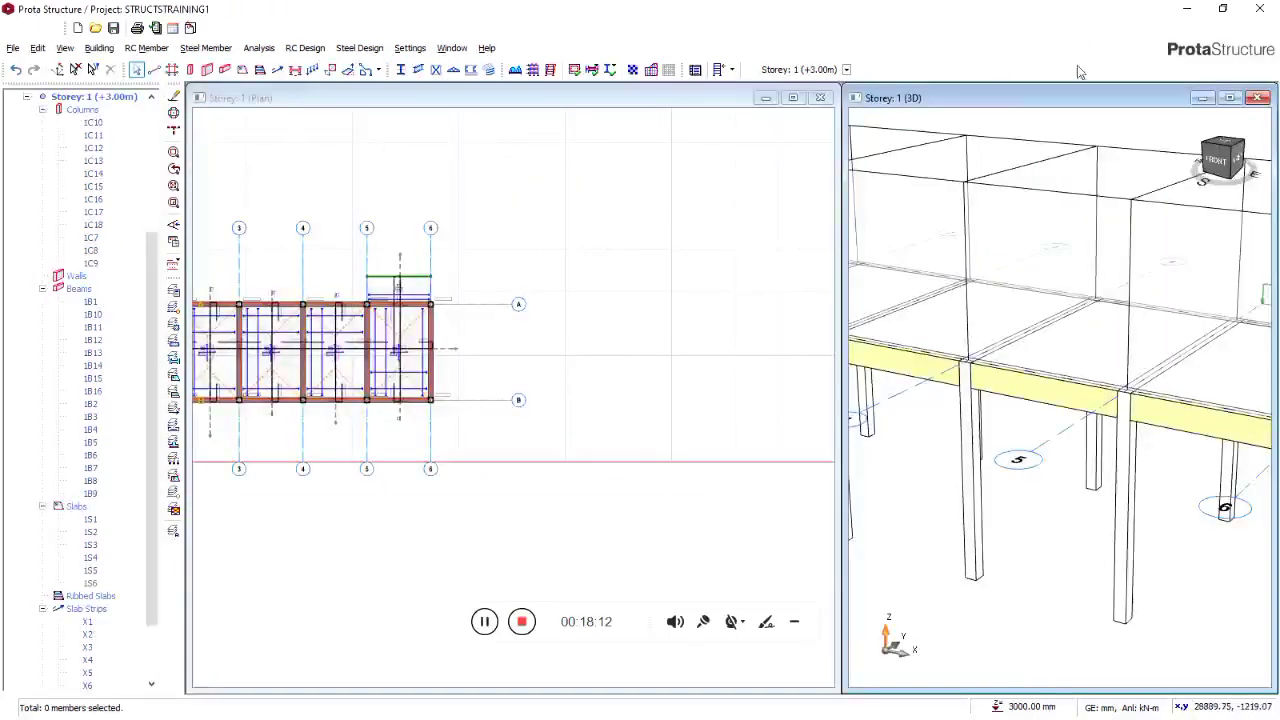
Examine the beam wall loads and the cantilever slab's parapet load in 3D, and the whole storey in plan
{"action": "scroll", "coordinate": [986, 374], "scroll_direction": "down", "scroll_amount": 6}
{"action": "middle_click_drag", "start_coordinate": [1040, 429], "coordinate": [974, 432]}
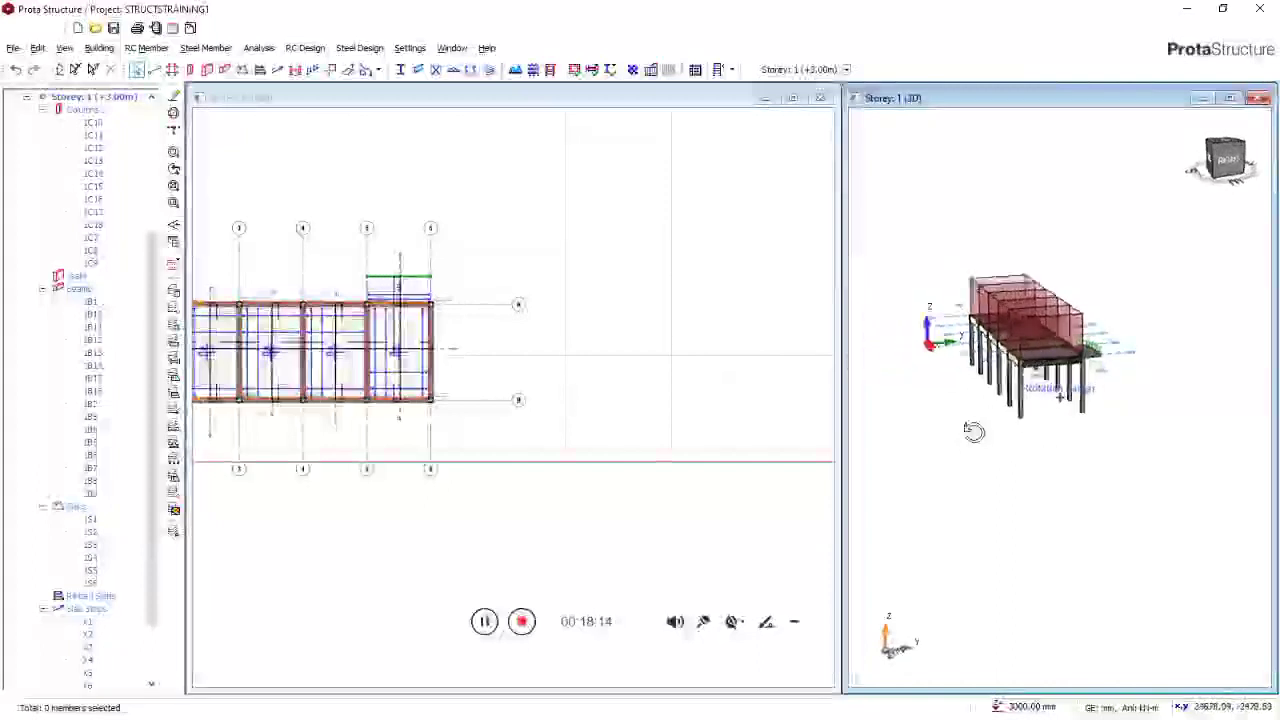
{"action": "scroll", "coordinate": [1122, 335], "scroll_direction": "up", "scroll_amount": 10}
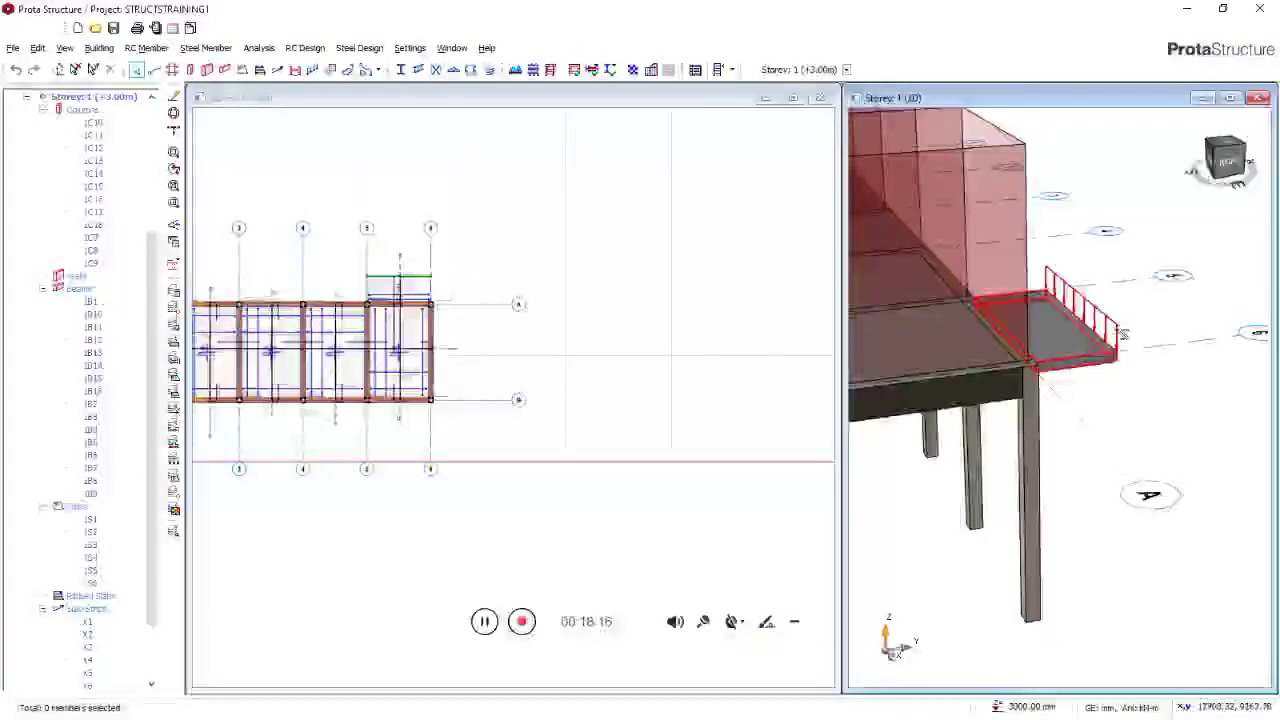
{"action": "middle_click_drag", "start_coordinate": [1123, 429], "coordinate": [1163, 444]}
{"action": "scroll", "coordinate": [1197, 405], "scroll_direction": "down", "scroll_amount": 5}
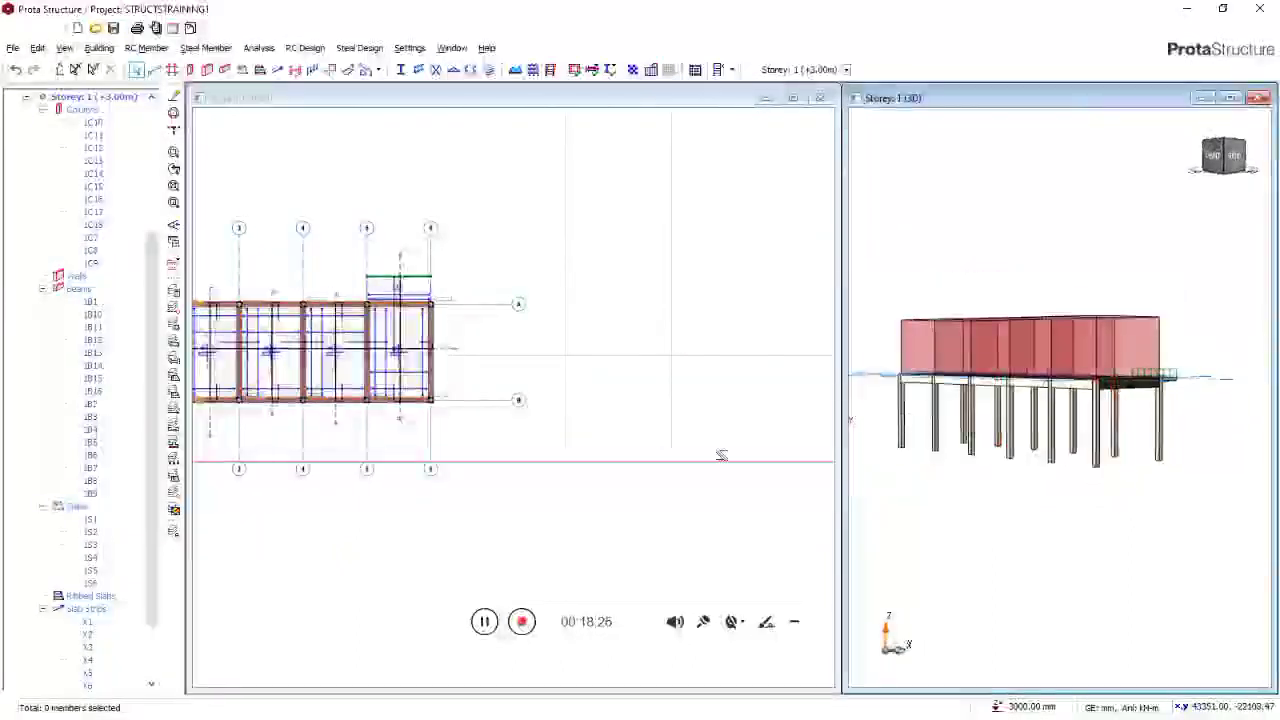
{"action": "scroll", "coordinate": [700, 455], "scroll_direction": "down", "scroll_amount": 2}
{"action": "middle_click_drag", "start_coordinate": [471, 466], "coordinate": [535, 453]}
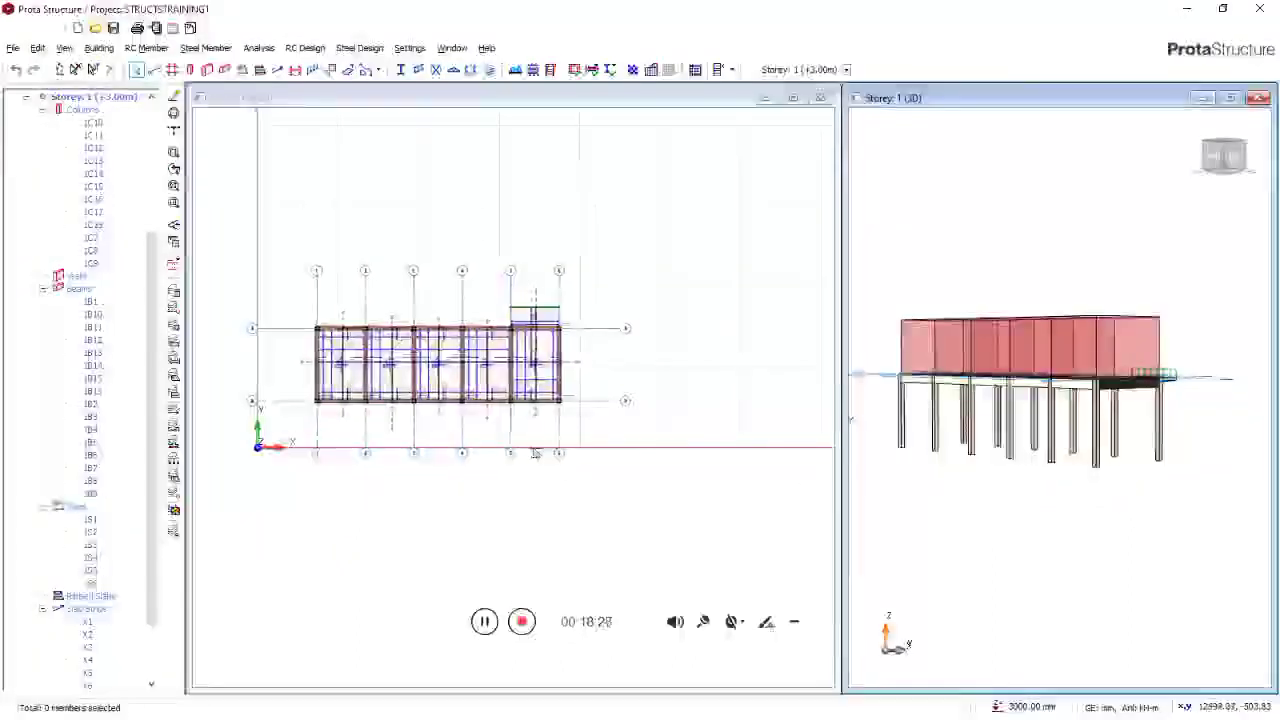
{"action": "middle_click_drag", "start_coordinate": [470, 420], "coordinate": [544, 417]}
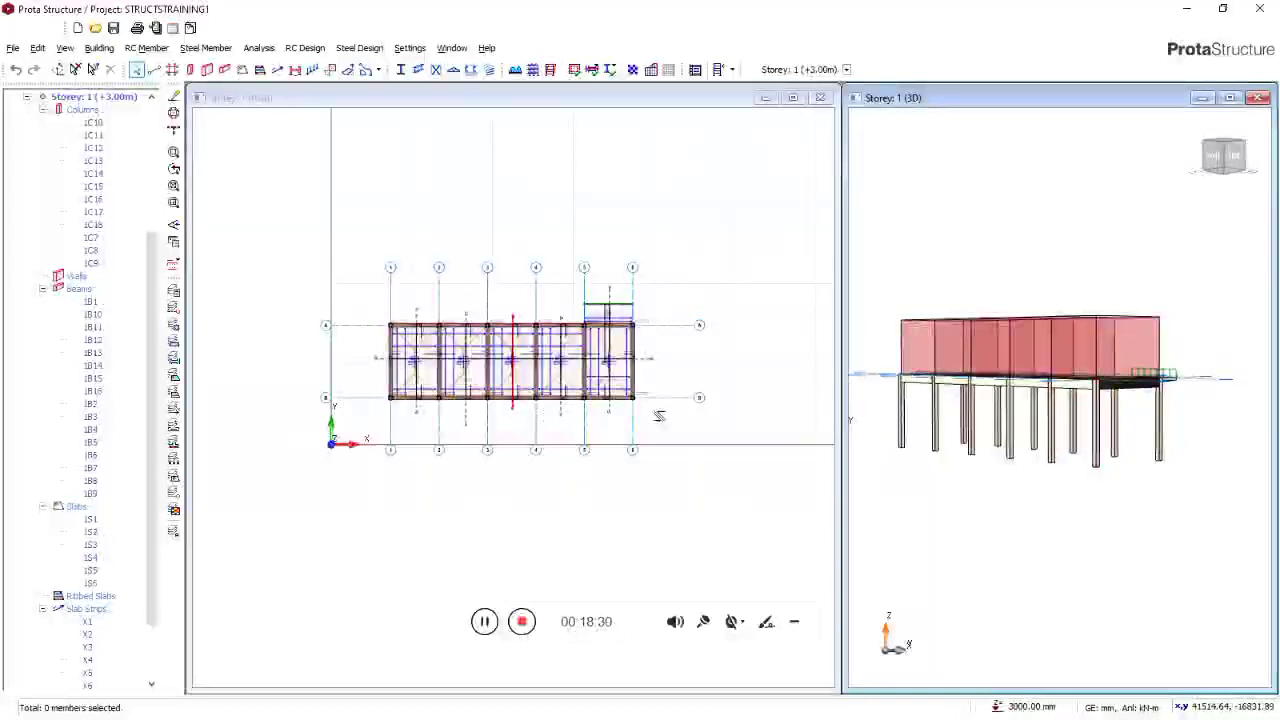
{"action": "scroll", "coordinate": [468, 351], "scroll_direction": "up", "scroll_amount": 1}
{"action": "scroll", "coordinate": [449, 362], "scroll_direction": "up", "scroll_amount": 2}
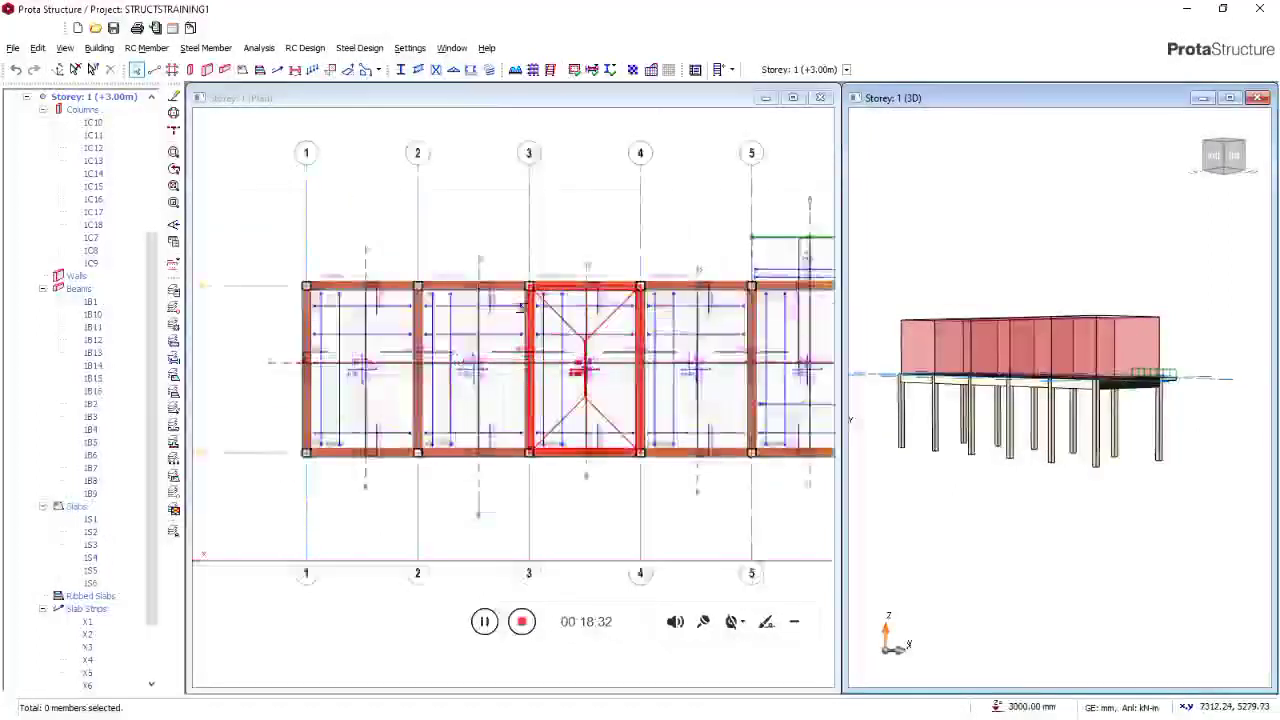
{"action": "scroll", "coordinate": [462, 375], "scroll_direction": "down", "scroll_amount": 2}
{"action": "middle_click_drag", "start_coordinate": [654, 369], "coordinate": [616, 355]}
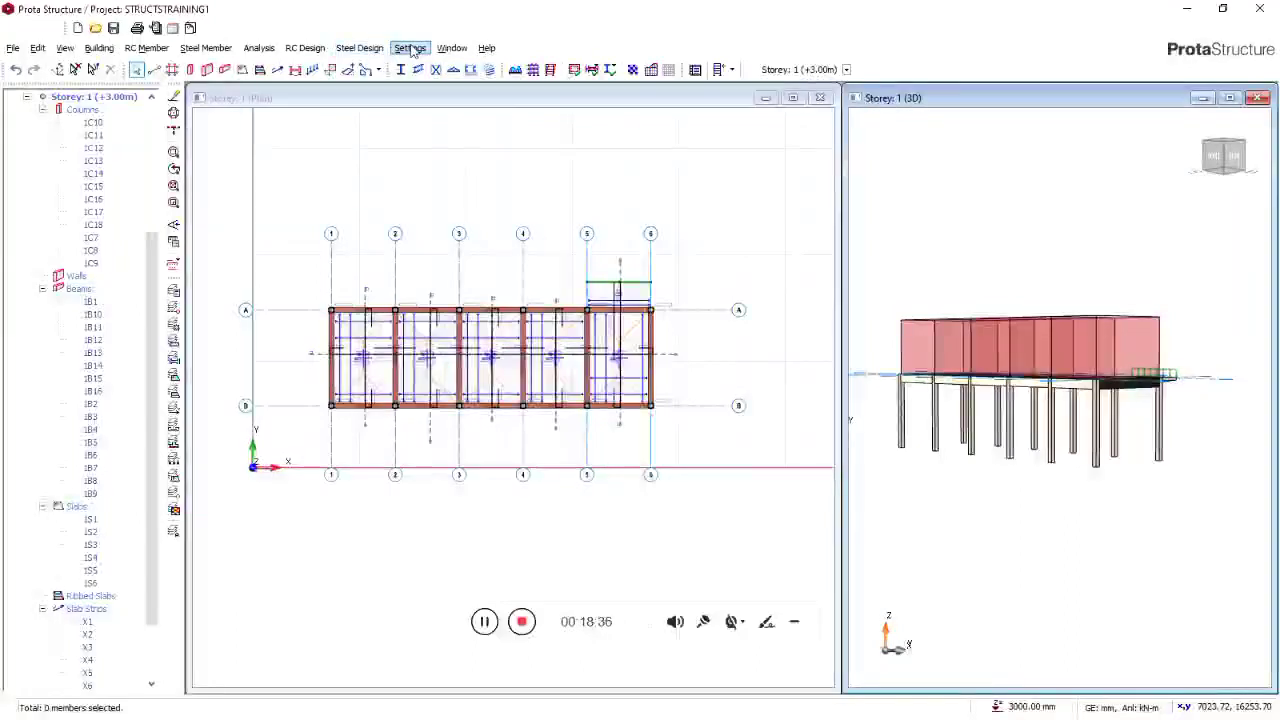
{"action": "left_click", "coordinate": [99, 48]}
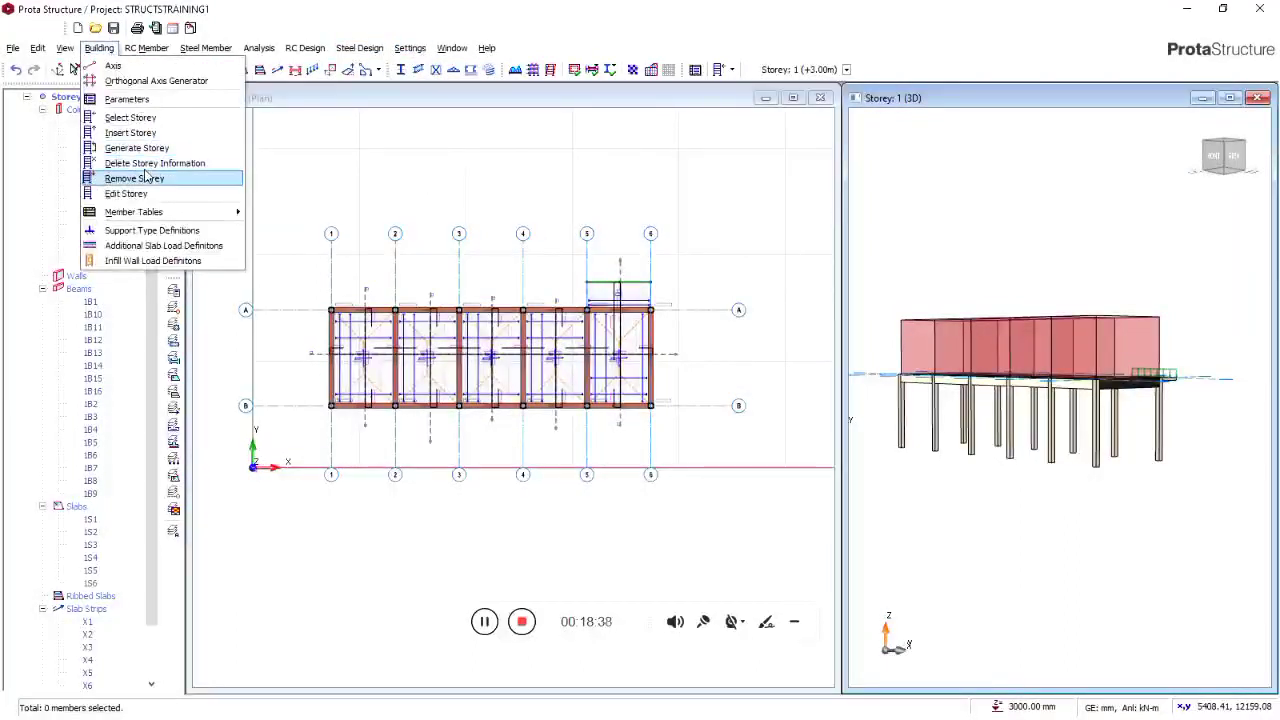
{"action": "left_click_drag", "start_coordinate": [422, 243], "coordinate": [617, 320]}
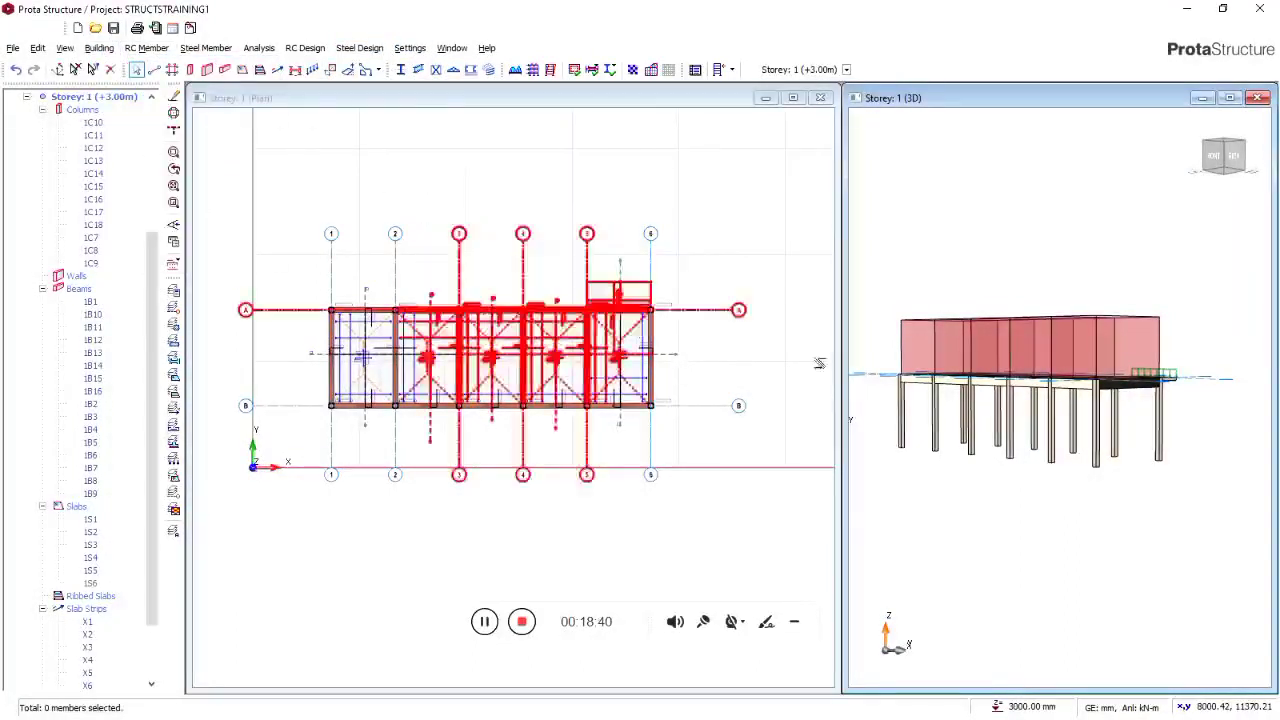
{"action": "scroll", "coordinate": [939, 388], "scroll_direction": "down", "scroll_amount": 1}
{"action": "scroll", "coordinate": [938, 388], "scroll_direction": "down", "scroll_amount": 3}
{"action": "right_click", "coordinate": [972, 478]}
{"action": "key", "text": "Escape"}
{"action": "key", "text": "Escape"}
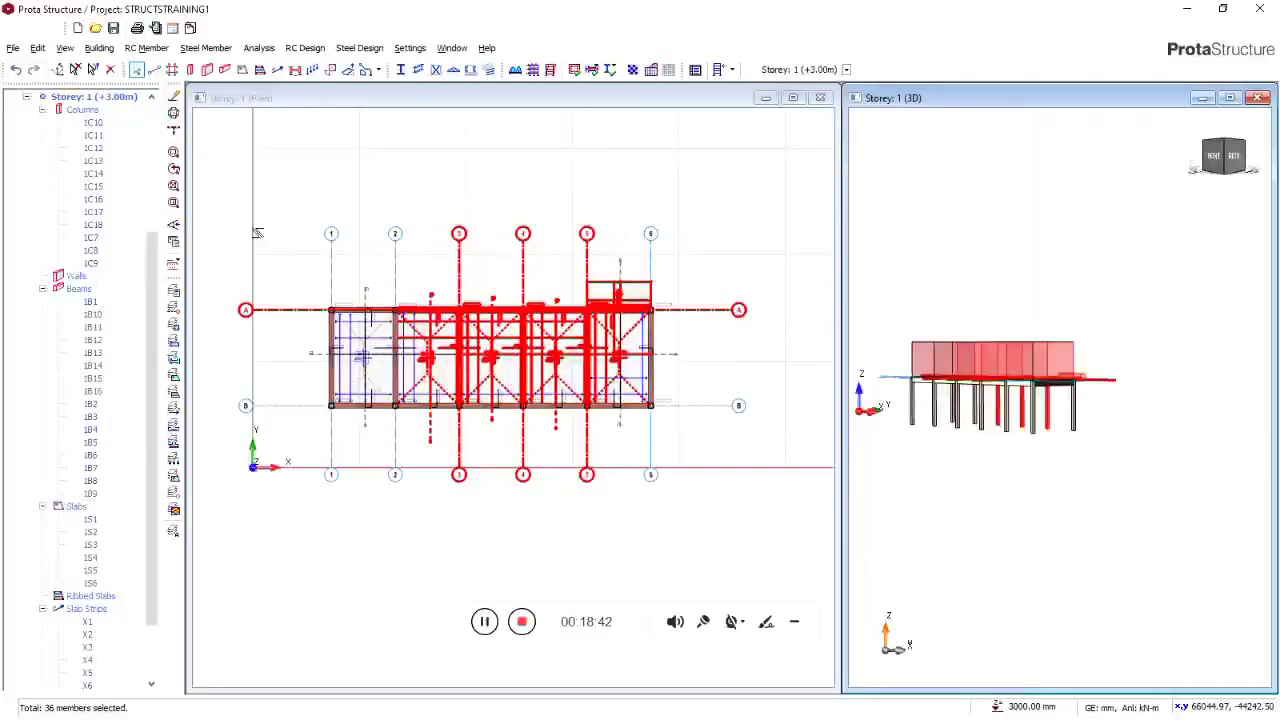
Insert storeys above Storey 1, setting the building's total number of storeys to 4
{"action": "left_click", "coordinate": [90, 49]}
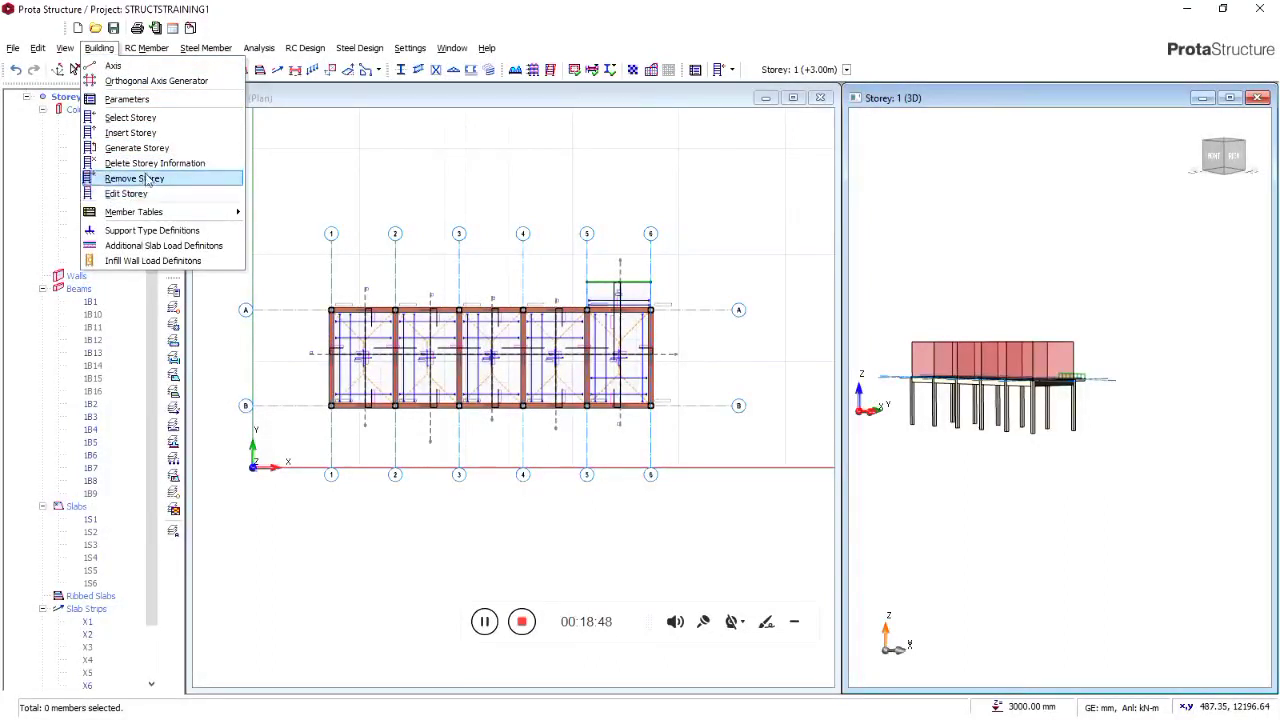
{"action": "left_click", "coordinate": [131, 133]}
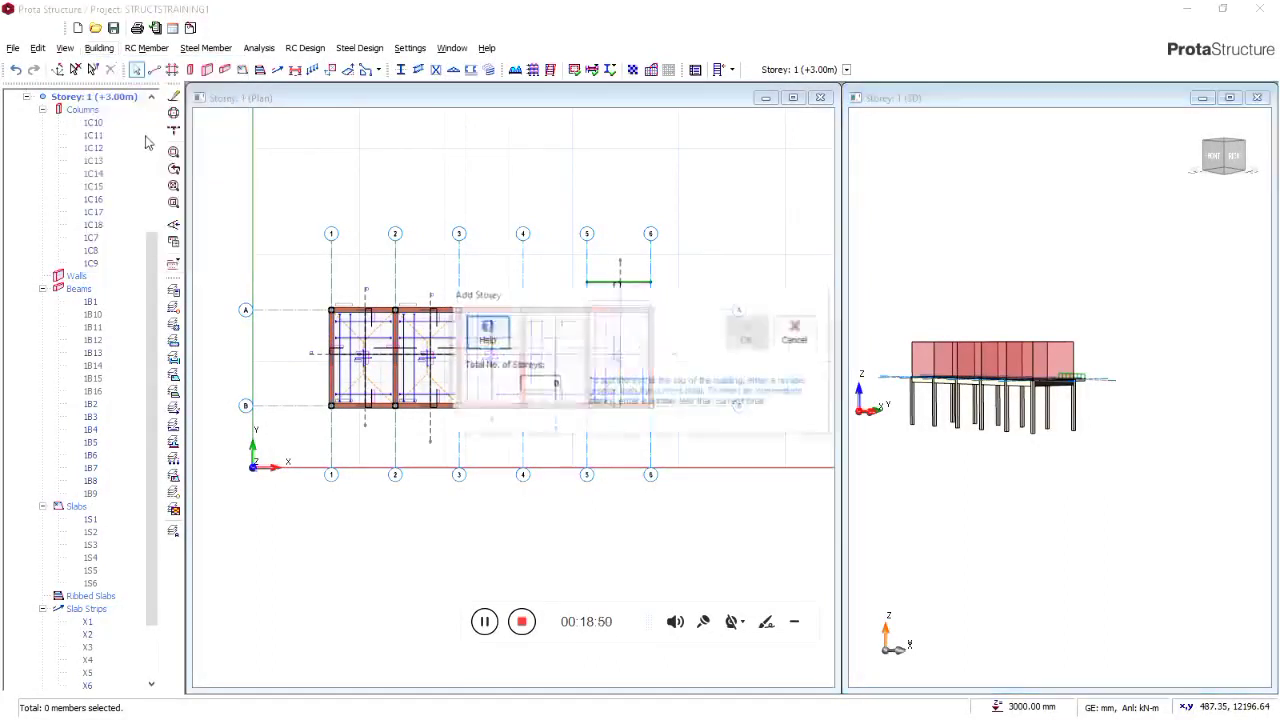
{"action": "left_click", "coordinate": [558, 387]}
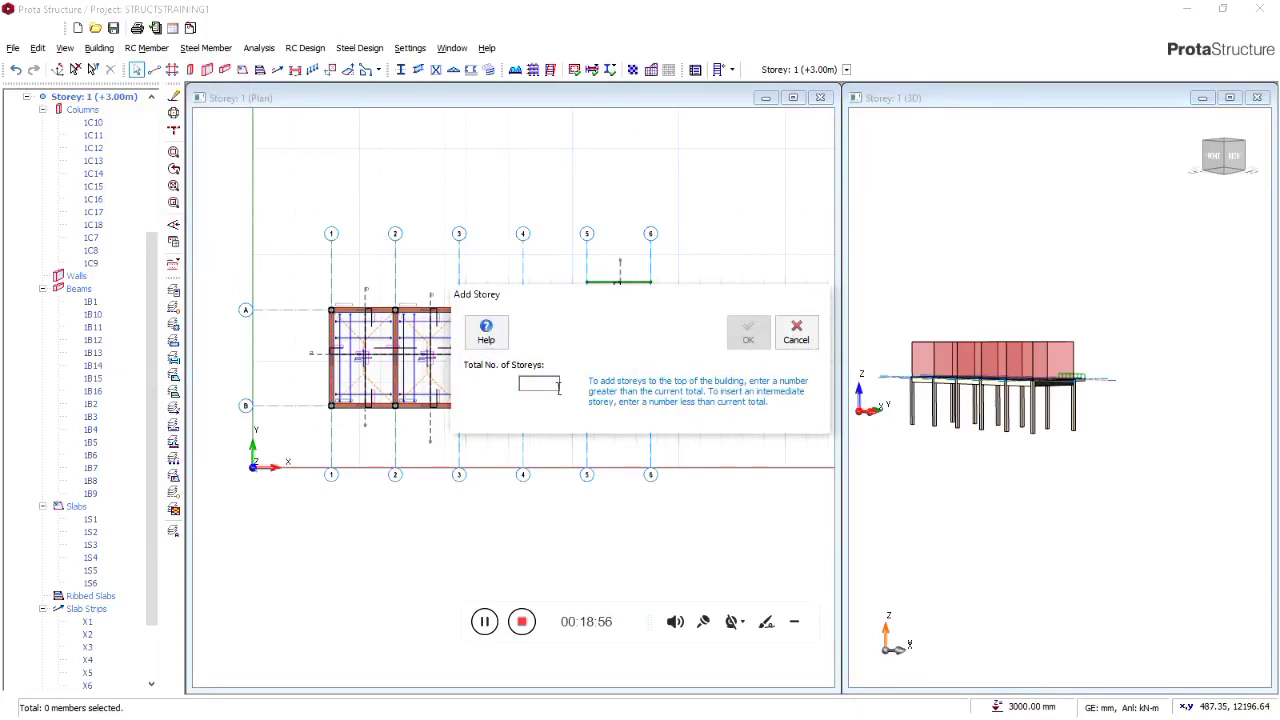
{"action": "type", "text": "4"}
{"action": "left_click", "coordinate": [748, 332]}
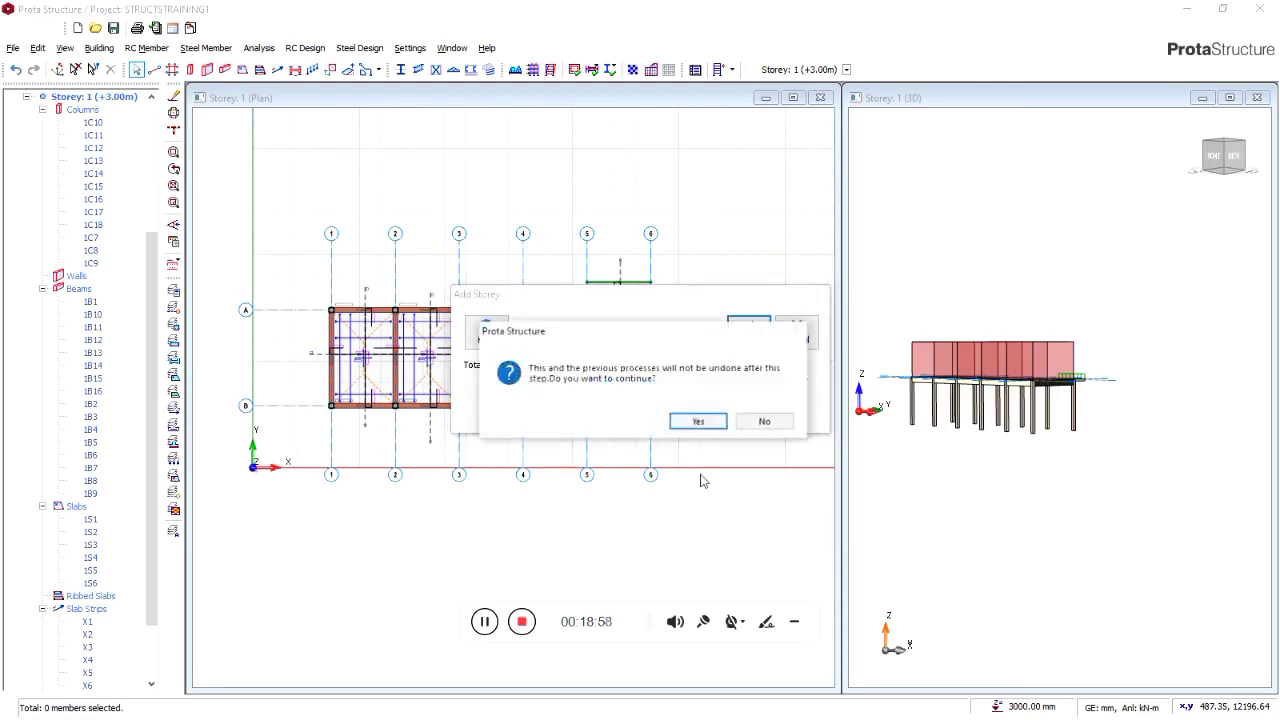
{"action": "left_click", "coordinate": [699, 424]}
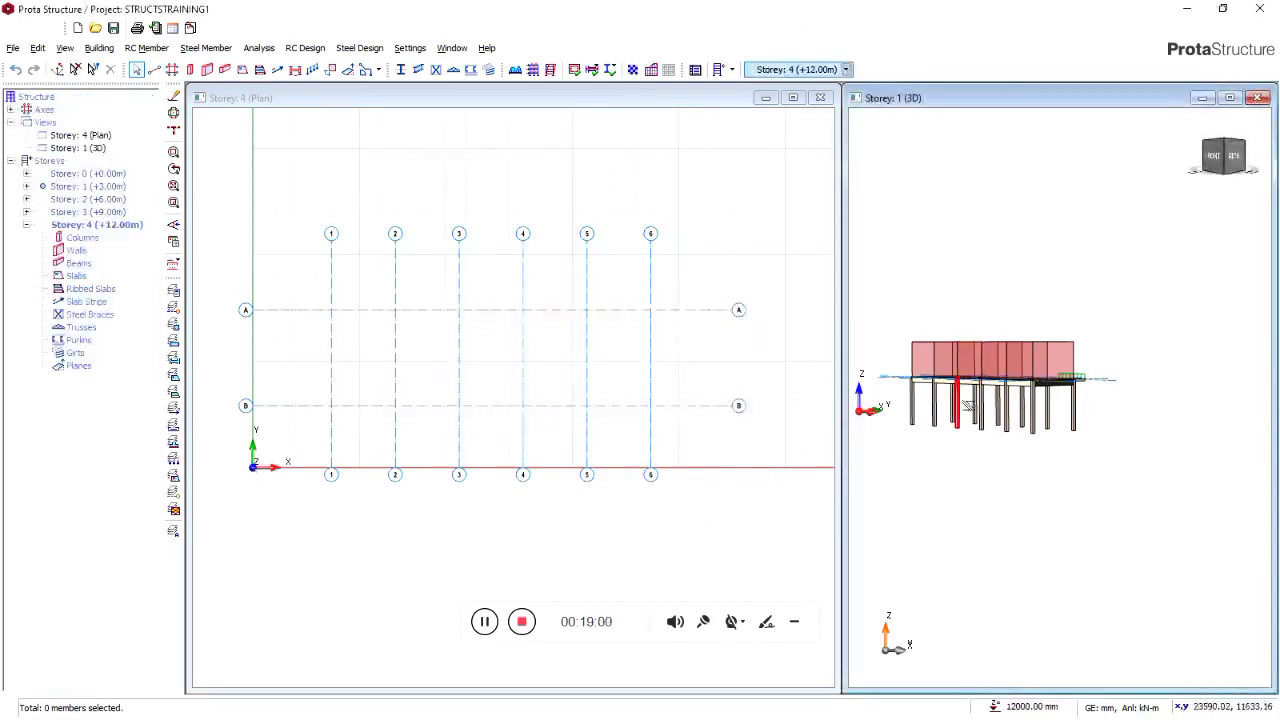
Activate the newly added Storey 3 and examine its plan for existing members
{"action": "left_click", "coordinate": [92, 189]}
{"action": "middle_click_drag", "start_coordinate": [1078, 440], "coordinate": [1108, 470]}
{"action": "double_click", "coordinate": [79, 188]}
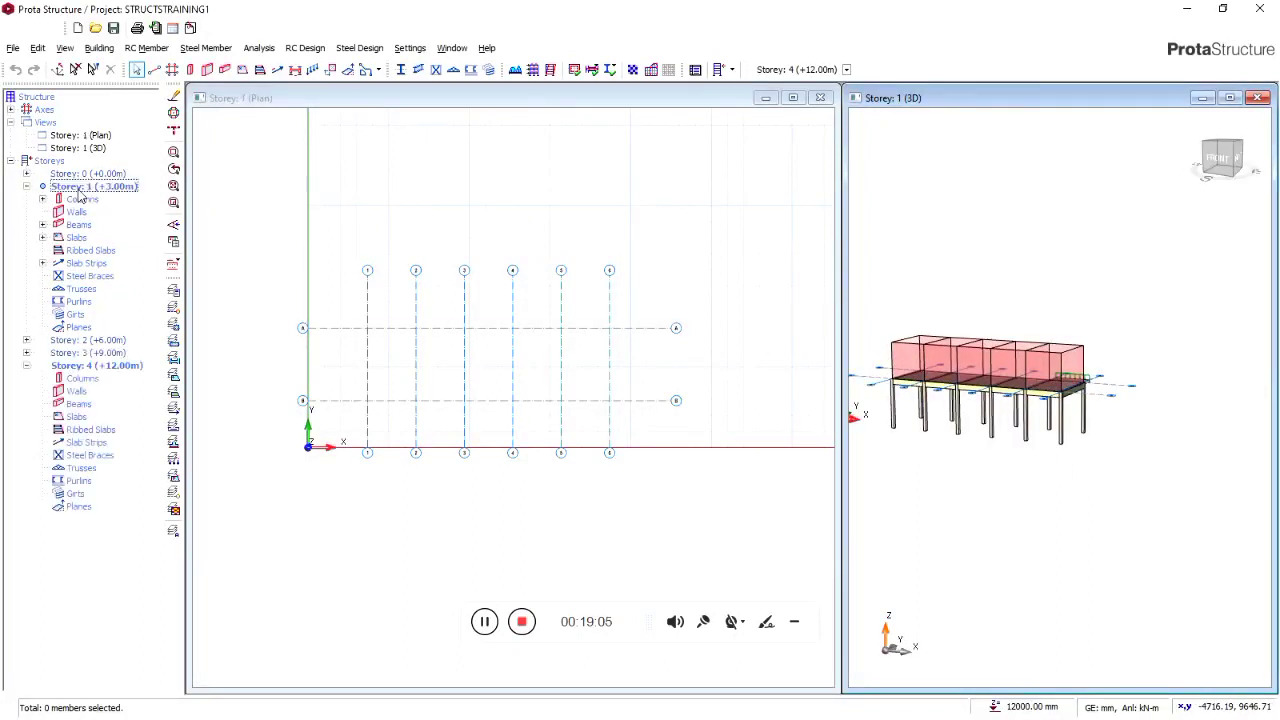
{"action": "double_click", "coordinate": [110, 362]}
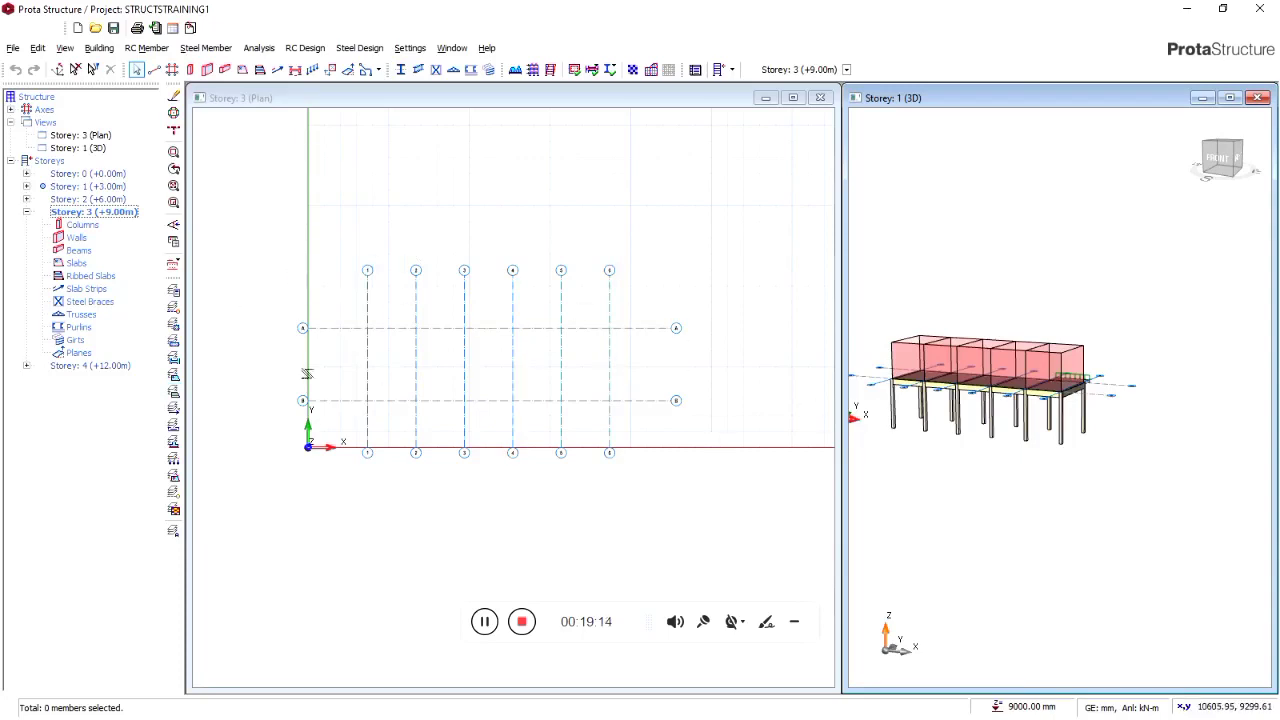
{"action": "scroll", "coordinate": [491, 380], "scroll_direction": "up", "scroll_amount": 4}
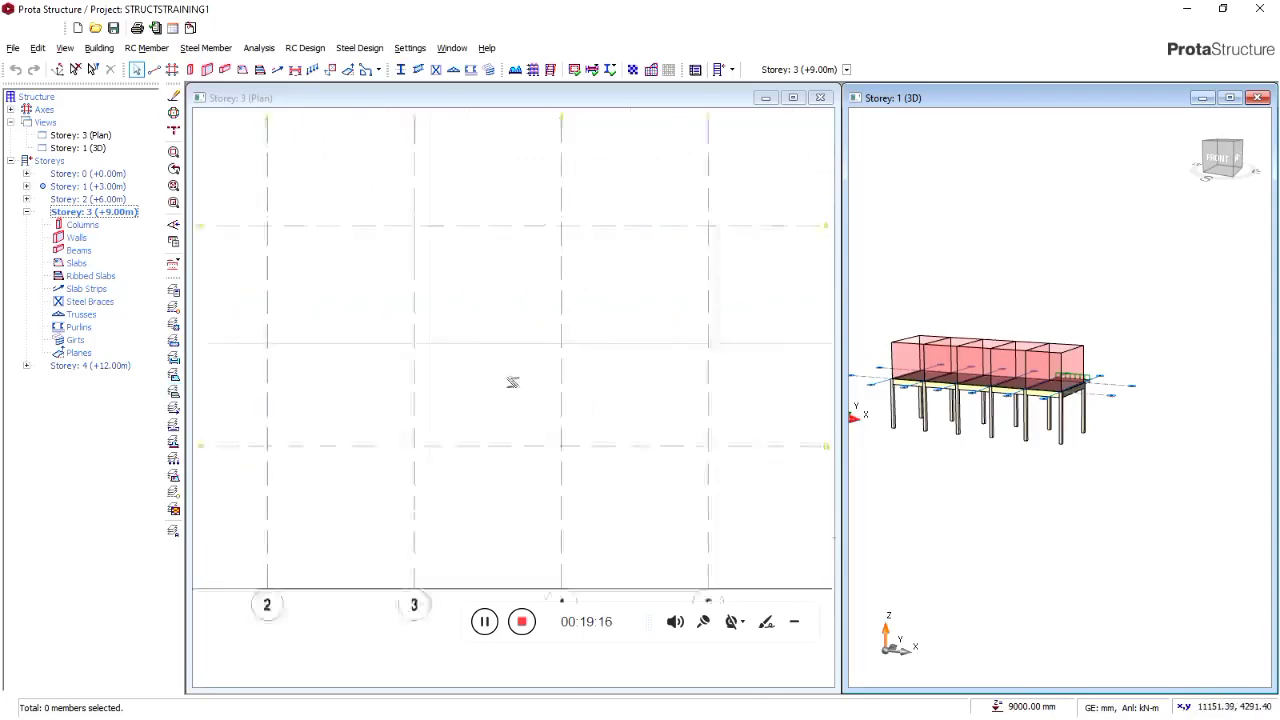
{"action": "scroll", "coordinate": [534, 377], "scroll_direction": "down", "scroll_amount": 2}
{"action": "scroll", "coordinate": [392, 359], "scroll_direction": "down", "scroll_amount": 1}
{"action": "scroll", "coordinate": [488, 375], "scroll_direction": "down", "scroll_amount": 1}
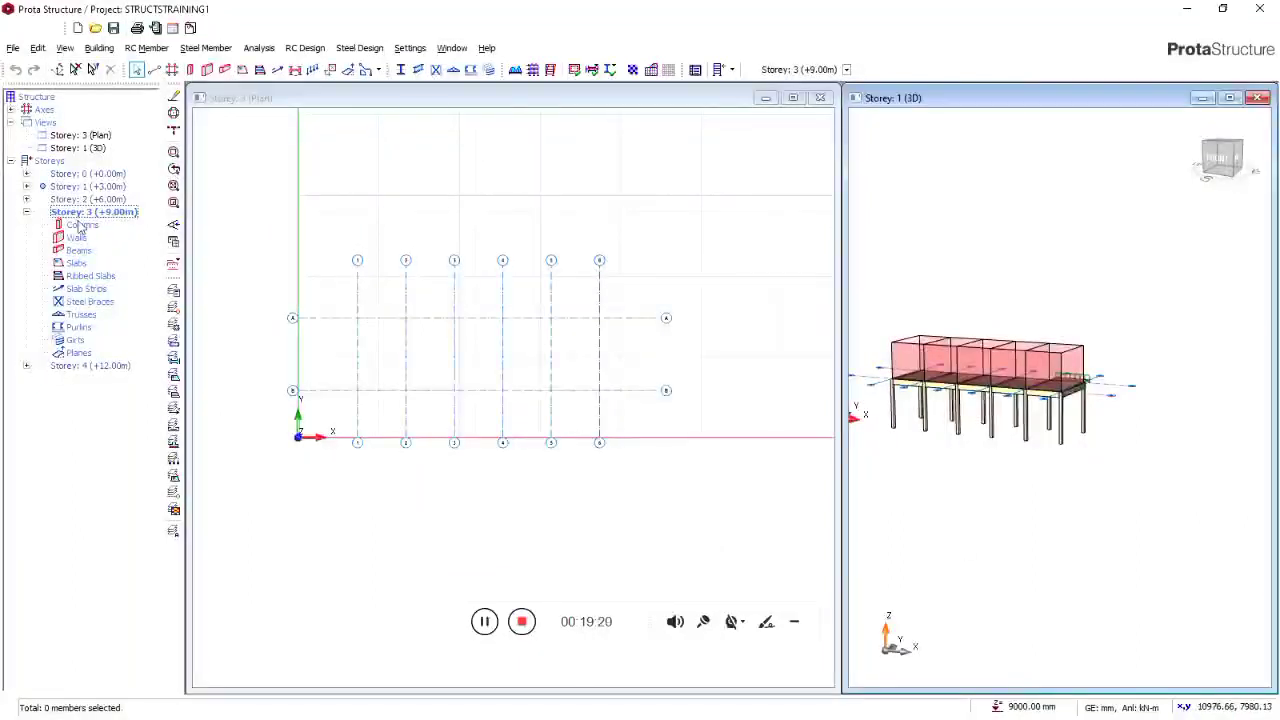
Try to generate a storey while Storey 3 is the active storey
{"action": "left_click", "coordinate": [64, 48]}
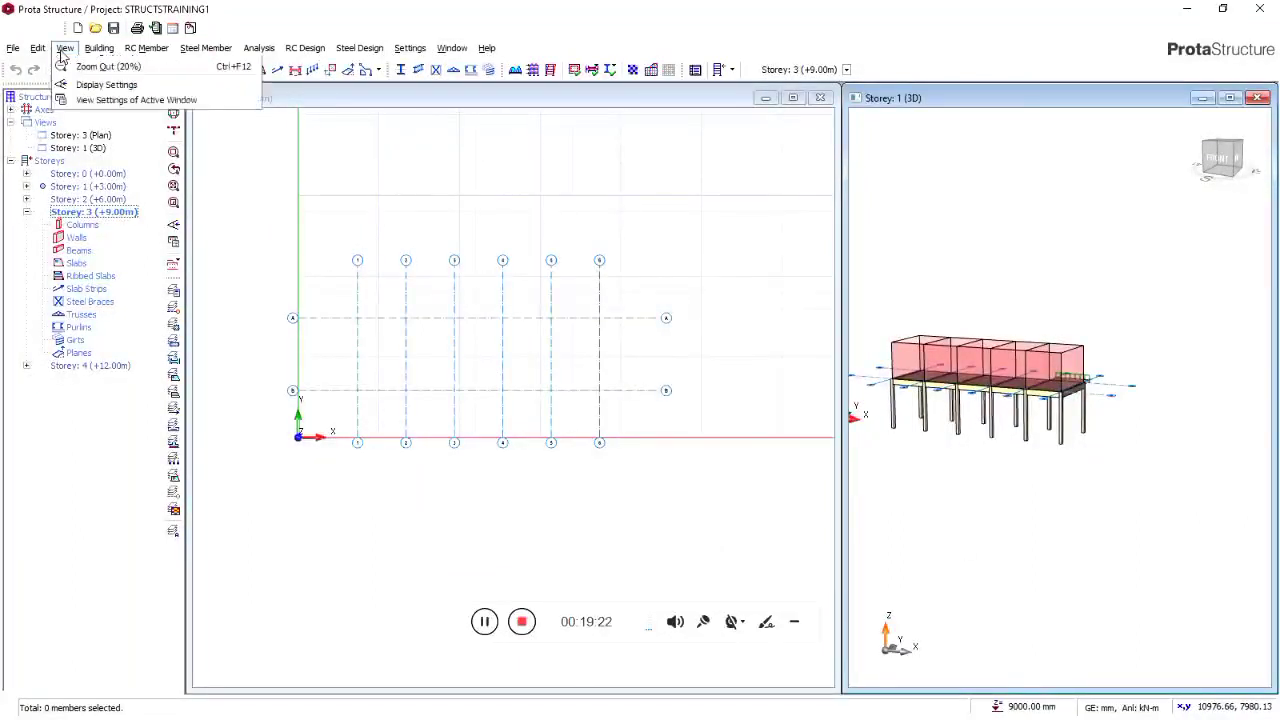
{"action": "left_click", "coordinate": [100, 48]}
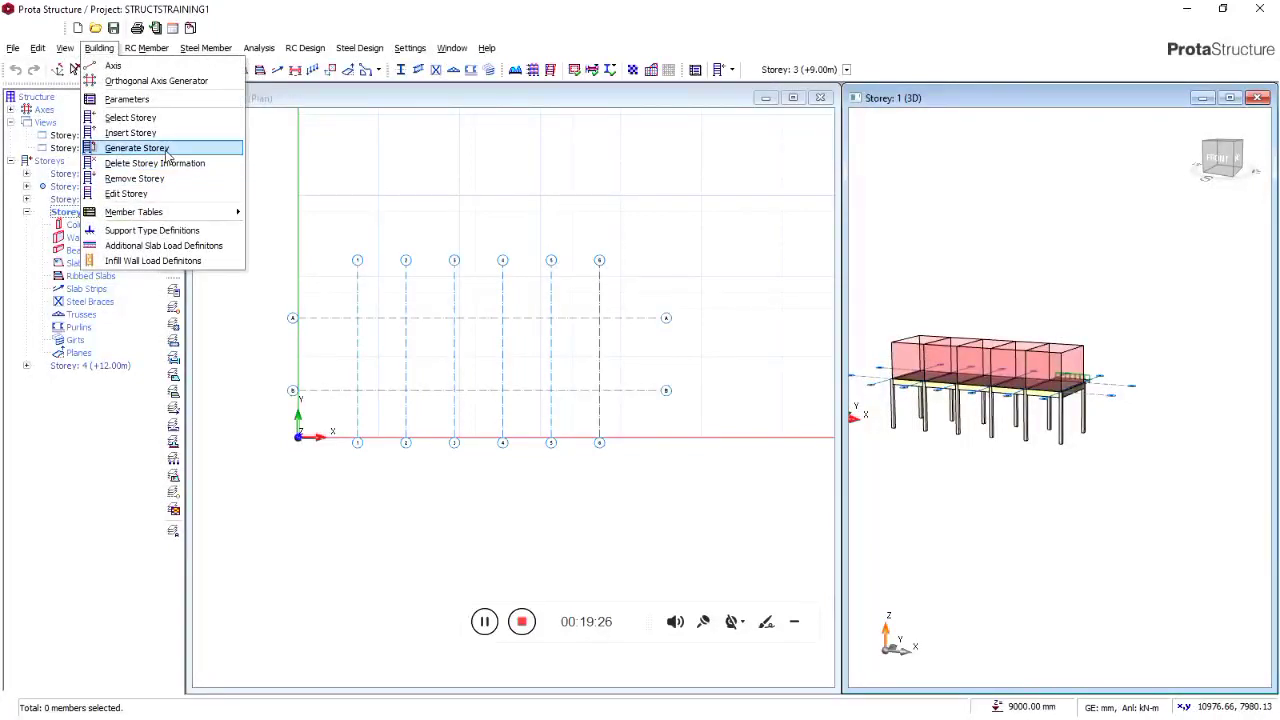
{"action": "left_click", "coordinate": [137, 148]}
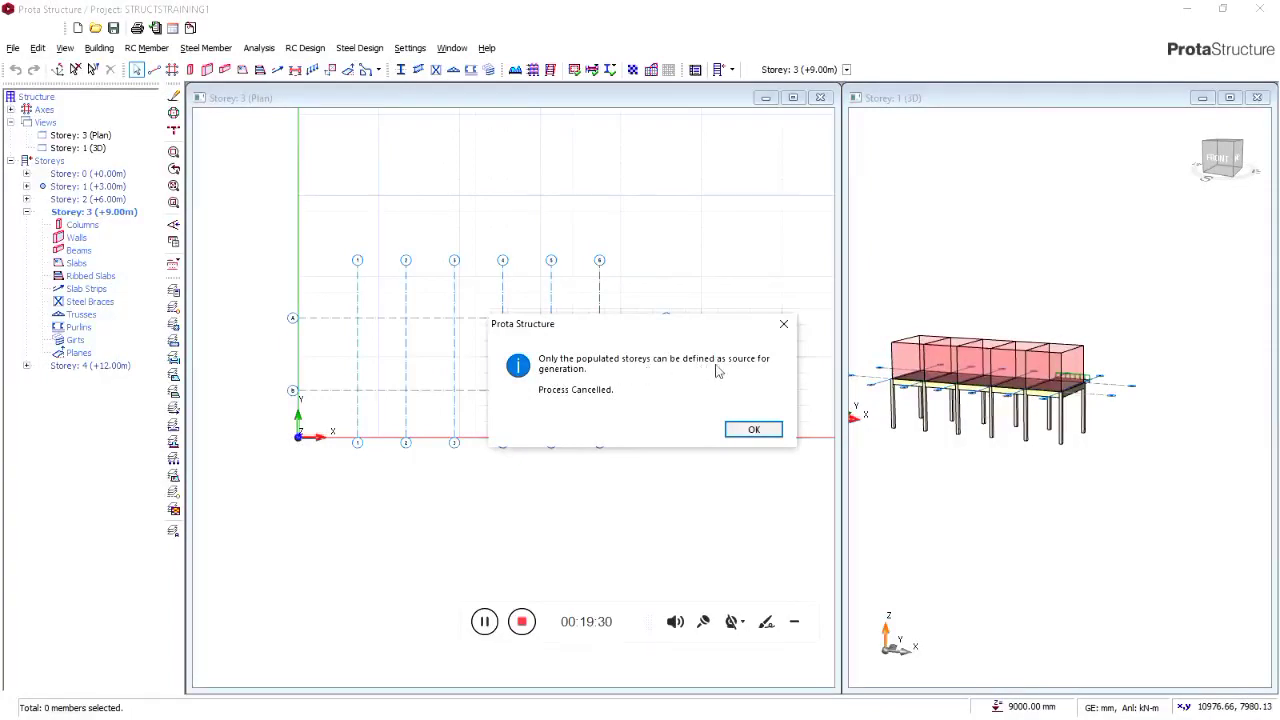
{"action": "left_click", "coordinate": [785, 321]}
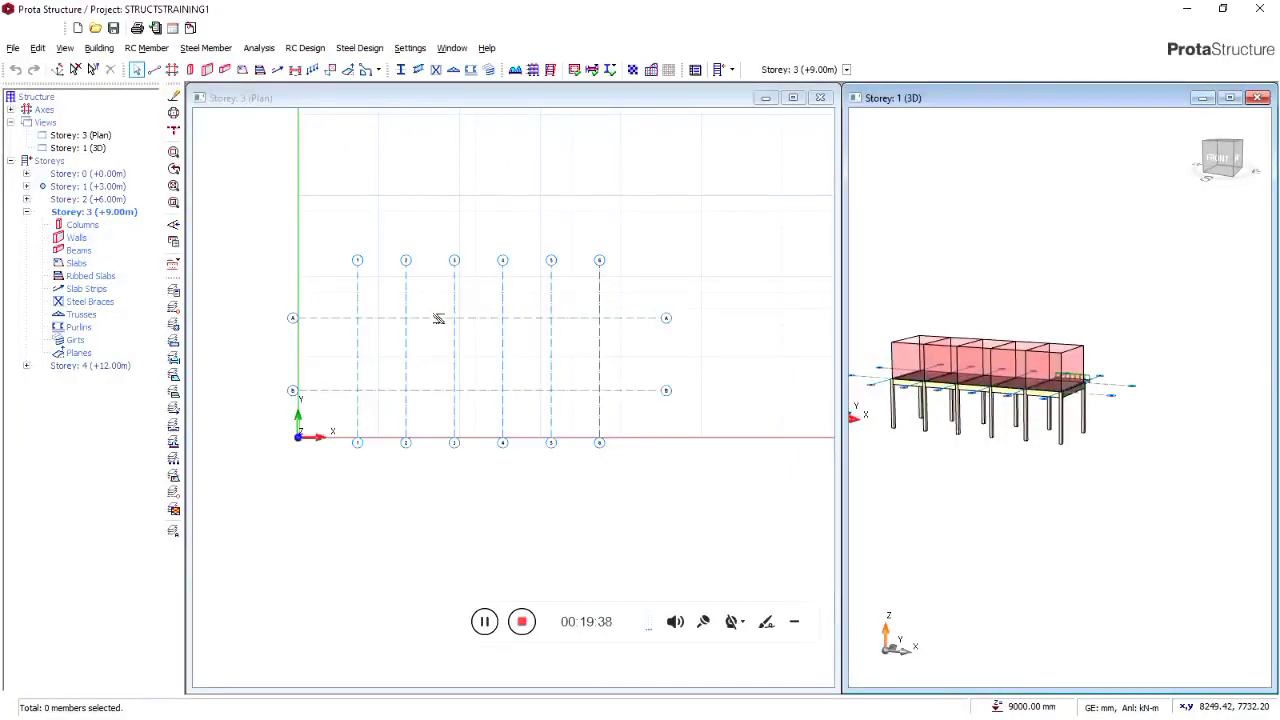
Activate Storey 1 and generate Storey 2 (+6.00m) from it with all member types included
{"action": "left_click", "coordinate": [99, 48]}
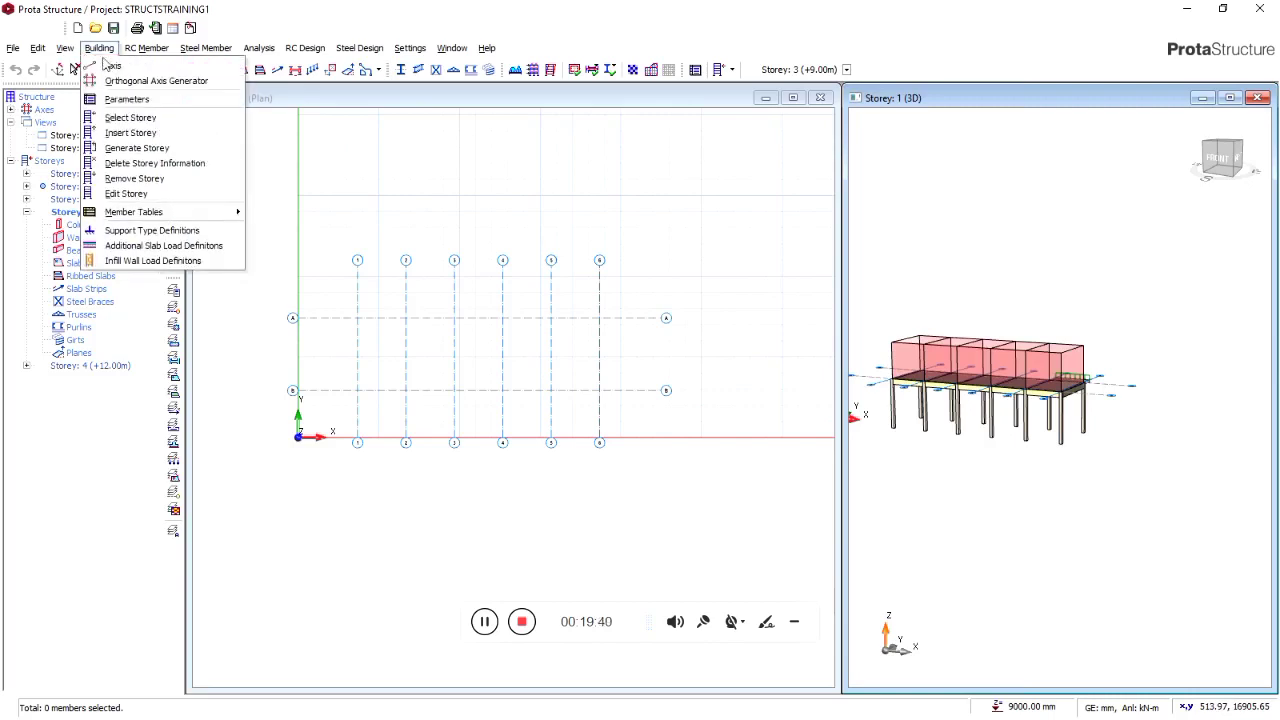
{"action": "left_click", "coordinate": [99, 289]}
{"action": "double_click", "coordinate": [96, 187]}
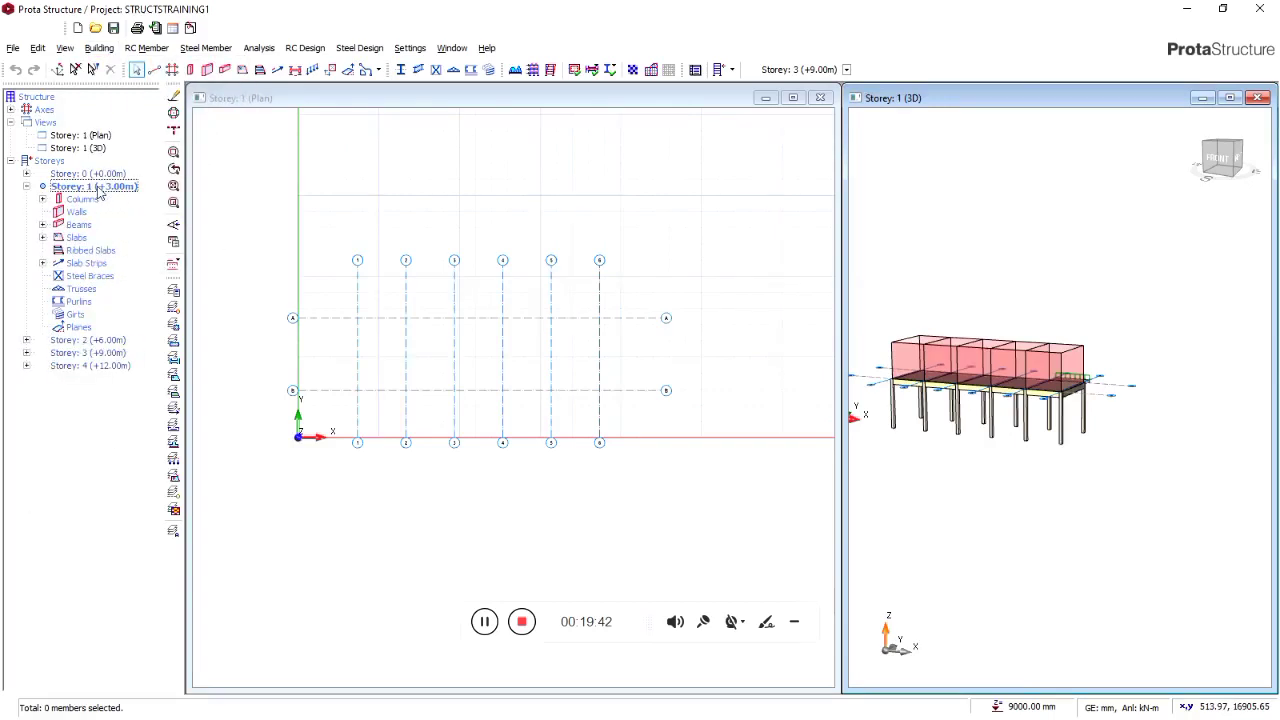
{"action": "left_click", "coordinate": [100, 48]}
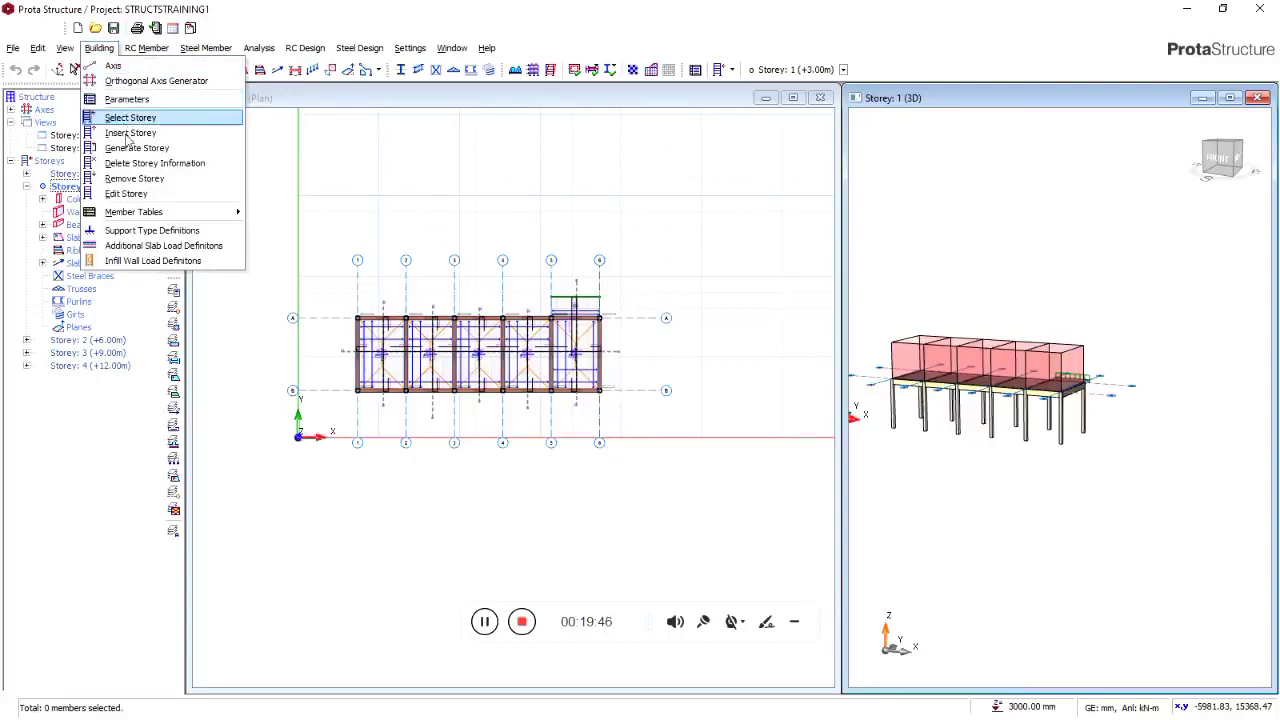
{"action": "left_click", "coordinate": [132, 150]}
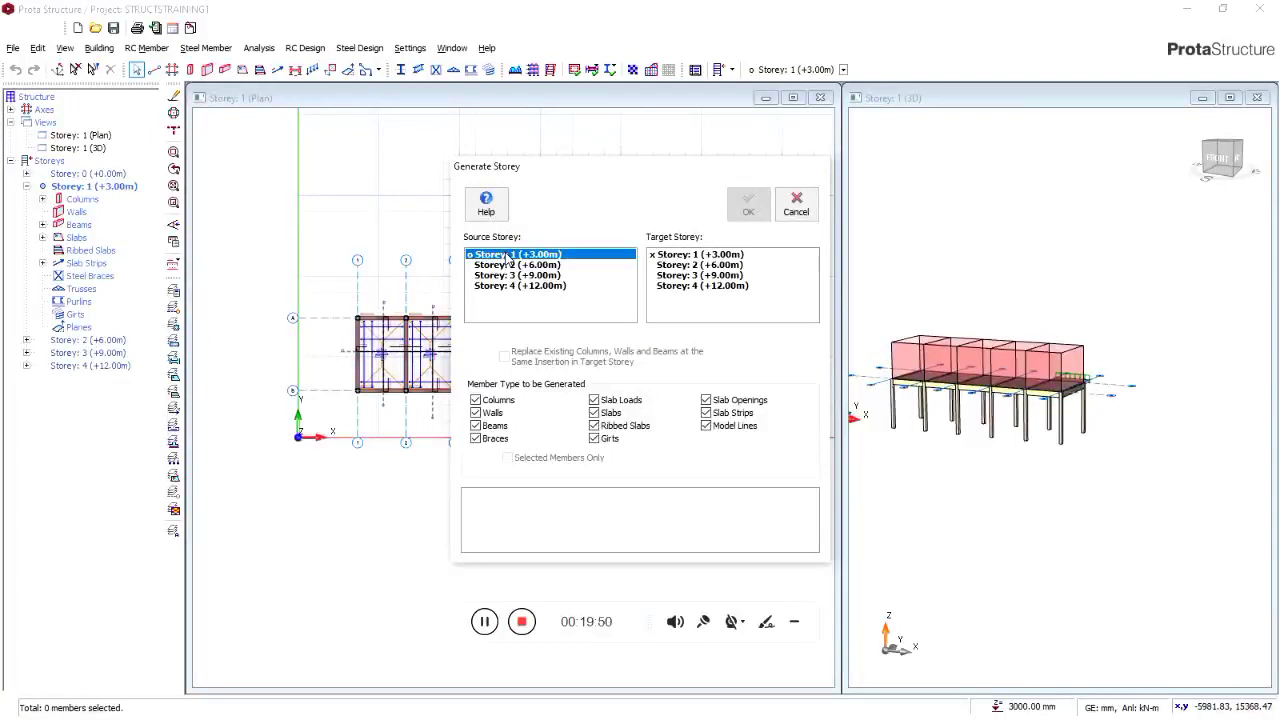
{"action": "left_click", "coordinate": [706, 276]}
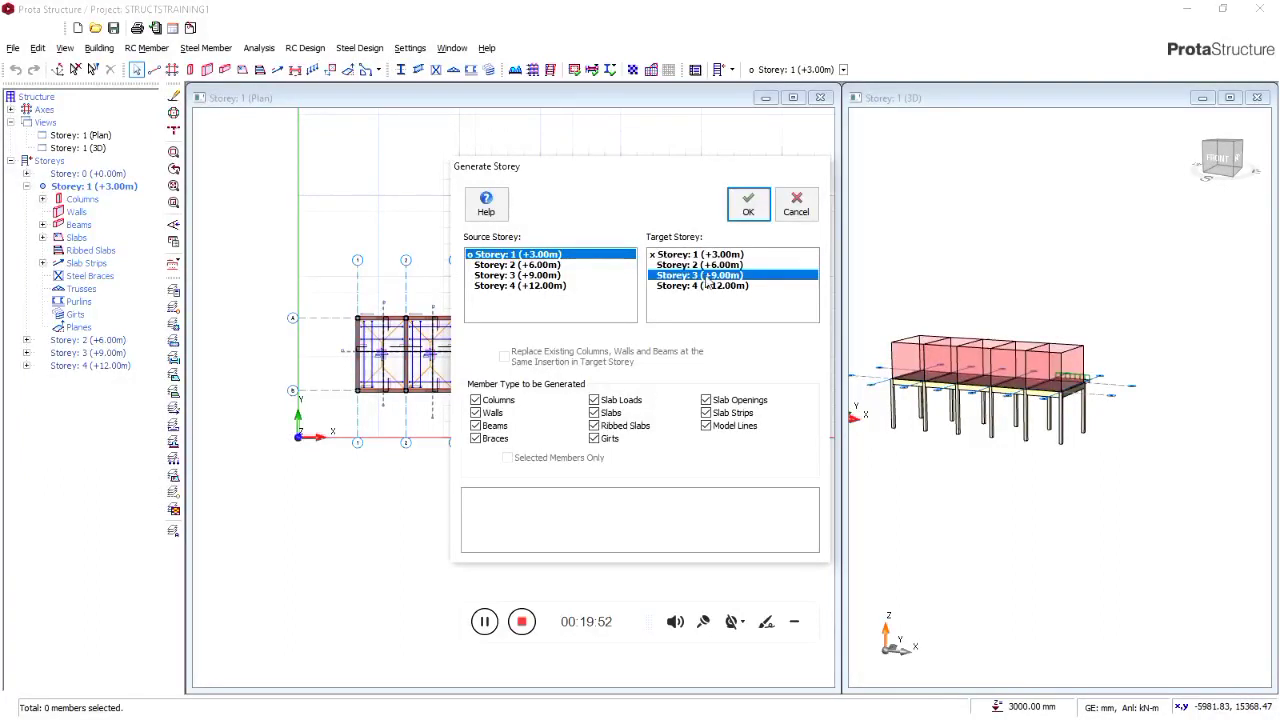
{"action": "key", "text": "Up"}
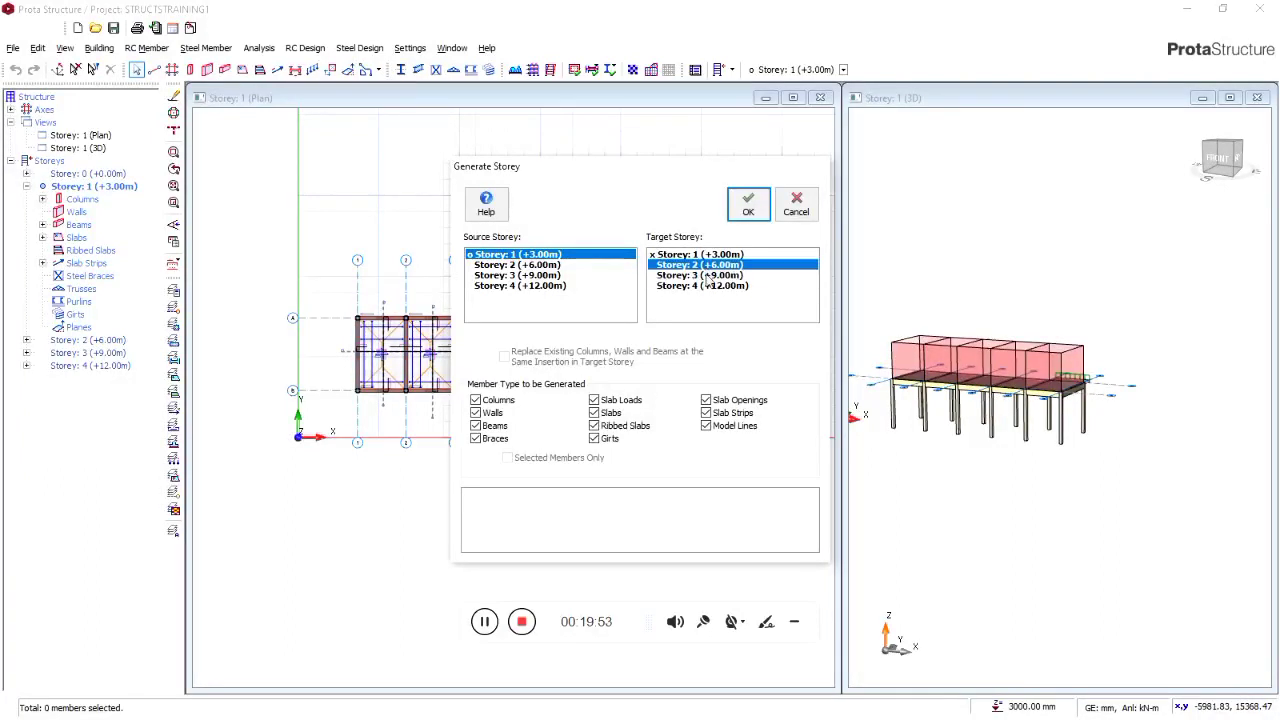
{"action": "left_click", "coordinate": [746, 212]}
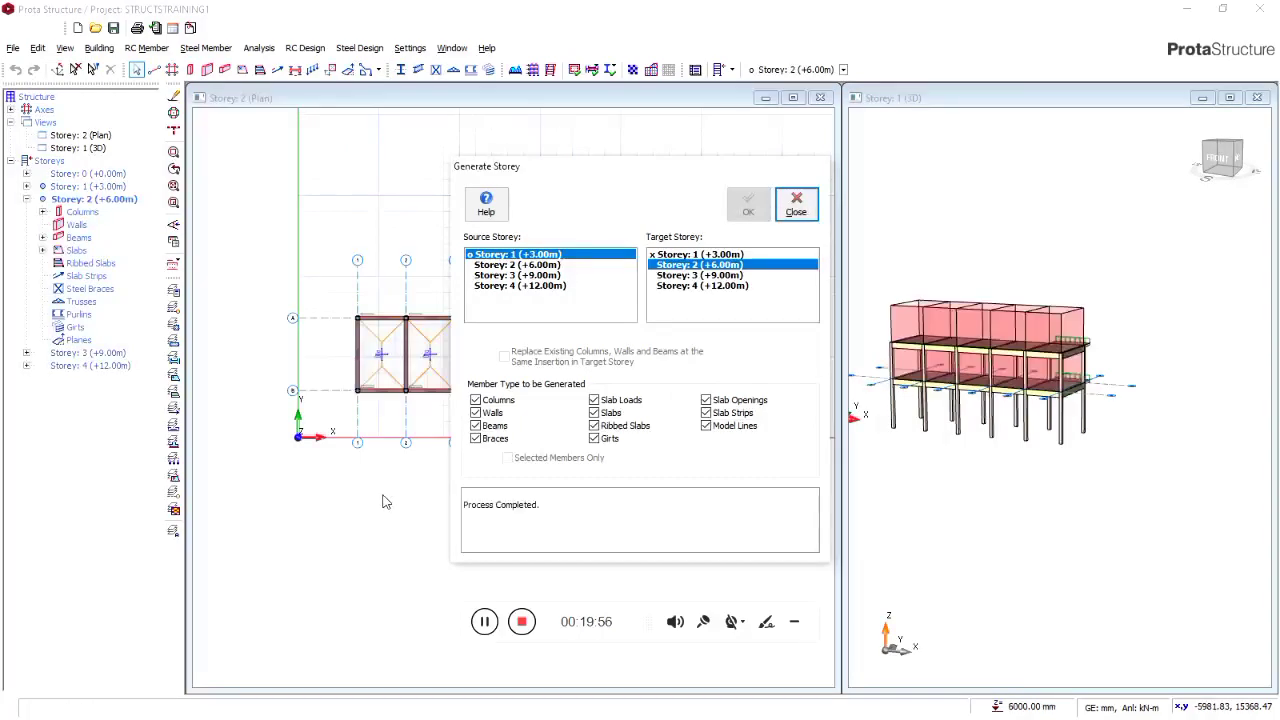
Generate Storey 3 (+9.00m) from Storey 1 with all member types, and Storey 4 (+12.00m) with only columns, walls, beams and braces
{"action": "left_click", "coordinate": [668, 276]}
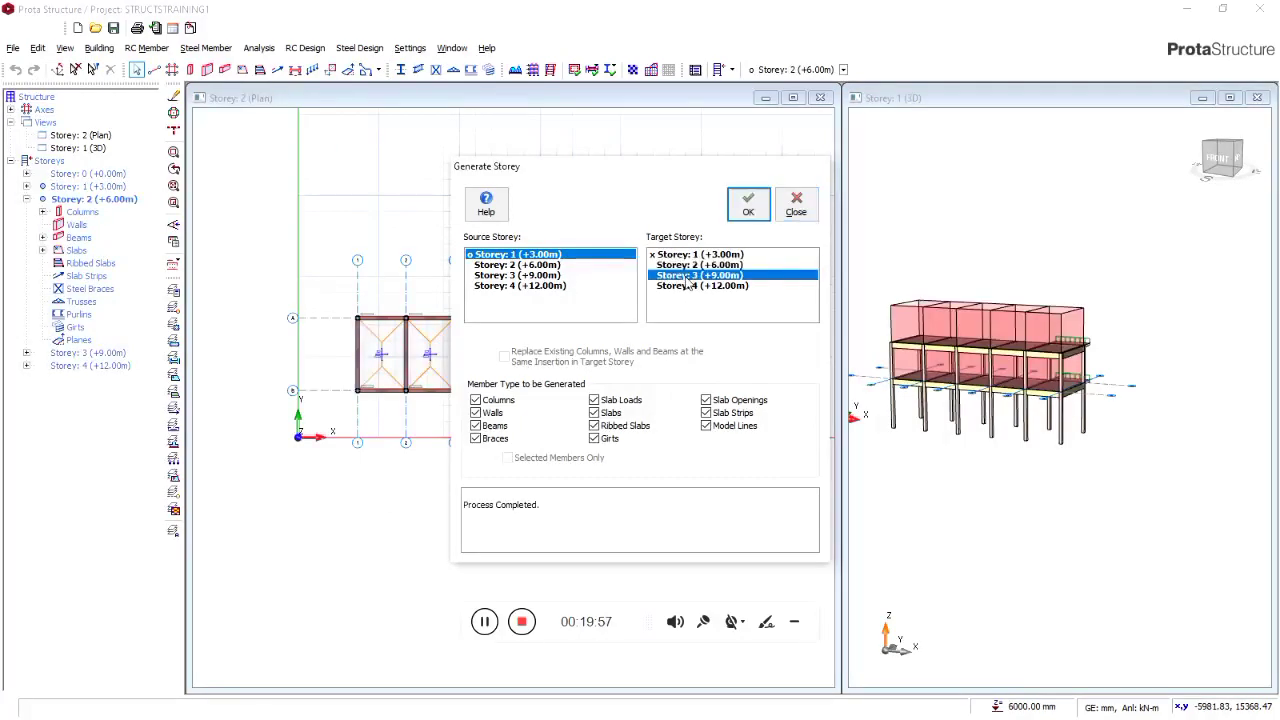
{"action": "left_click", "coordinate": [748, 204]}
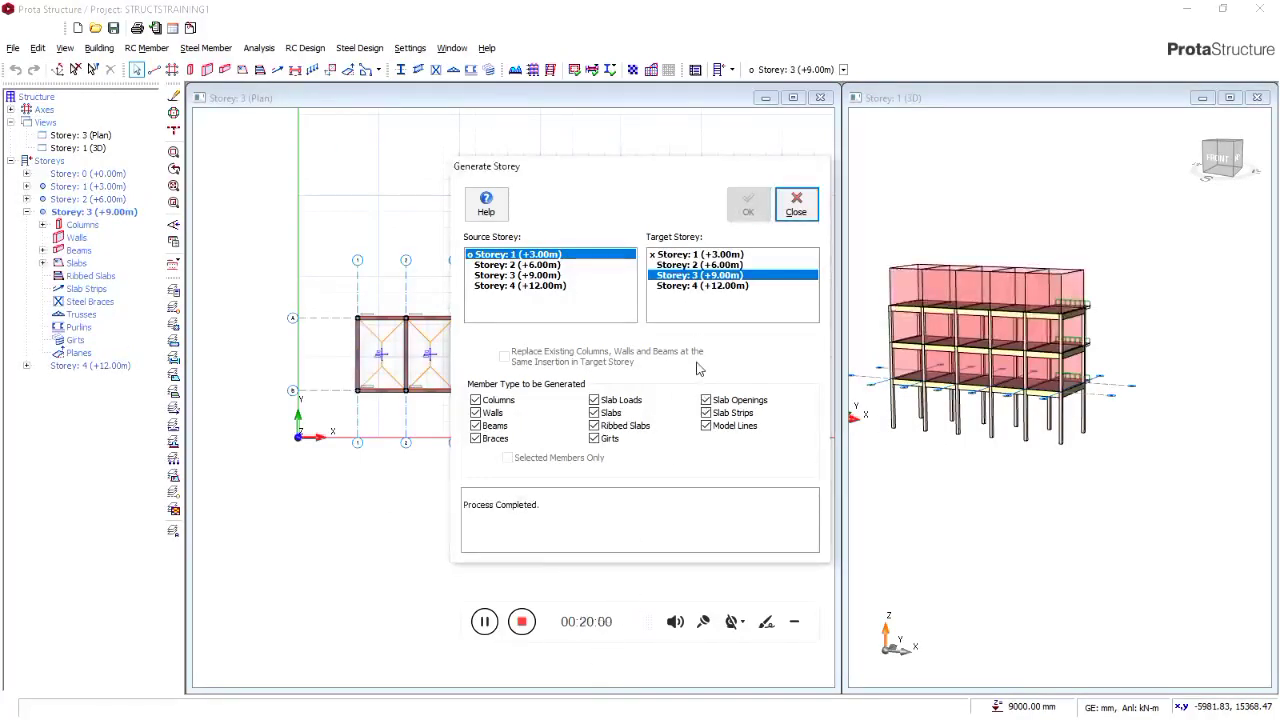
{"action": "left_click", "coordinate": [709, 286]}
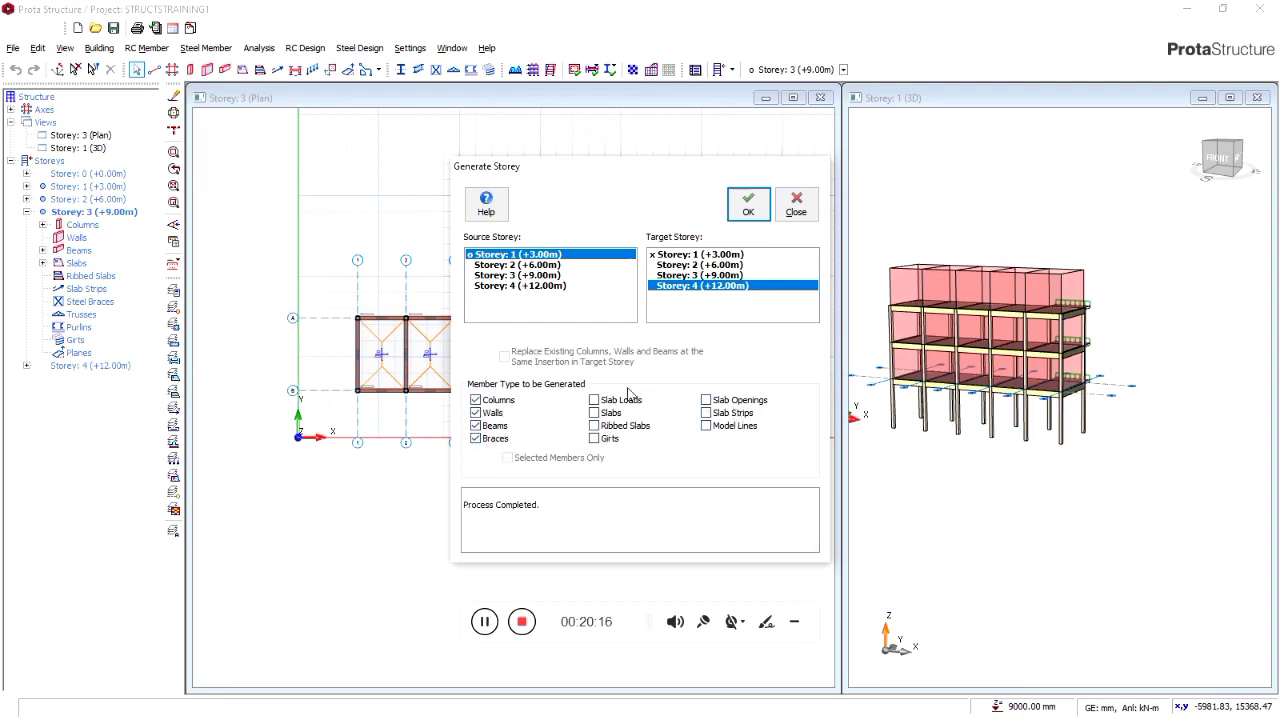
{"action": "left_click", "coordinate": [746, 205]}
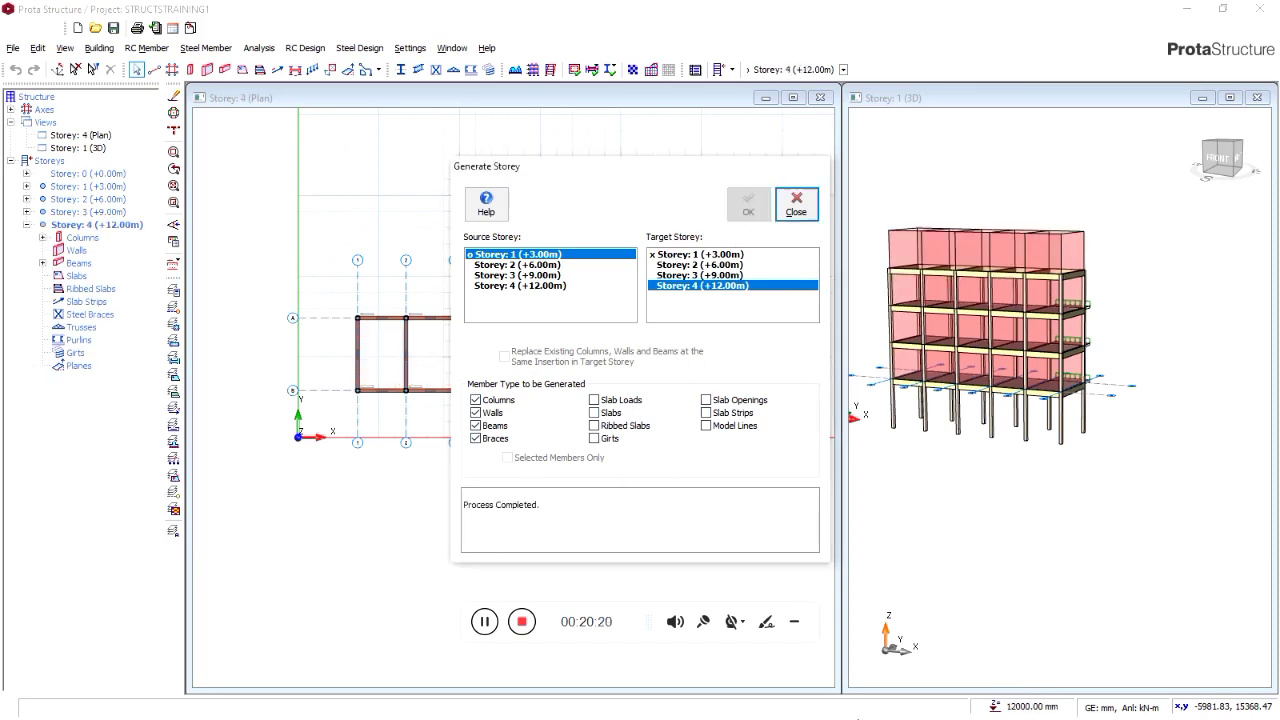
{"action": "left_click", "coordinate": [796, 200]}
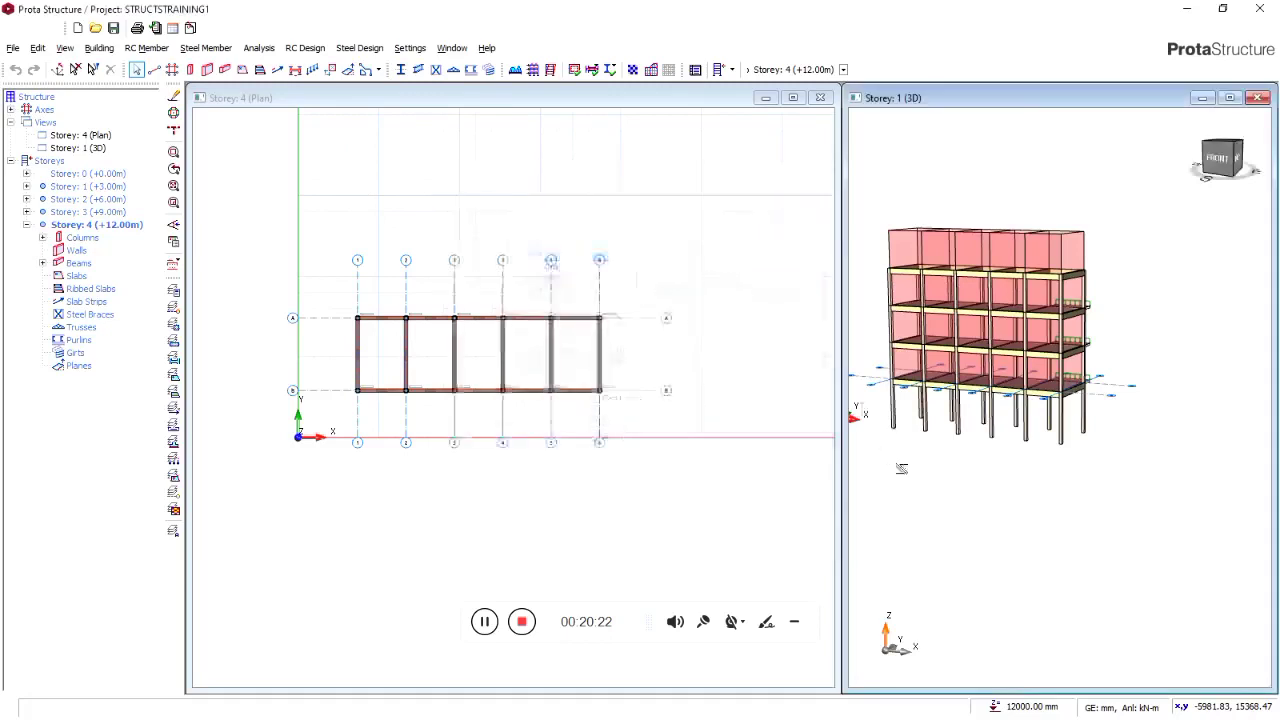
Examine the generated four-storey building in 3D and the Storey 4 plan
{"action": "scroll", "coordinate": [321, 357], "scroll_direction": "up", "scroll_amount": 5}
{"action": "scroll", "coordinate": [344, 357], "scroll_direction": "down", "scroll_amount": 3}
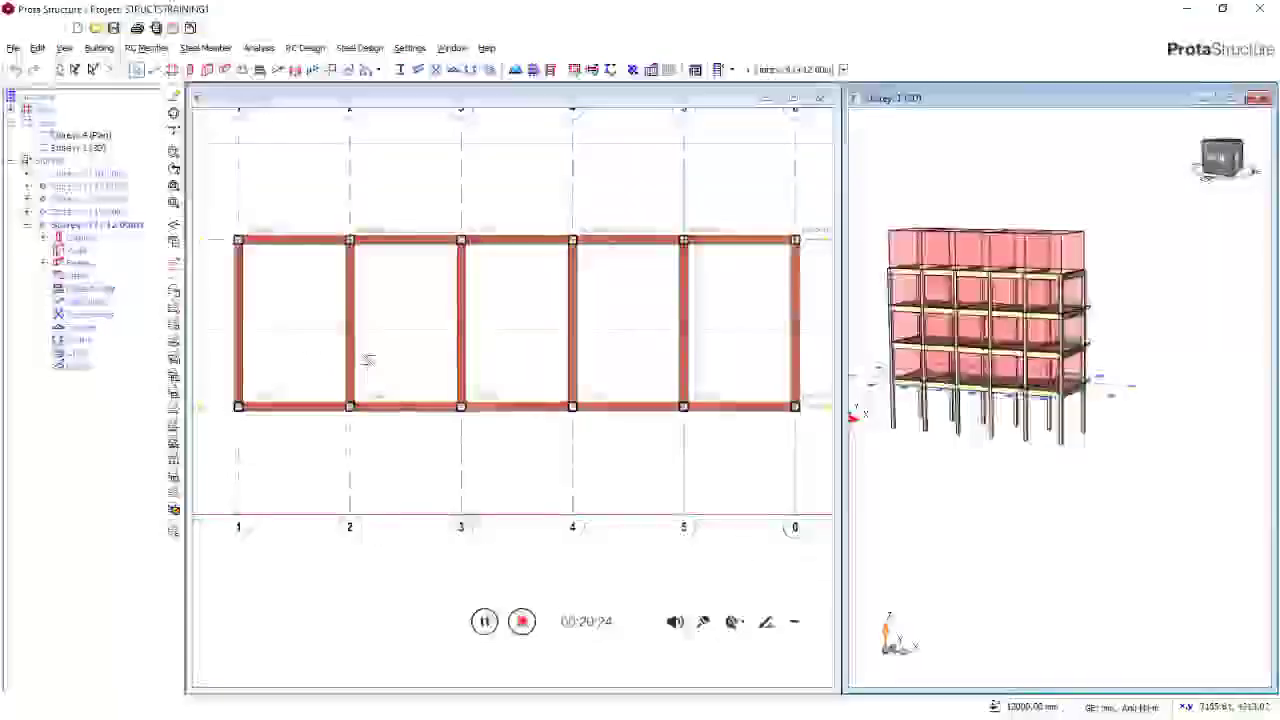
{"action": "middle_click_drag", "start_coordinate": [314, 346], "coordinate": [400, 352]}
{"action": "middle_click_drag", "start_coordinate": [1118, 375], "coordinate": [1106, 409]}
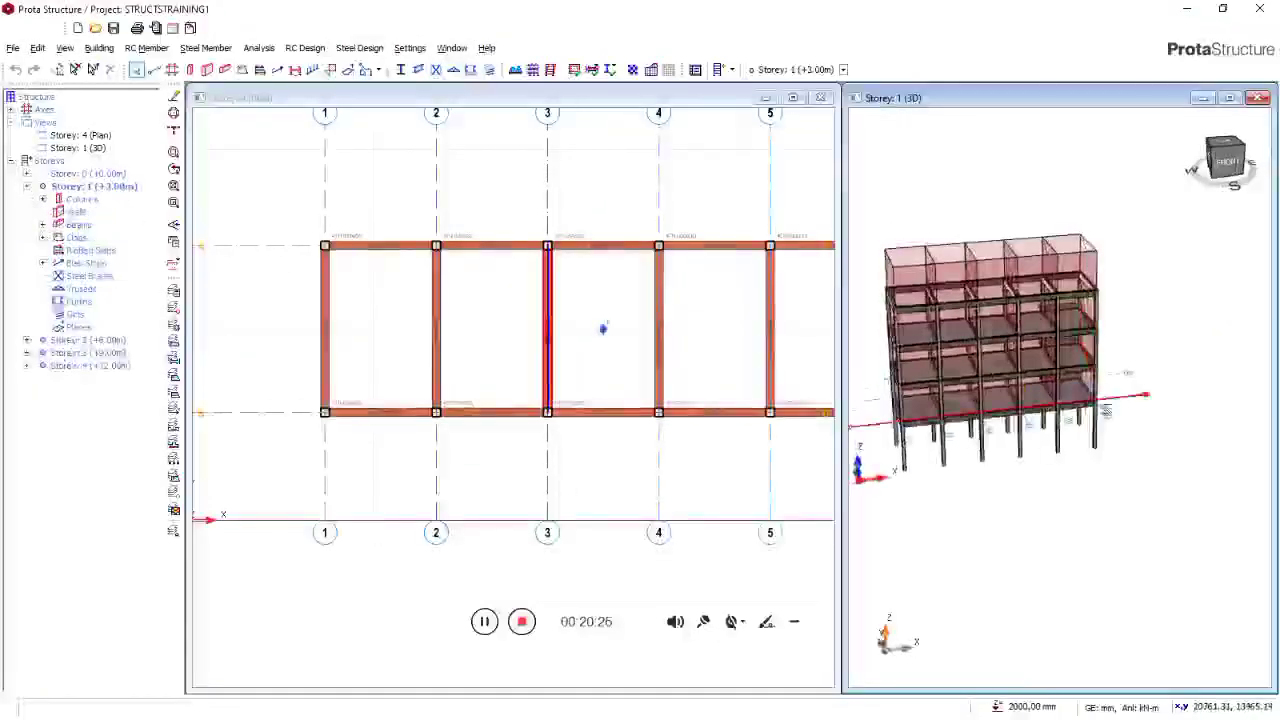
{"action": "scroll", "coordinate": [1106, 409], "scroll_direction": "down", "scroll_amount": 4}
{"action": "middle_click_drag", "start_coordinate": [968, 496], "coordinate": [1164, 479]}
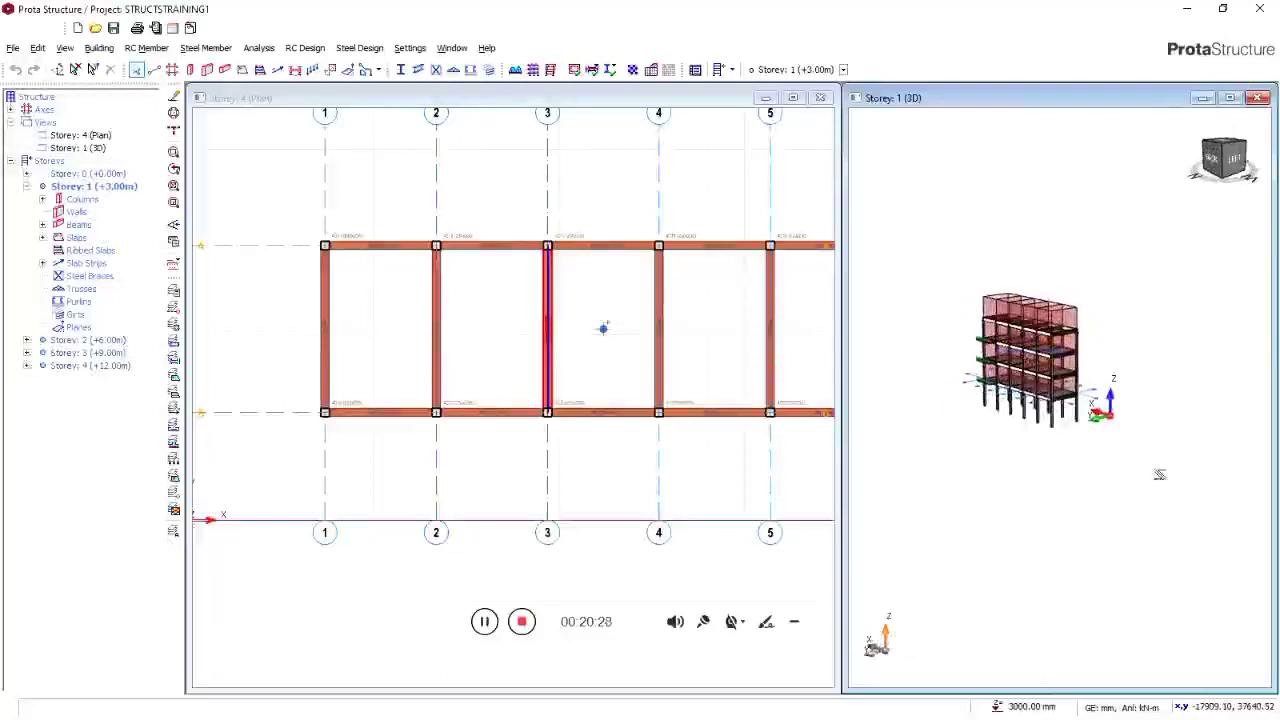
{"action": "scroll", "coordinate": [726, 317], "scroll_direction": "up", "scroll_amount": 1}
{"action": "middle_click_drag", "start_coordinate": [726, 317], "coordinate": [663, 340]}
{"action": "scroll", "coordinate": [630, 323], "scroll_direction": "down", "scroll_amount": 3}
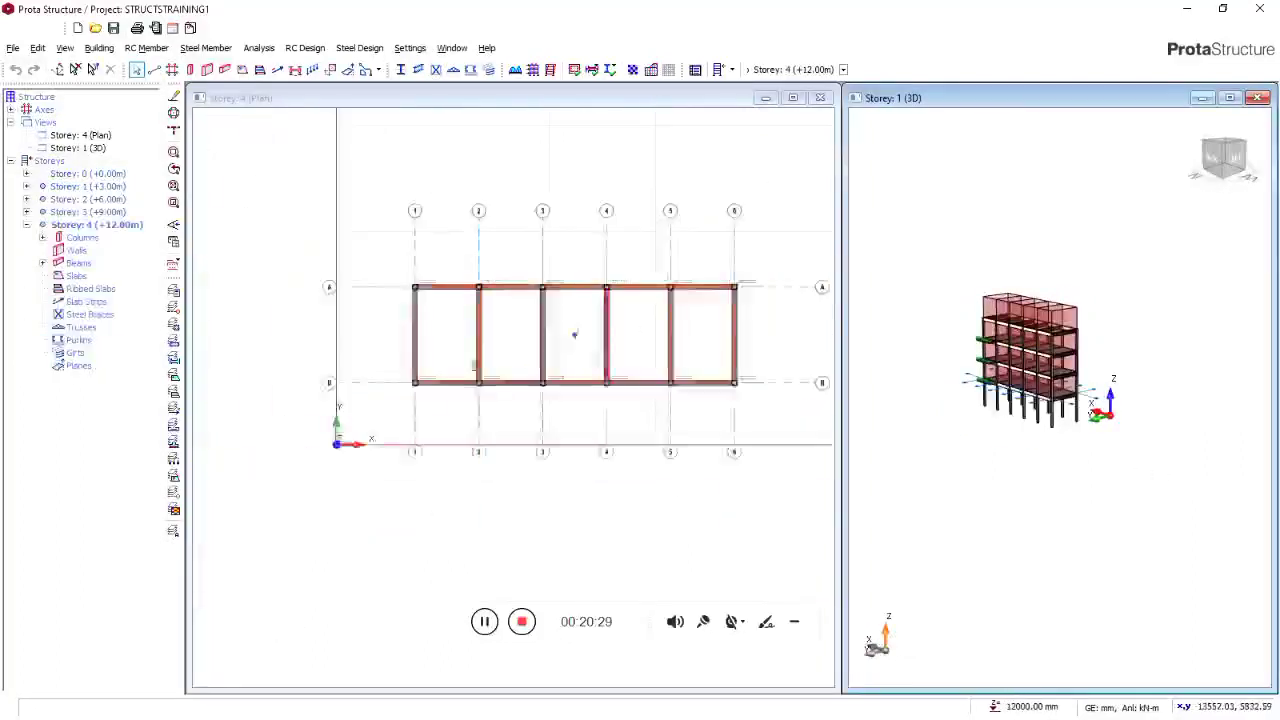
Edit the wall load of the Storey 4 beam on axis 1 between axes A and B, setting its wall height to 1.500 m
{"action": "scroll", "coordinate": [410, 326], "scroll_direction": "up", "scroll_amount": 3}
{"action": "left_click", "coordinate": [428, 321]}
{"action": "right_click", "coordinate": [428, 321]}
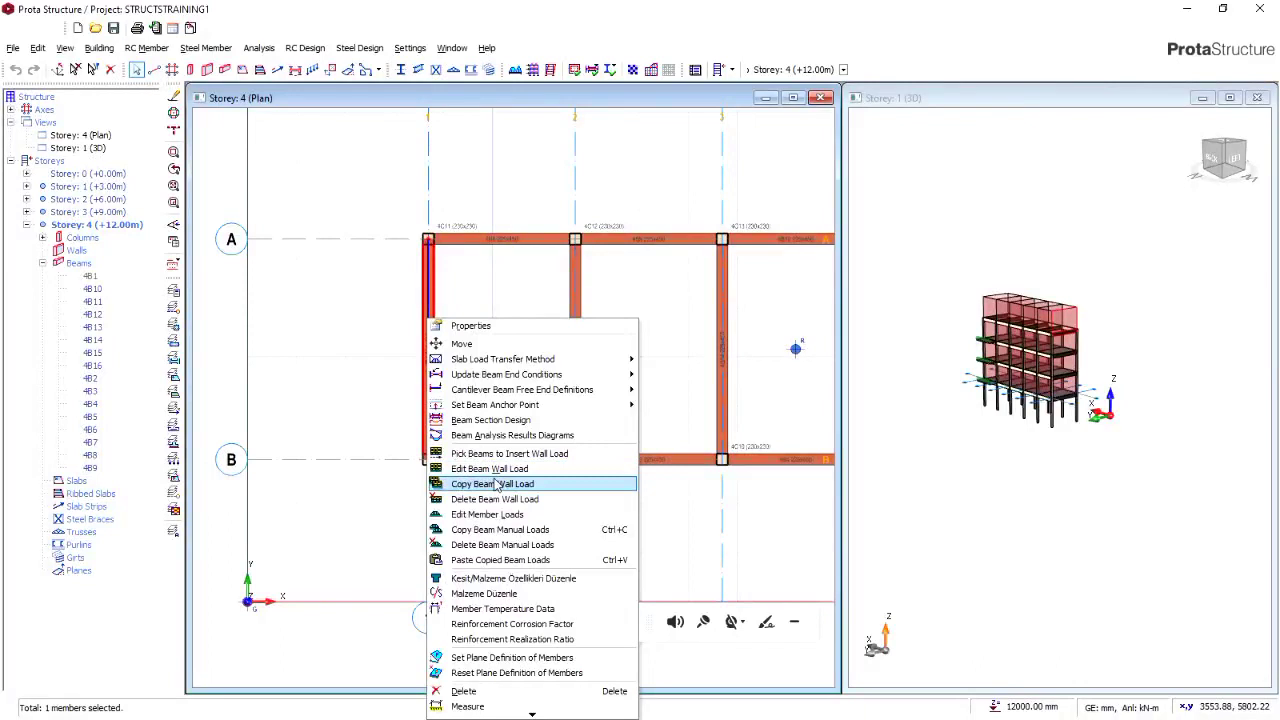
{"action": "left_click", "coordinate": [496, 469]}
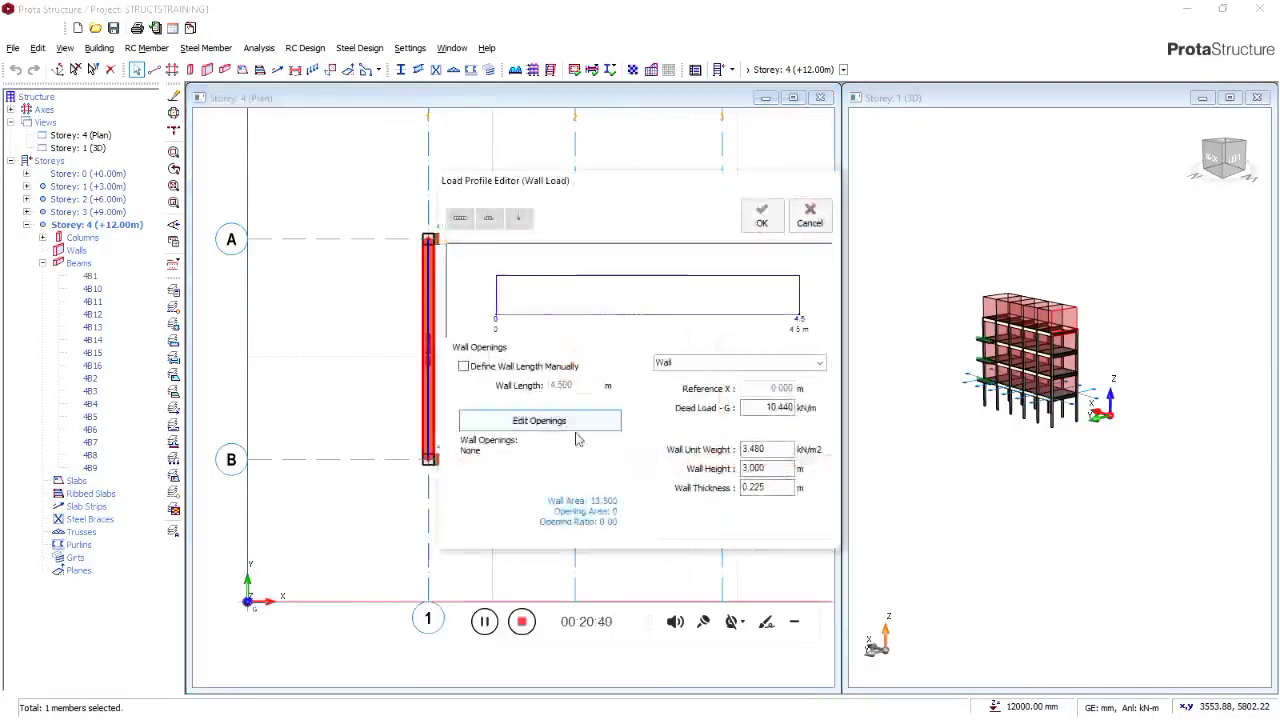
{"action": "double_click", "coordinate": [789, 472]}
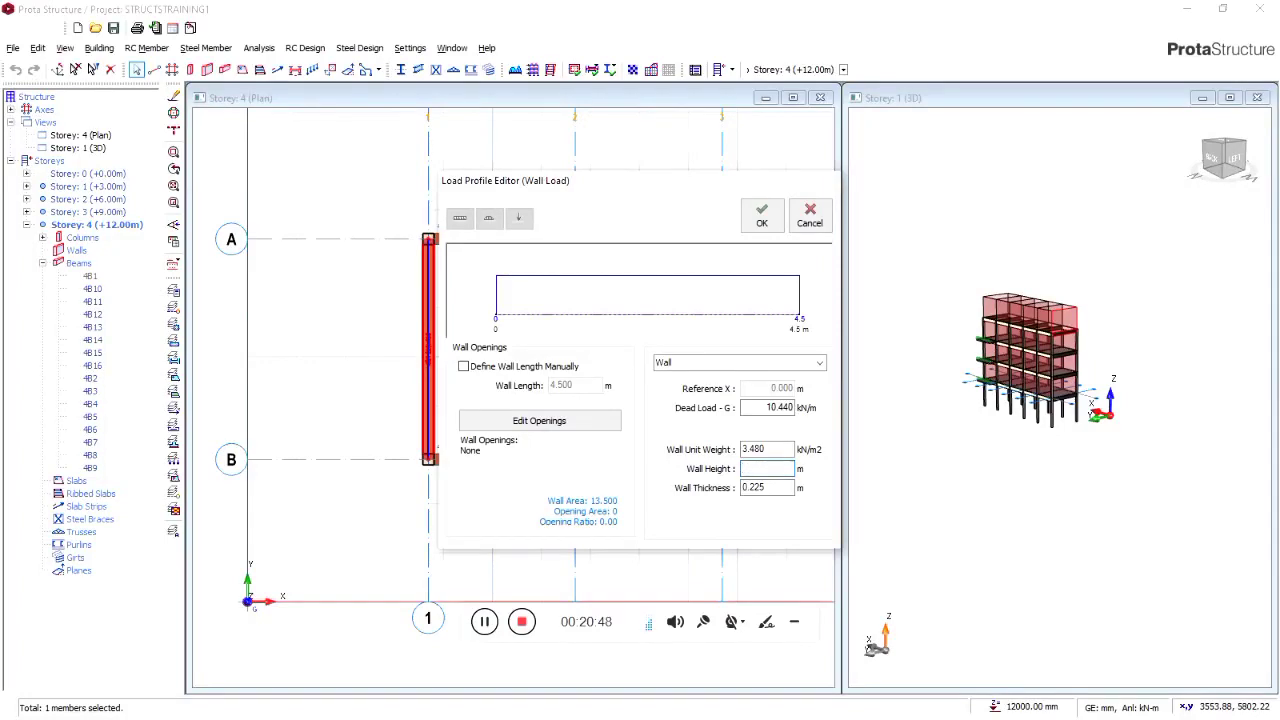
{"action": "type", "text": "1.500"}
{"action": "left_click", "coordinate": [761, 215]}
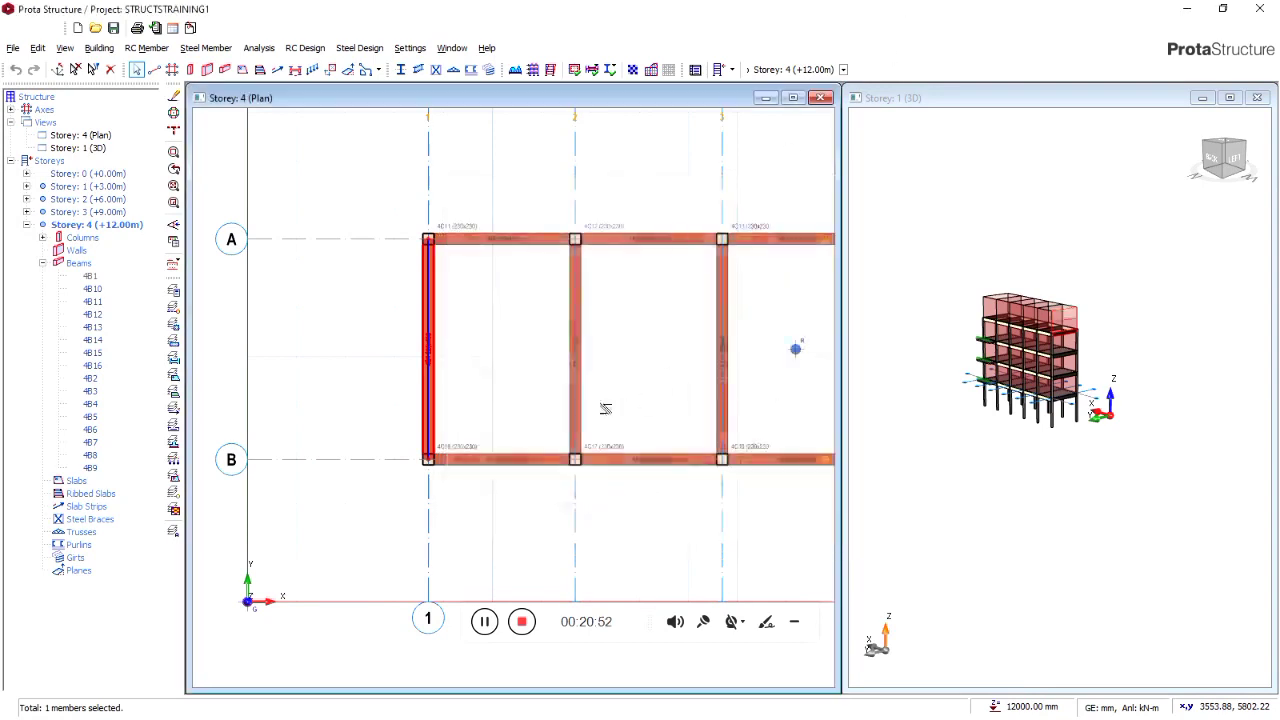
Copy the axis 1 beam's wall load and paste it onto all the other Storey 4 beams
{"action": "right_click", "coordinate": [435, 340]}
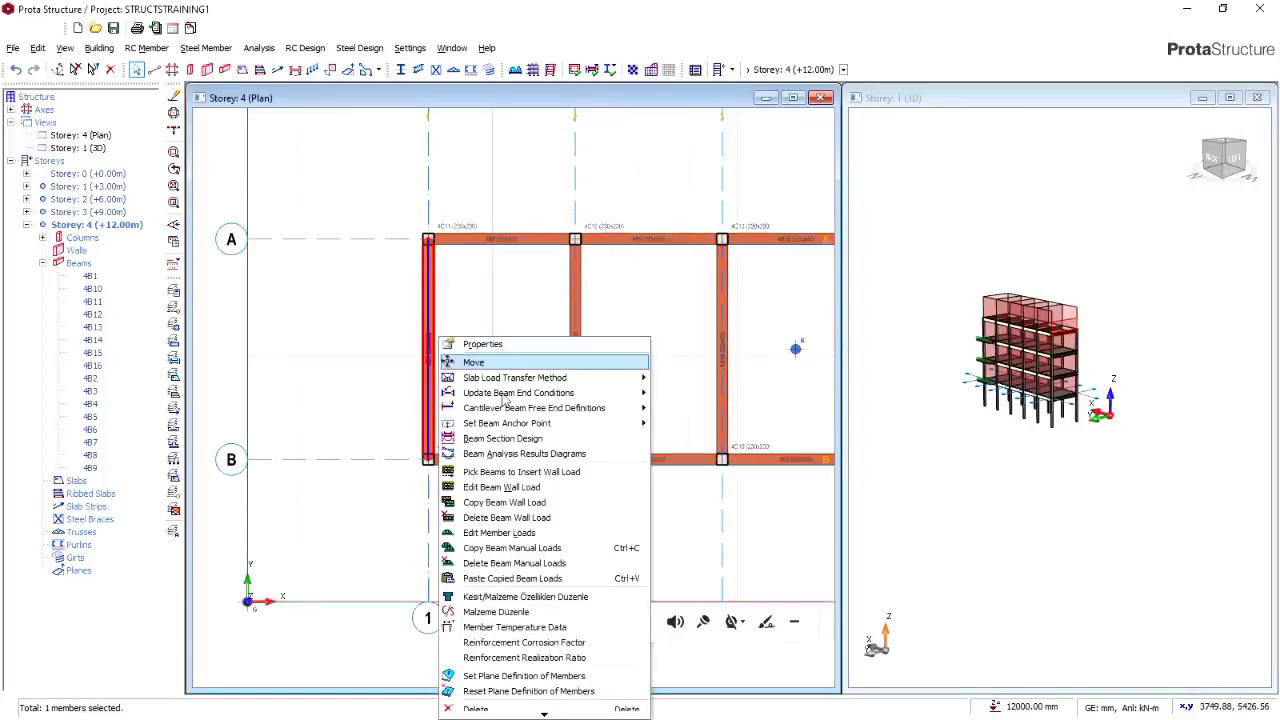
{"action": "left_click", "coordinate": [506, 503]}
{"action": "scroll", "coordinate": [418, 360], "scroll_direction": "down", "scroll_amount": 3}
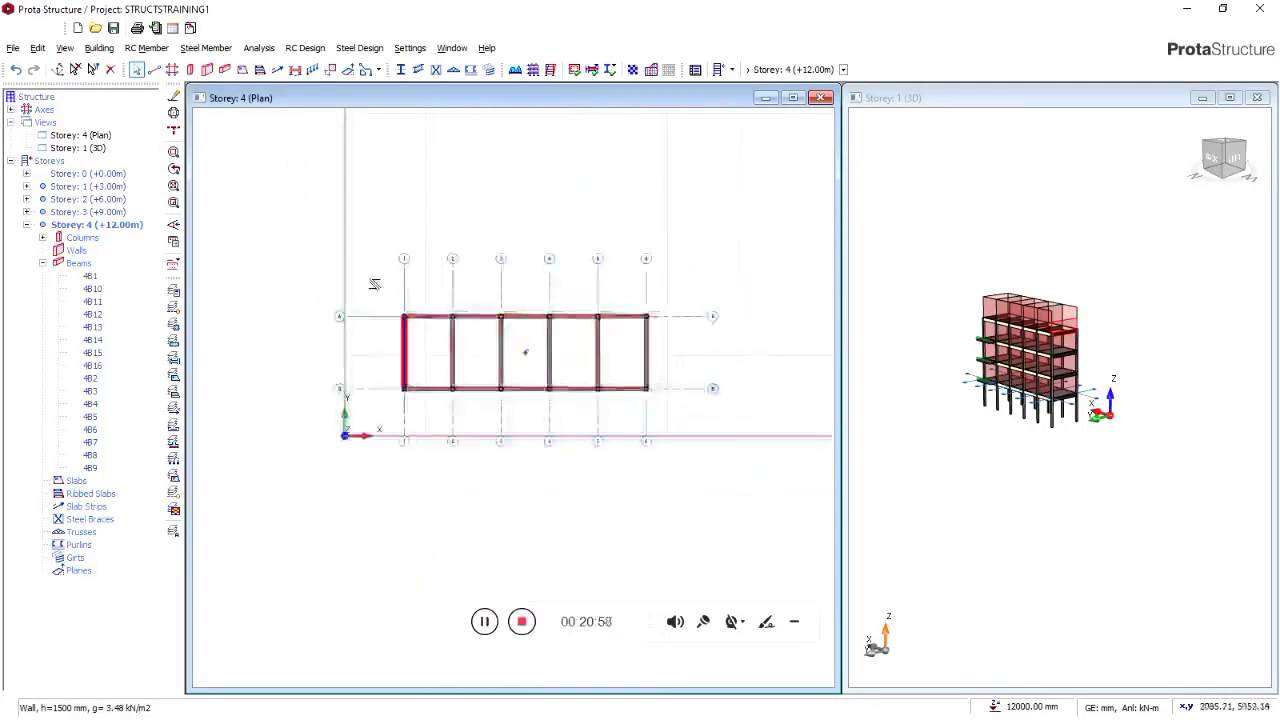
{"action": "left_click_drag", "start_coordinate": [369, 277], "coordinate": [676, 425]}
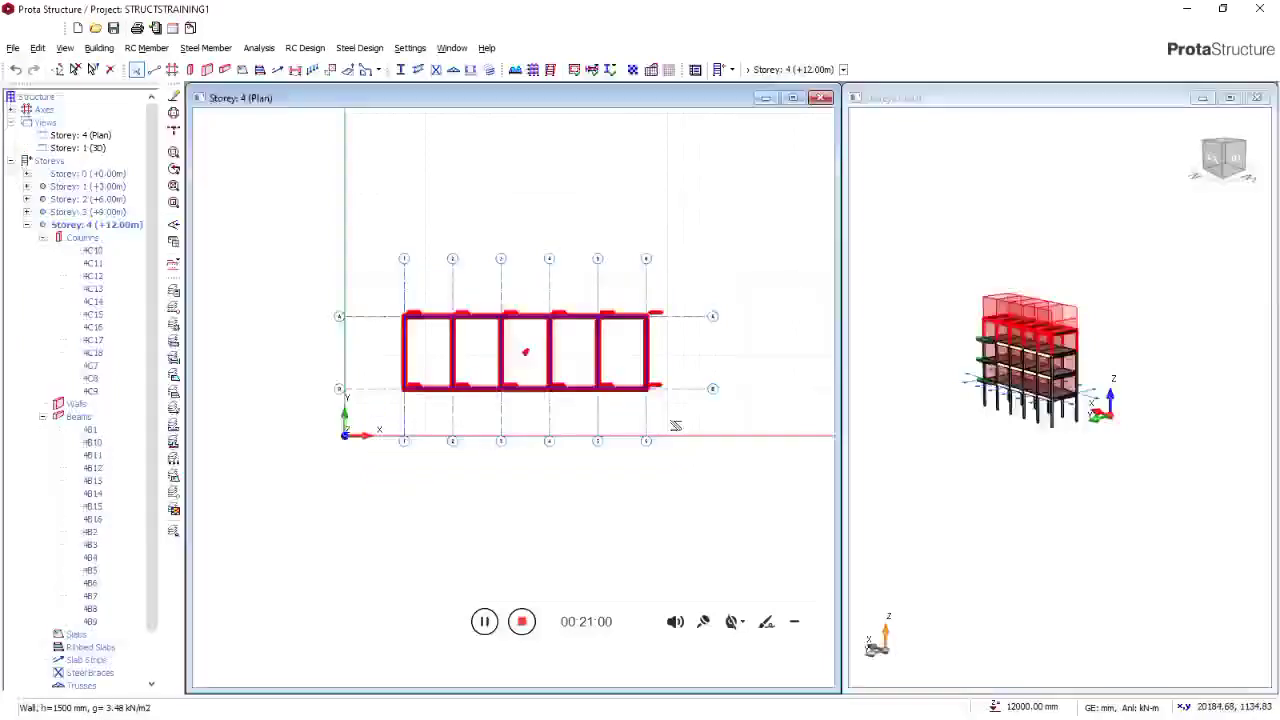
{"action": "right_click", "coordinate": [715, 247]}
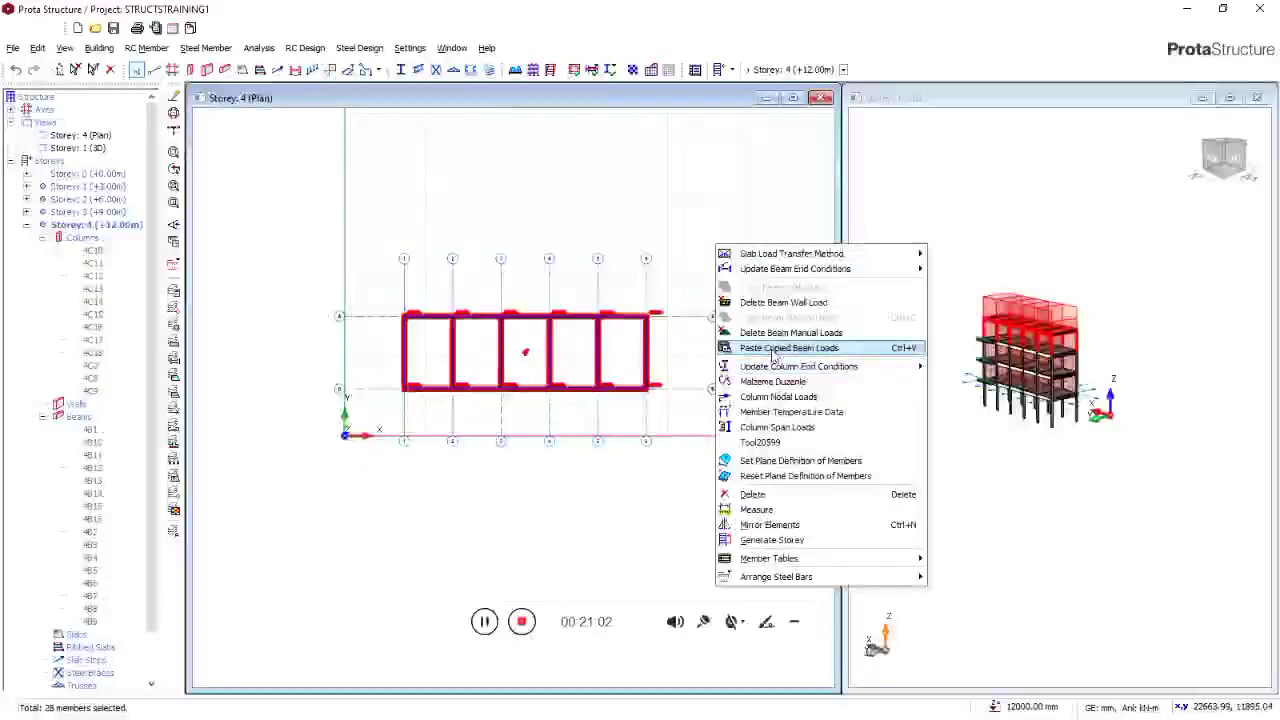
{"action": "left_click", "coordinate": [775, 347]}
{"action": "left_click", "coordinate": [704, 425]}
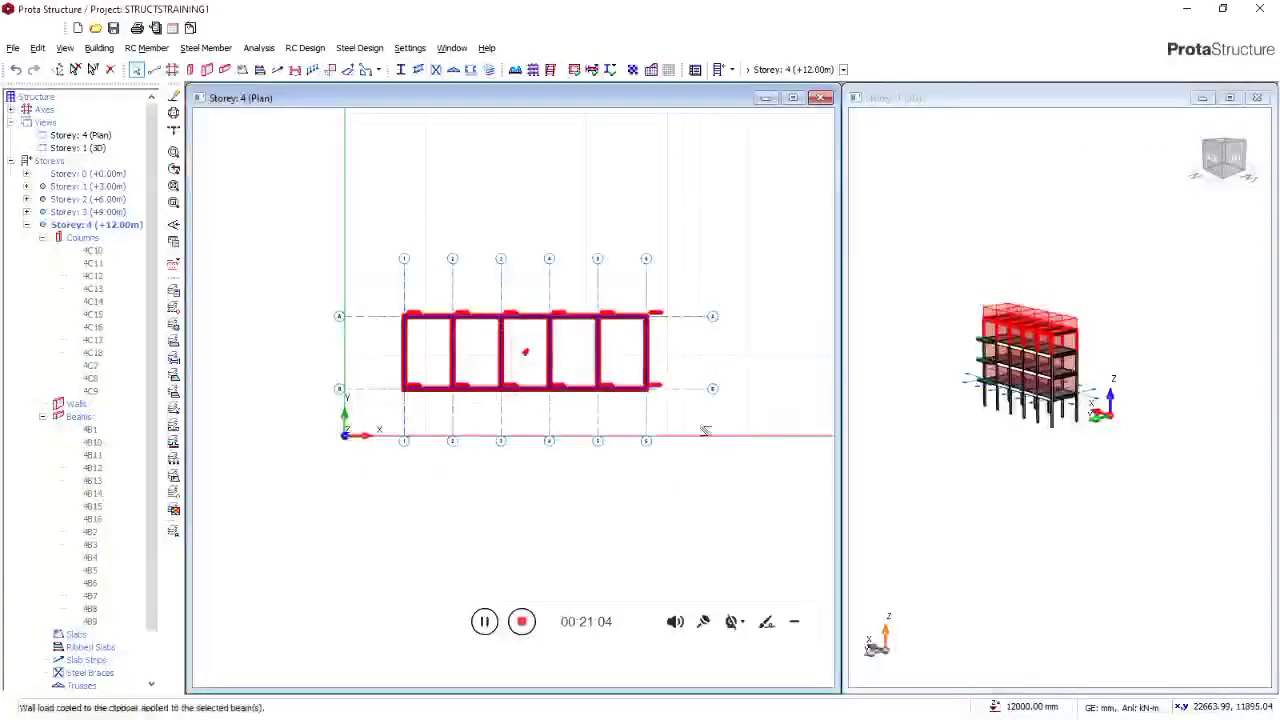
Clear the member selection and examine the storey 4 beam layout in the plan and the building frame in 3D
{"action": "left_click", "coordinate": [520, 470]}
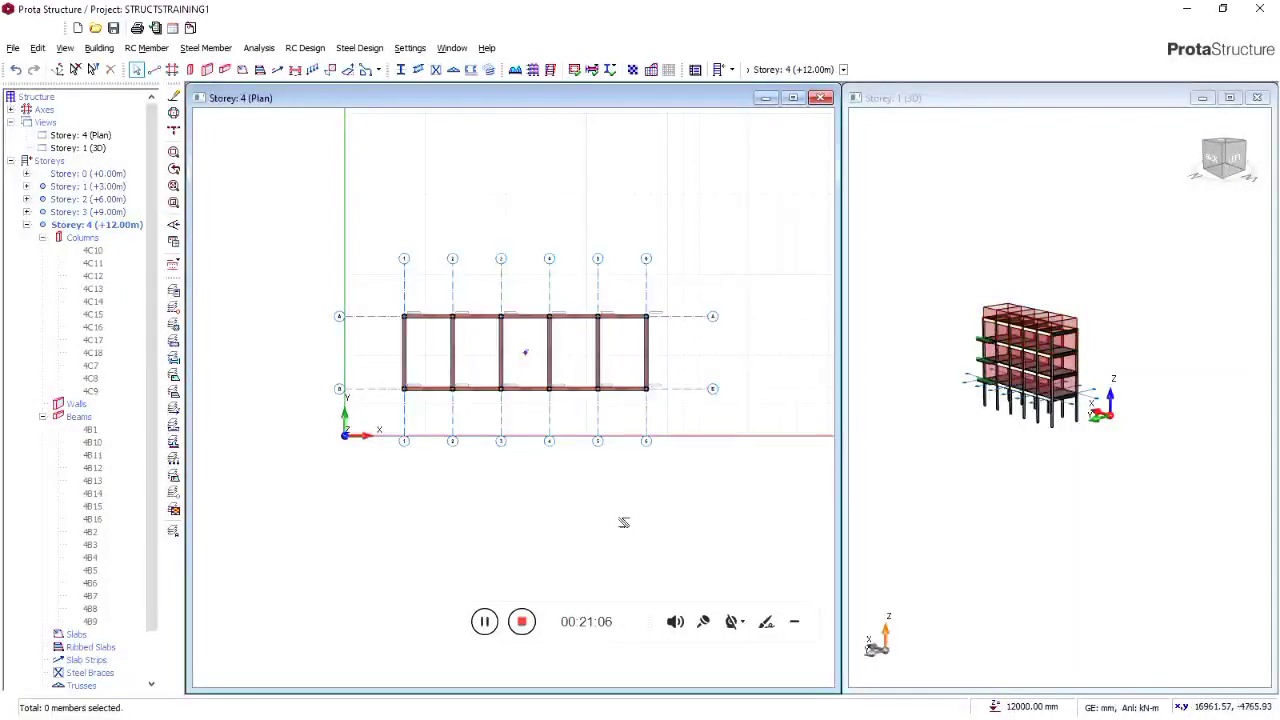
{"action": "scroll", "coordinate": [903, 390], "scroll_direction": "up", "scroll_amount": 8}
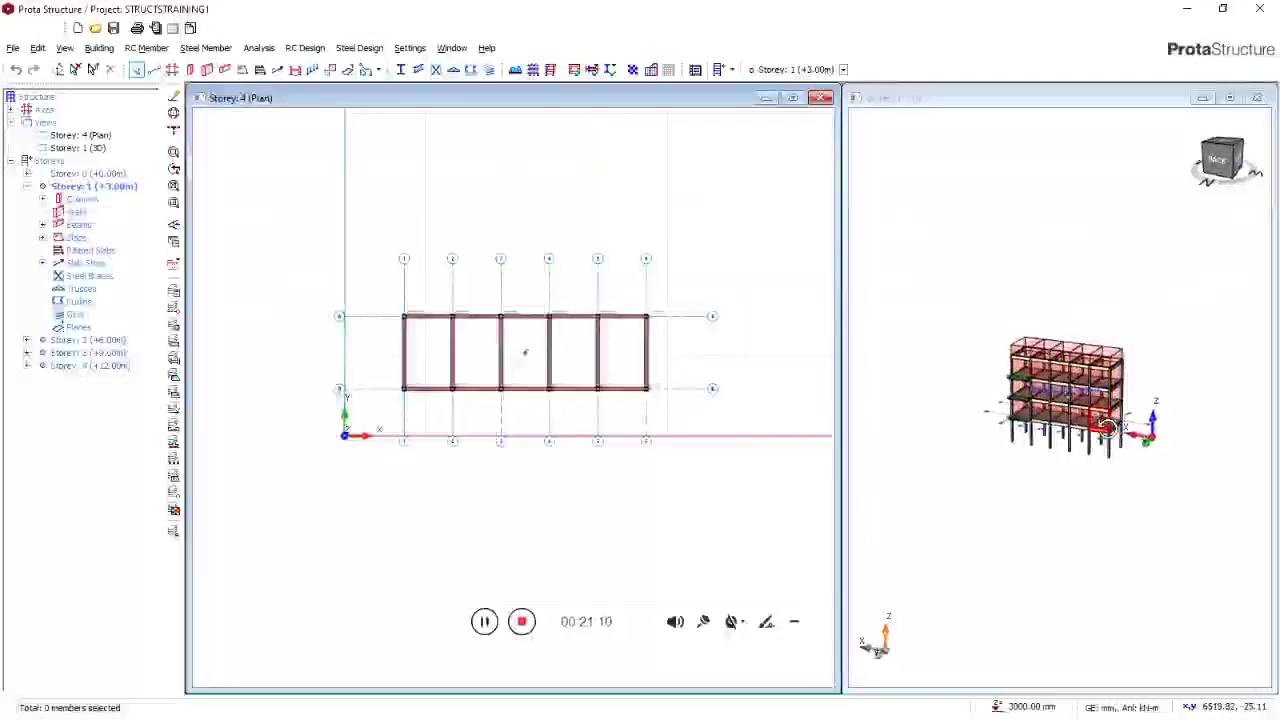
{"action": "scroll", "coordinate": [491, 355], "scroll_direction": "up", "scroll_amount": 5}
{"action": "scroll", "coordinate": [549, 357], "scroll_direction": "down", "scroll_amount": 6}
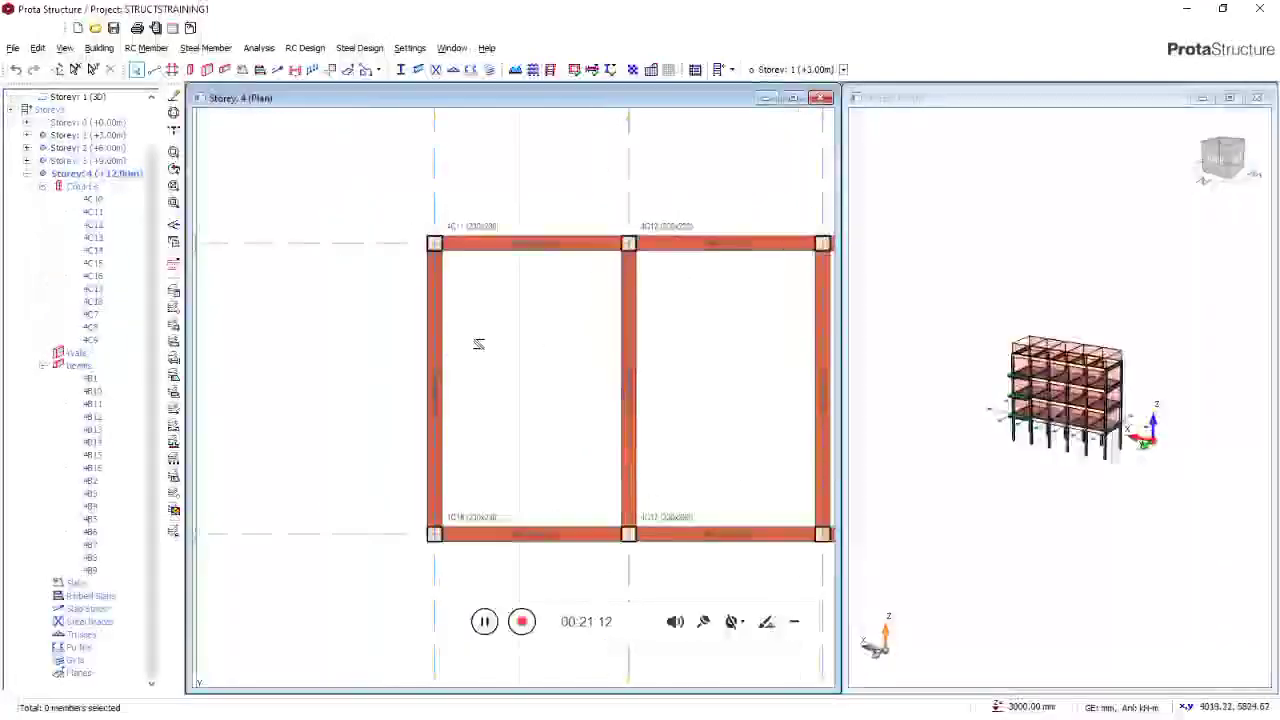
{"action": "scroll", "coordinate": [615, 331], "scroll_direction": "down", "scroll_amount": 3}
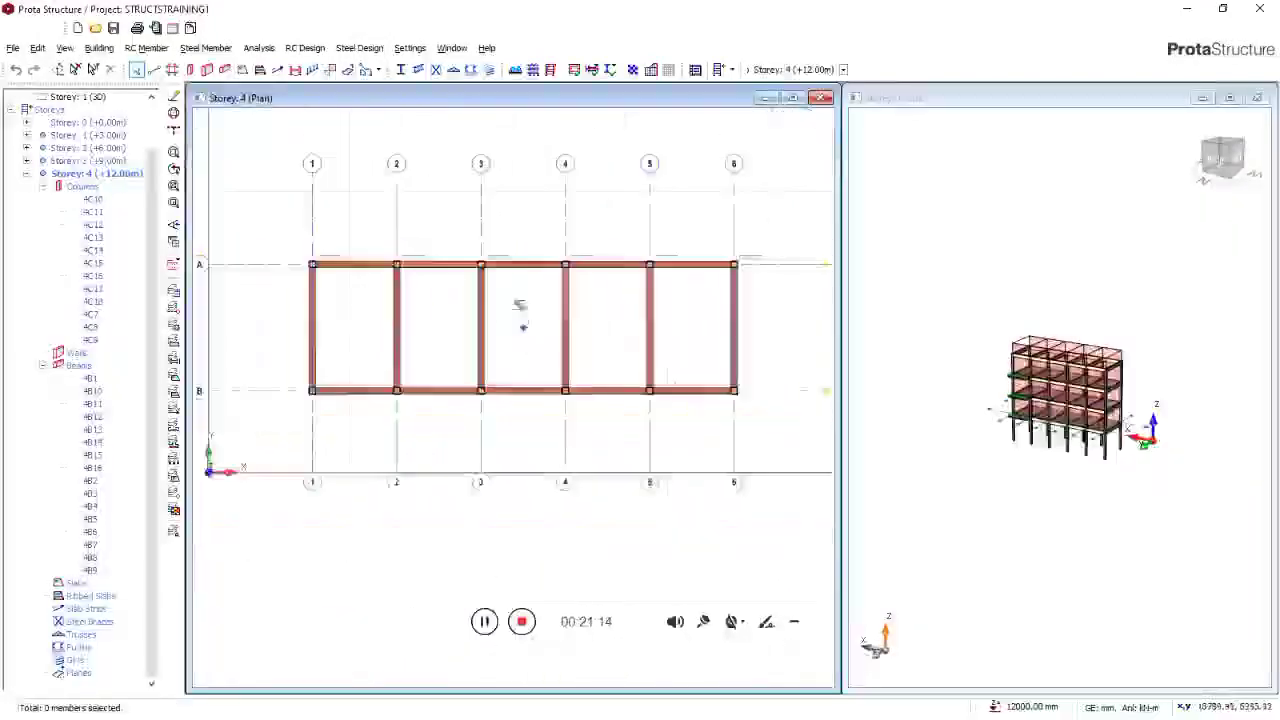
{"action": "scroll", "coordinate": [625, 312], "scroll_direction": "up", "scroll_amount": 1}
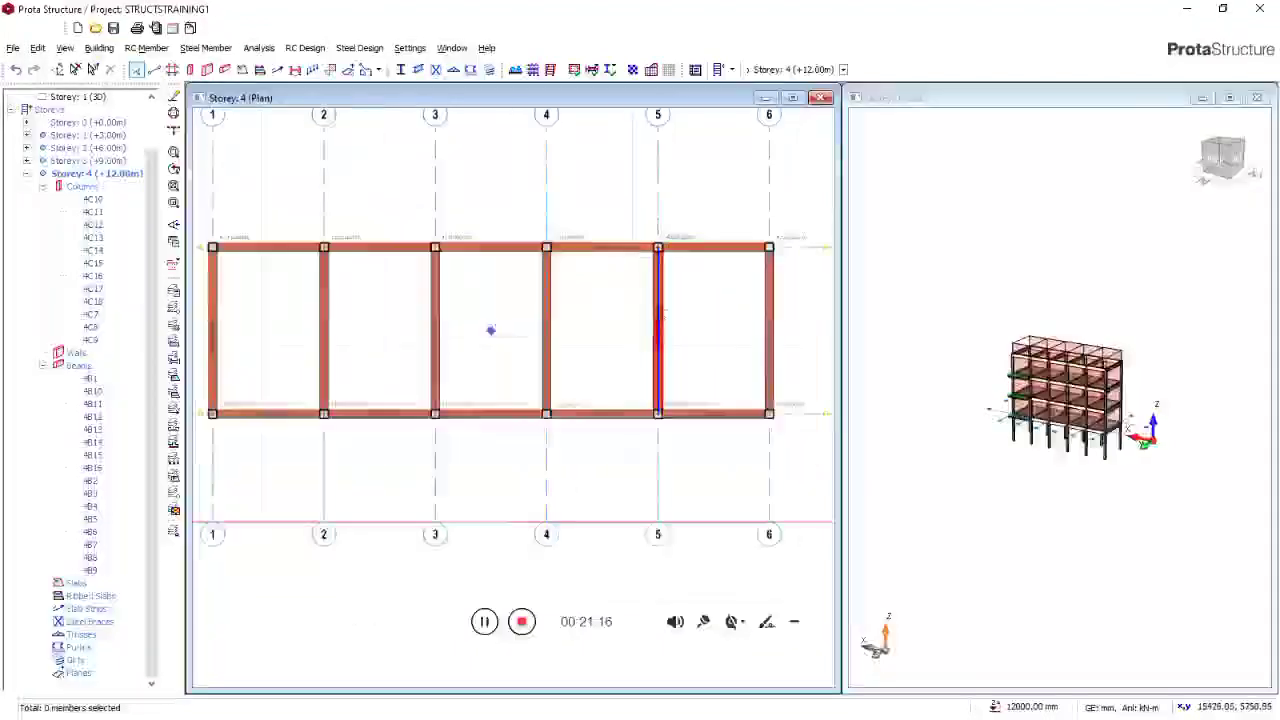
{"action": "scroll", "coordinate": [654, 300], "scroll_direction": "down", "scroll_amount": 1}
{"action": "scroll", "coordinate": [649, 294], "scroll_direction": "up", "scroll_amount": 1}
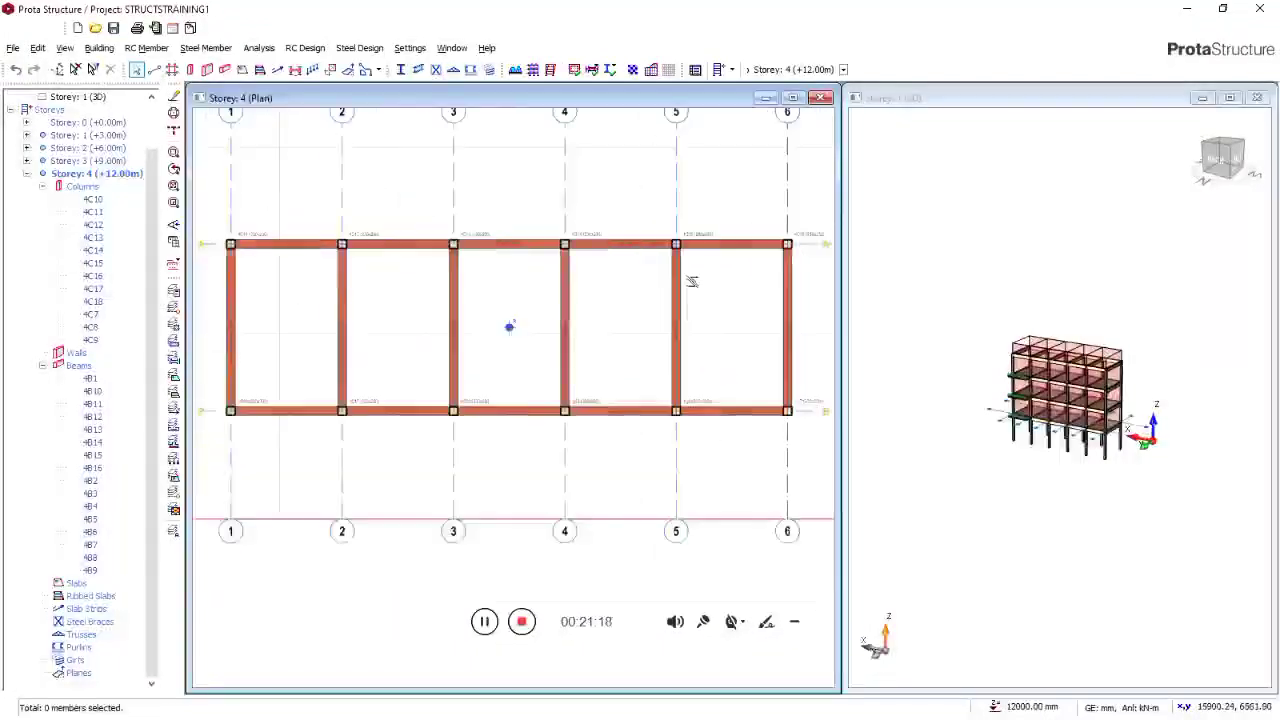
{"action": "scroll", "coordinate": [574, 294], "scroll_direction": "down", "scroll_amount": 1}
{"action": "scroll", "coordinate": [561, 282], "scroll_direction": "up", "scroll_amount": 4}
{"action": "scroll", "coordinate": [575, 285], "scroll_direction": "down", "scroll_amount": 4}
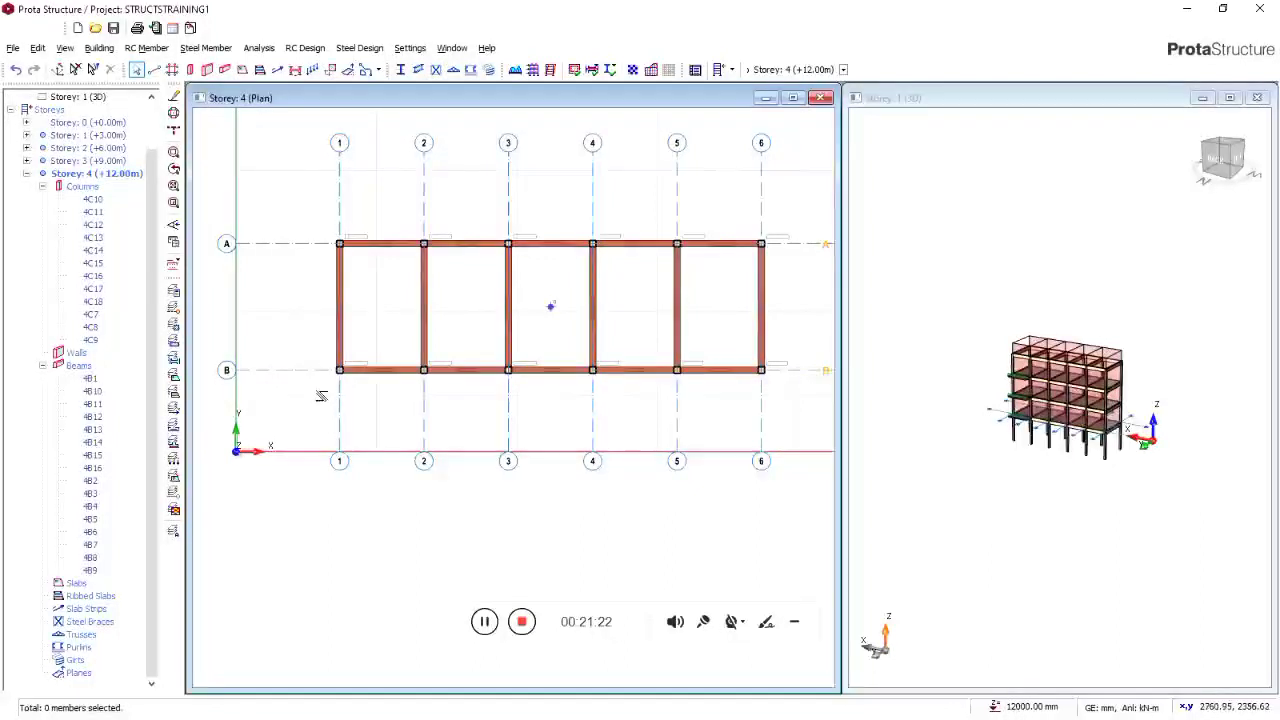
Select all the storey 4 beams, 4B1 to 4B16, and open their summary table
{"action": "left_click_drag", "start_coordinate": [315, 389], "coordinate": [790, 236]}
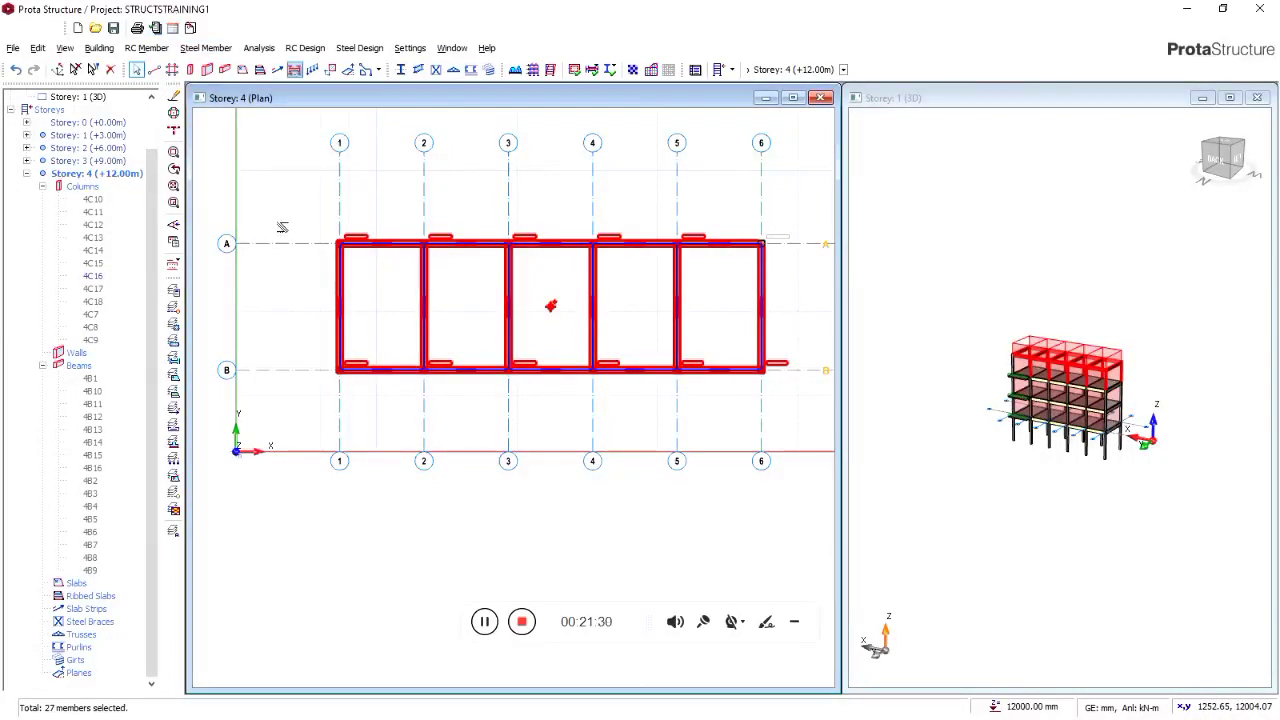
{"action": "left_click", "coordinate": [284, 228]}
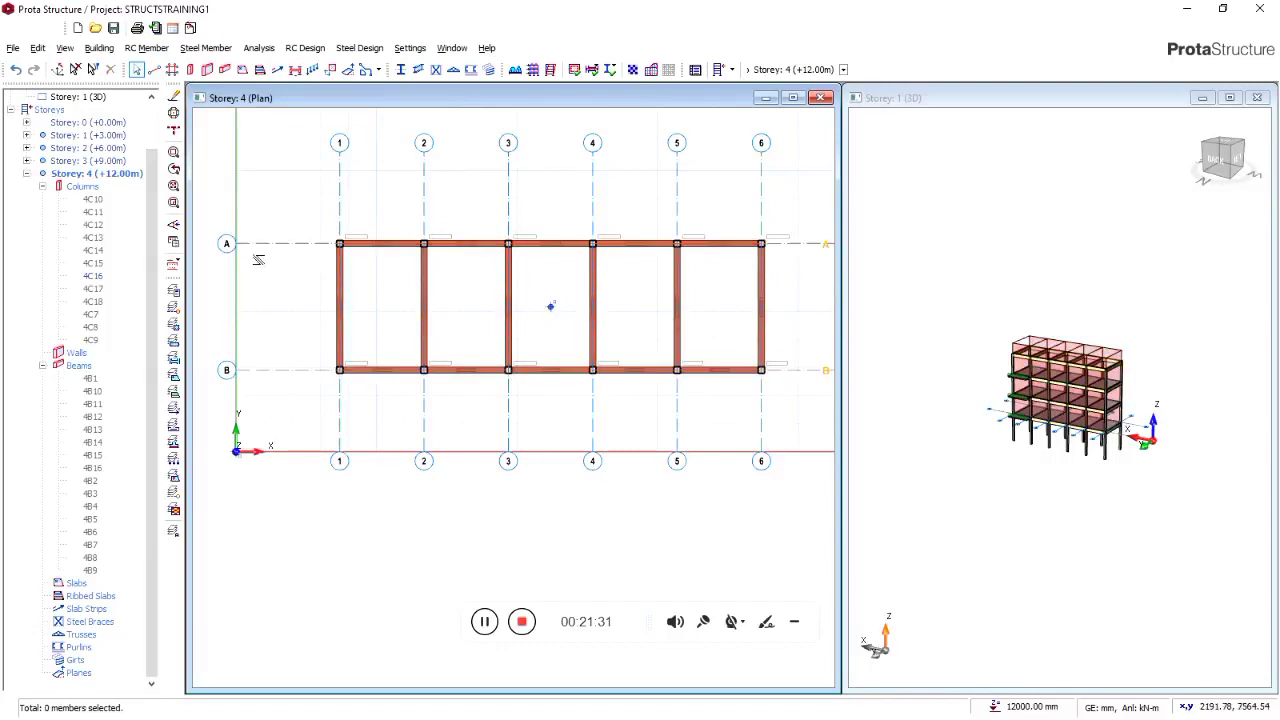
{"action": "left_click", "coordinate": [91, 378]}
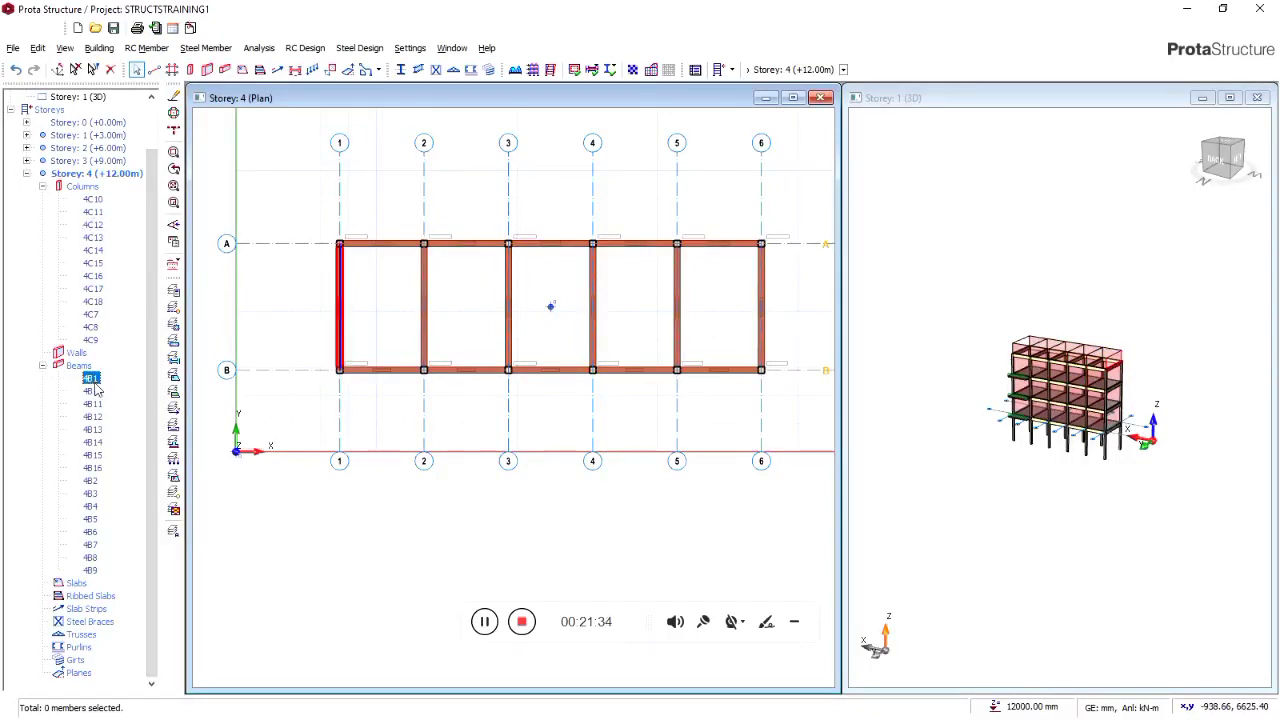
{"action": "left_click", "coordinate": [93, 391]}
{"action": "left_click", "coordinate": [92, 403]}
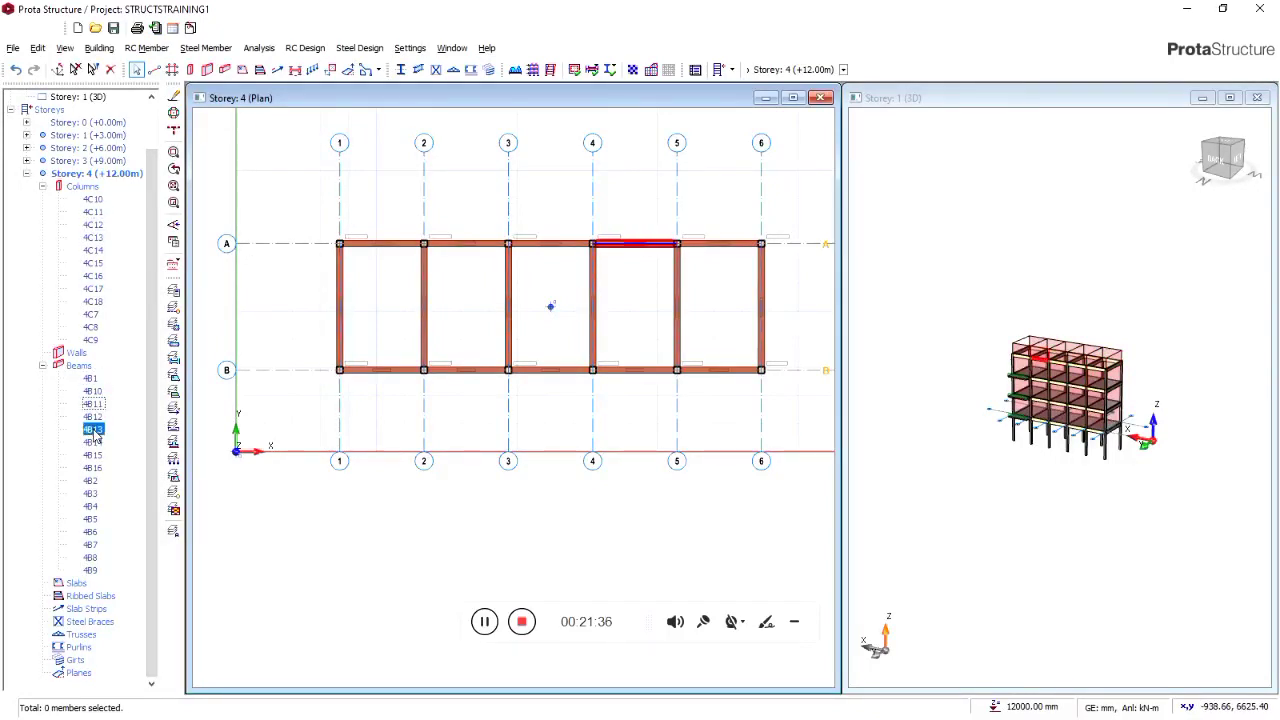
{"action": "left_click_drag", "start_coordinate": [95, 437], "coordinate": [91, 380]}
{"action": "left_click", "coordinate": [90, 519], "text": "ctrl"}
{"action": "left_click", "coordinate": [92, 544], "text": "ctrl"}
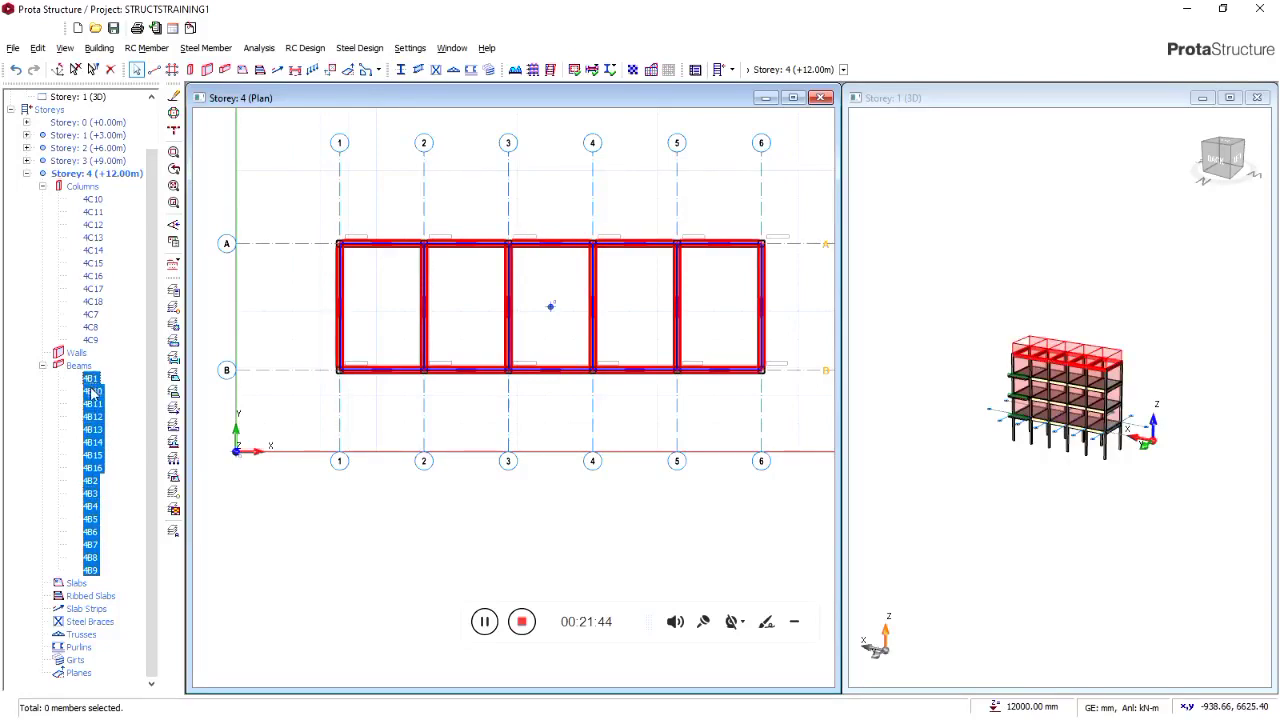
{"action": "right_click", "coordinate": [91, 382]}
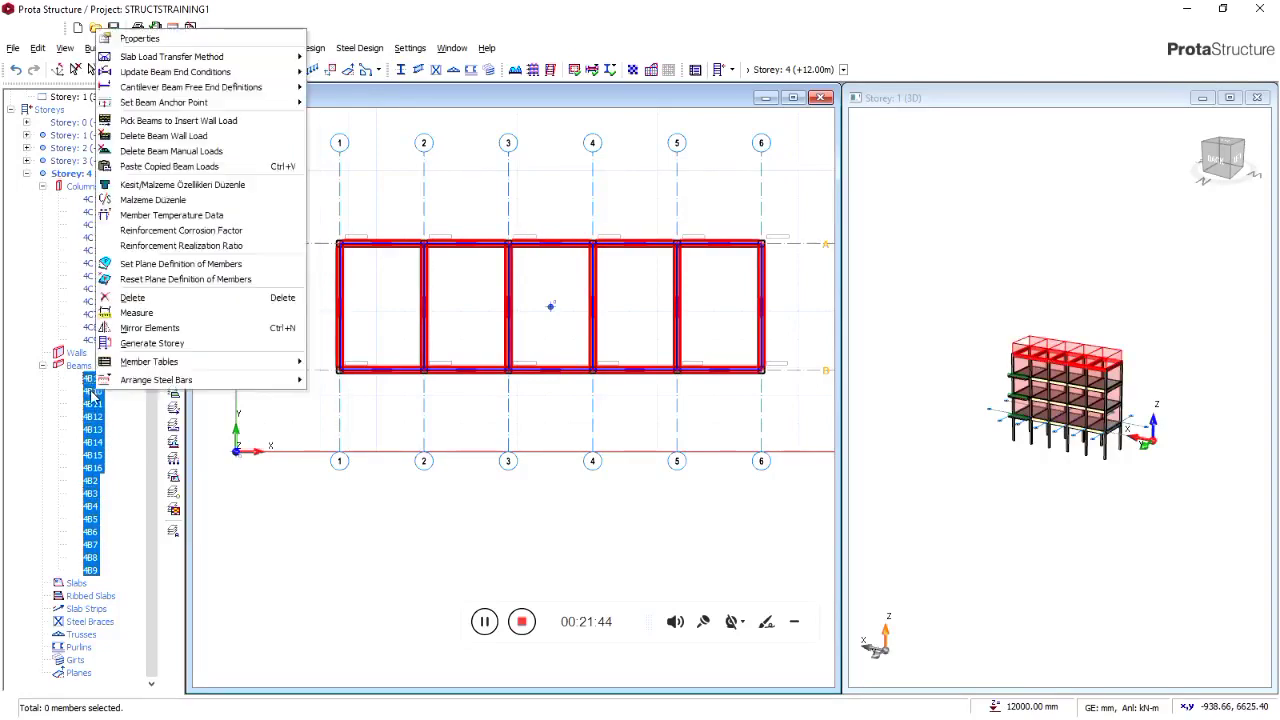
{"action": "left_click", "coordinate": [208, 39]}
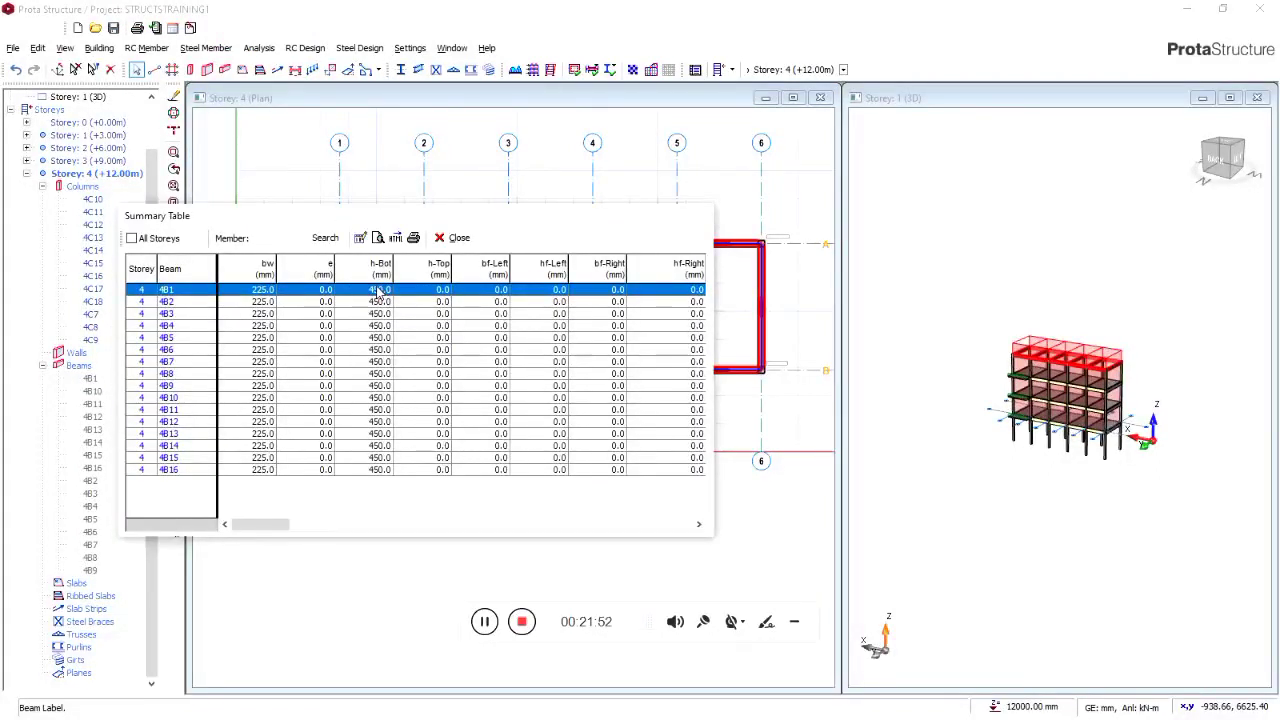
Set the h-Bot depth of beams 4B1, 4B2 and 4B3 to 300 mm in the summary table
{"action": "left_click", "coordinate": [380, 272]}
{"action": "type", "text": "300"}
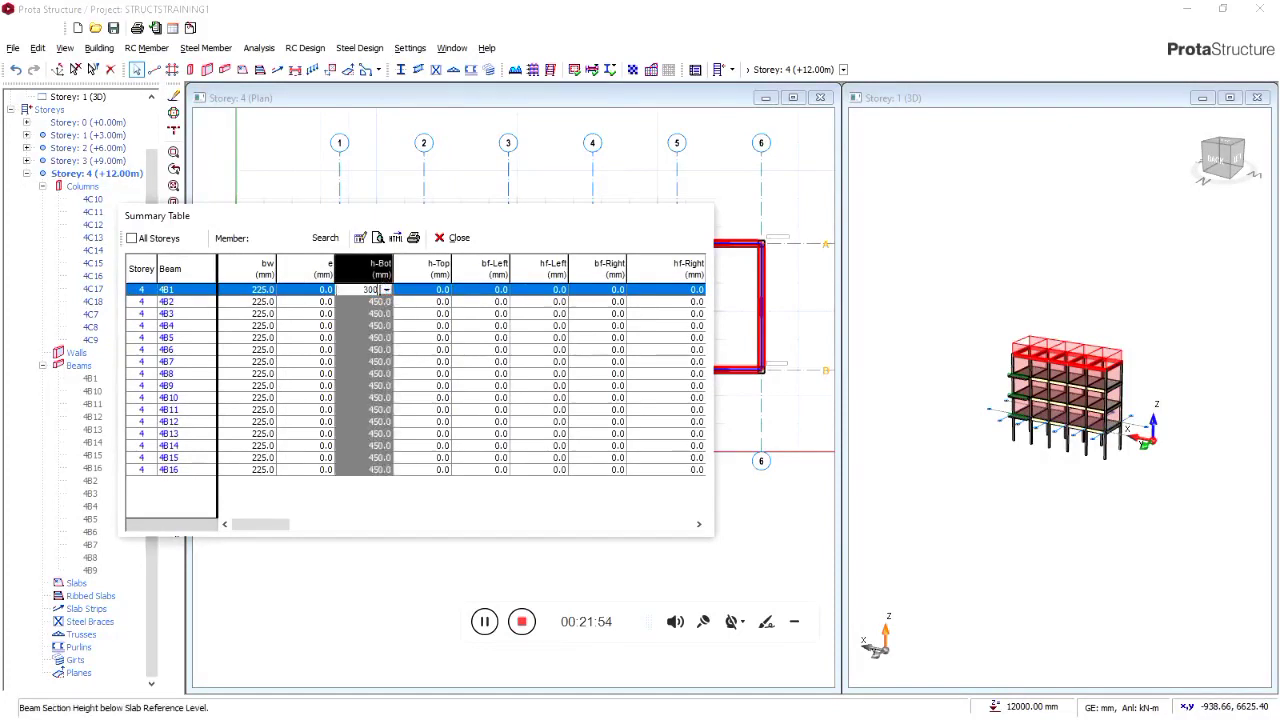
{"action": "left_click", "coordinate": [401, 290]}
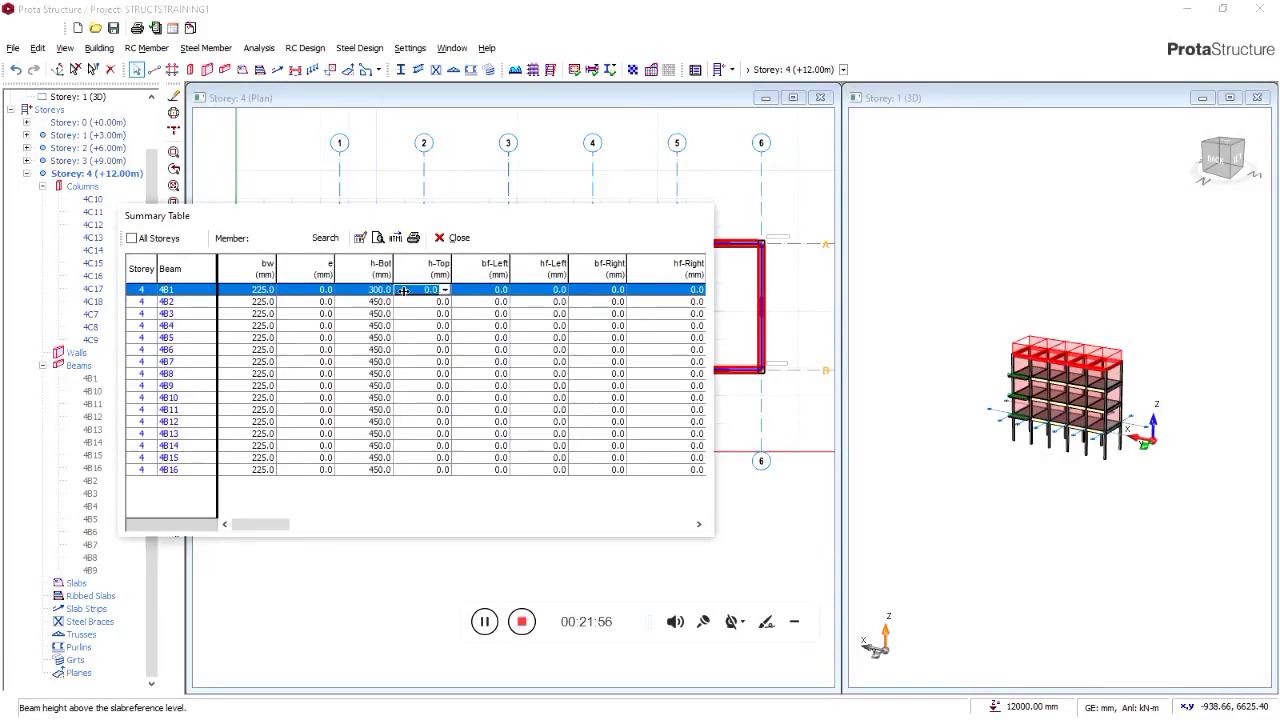
{"action": "left_click", "coordinate": [381, 308]}
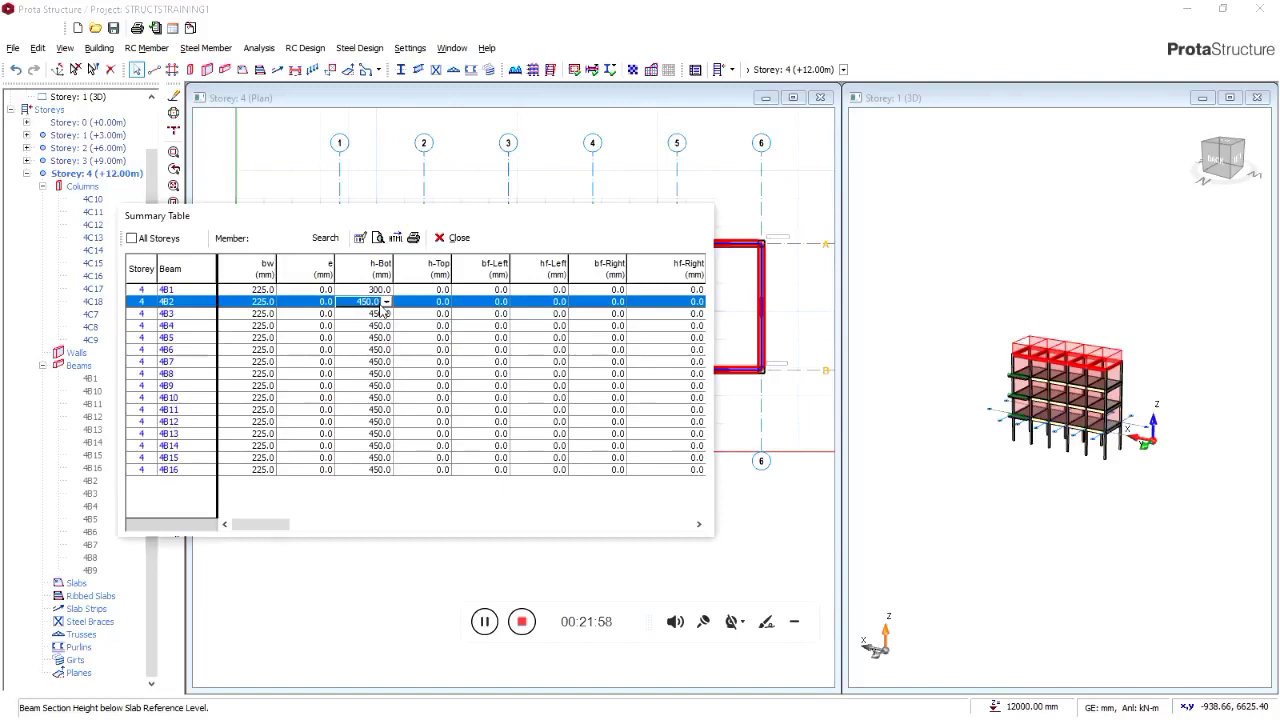
{"action": "type", "text": "300"}
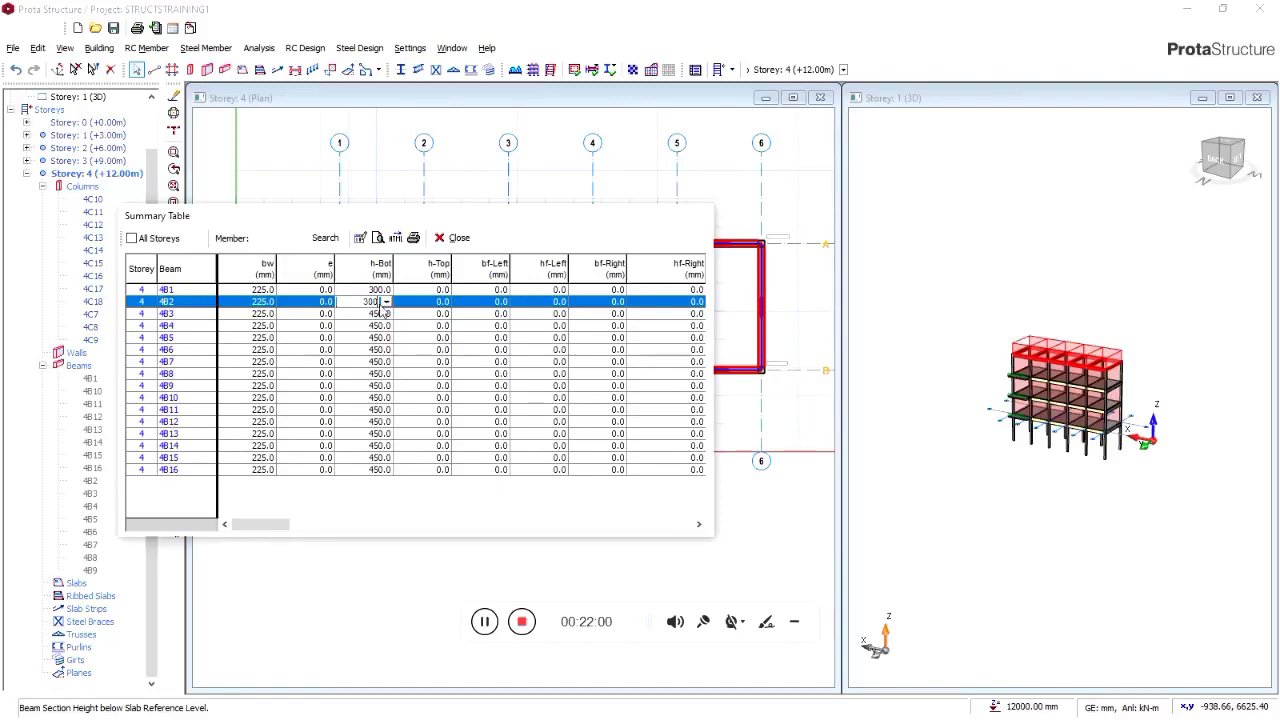
{"action": "left_click", "coordinate": [381, 313]}
{"action": "type", "text": "3"}
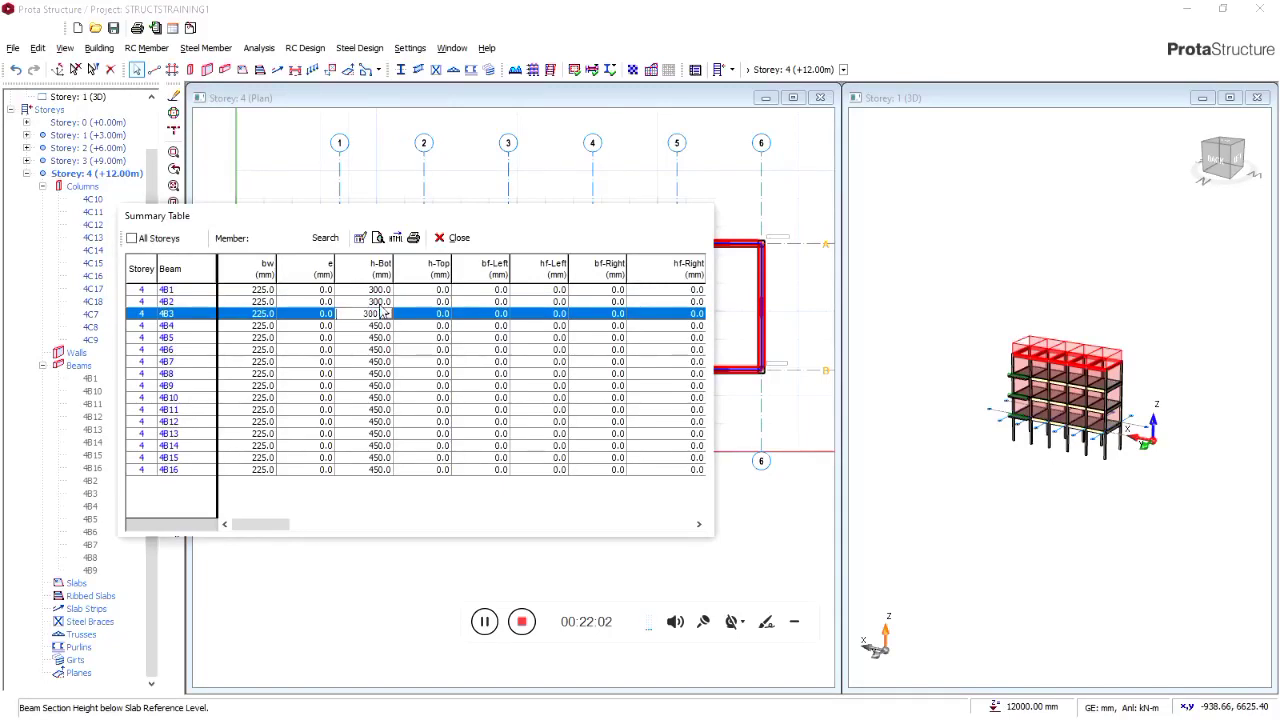
{"action": "type", "text": "00"}
{"action": "key", "text": "Return"}
Set the h-Bot depth of beams 4B4, 4B5 and 4B6 to 300 mm
{"action": "type", "text": "30"}
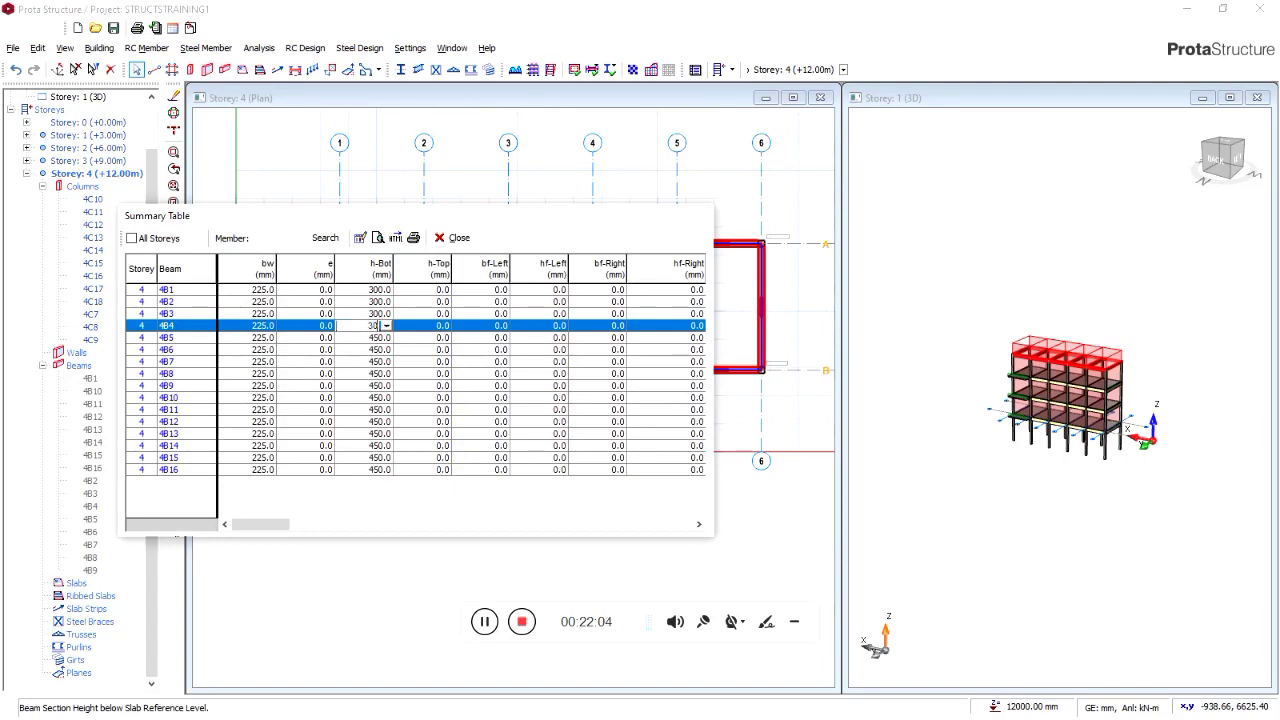
{"action": "key", "text": "Return"}
{"action": "type", "text": "3"}
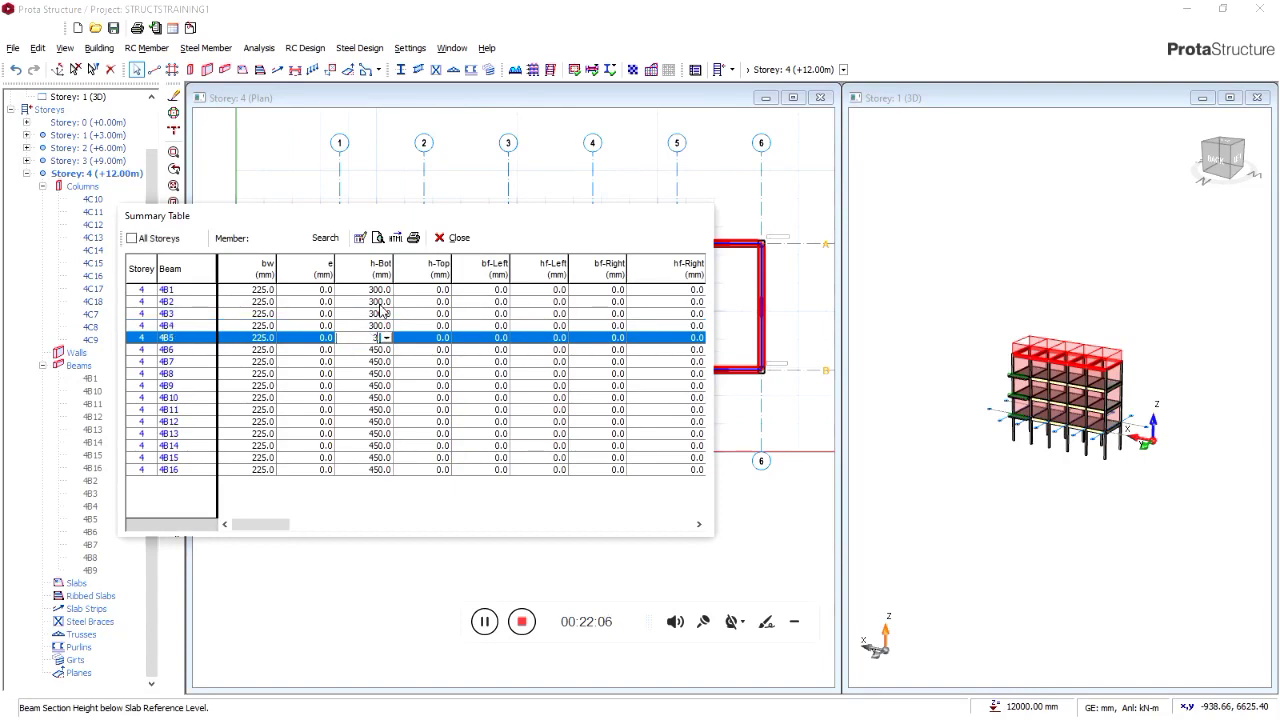
{"action": "type", "text": "00"}
{"action": "type", "text": "3"}
{"action": "type", "text": "00"}
{"action": "key", "text": "Return"}
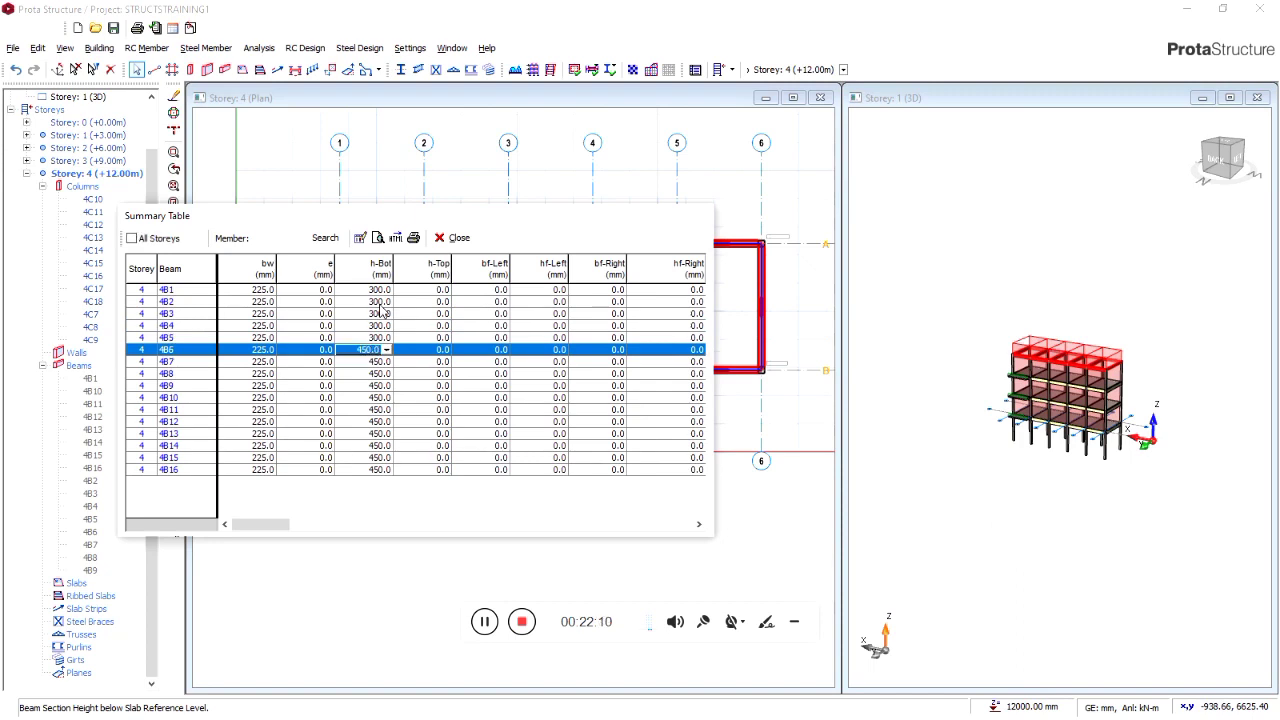
{"action": "type", "text": "300"}
{"action": "key", "text": "Return"}
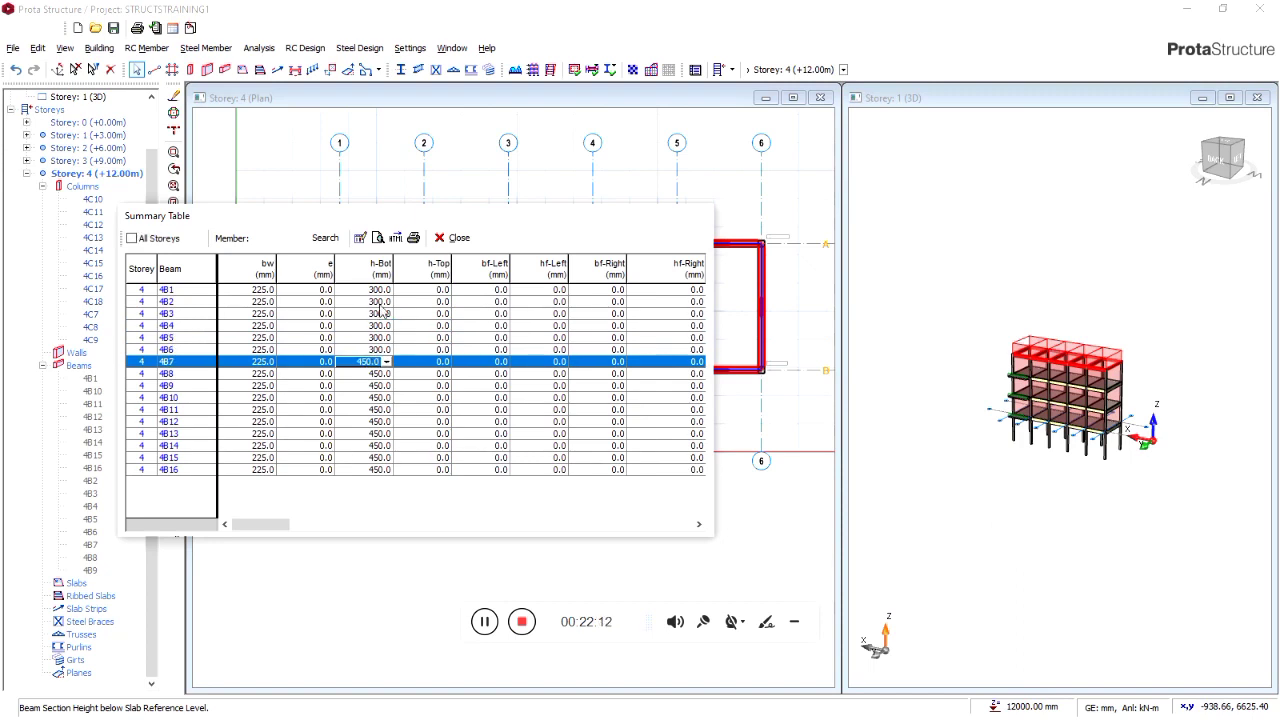
Set the h-Bot depth of beams 4B7 through 4B10 to 300 mm
{"action": "type", "text": "300"}
{"action": "key", "text": "Return"}
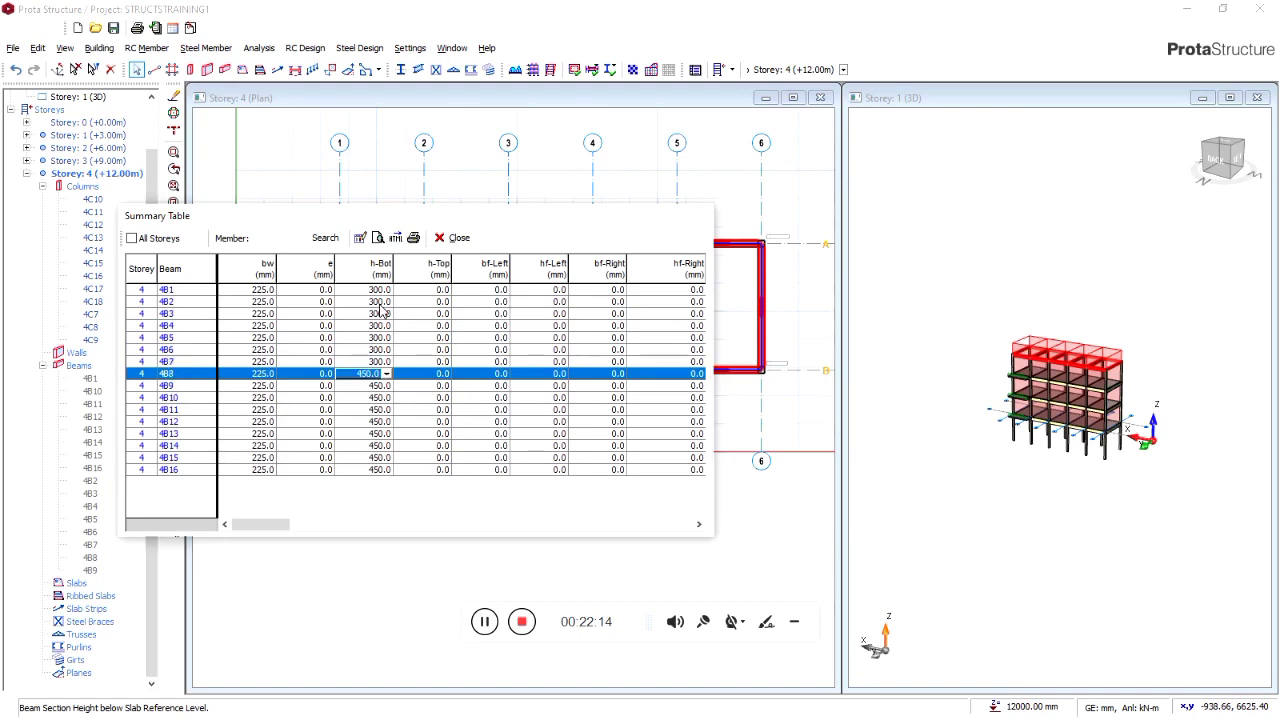
{"action": "type", "text": "300"}
{"action": "key", "text": "Return"}
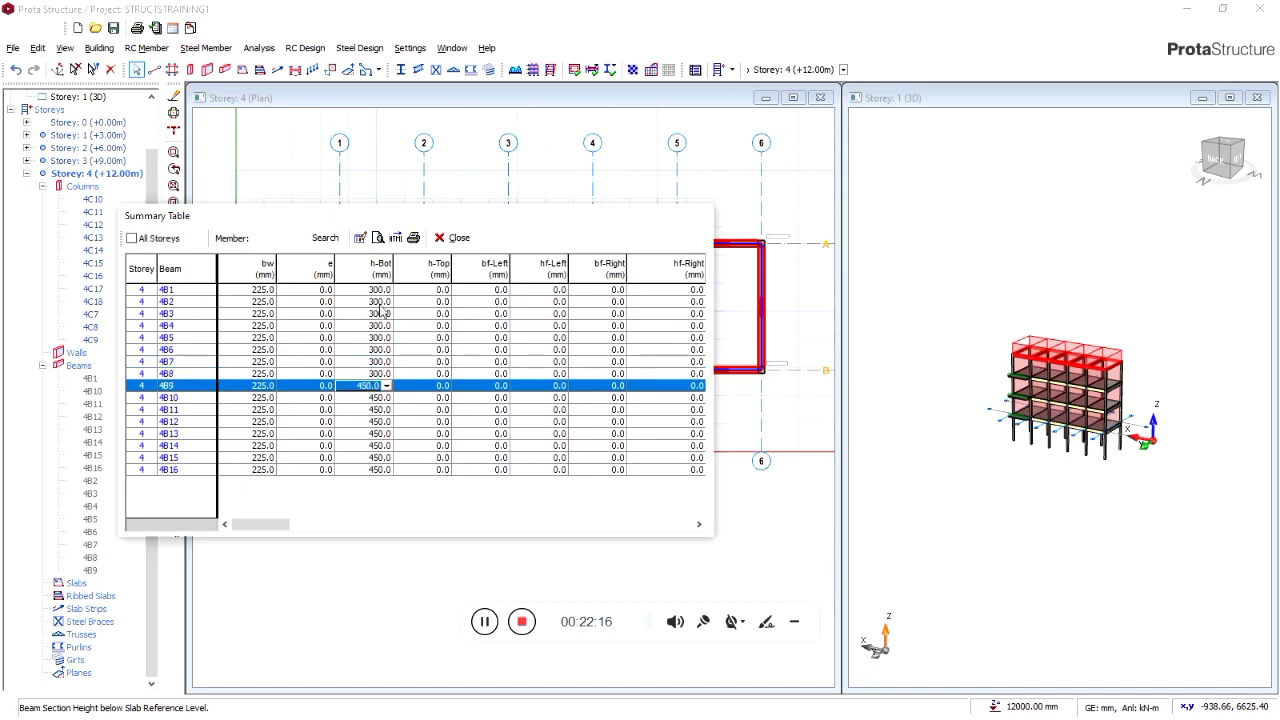
{"action": "type", "text": "300"}
{"action": "key", "text": "Return"}
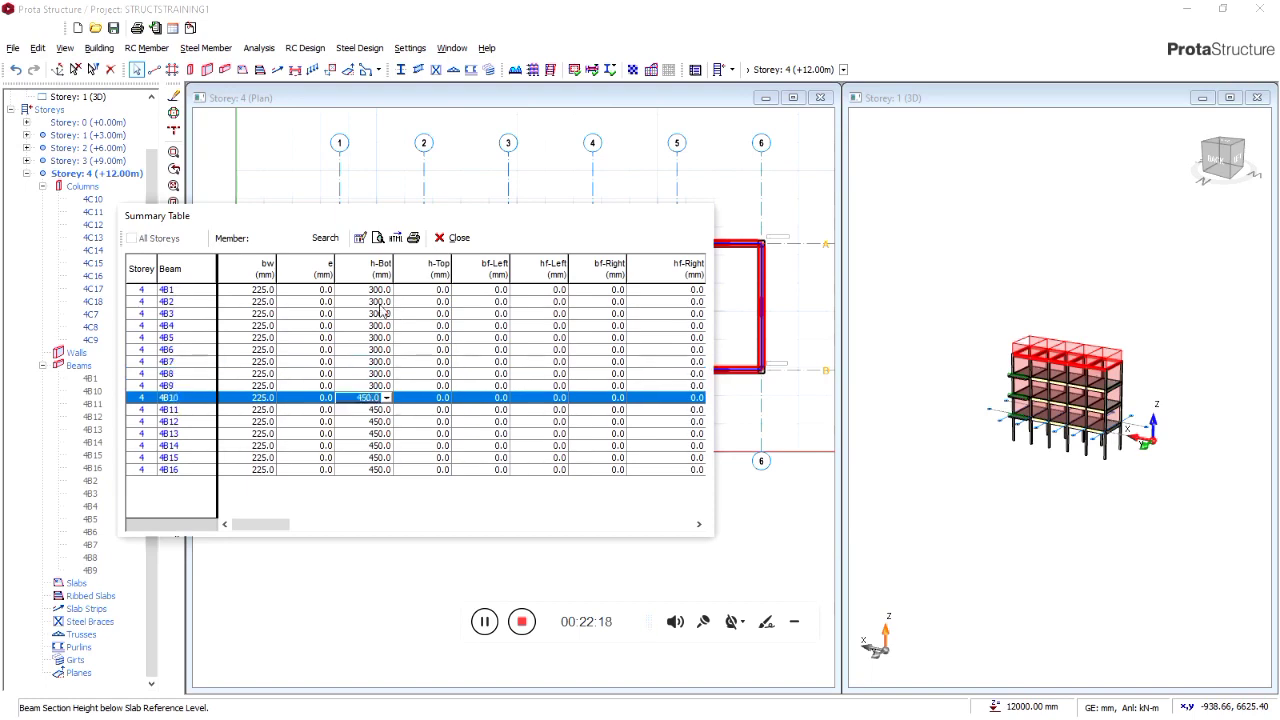
{"action": "type", "text": "300"}
{"action": "key", "text": "Return"}
Set the h-Bot depth of beams 4B11 through 4B14 to 300 mm
{"action": "type", "text": "3"}
{"action": "key", "text": "Return"}
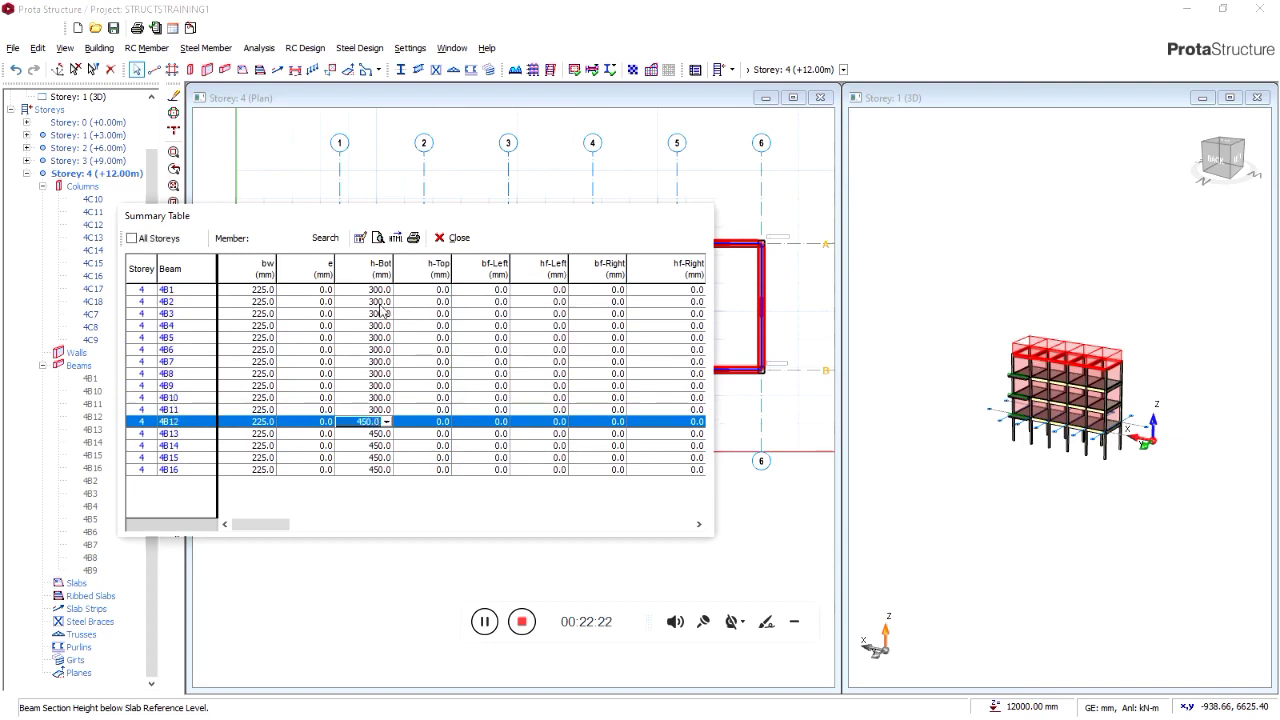
{"action": "type", "text": "300"}
{"action": "key", "text": "Return"}
{"action": "type", "text": "3"}
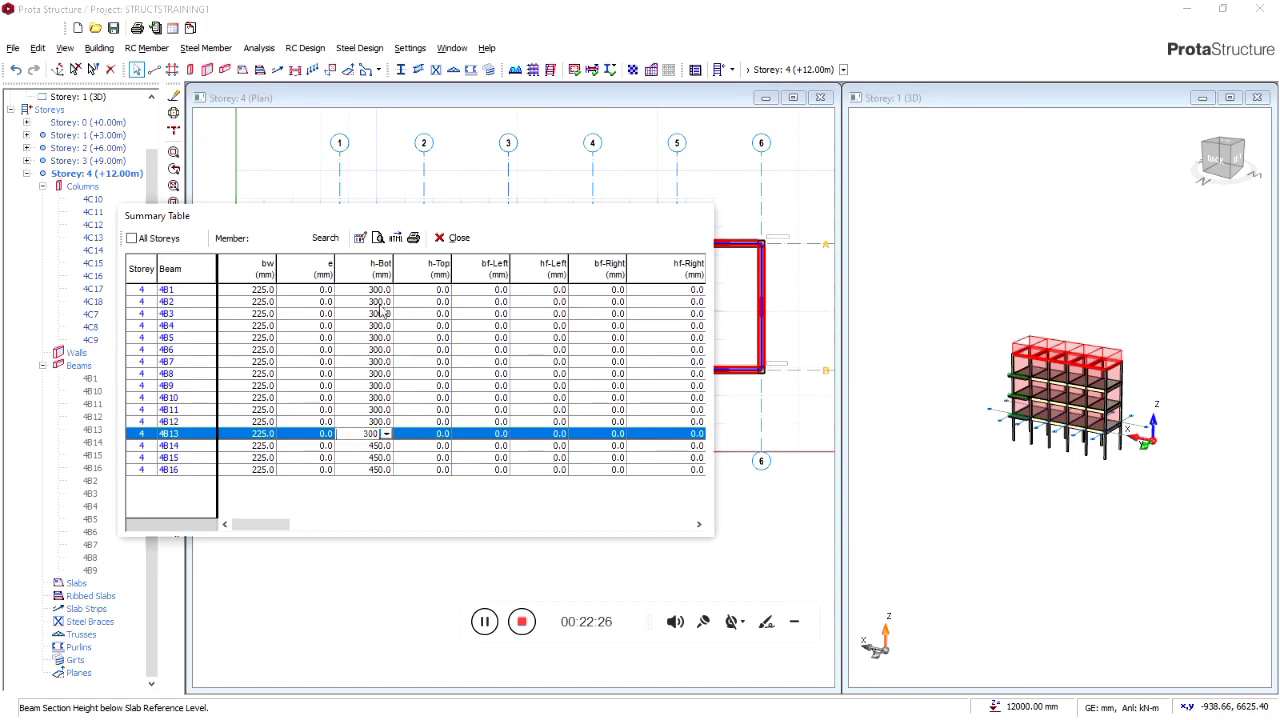
{"action": "key", "text": "Return"}
{"action": "type", "text": "300"}
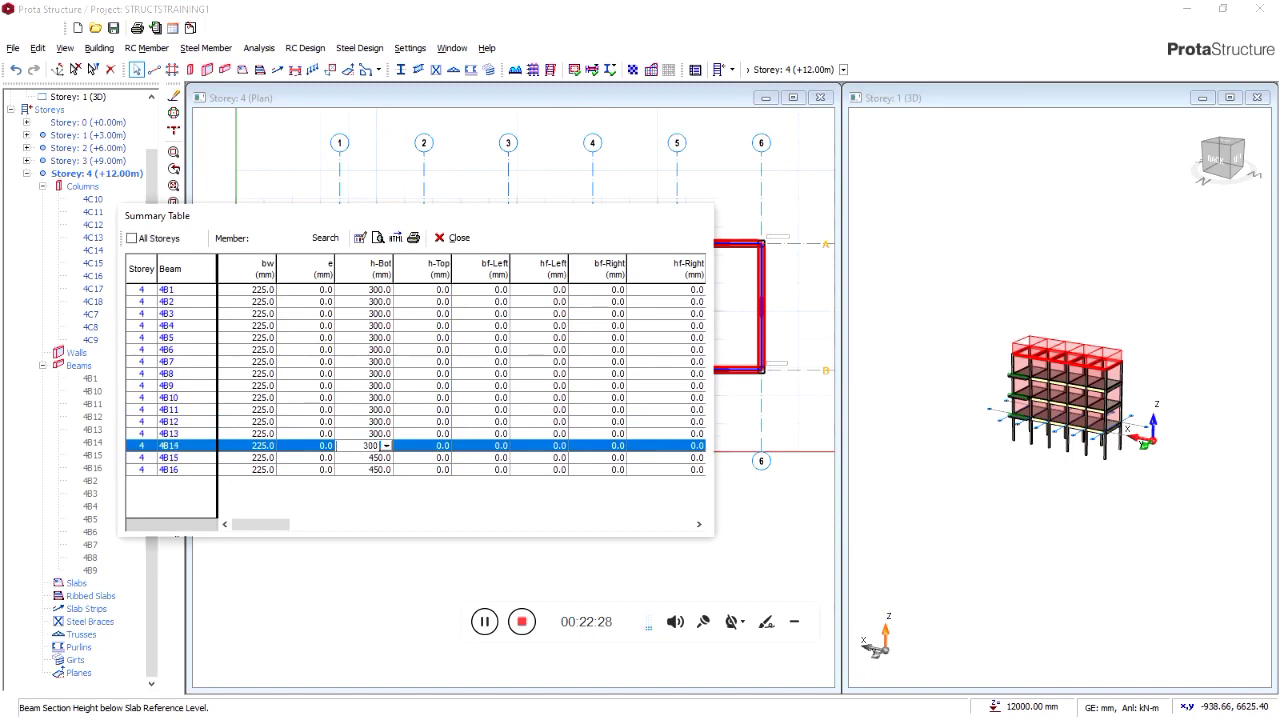
{"action": "key", "text": "Return"}
Set the h-Bot depth of beams 4B15 and 4B16 to 300 mm and close the summary table
{"action": "type", "text": "300"}
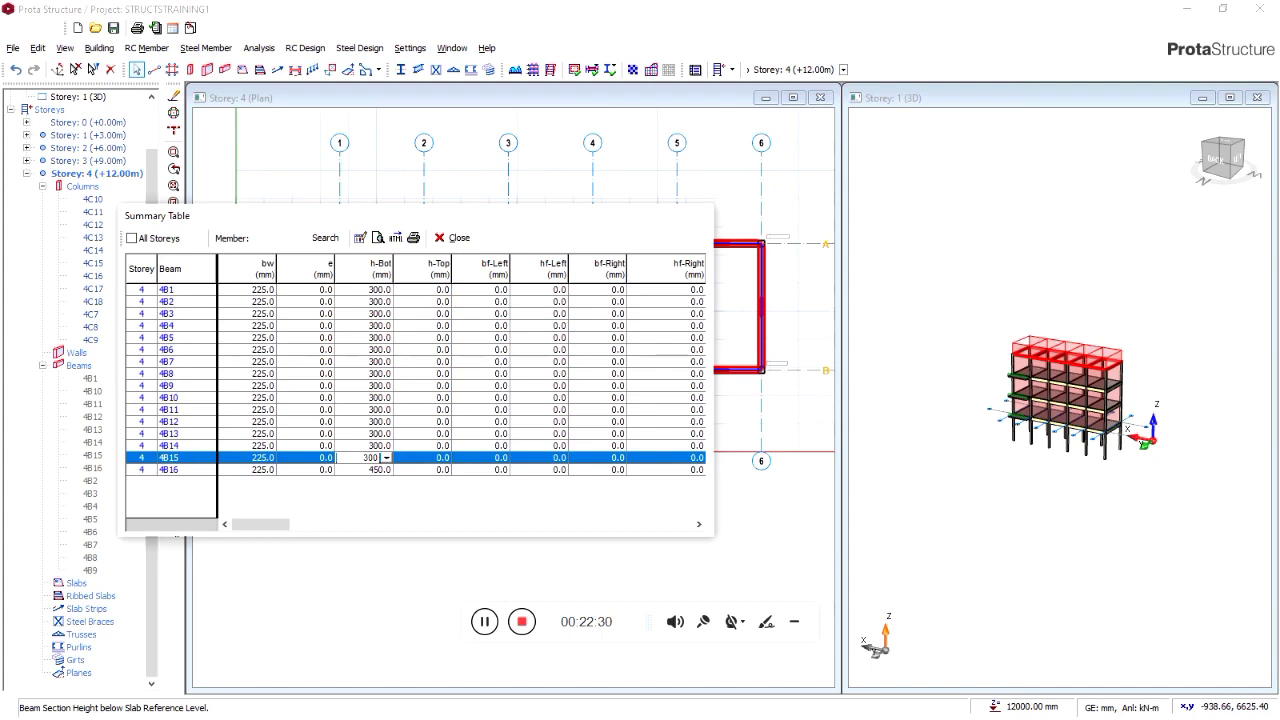
{"action": "key", "text": "Return"}
{"action": "type", "text": "3"}
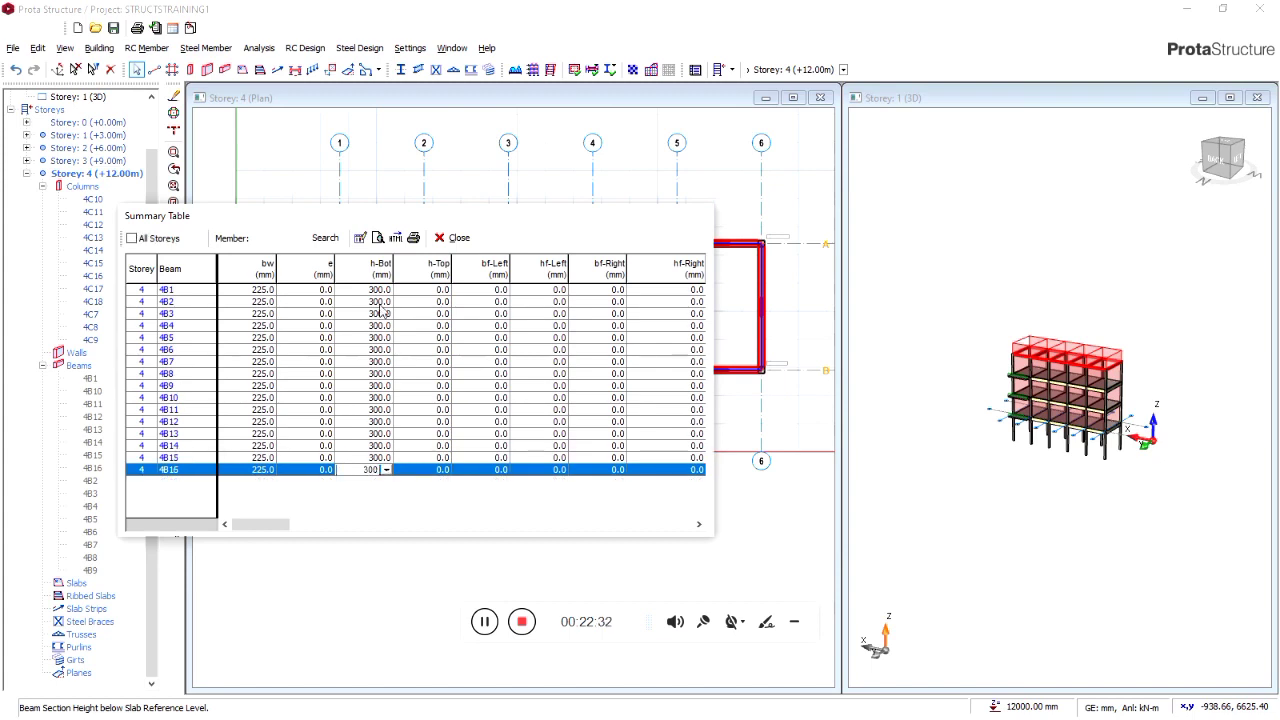
{"action": "type", "text": "00"}
{"action": "key", "text": "Return"}
{"action": "left_click", "coordinate": [380, 312]}
{"action": "left_click", "coordinate": [455, 238]}
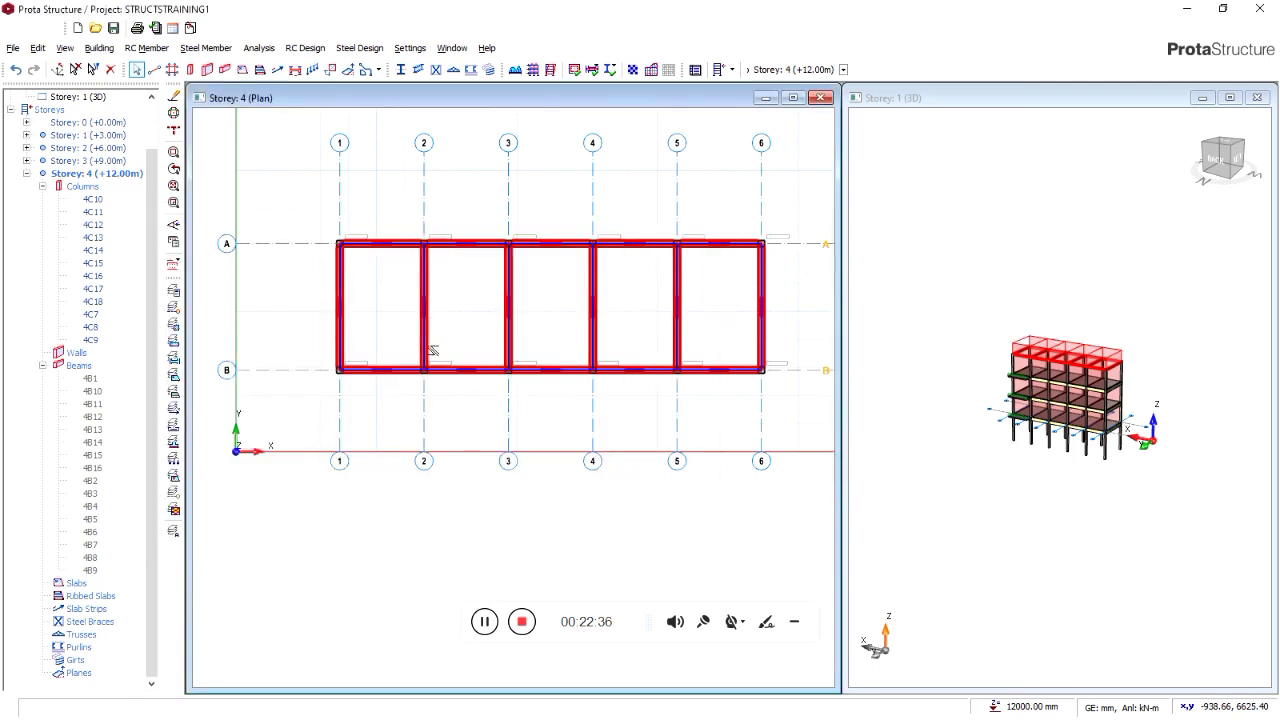
Clear the beam selection and check the section size labels of the storey 4 beams in the plan
{"action": "left_click", "coordinate": [469, 329]}
{"action": "scroll", "coordinate": [469, 329], "scroll_direction": "up", "scroll_amount": 6}
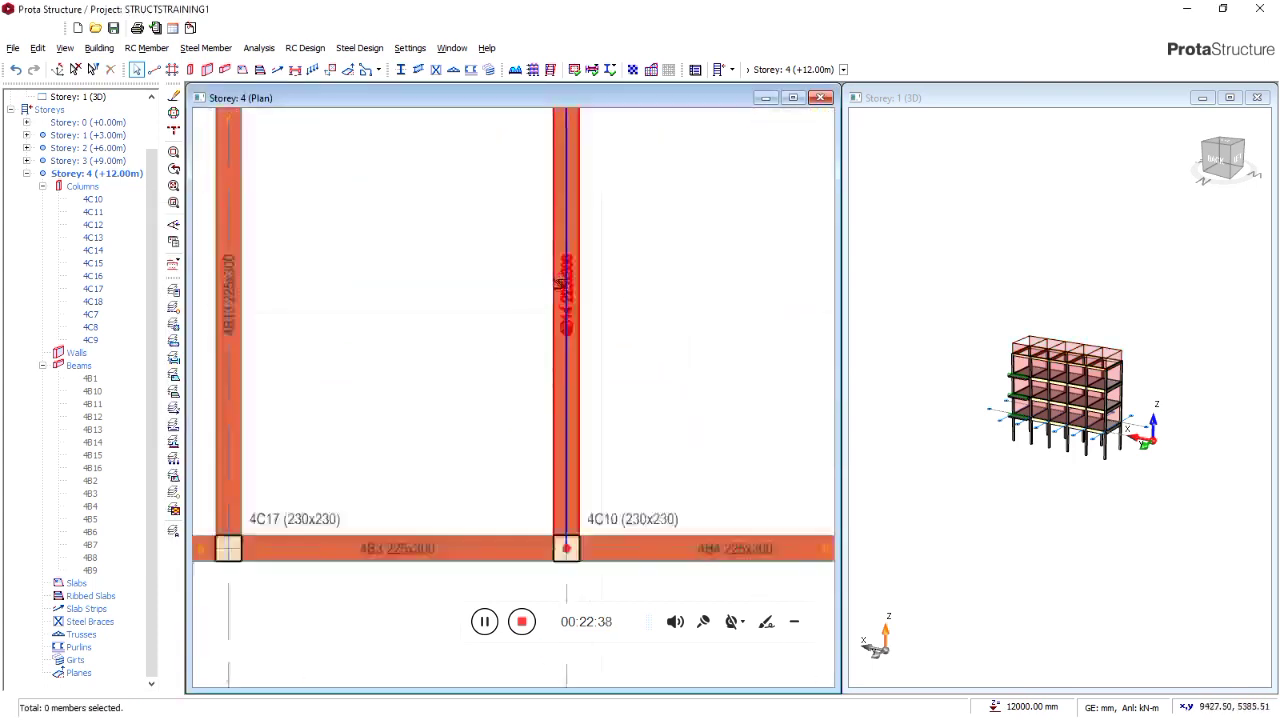
{"action": "scroll", "coordinate": [558, 284], "scroll_direction": "down", "scroll_amount": 8}
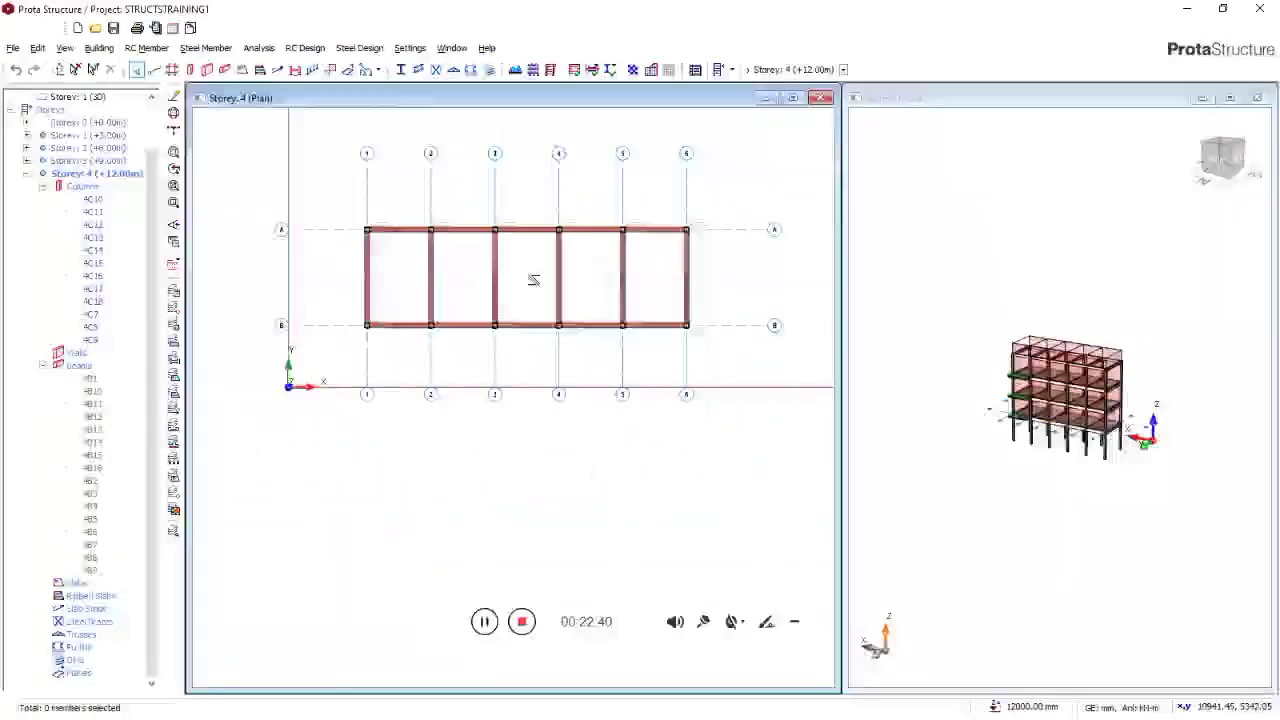
{"action": "middle_click_drag", "start_coordinate": [531, 289], "coordinate": [509, 291]}
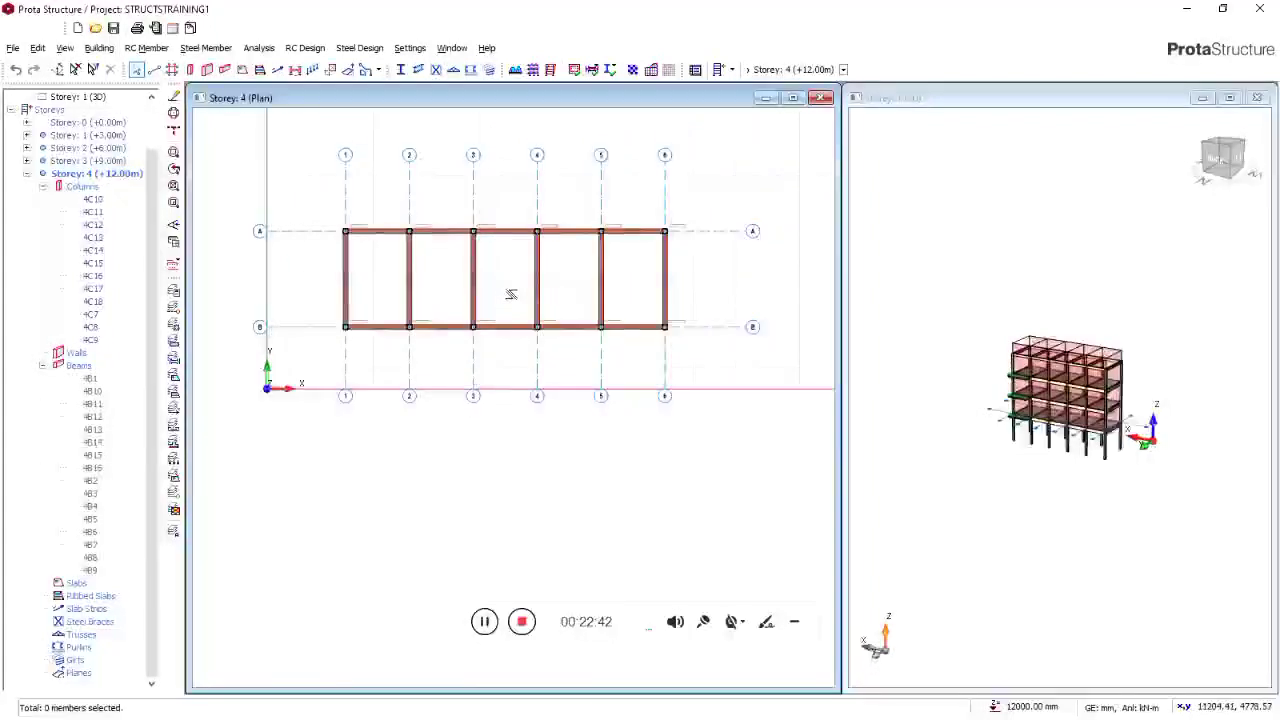
{"action": "scroll", "coordinate": [1182, 490], "scroll_direction": "up", "scroll_amount": 3}
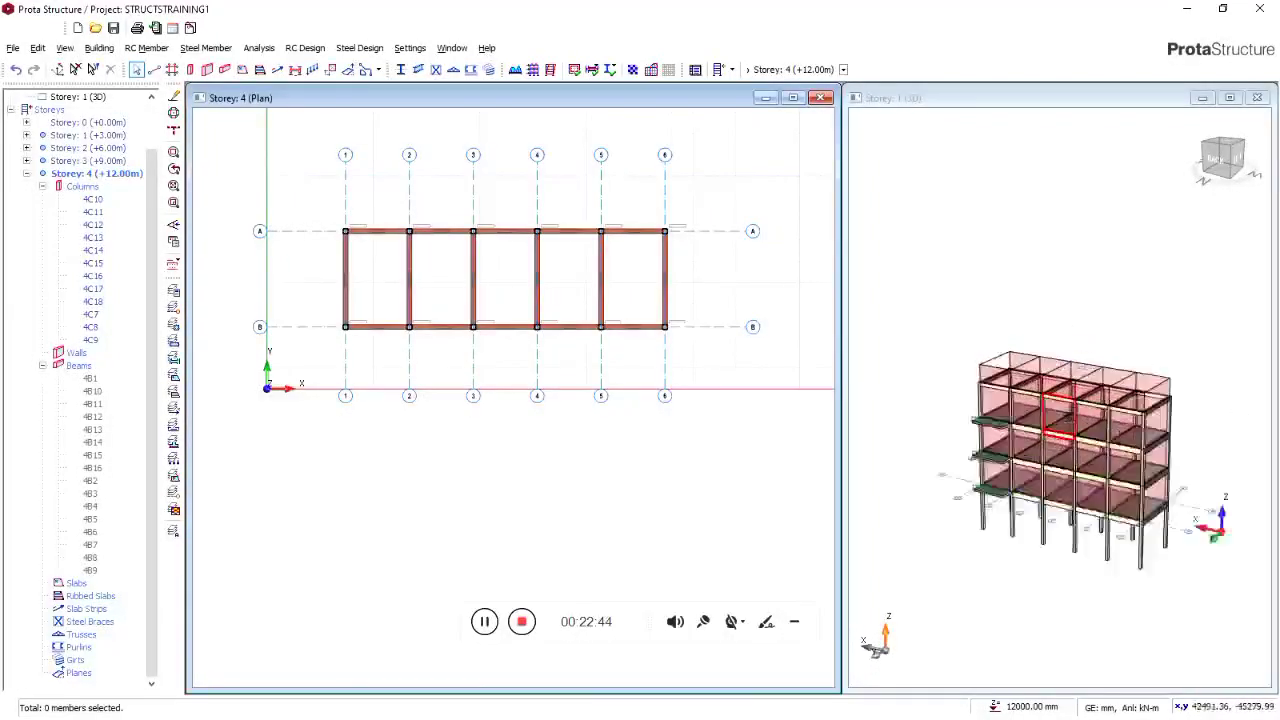
{"action": "middle_click_drag", "start_coordinate": [1111, 516], "coordinate": [1124, 436]}
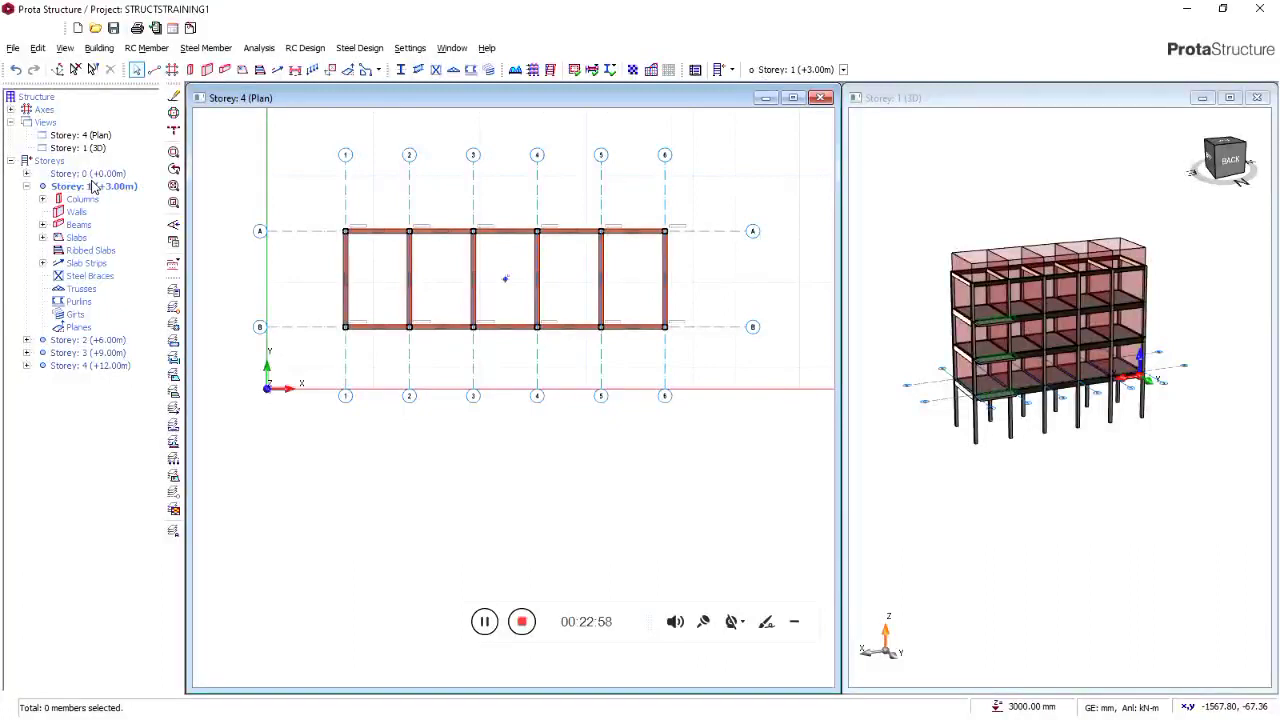
{"action": "left_click", "coordinate": [485, 622]}
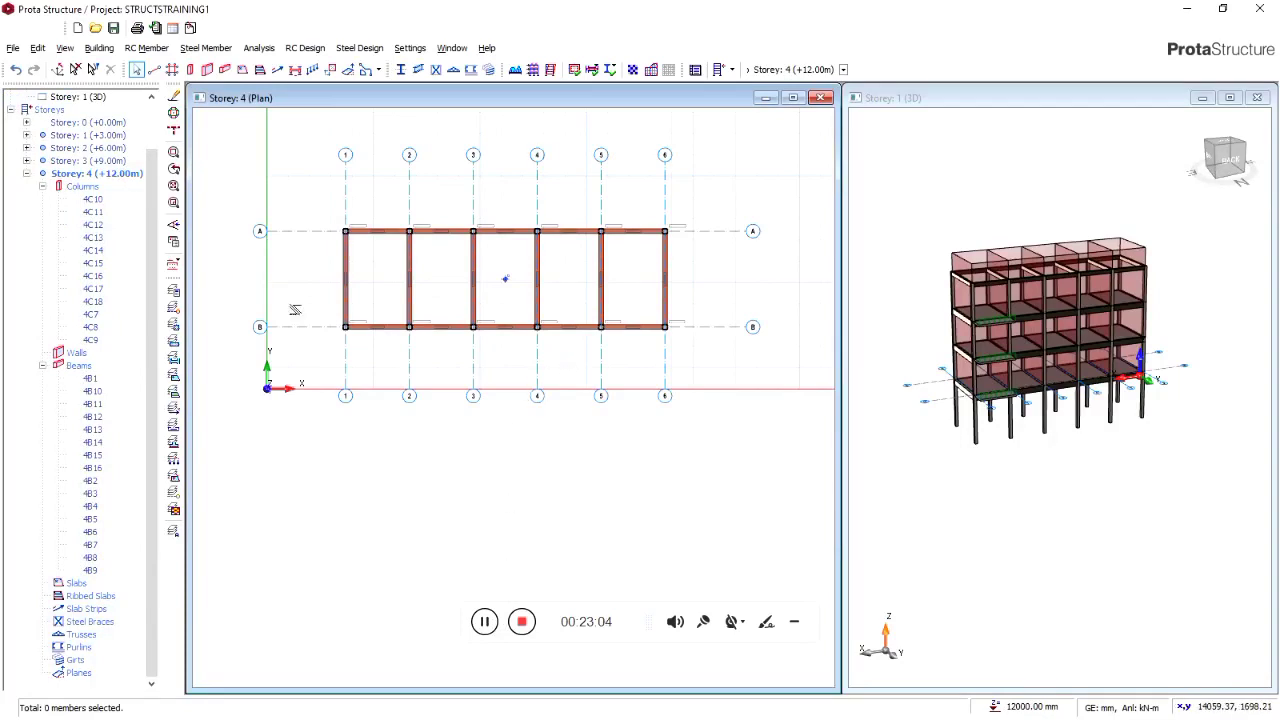
{"action": "scroll", "coordinate": [314, 217], "scroll_direction": "up", "scroll_amount": 2}
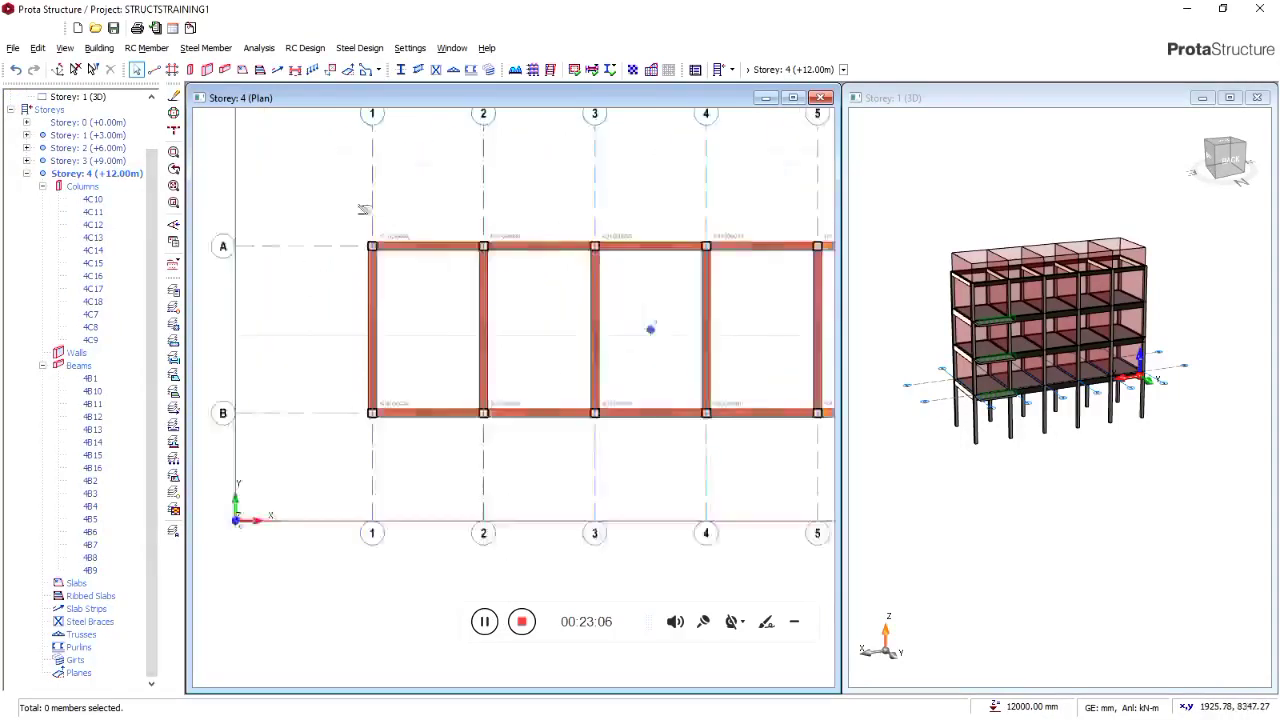
{"action": "scroll", "coordinate": [383, 233], "scroll_direction": "down", "scroll_amount": 2}
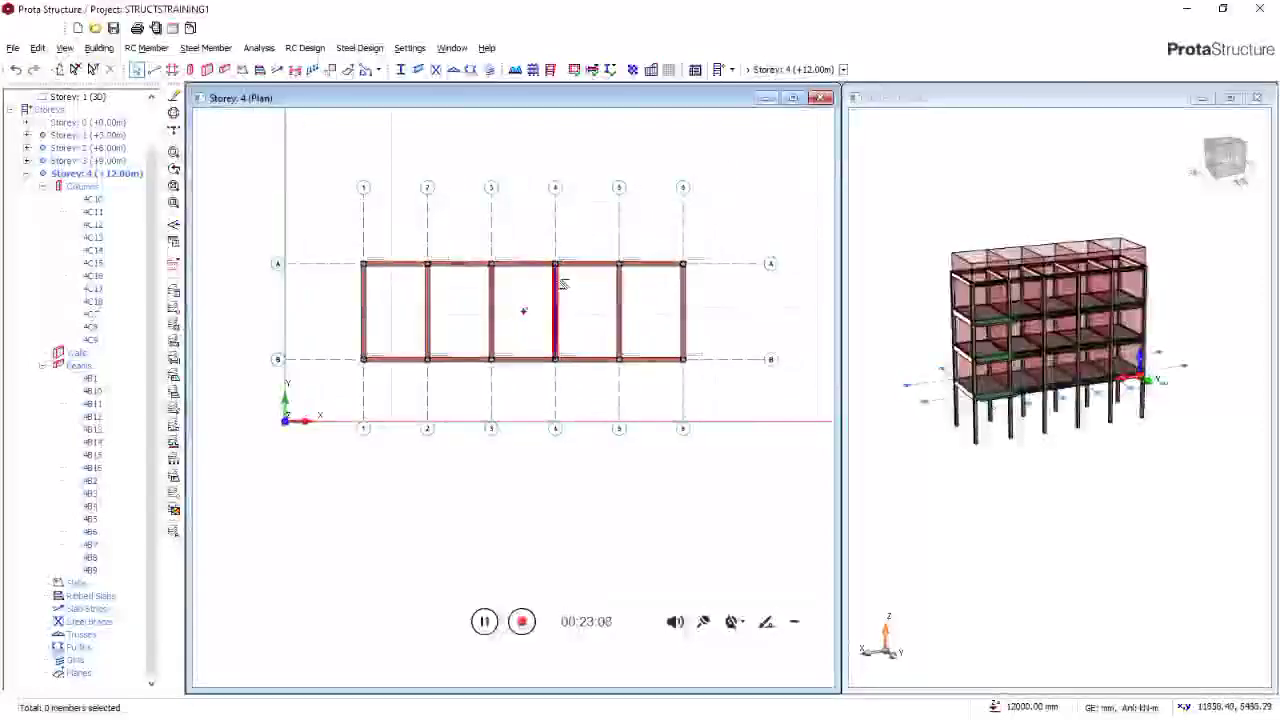
{"action": "scroll", "coordinate": [561, 274], "scroll_direction": "up", "scroll_amount": 1}
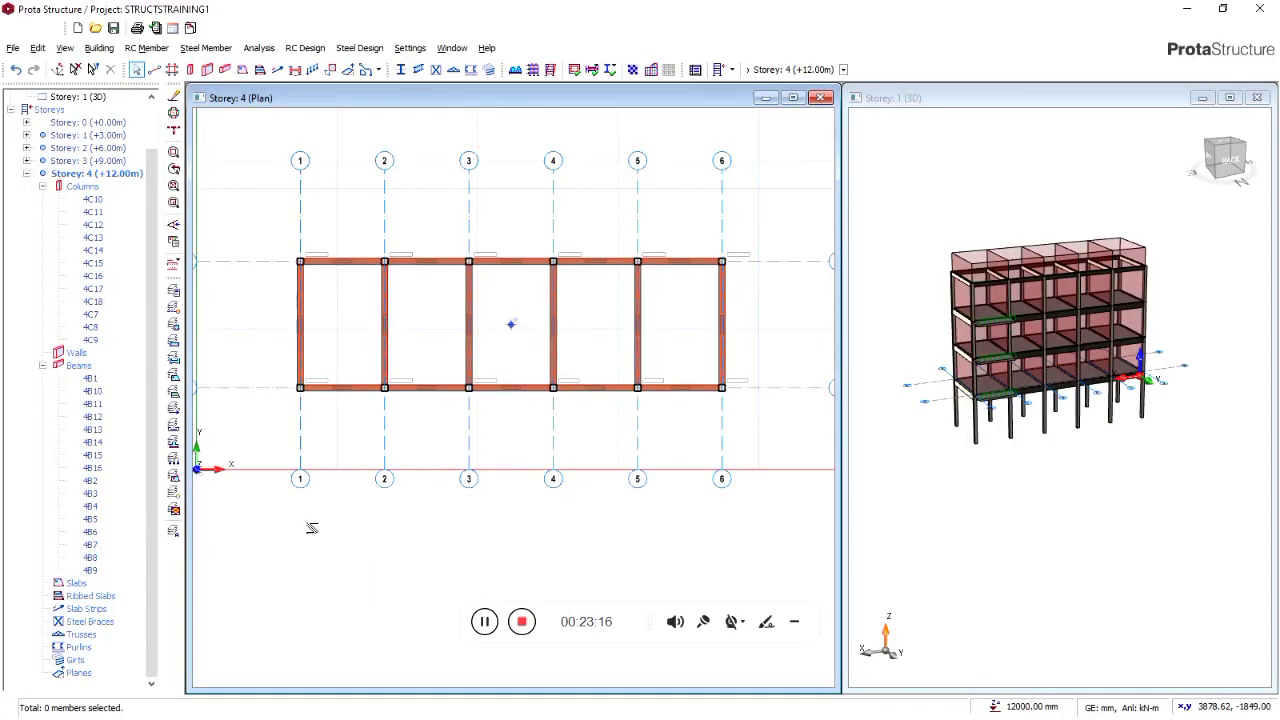
{"action": "left_click", "coordinate": [410, 48]}
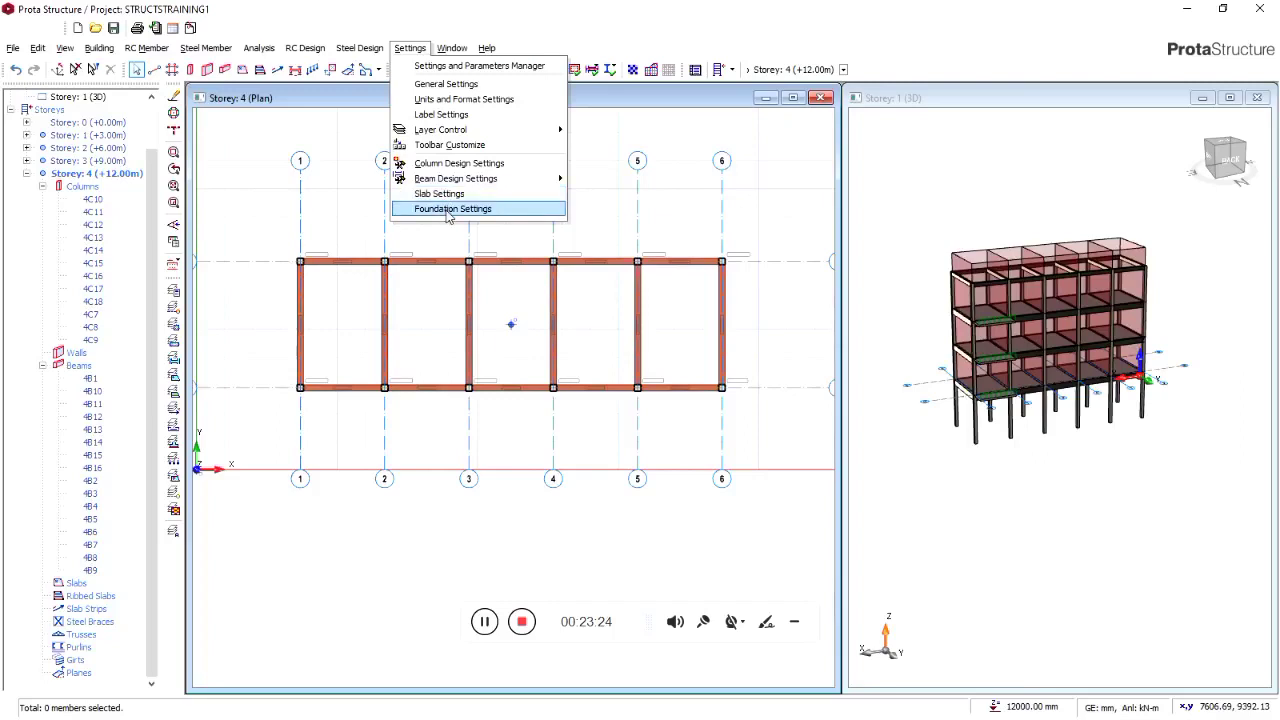
{"action": "left_click", "coordinate": [580, 186]}
{"action": "left_click_drag", "start_coordinate": [584, 179], "coordinate": [776, 268]}
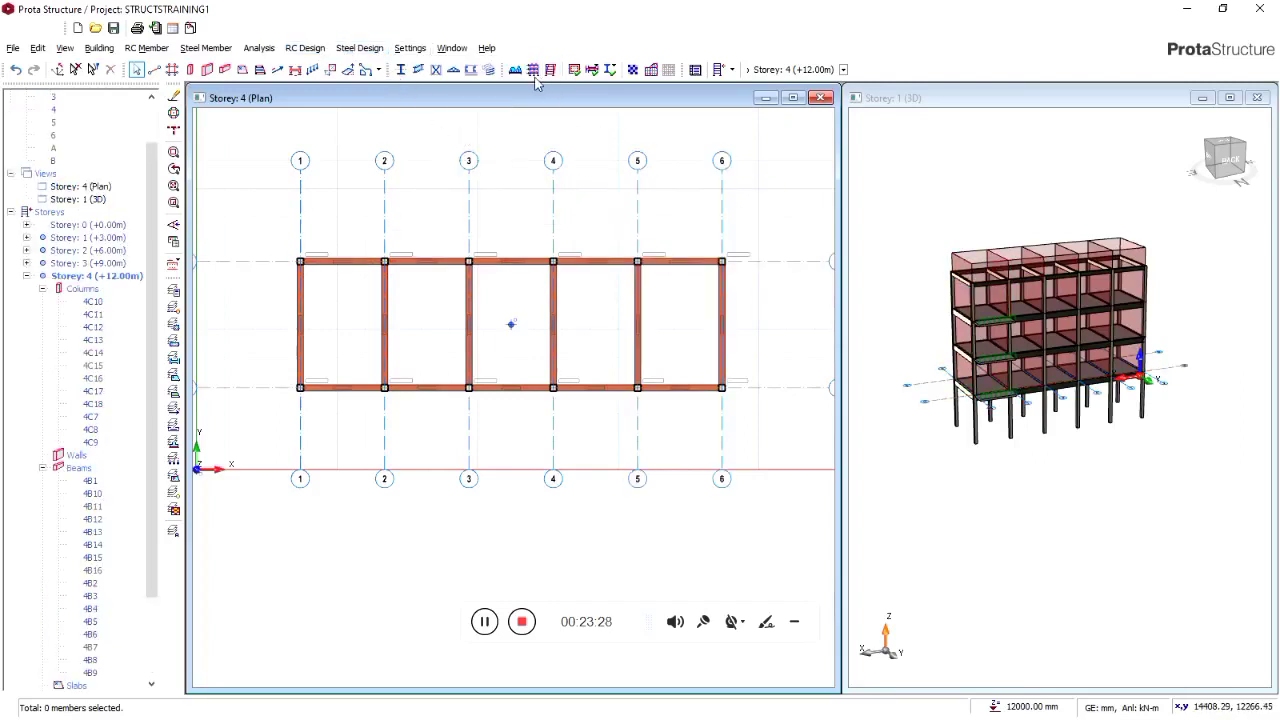
Save the project
{"action": "key", "text": "ctrl+s"}
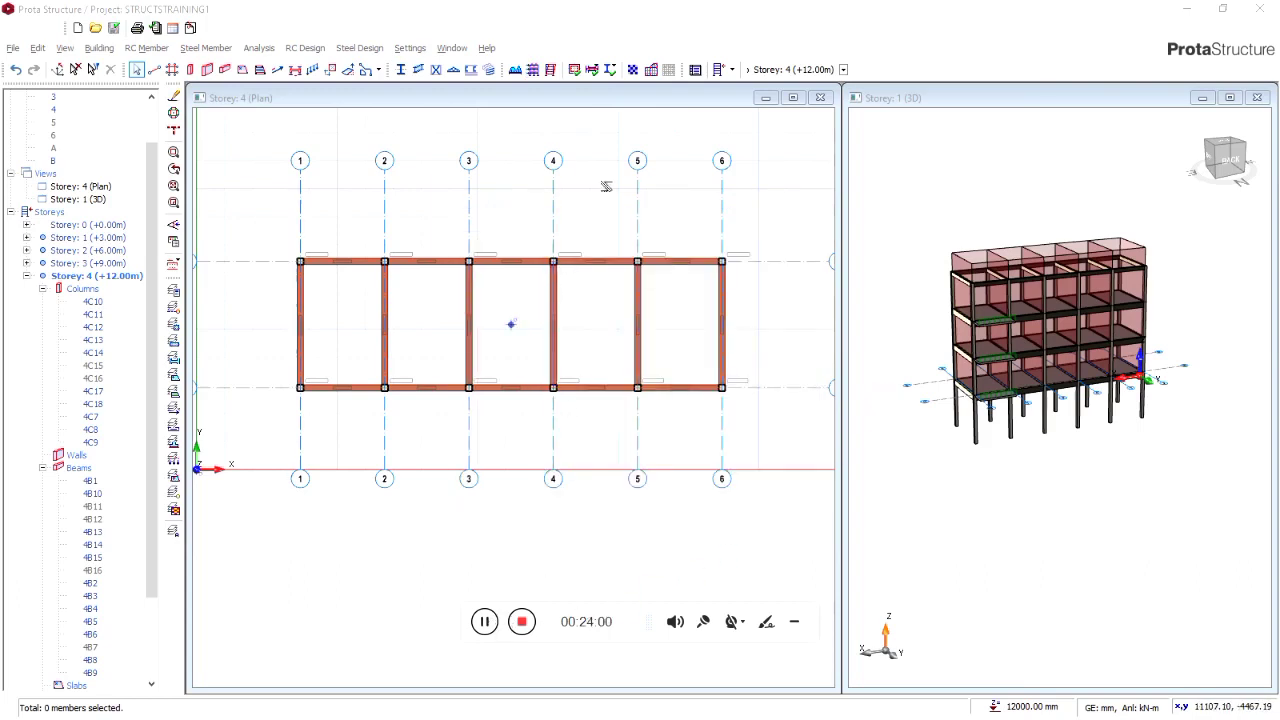
{"action": "left_click", "coordinate": [99, 47]}
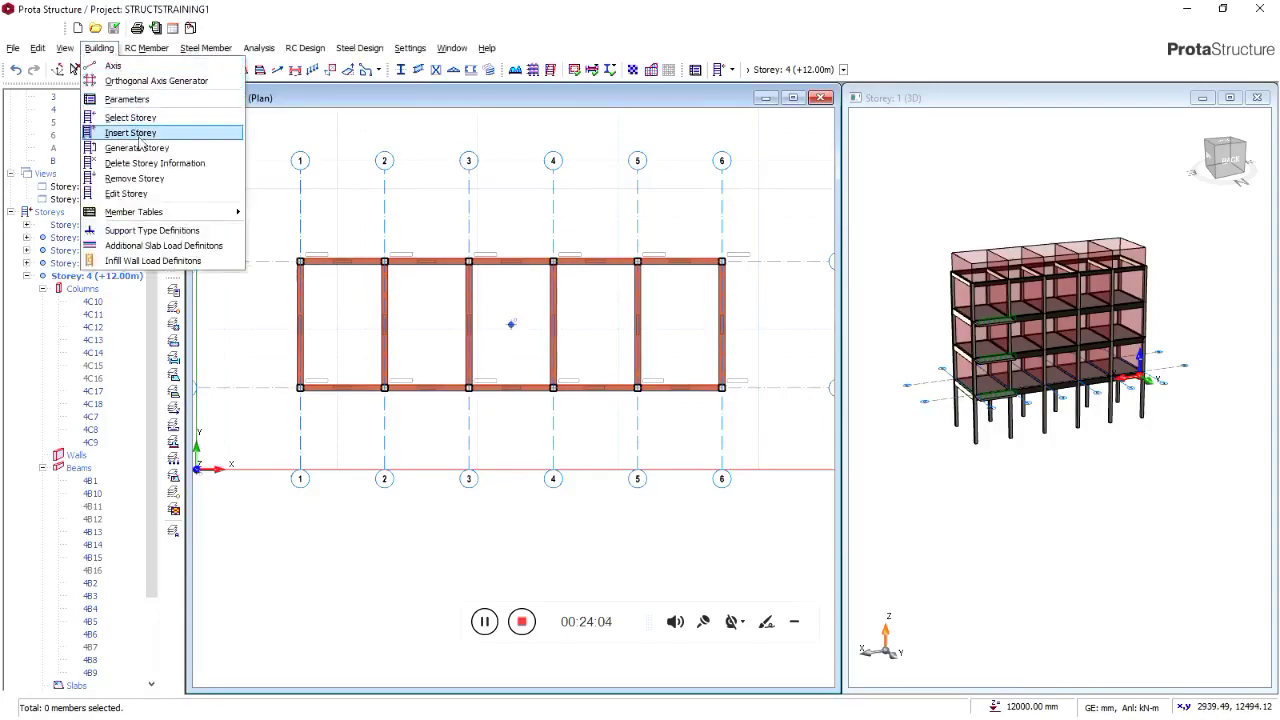
{"action": "left_click", "coordinate": [99, 48]}
{"action": "left_click", "coordinate": [146, 48]}
{"action": "left_click", "coordinate": [190, 50]}
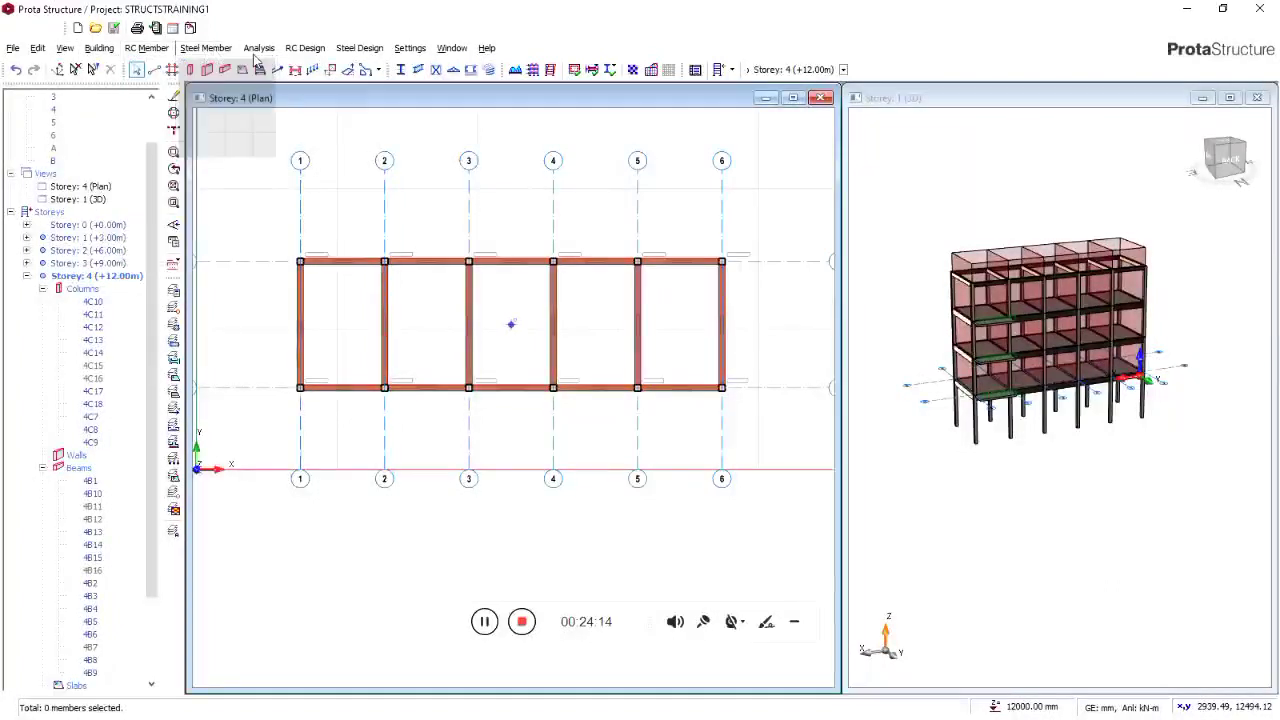
{"action": "left_click", "coordinate": [259, 48]}
{"action": "left_click", "coordinate": [260, 49]}
{"action": "left_click", "coordinate": [263, 52]}
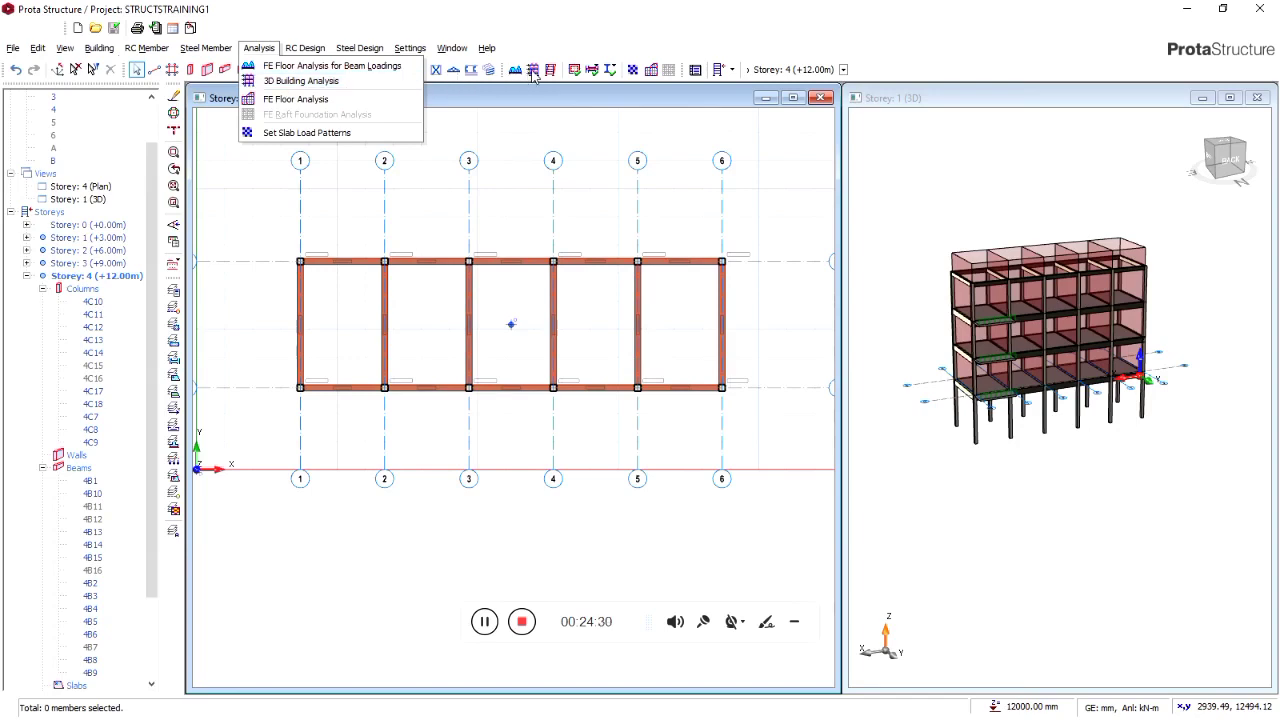
{"action": "left_click", "coordinate": [537, 117]}
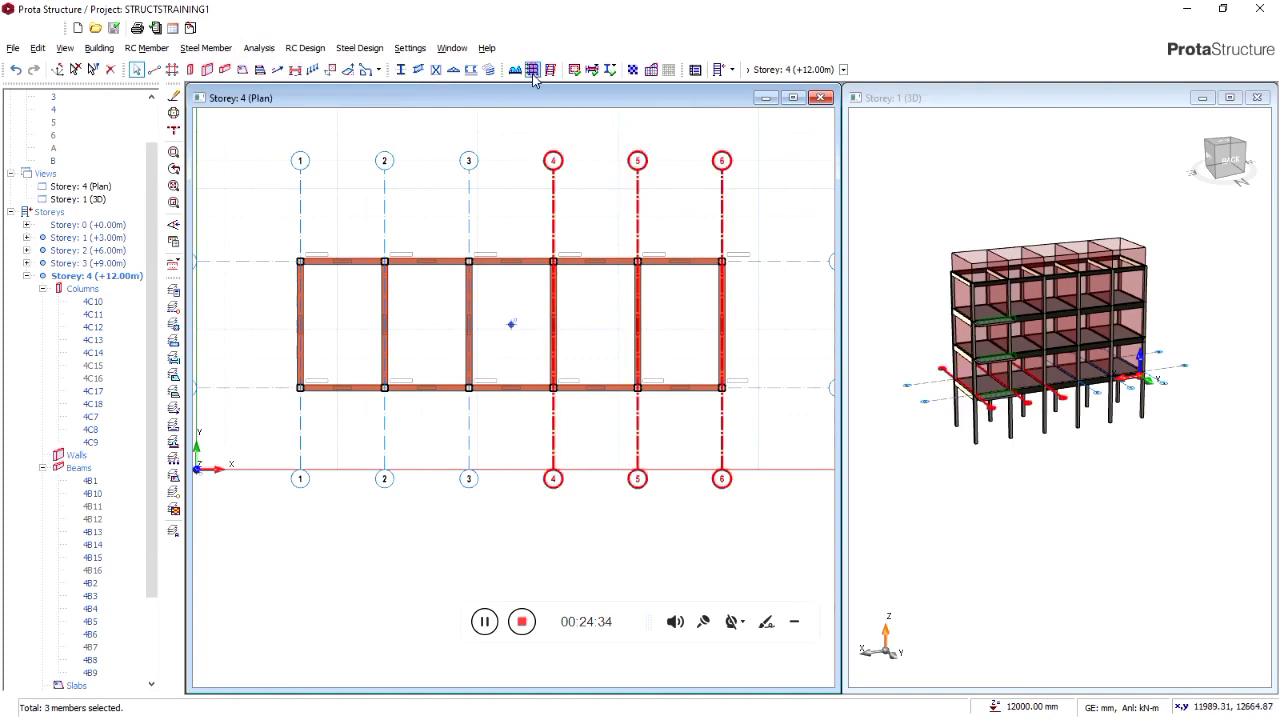
Open the 3D building analysis and look through its model, analysis and post-analysis options before returning to the pre-analysis settings
{"action": "left_click", "coordinate": [258, 49]}
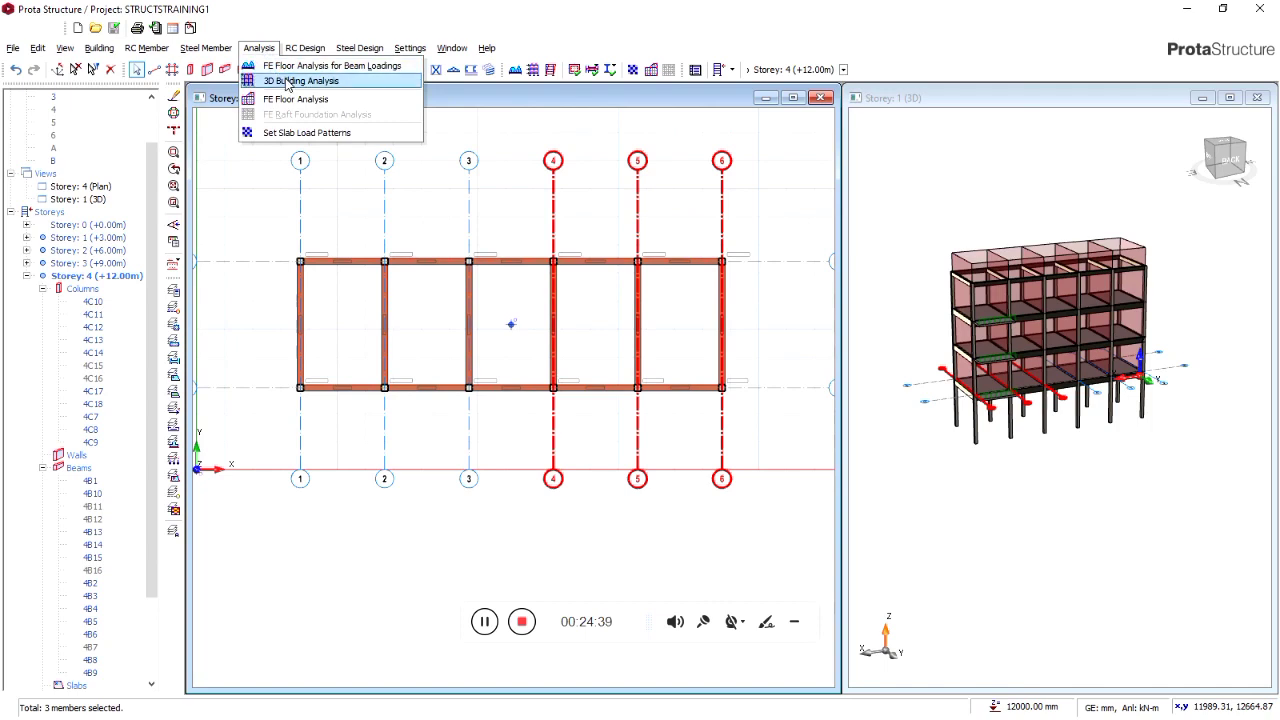
{"action": "left_click", "coordinate": [288, 81]}
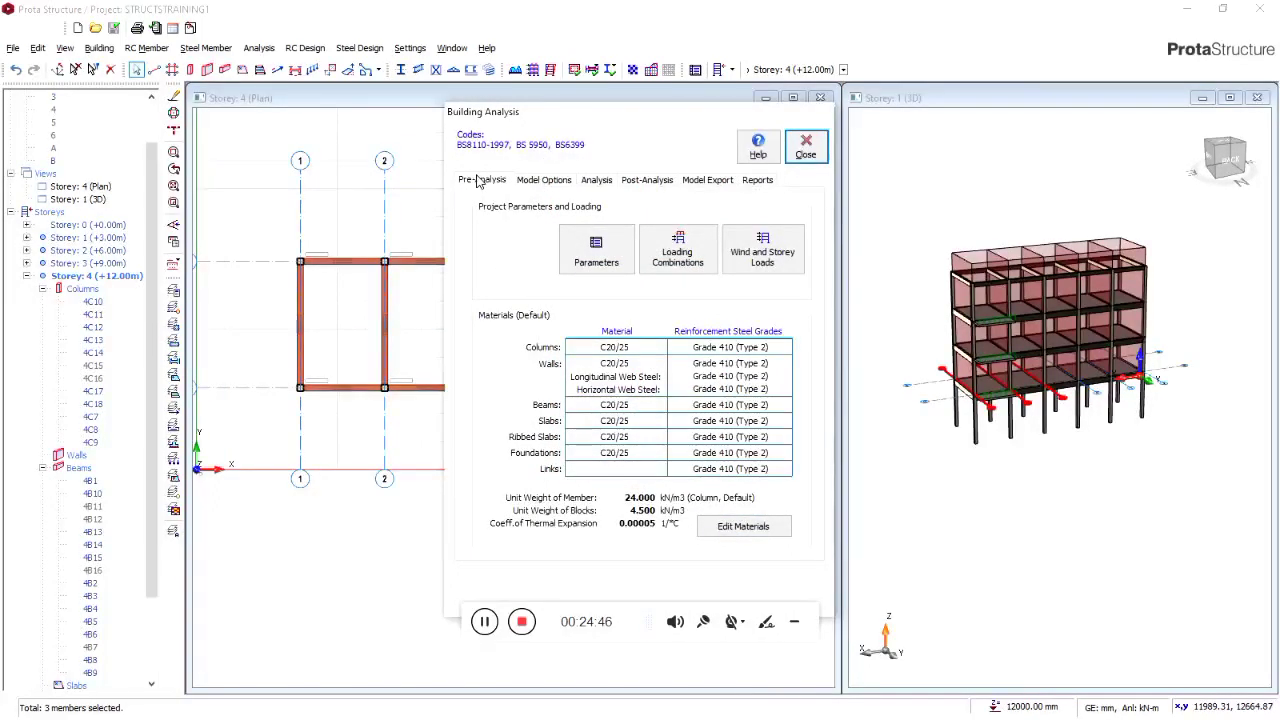
{"action": "left_click", "coordinate": [550, 183]}
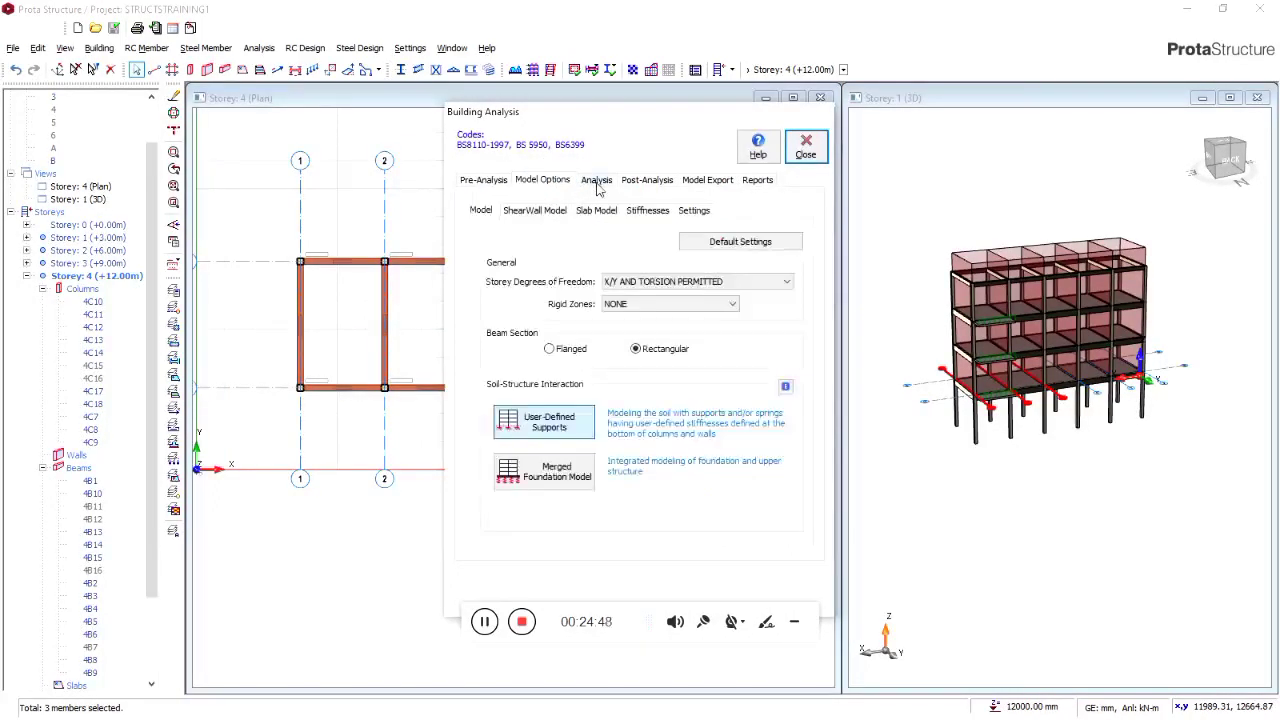
{"action": "left_click", "coordinate": [597, 184]}
{"action": "left_click", "coordinate": [640, 184]}
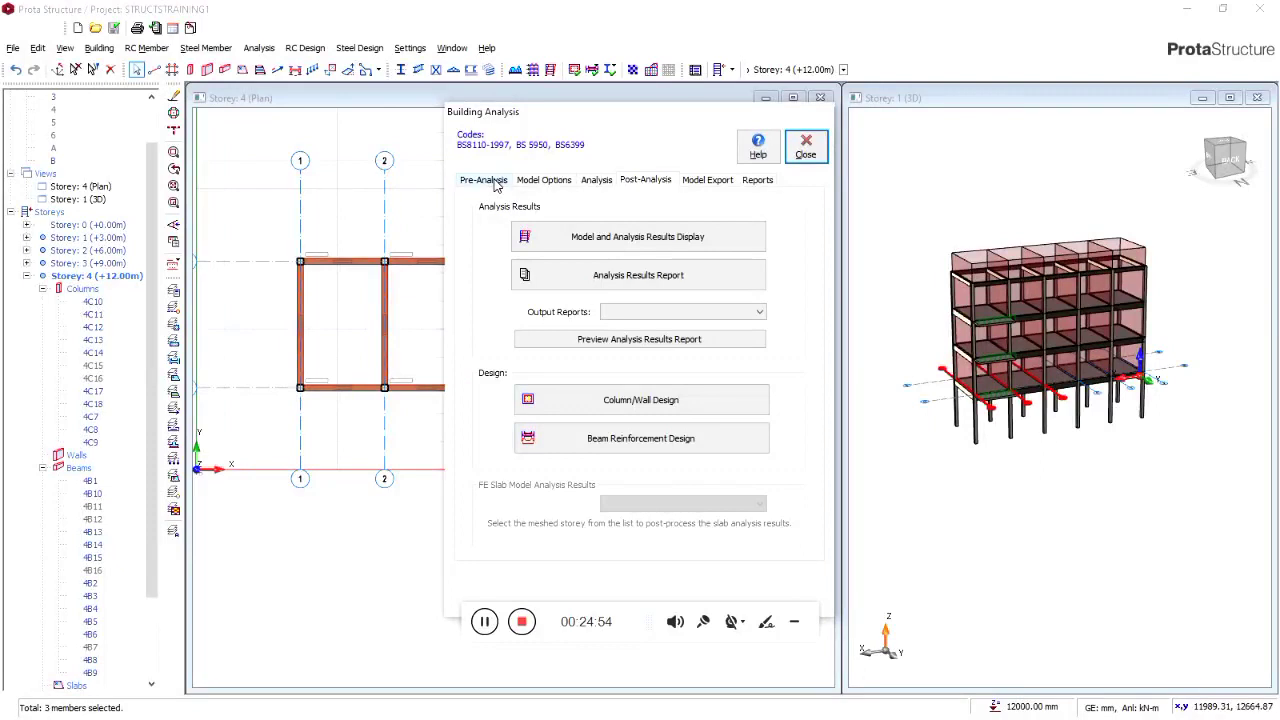
{"action": "left_click", "coordinate": [490, 182]}
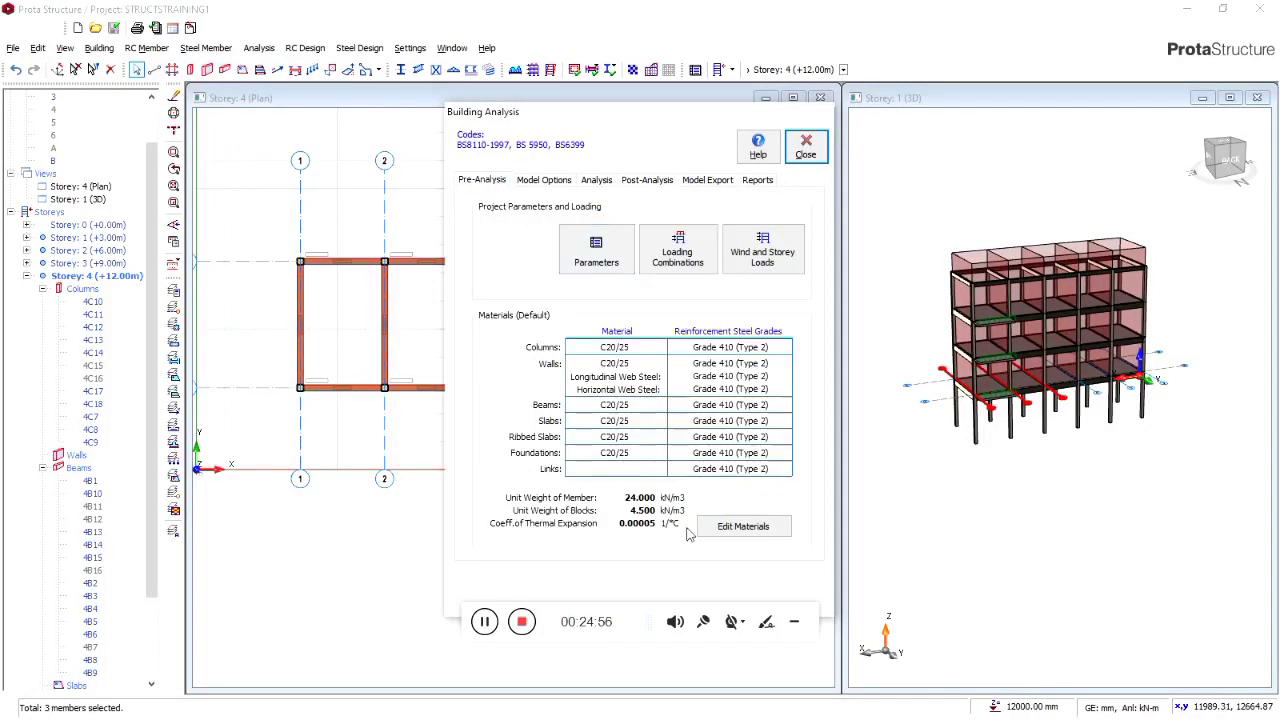
Open the default materials and accept C20/25 concrete and Grade 410 (Type 2) rebar for the concrete columns
{"action": "left_click", "coordinate": [733, 537]}
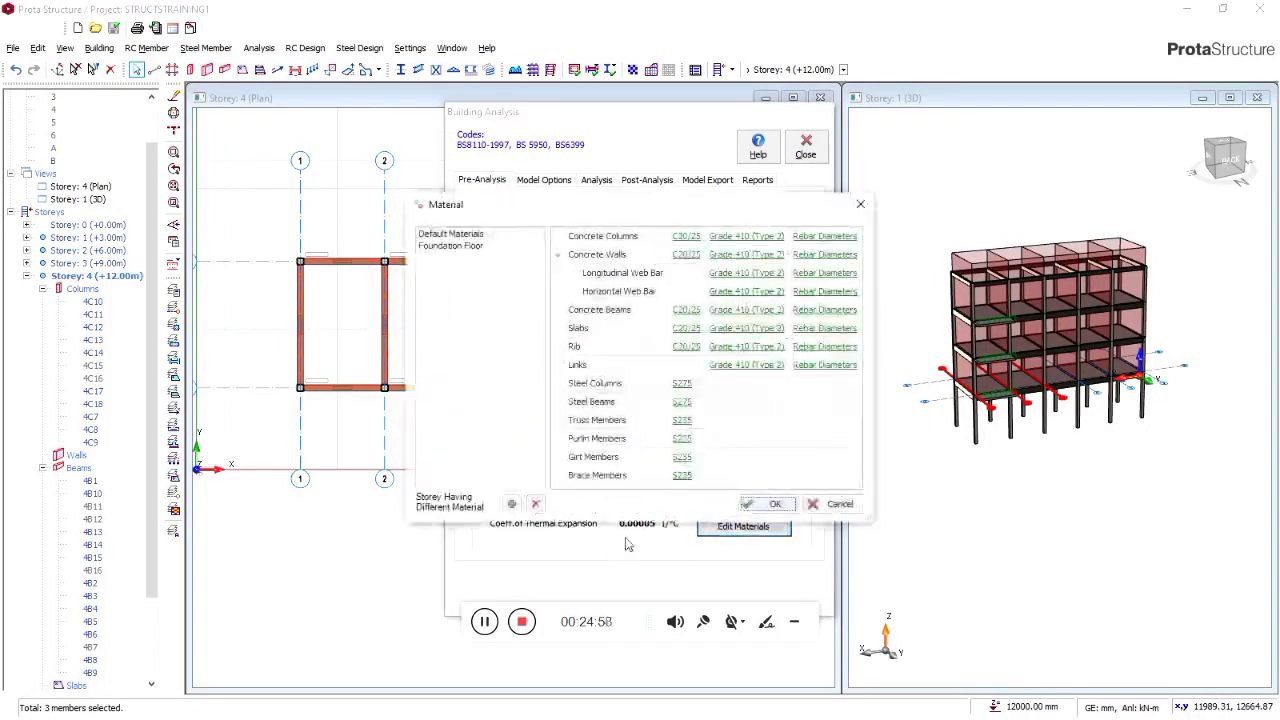
{"action": "left_click", "coordinate": [860, 204]}
{"action": "left_click", "coordinate": [728, 528]}
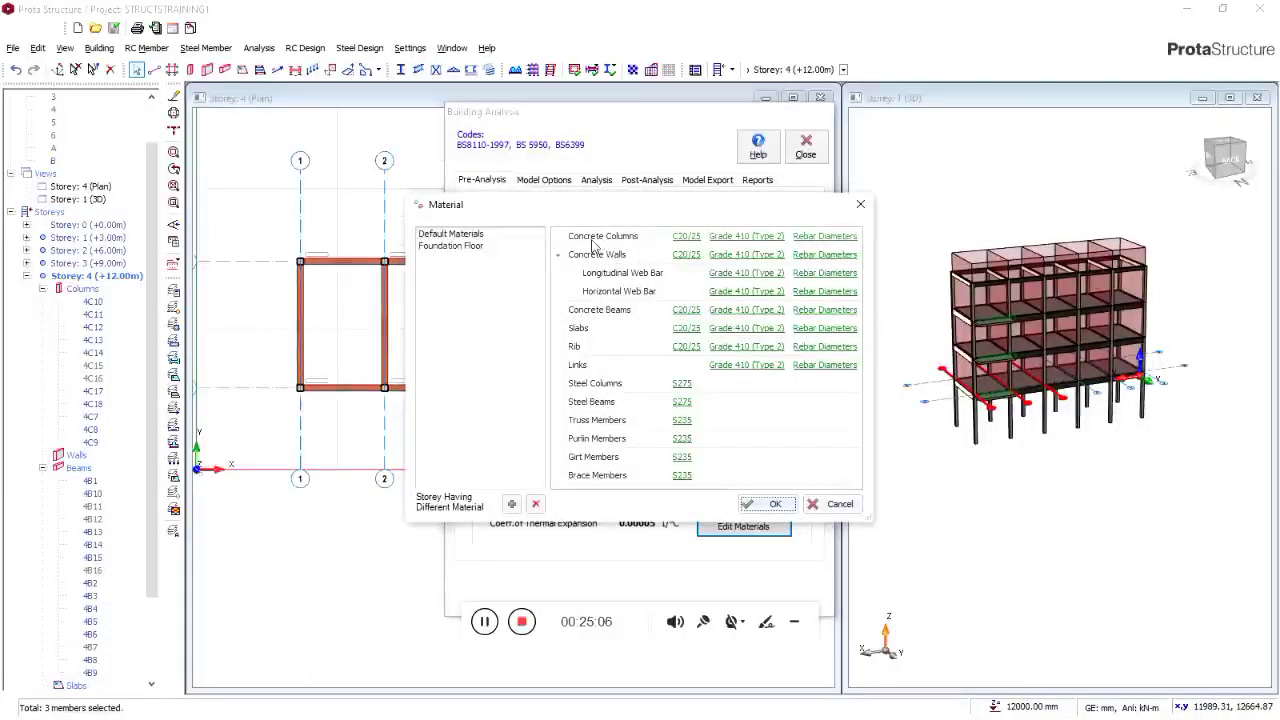
{"action": "left_click", "coordinate": [697, 240]}
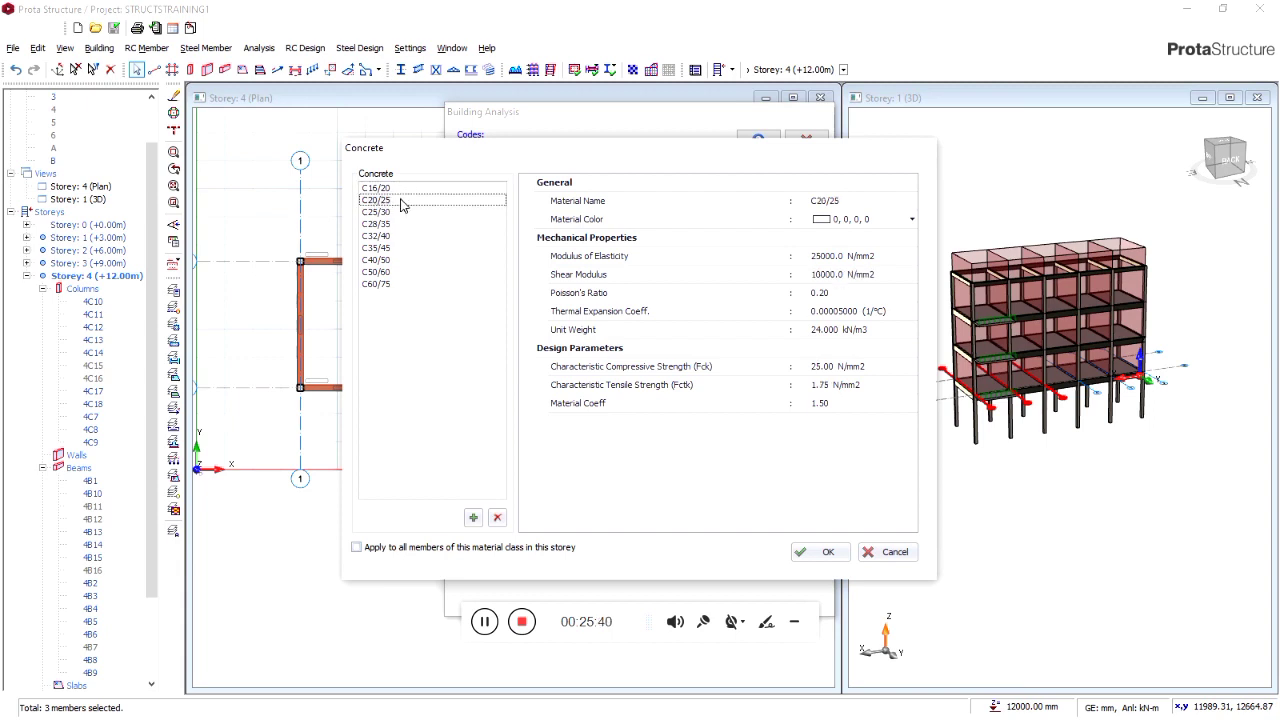
{"action": "left_click", "coordinate": [829, 553]}
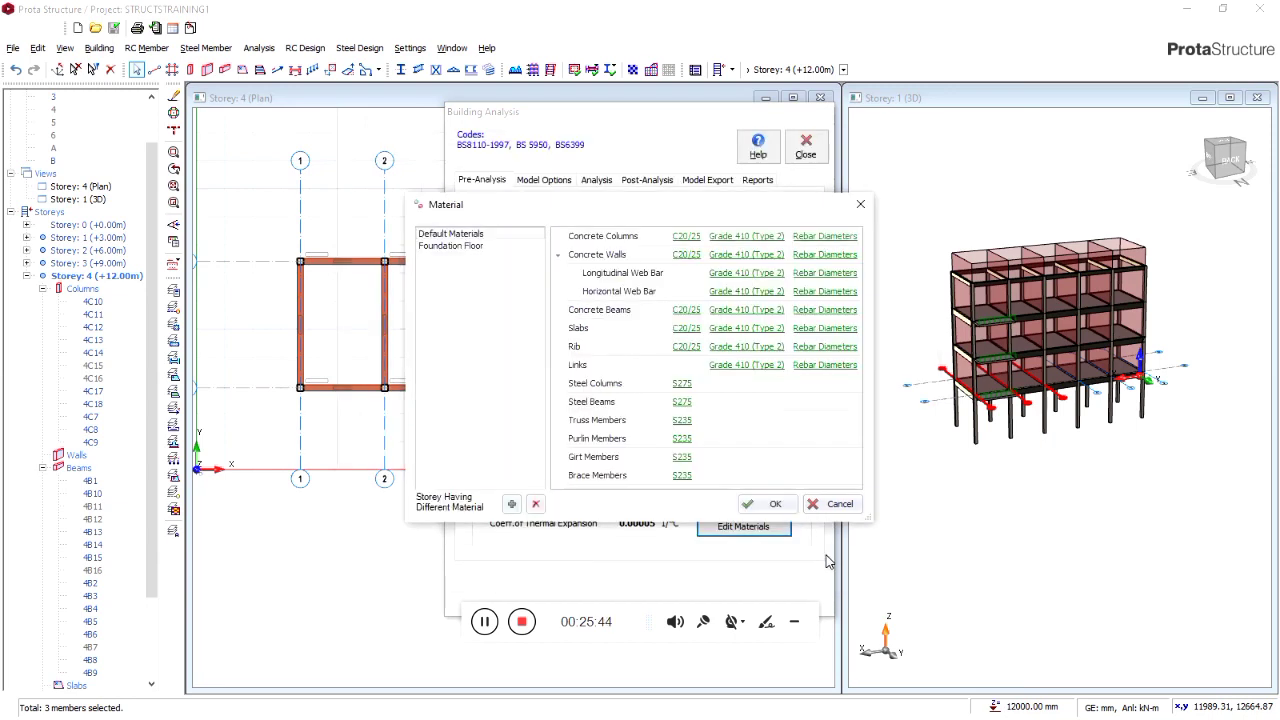
{"action": "left_click", "coordinate": [748, 240]}
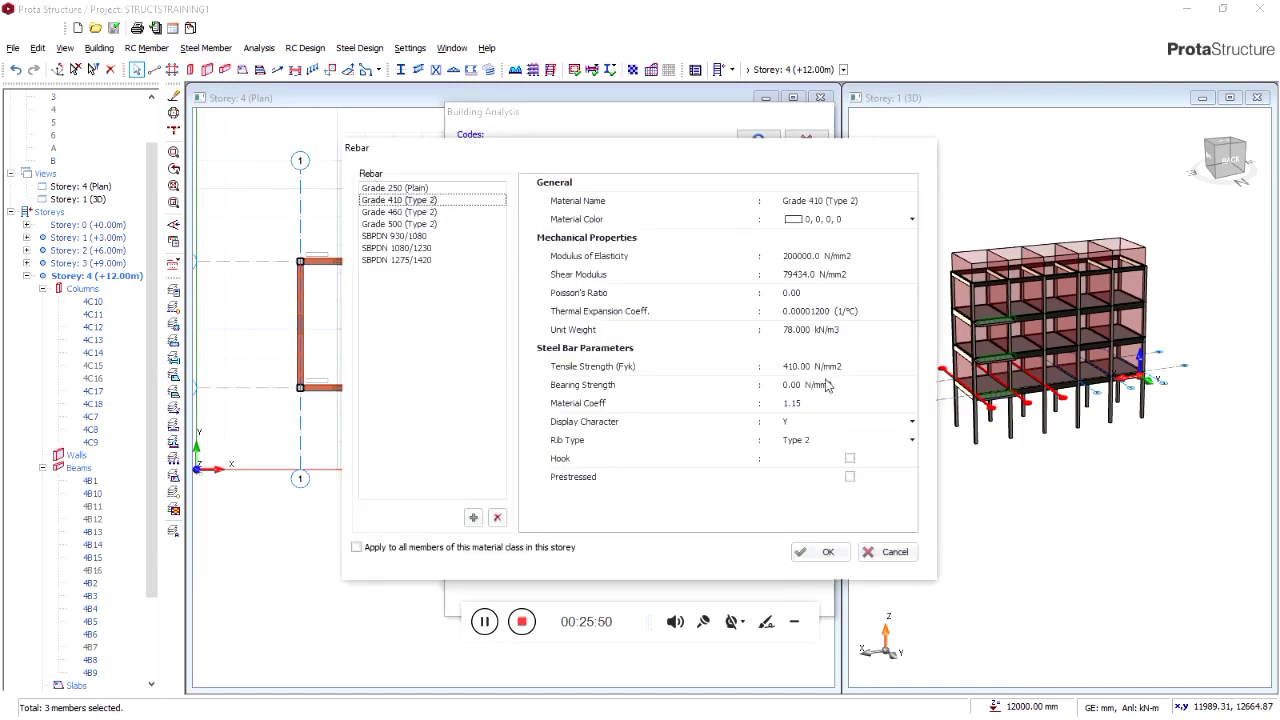
{"action": "left_click", "coordinate": [826, 553]}
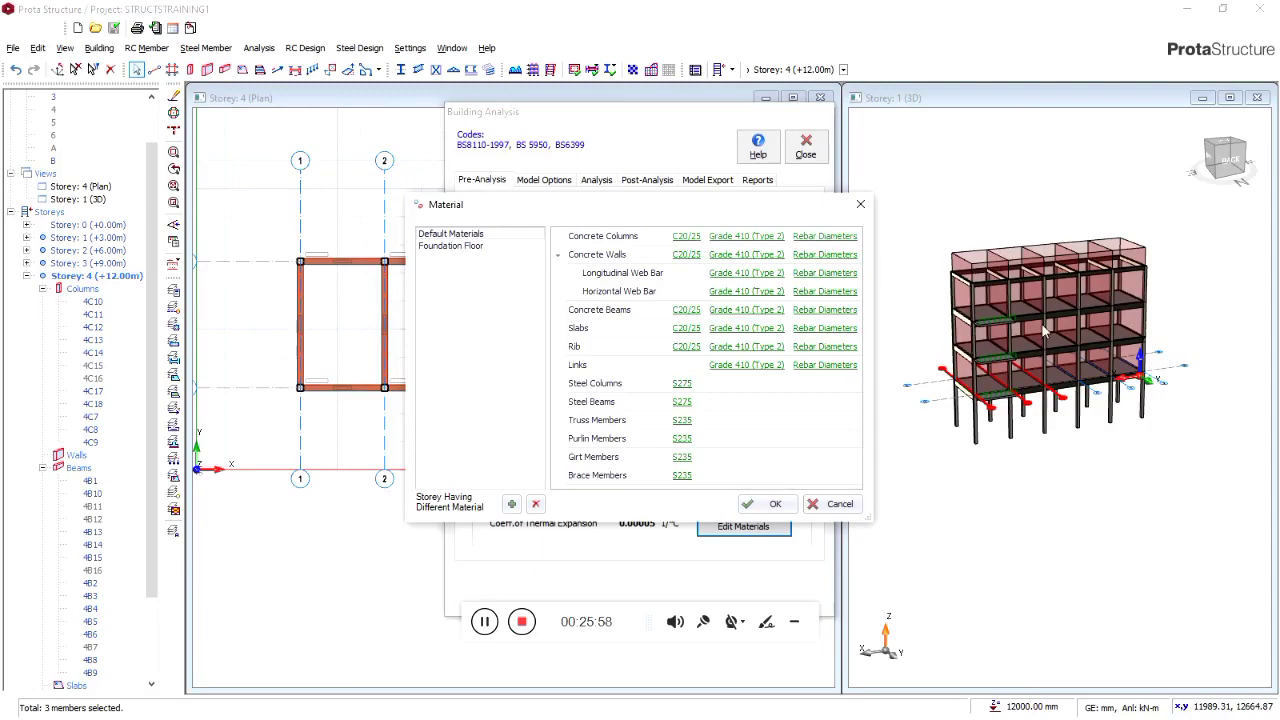
Restrict the rebar diameters used for concrete columns to Y16 and Y20
{"action": "left_click", "coordinate": [845, 237]}
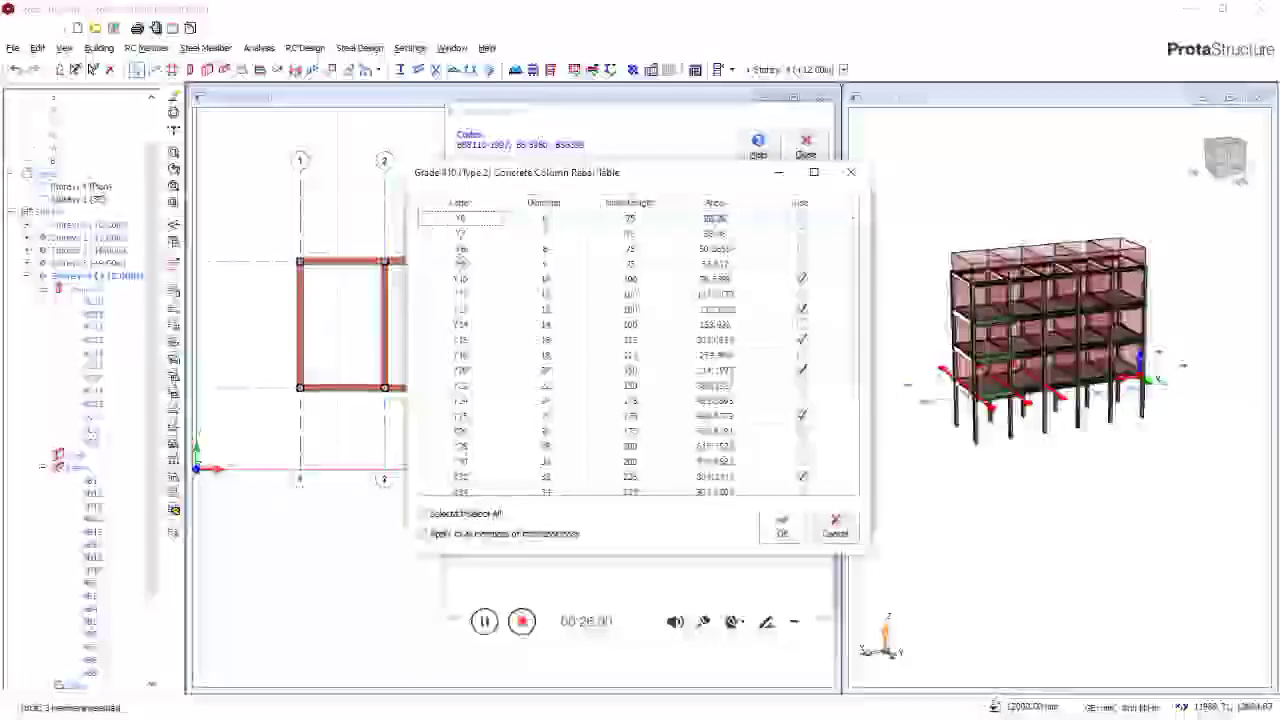
{"action": "left_click", "coordinate": [462, 514]}
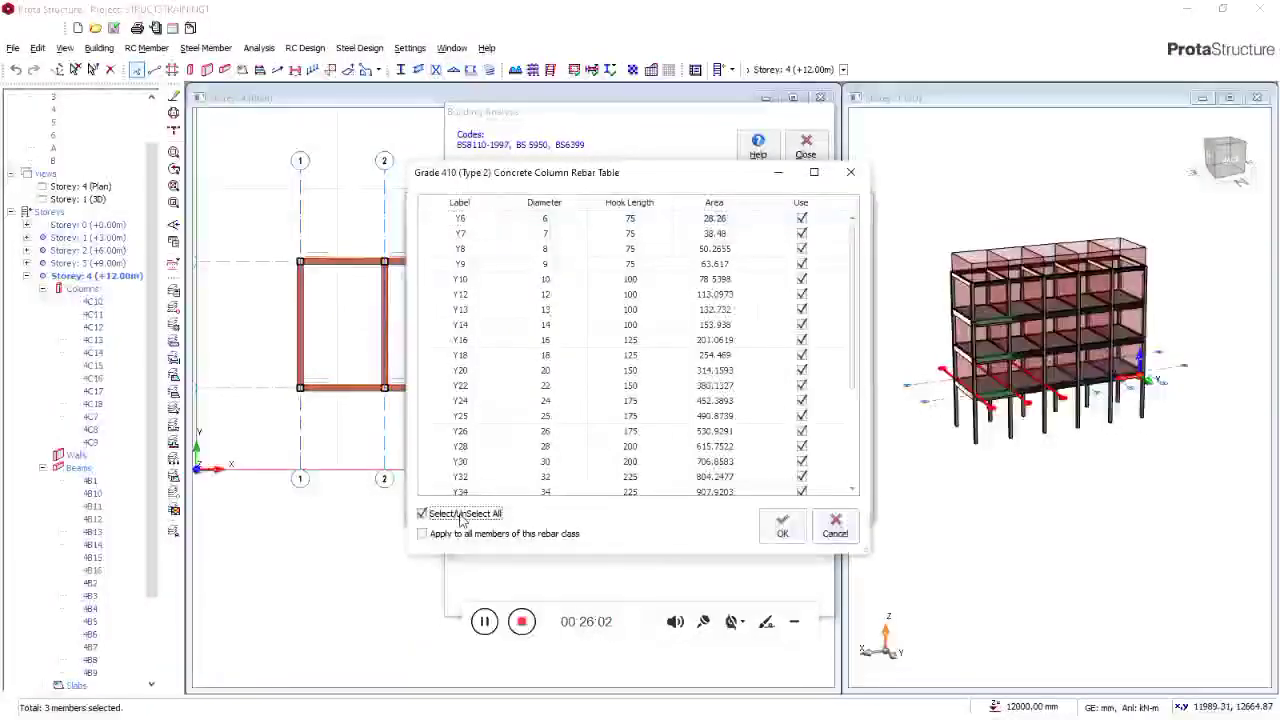
{"action": "left_click", "coordinate": [462, 514]}
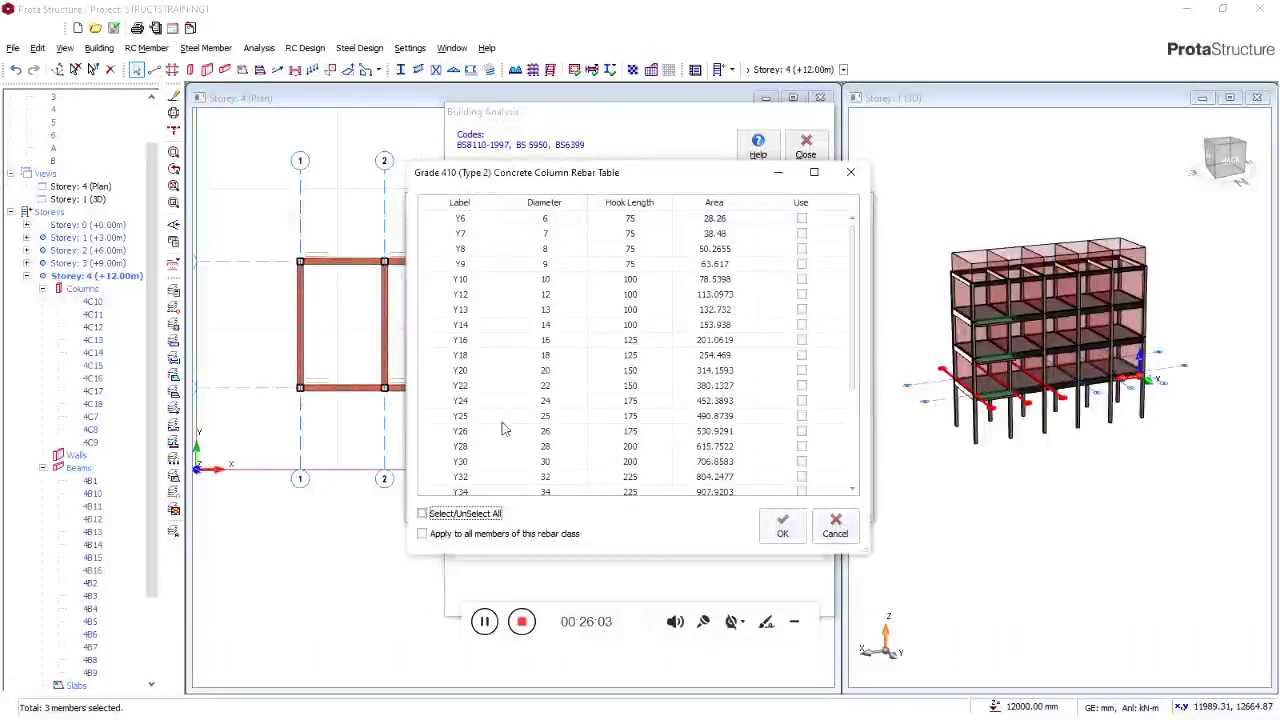
{"action": "left_click", "coordinate": [474, 371]}
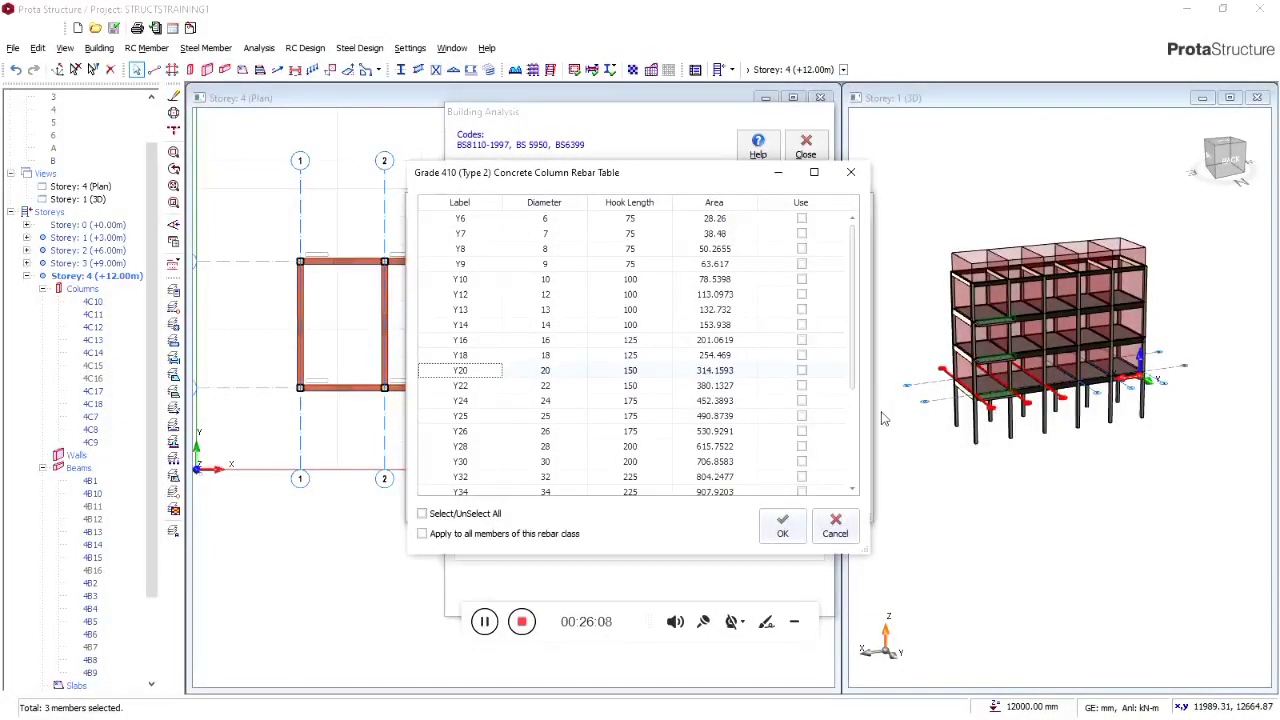
{"action": "left_click", "coordinate": [802, 371]}
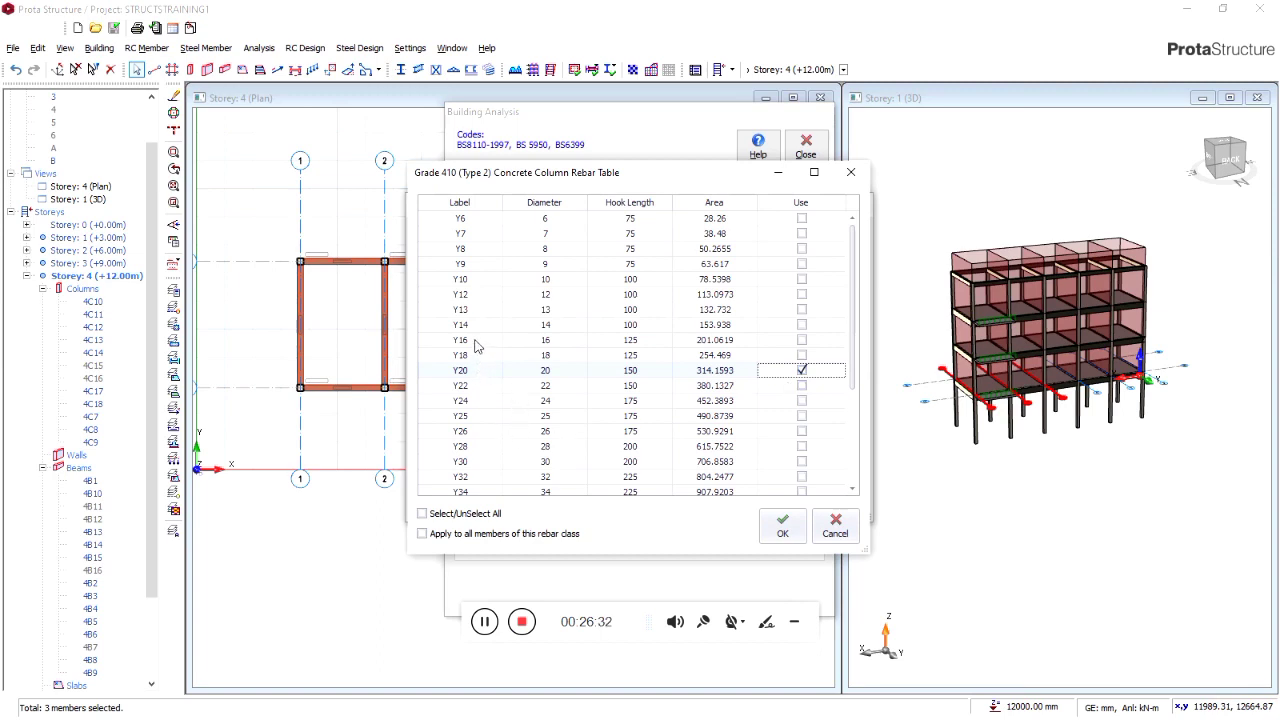
{"action": "left_click", "coordinate": [801, 340]}
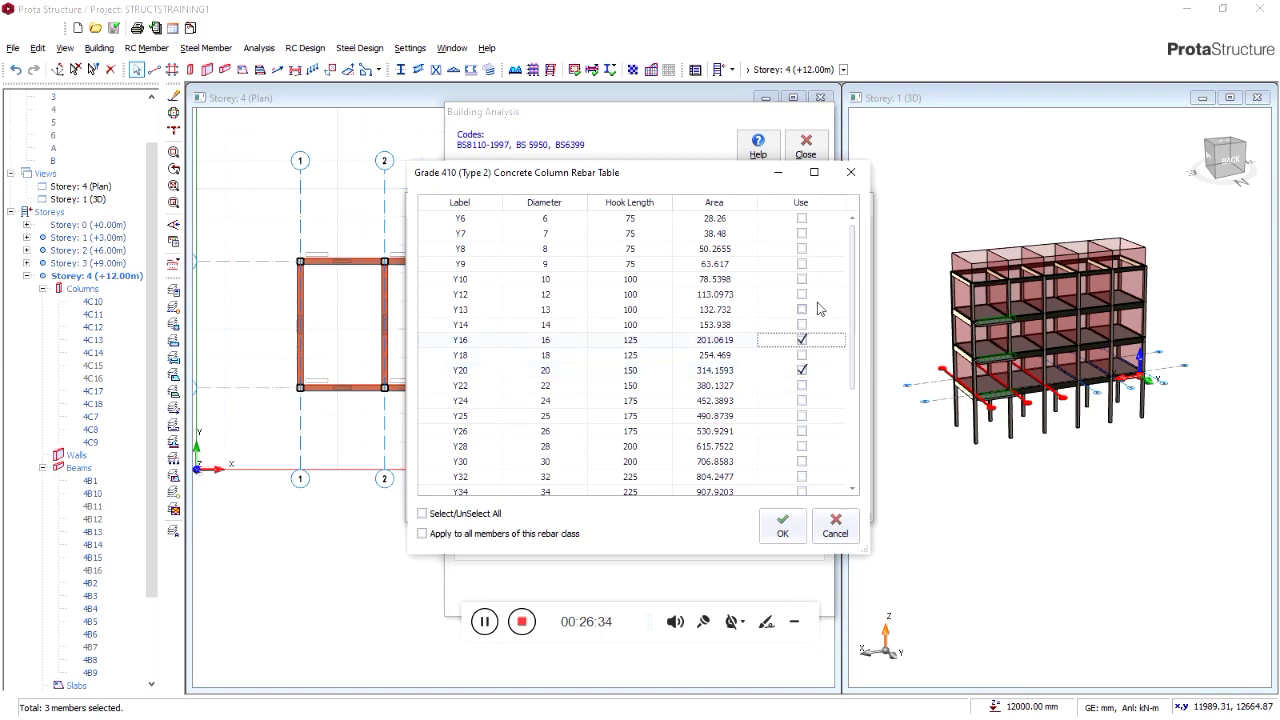
{"action": "left_click", "coordinate": [804, 311]}
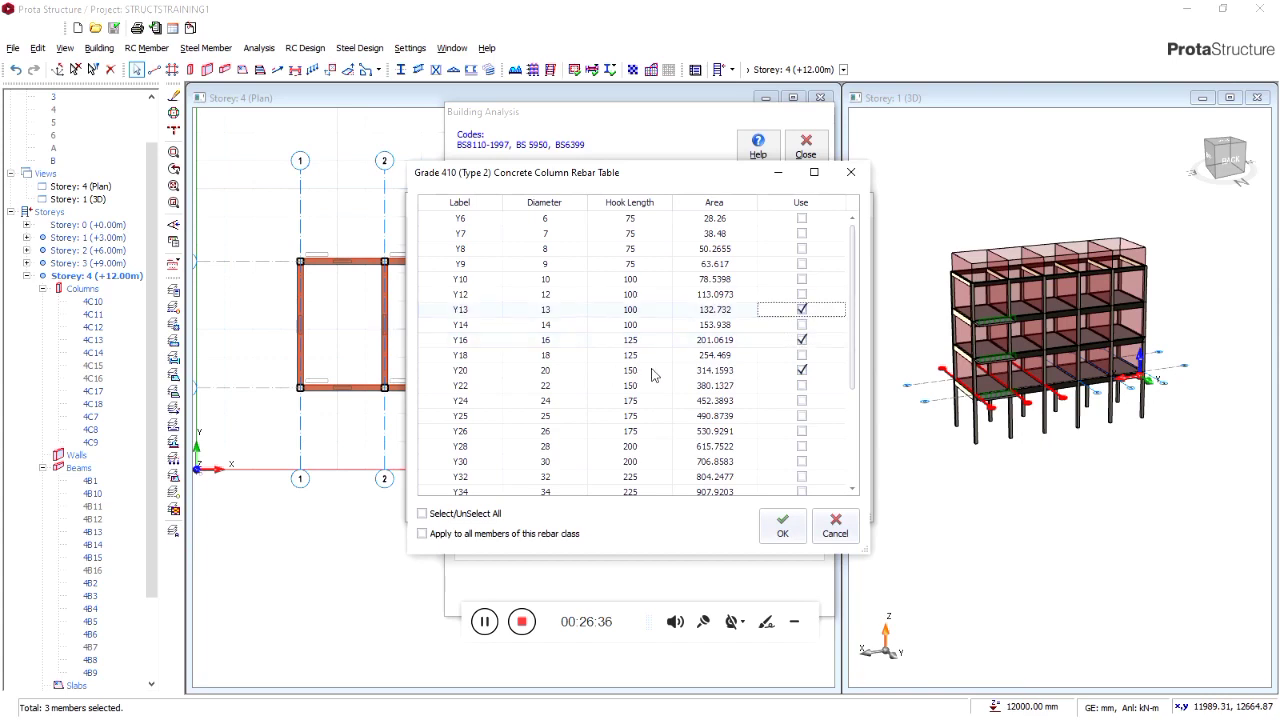
{"action": "left_click", "coordinate": [802, 310]}
{"action": "left_click", "coordinate": [797, 524]}
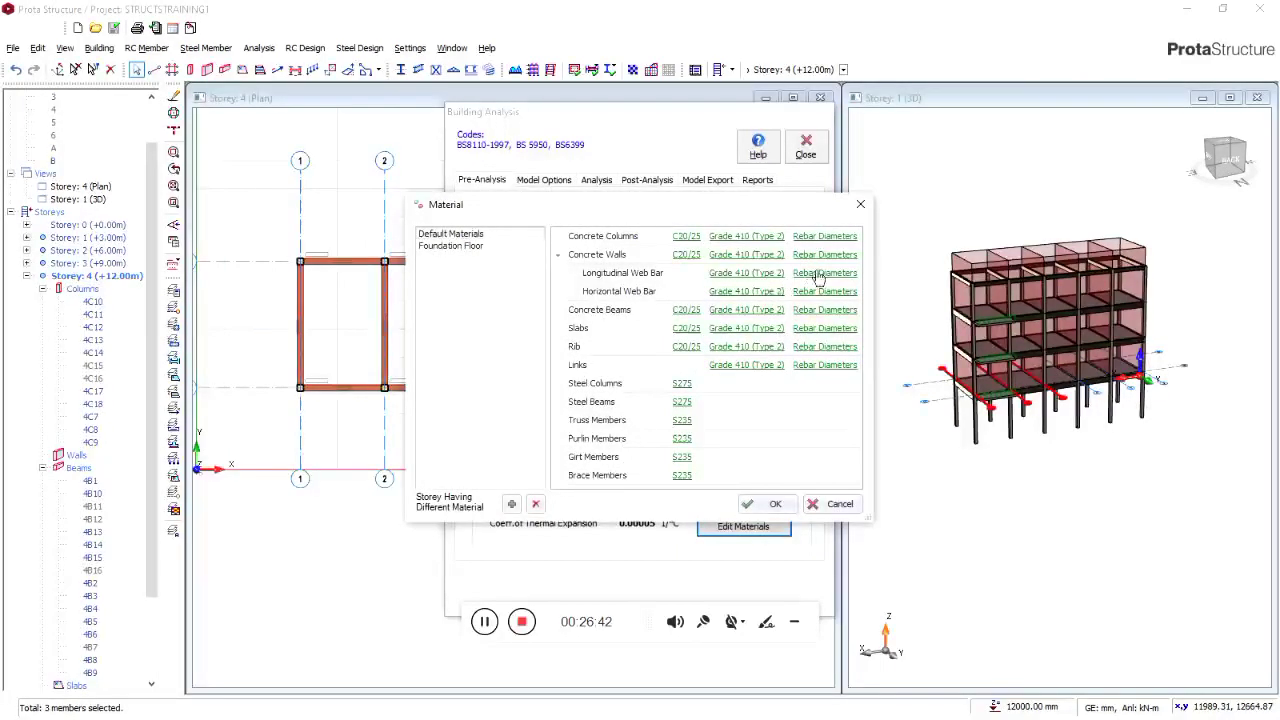
Restrict the rebar diameters used for slabs to Y12 only
{"action": "left_click", "coordinate": [848, 329]}
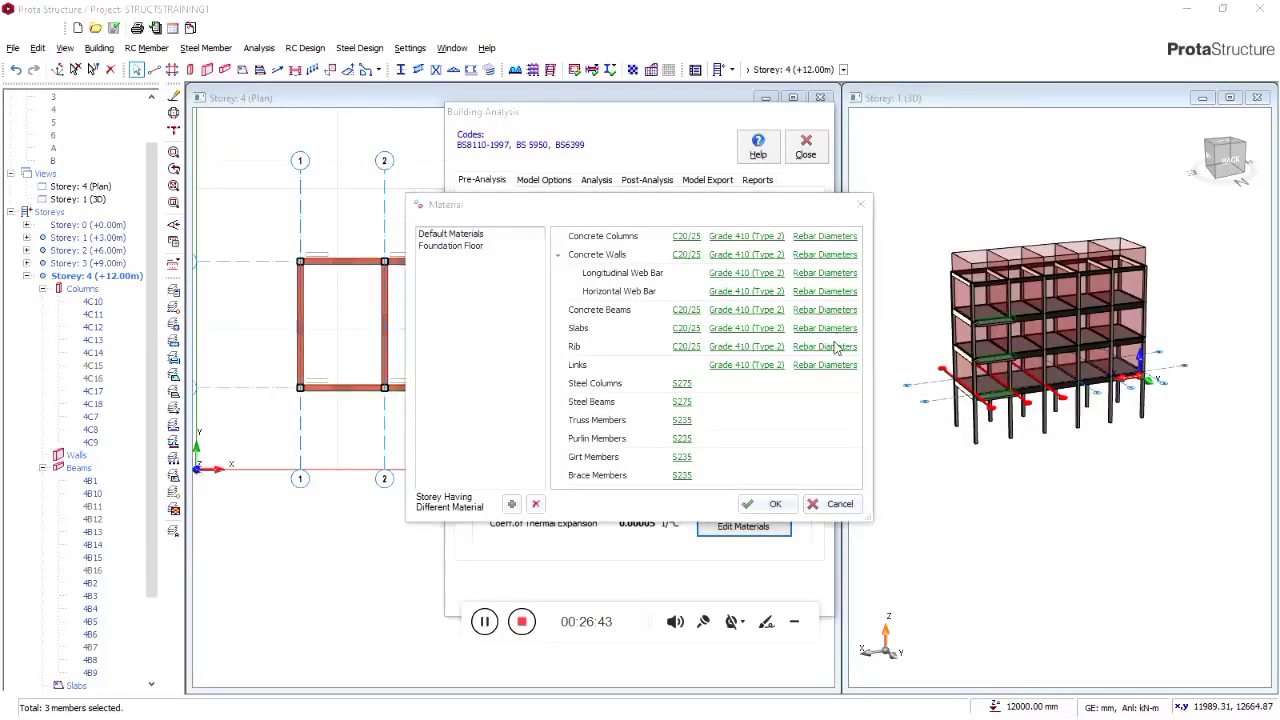
{"action": "left_click", "coordinate": [455, 511]}
{"action": "left_click", "coordinate": [455, 511]}
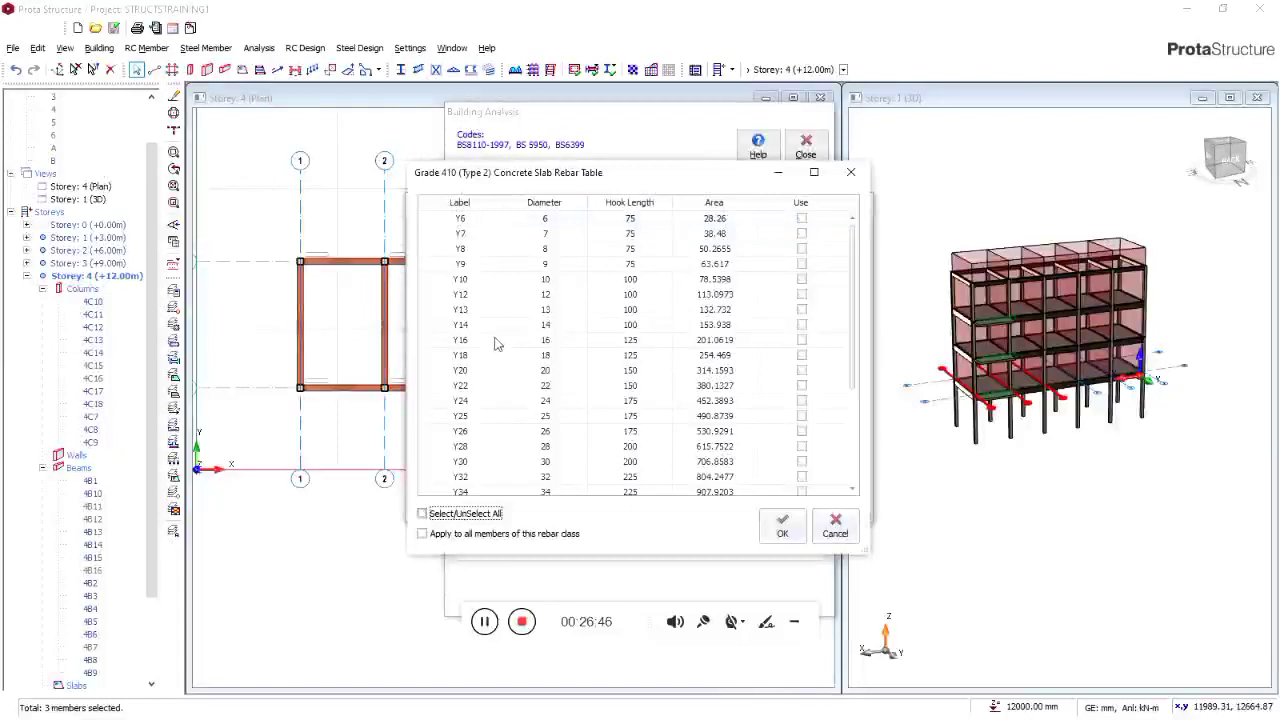
{"action": "left_click", "coordinate": [498, 297]}
{"action": "left_click", "coordinate": [801, 294]}
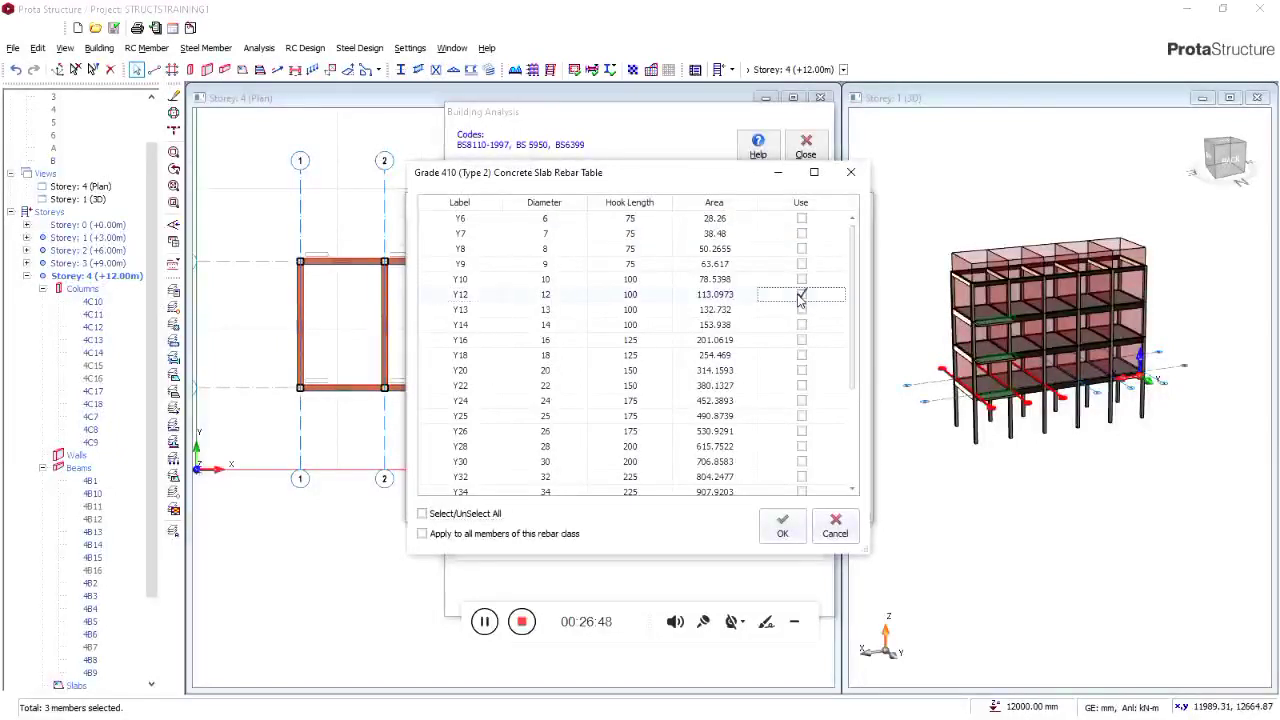
{"action": "left_click", "coordinate": [779, 533]}
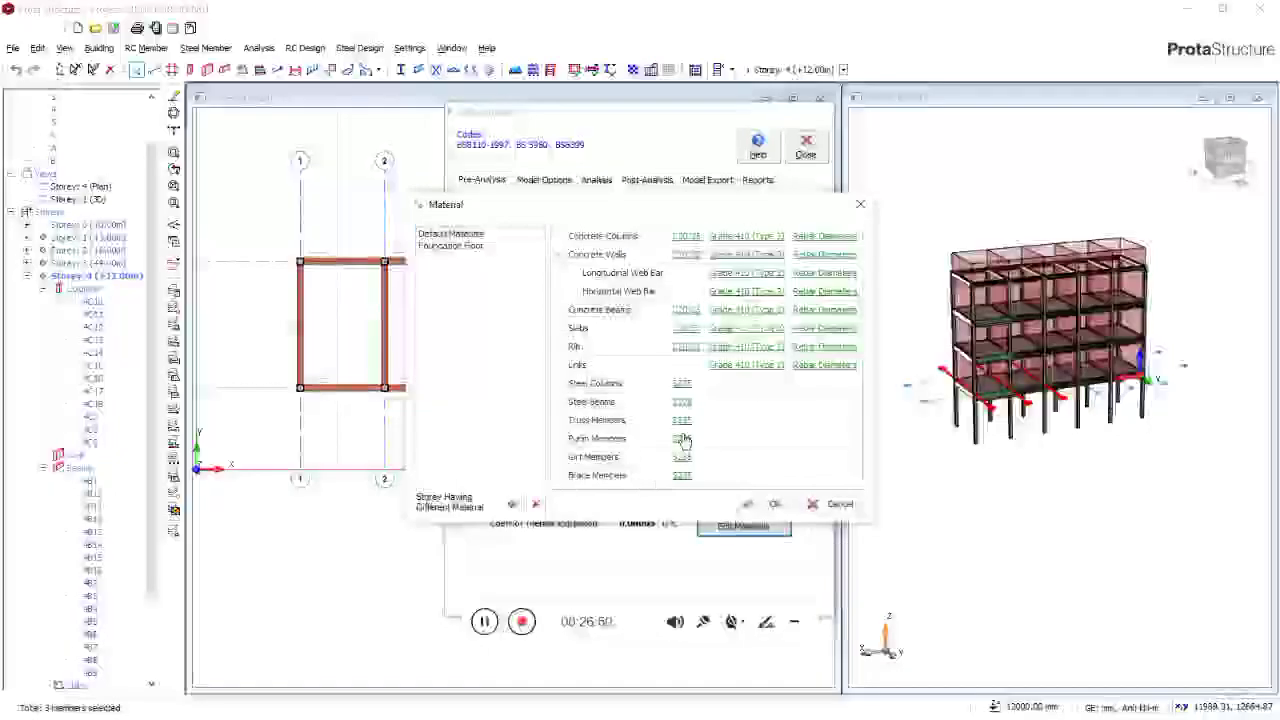
{"action": "left_click", "coordinate": [823, 366]}
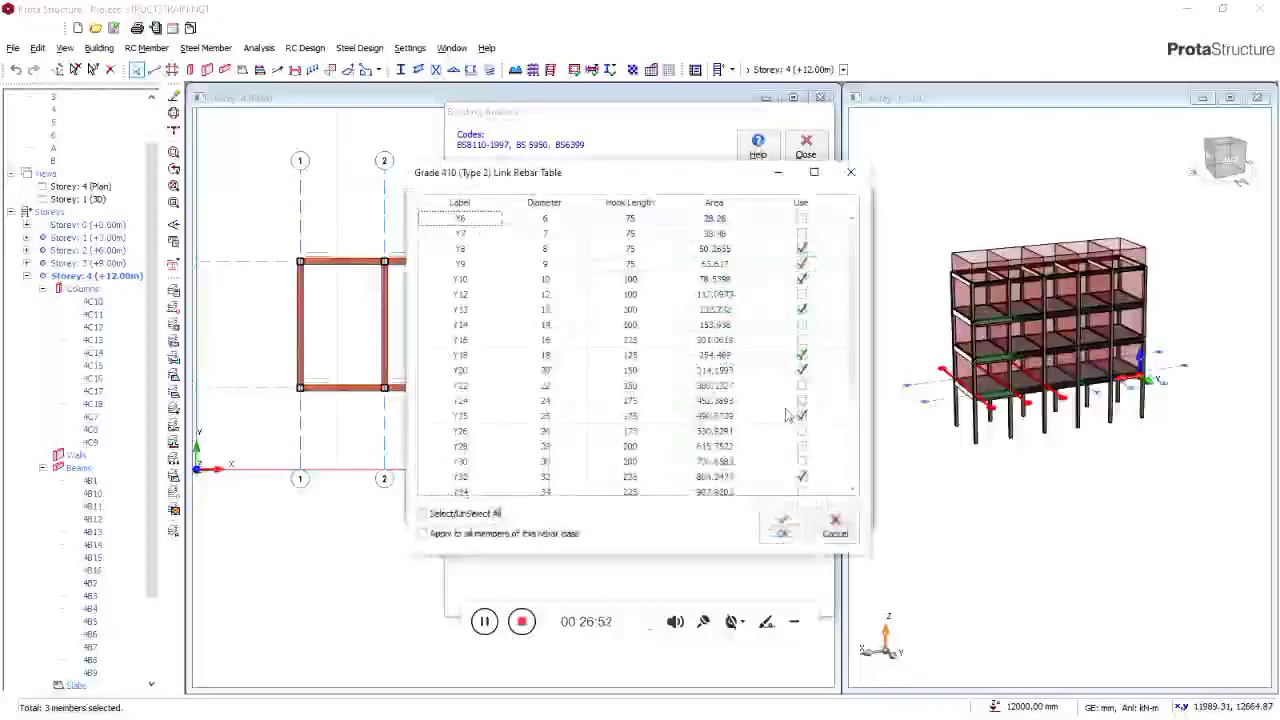
{"action": "left_click", "coordinate": [449, 516]}
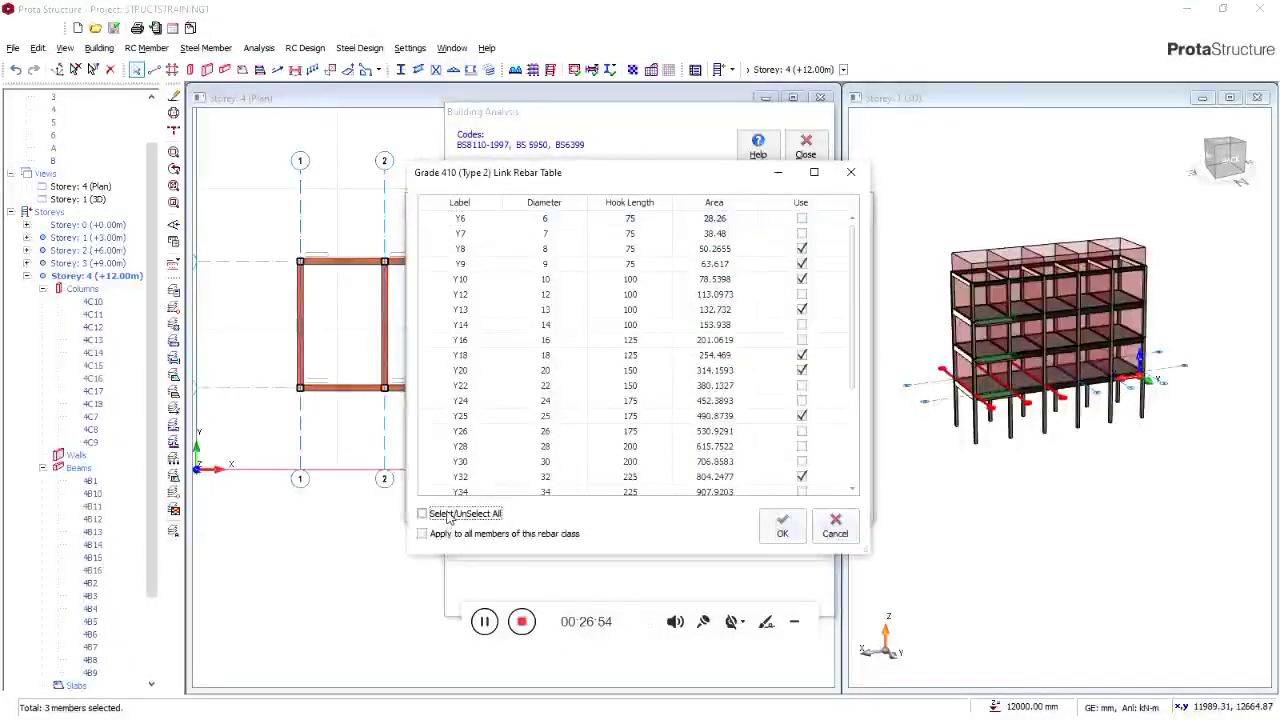
{"action": "left_click", "coordinate": [449, 516]}
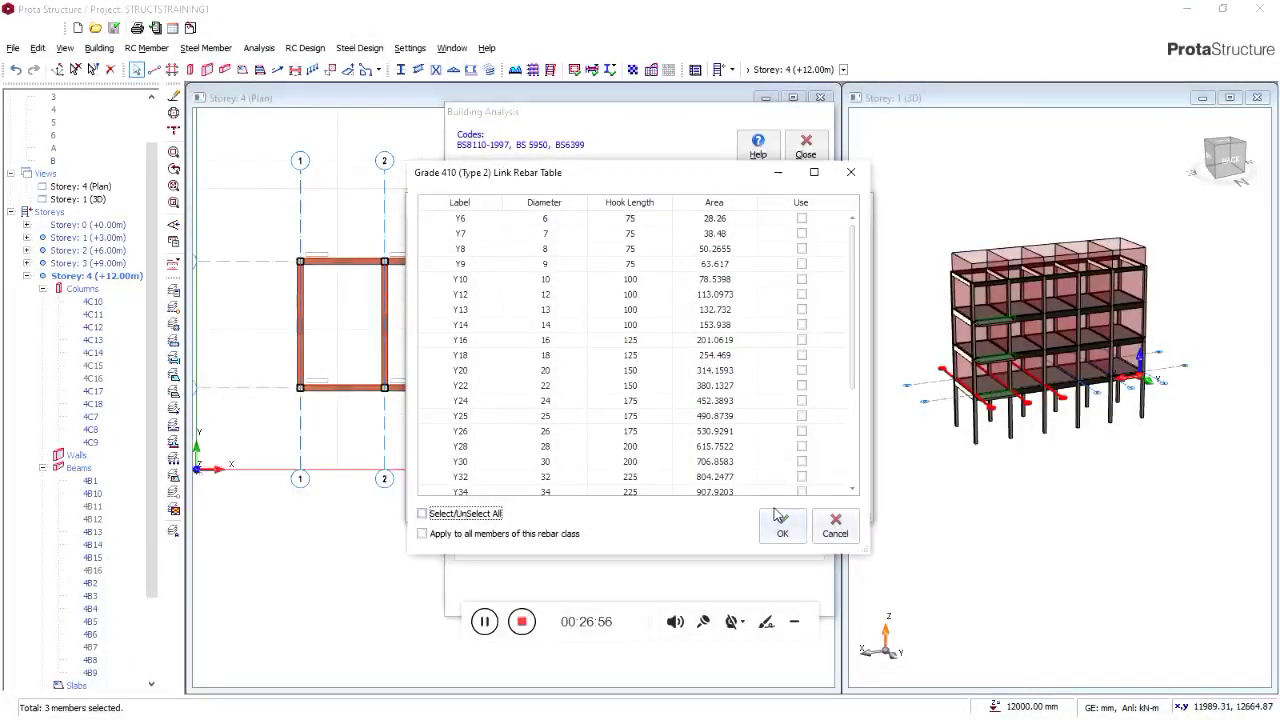
{"action": "left_click", "coordinate": [443, 517]}
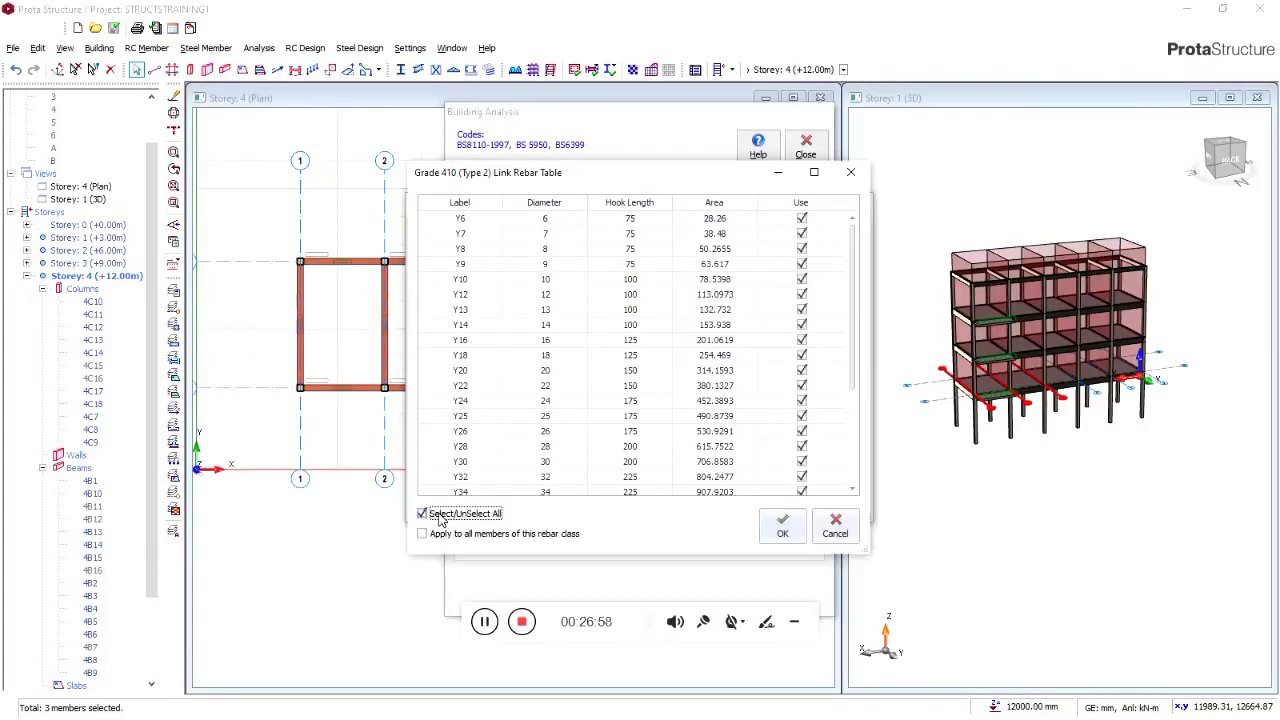
{"action": "left_click", "coordinate": [441, 515]}
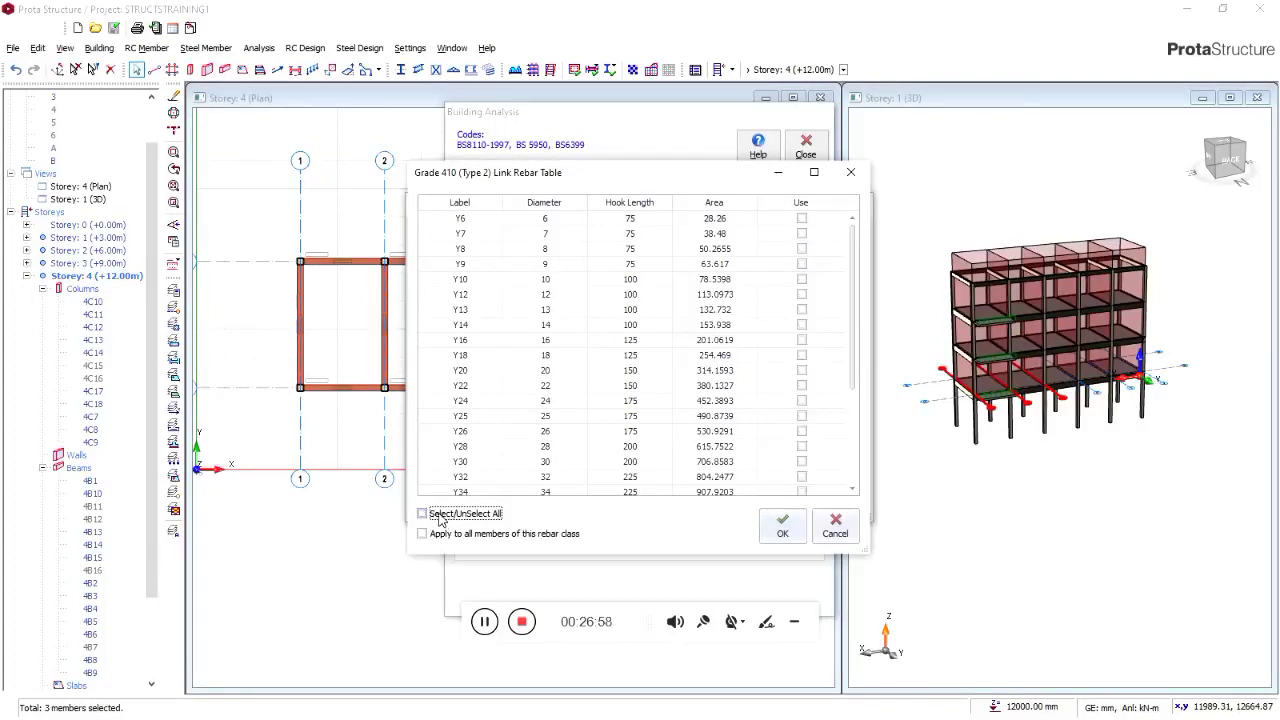
{"action": "left_click", "coordinate": [801, 279]}
{"action": "left_click", "coordinate": [801, 340]}
{"action": "left_click", "coordinate": [801, 385]}
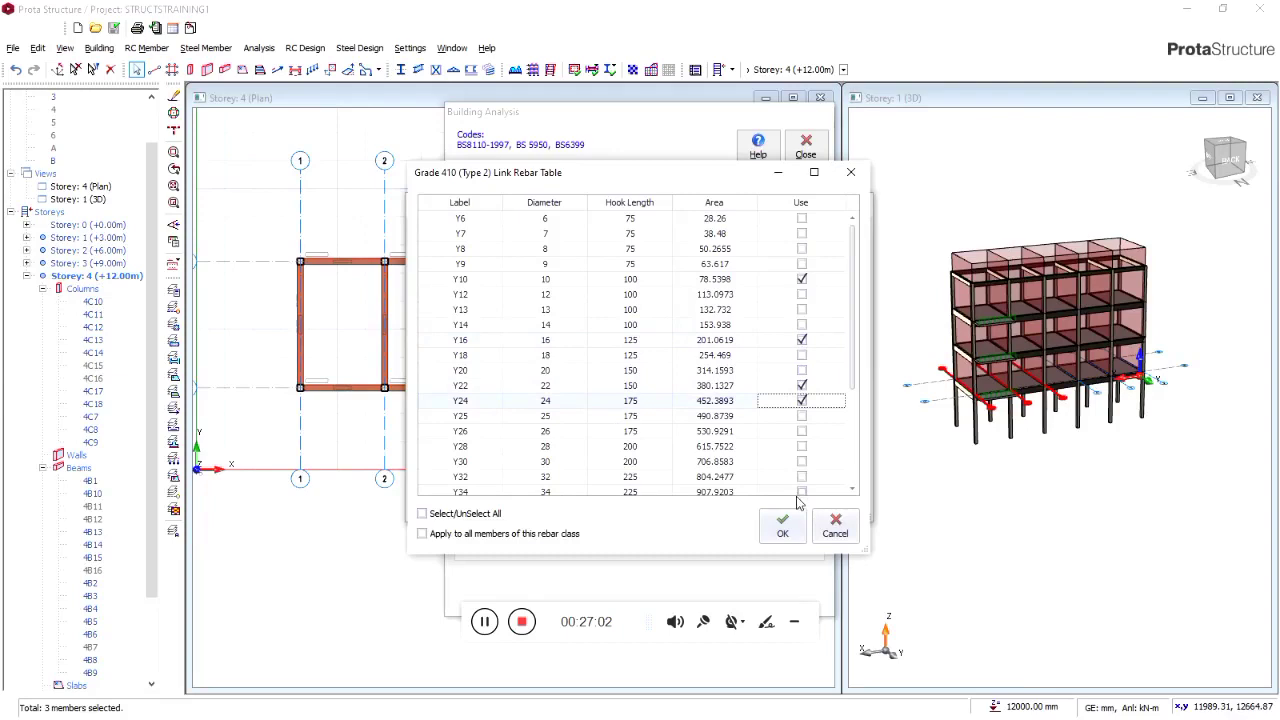
{"action": "left_click", "coordinate": [832, 525]}
Clear all rebar diameters allowed for links and enable only Y12
{"action": "left_click", "coordinate": [798, 372]}
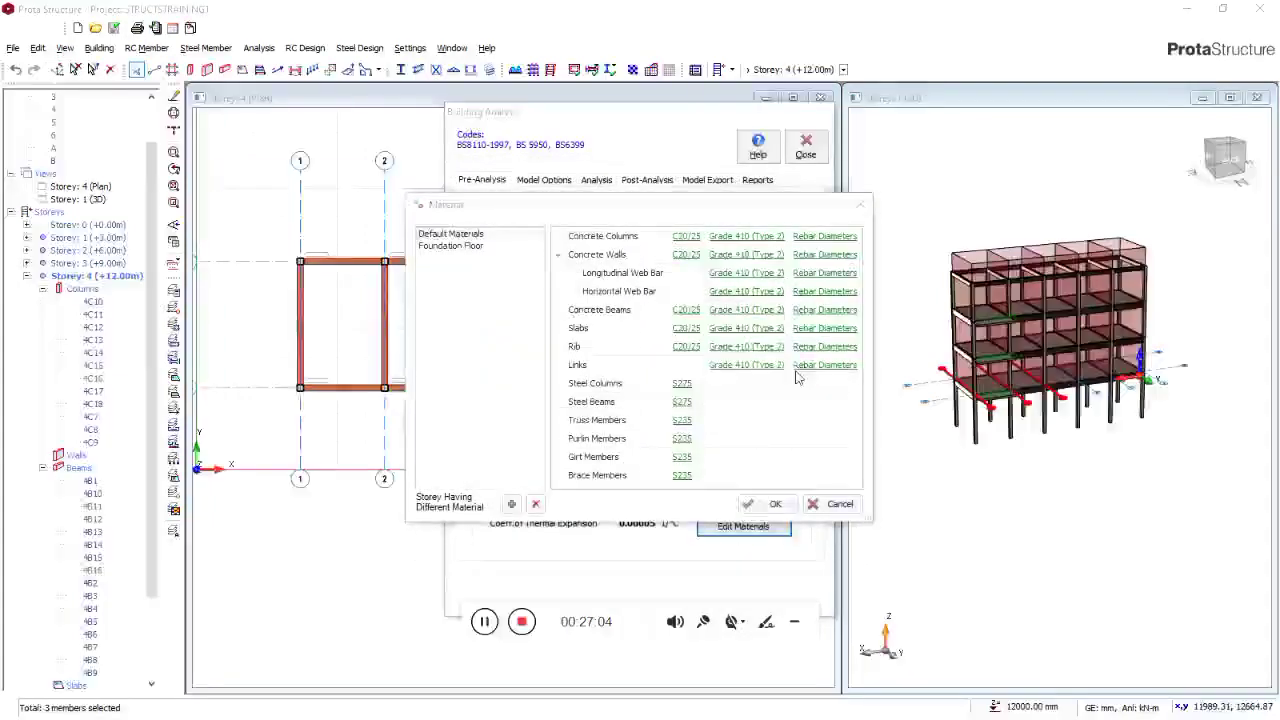
{"action": "left_click", "coordinate": [802, 250]}
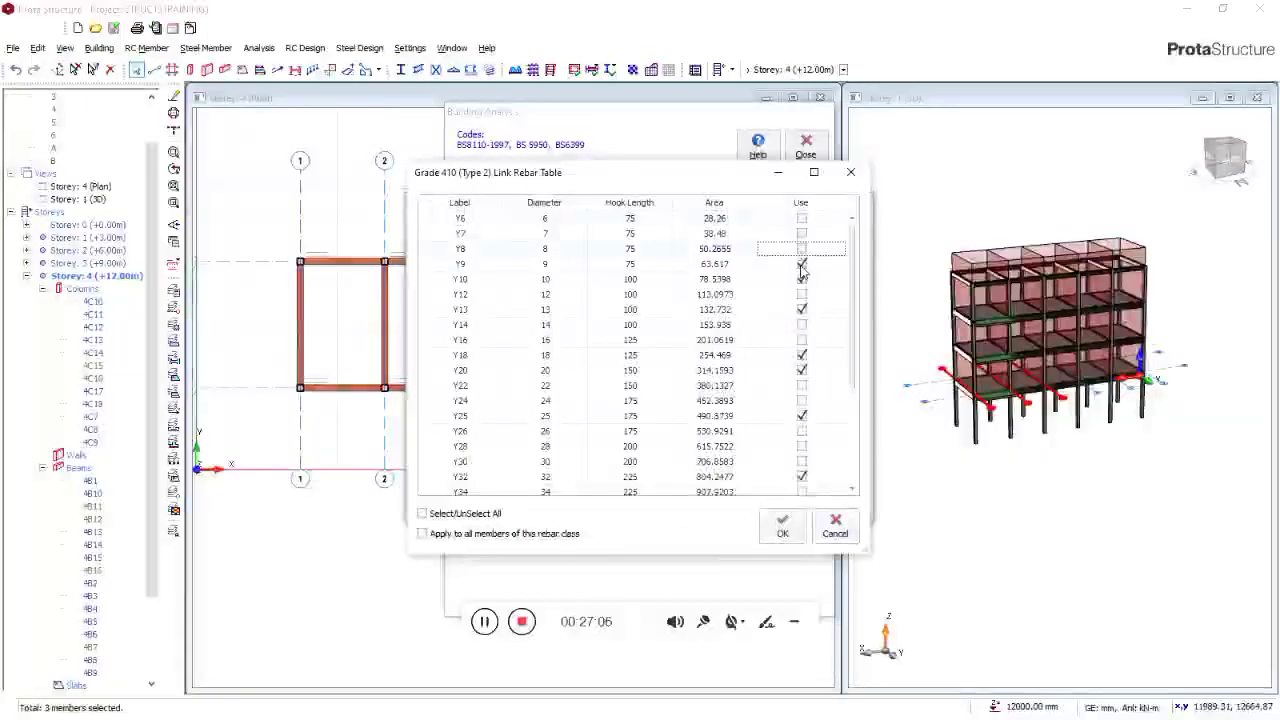
{"action": "left_click", "coordinate": [801, 265]}
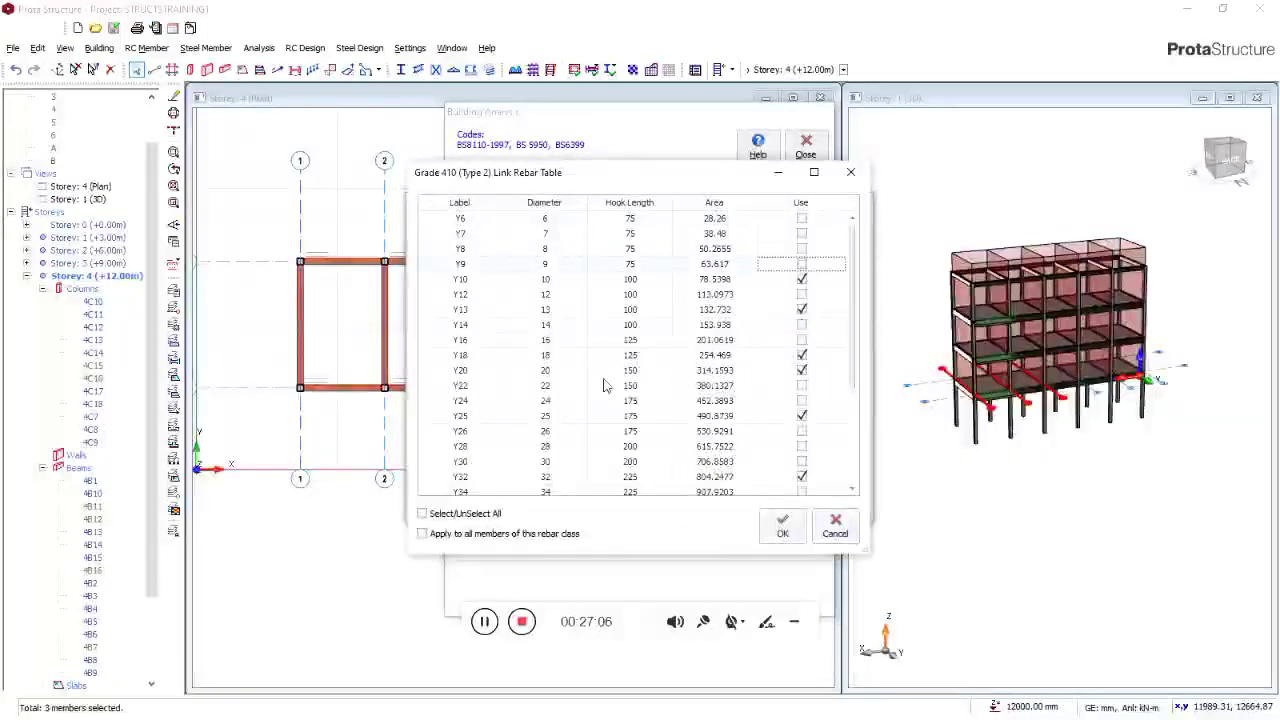
{"action": "left_click", "coordinate": [436, 516]}
{"action": "left_click", "coordinate": [436, 516]}
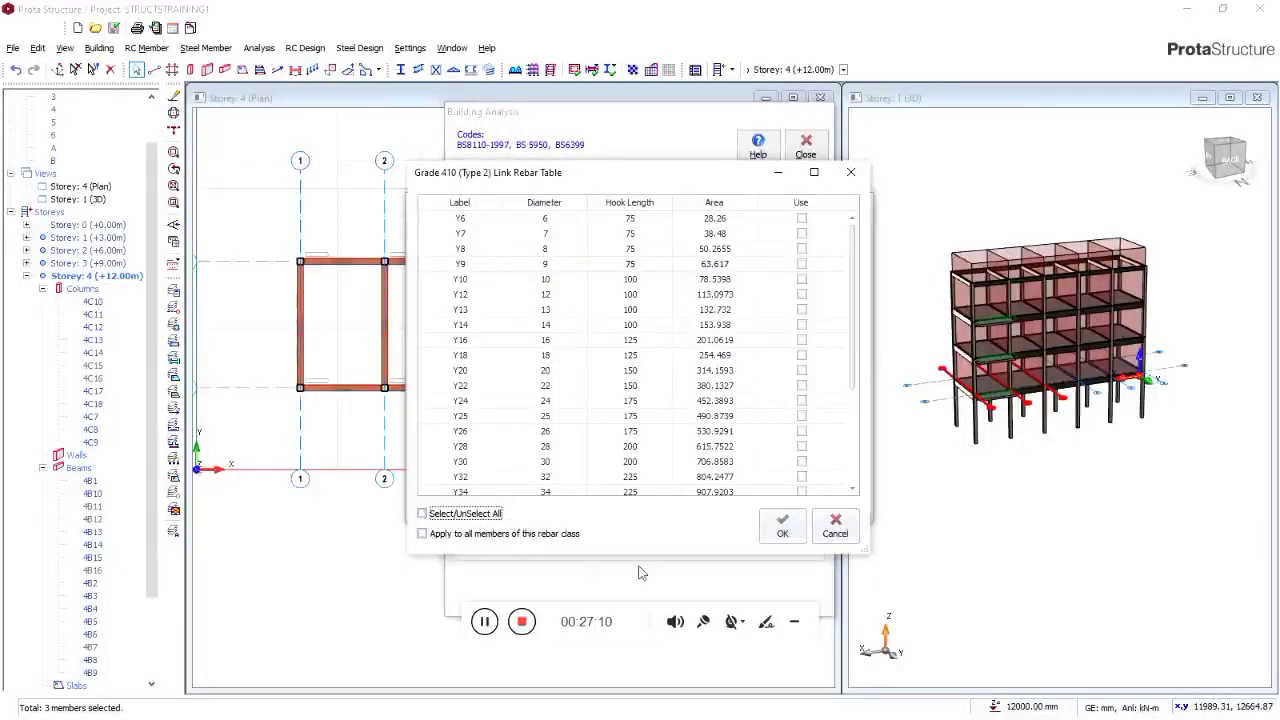
{"action": "scroll", "coordinate": [754, 343], "scroll_direction": "down", "scroll_amount": 3}
{"action": "scroll", "coordinate": [748, 348], "scroll_direction": "up", "scroll_amount": 3}
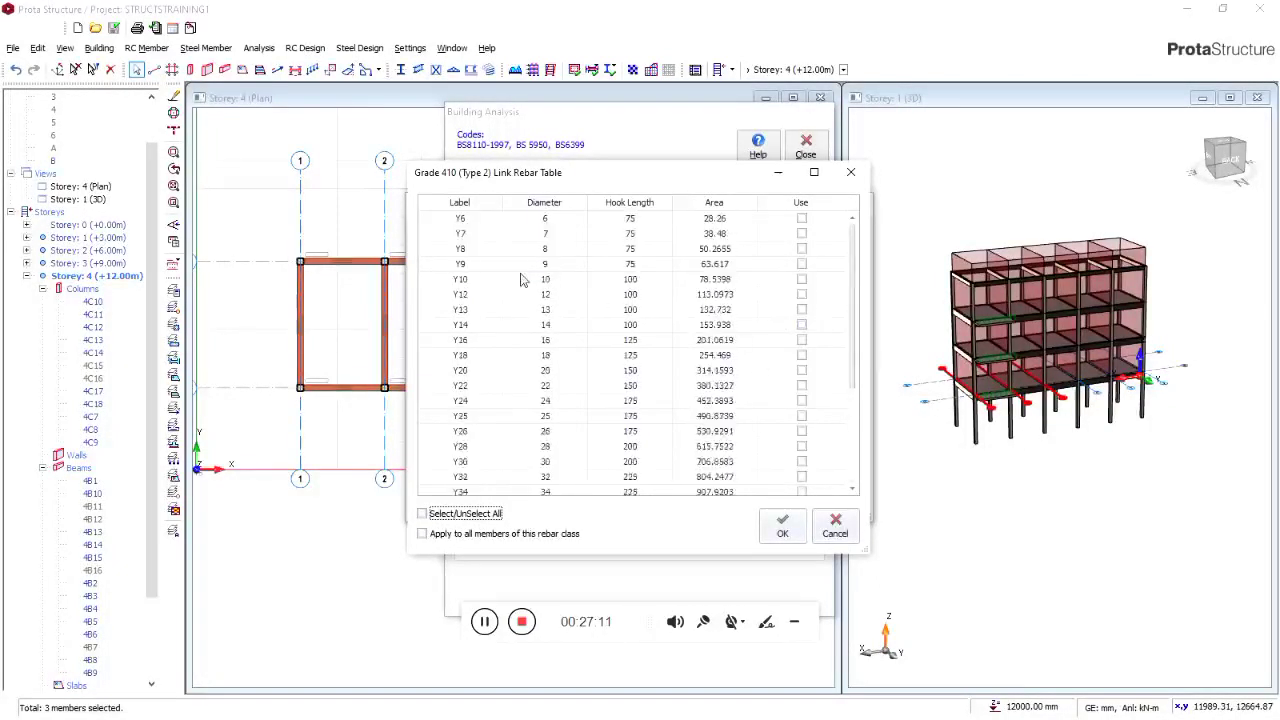
{"action": "left_click", "coordinate": [467, 298]}
{"action": "left_click", "coordinate": [801, 294]}
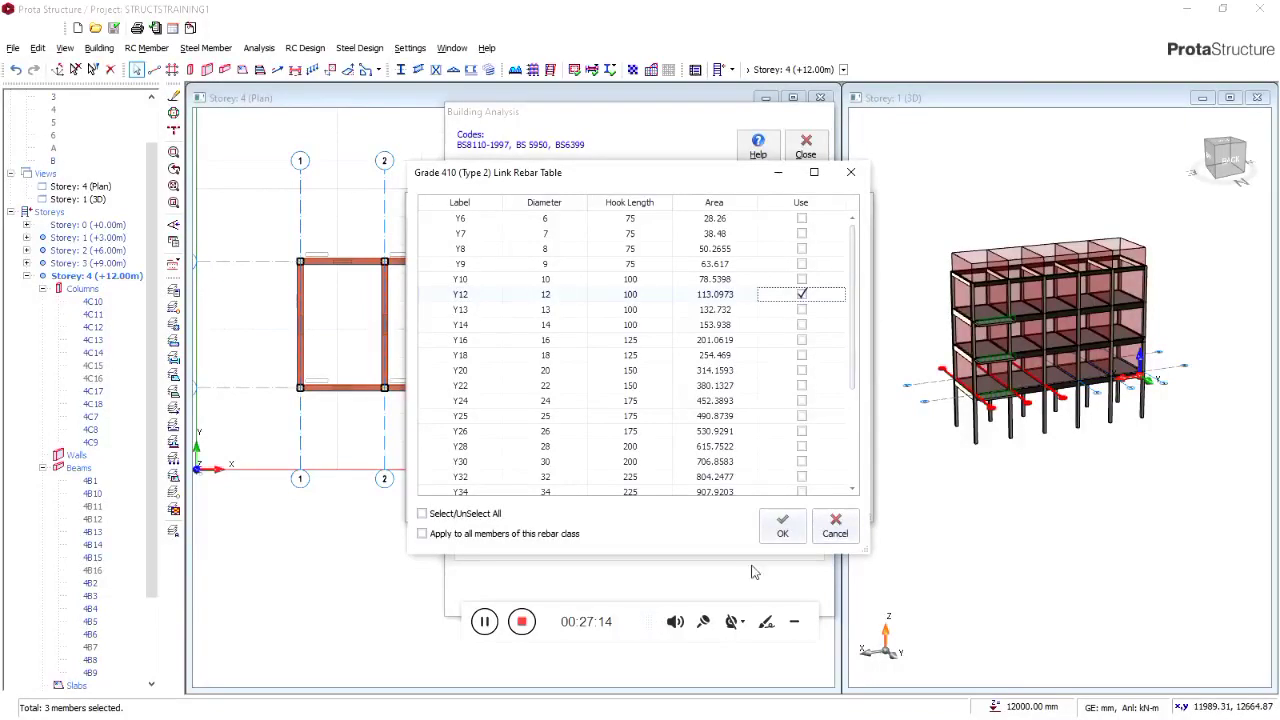
{"action": "left_click", "coordinate": [782, 527]}
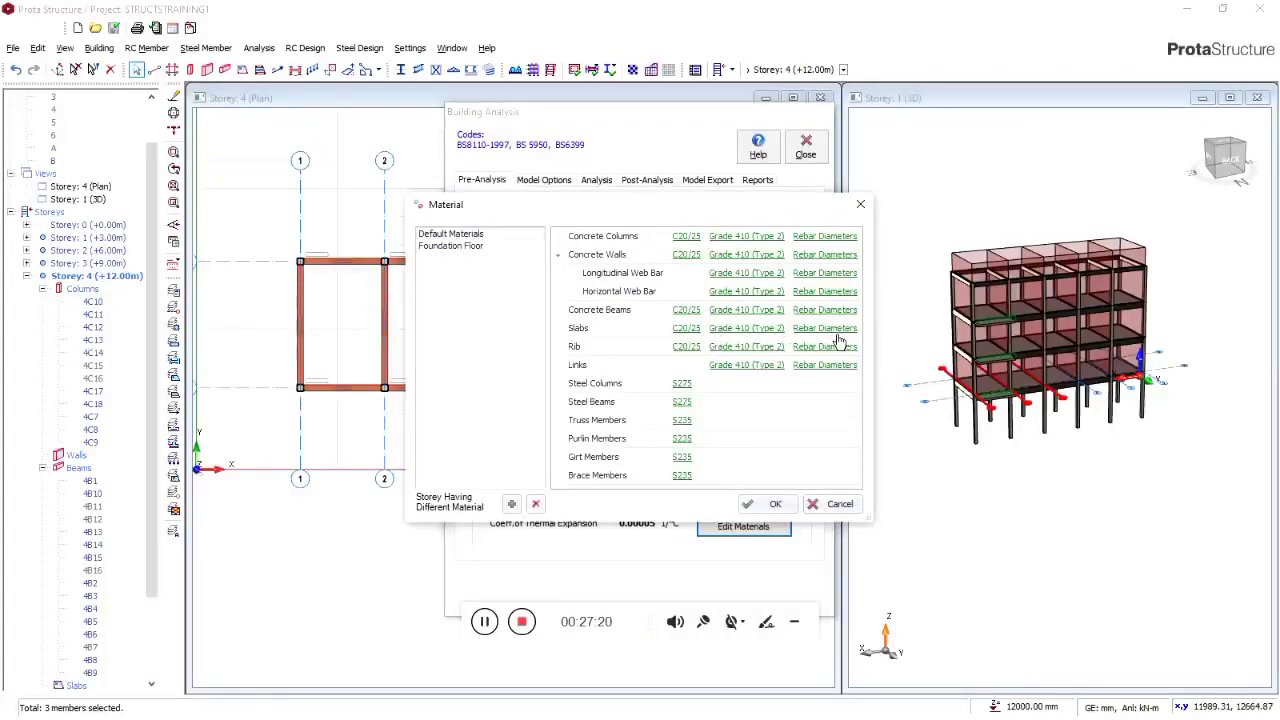
Check which rebar diameters are enabled for concrete columns
{"action": "left_click", "coordinate": [491, 624]}
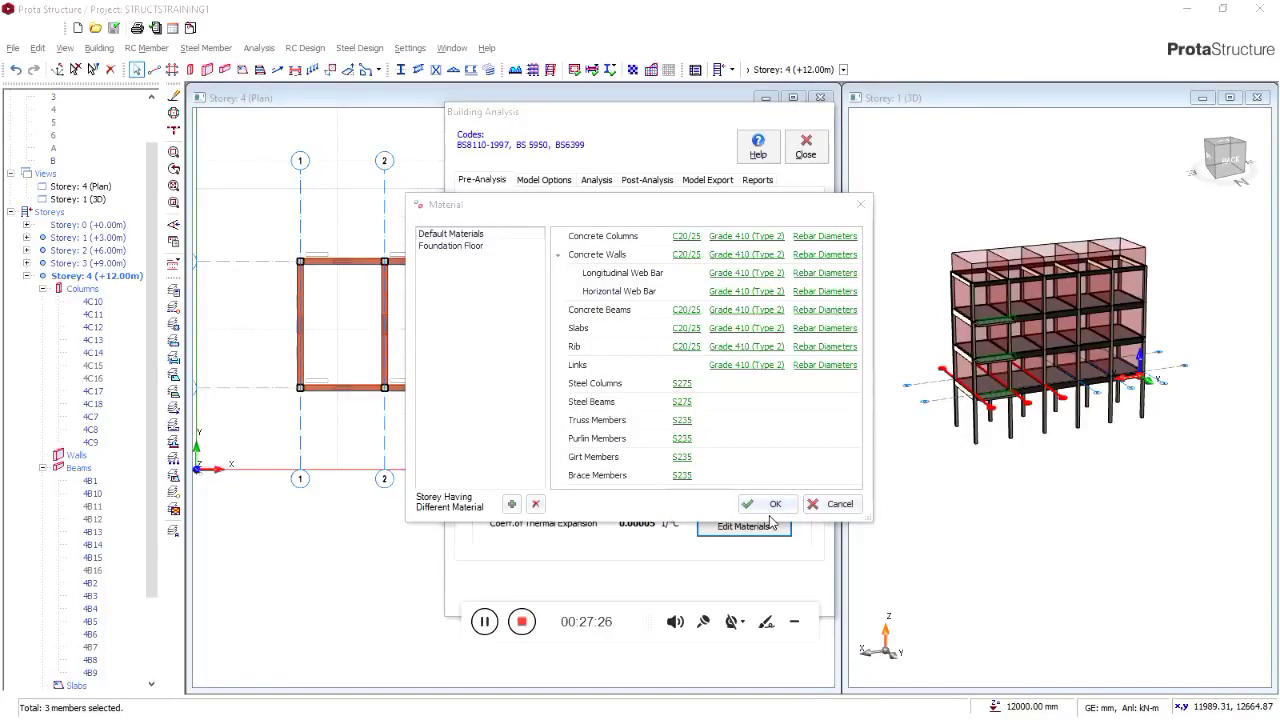
{"action": "left_click", "coordinate": [848, 237]}
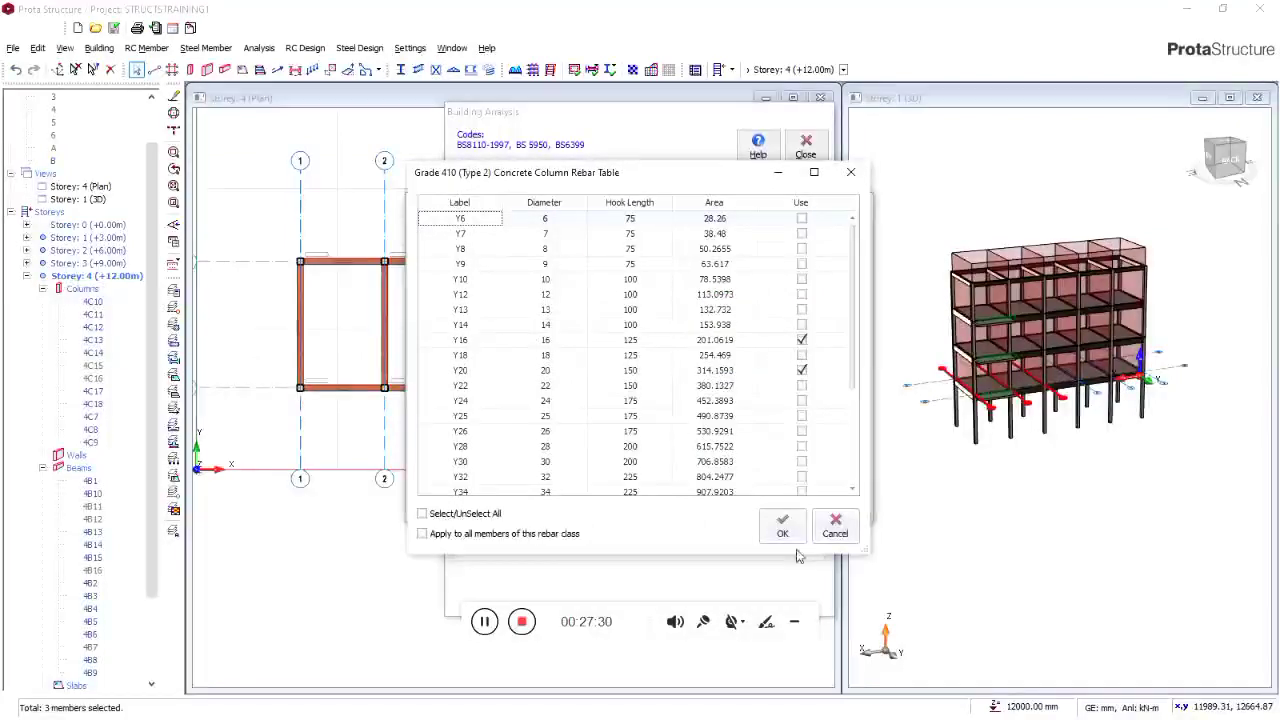
{"action": "left_click", "coordinate": [797, 534]}
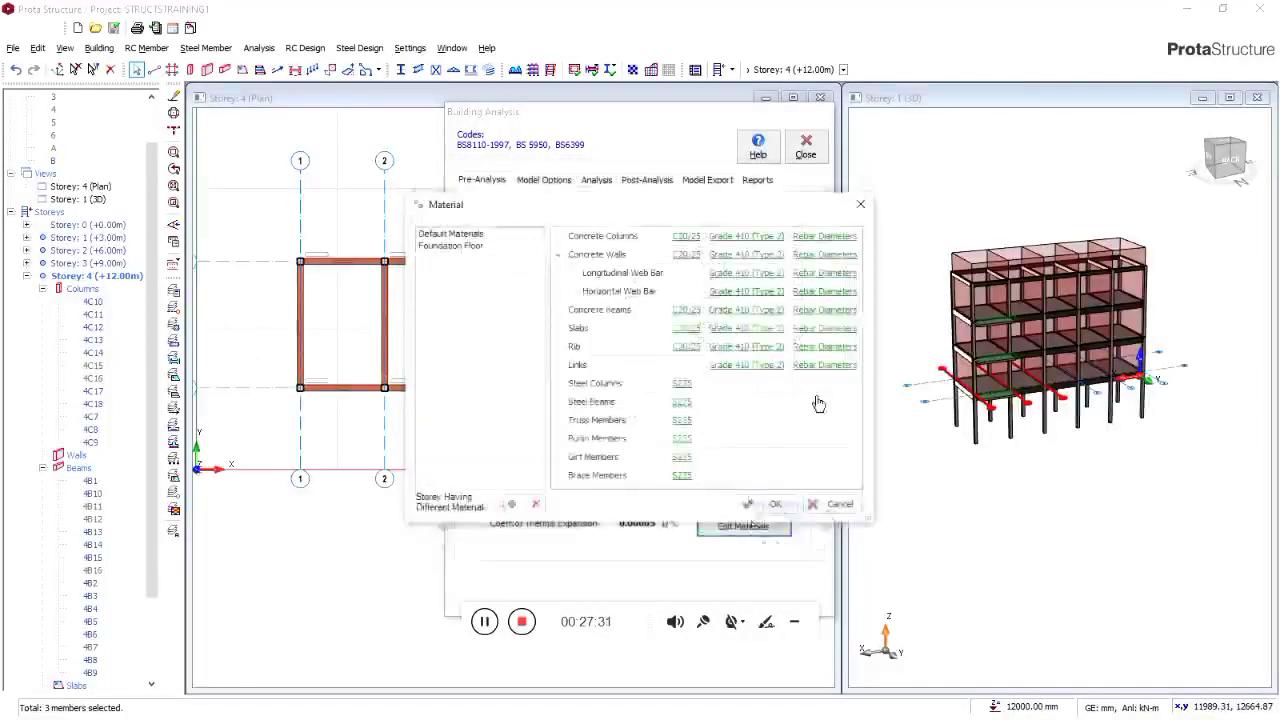
Restrict the rebar diameters used for concrete beams to Y16 and Y20, and accept the material settings
{"action": "left_click", "coordinate": [845, 311]}
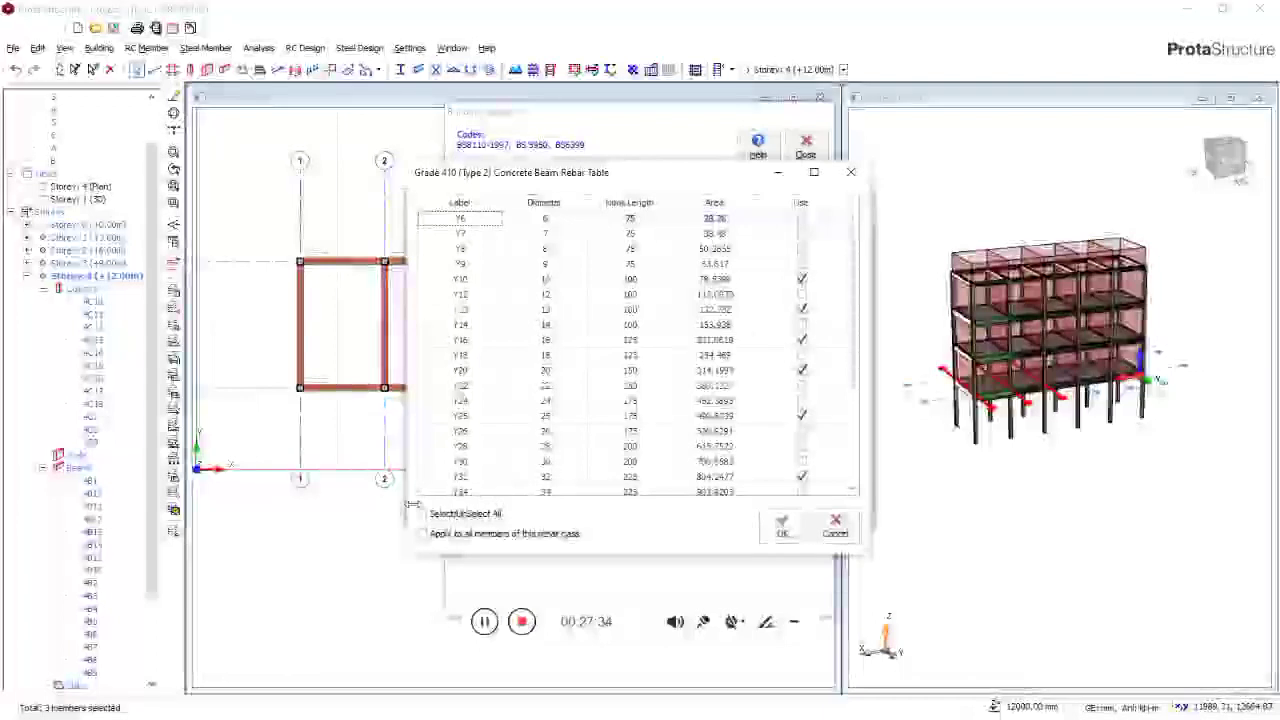
{"action": "left_click", "coordinate": [447, 515]}
{"action": "left_click", "coordinate": [447, 515]}
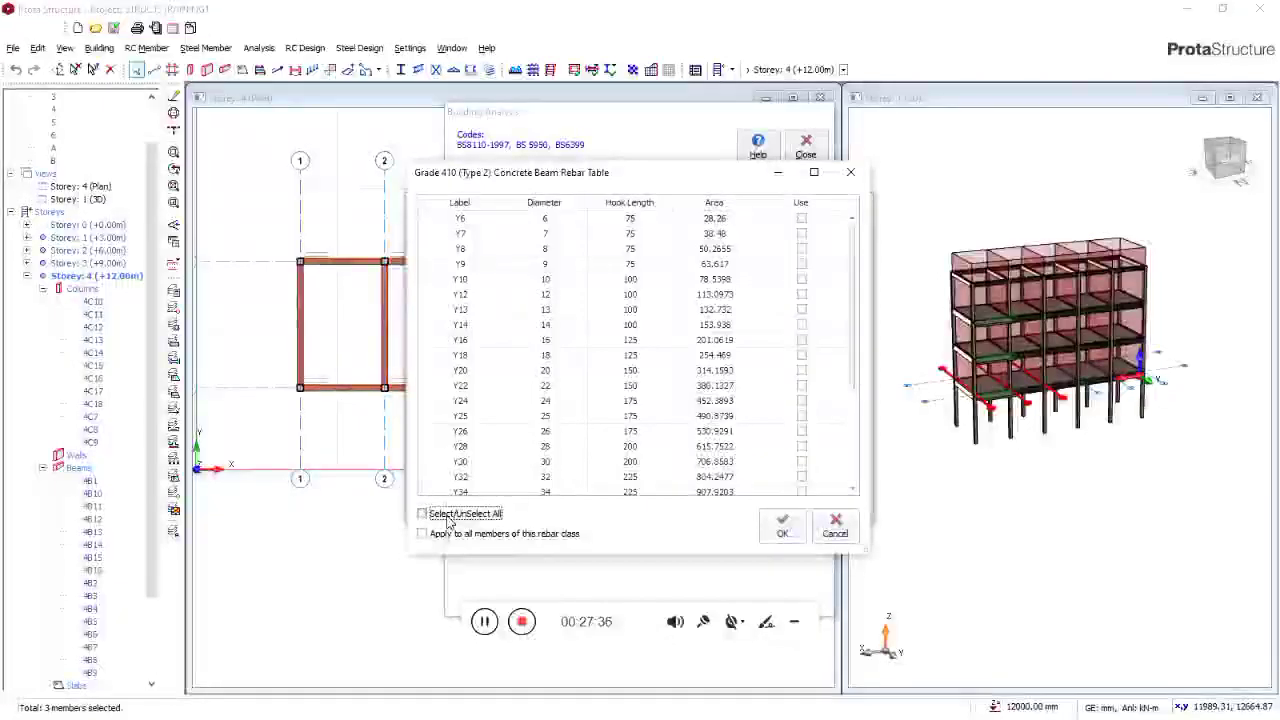
{"action": "left_click", "coordinate": [470, 341]}
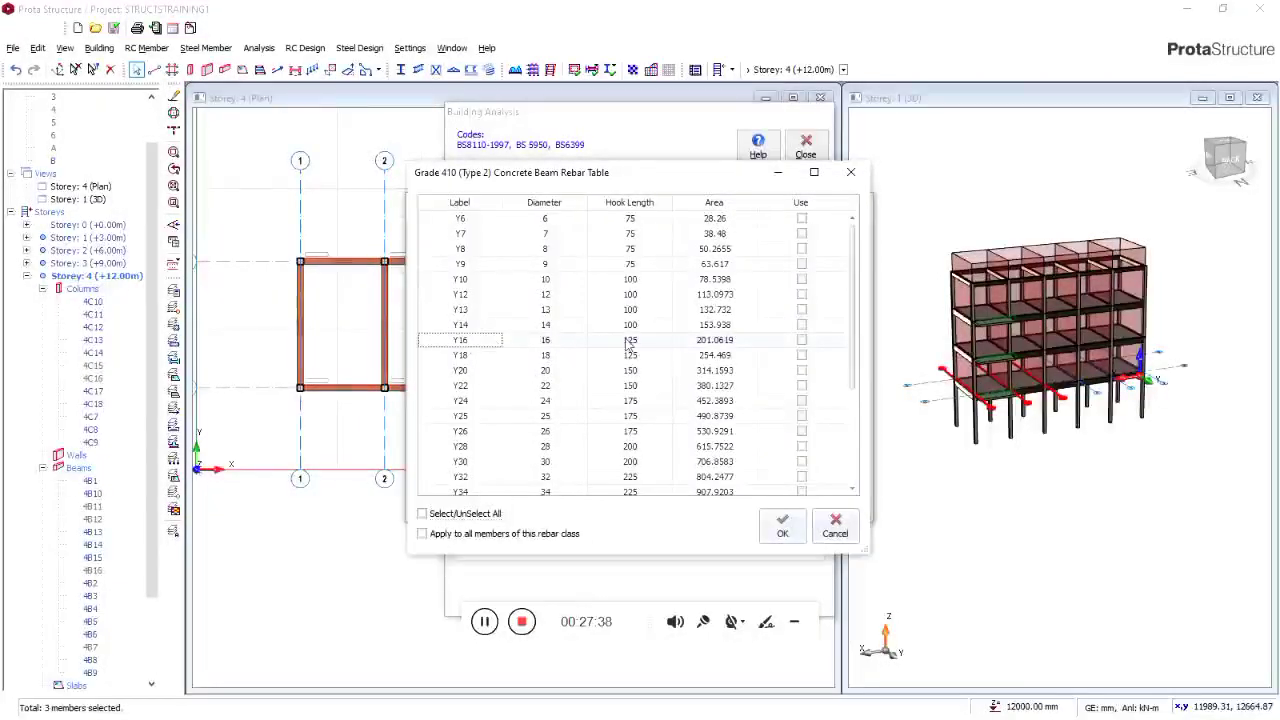
{"action": "left_click", "coordinate": [801, 341]}
{"action": "left_click", "coordinate": [537, 374]}
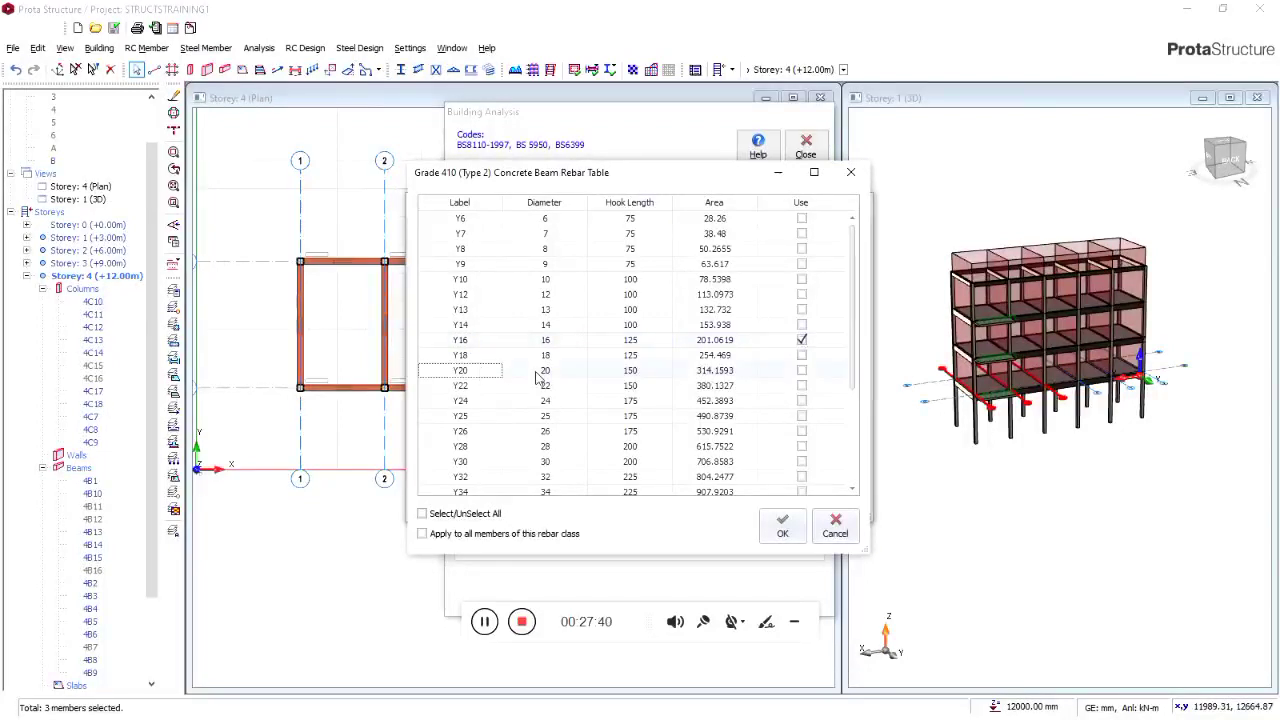
{"action": "left_click", "coordinate": [801, 370]}
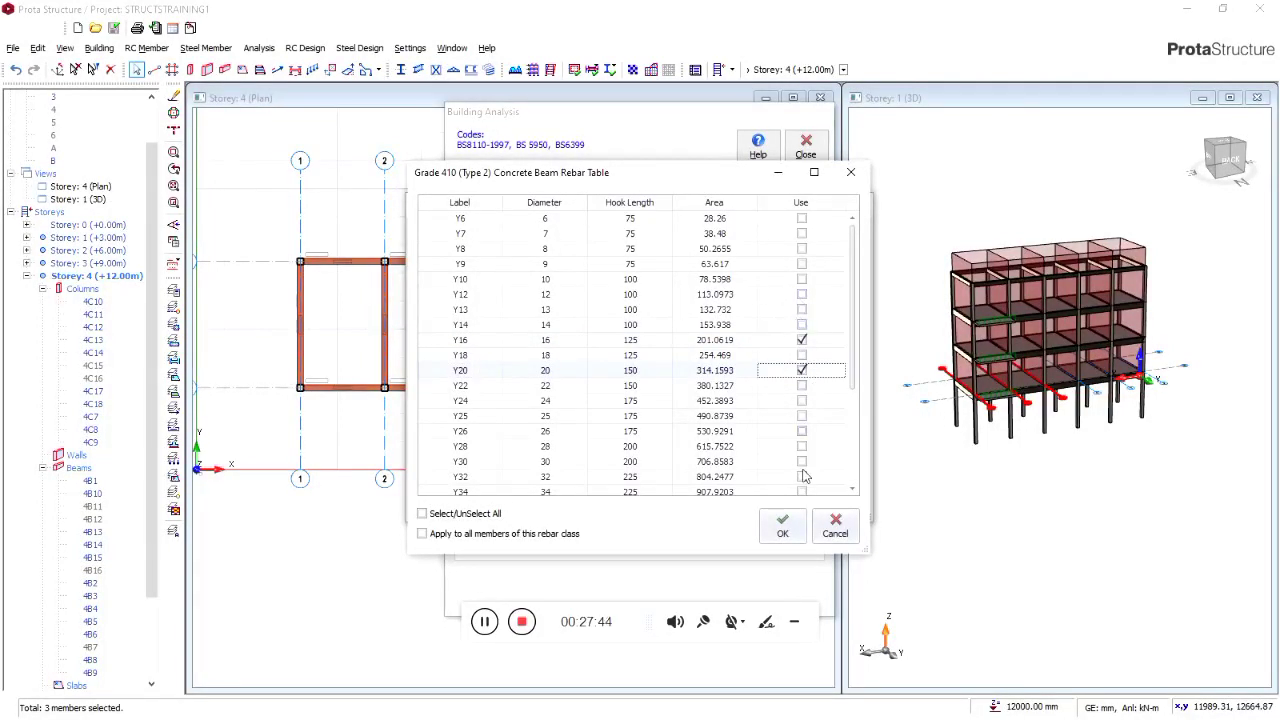
{"action": "left_click", "coordinate": [806, 296]}
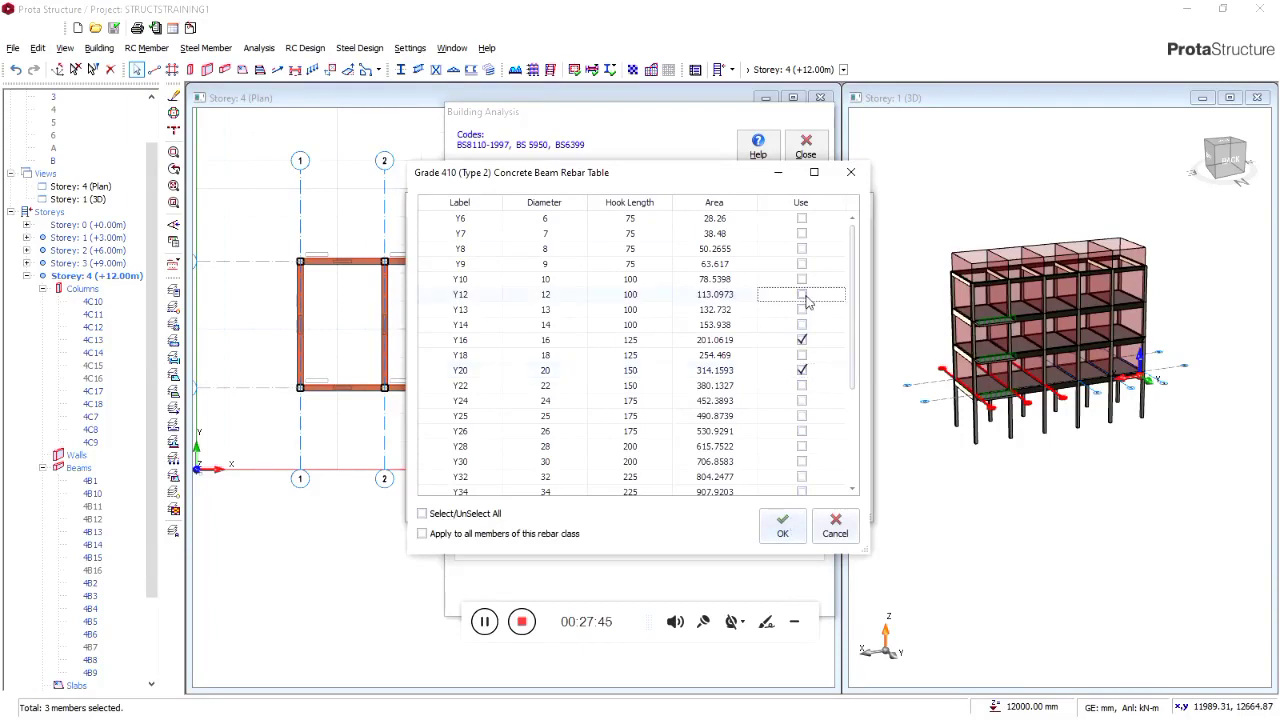
{"action": "left_click", "coordinate": [784, 522]}
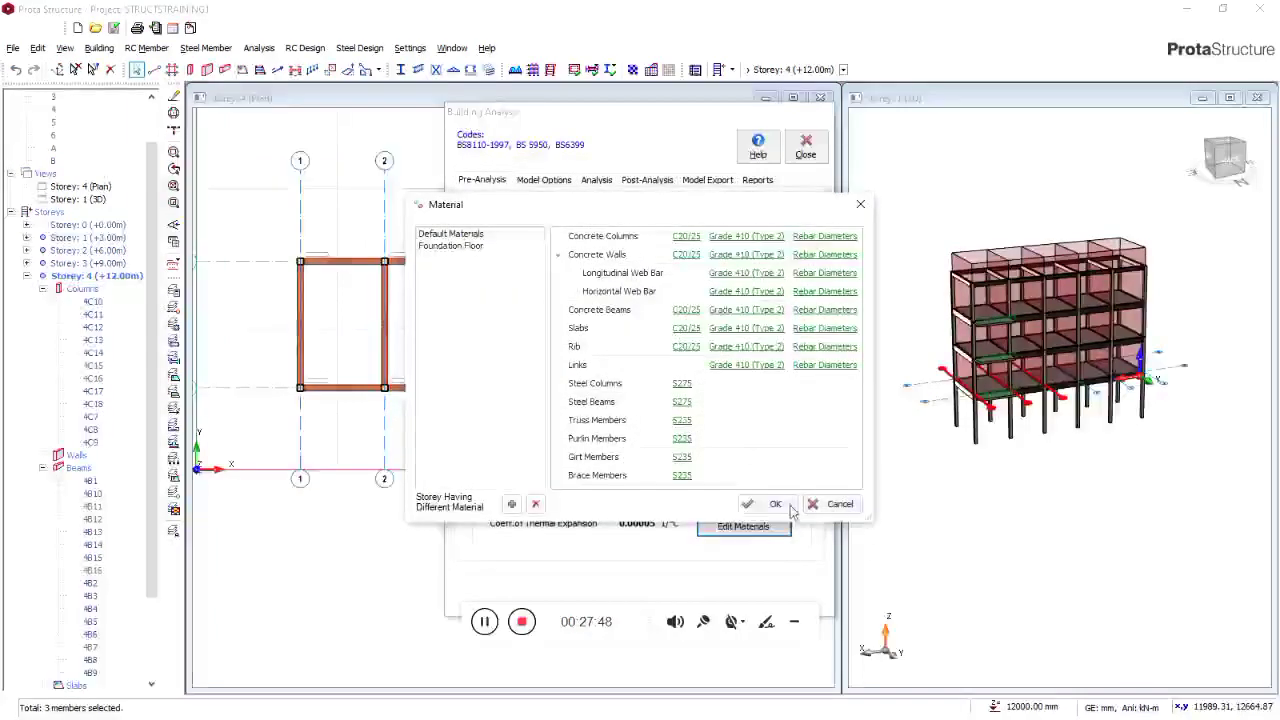
{"action": "left_click", "coordinate": [780, 506]}
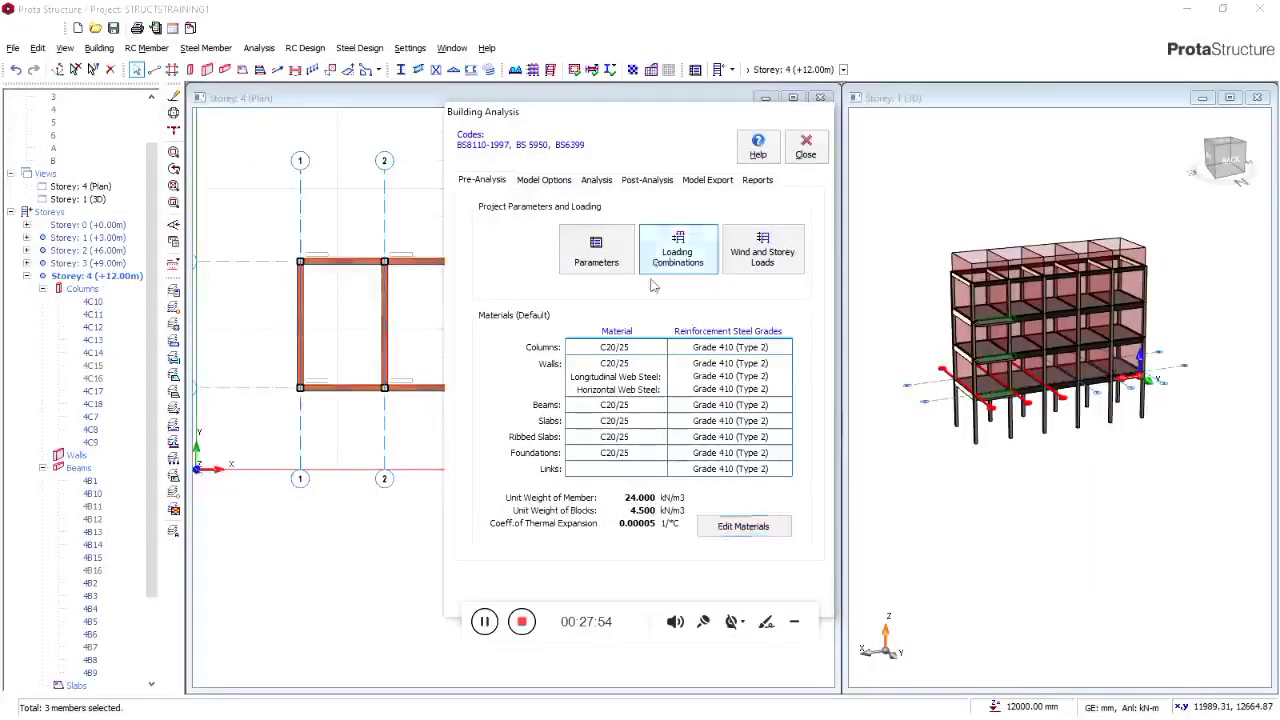
Generate the load combinations automatically with the factored G combination created for Steel and Concrete, and accept them
{"action": "left_click", "coordinate": [655, 262]}
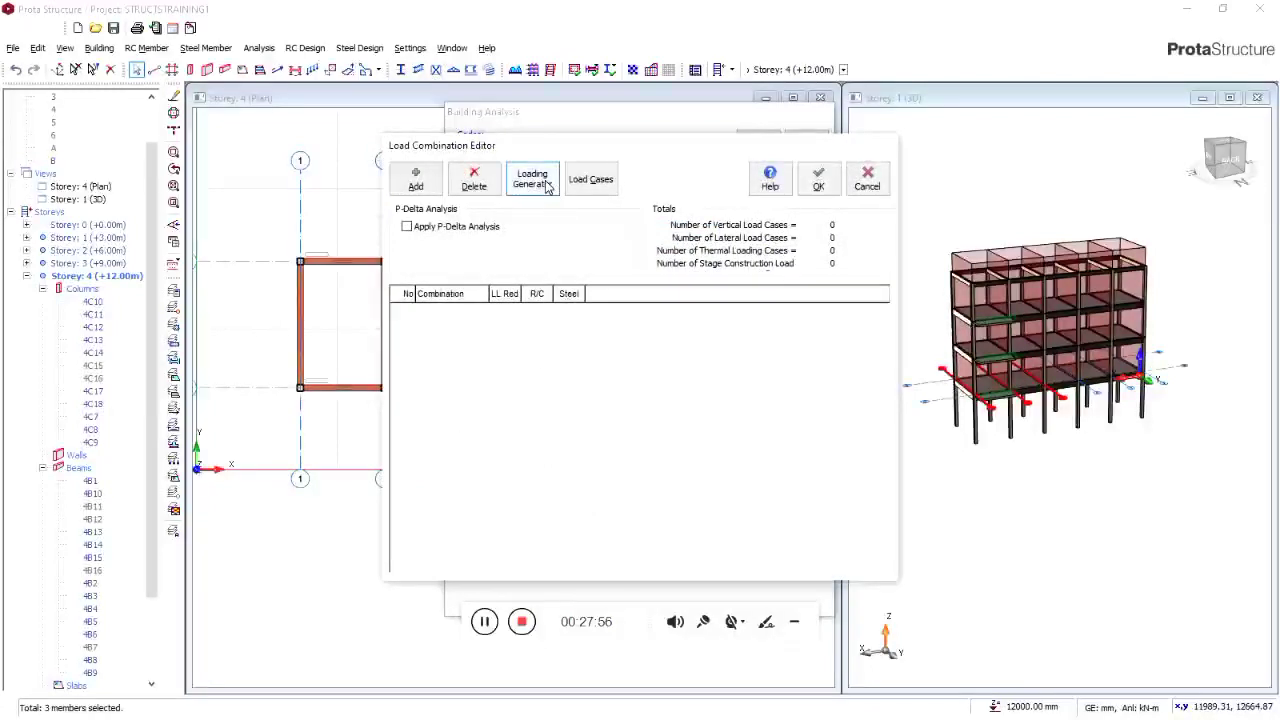
{"action": "left_click", "coordinate": [532, 178]}
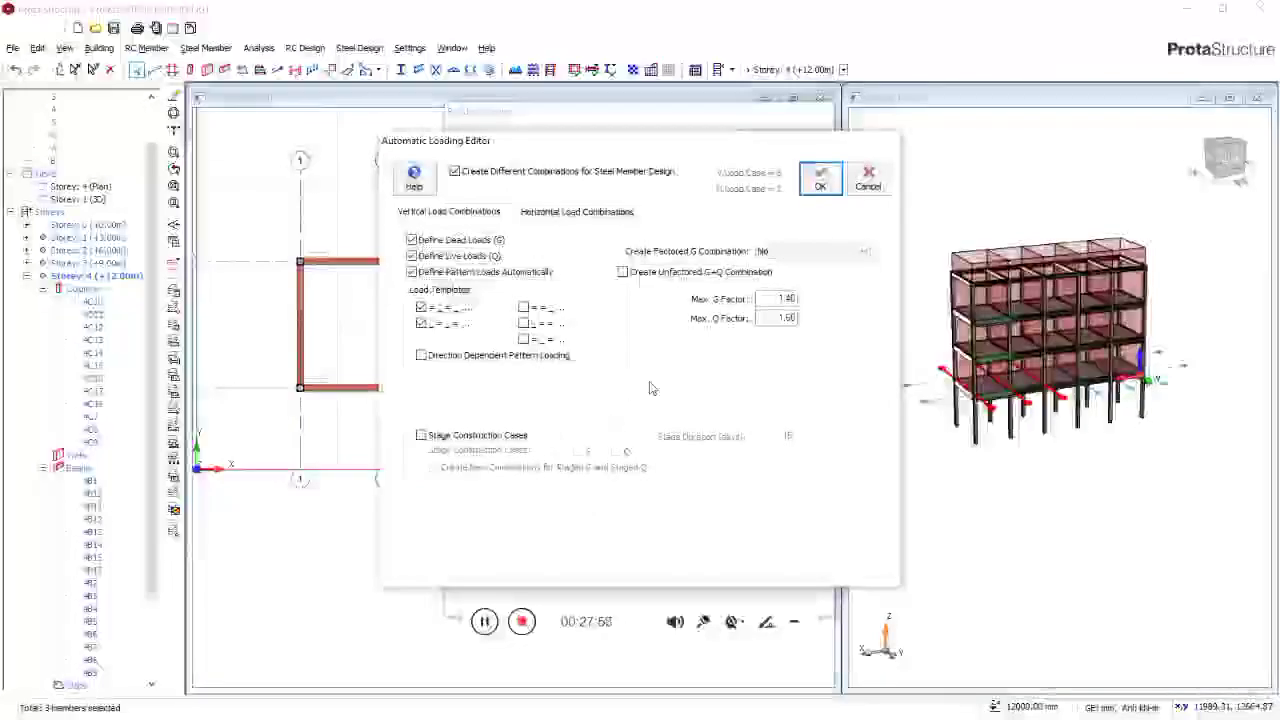
{"action": "left_click", "coordinate": [836, 252]}
{"action": "left_click", "coordinate": [800, 286]}
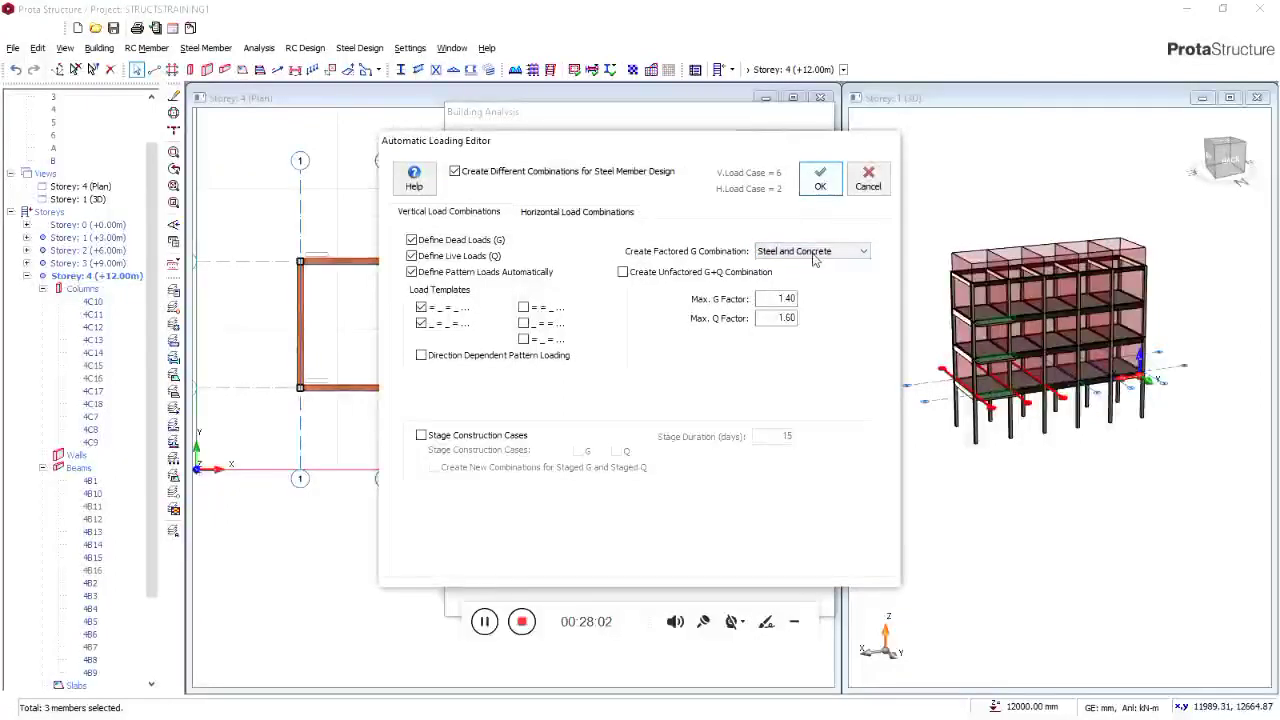
{"action": "left_click", "coordinate": [820, 180]}
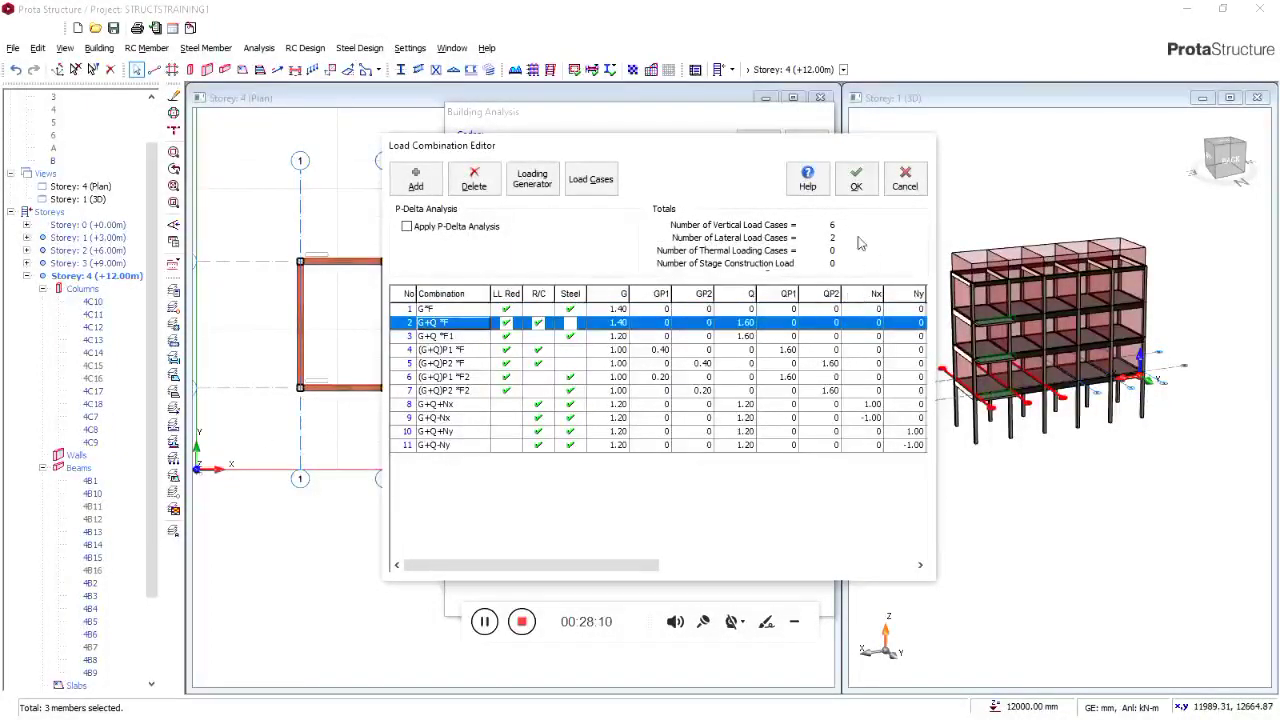
{"action": "left_click", "coordinate": [856, 180]}
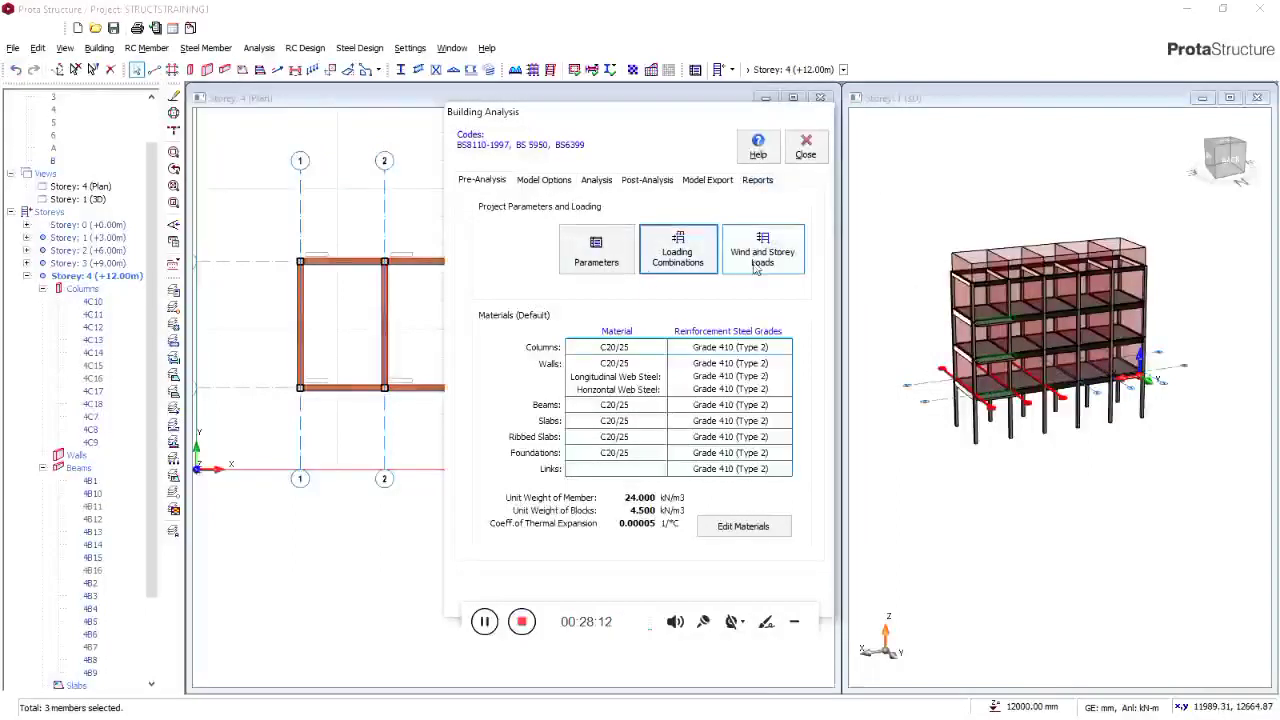
Review the model options, analysis and post-analysis settings of the building analysis, and close it
{"action": "left_click", "coordinate": [540, 180]}
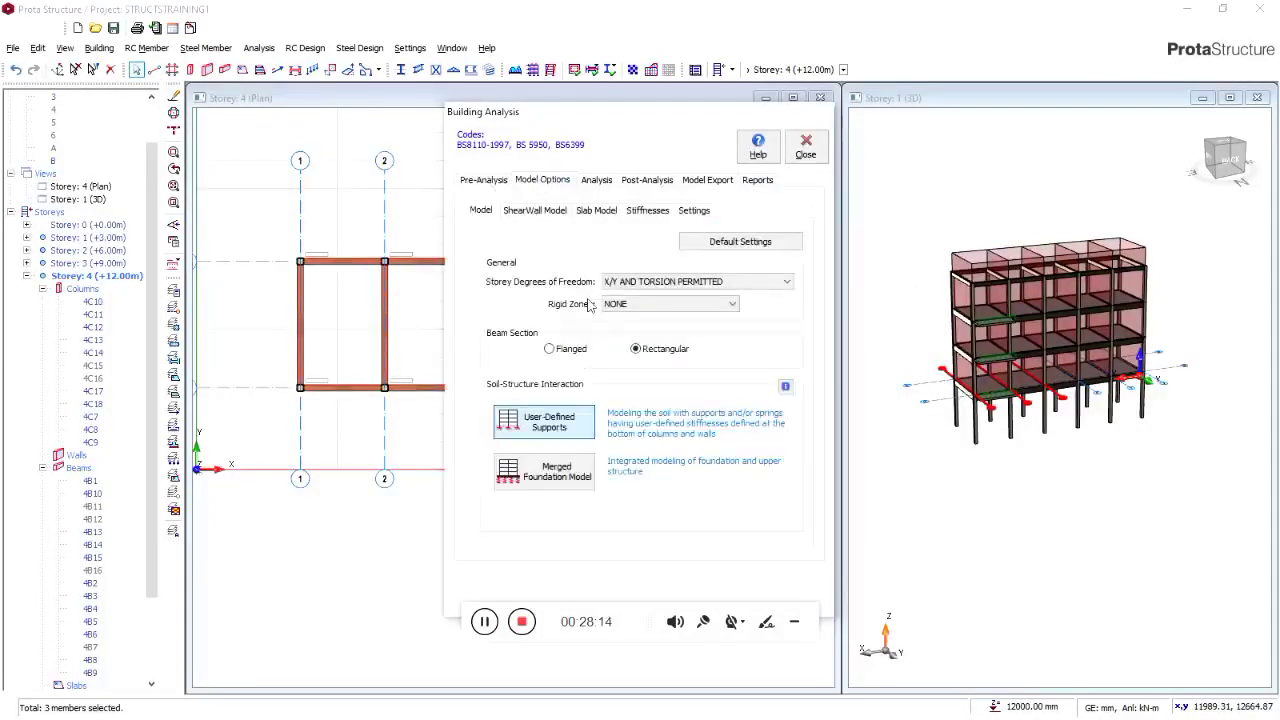
{"action": "left_click", "coordinate": [597, 181]}
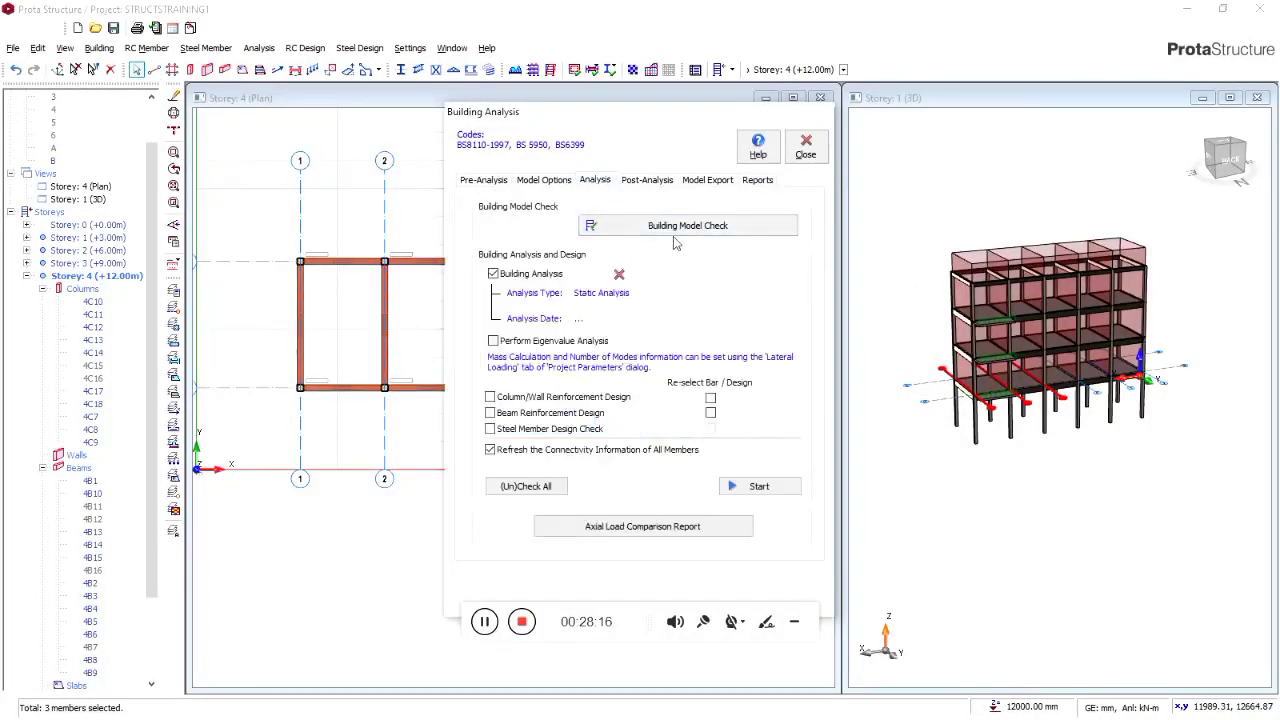
{"action": "left_click", "coordinate": [652, 187]}
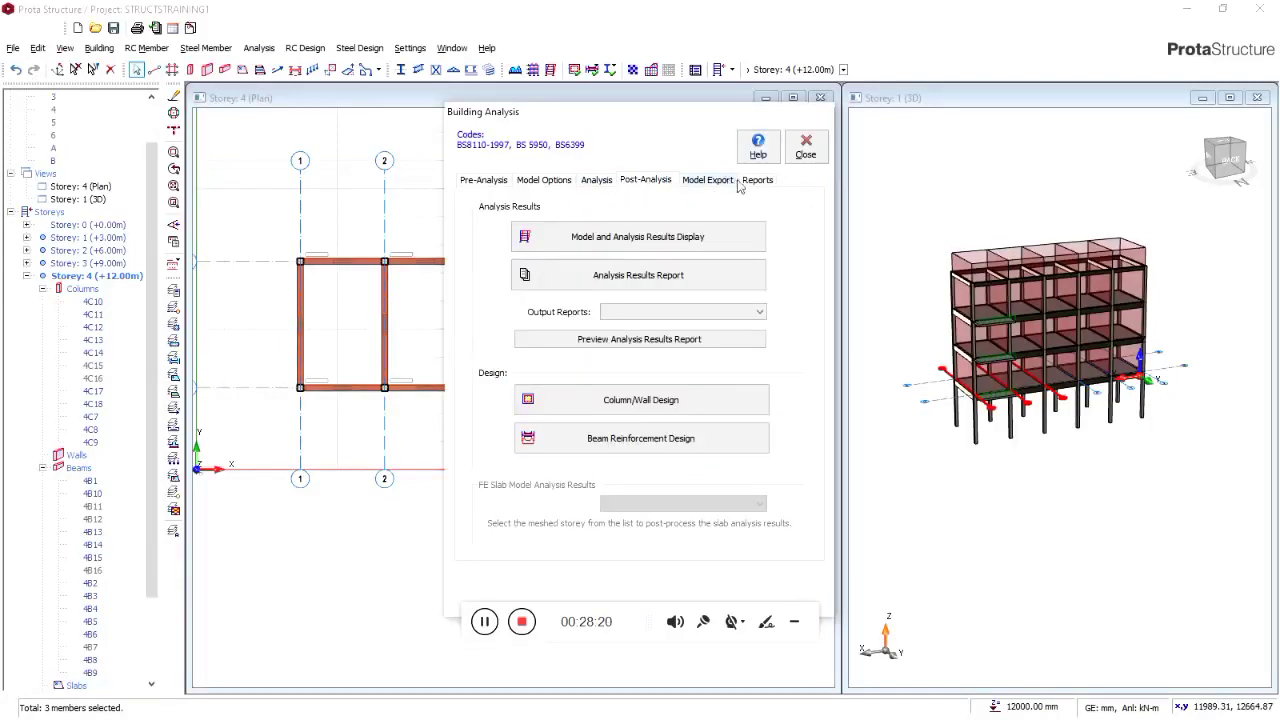
{"action": "left_click", "coordinate": [806, 148]}
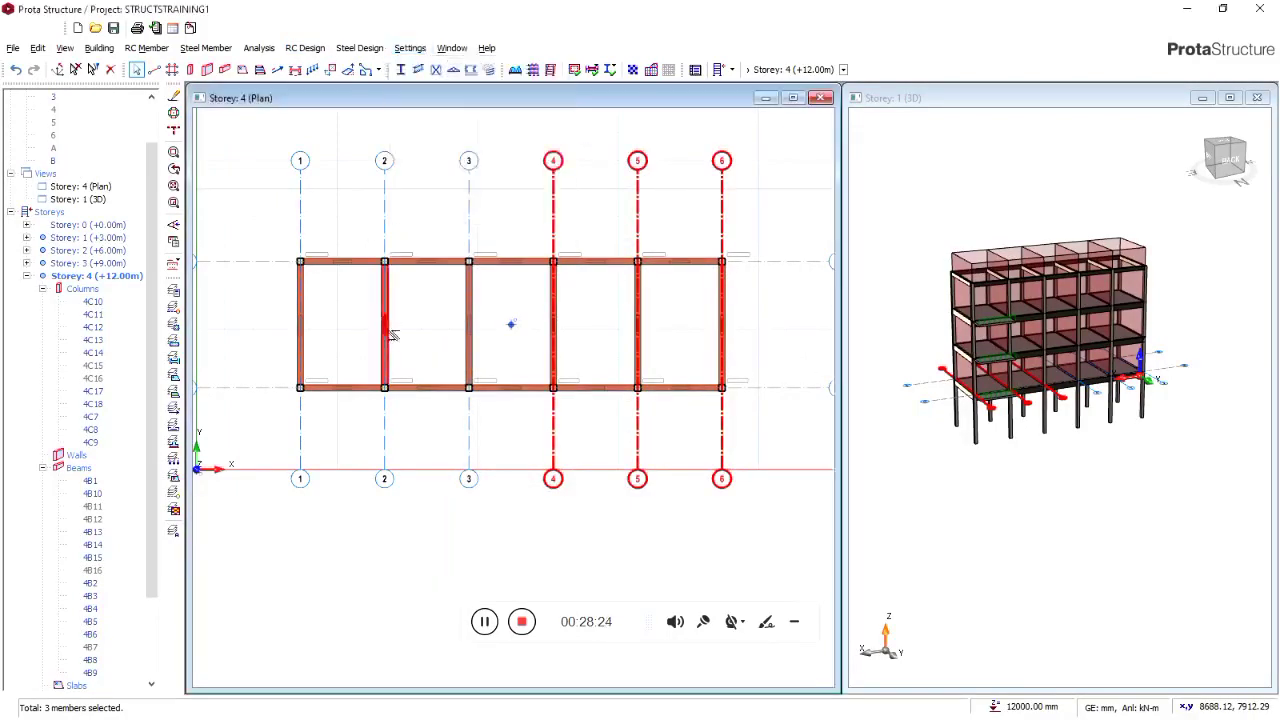
Set the maximum beam steel diameter for storey beams to Y20, save the beam settings and save the project
{"action": "left_click", "coordinate": [410, 52]}
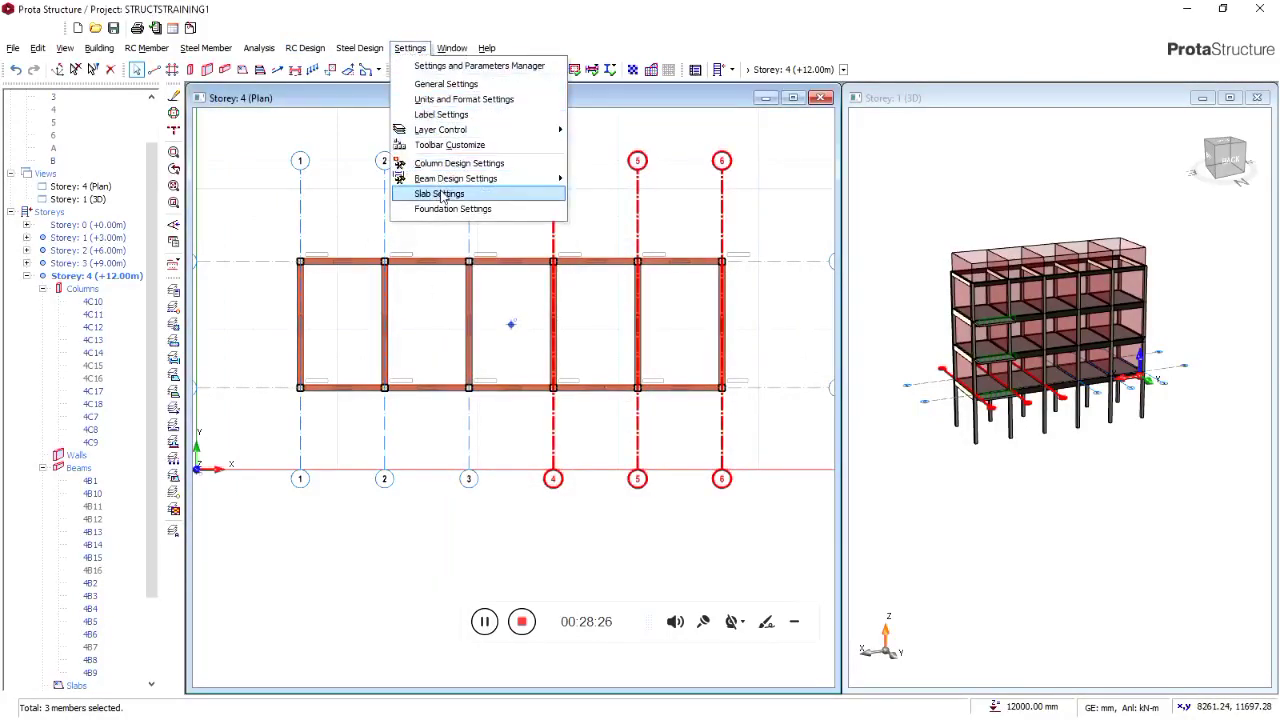
{"action": "mouse_move", "coordinate": [446, 180]}
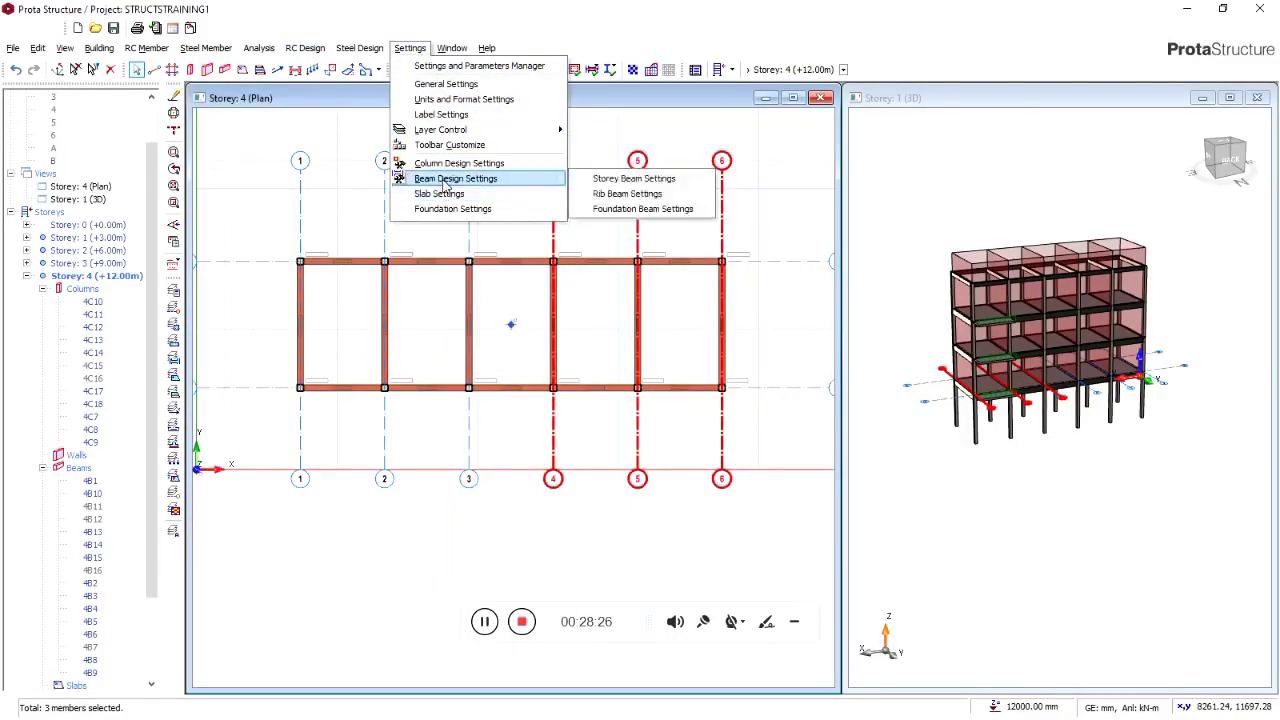
{"action": "left_click", "coordinate": [600, 180]}
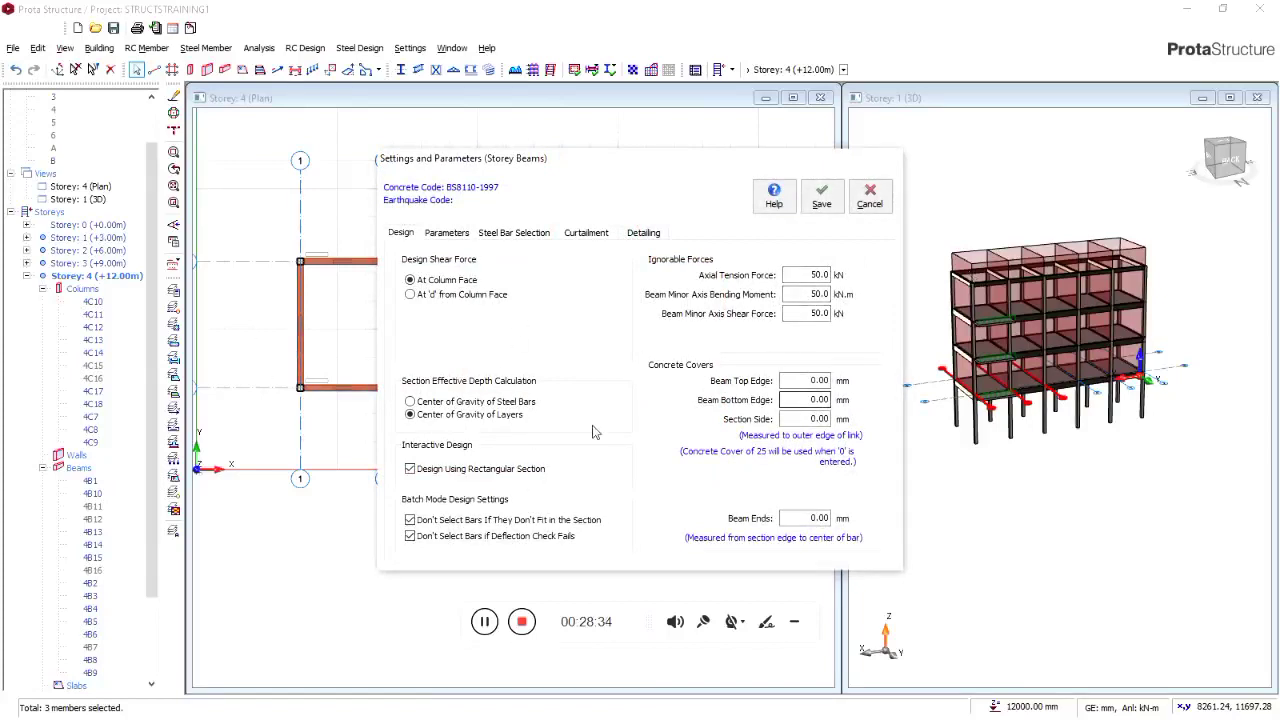
{"action": "left_click", "coordinate": [449, 232]}
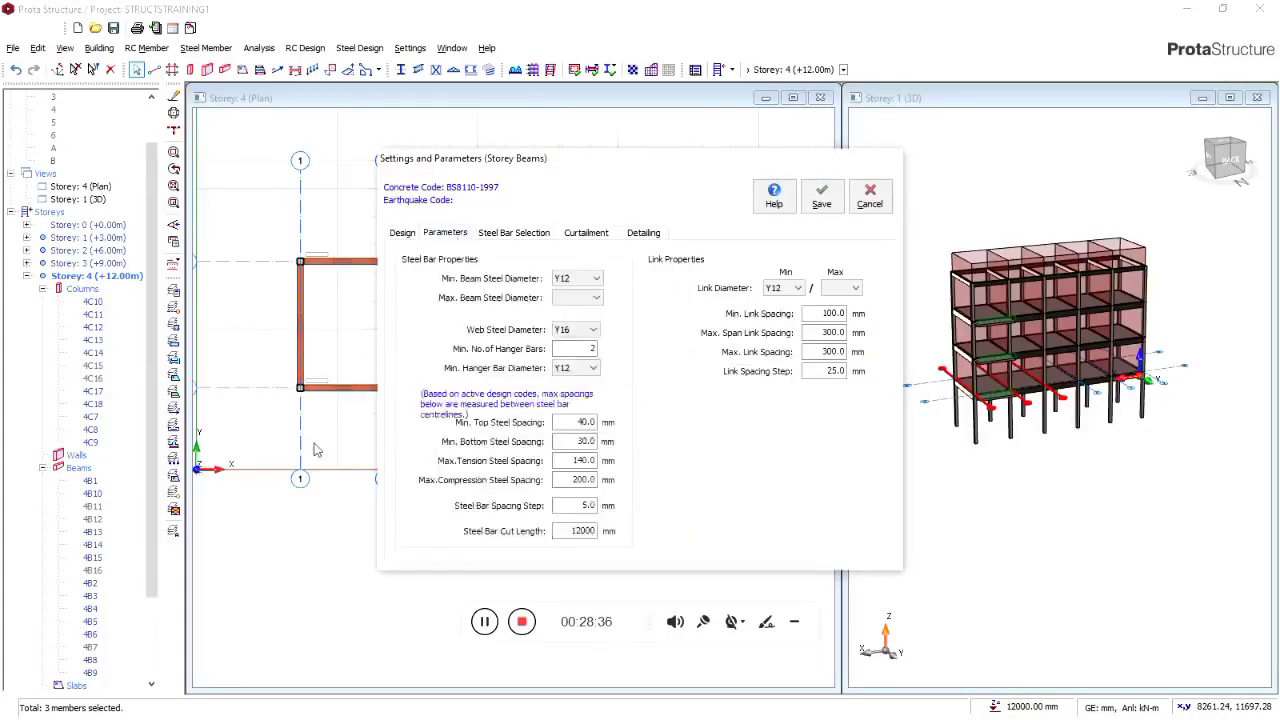
{"action": "left_click", "coordinate": [585, 299]}
{"action": "left_click", "coordinate": [582, 338]}
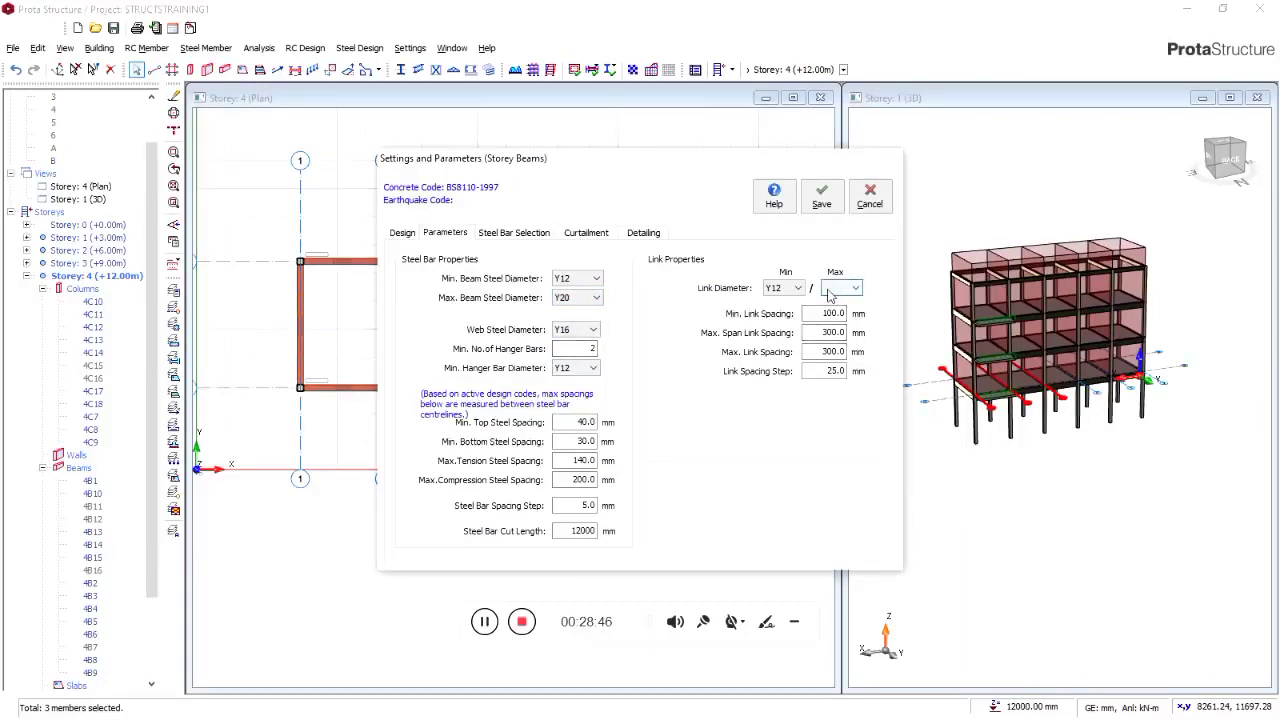
{"action": "left_click", "coordinate": [781, 289]}
{"action": "left_click", "coordinate": [781, 290]}
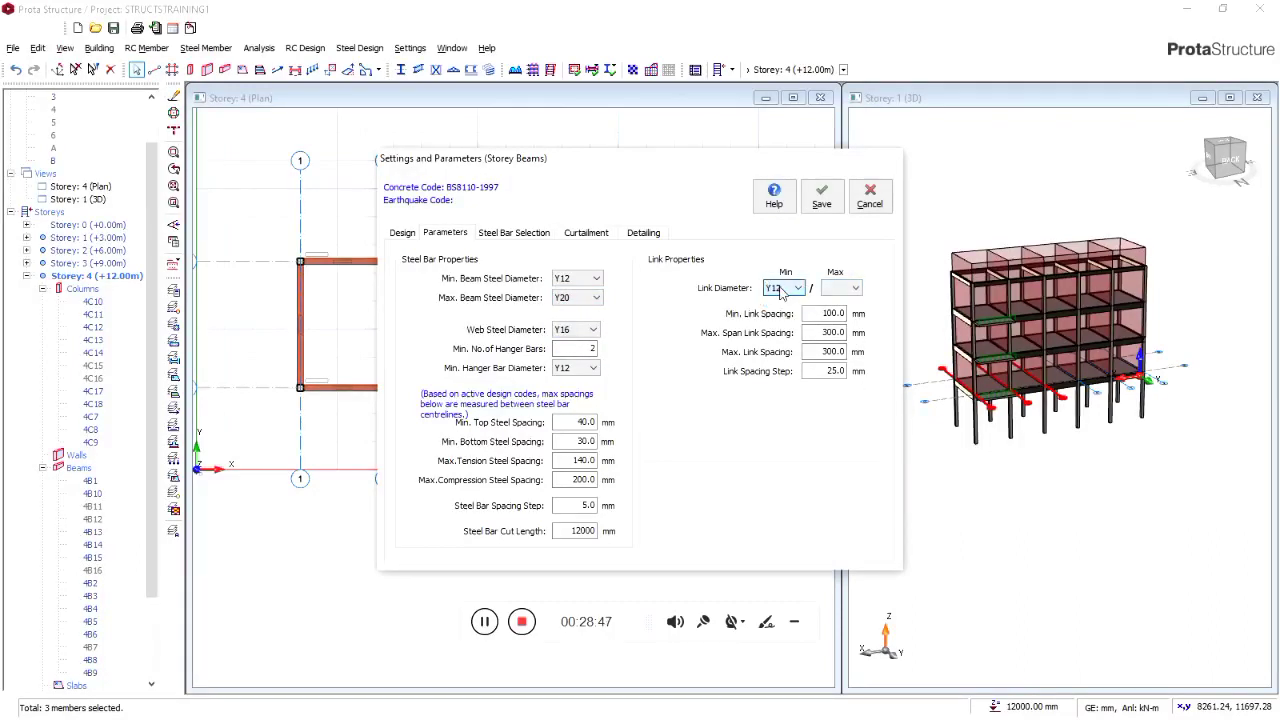
{"action": "left_click", "coordinate": [822, 203]}
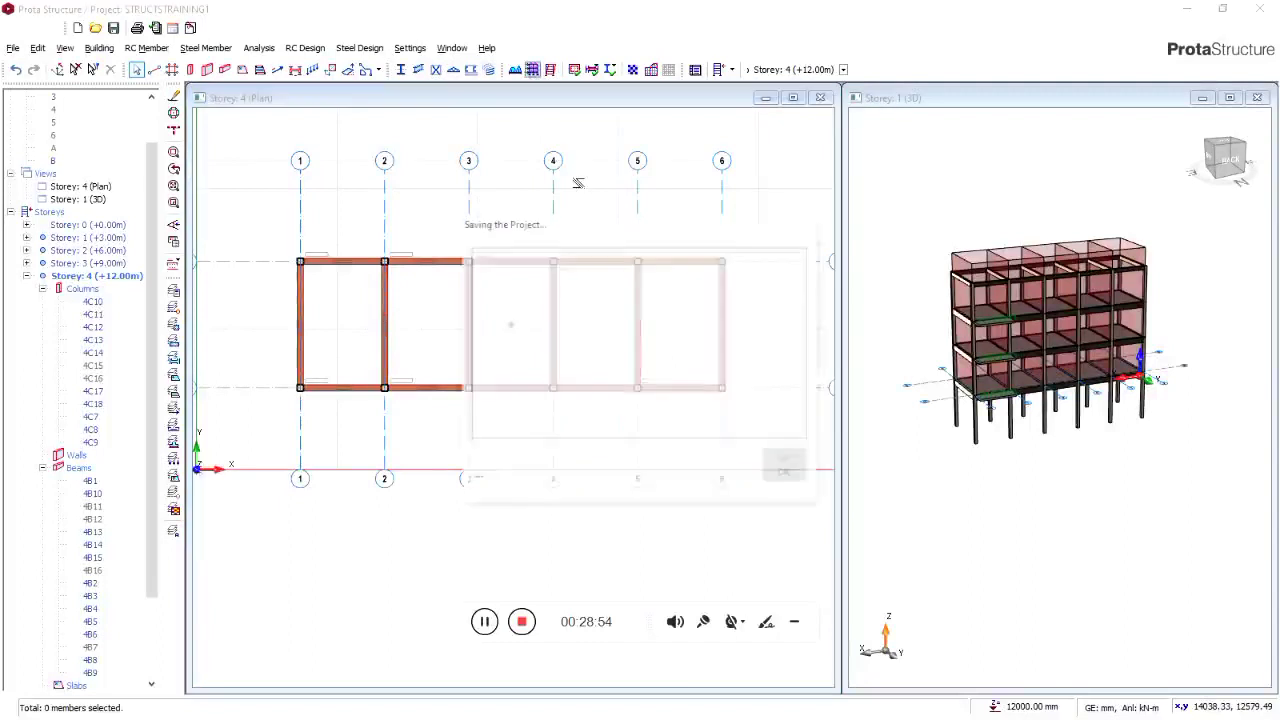
{"action": "key", "text": "ctrl+s"}
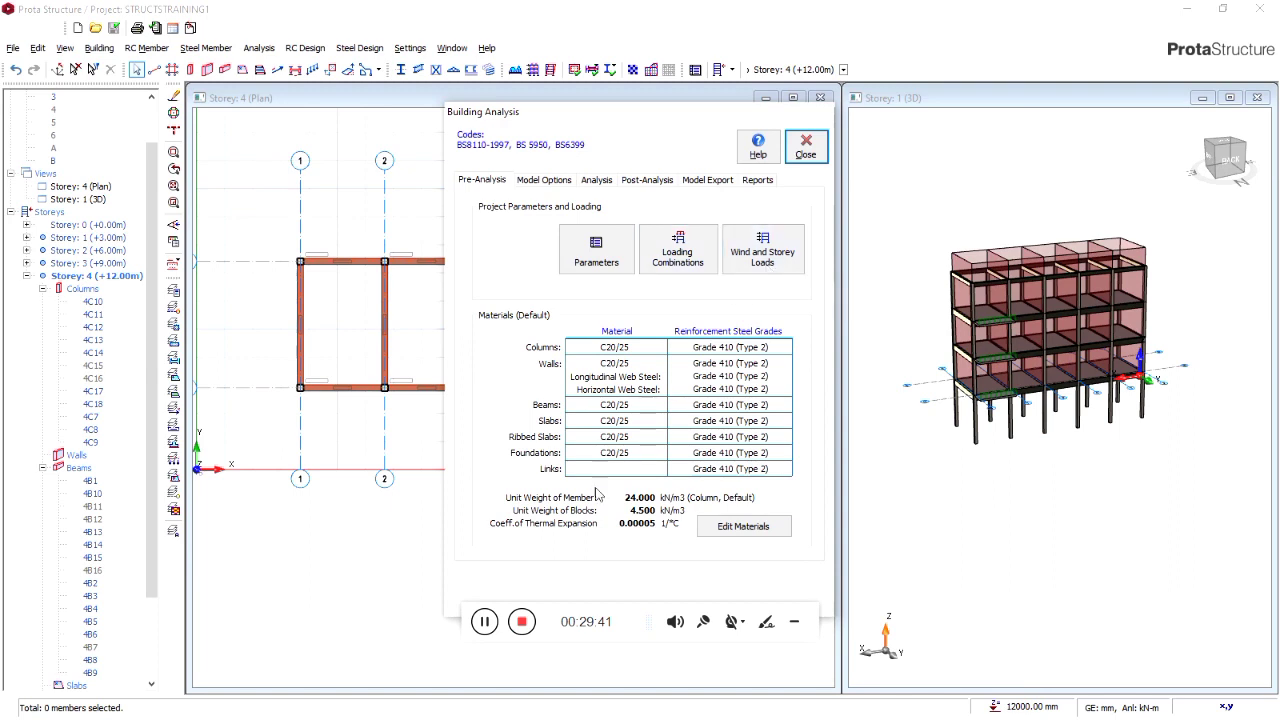
Enable Y10 and clear Y12 in the rebar diameters allowed for links, accept the materials and close the building analysis
{"action": "left_click", "coordinate": [743, 526]}
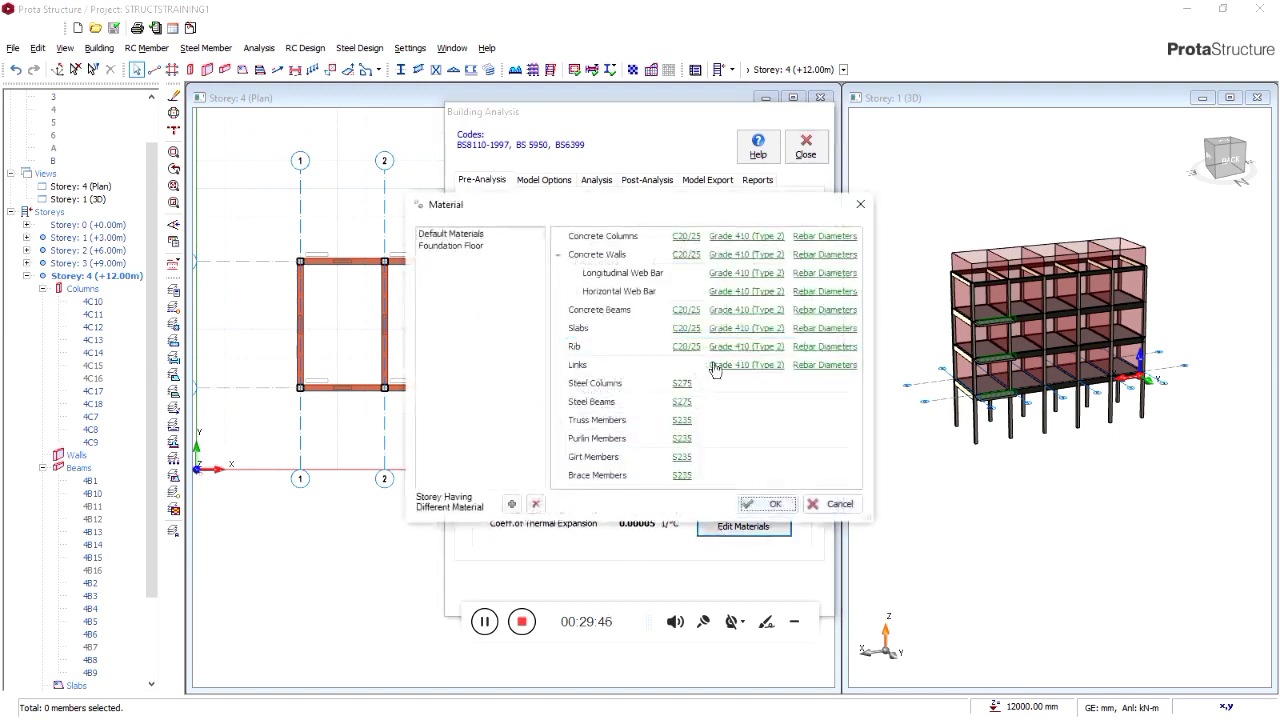
{"action": "left_click", "coordinate": [809, 366]}
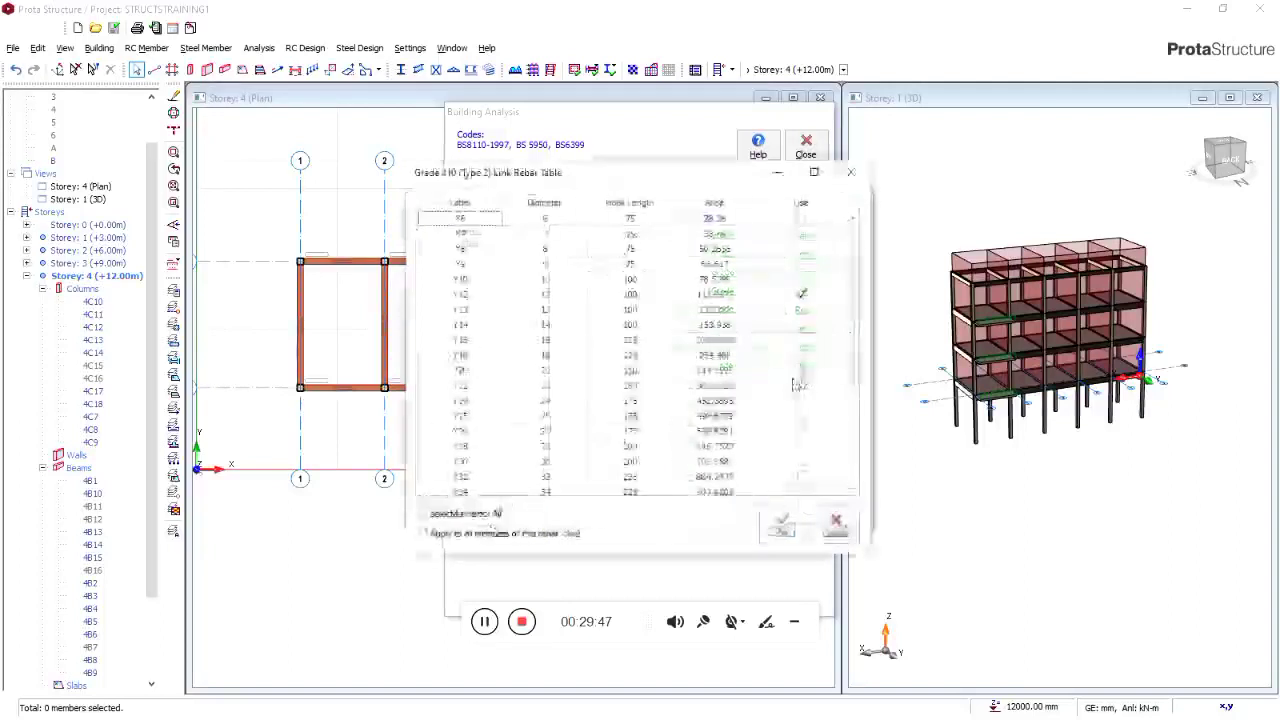
{"action": "left_click", "coordinate": [801, 279]}
{"action": "left_click", "coordinate": [801, 294]}
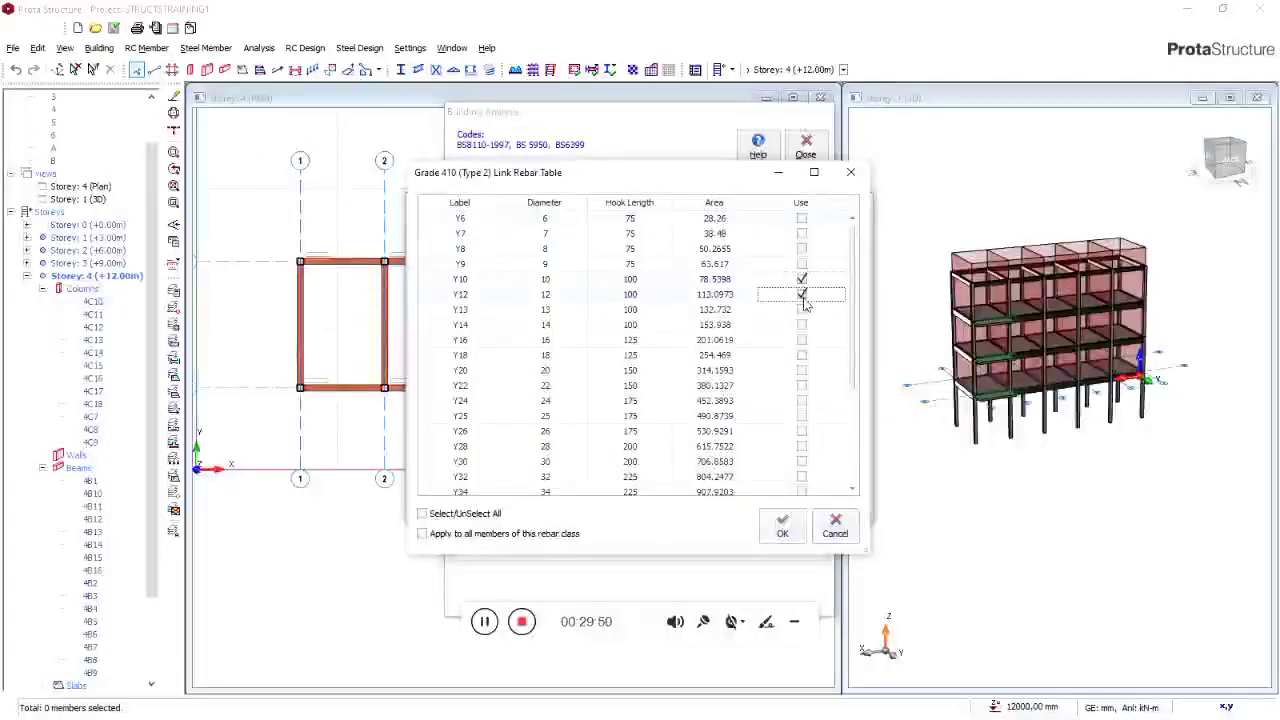
{"action": "left_click", "coordinate": [793, 522]}
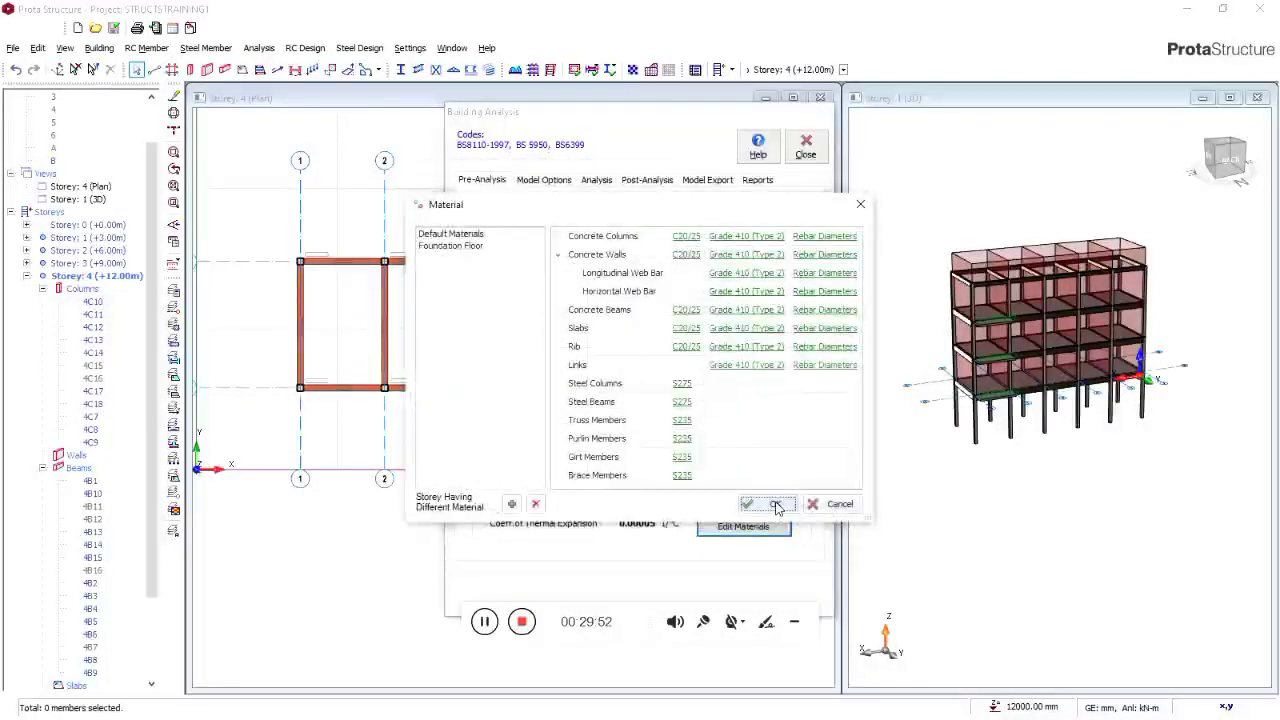
{"action": "left_click", "coordinate": [765, 508]}
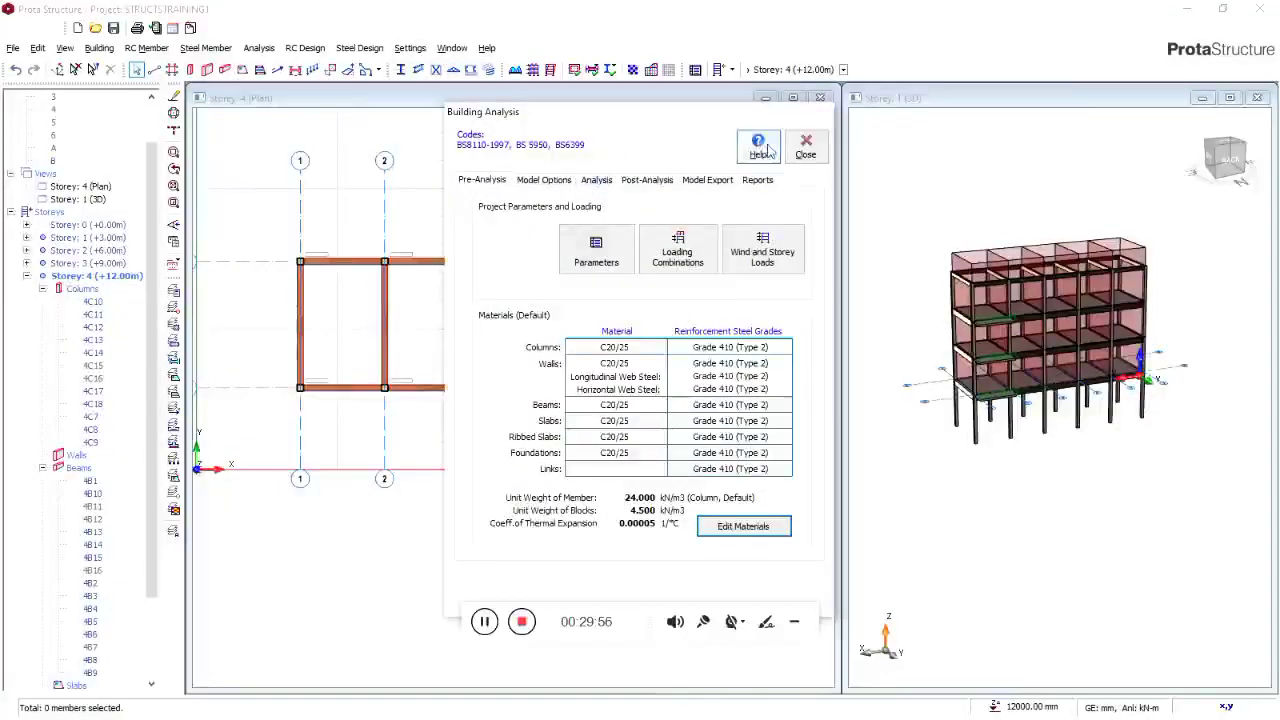
{"action": "left_click", "coordinate": [806, 150]}
In the storey beam parameters, set the minimum link diameter to Y10 and both maximum link spacings to 250 mm
{"action": "left_click", "coordinate": [408, 48]}
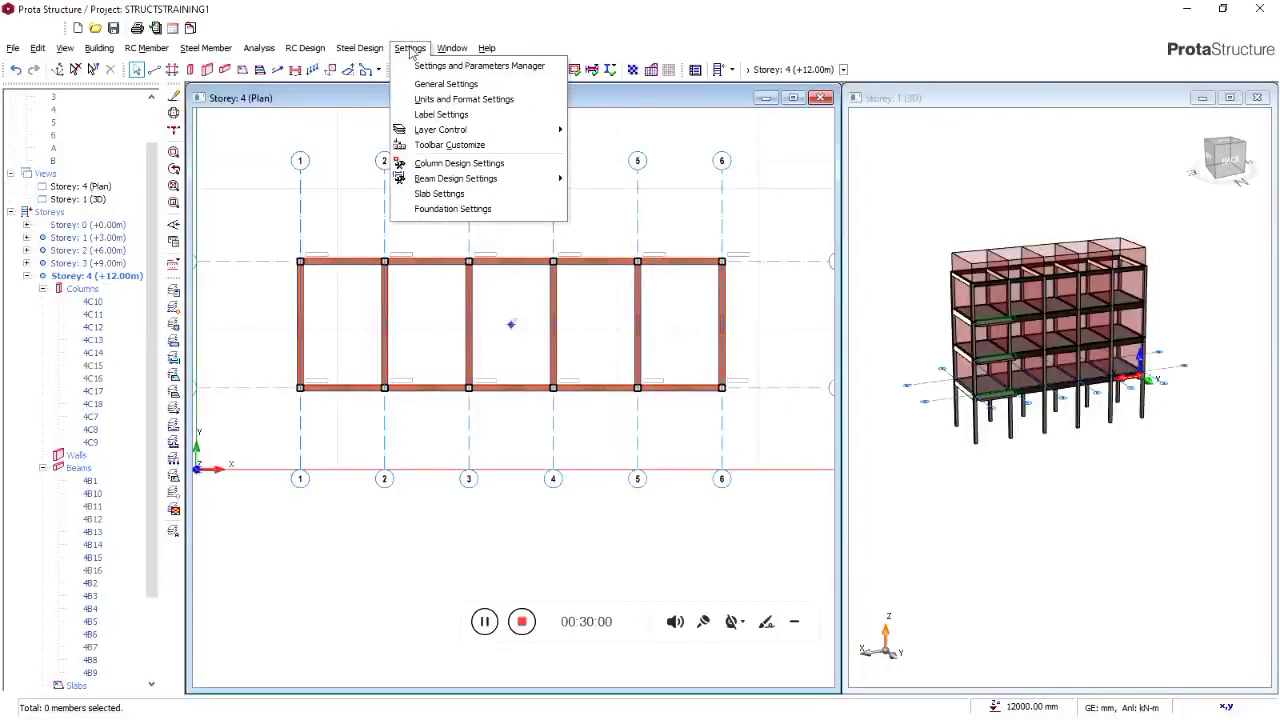
{"action": "mouse_move", "coordinate": [478, 180]}
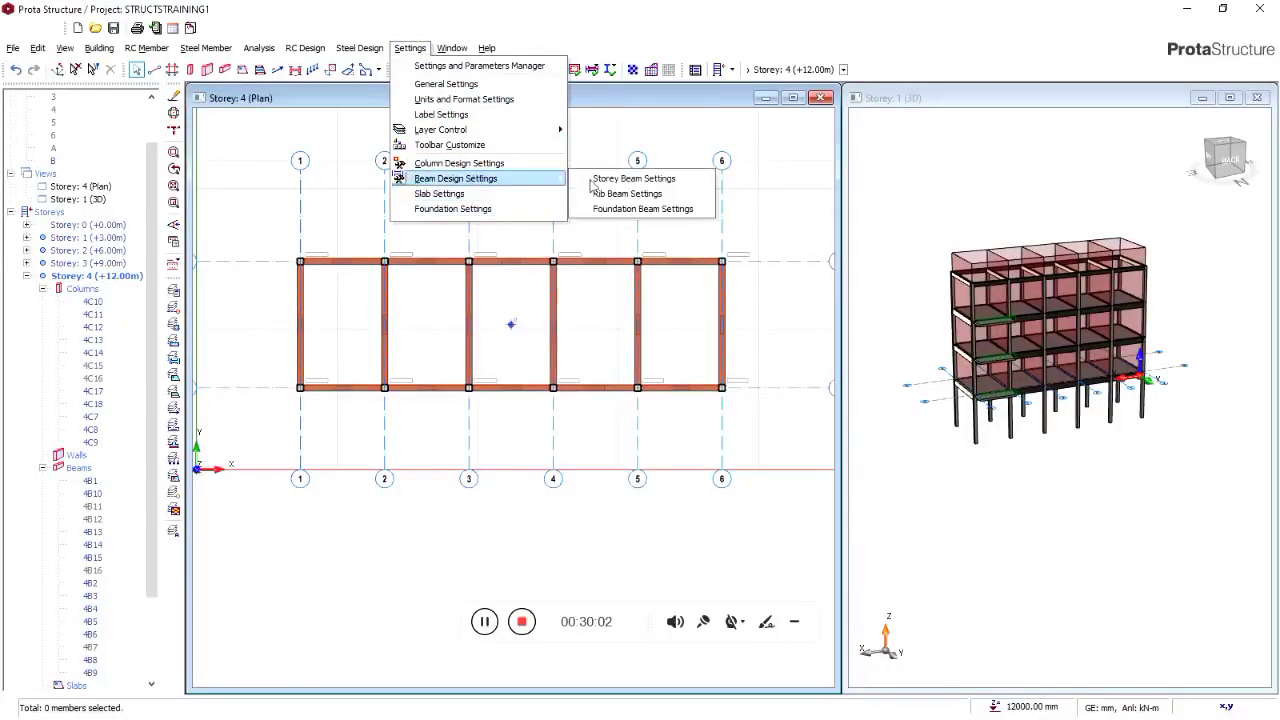
{"action": "left_click", "coordinate": [647, 193]}
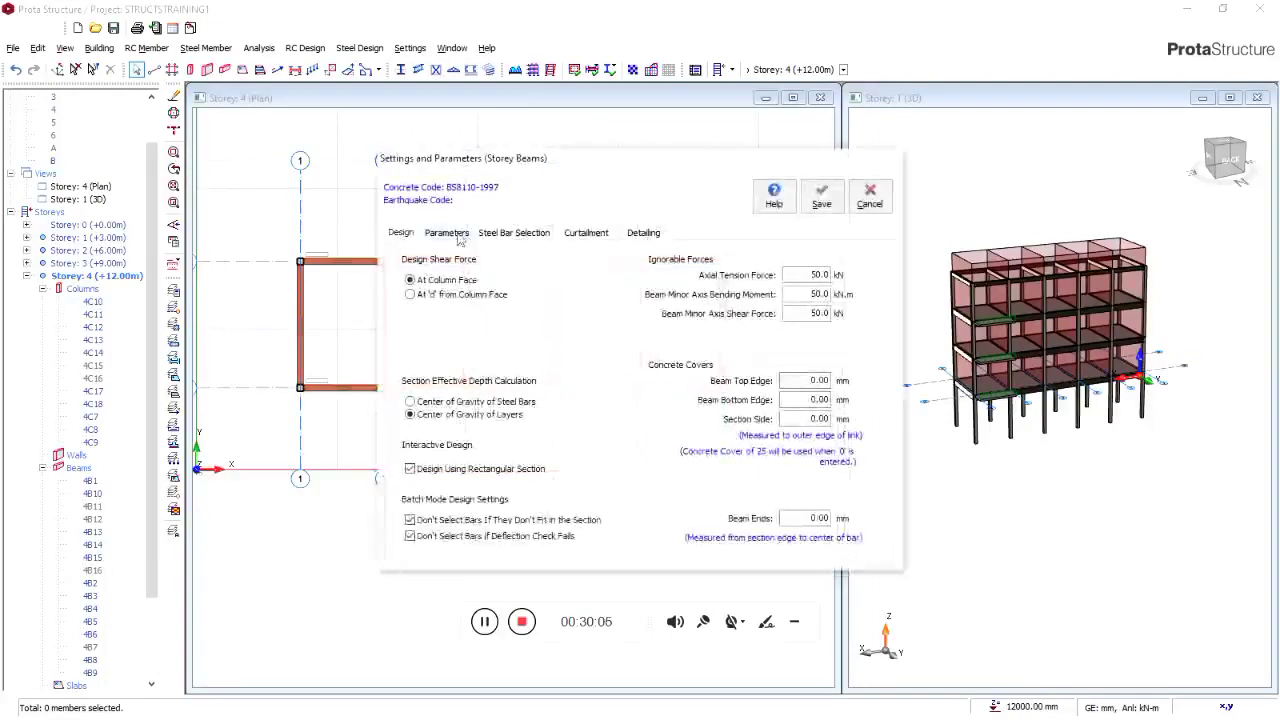
{"action": "left_click", "coordinate": [449, 234]}
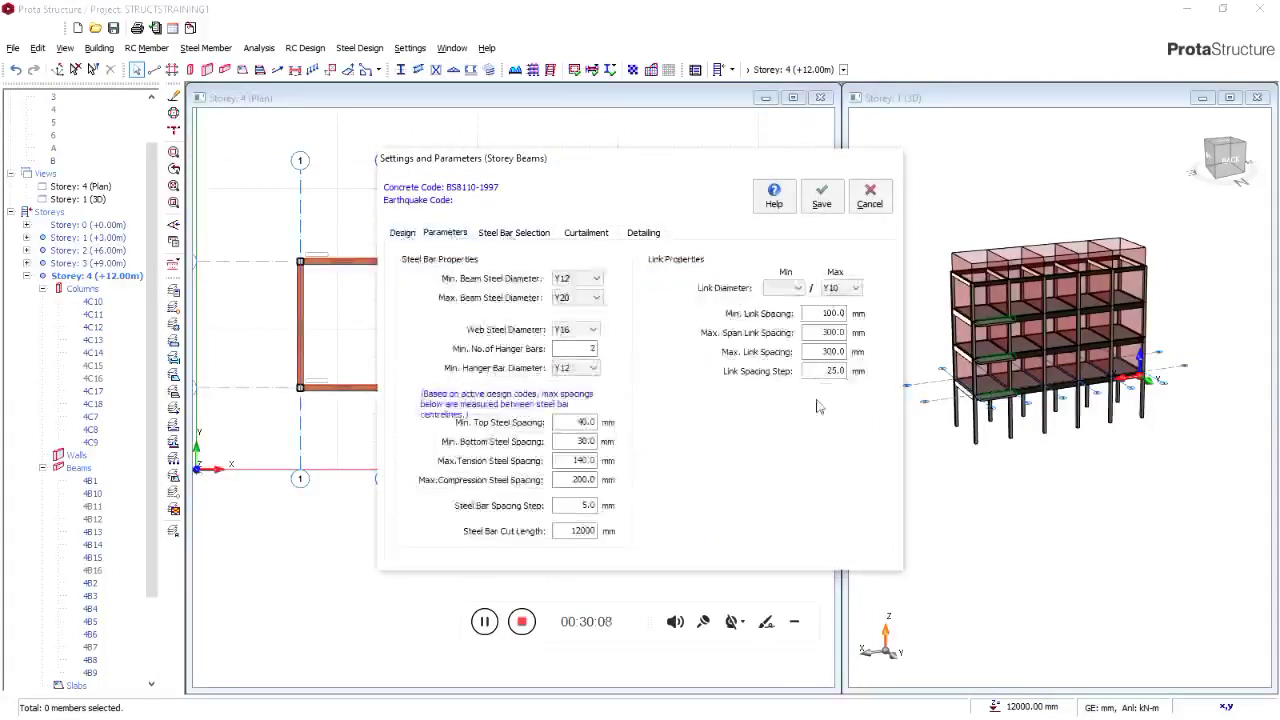
{"action": "left_click", "coordinate": [788, 287]}
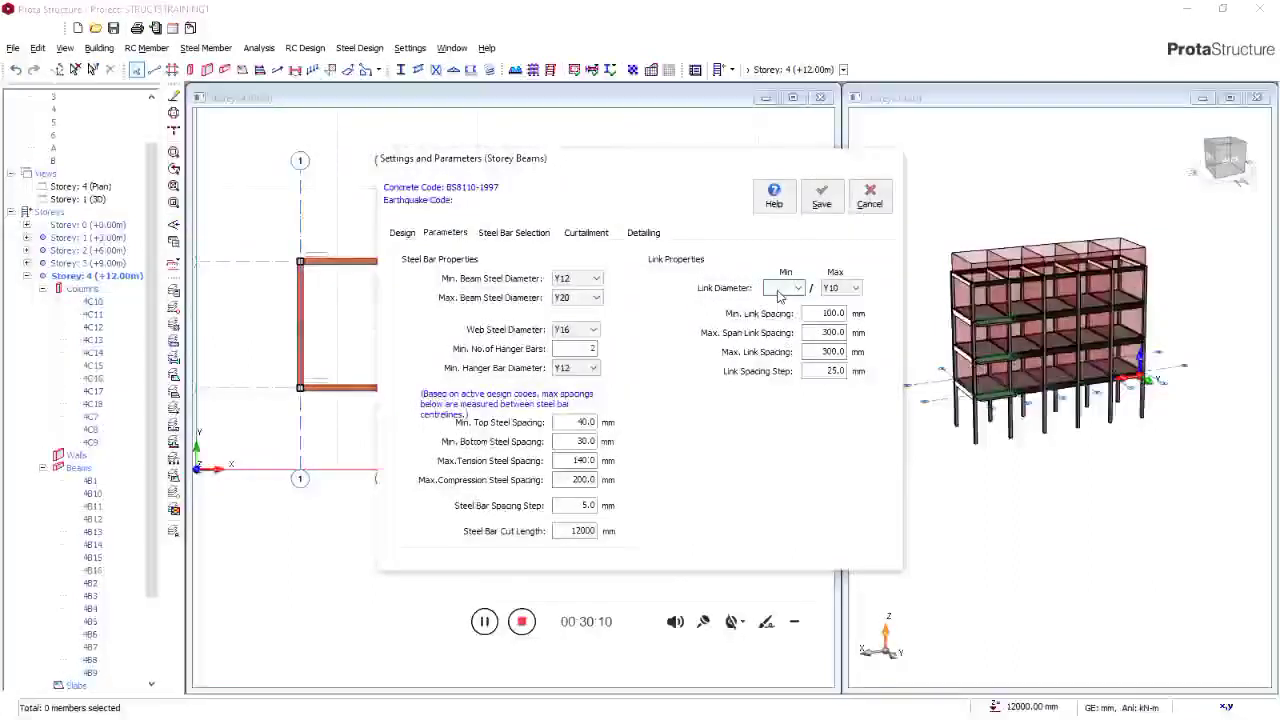
{"action": "left_click", "coordinate": [779, 305]}
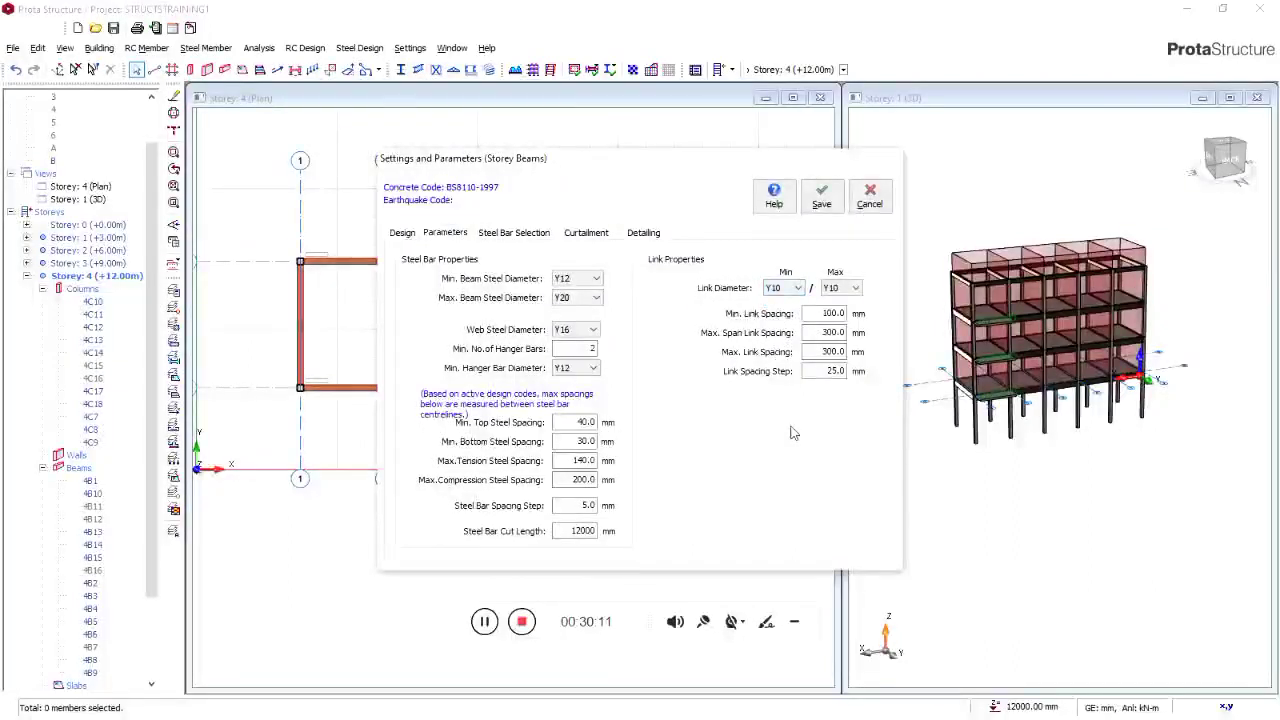
{"action": "left_click", "coordinate": [832, 333]}
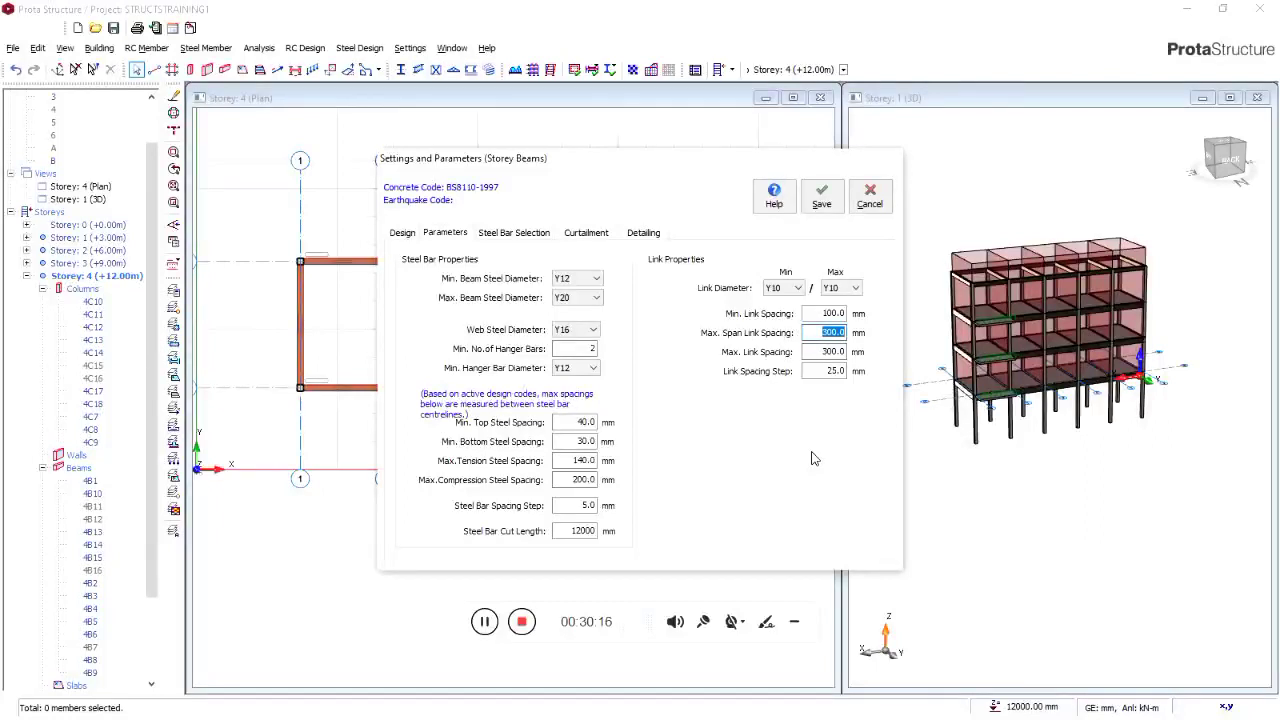
{"action": "type", "text": "250"}
{"action": "left_click_drag", "start_coordinate": [825, 357], "coordinate": [854, 359]}
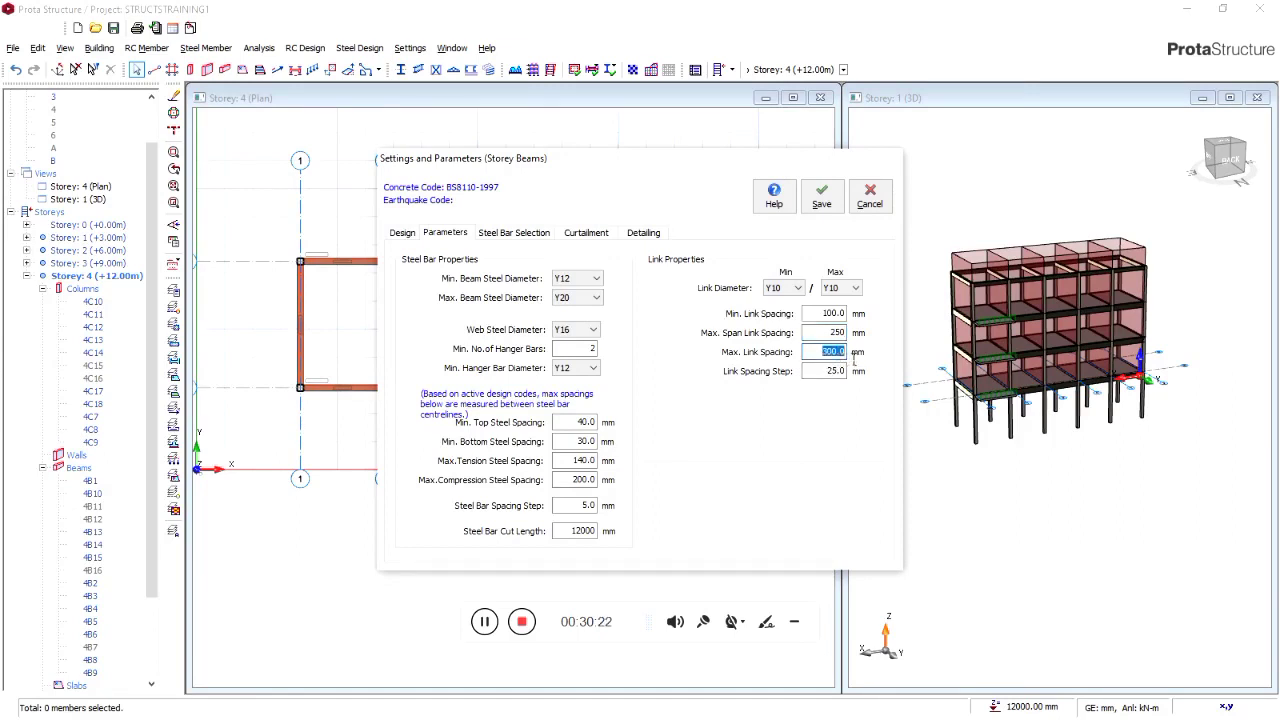
{"action": "type", "text": "250"}
Set the storey beams' reinforcement pattern to Standard Pattern No 3 and check the link and method options for bar selection
{"action": "left_click", "coordinate": [506, 233]}
{"action": "left_click", "coordinate": [451, 264]}
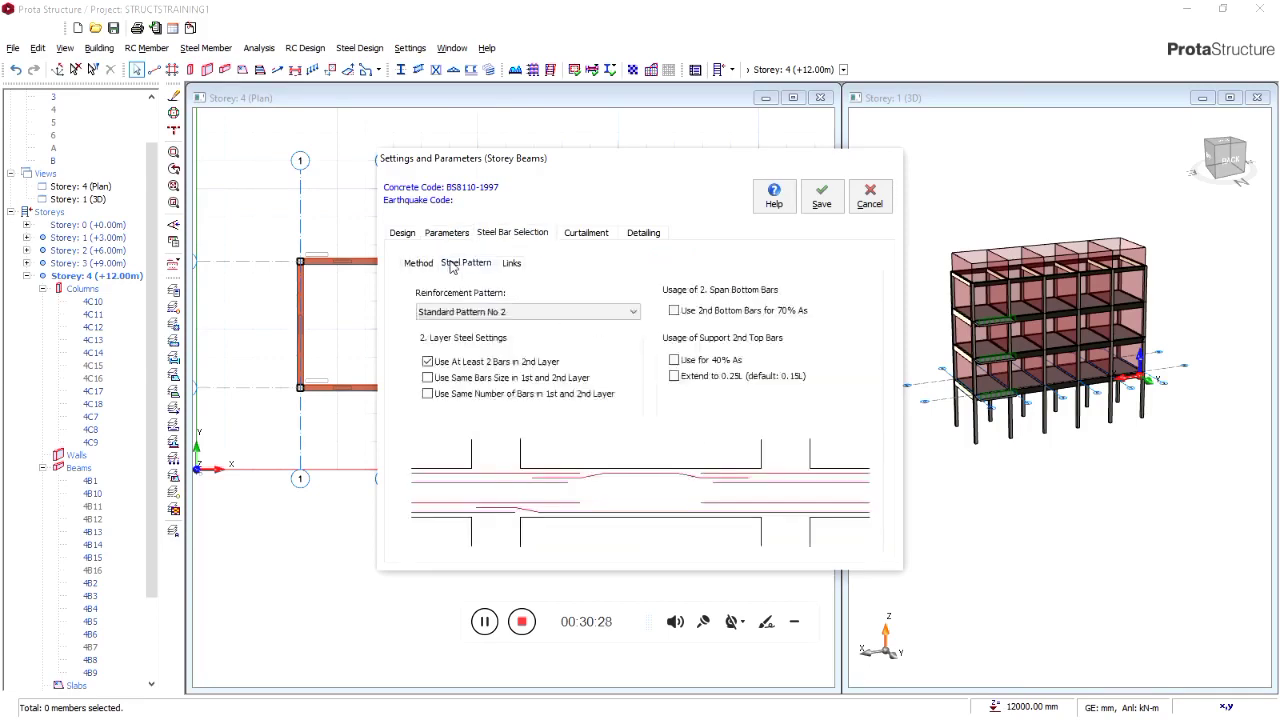
{"action": "left_click", "coordinate": [498, 312]}
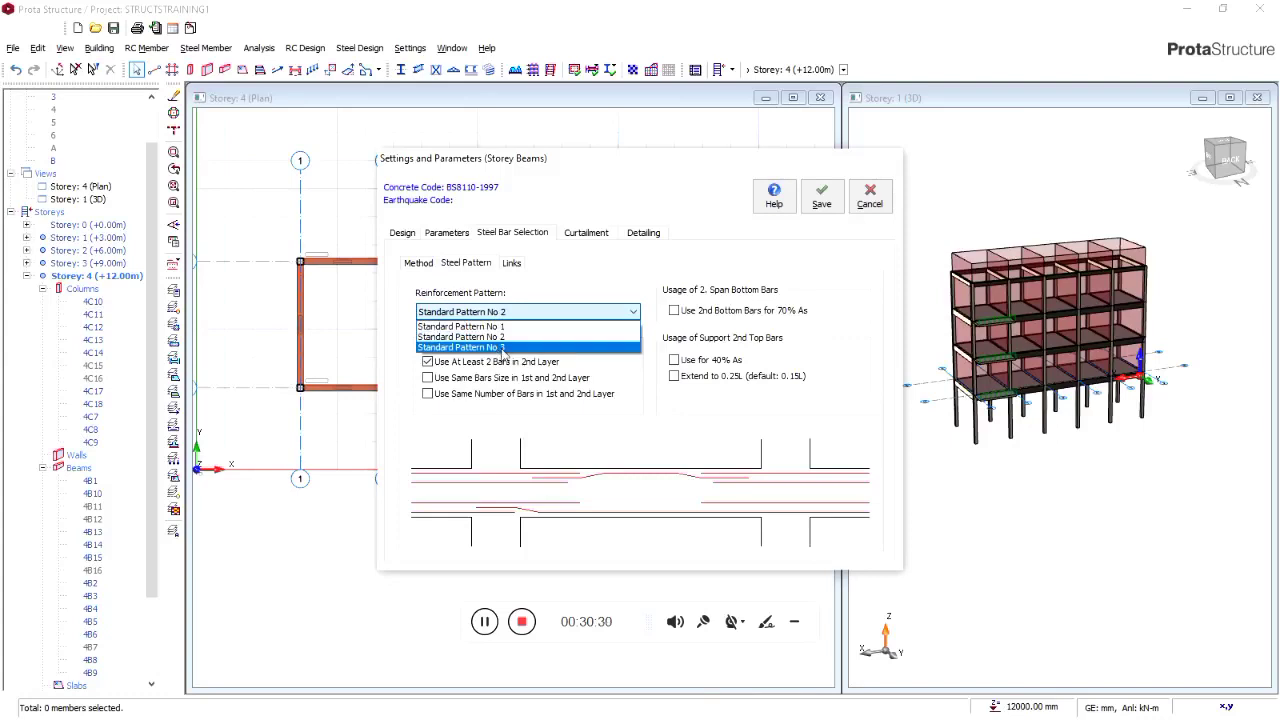
{"action": "left_click", "coordinate": [503, 347]}
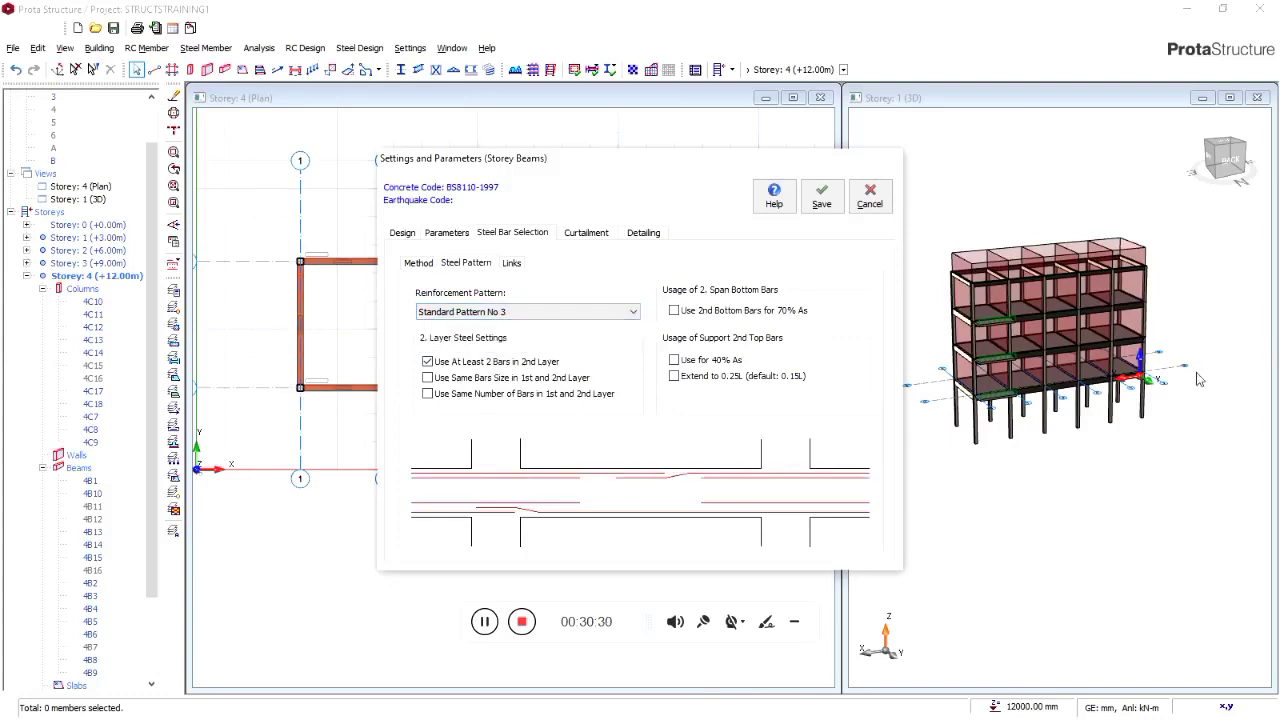
{"action": "left_click", "coordinate": [512, 263]}
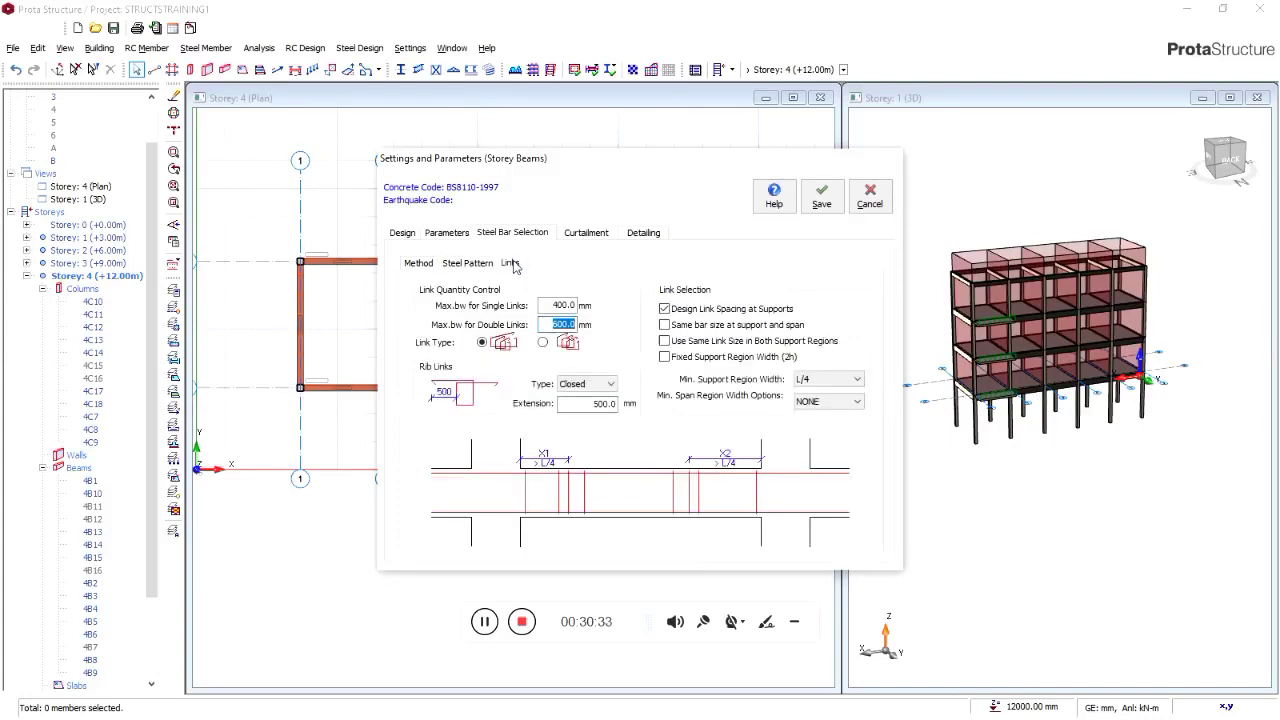
{"action": "left_click", "coordinate": [412, 263]}
{"action": "left_click", "coordinate": [472, 263]}
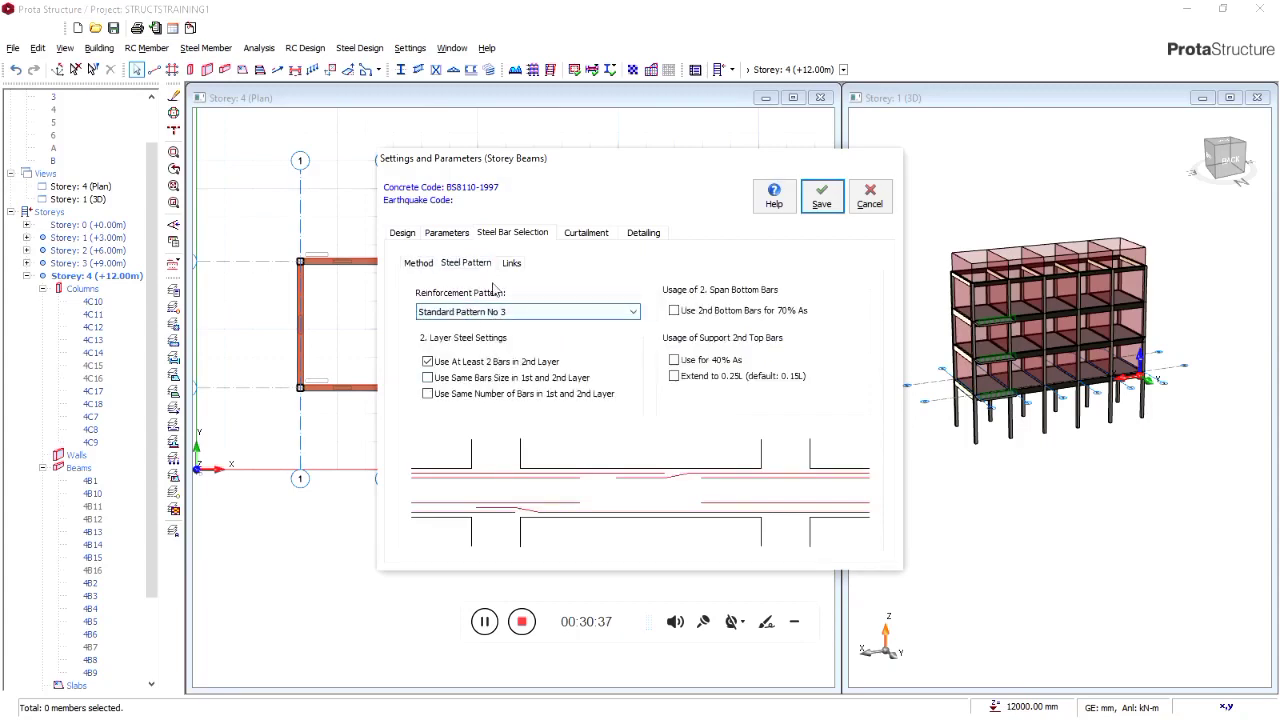
Set the bottom span bars to Extend by Lap into Adjacent Span, and review the end support curtailment and bob control
{"action": "left_click", "coordinate": [582, 234]}
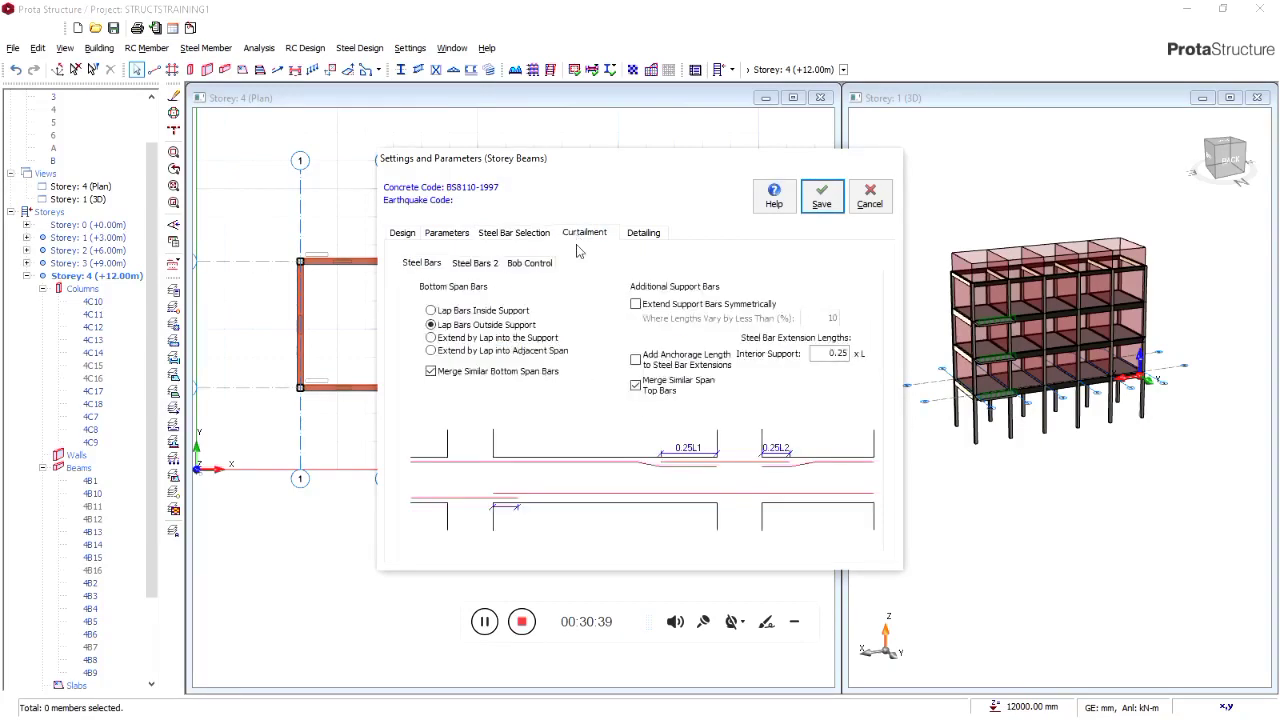
{"action": "left_click", "coordinate": [500, 351]}
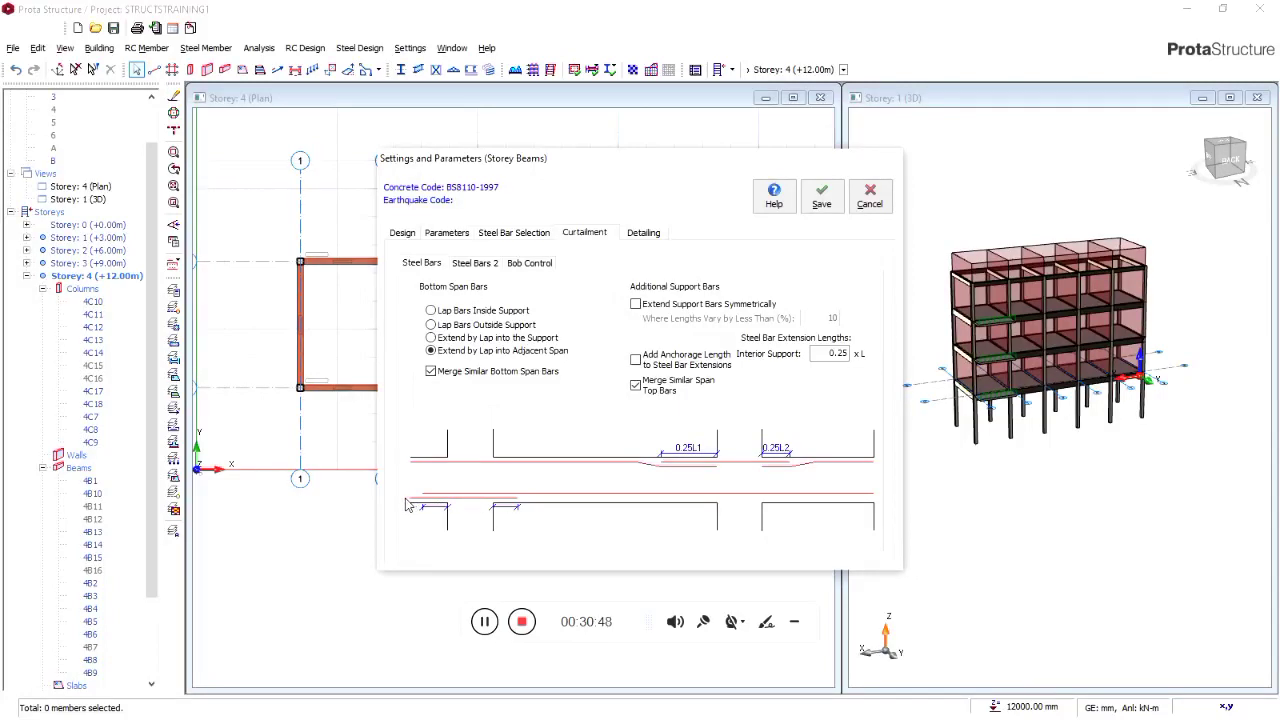
{"action": "left_click", "coordinate": [800, 621]}
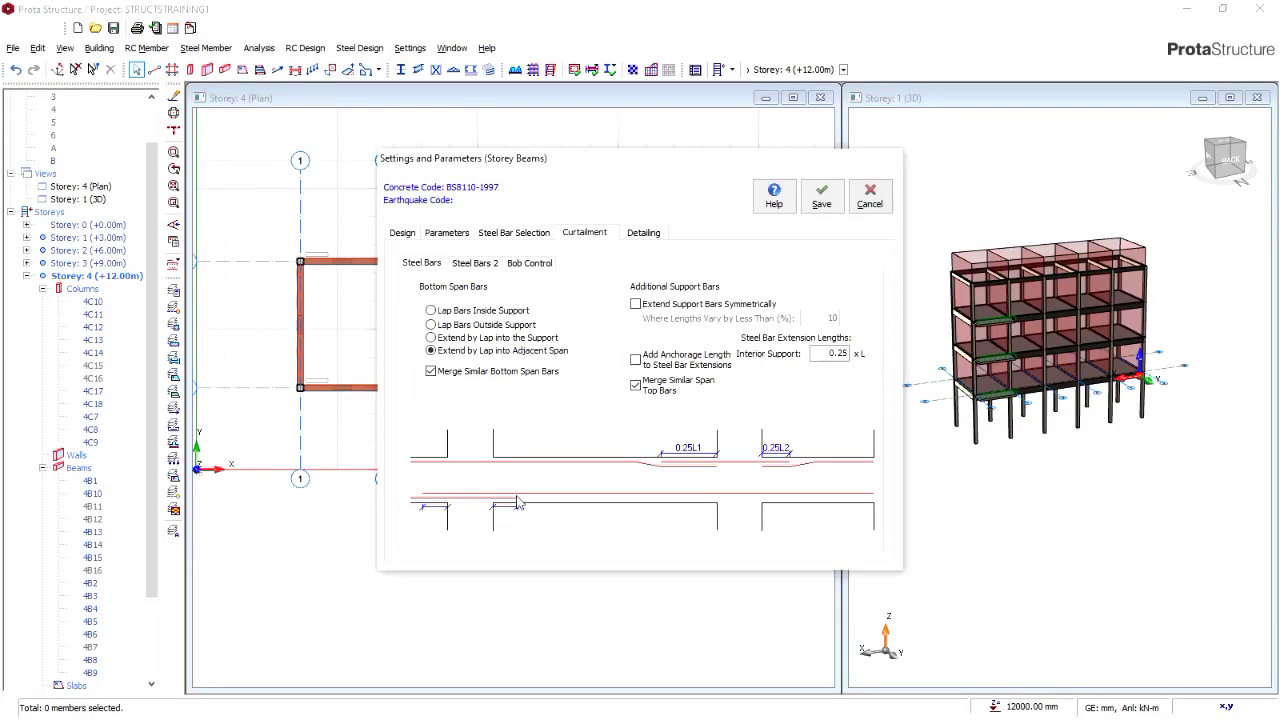
{"action": "left_click", "coordinate": [452, 326]}
{"action": "left_click", "coordinate": [455, 352]}
{"action": "left_click", "coordinate": [495, 266]}
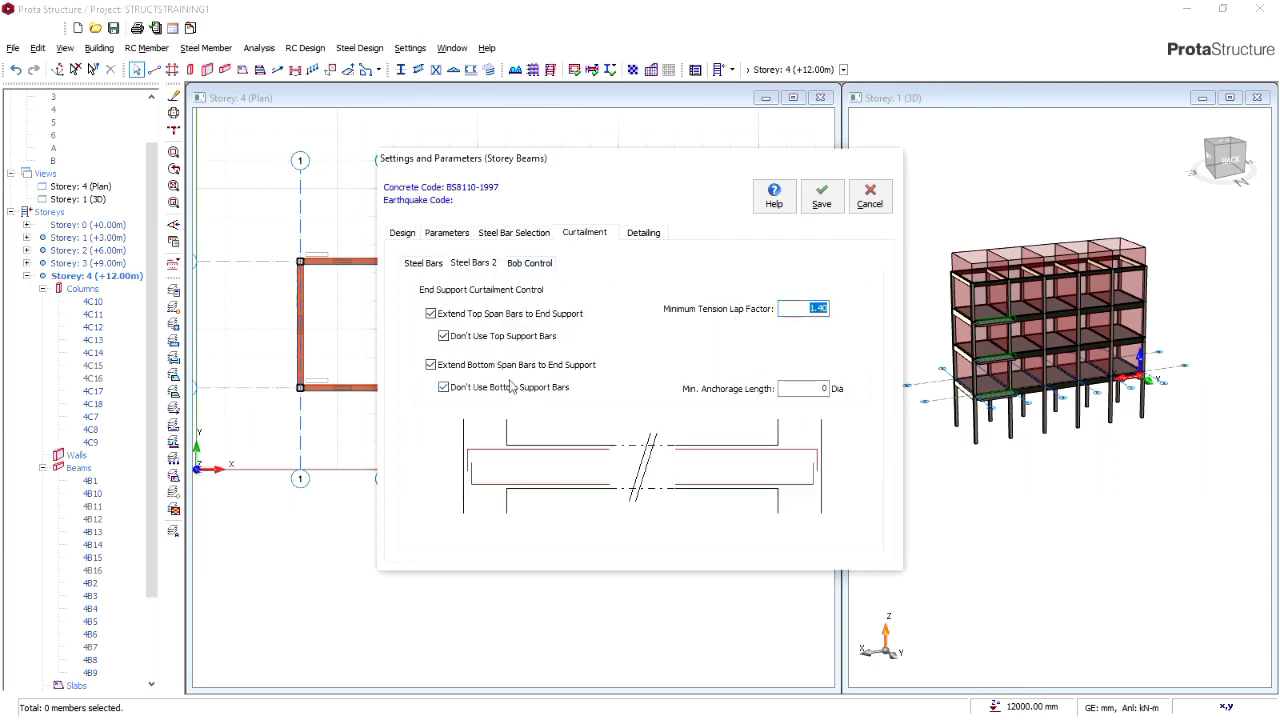
{"action": "left_click", "coordinate": [527, 263]}
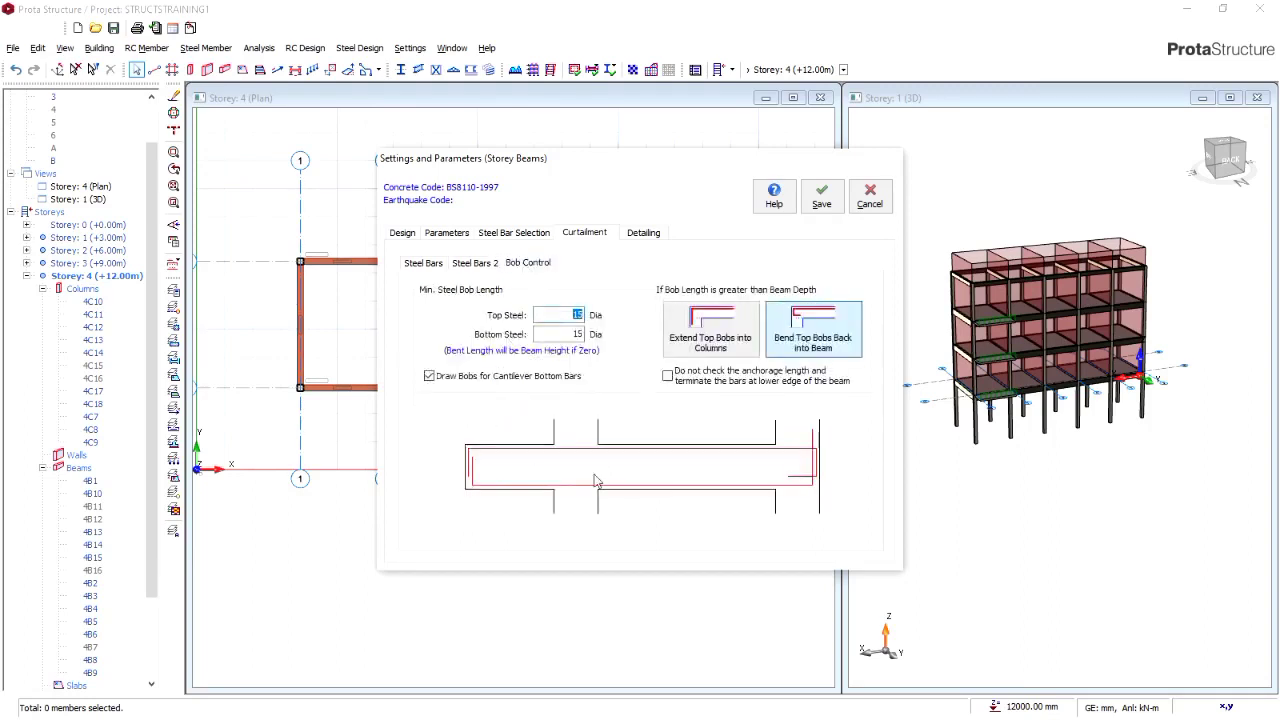
Set the storey beams' top bobs to extend into columns and enable Use Beam Insertion Axes as Beam Label in the detailing settings
{"action": "left_click", "coordinate": [711, 328]}
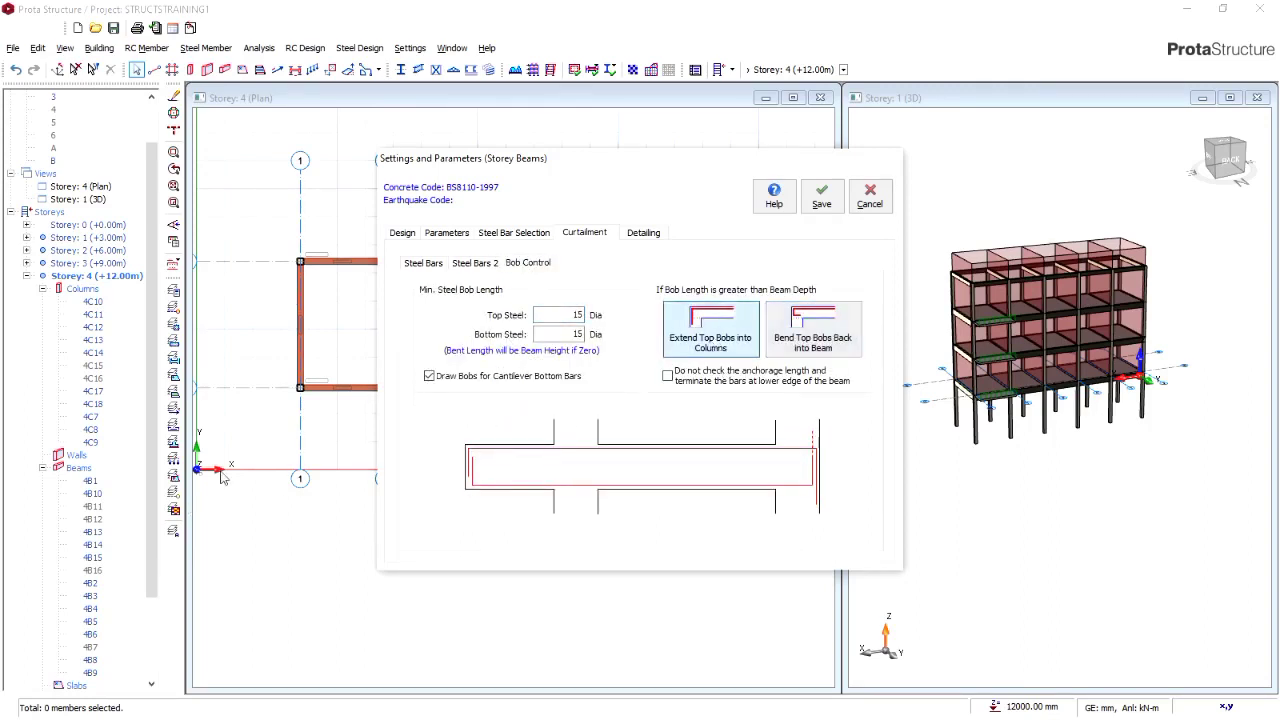
{"action": "left_click", "coordinate": [635, 233]}
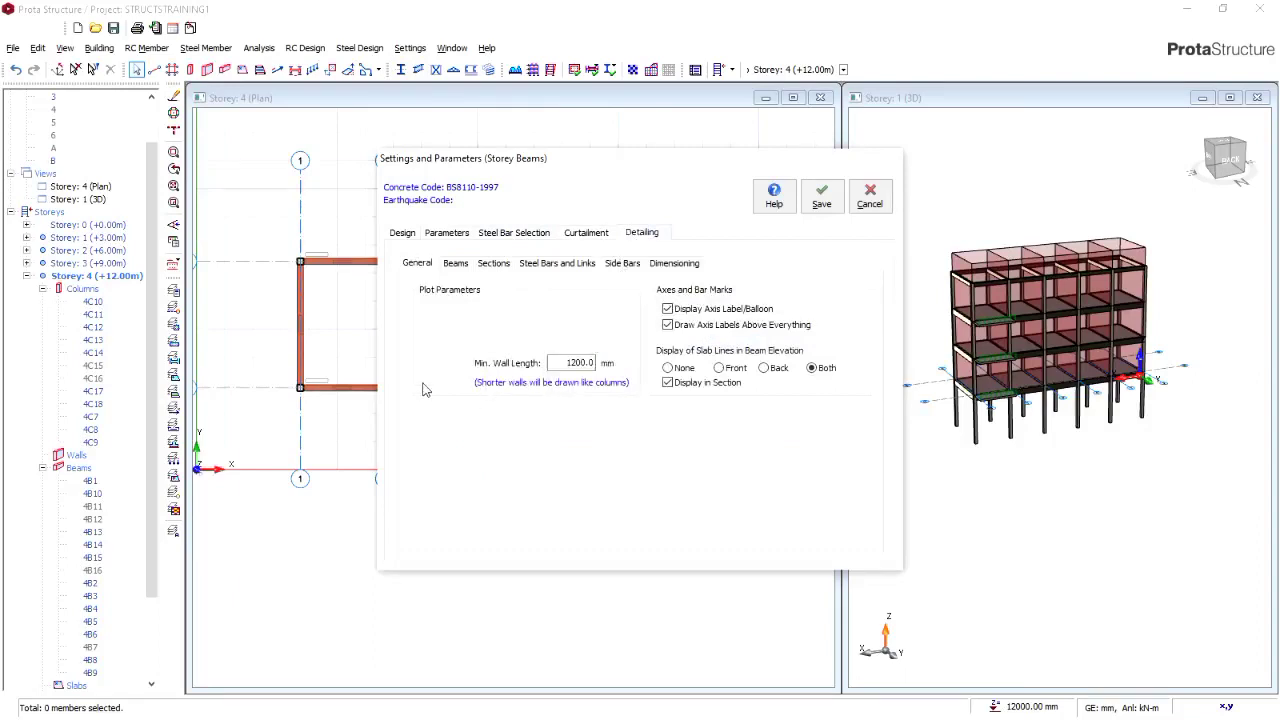
{"action": "left_click", "coordinate": [450, 266]}
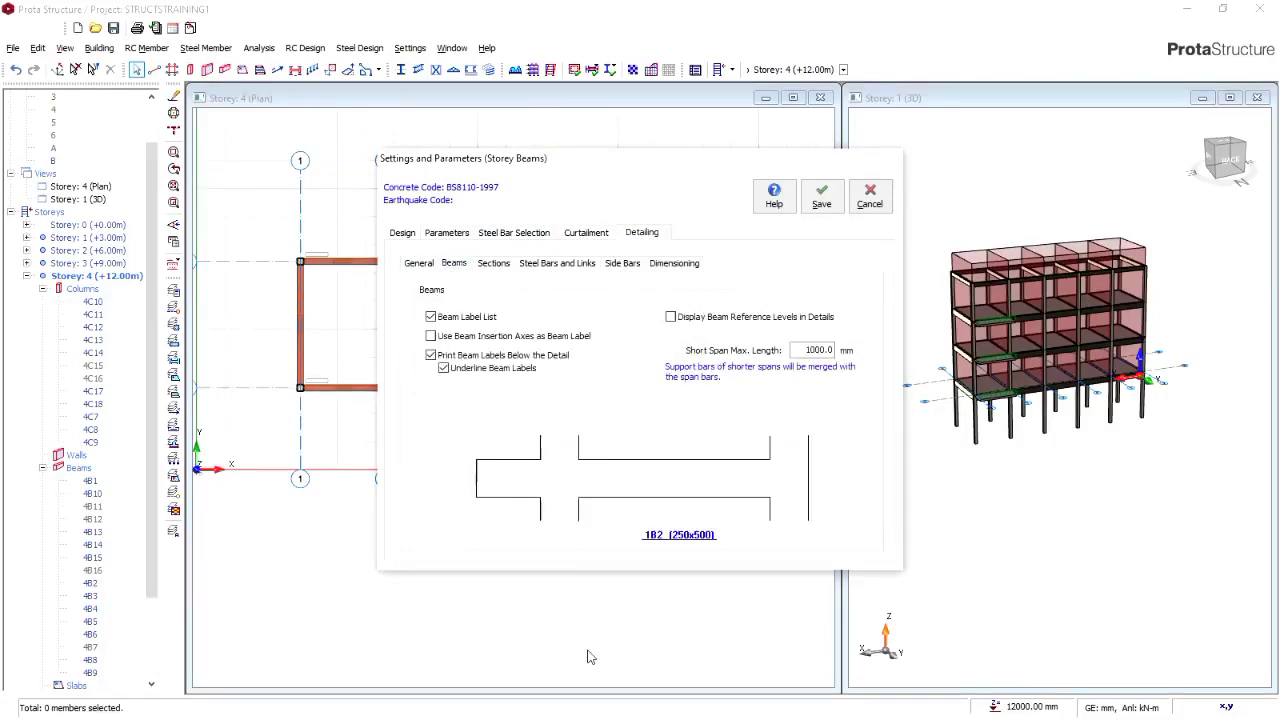
{"action": "left_click", "coordinate": [530, 337]}
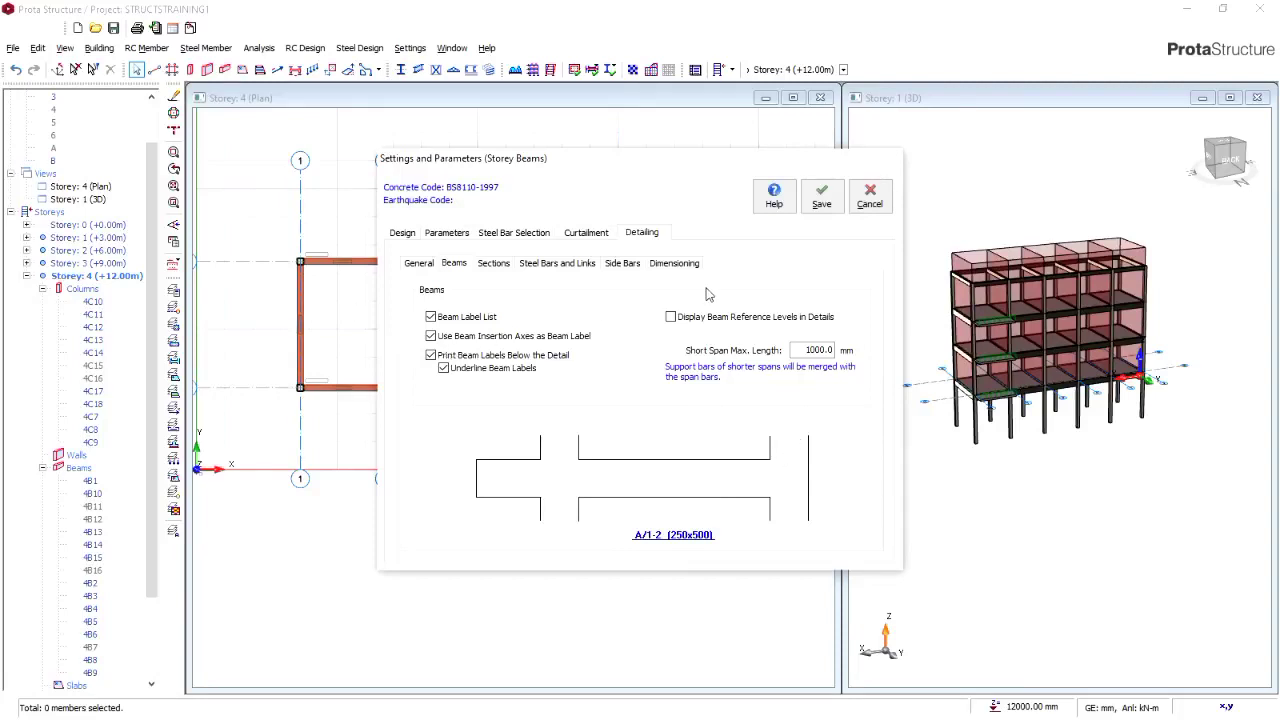
In the beam section detailing, choose Span Section Only and Re-start Section Labels In Every Sheet
{"action": "left_click", "coordinate": [506, 264]}
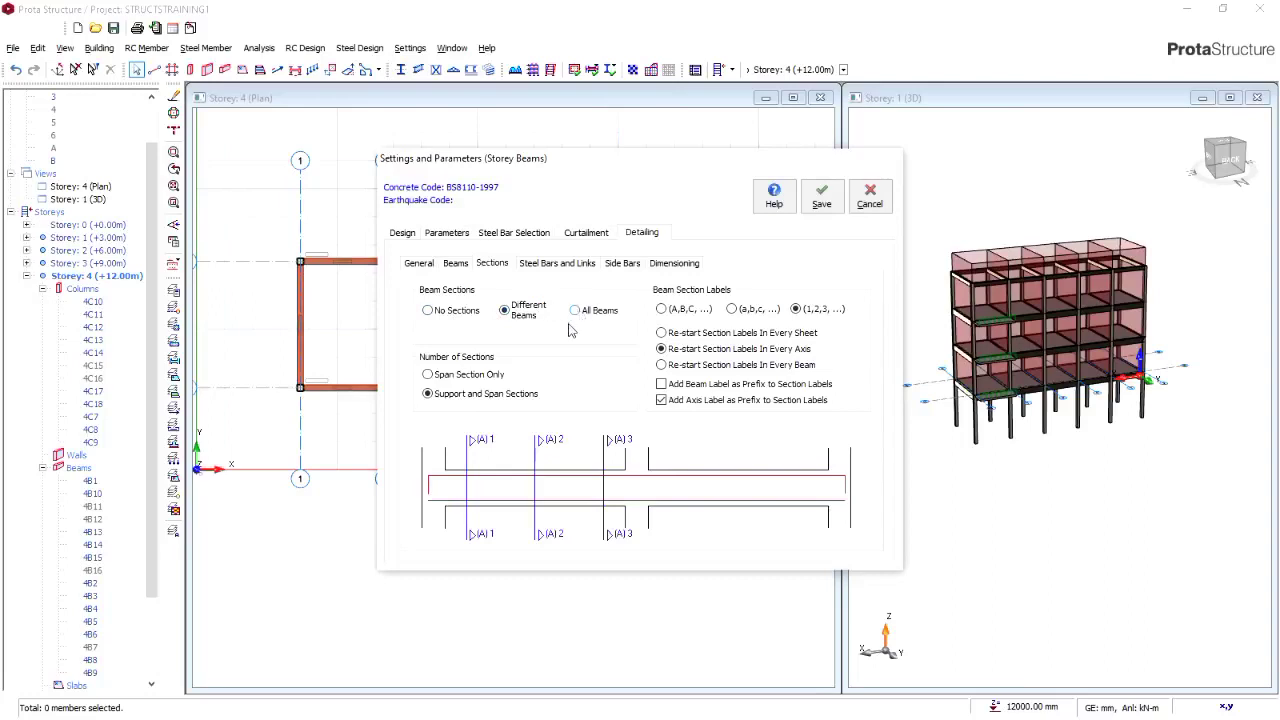
{"action": "left_click", "coordinate": [484, 374]}
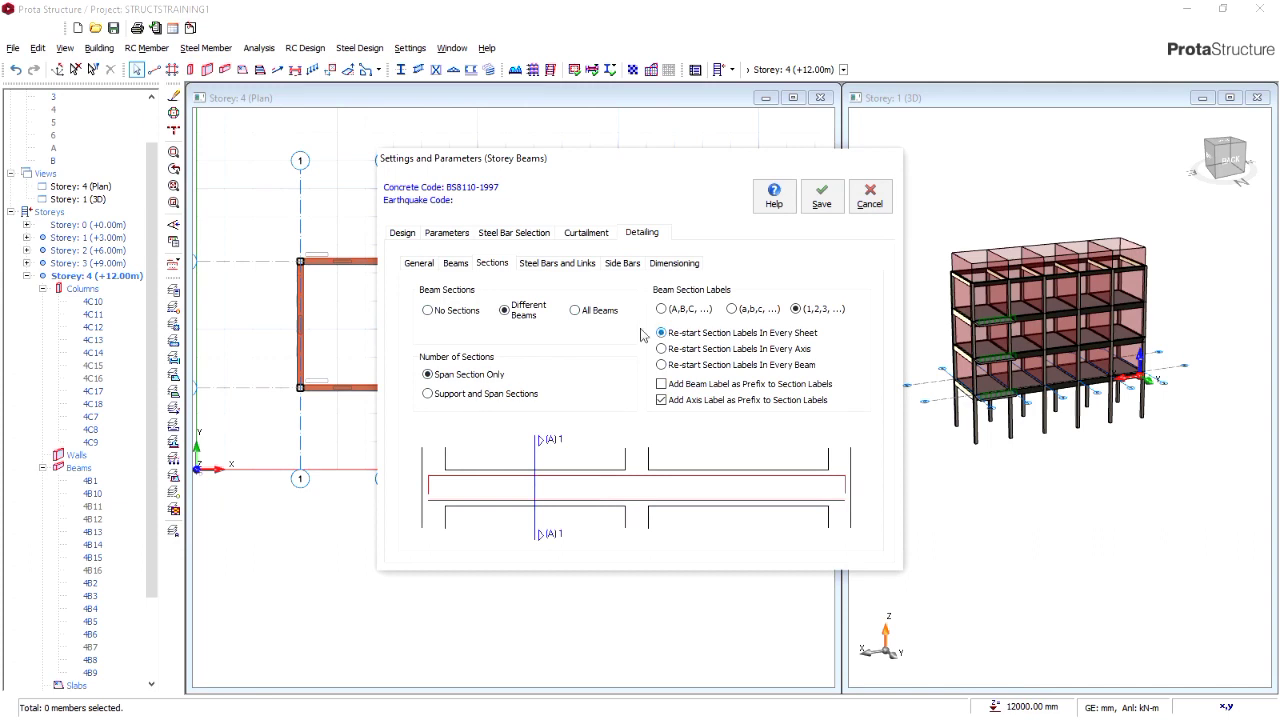
In the bar and link detailing, clear Use IStructE Style Annotation and enable Shift Outer Layer Bars to Enhance Display and Print Total Link Quantity
{"action": "left_click", "coordinate": [545, 264]}
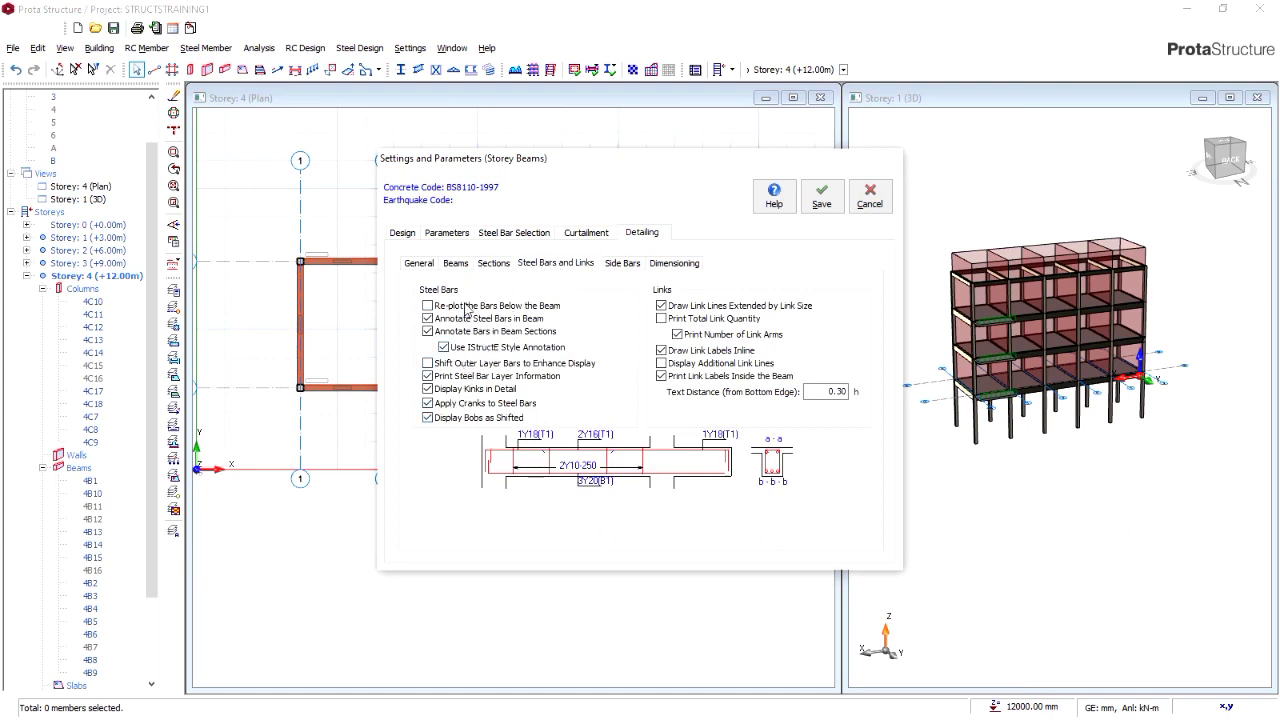
{"action": "left_click", "coordinate": [475, 350]}
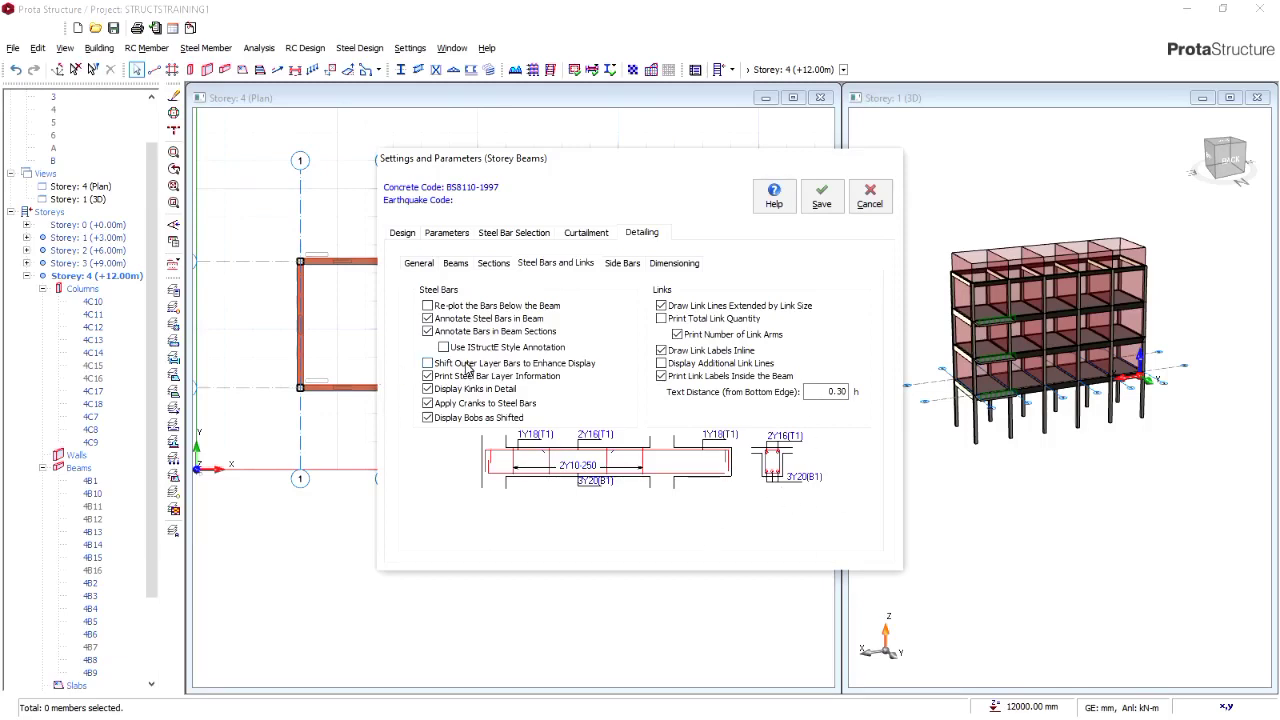
{"action": "left_click", "coordinate": [467, 364]}
{"action": "left_click", "coordinate": [673, 320]}
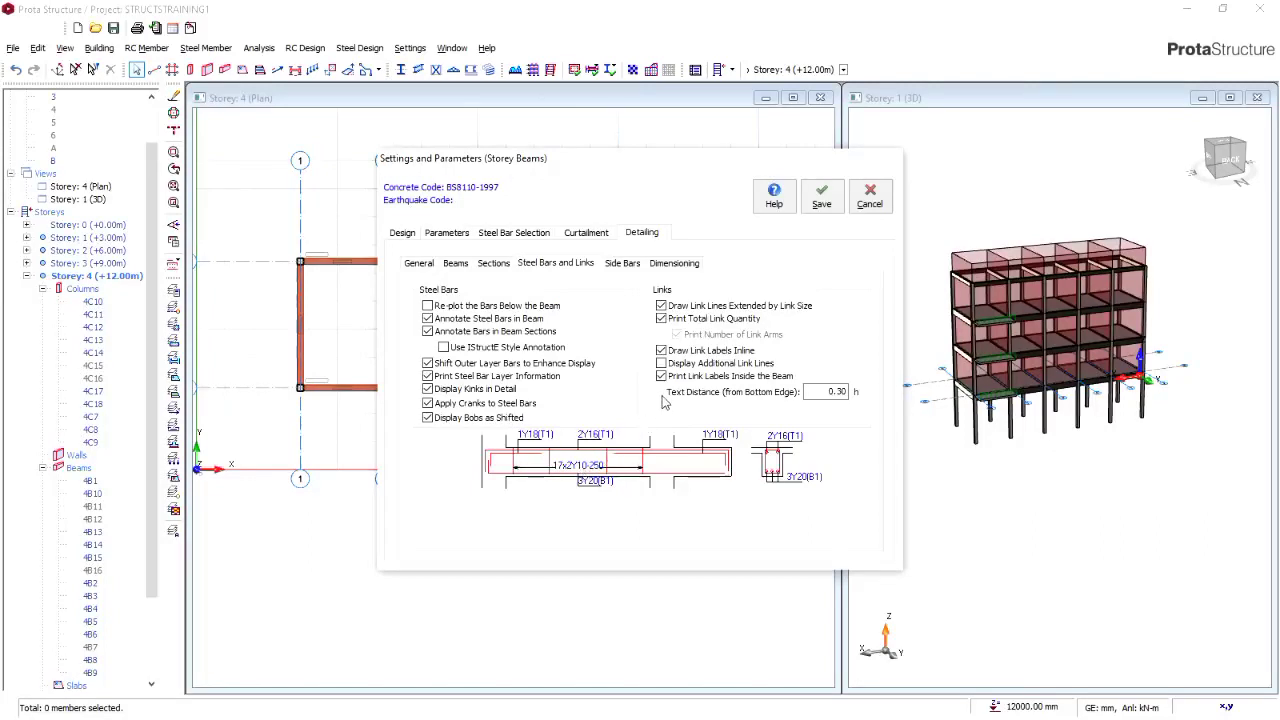
Check the side bar options, clear Dimension Slabs in Beam Sections and Dimension Lap Lengths (Top), and save the storey beam settings
{"action": "left_click", "coordinate": [623, 263]}
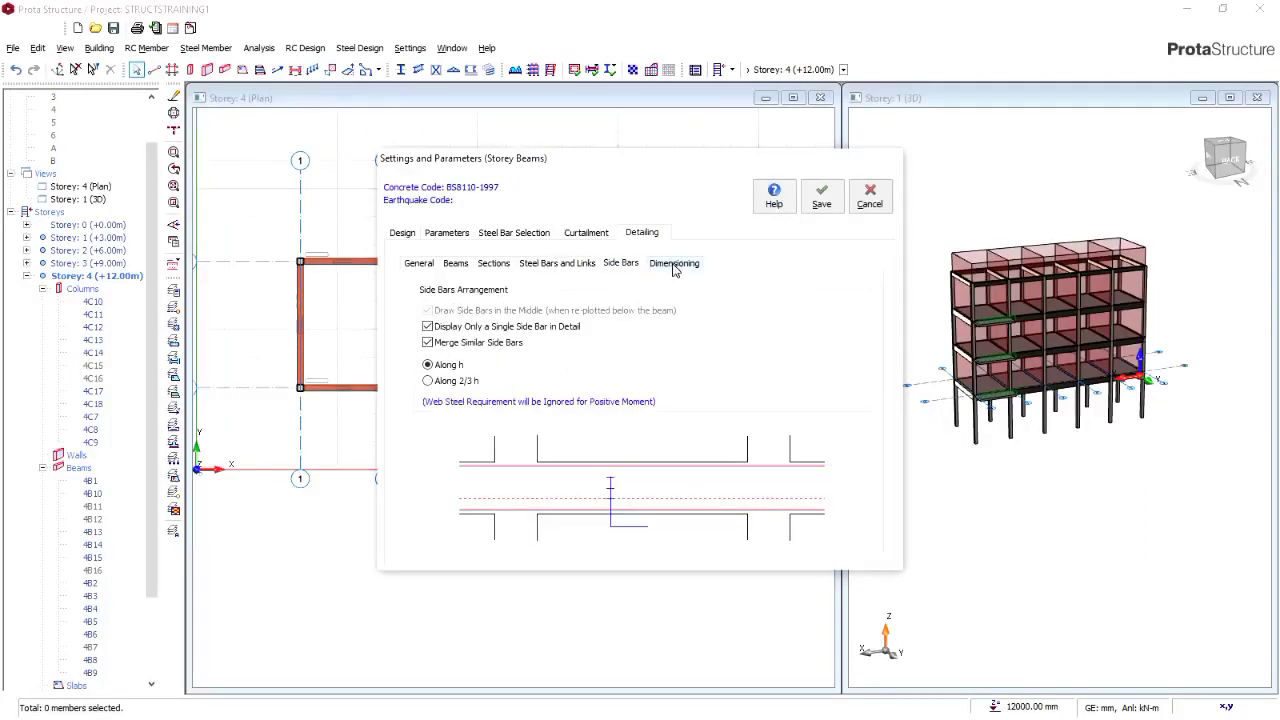
{"action": "left_click", "coordinate": [674, 265]}
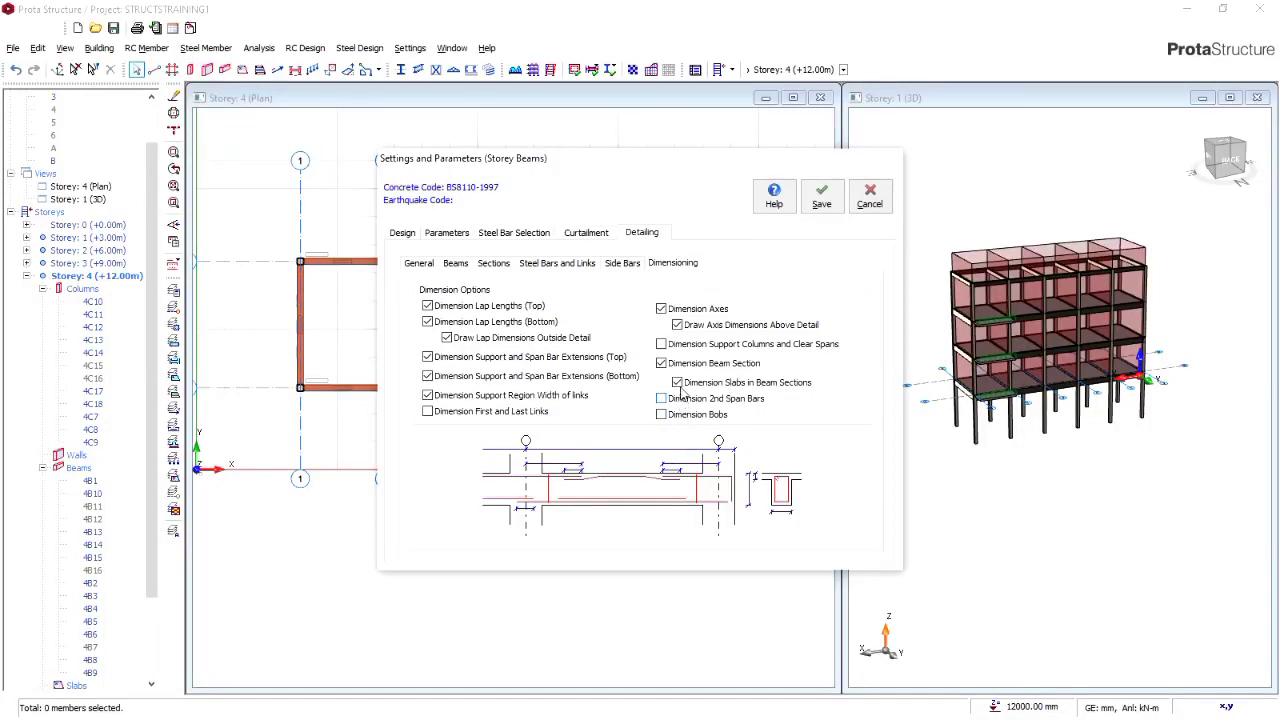
{"action": "left_click", "coordinate": [679, 383]}
{"action": "left_click", "coordinate": [462, 310]}
{"action": "left_click", "coordinate": [822, 200]}
{"action": "left_click", "coordinate": [687, 427]}
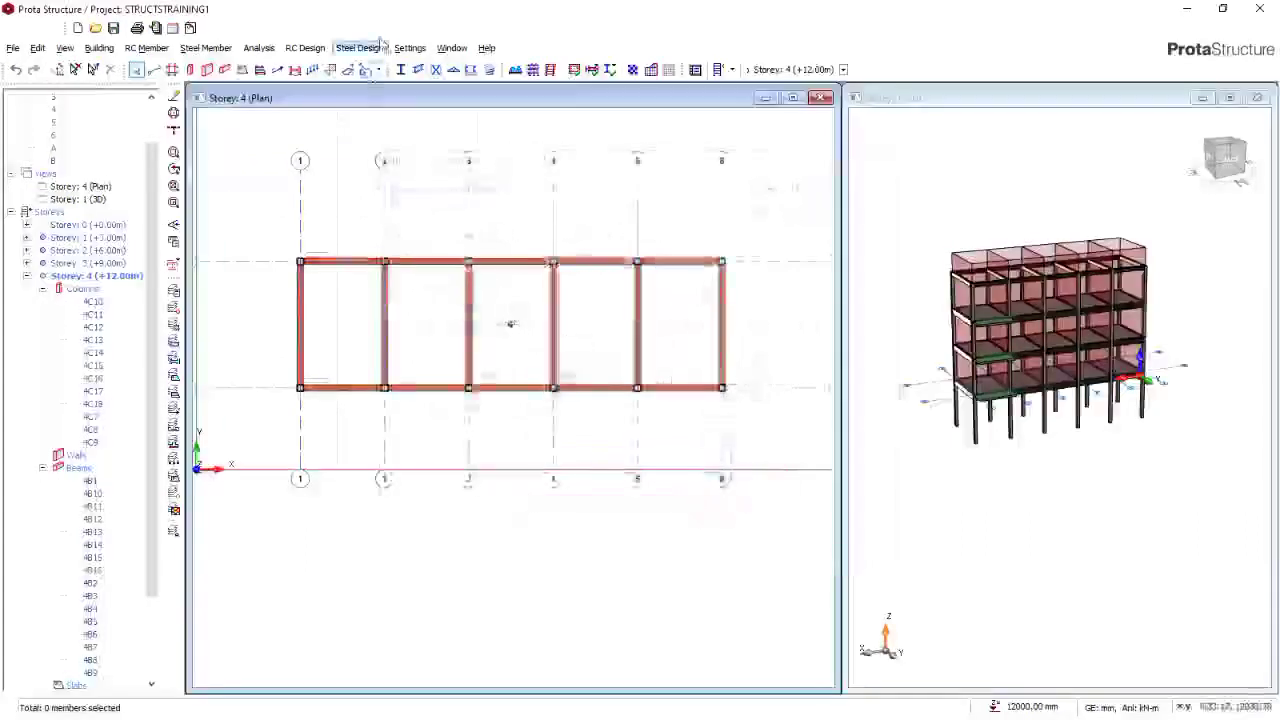
In the slab design settings, set the minimum steel bar spacing to 200 mm
{"action": "left_click", "coordinate": [410, 47]}
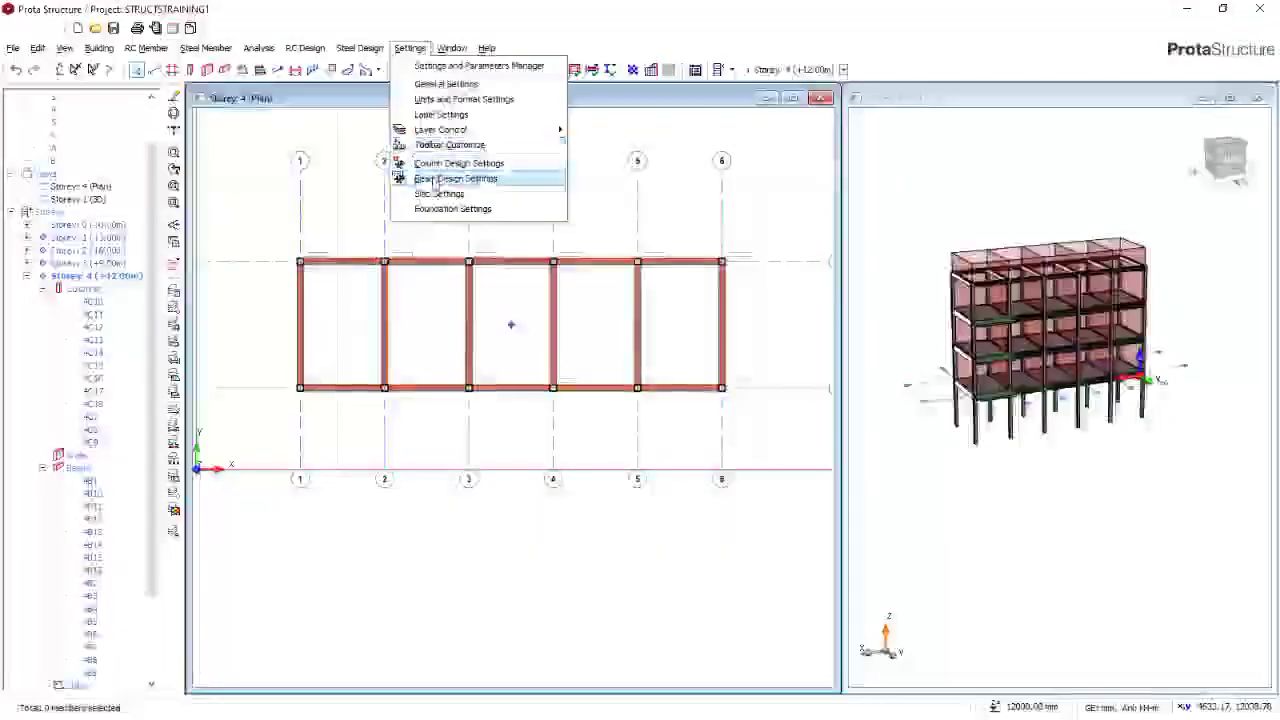
{"action": "left_click", "coordinate": [437, 194]}
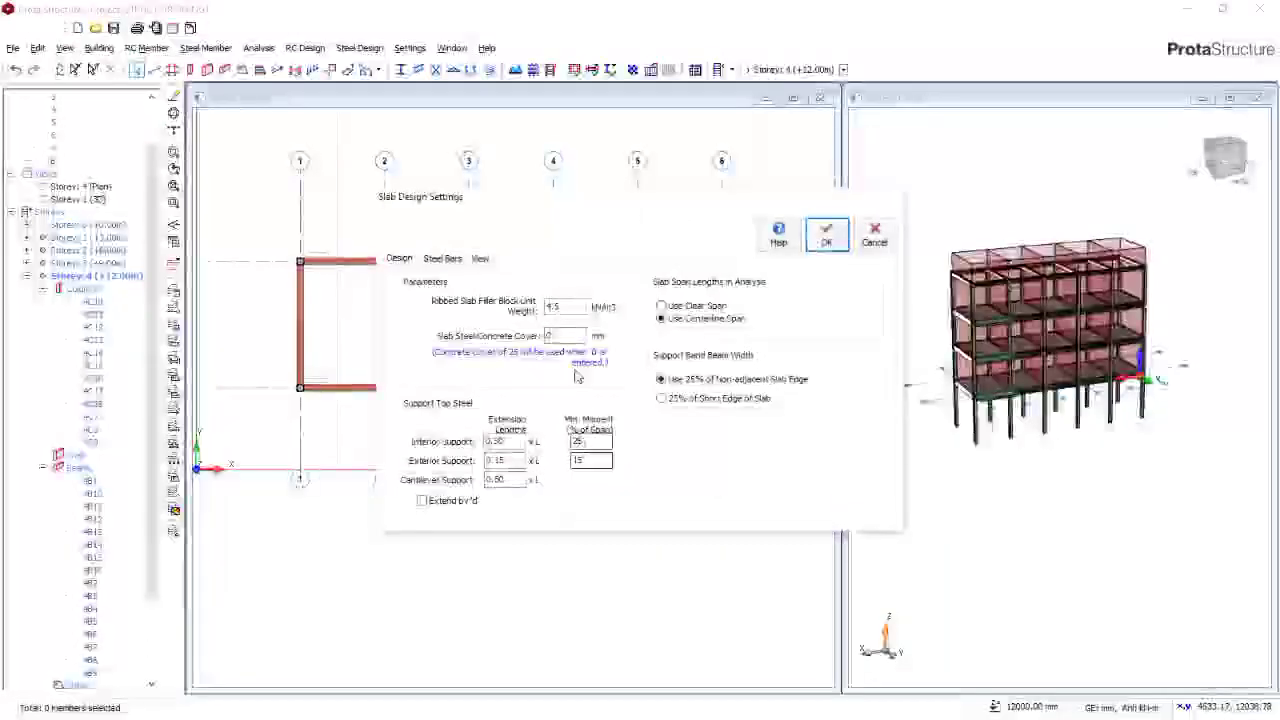
{"action": "left_click", "coordinate": [457, 262]}
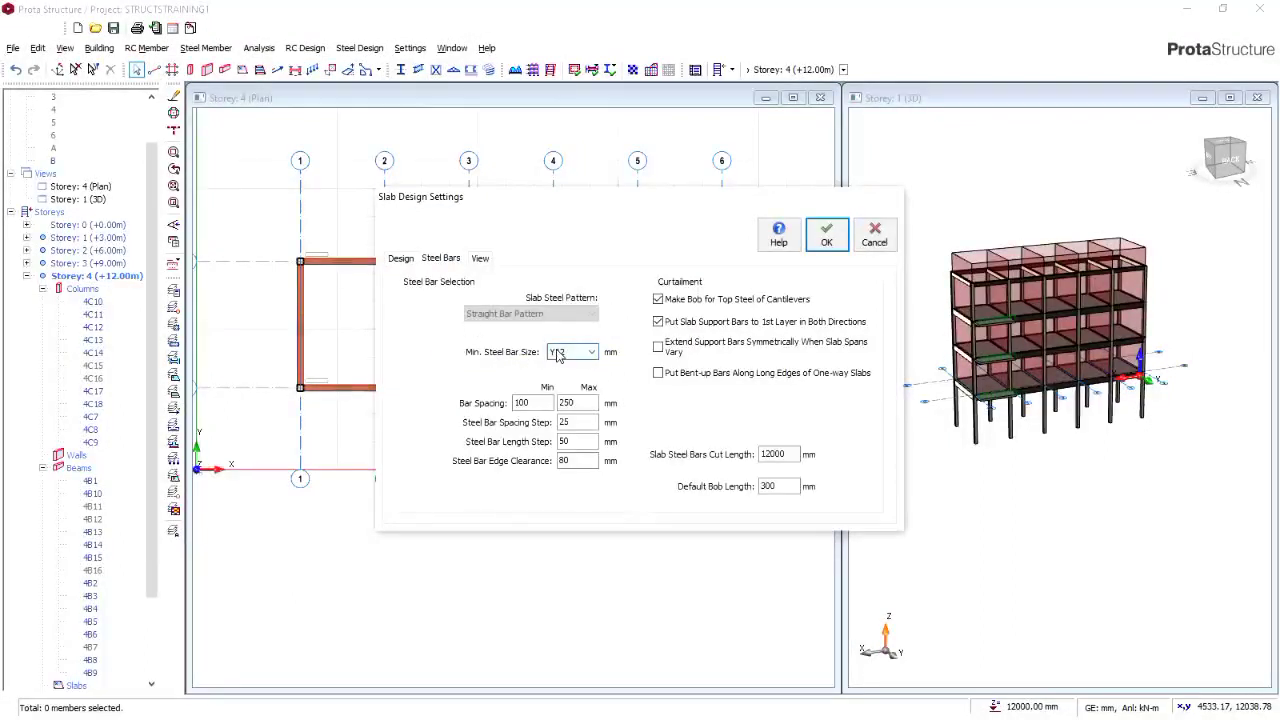
{"action": "key", "text": "Tab"}
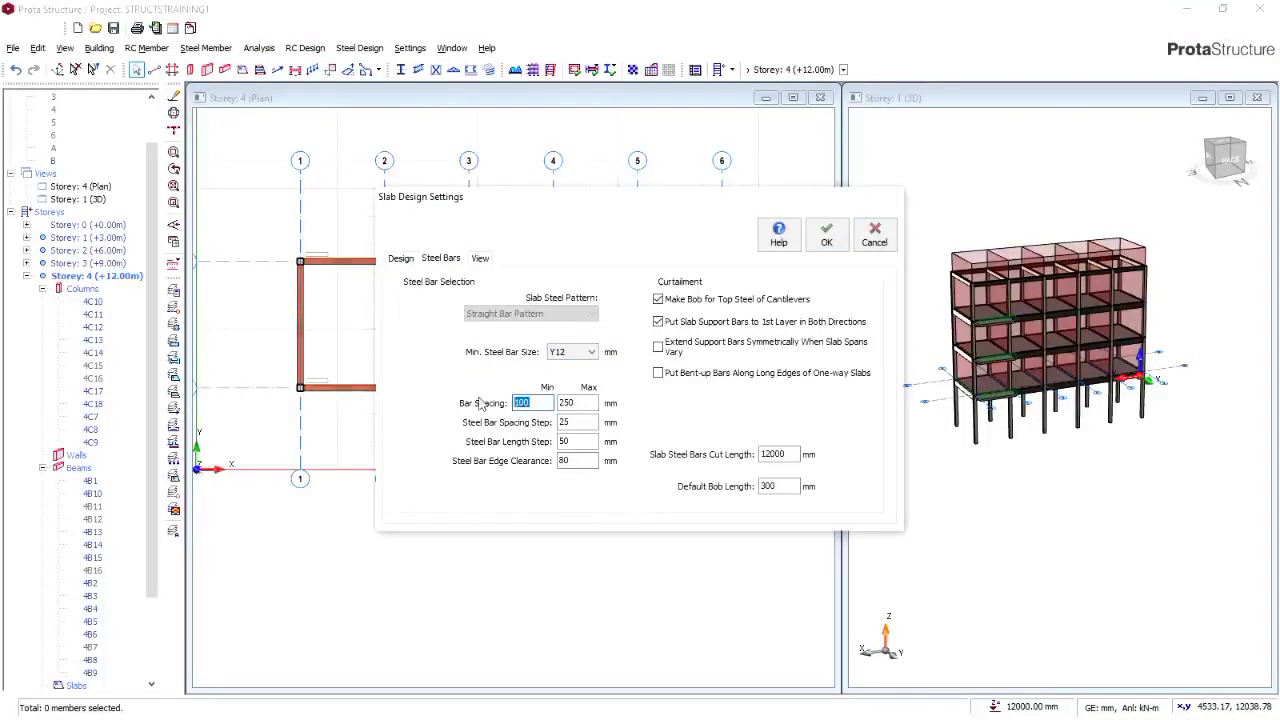
{"action": "type", "text": "200"}
{"action": "key", "text": "Tab"}
{"action": "type", "text": "2"}
{"action": "double_click", "coordinate": [520, 410]}
Enable Print Alternative Layer Information for slabs, accept the slab design settings and save the project
{"action": "left_click", "coordinate": [479, 258]}
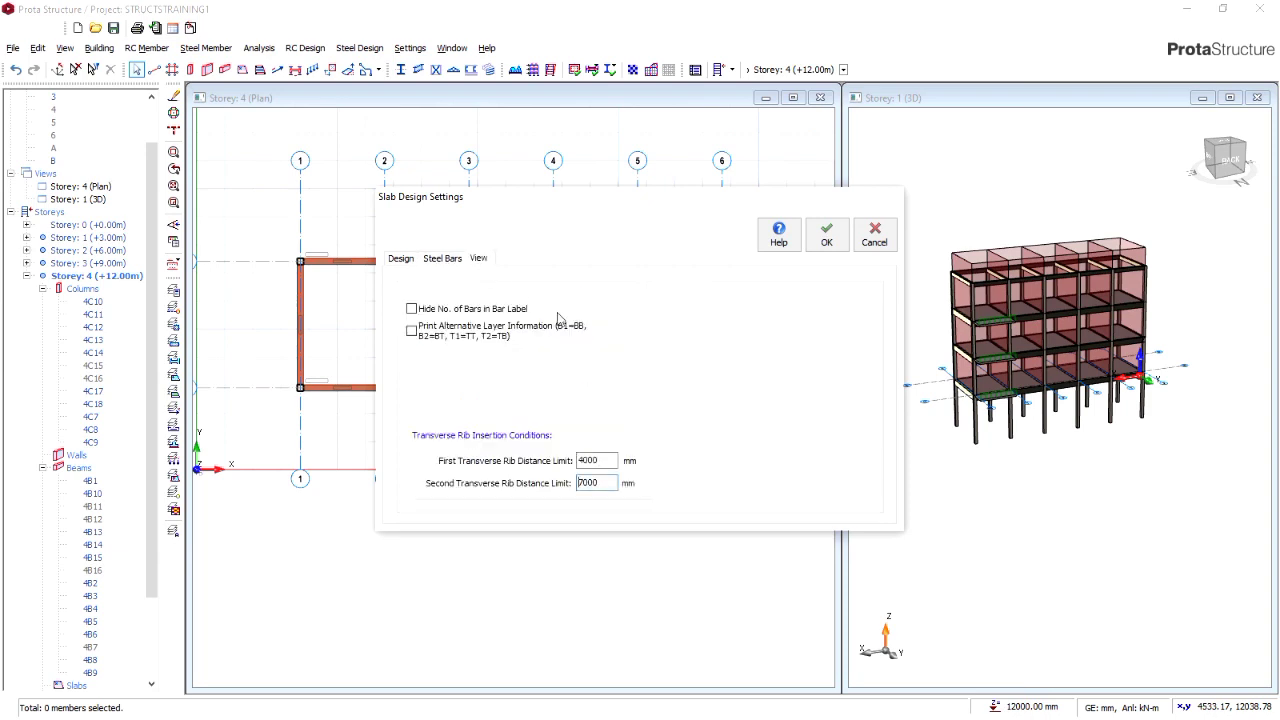
{"action": "left_click", "coordinate": [412, 331]}
{"action": "left_click", "coordinate": [826, 236]}
{"action": "scroll", "coordinate": [664, 380], "scroll_direction": "down", "scroll_amount": 3}
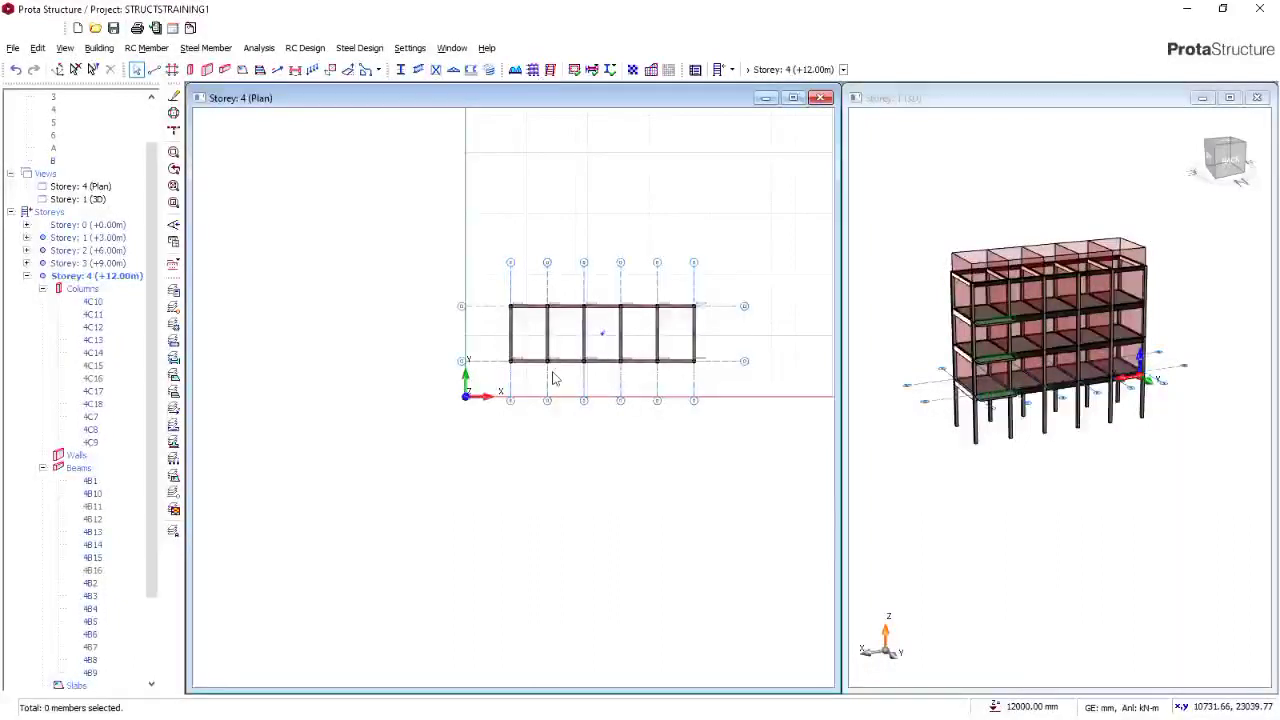
{"action": "key", "text": "ctrl+s"}
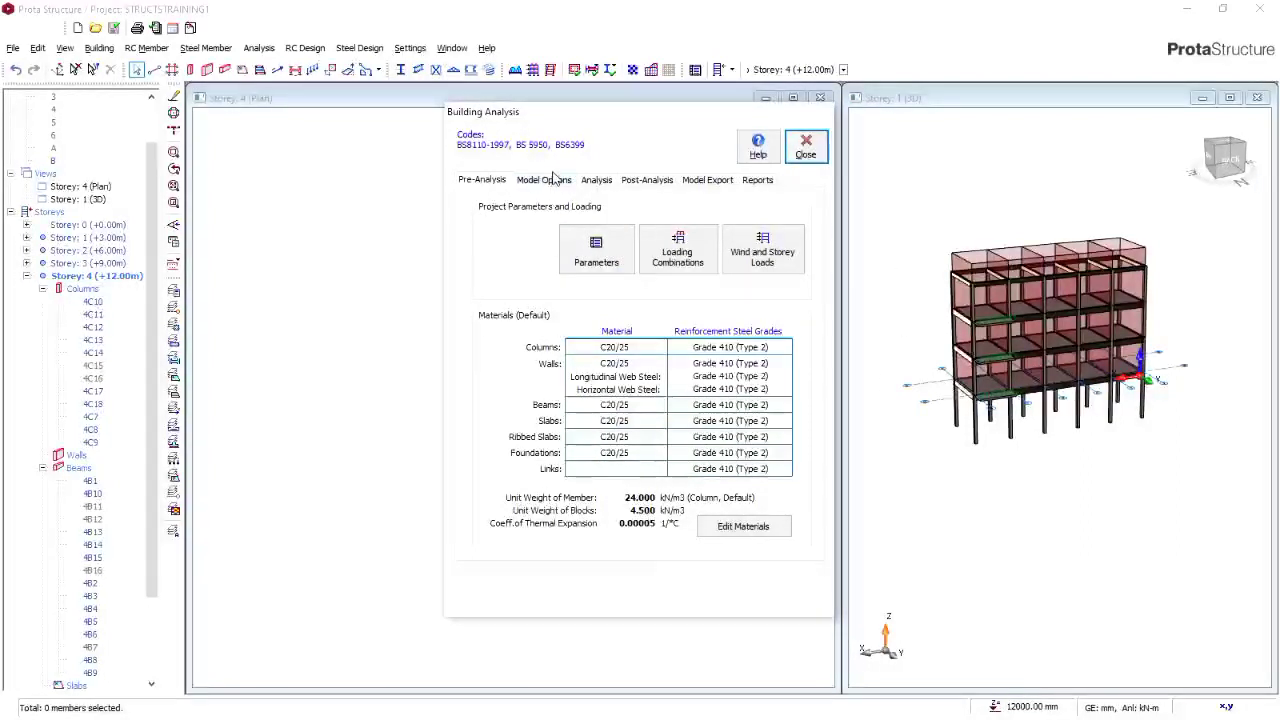
Run the static building analysis and close its progress report
{"action": "left_click", "coordinate": [598, 182]}
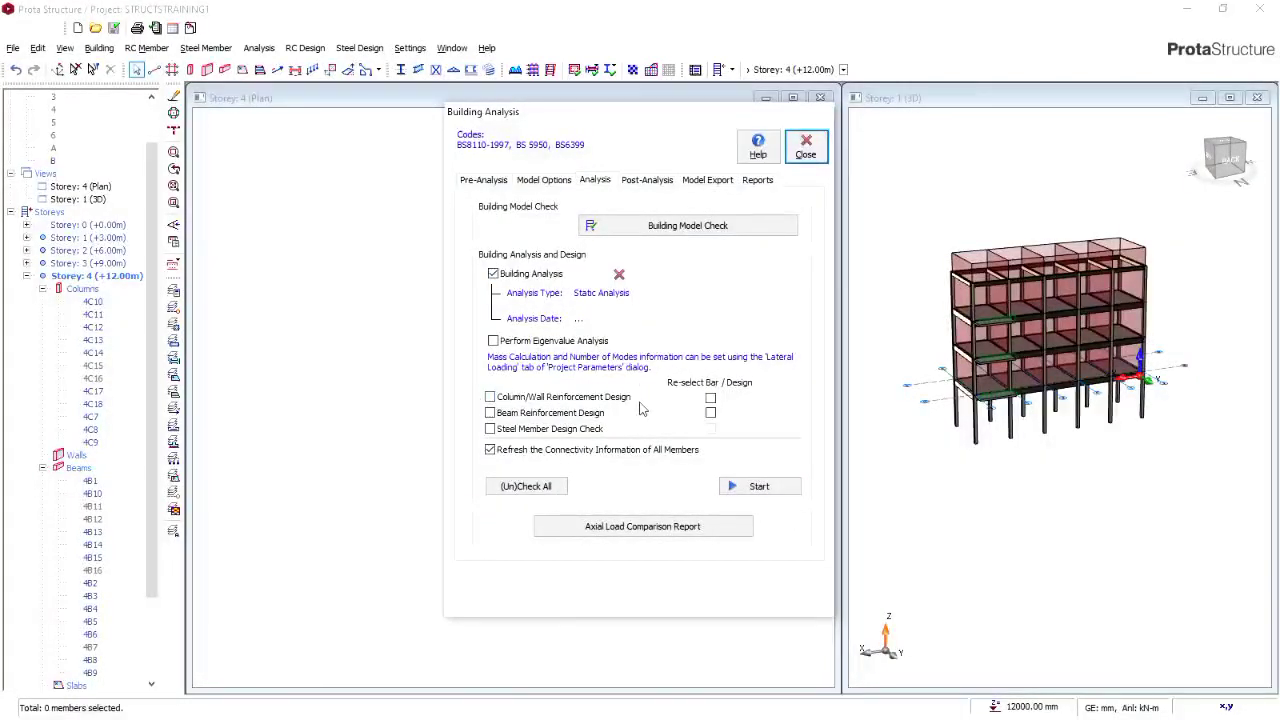
{"action": "left_click", "coordinate": [770, 487]}
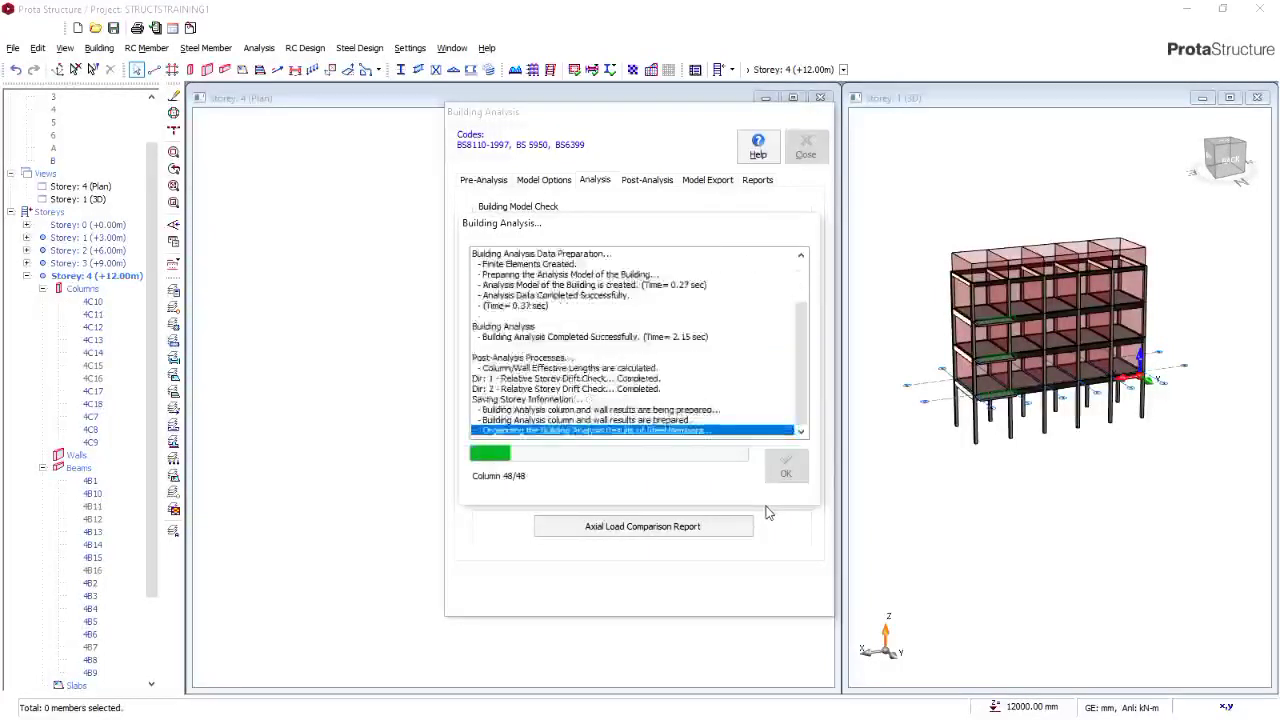
{"action": "left_click", "coordinate": [785, 468]}
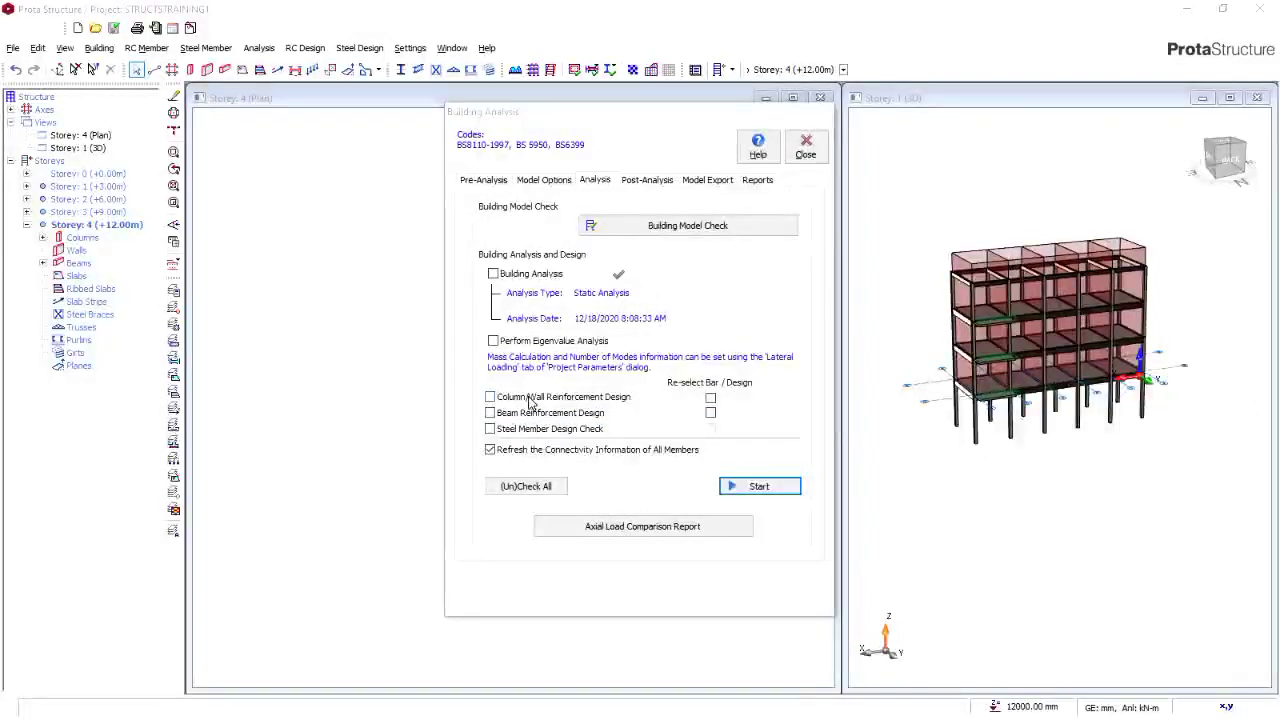
Run the column/wall and beam reinforcement design with bar re-selection enabled for both, and close the progress report
{"action": "left_click", "coordinate": [530, 398]}
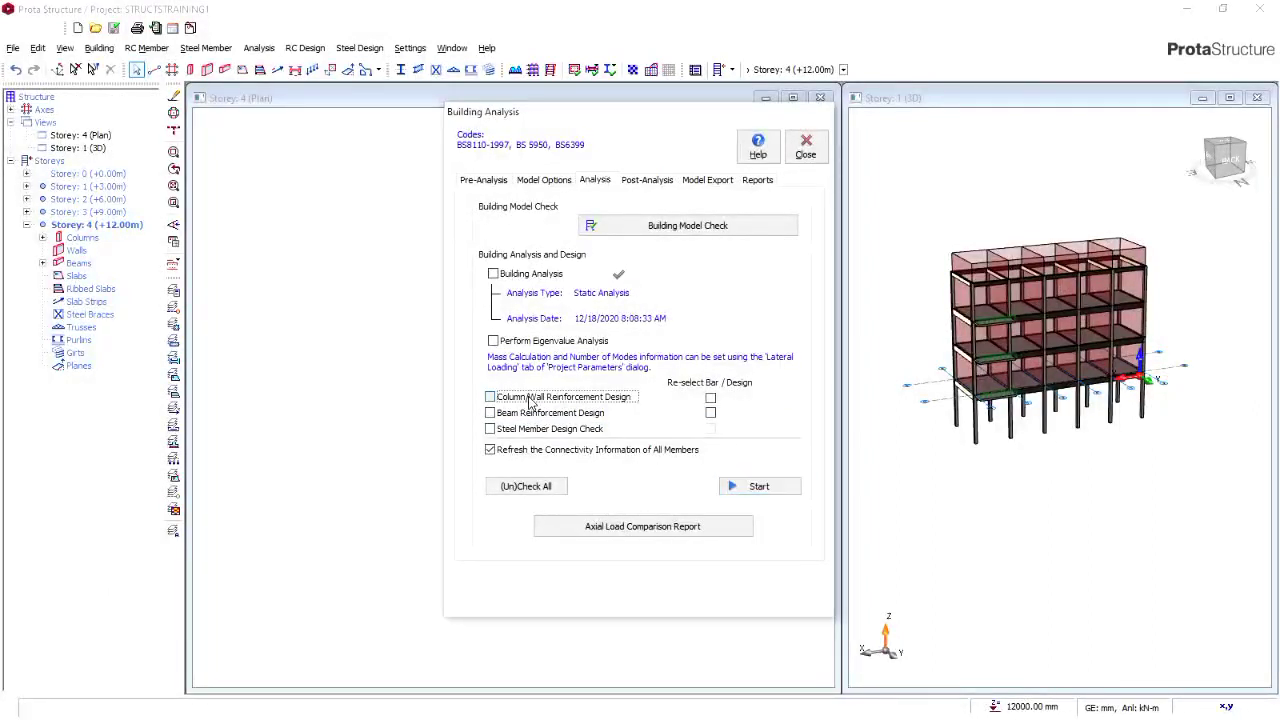
{"action": "left_click", "coordinate": [531, 413]}
{"action": "left_click", "coordinate": [711, 413]}
{"action": "left_click", "coordinate": [735, 486]}
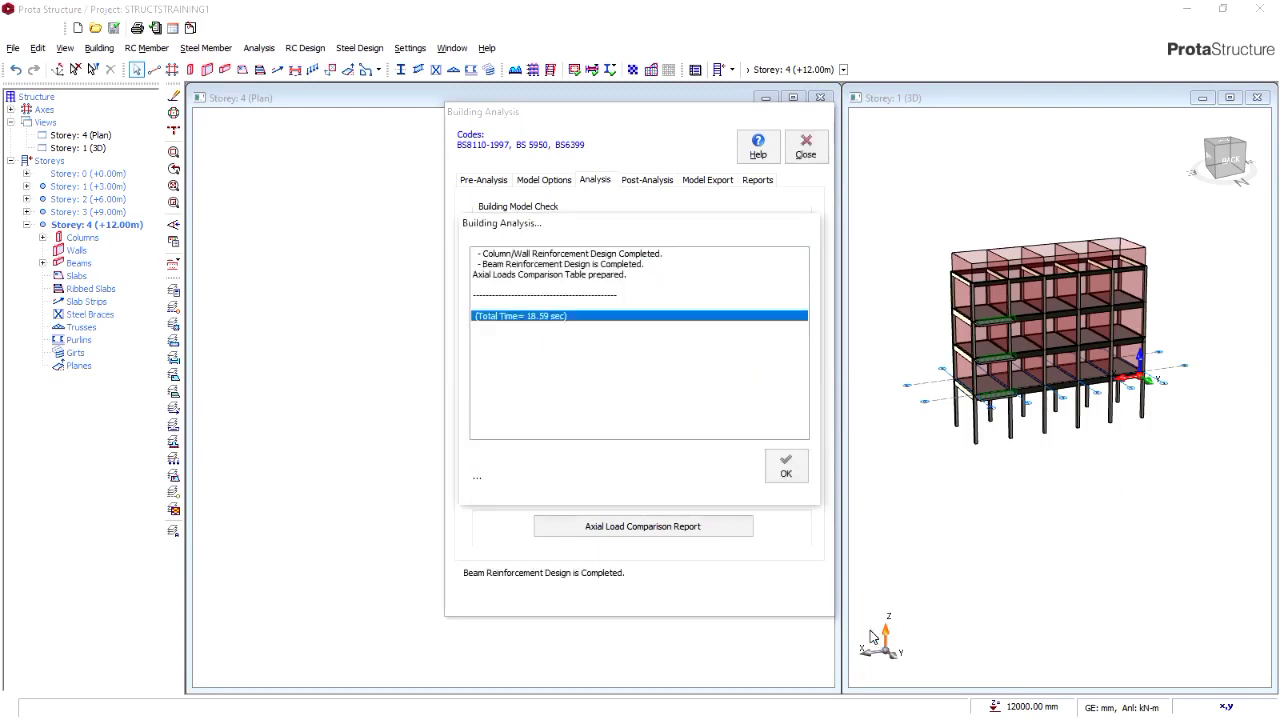
{"action": "left_click", "coordinate": [786, 469]}
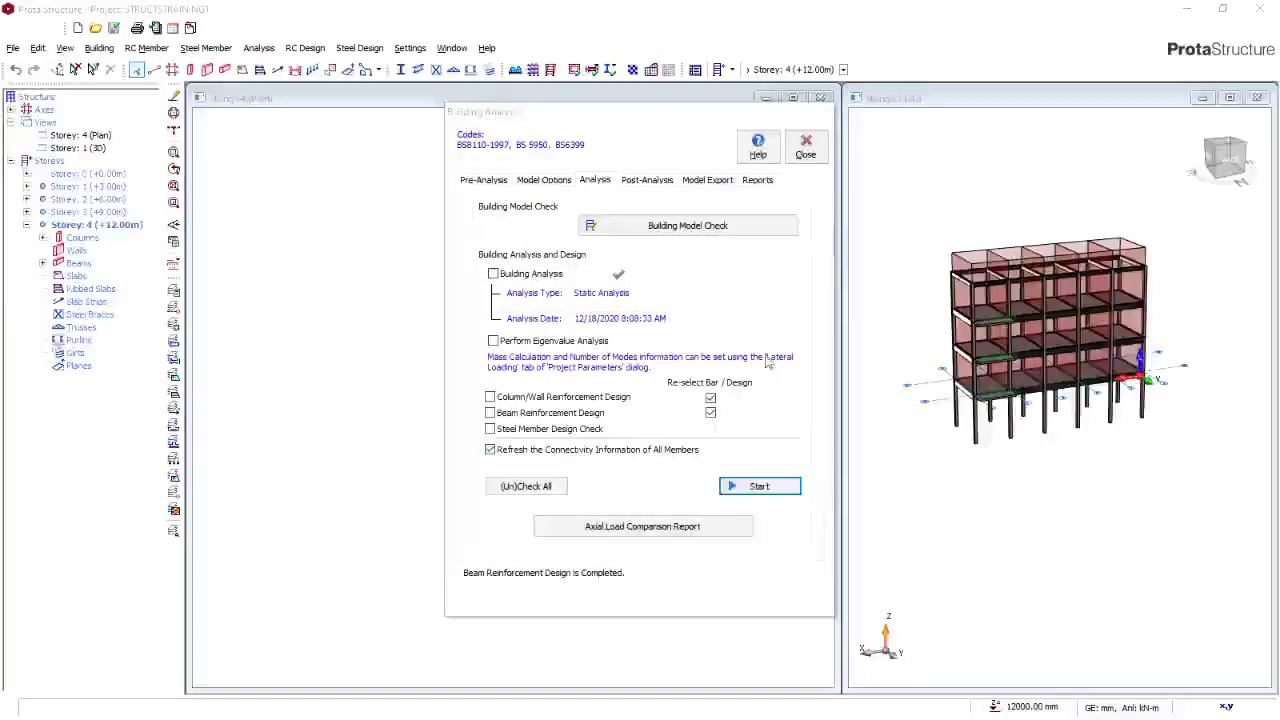
Open the beam reinforcement design and look over the axis 1 reinforcement data before returning to the beam axis list
{"action": "left_click", "coordinate": [645, 180]}
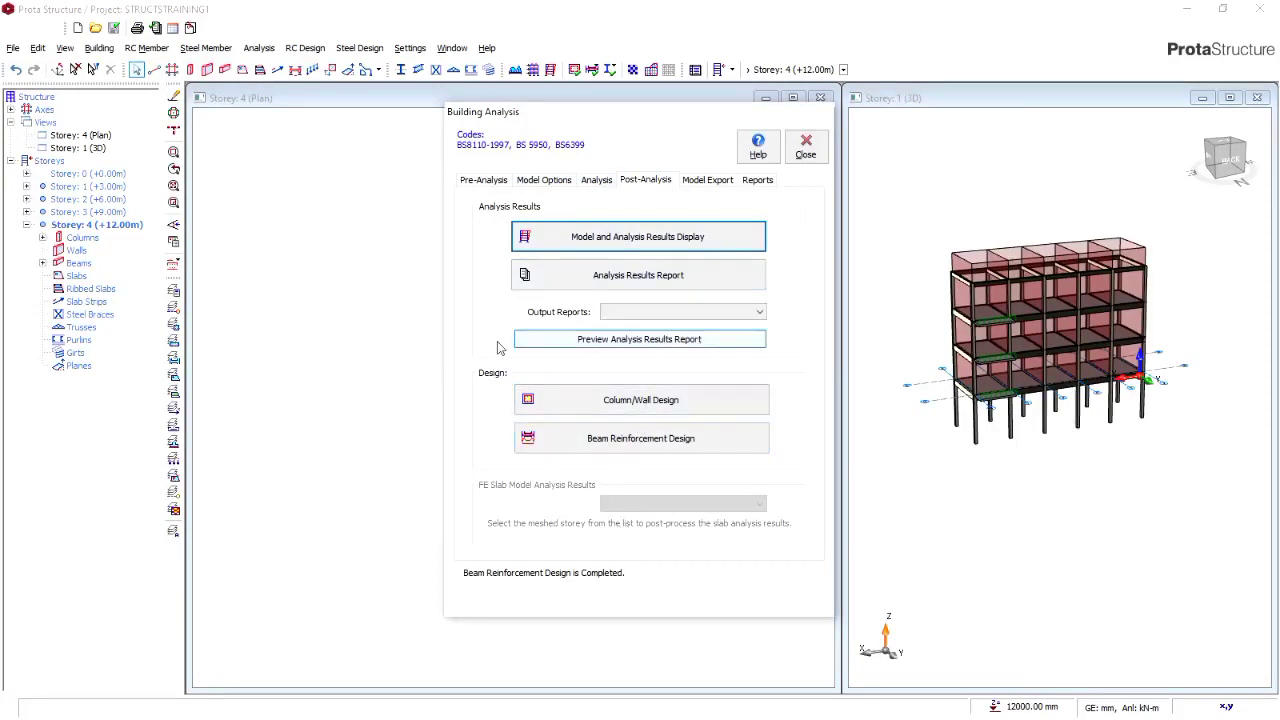
{"action": "left_click", "coordinate": [677, 448]}
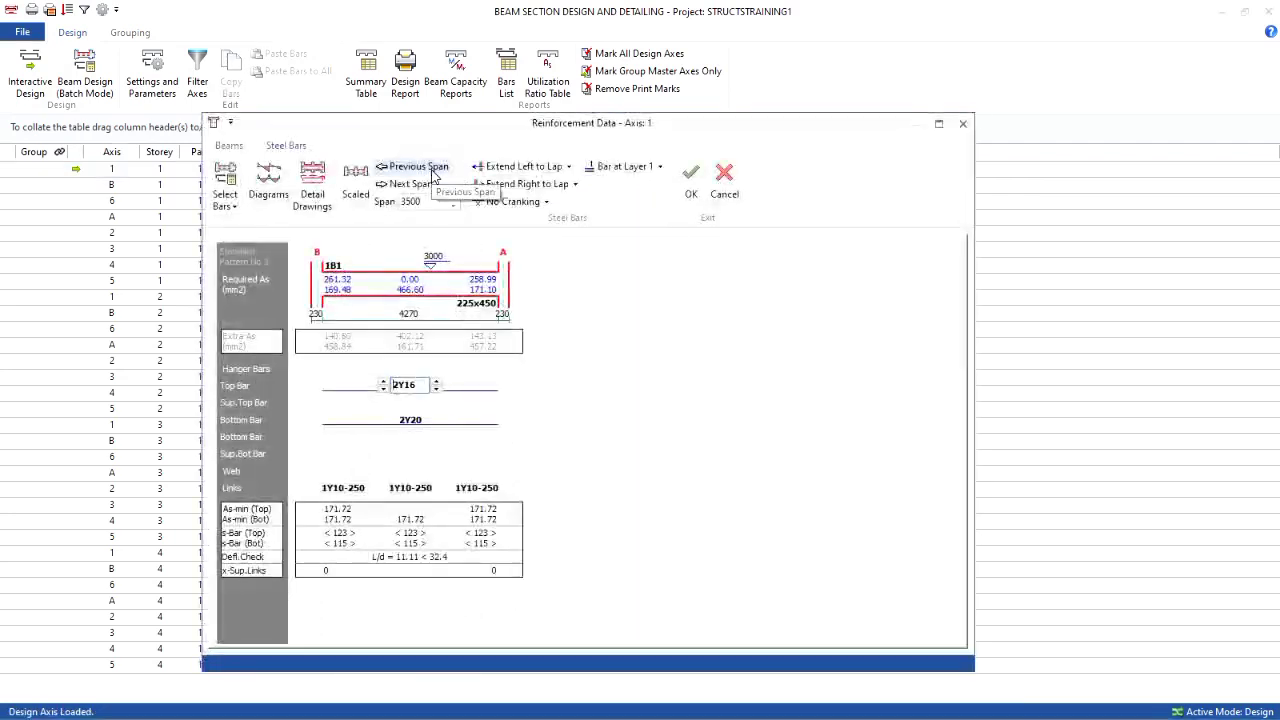
{"action": "left_click", "coordinate": [962, 123]}
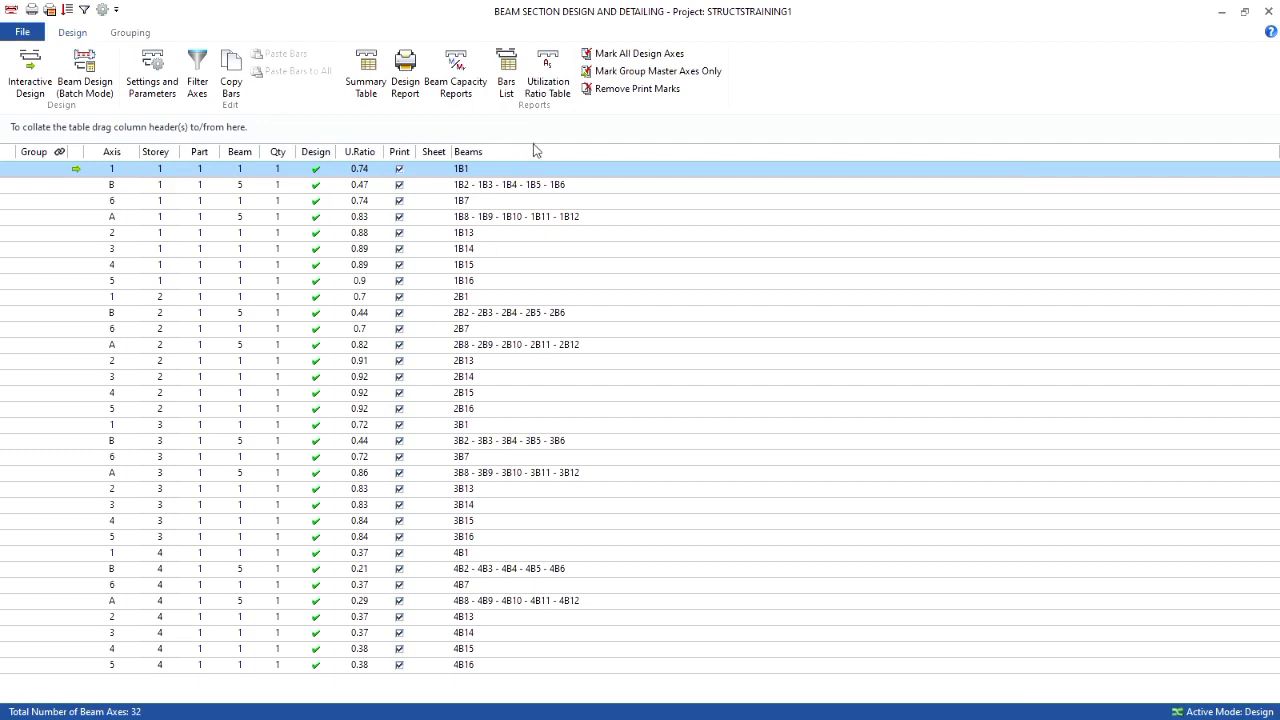
Change the bottom bars of beam 1B1 on axis 1 to 3Y16 and save the reinforcement data
{"action": "double_click", "coordinate": [531, 174]}
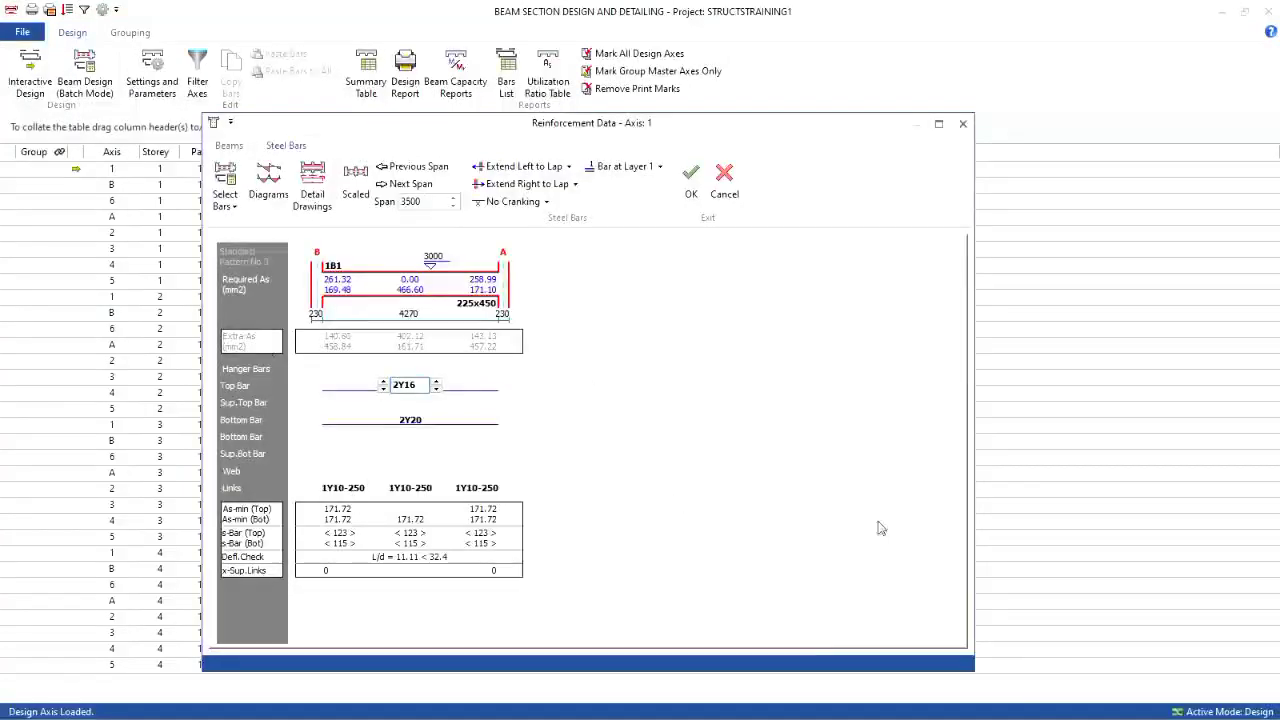
{"action": "left_click", "coordinate": [410, 421]}
{"action": "left_click", "coordinate": [436, 424]}
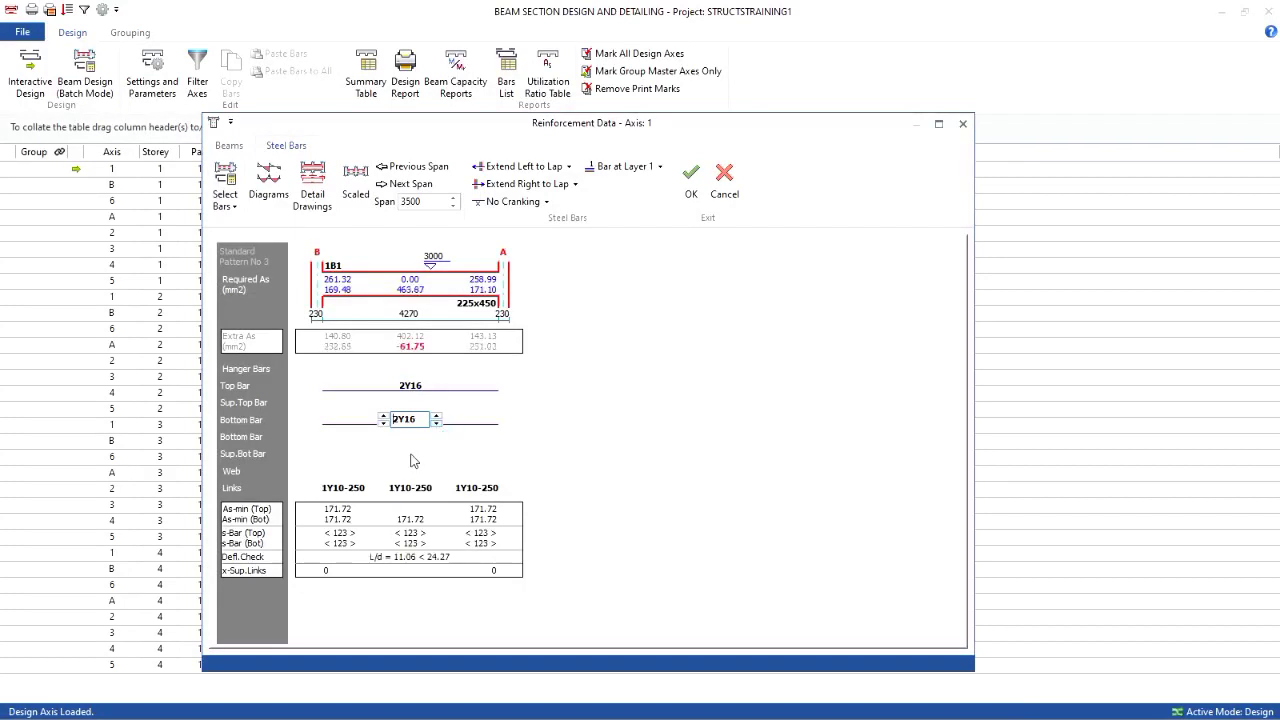
{"action": "left_click", "coordinate": [383, 417]}
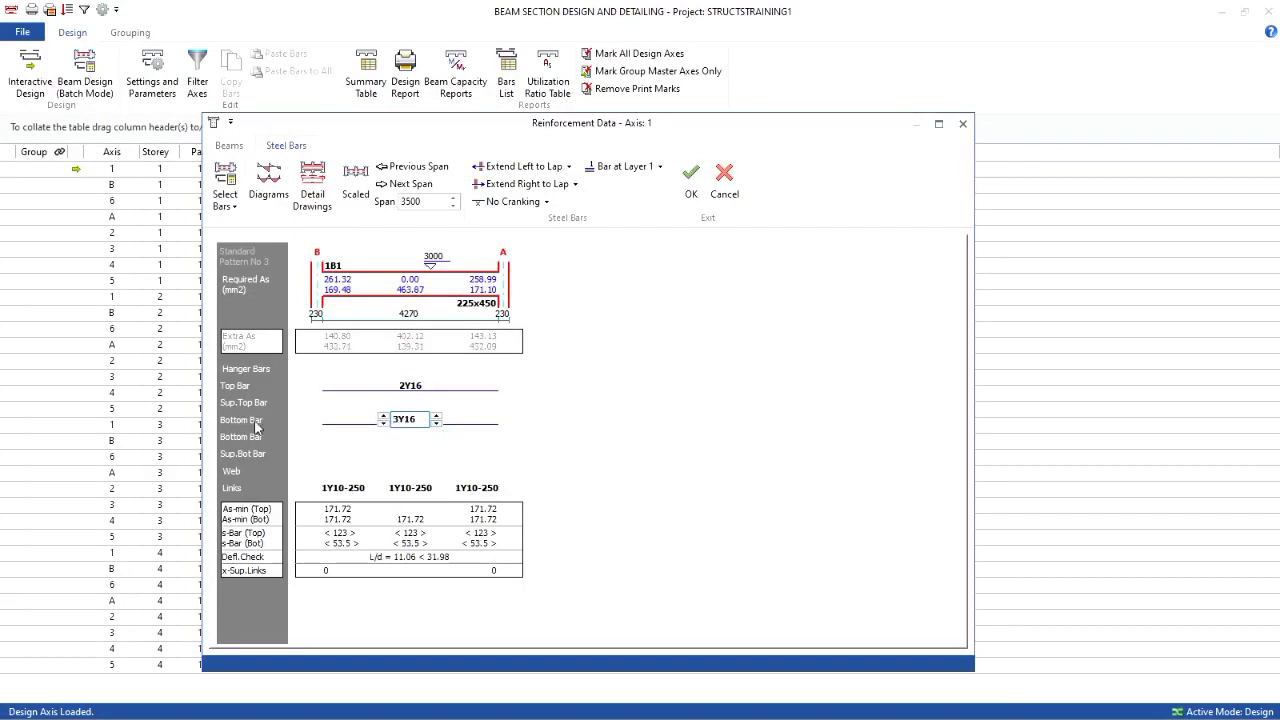
{"action": "left_click", "coordinate": [406, 388]}
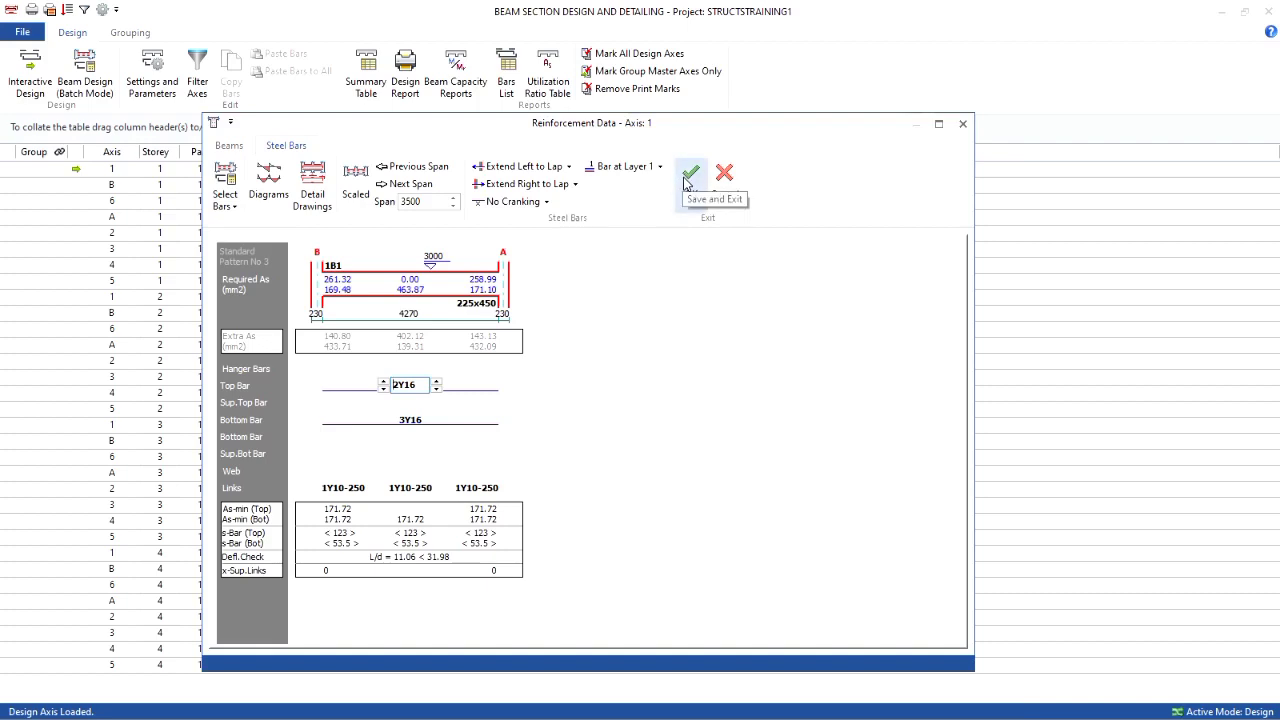
{"action": "left_click", "coordinate": [690, 176]}
Open the storey 1 axis B reinforcement data, review its spans and re-select the steel bars for beams 1B2 to 1B6
{"action": "left_click", "coordinate": [355, 188]}
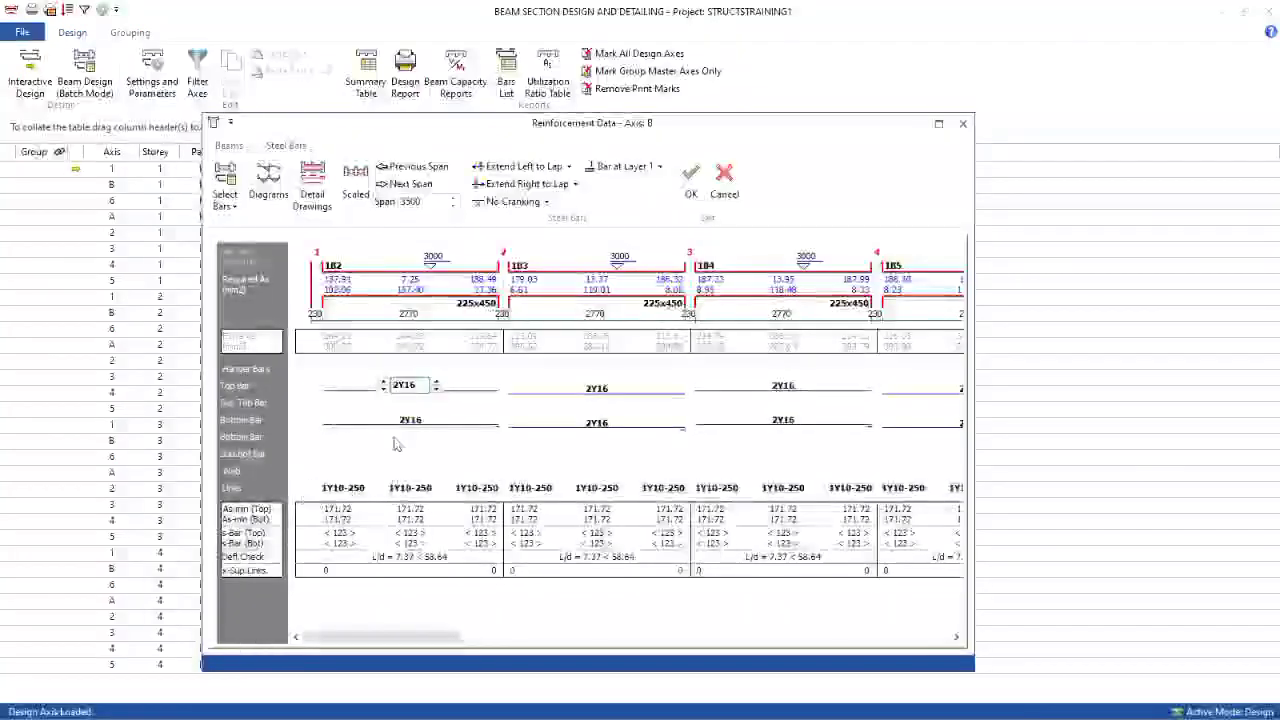
{"action": "left_click_drag", "start_coordinate": [370, 637], "coordinate": [890, 618]}
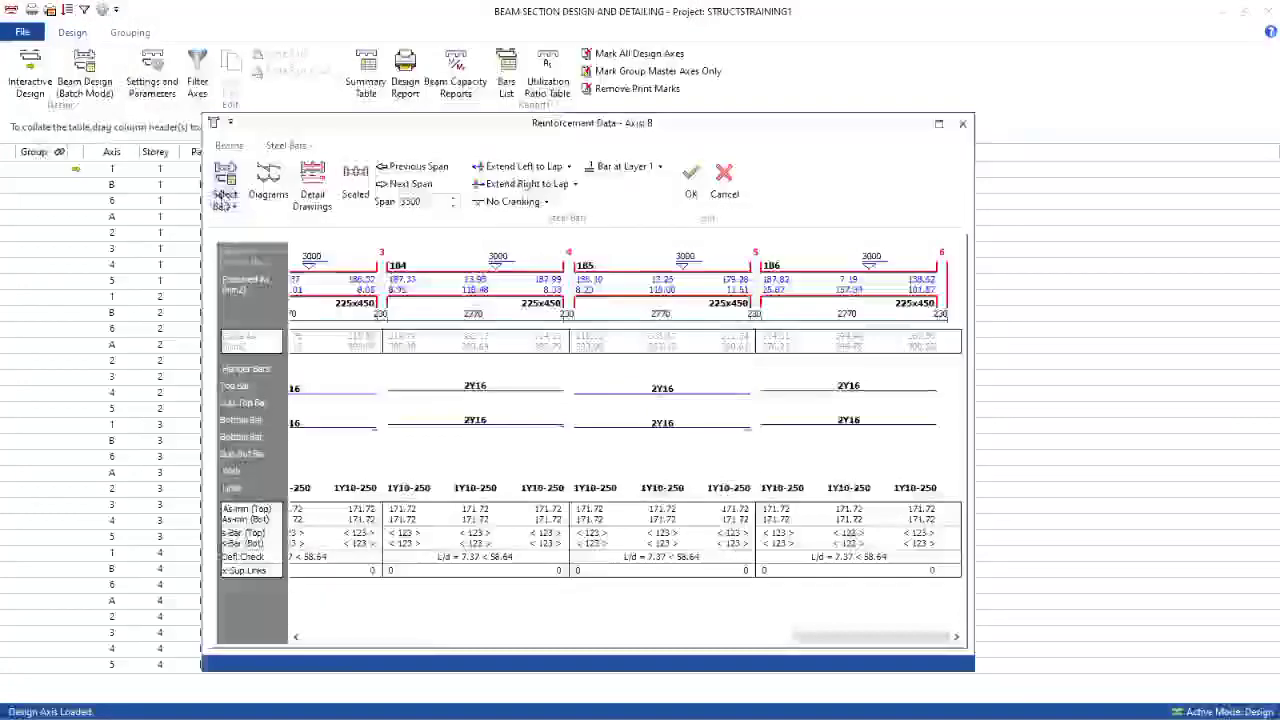
{"action": "left_click", "coordinate": [225, 195]}
{"action": "left_click", "coordinate": [252, 258]}
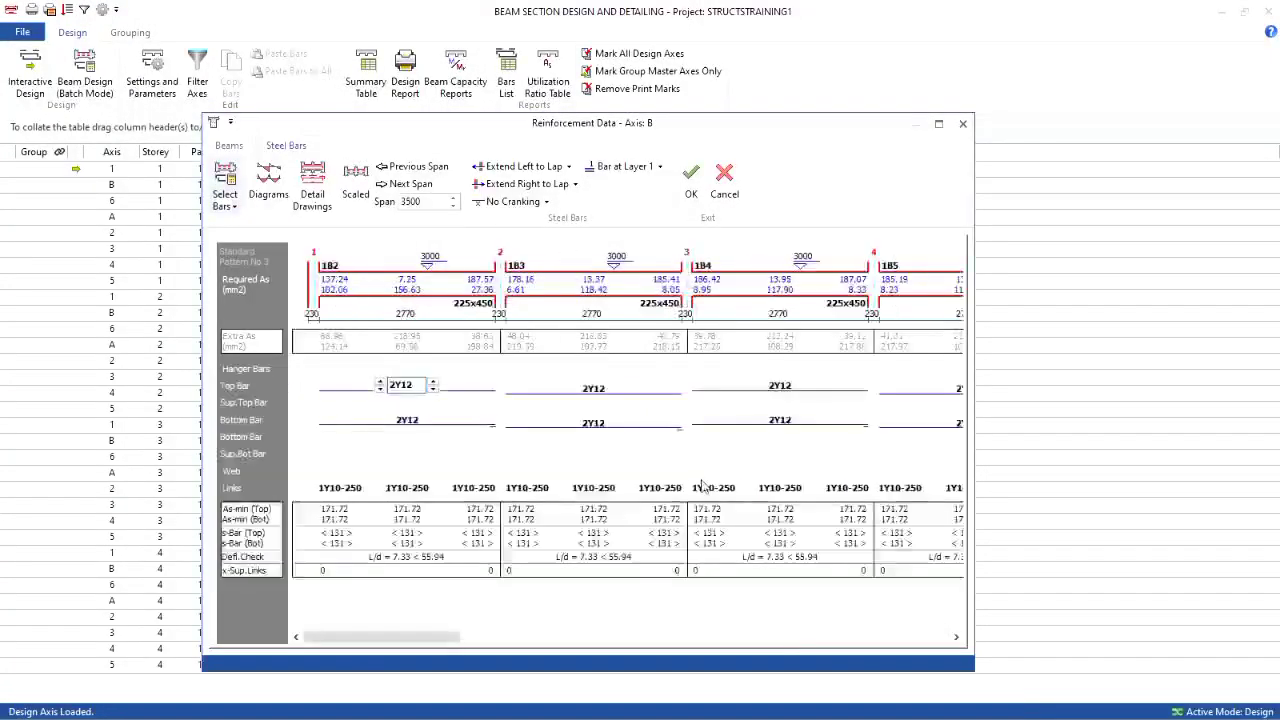
Check the bottom bars across the storey 1 axis B spans and save the axis's reinforcement data
{"action": "left_click", "coordinate": [411, 426]}
{"action": "left_click_drag", "start_coordinate": [421, 640], "coordinate": [395, 636]}
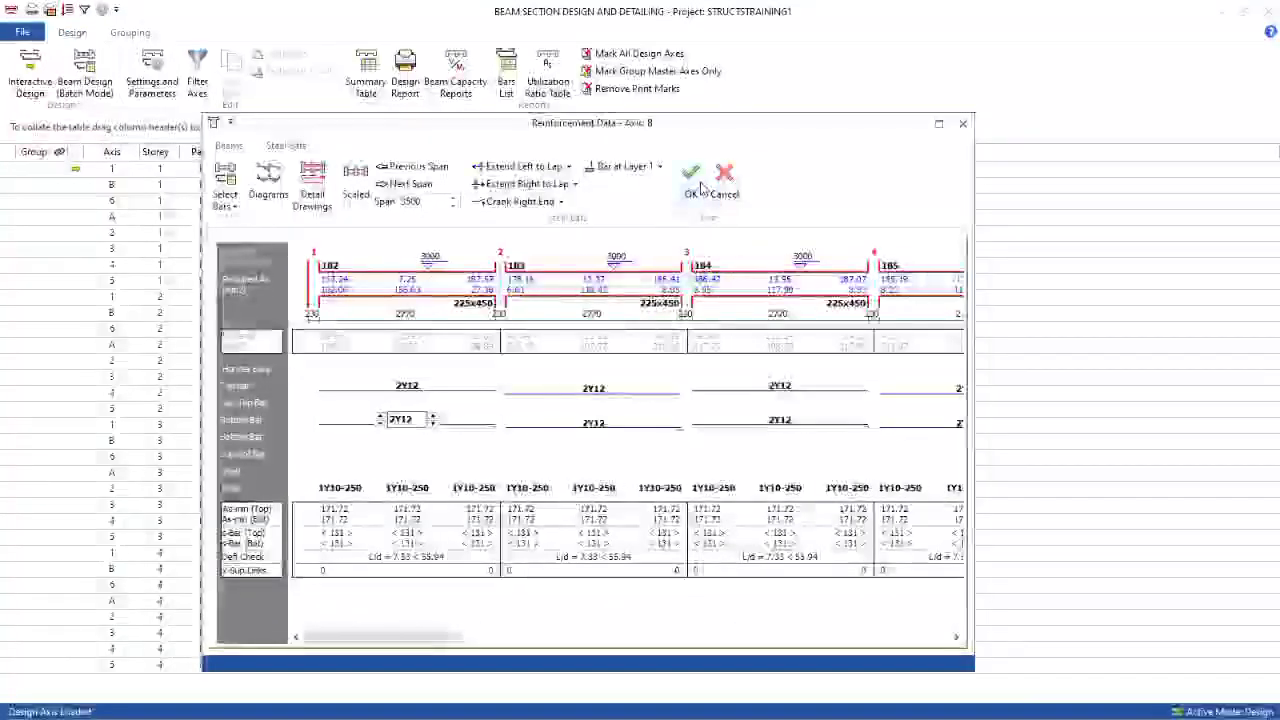
{"action": "left_click", "coordinate": [692, 184]}
Open the storey 1 axis 6 reinforcement data, change the bottom bars of beam 1B7 to Y16 bars and save
{"action": "left_click", "coordinate": [294, 201]}
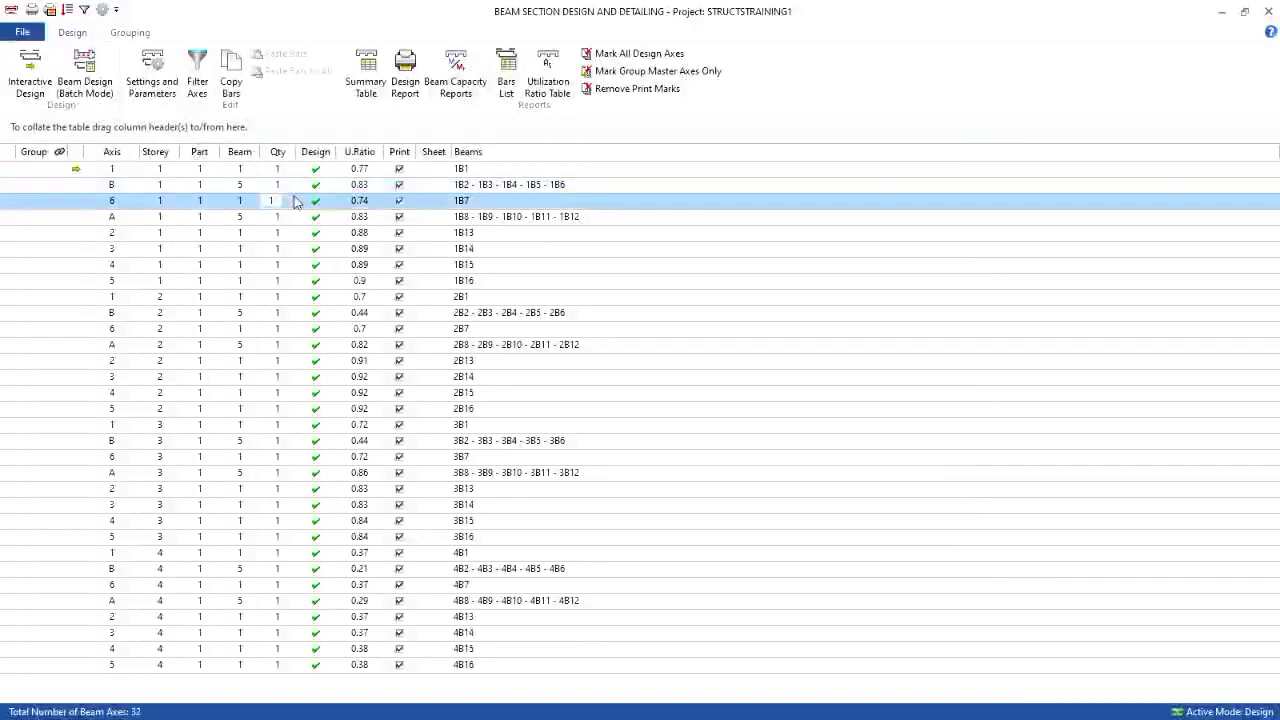
{"action": "left_click", "coordinate": [289, 197]}
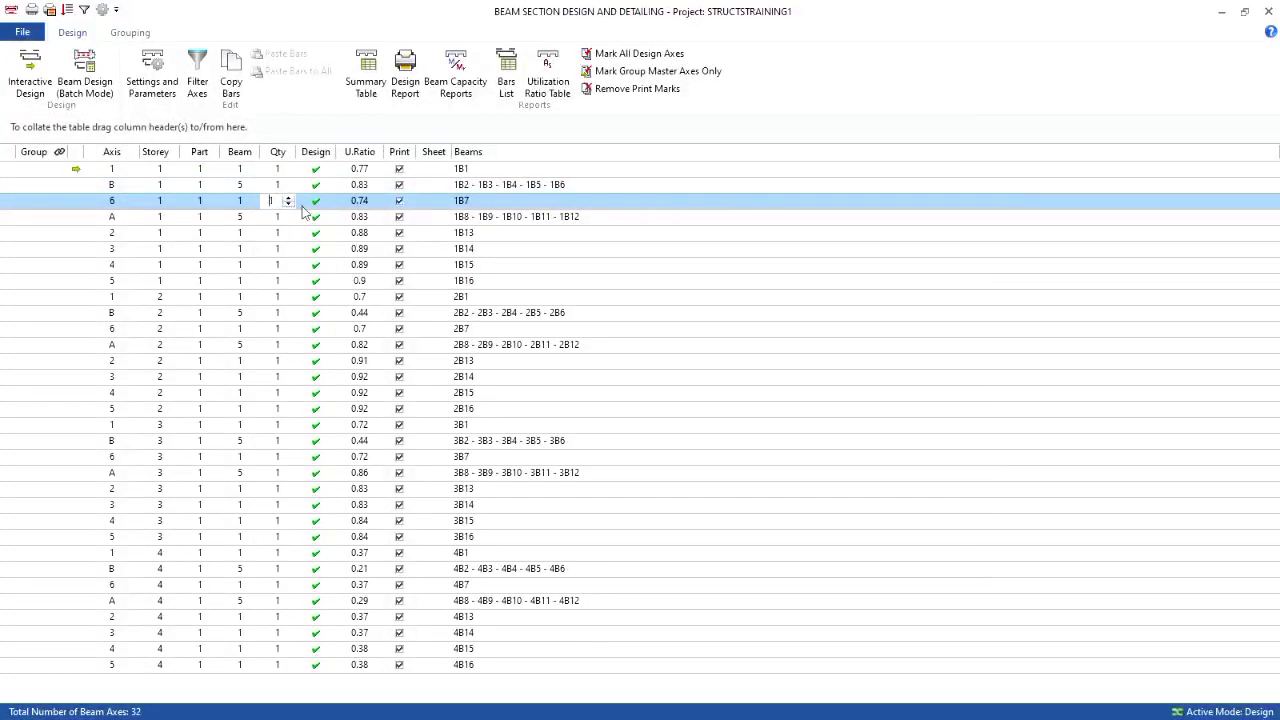
{"action": "double_click", "coordinate": [328, 205]}
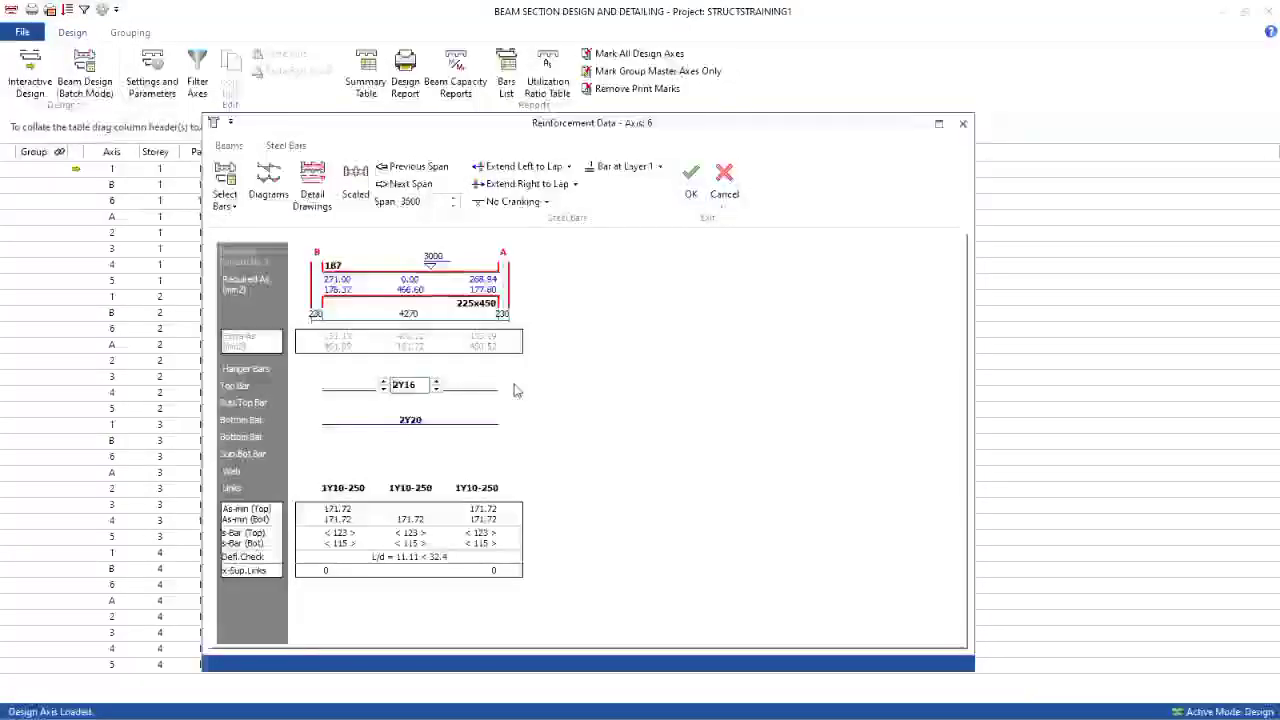
{"action": "left_click", "coordinate": [412, 421]}
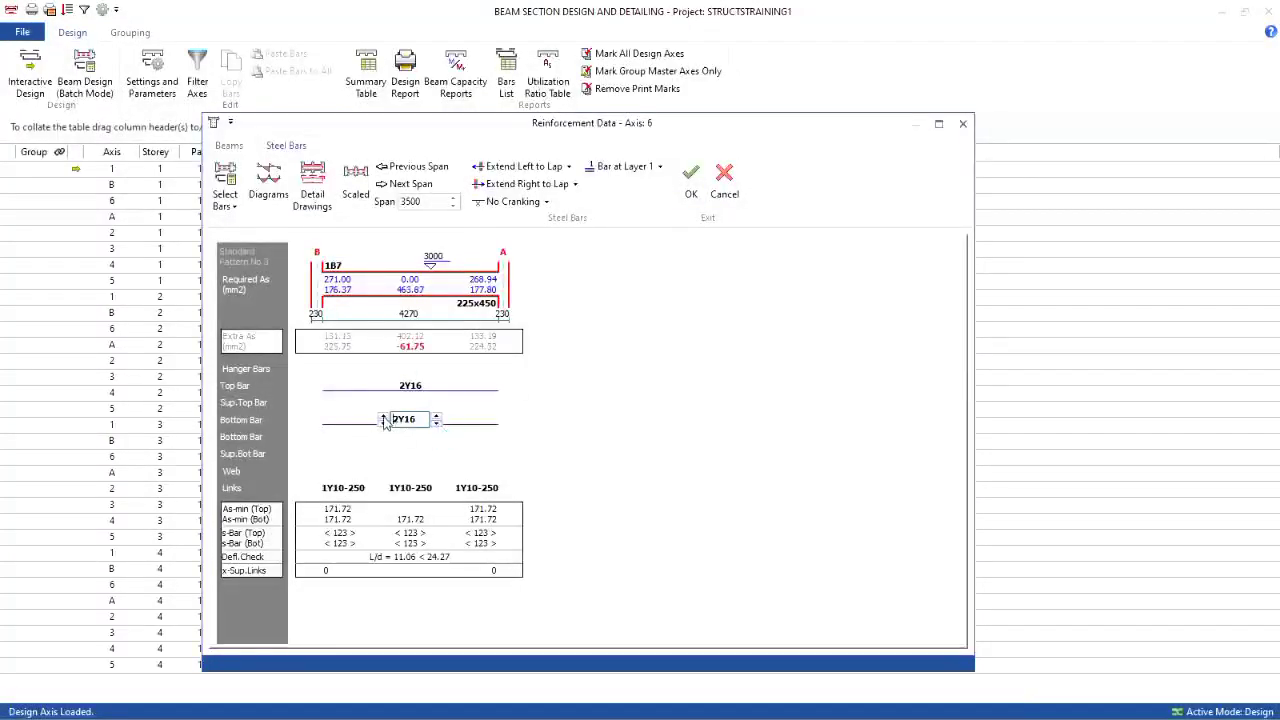
{"action": "left_click", "coordinate": [690, 178]}
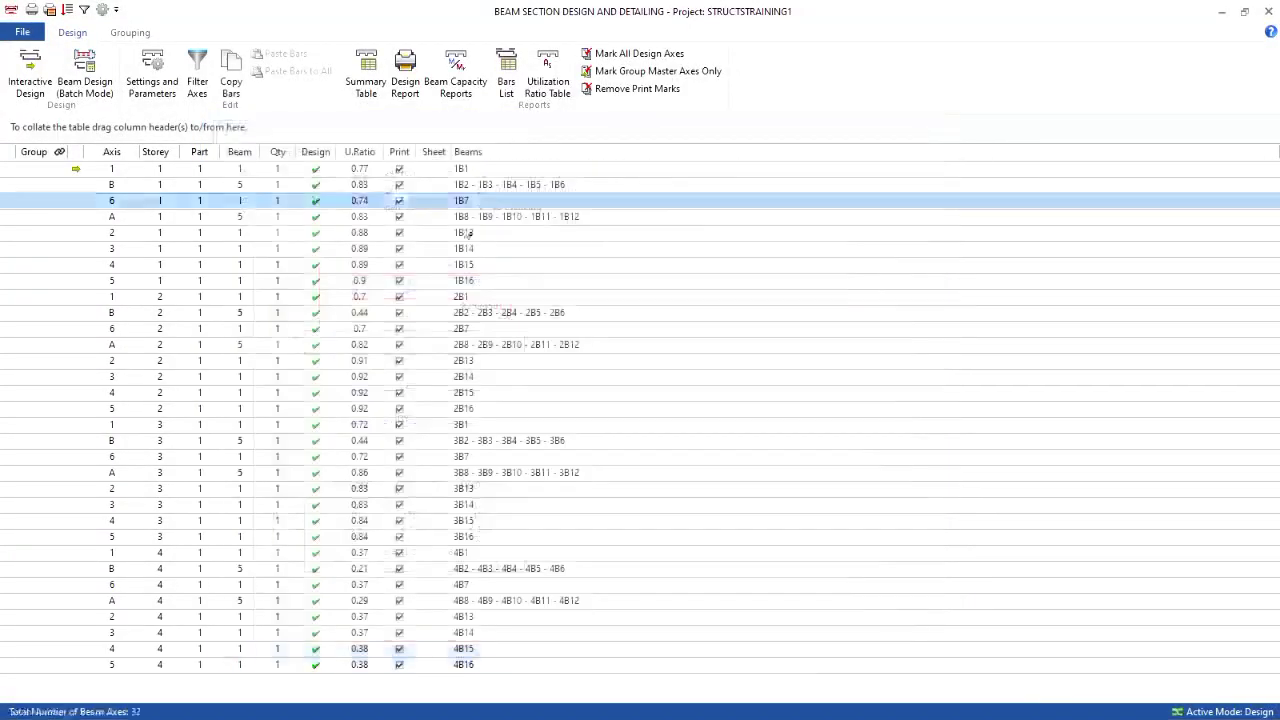
Review the storey 1 reinforcement data of axis A (beams 1B8 to 1B12) and axis 2 (beam 1B13), accepting each
{"action": "left_click", "coordinate": [340, 217]}
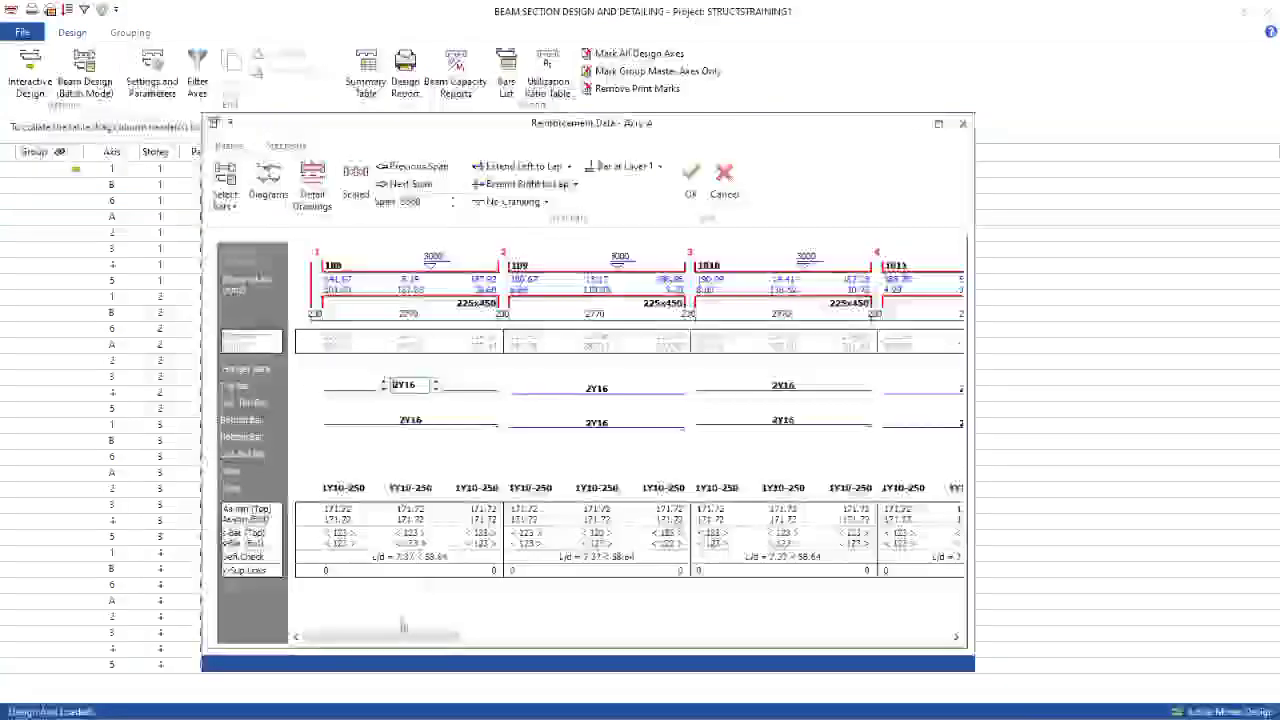
{"action": "left_click_drag", "start_coordinate": [419, 640], "coordinate": [457, 613]}
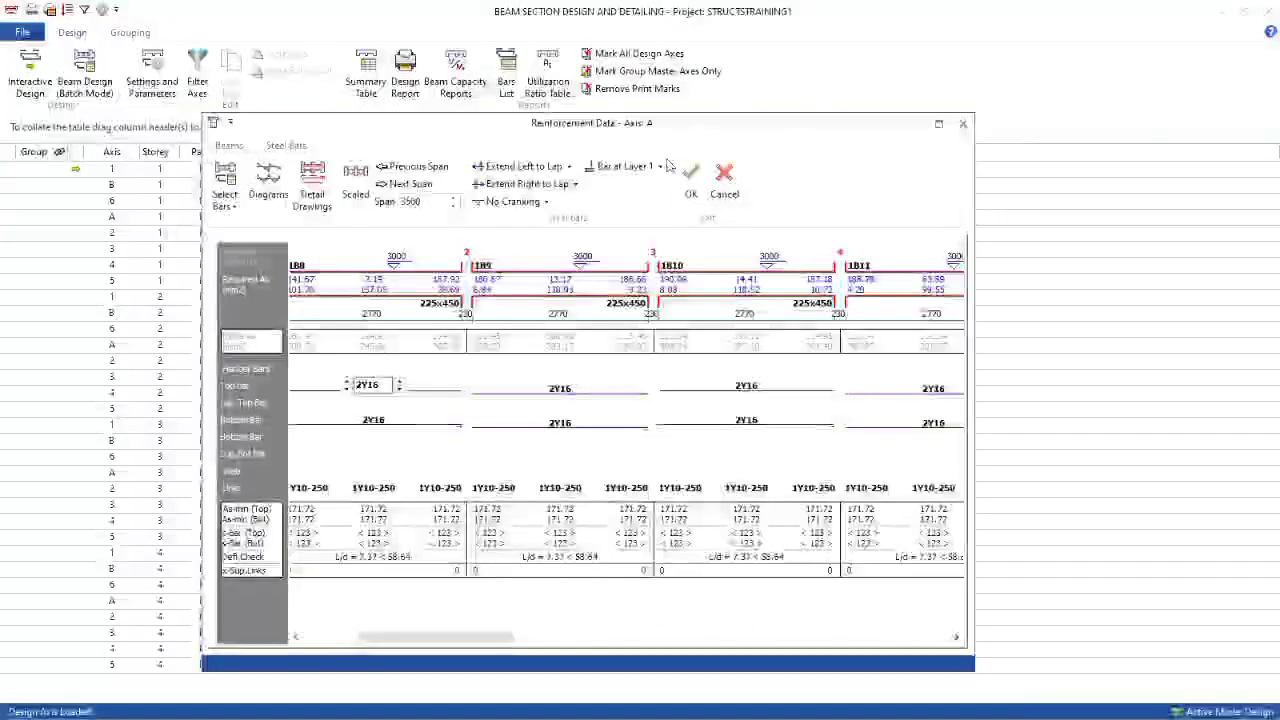
{"action": "left_click", "coordinate": [690, 178]}
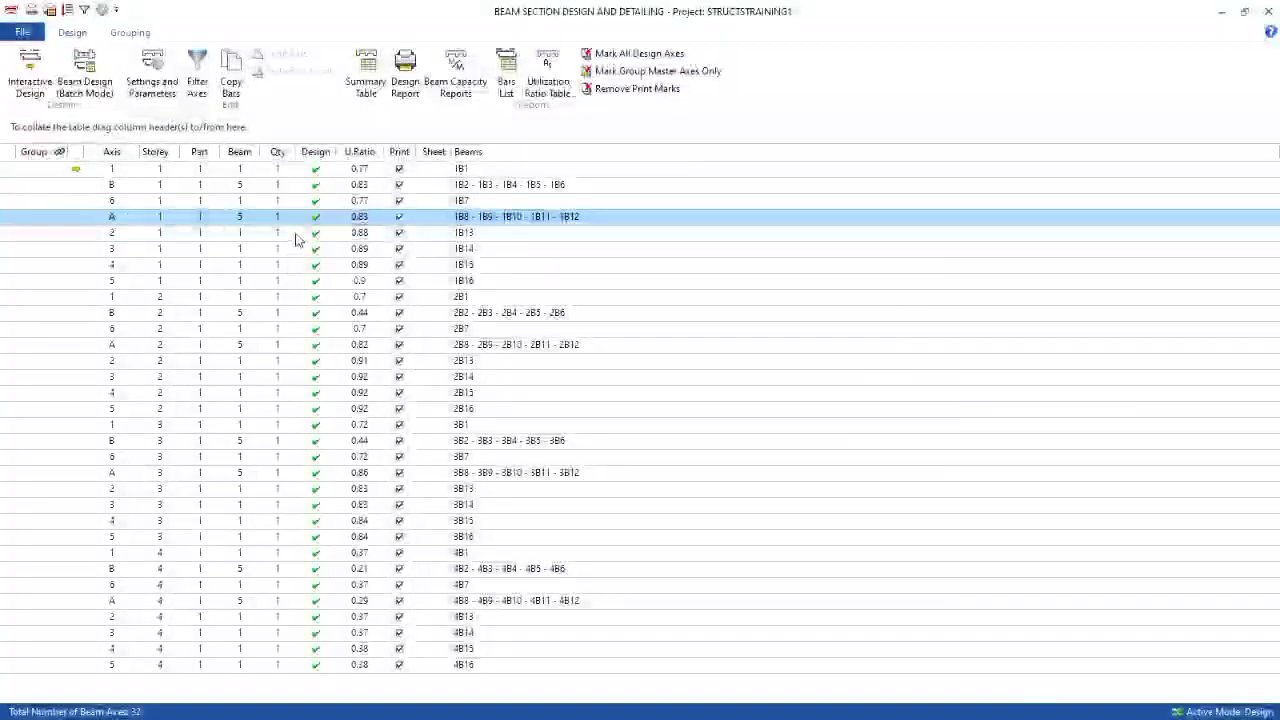
{"action": "left_click", "coordinate": [297, 239]}
{"action": "left_click", "coordinate": [289, 237]}
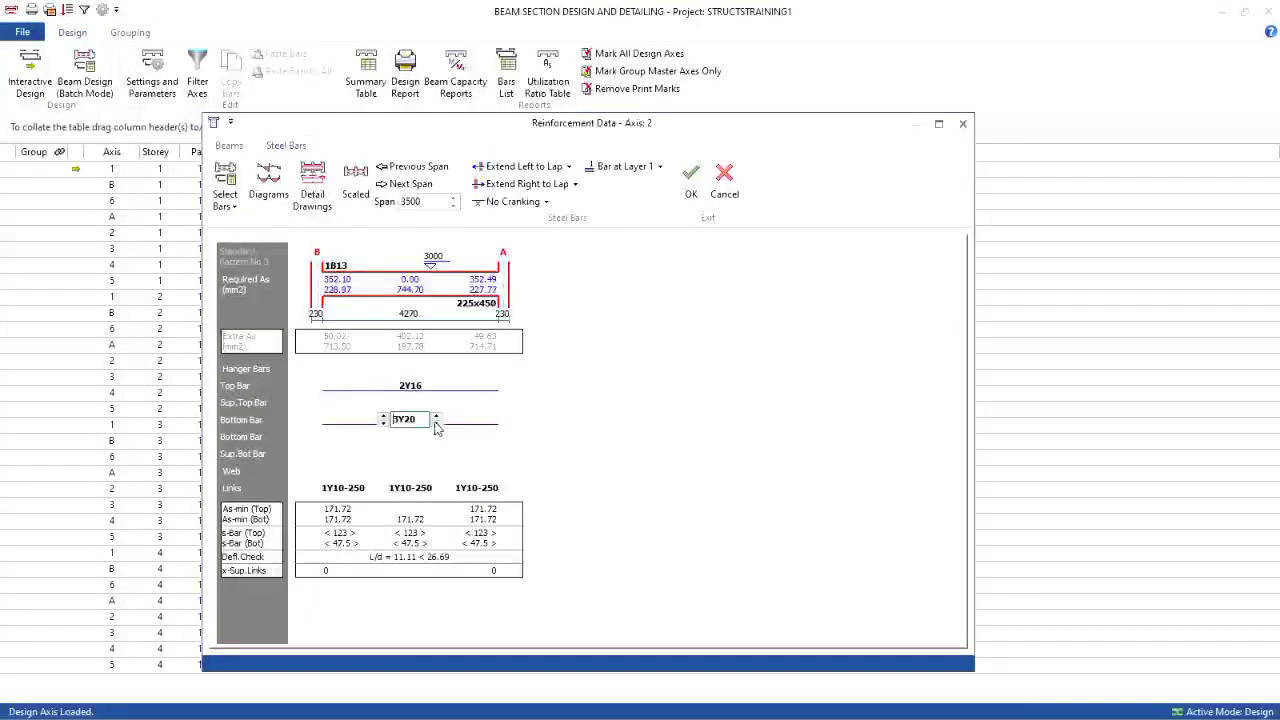
{"action": "left_click", "coordinate": [690, 180]}
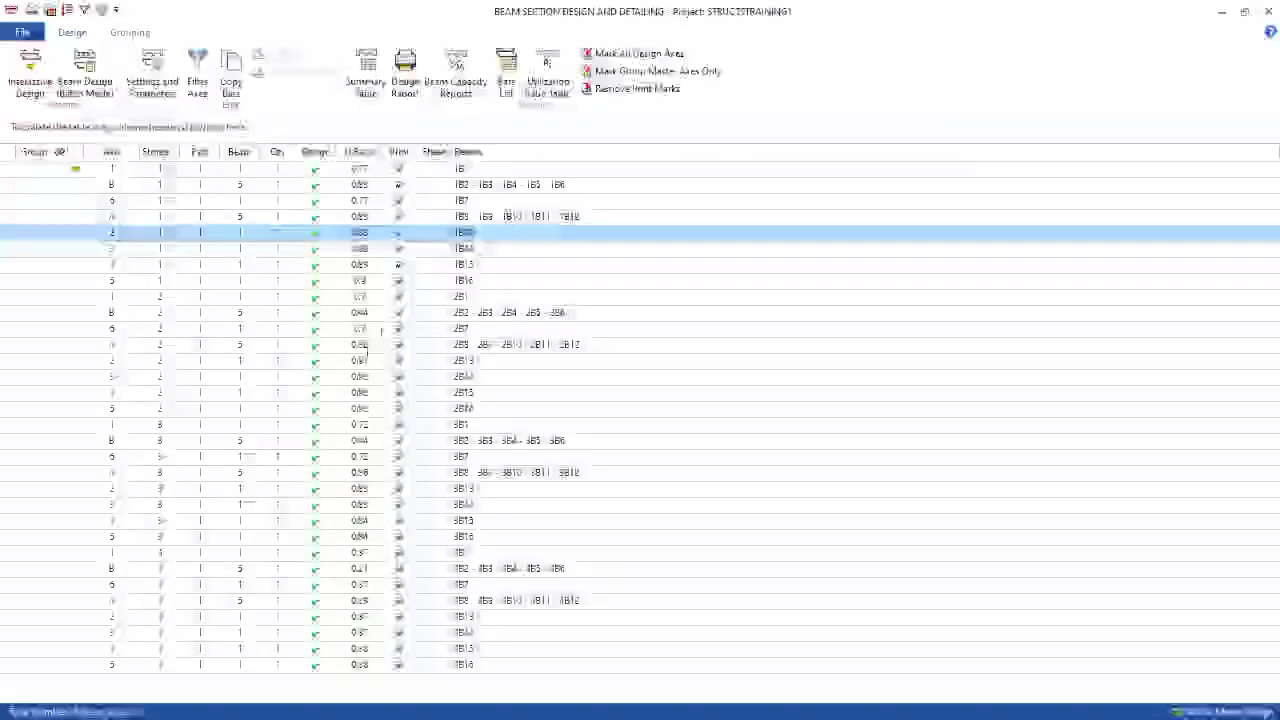
Review and accept the reinforcement data of storey 1 beams 1B14, 1B15 and 1B16 on axes 3, 4 and 5
{"action": "double_click", "coordinate": [381, 251]}
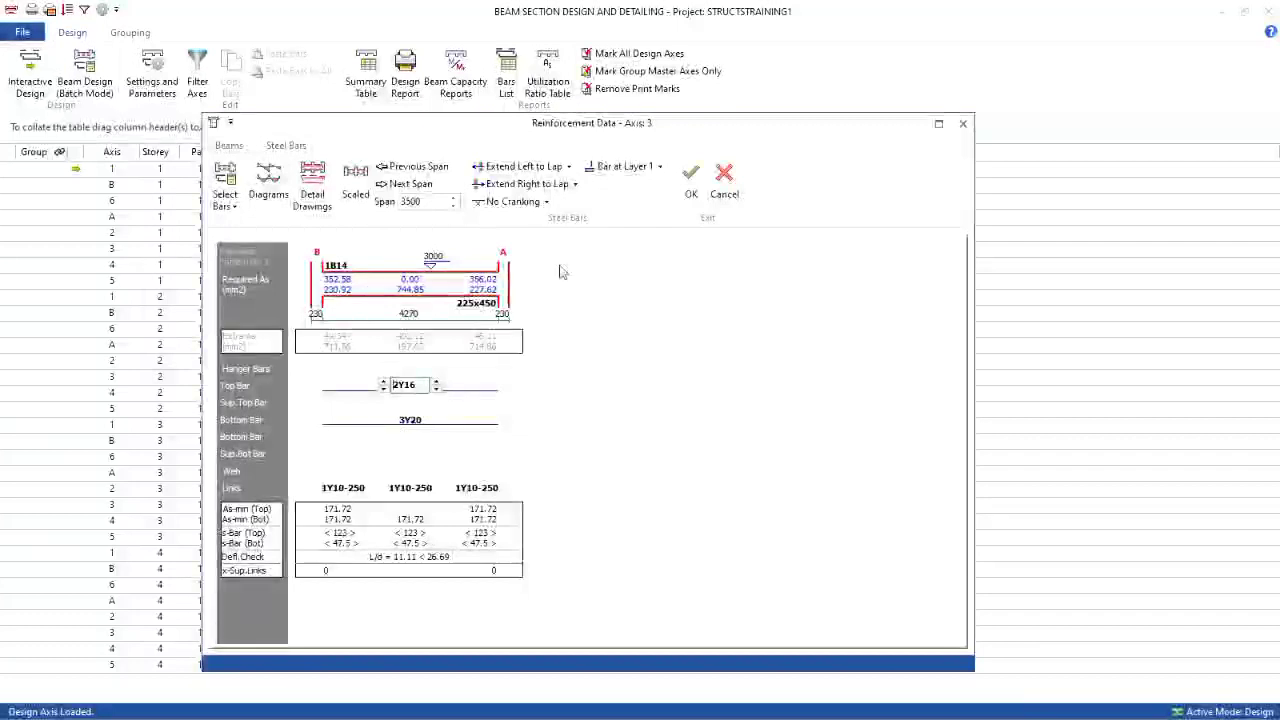
{"action": "left_click", "coordinate": [686, 183]}
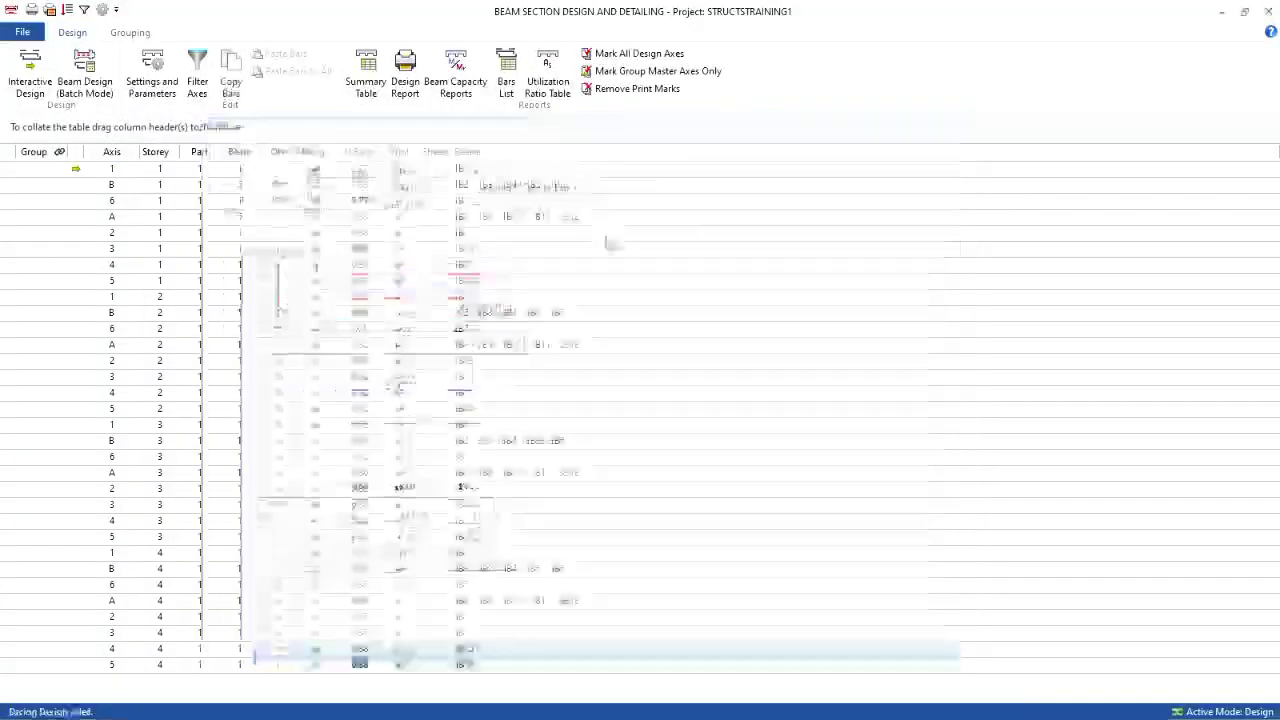
{"action": "double_click", "coordinate": [388, 266]}
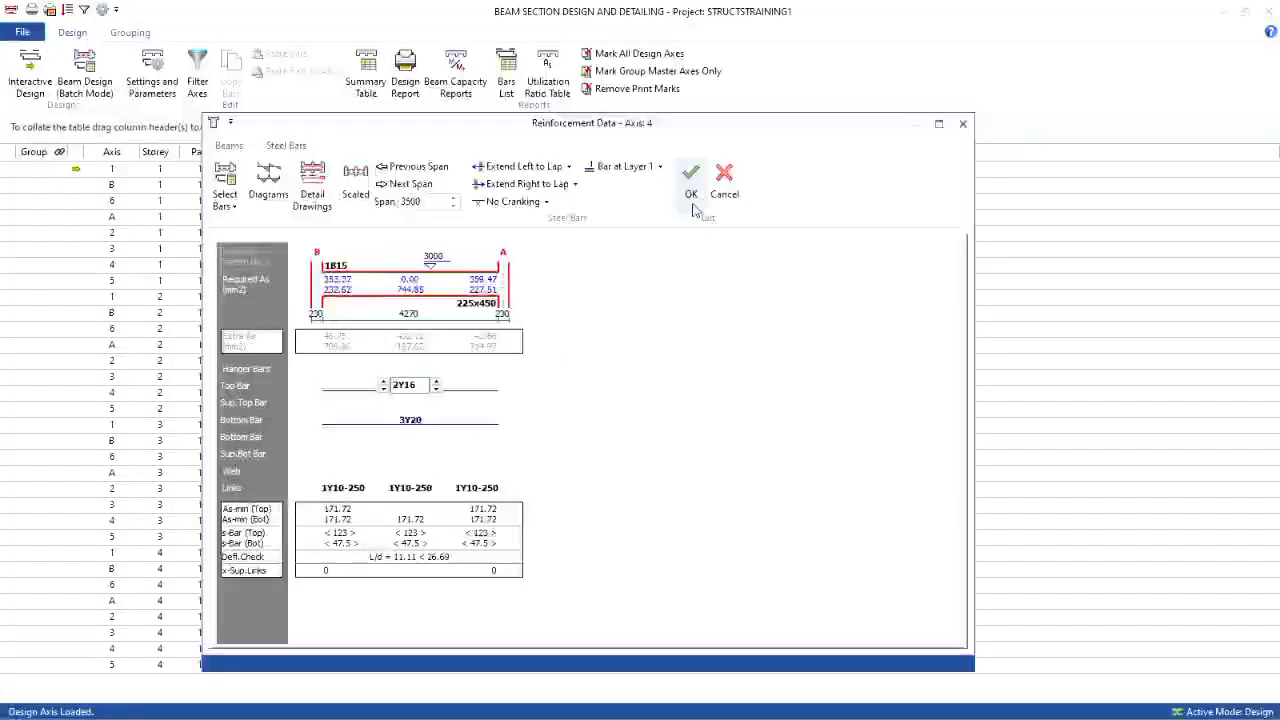
{"action": "left_click", "coordinate": [689, 176]}
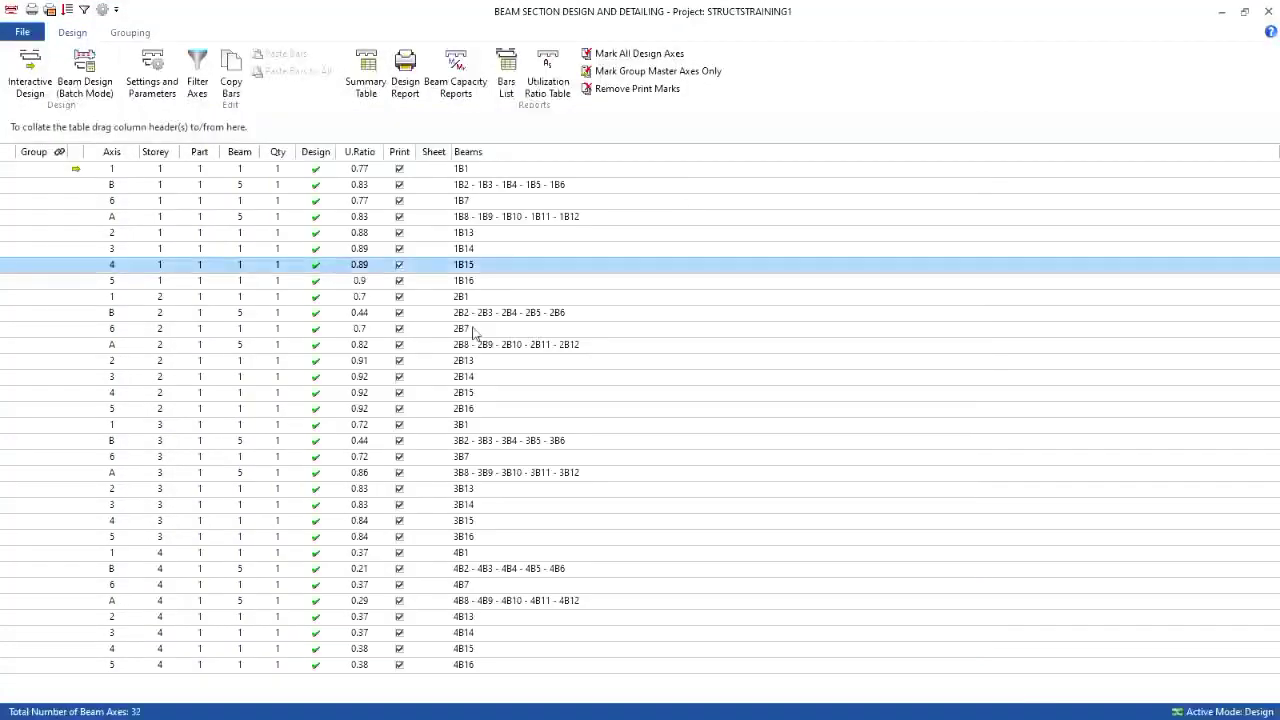
{"action": "double_click", "coordinate": [428, 283]}
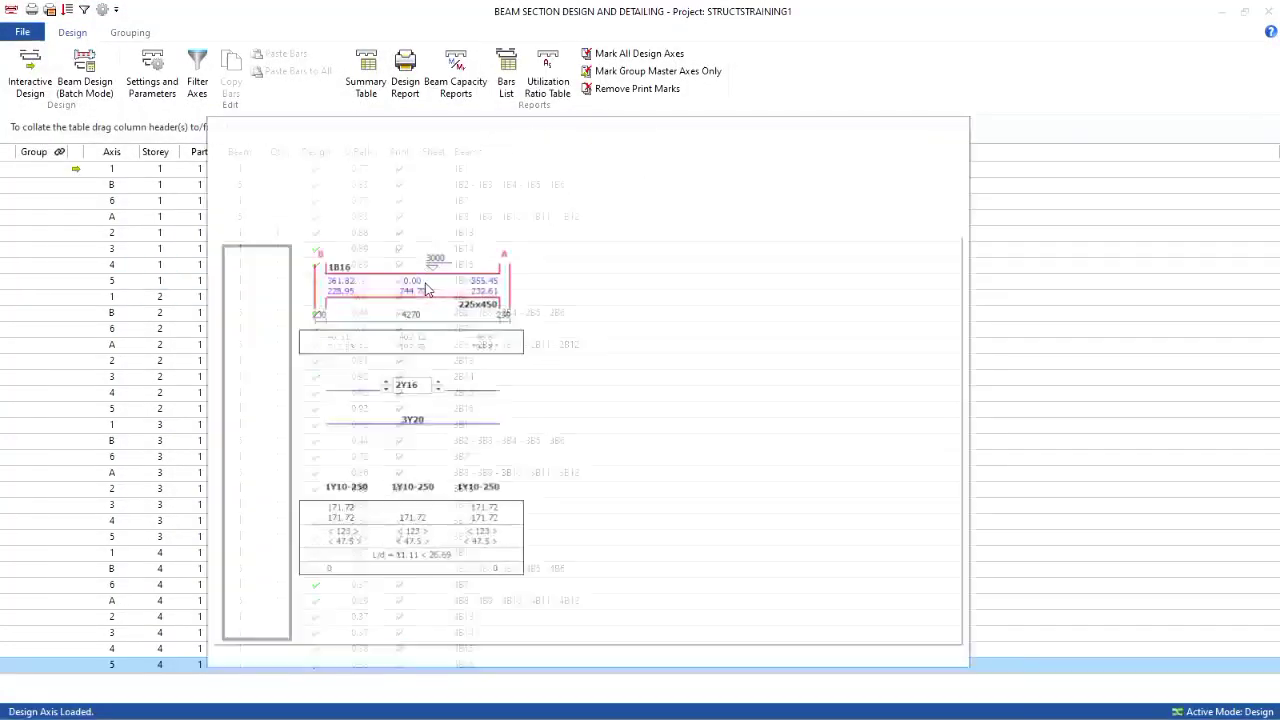
{"action": "left_click", "coordinate": [689, 176]}
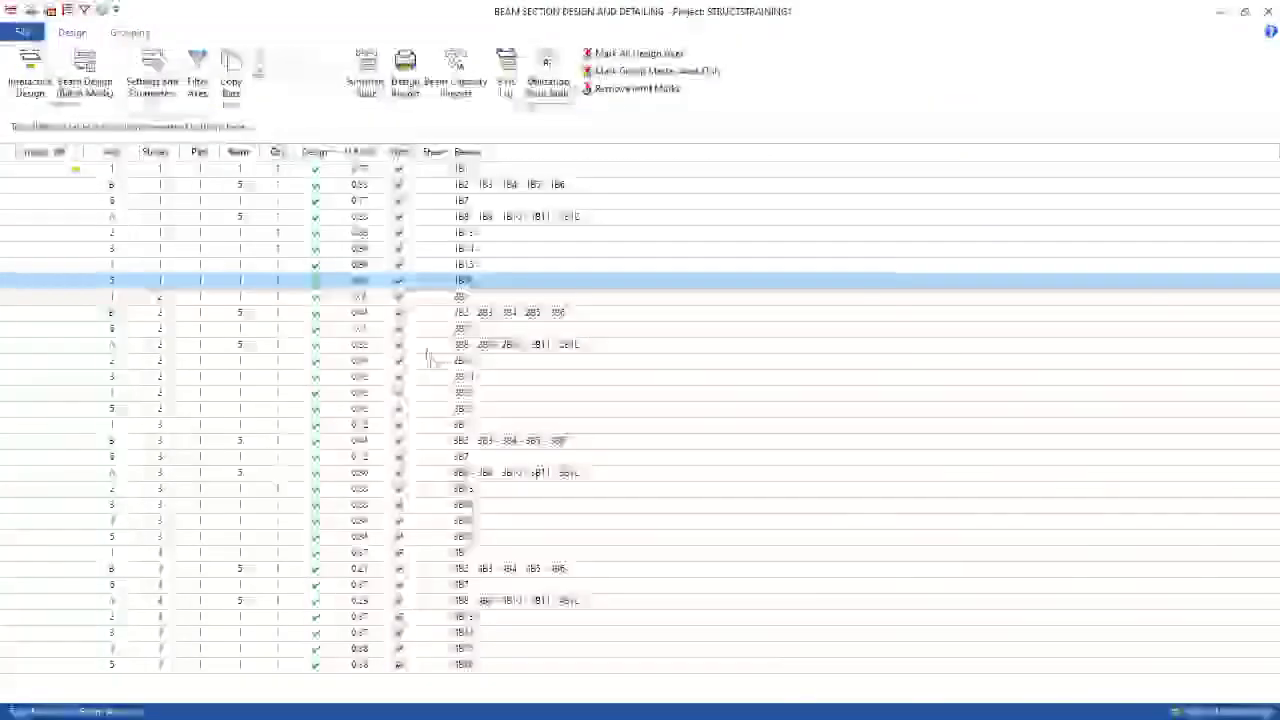
Check the storey 2 axis 1 reinforcement data for beam 2B1 and return to the beam axis list
{"action": "double_click", "coordinate": [441, 301]}
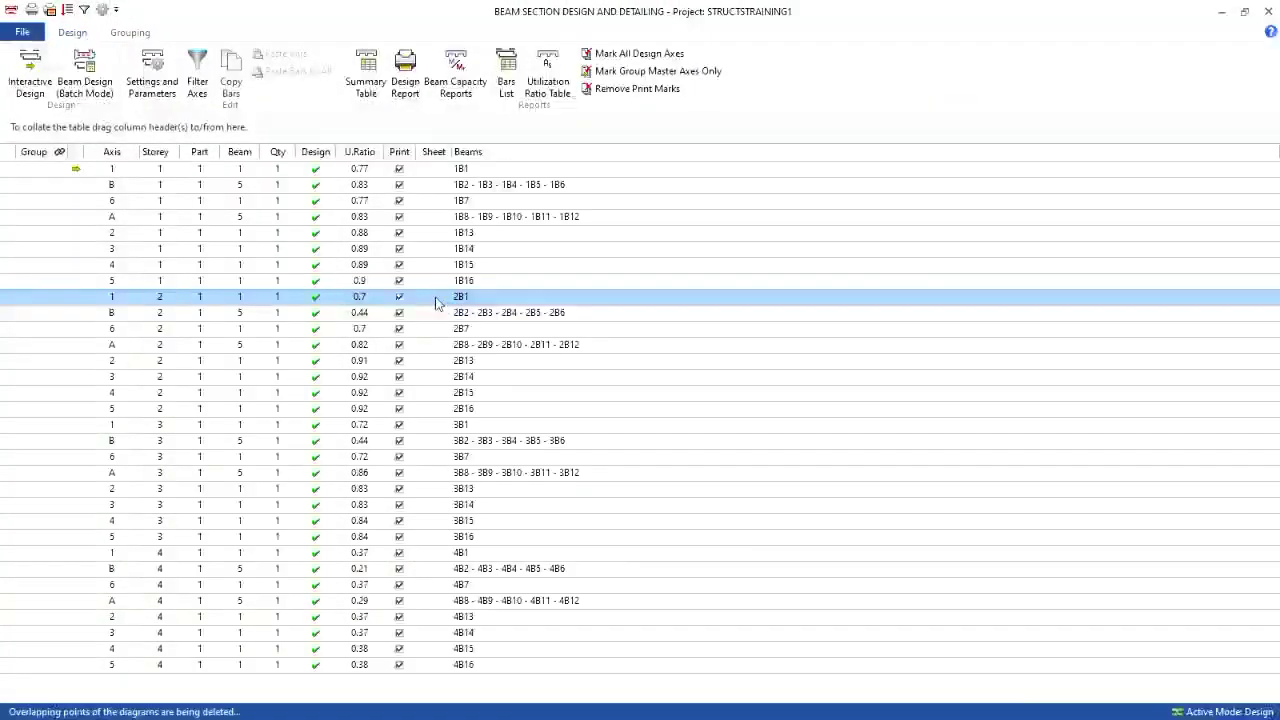
{"action": "left_click", "coordinate": [691, 180]}
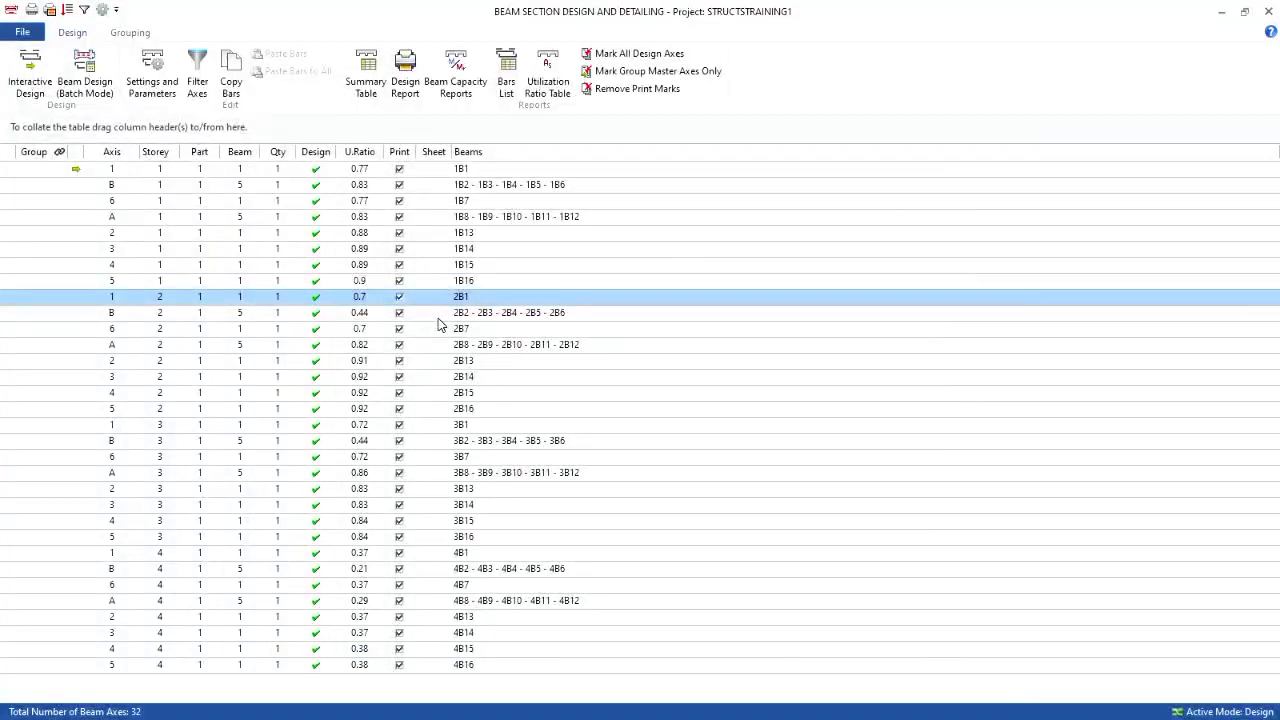
{"action": "left_click", "coordinate": [421, 662]}
{"action": "left_click", "coordinate": [284, 316]}
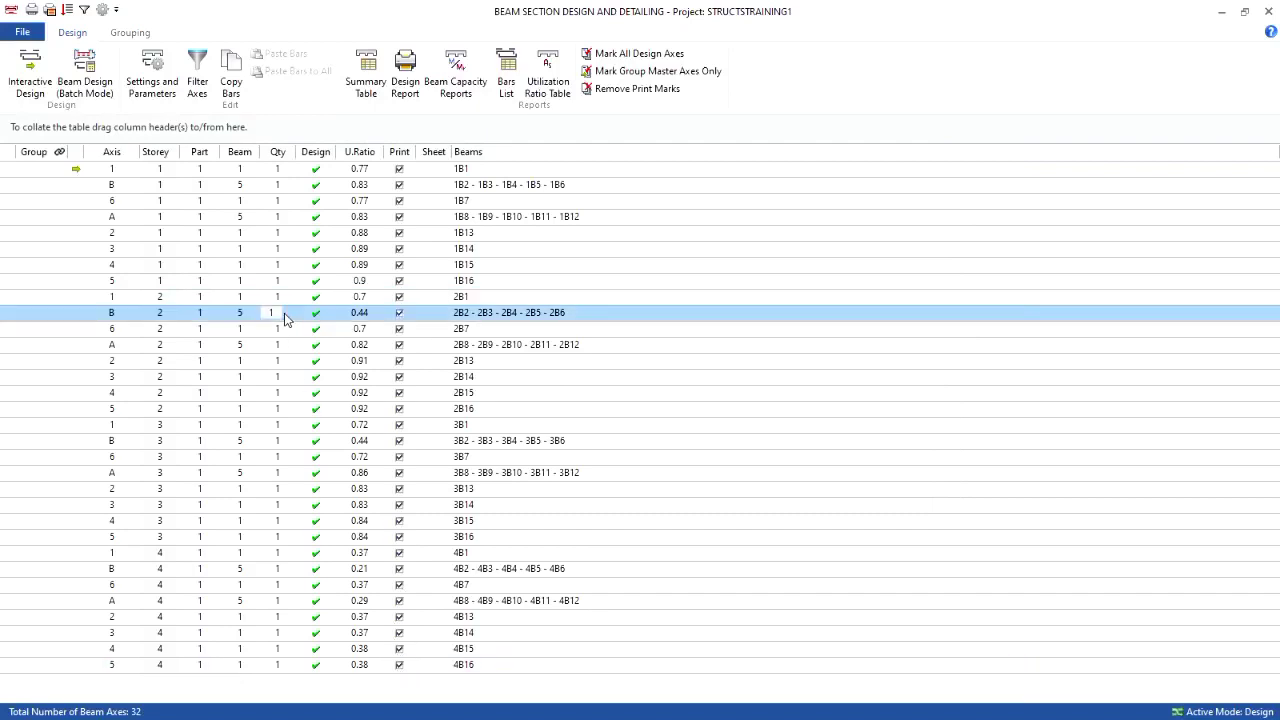
{"action": "left_click", "coordinate": [224, 300]}
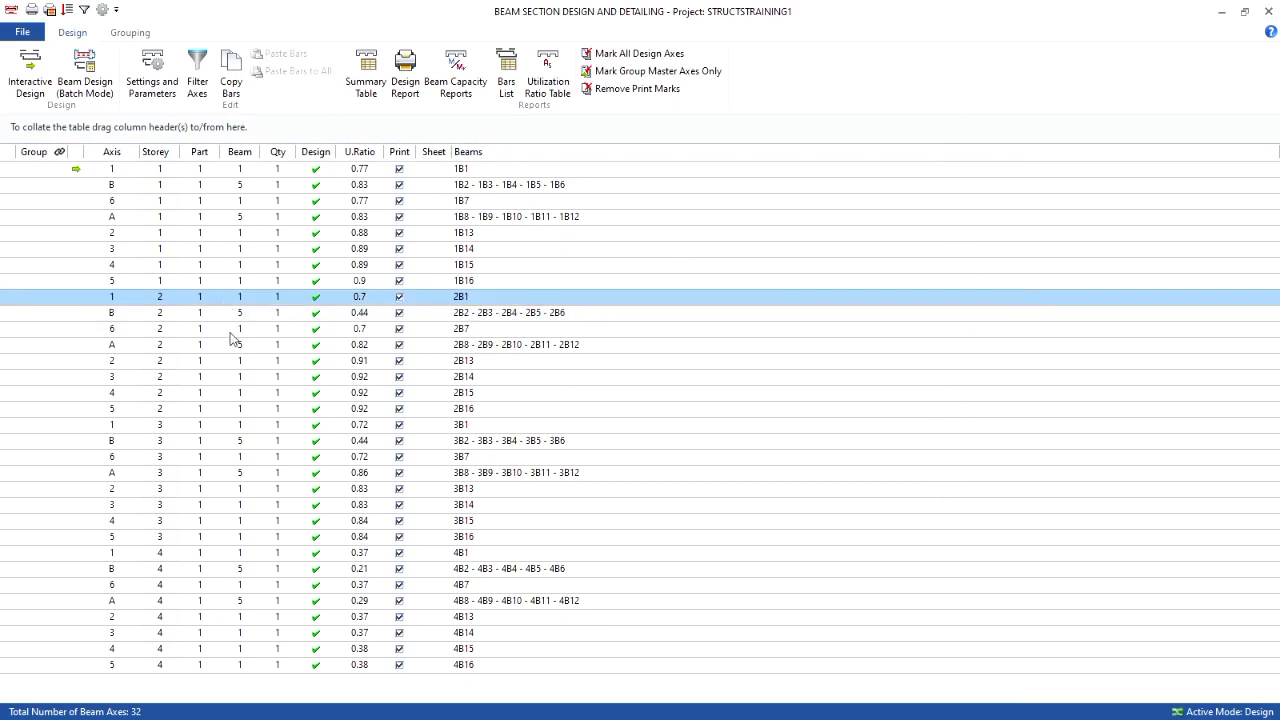
Open the storey 4 axis 5 reinforcement data, set the bottom bars of beam 4B16 to 3Y16 and save
{"action": "left_click", "coordinate": [326, 668]}
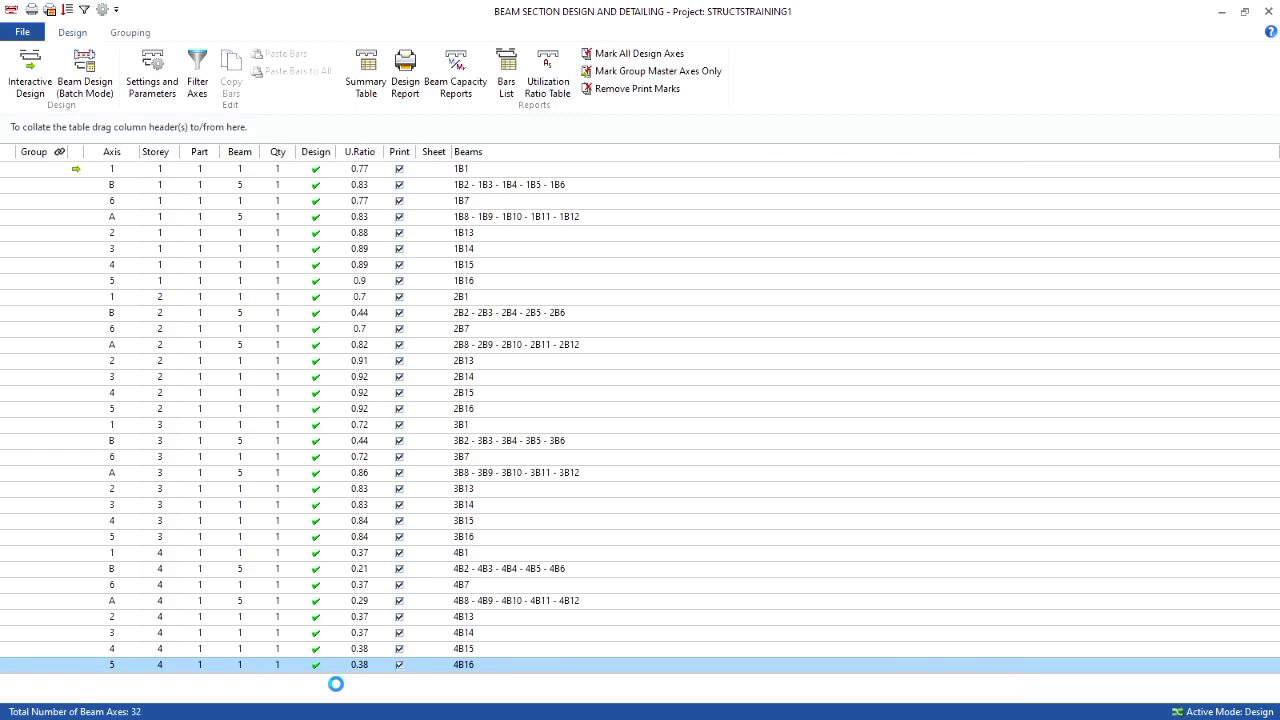
{"action": "left_click", "coordinate": [421, 424]}
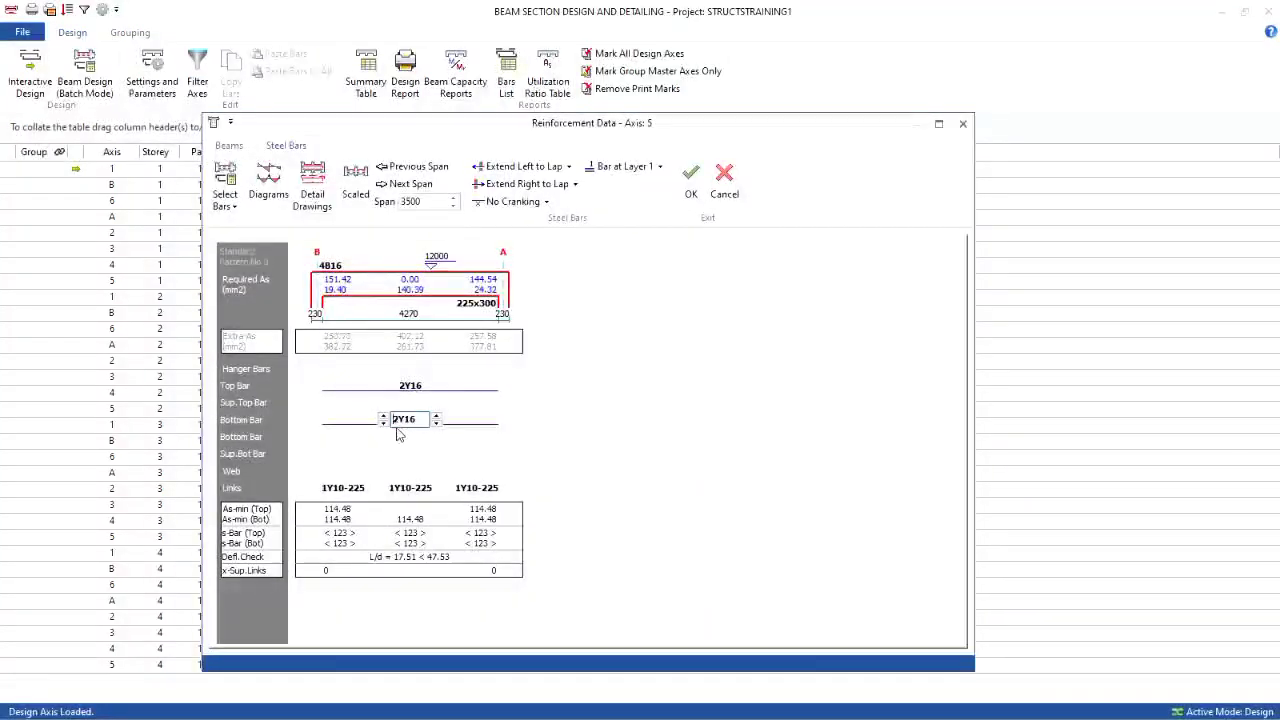
{"action": "left_click", "coordinate": [383, 415]}
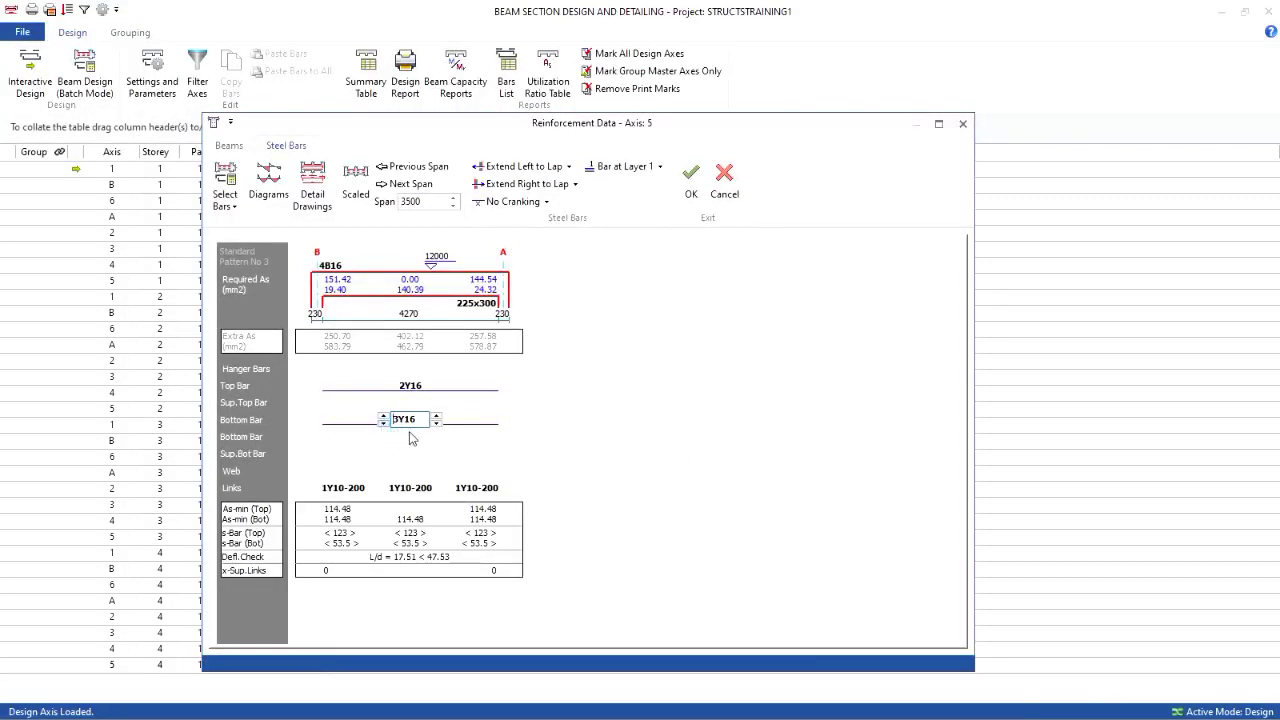
{"action": "left_click", "coordinate": [689, 176]}
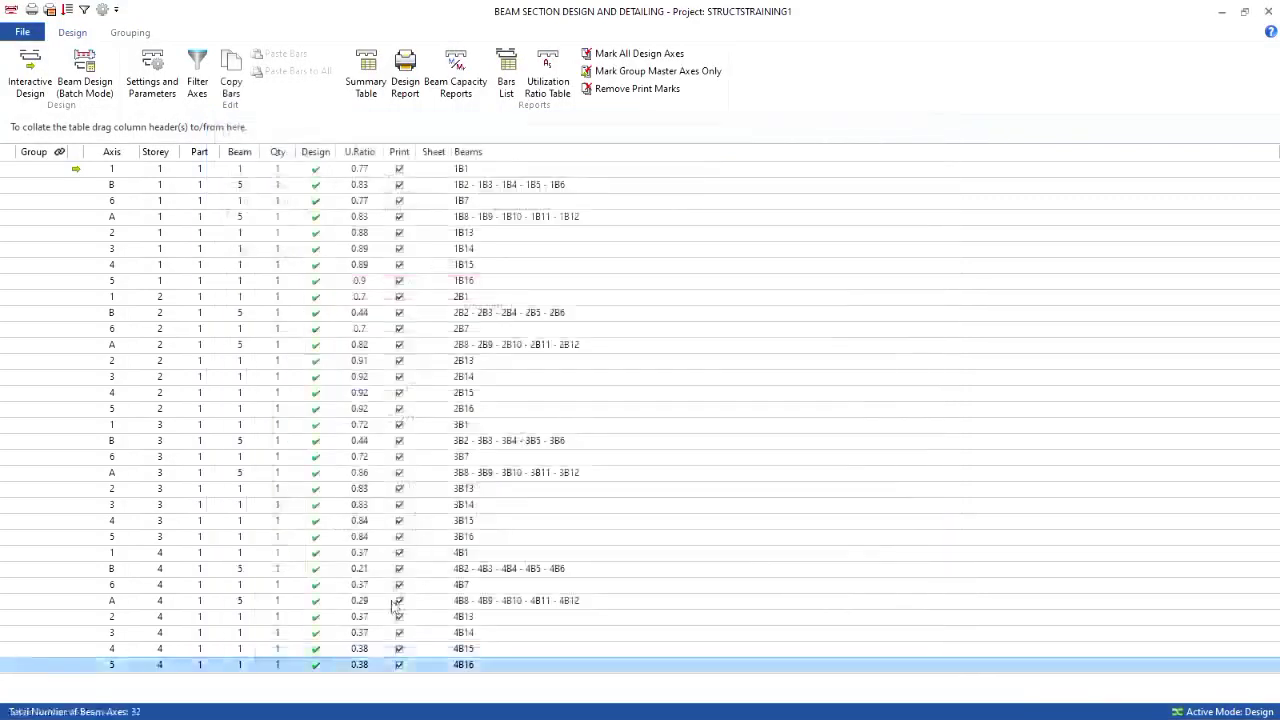
Set beam 4B15 on storey 4 axis 4 to 2Y12 top bars and 3Y12 bottom bars, and save
{"action": "double_click", "coordinate": [383, 648]}
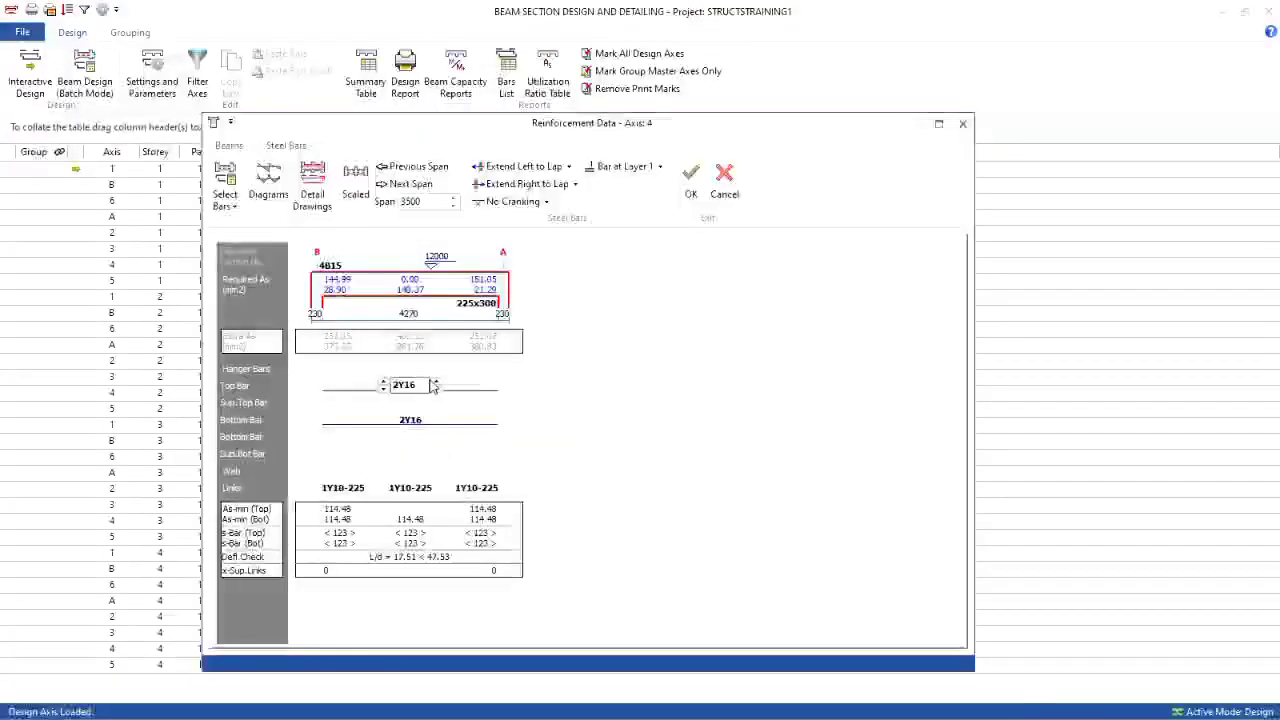
{"action": "left_click", "coordinate": [436, 389]}
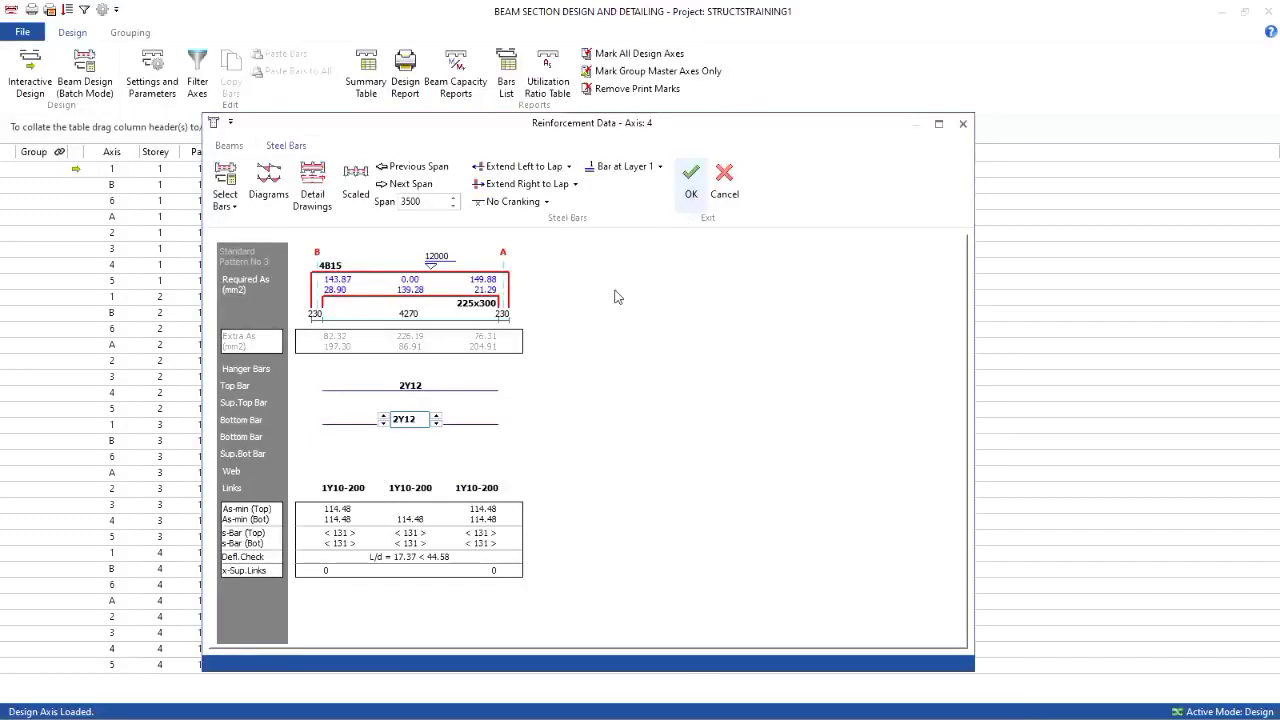
{"action": "left_click", "coordinate": [383, 416]}
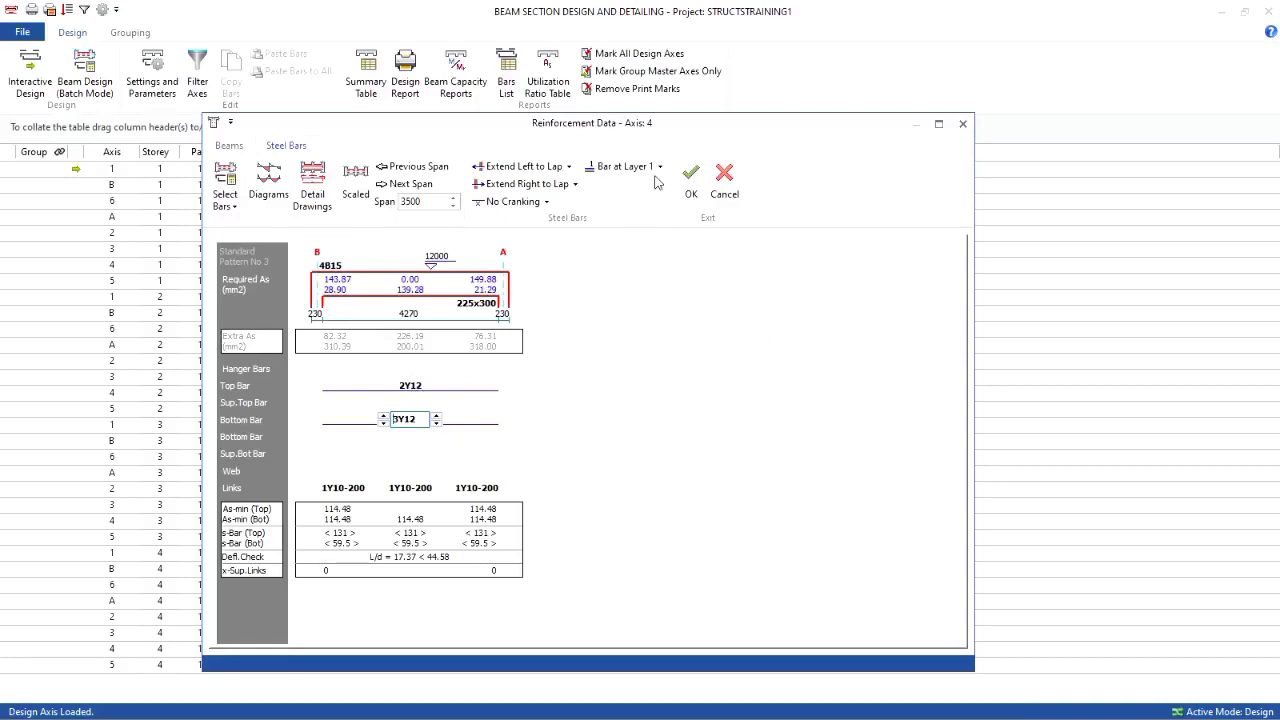
{"action": "left_click", "coordinate": [690, 178]}
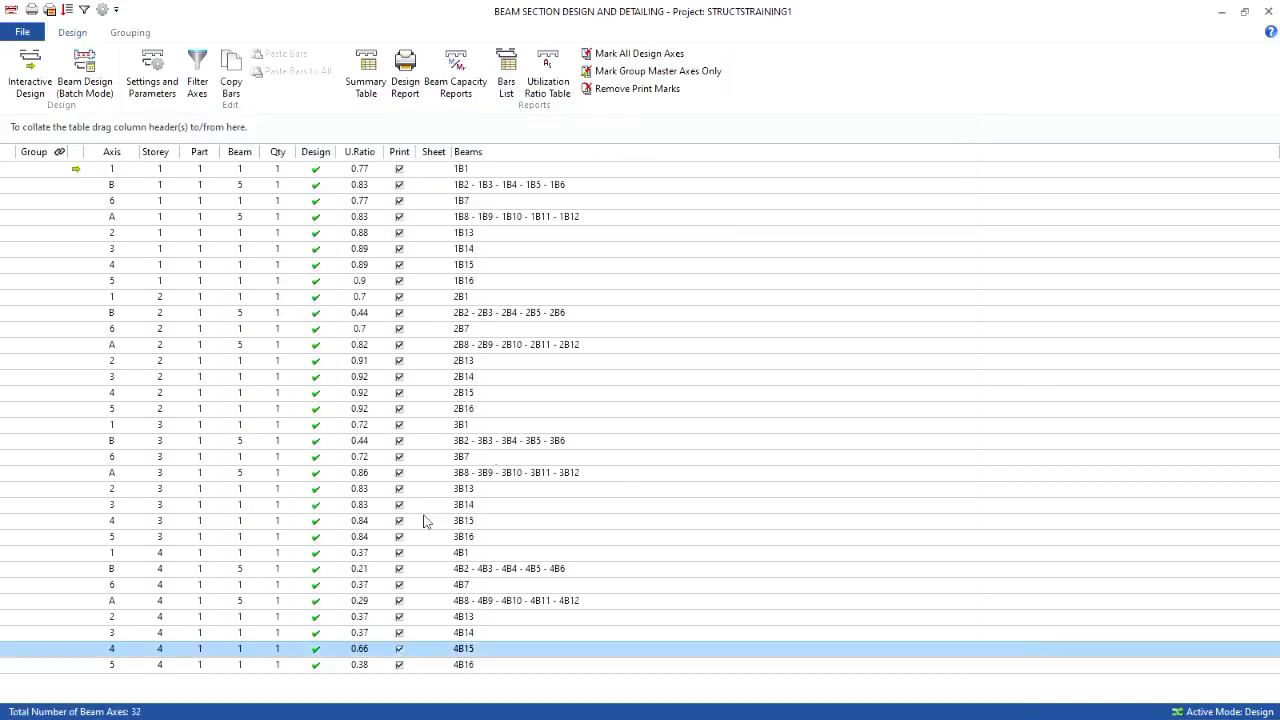
Set the bottom bars of beam 4B14 on storey 4 axis 3 to 3Y12, reduce its top bar size and save
{"action": "left_click", "coordinate": [409, 633]}
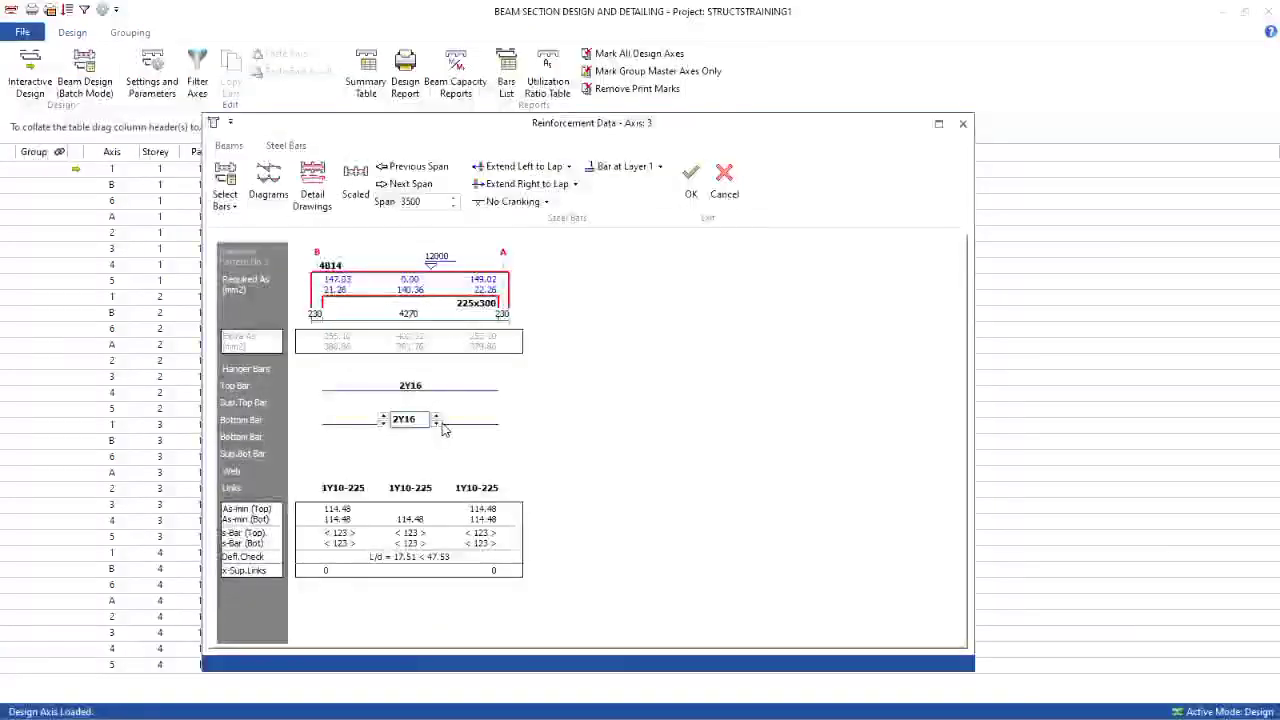
{"action": "left_click", "coordinate": [437, 424]}
{"action": "left_click", "coordinate": [430, 393]}
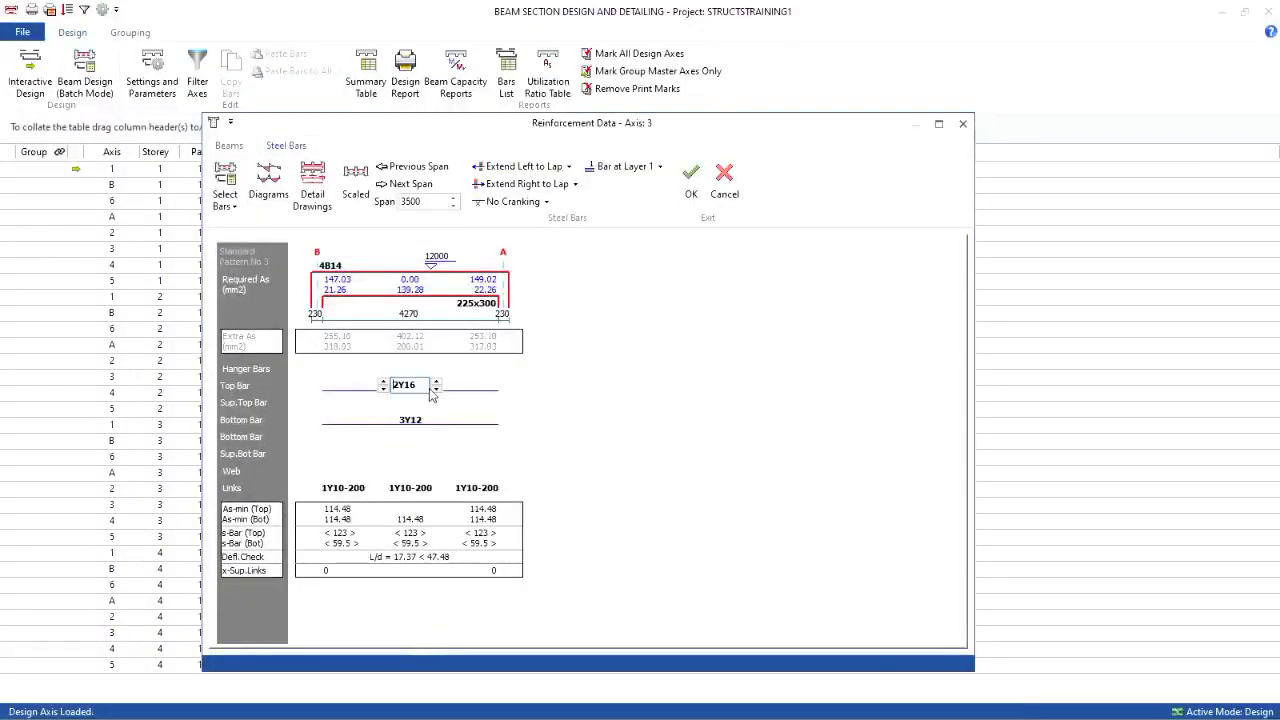
{"action": "left_click", "coordinate": [690, 178]}
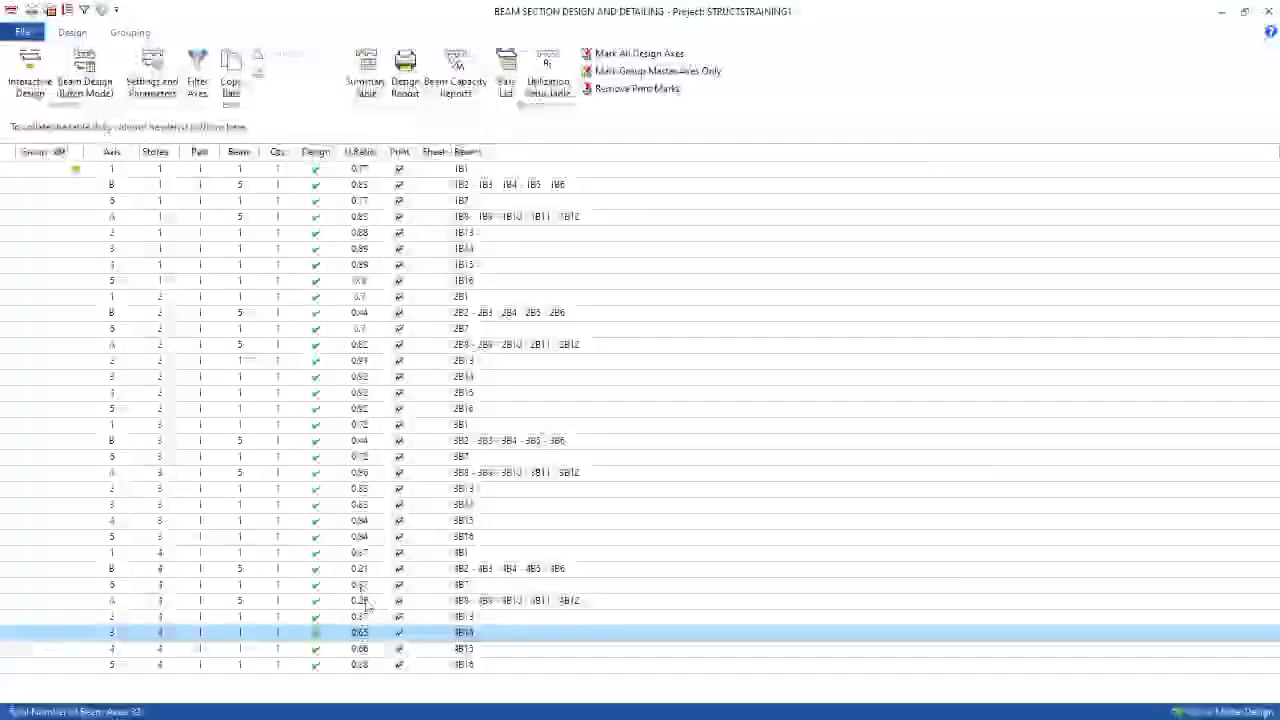
Give beam 4B13 on storey 4 axis 2 2Y12 top bars and three bottom bars, and save the reinforcement data
{"action": "left_click", "coordinate": [383, 617]}
{"action": "double_click", "coordinate": [383, 617]}
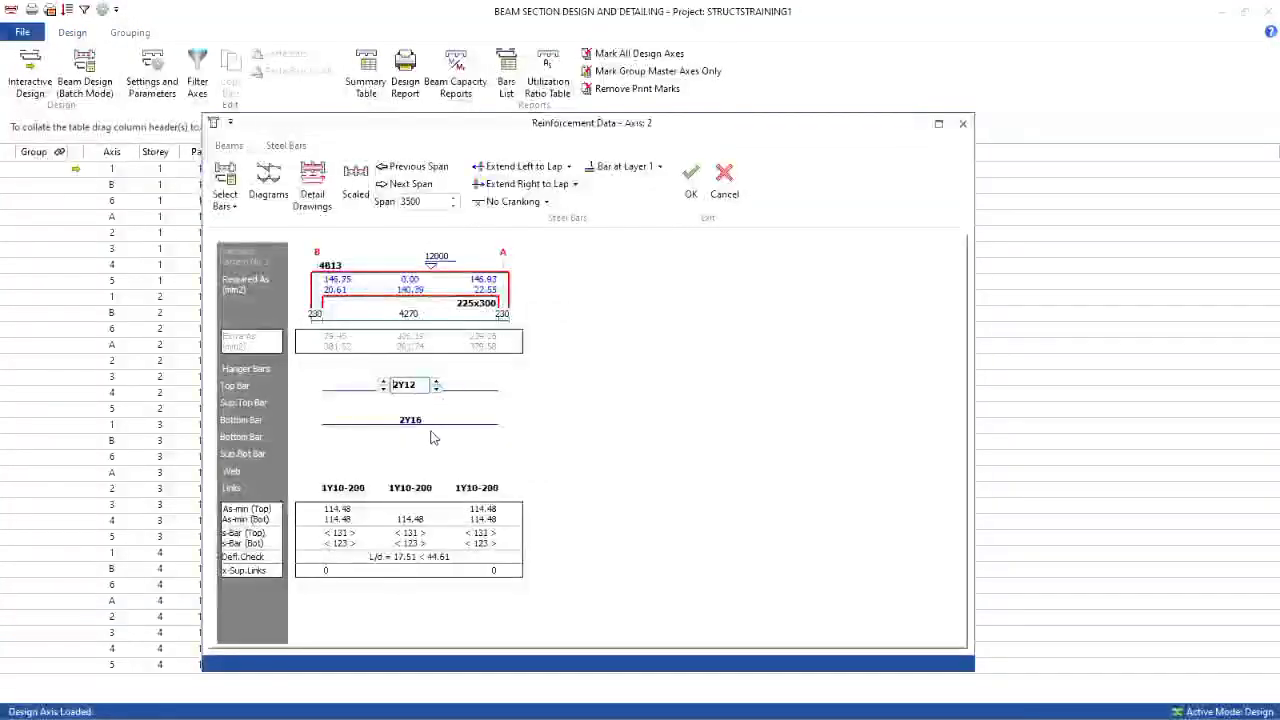
{"action": "left_click", "coordinate": [432, 424]}
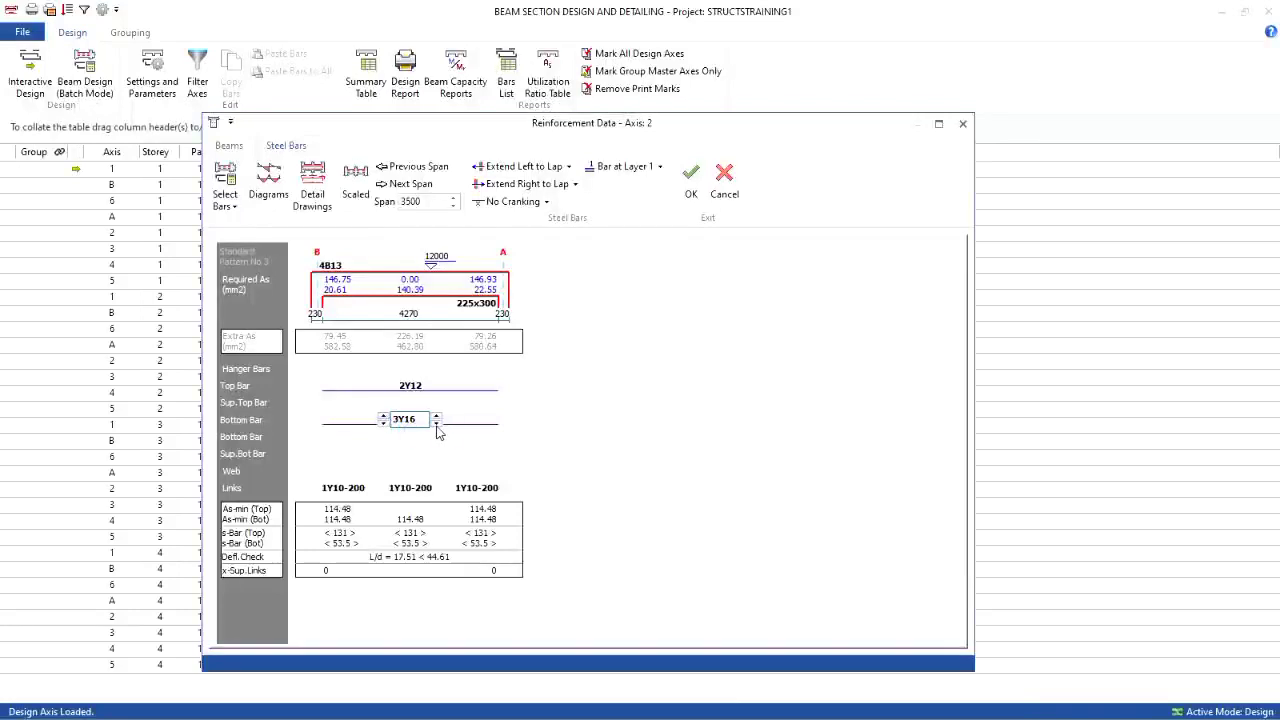
{"action": "left_click", "coordinate": [692, 188]}
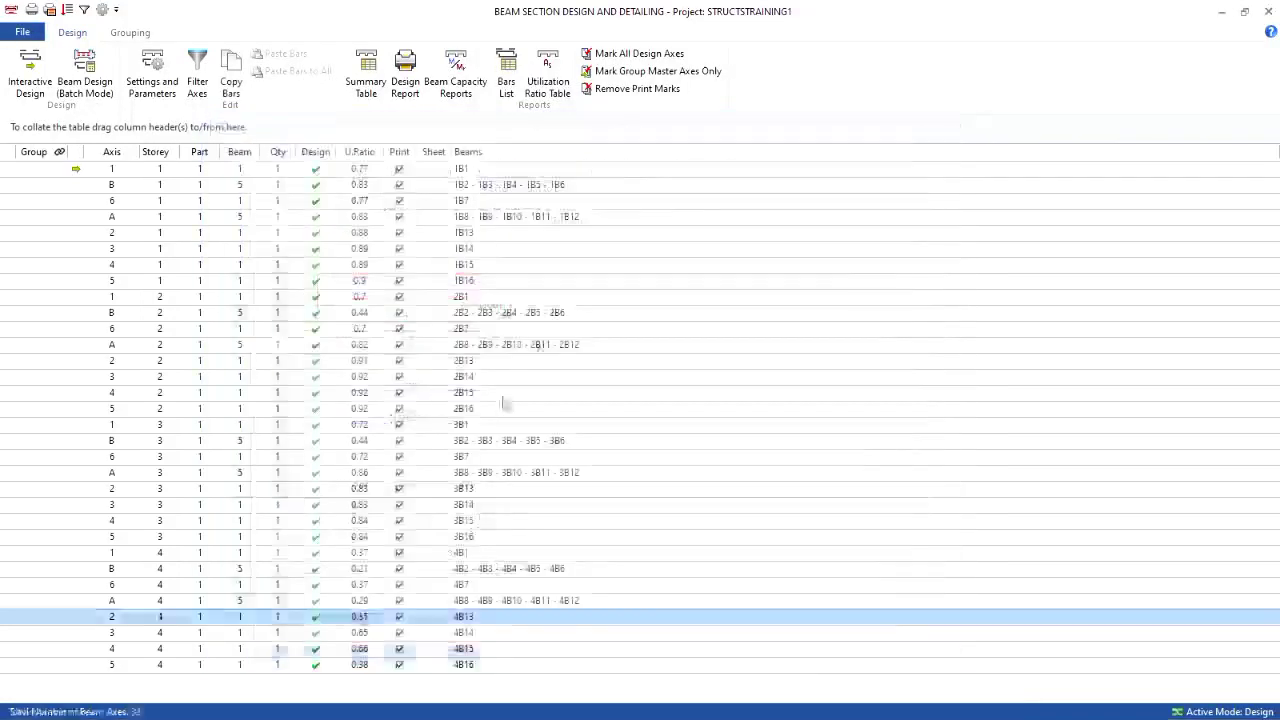
Open the storey 4 axis A reinforcement data and set the bottom bars of beams 4B8, 4B9 and 4B10 to 3Y12
{"action": "left_click", "coordinate": [427, 600]}
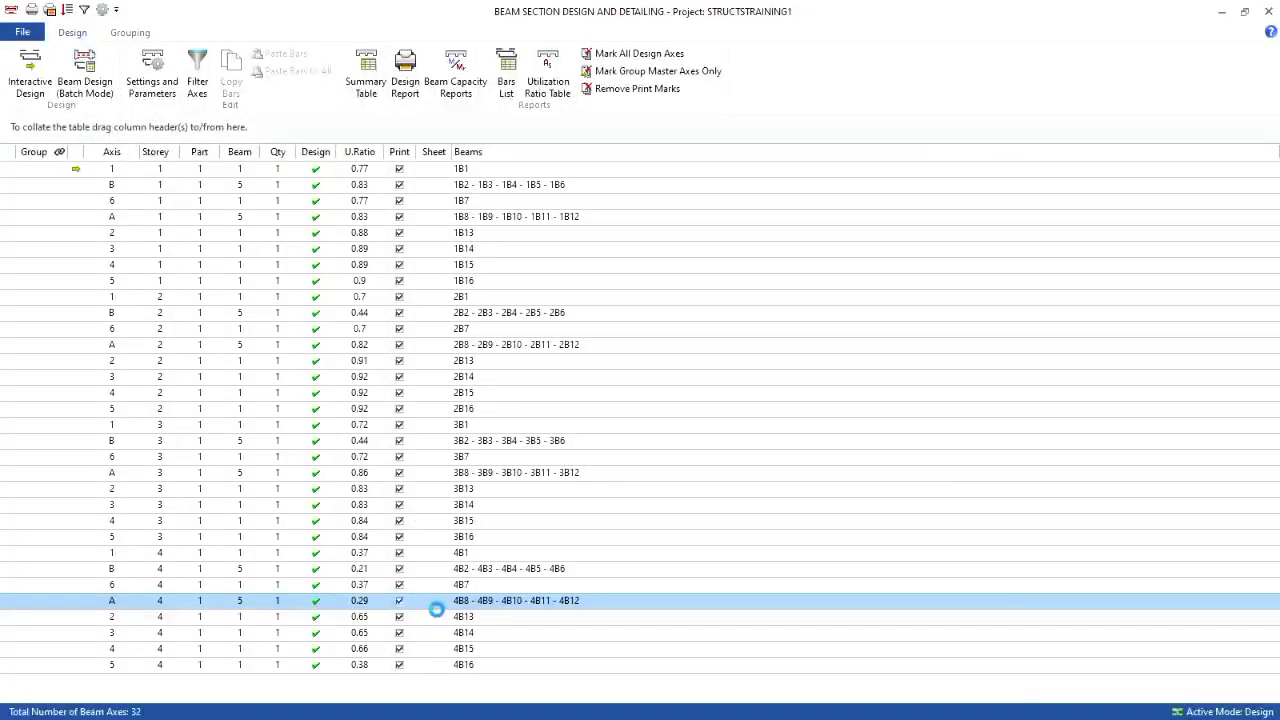
{"action": "double_click", "coordinate": [427, 600]}
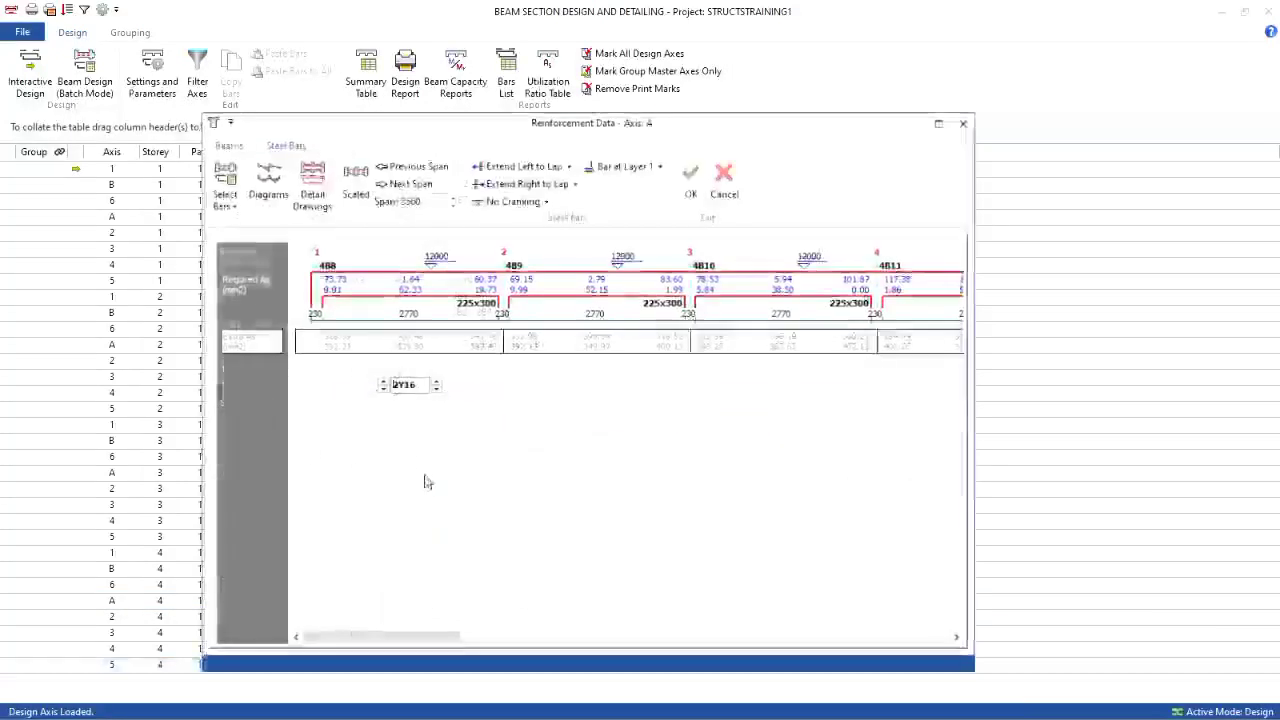
{"action": "left_click", "coordinate": [428, 426]}
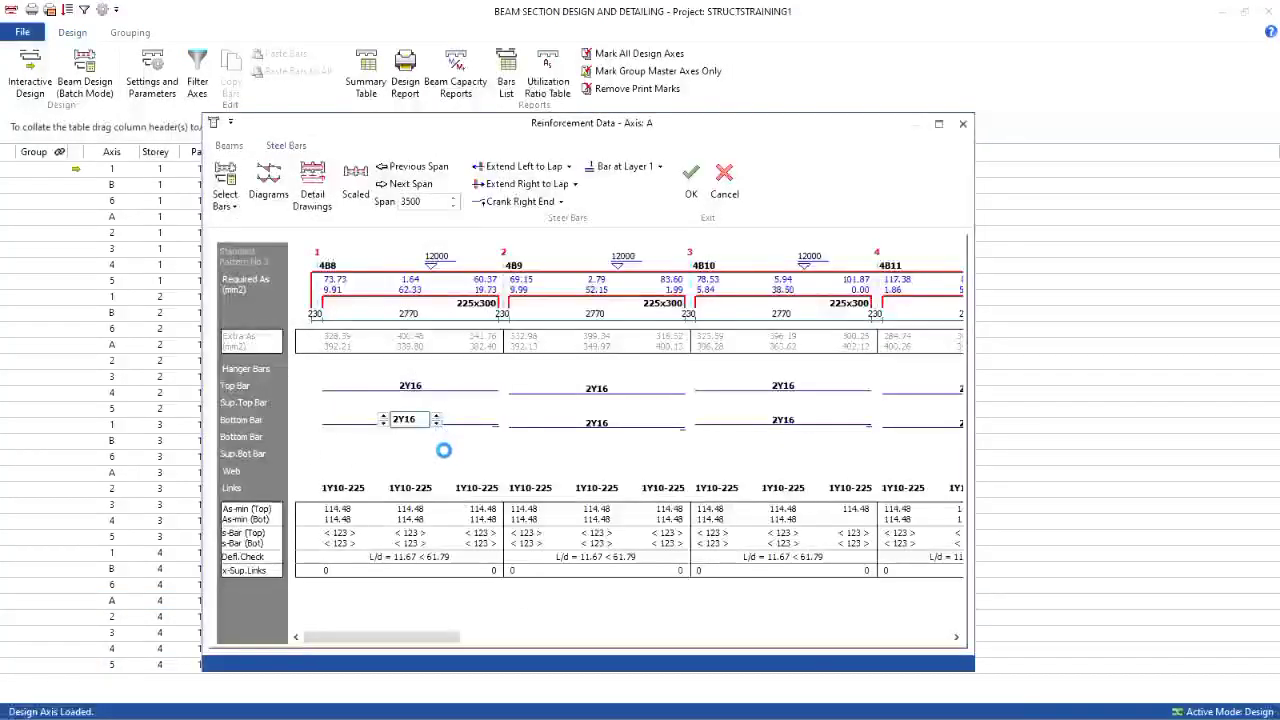
{"action": "left_click", "coordinate": [384, 421]}
{"action": "left_click", "coordinate": [610, 427]}
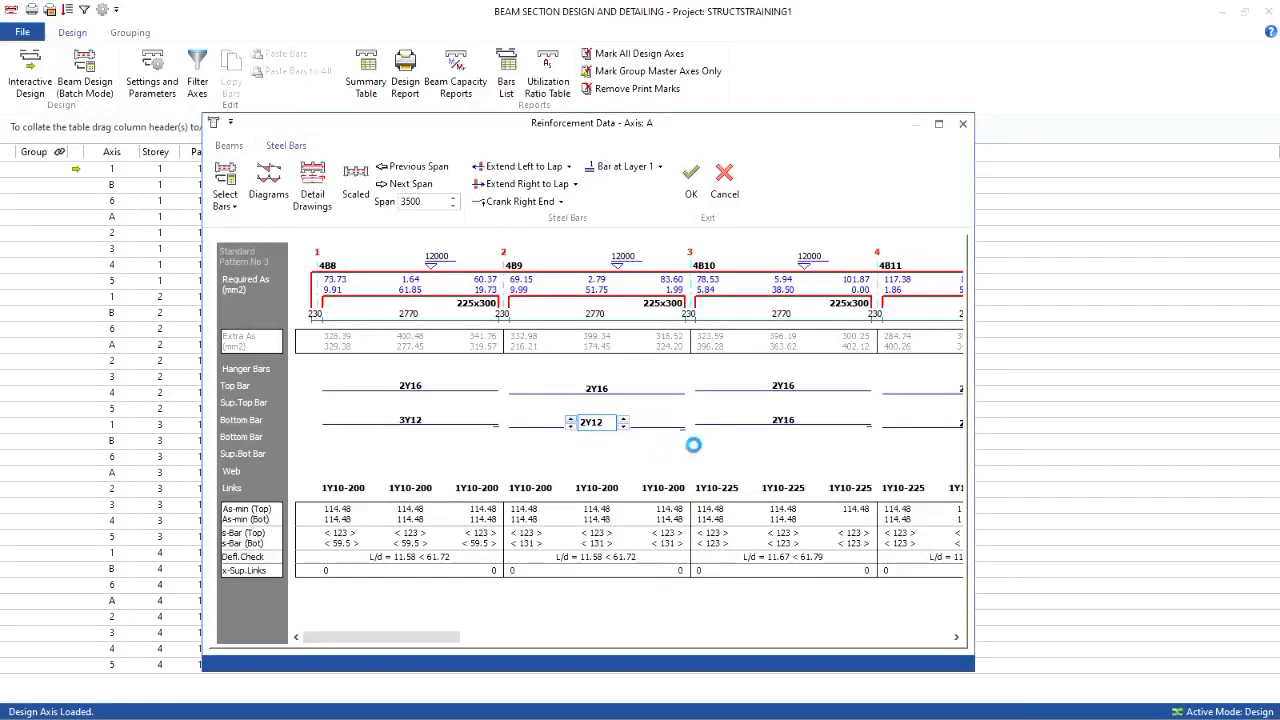
{"action": "left_click", "coordinate": [796, 426]}
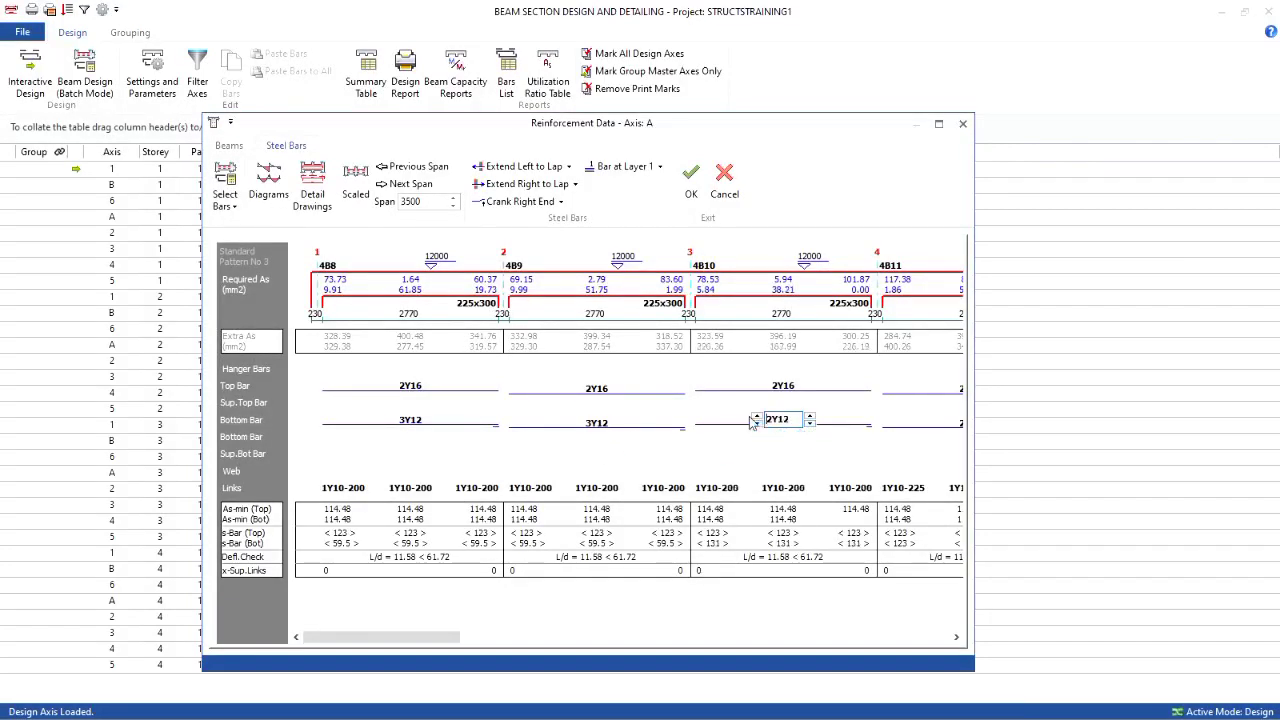
Set the bottom bars of beams 4B11 and 4B12 on storey 4 axis A to 3Y12 and save the reinforcement data
{"action": "left_click_drag", "start_coordinate": [476, 650], "coordinate": [829, 595]}
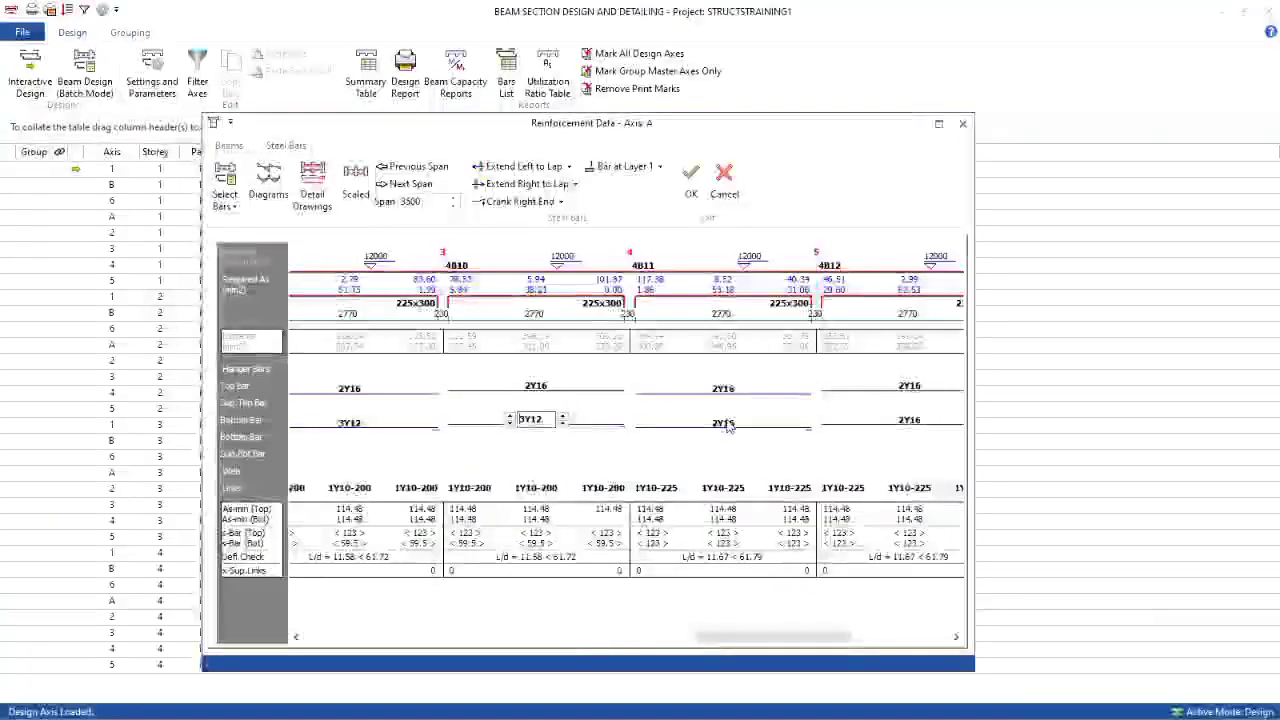
{"action": "left_click", "coordinate": [729, 425]}
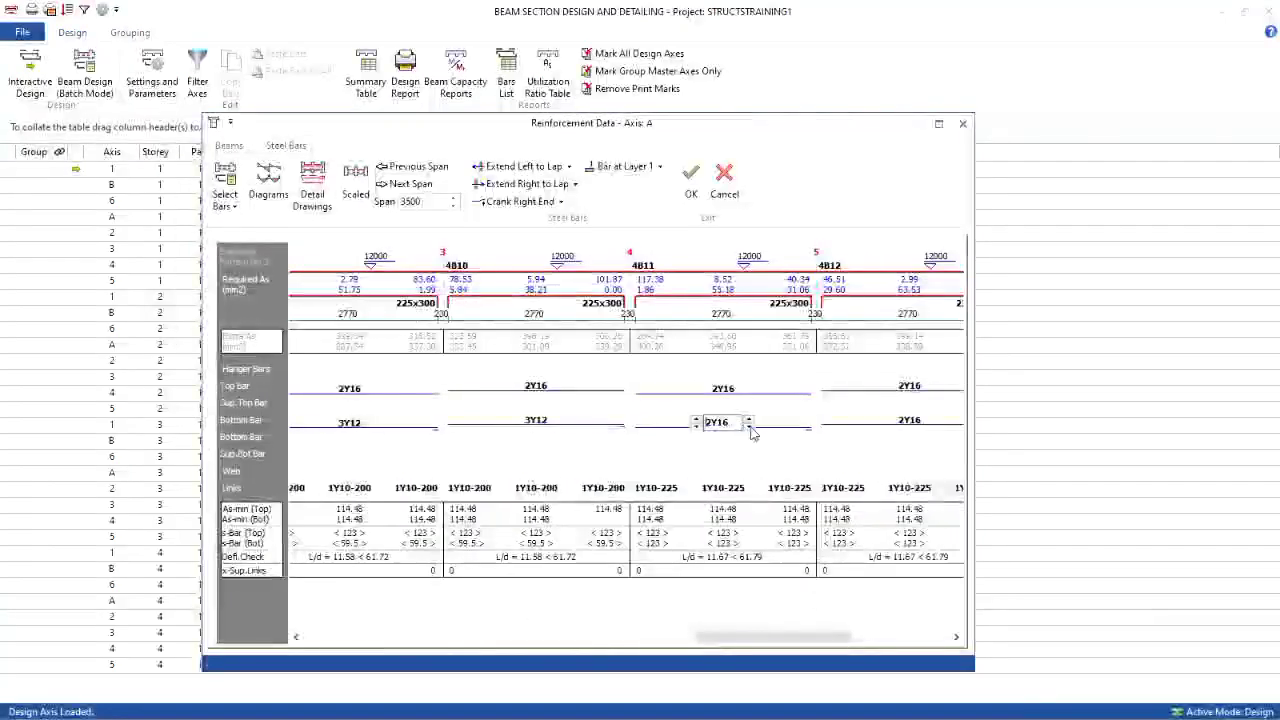
{"action": "left_click", "coordinate": [697, 427]}
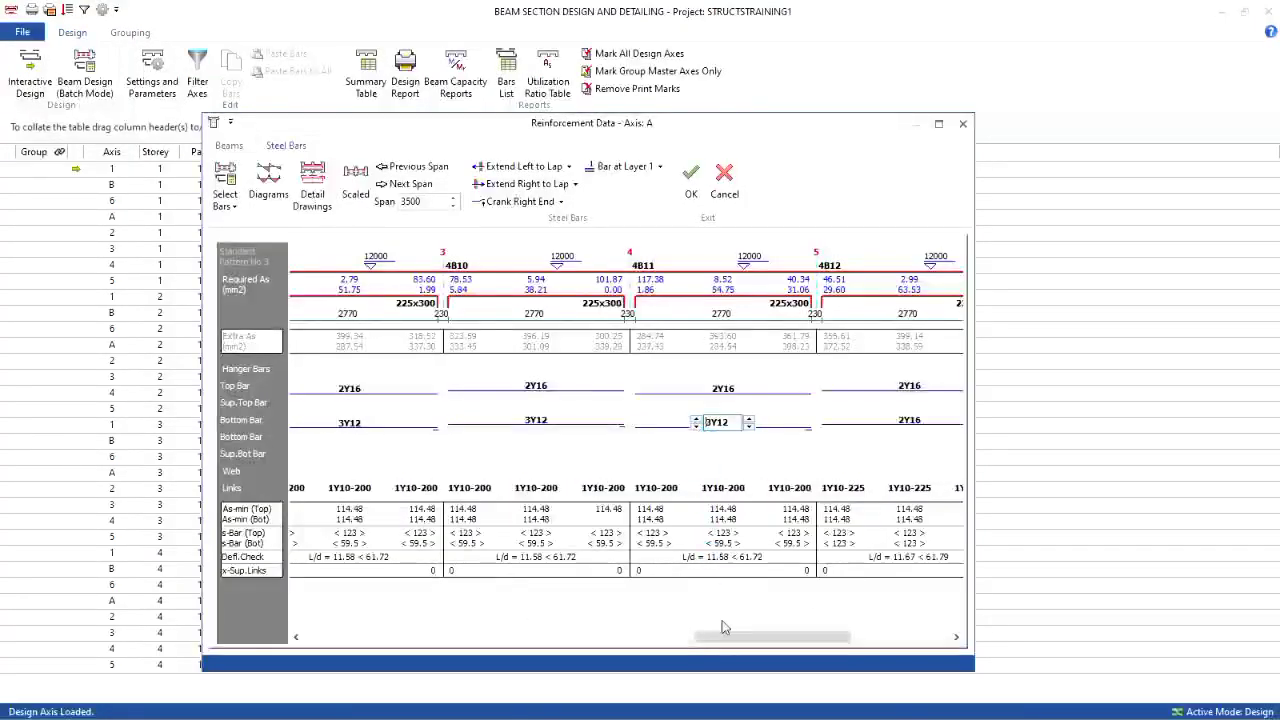
{"action": "left_click_drag", "start_coordinate": [724, 627], "coordinate": [897, 513]}
{"action": "left_click", "coordinate": [874, 428]}
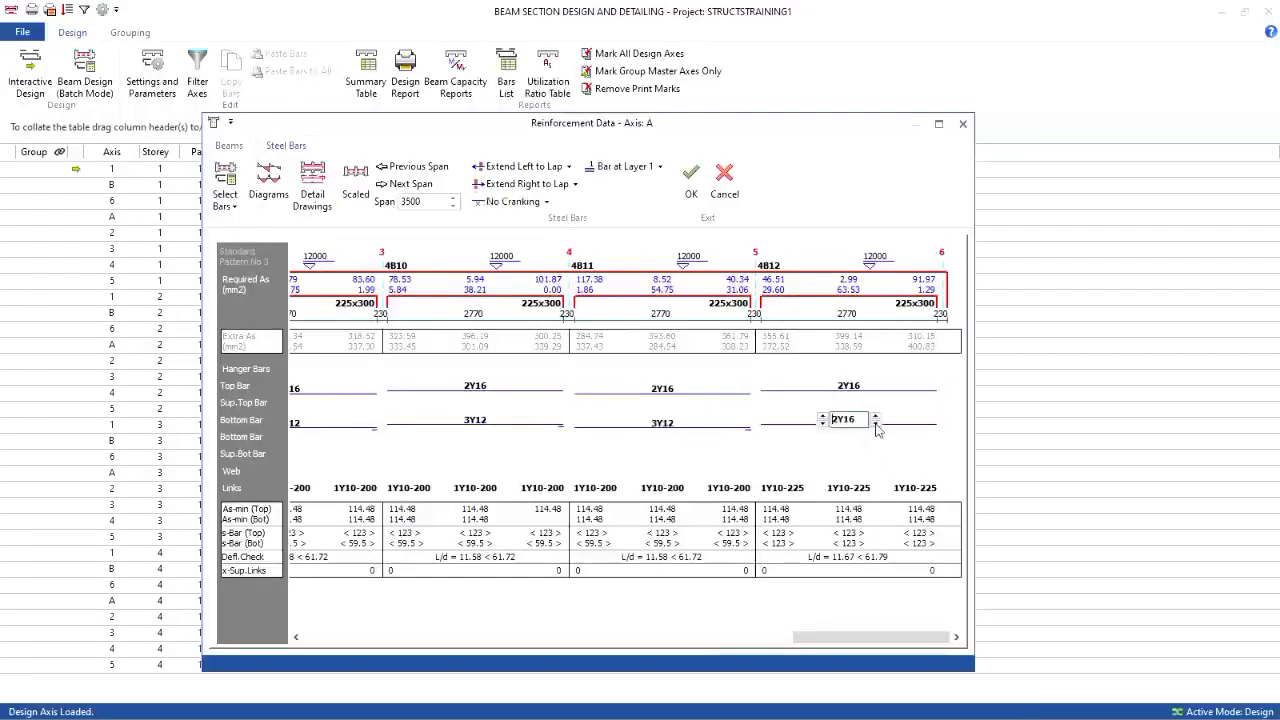
{"action": "left_click", "coordinate": [821, 423]}
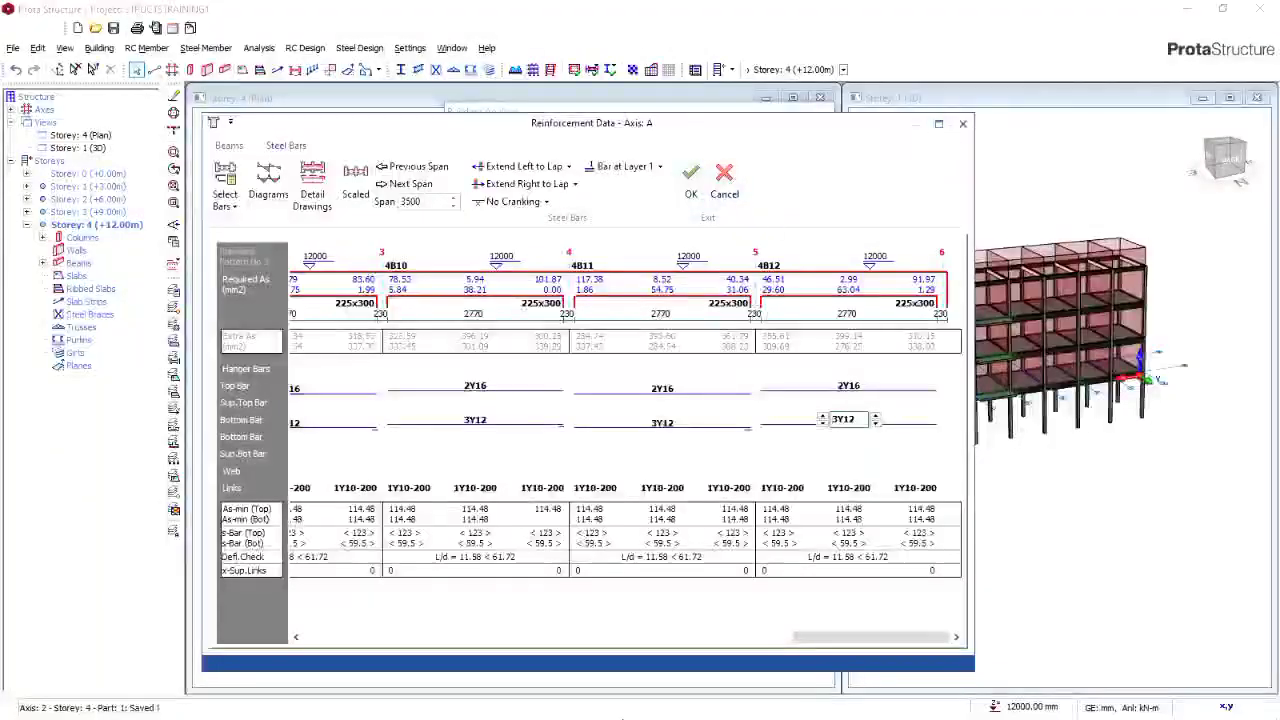
{"action": "left_click", "coordinate": [577, 710]}
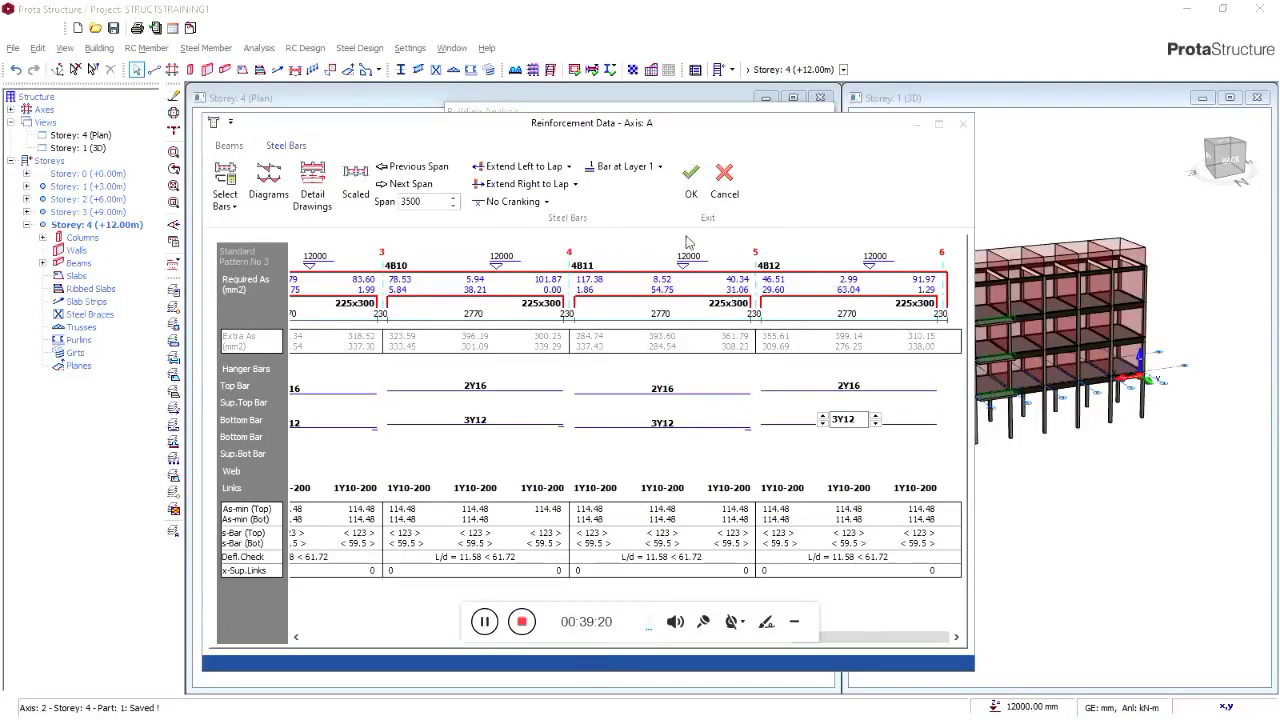
{"action": "left_click", "coordinate": [717, 446]}
{"action": "left_click", "coordinate": [670, 464]}
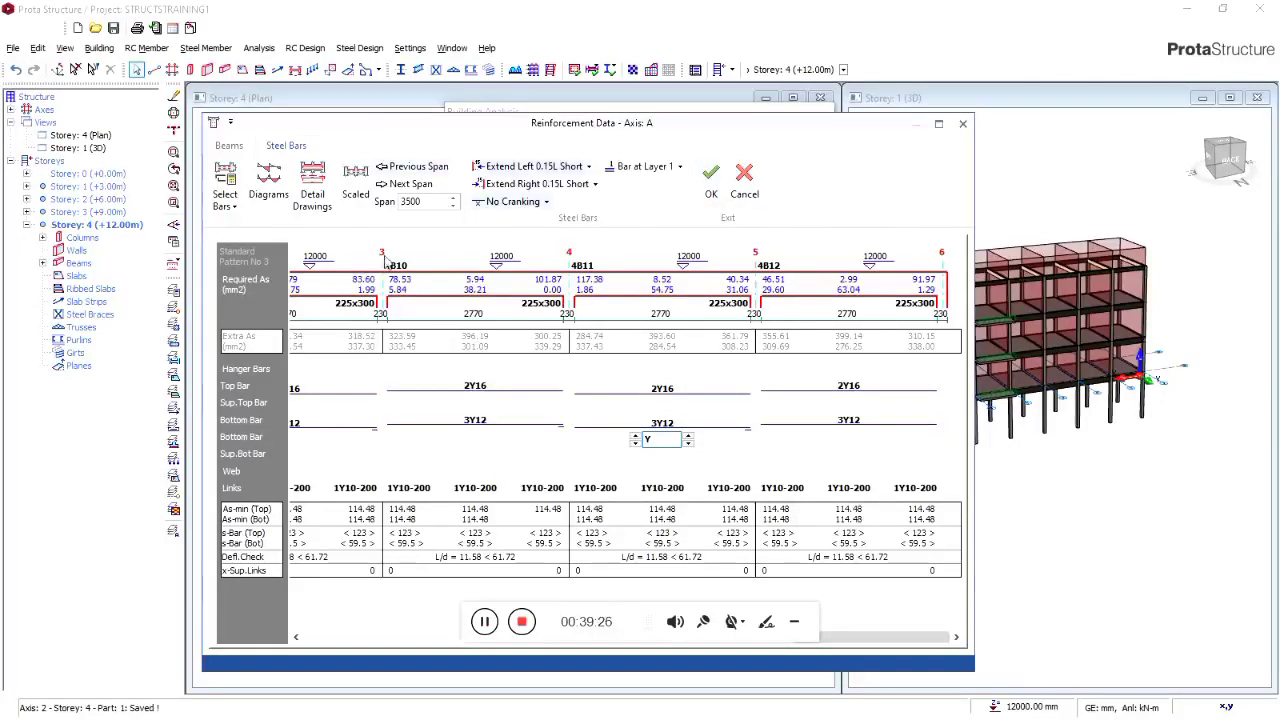
{"action": "left_click", "coordinate": [939, 126]}
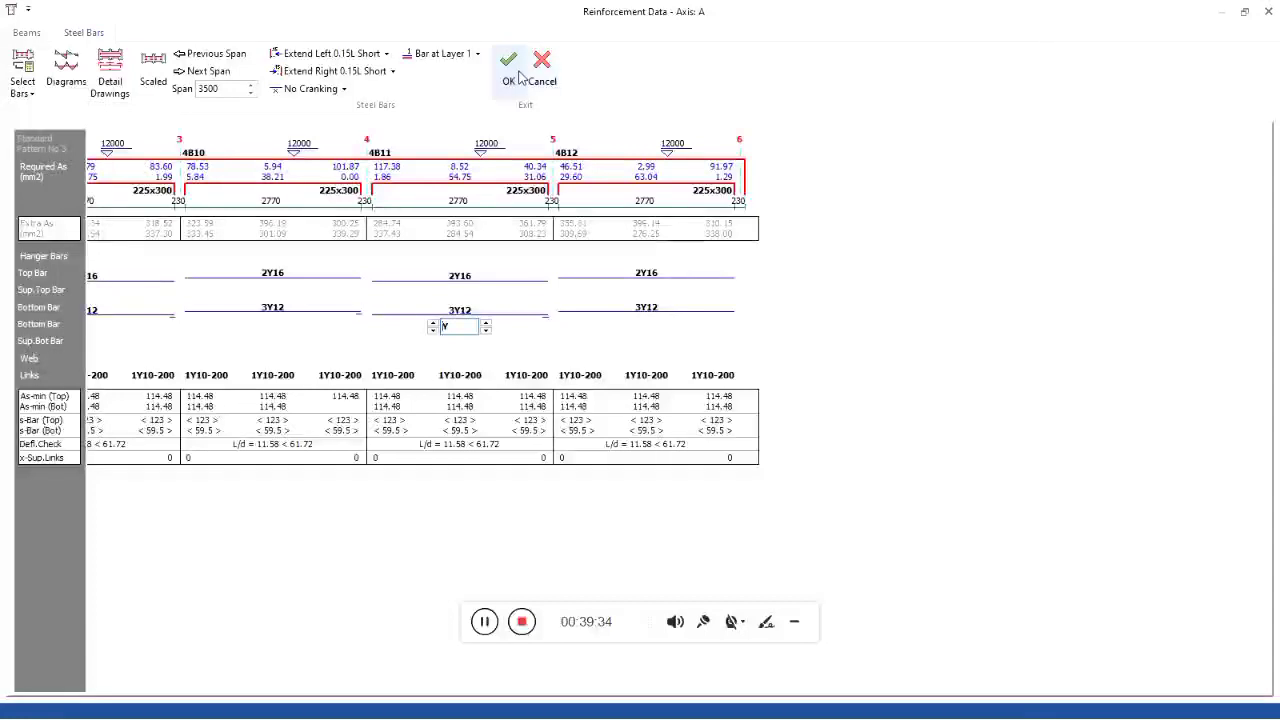
{"action": "left_click", "coordinate": [519, 78]}
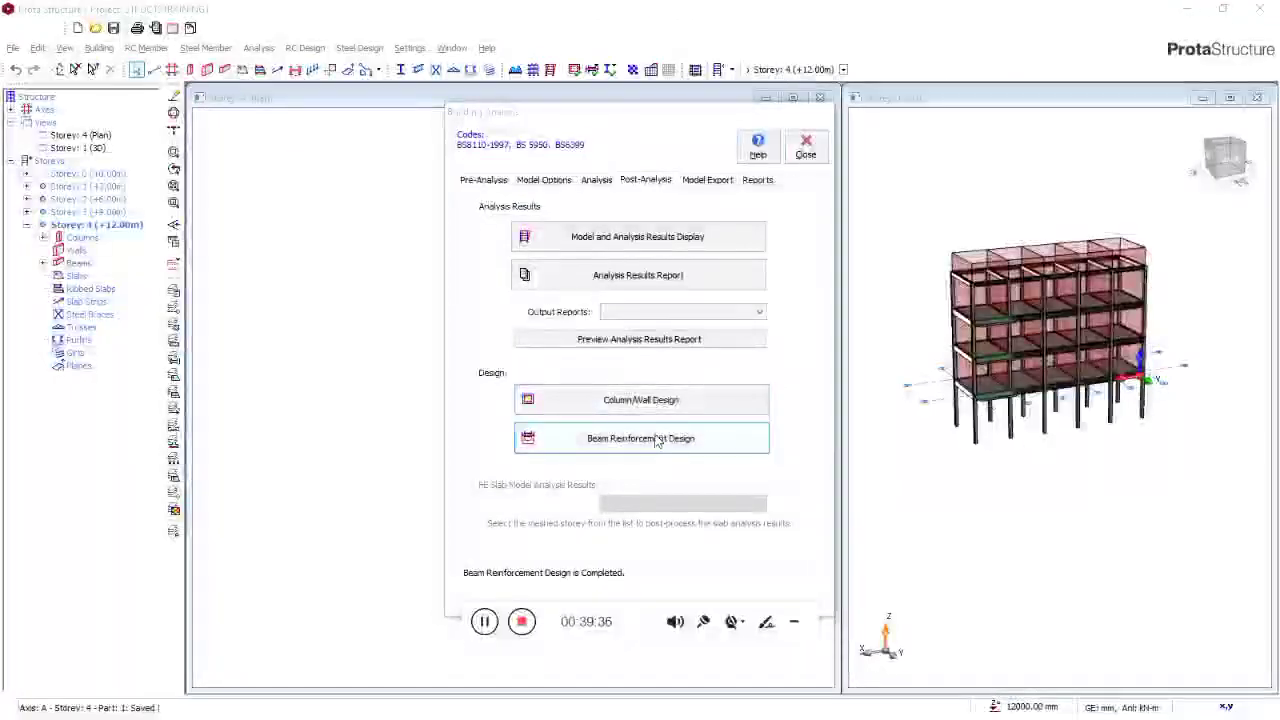
Open the Column/Wall Design list, enlarge it and sort the columns by storey
{"action": "left_click", "coordinate": [650, 404]}
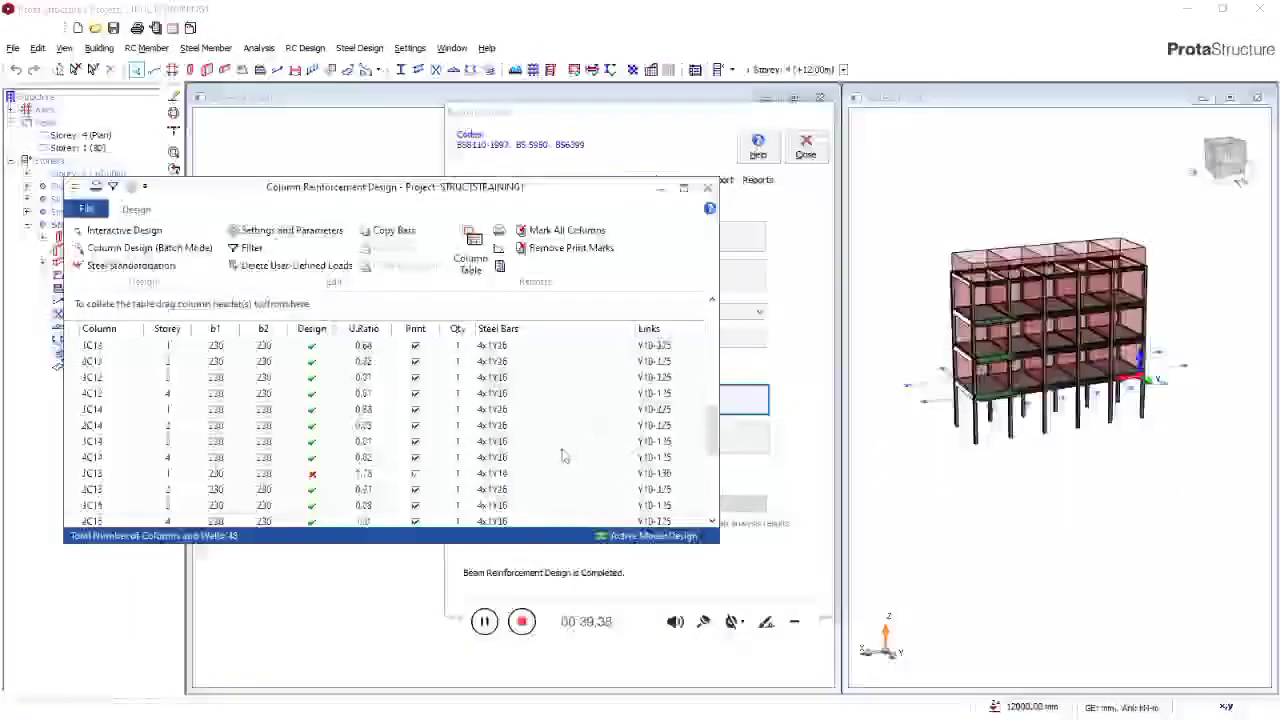
{"action": "scroll", "coordinate": [562, 456], "scroll_direction": "down", "scroll_amount": 5}
{"action": "left_click", "coordinate": [685, 189]}
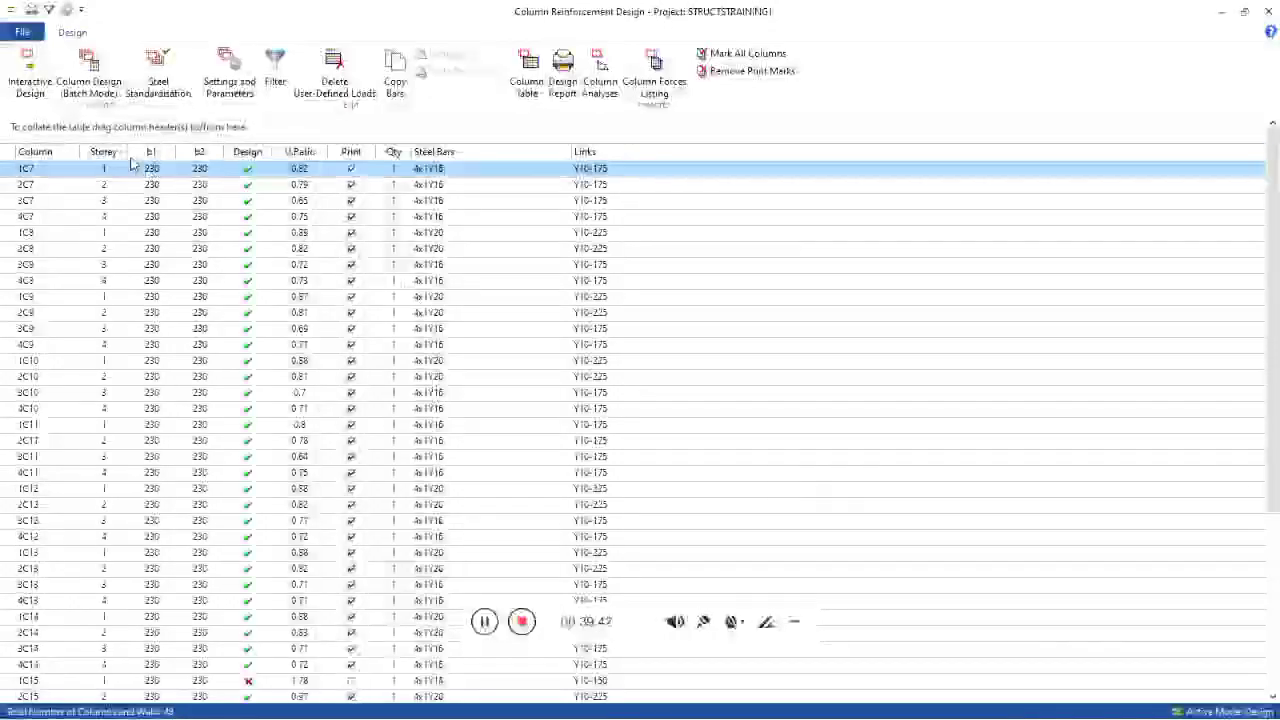
{"action": "left_click", "coordinate": [122, 157]}
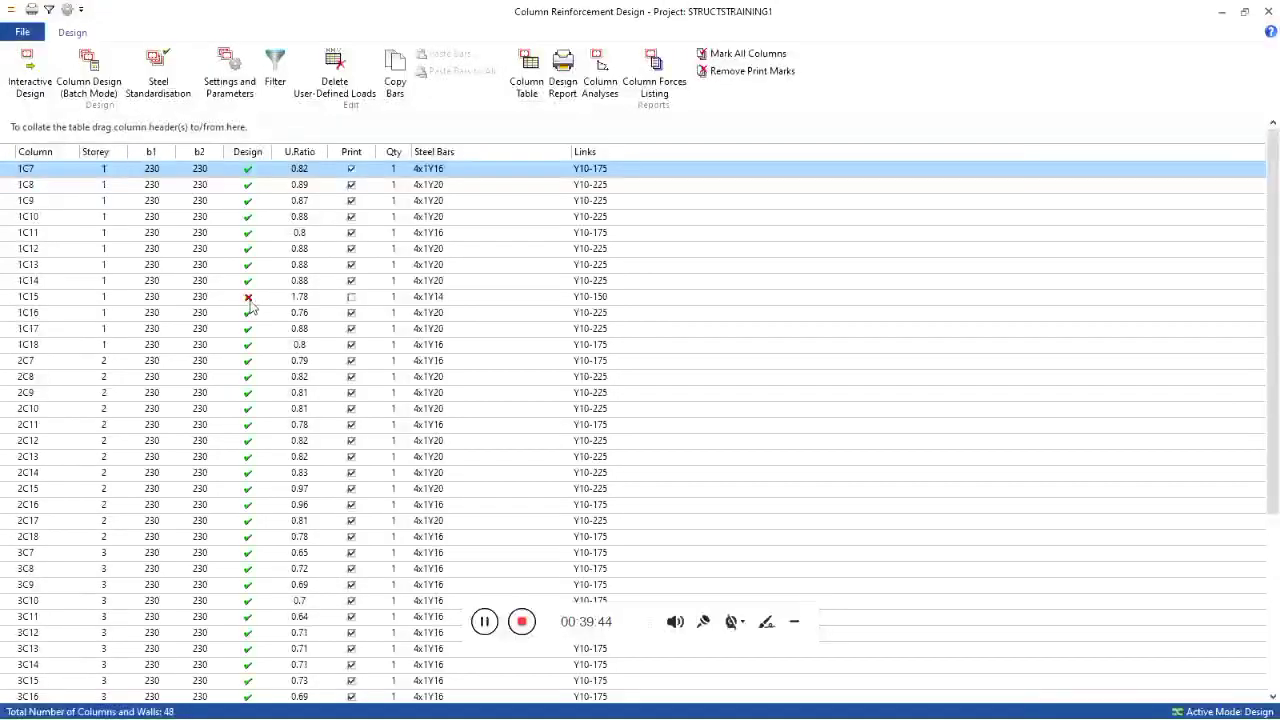
Examine the design status and utilization ratios of column 1C15 and the other columns across the storeys
{"action": "left_click", "coordinate": [250, 300]}
{"action": "scroll", "coordinate": [500, 360], "scroll_direction": "down", "scroll_amount": 1}
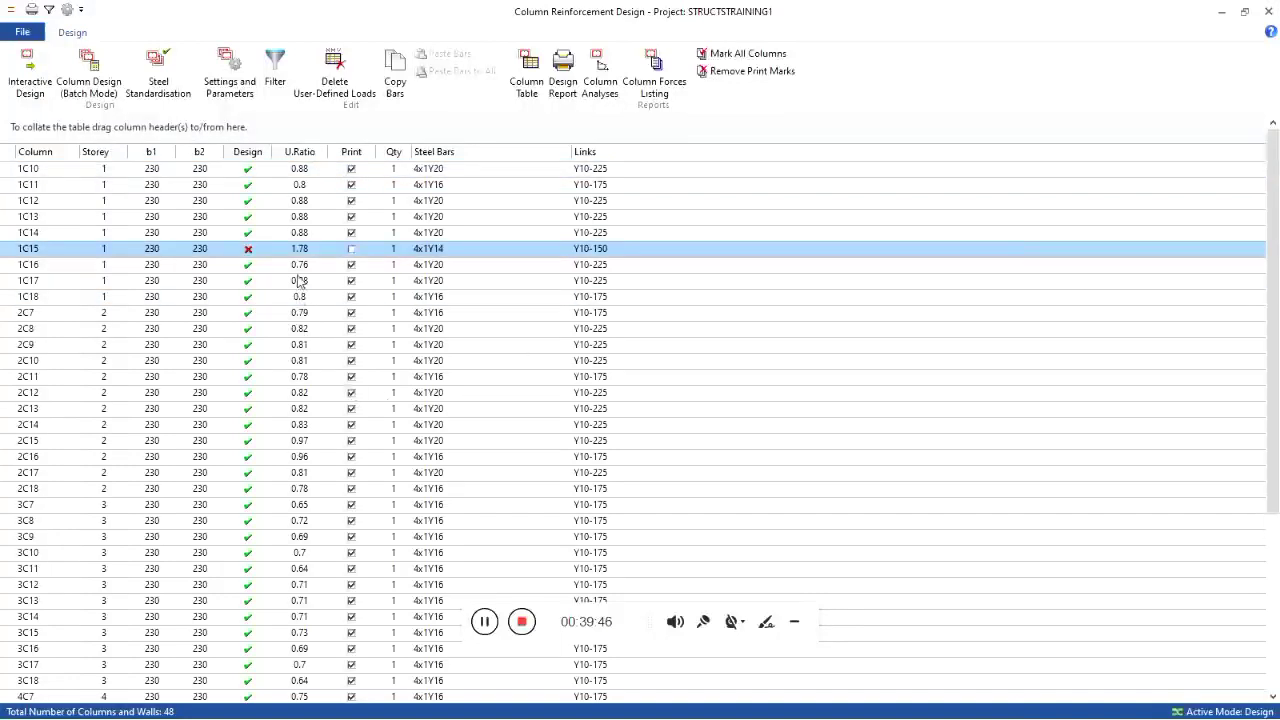
{"action": "scroll", "coordinate": [136, 378], "scroll_direction": "up", "scroll_amount": 1}
{"action": "scroll", "coordinate": [280, 310], "scroll_direction": "down", "scroll_amount": 4}
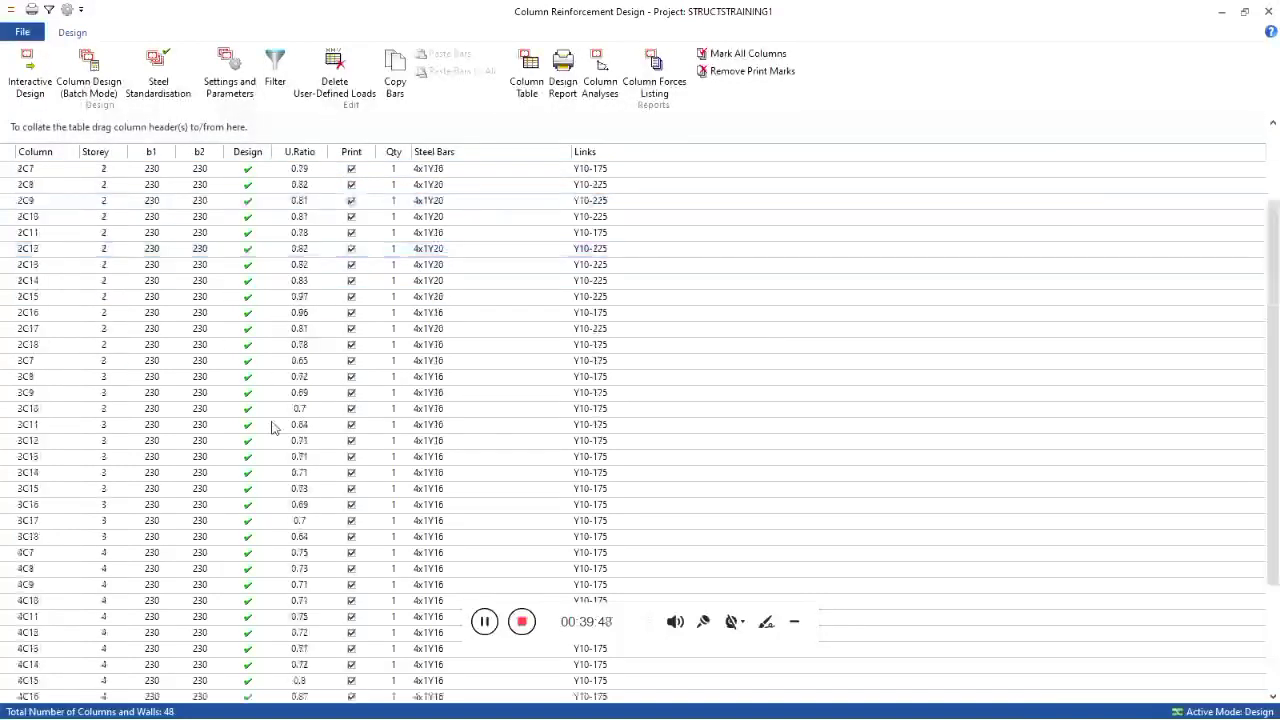
{"action": "scroll", "coordinate": [275, 428], "scroll_direction": "up", "scroll_amount": 4}
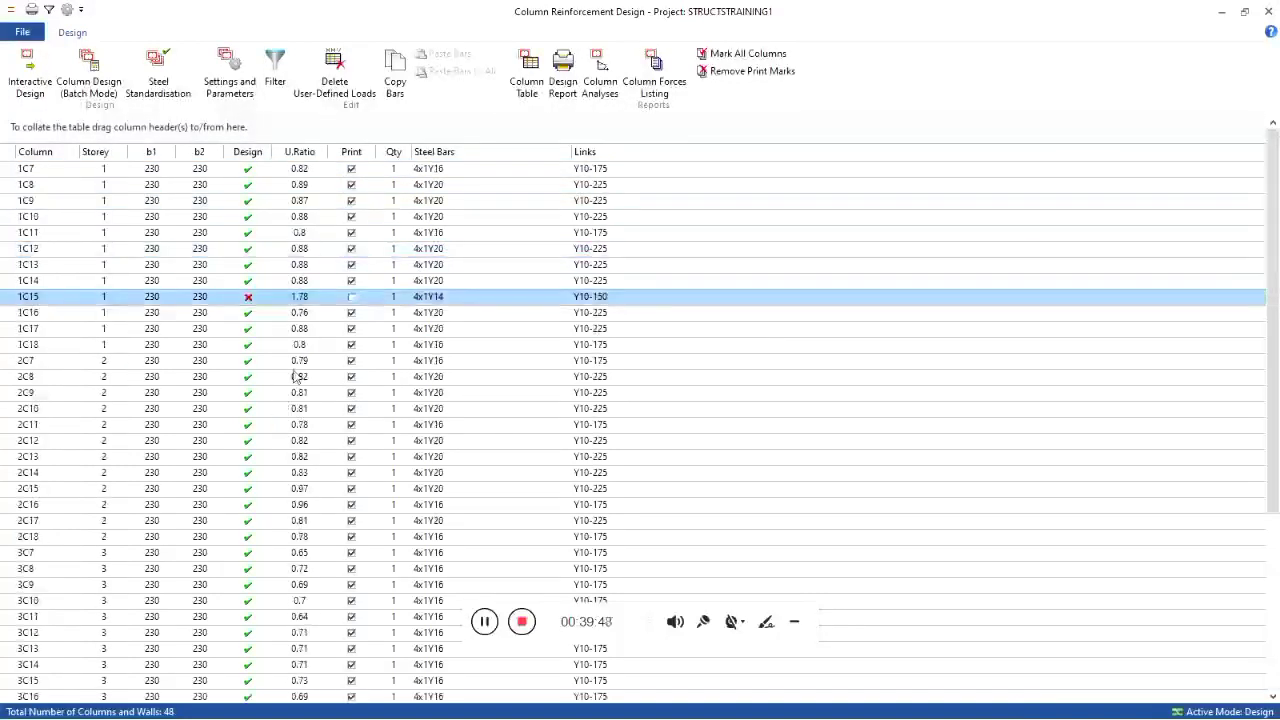
{"action": "left_click", "coordinate": [1225, 13]}
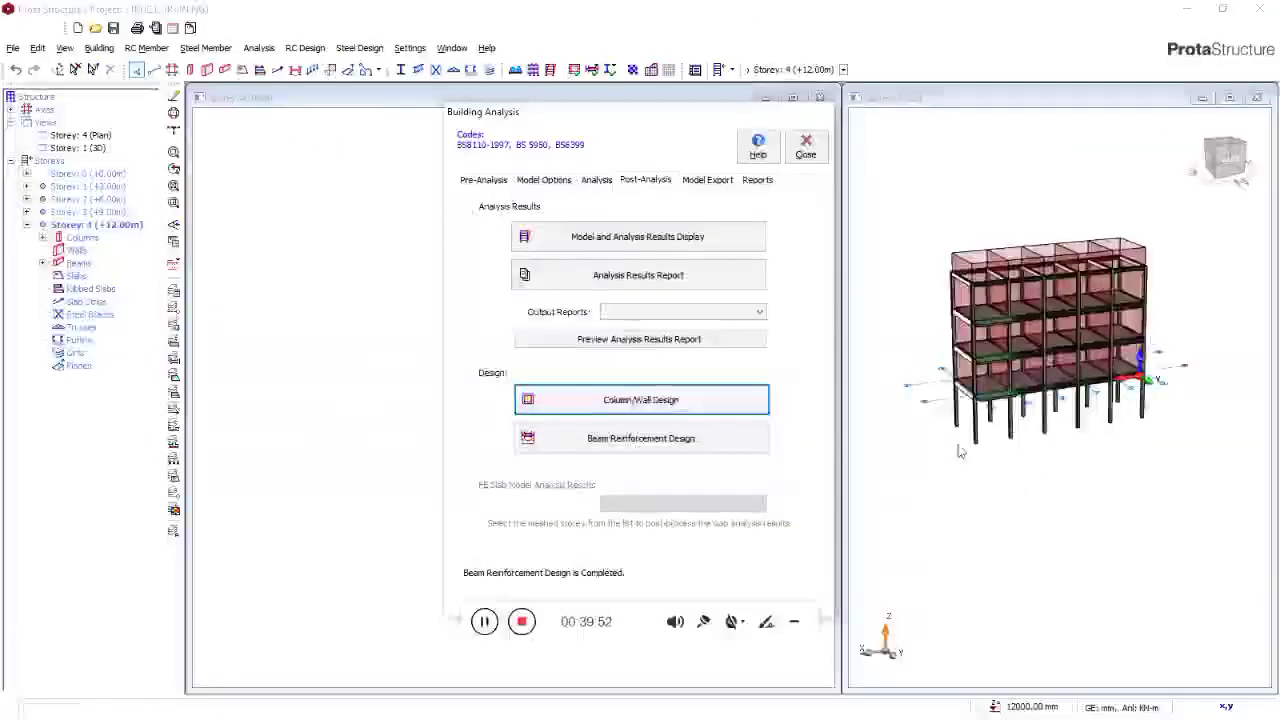
Close the building analysis dialog and open the section design of storey 1 corner column 1C7 from the 3D model
{"action": "left_click", "coordinate": [806, 147]}
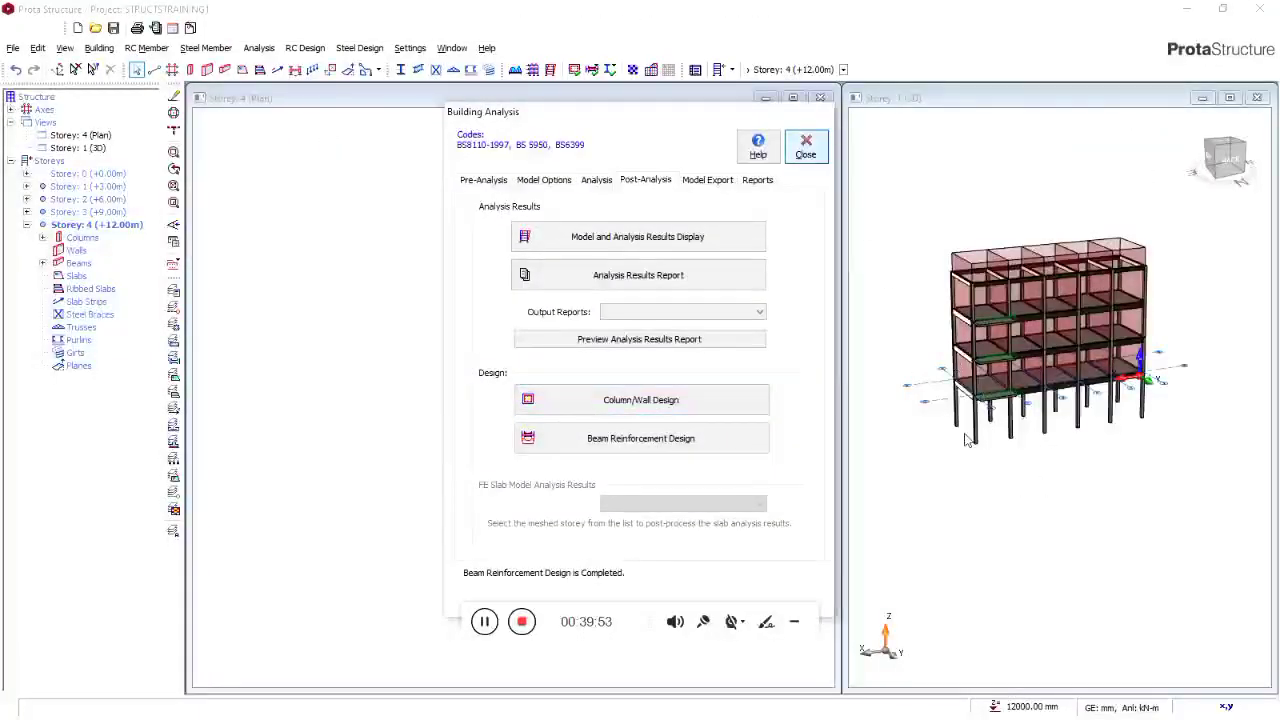
{"action": "left_click_drag", "start_coordinate": [1003, 477], "coordinate": [1102, 436]}
{"action": "scroll", "coordinate": [1114, 428], "scroll_direction": "up", "scroll_amount": 4}
{"action": "scroll", "coordinate": [1062, 430], "scroll_direction": "down", "scroll_amount": 4}
{"action": "left_click", "coordinate": [1097, 416]}
{"action": "right_click", "coordinate": [1096, 414]}
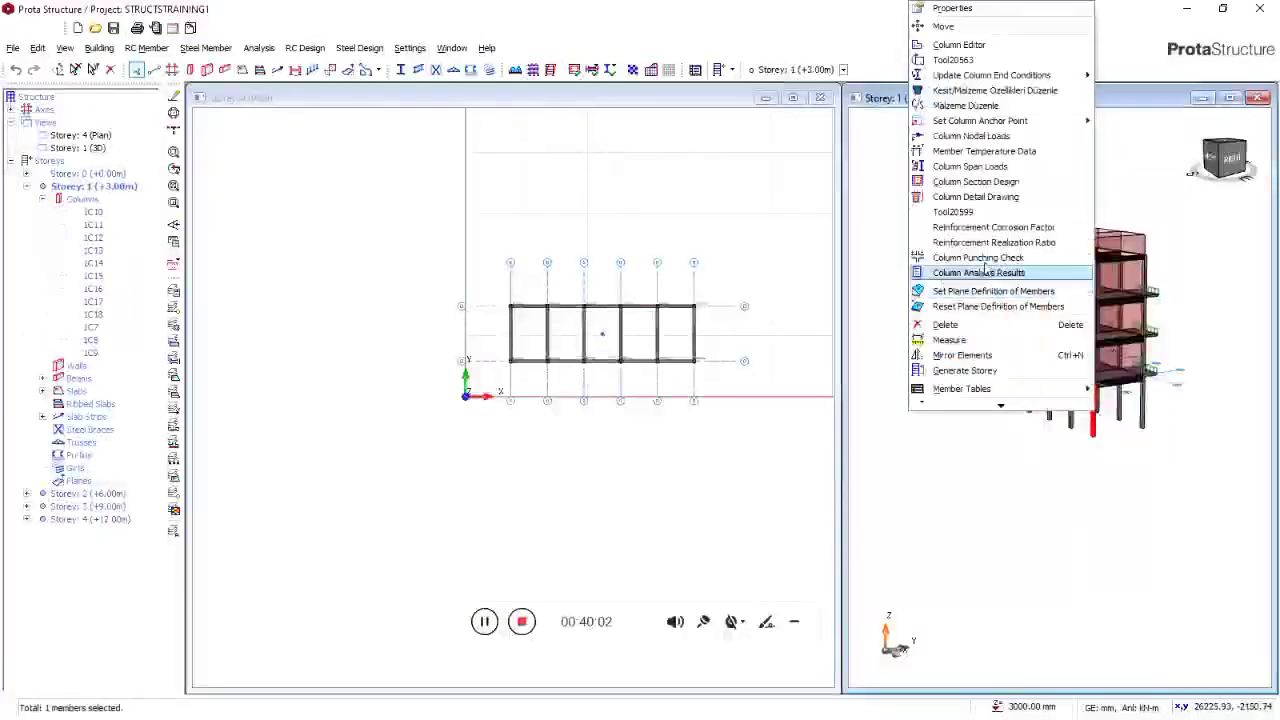
{"action": "key", "text": "Escape"}
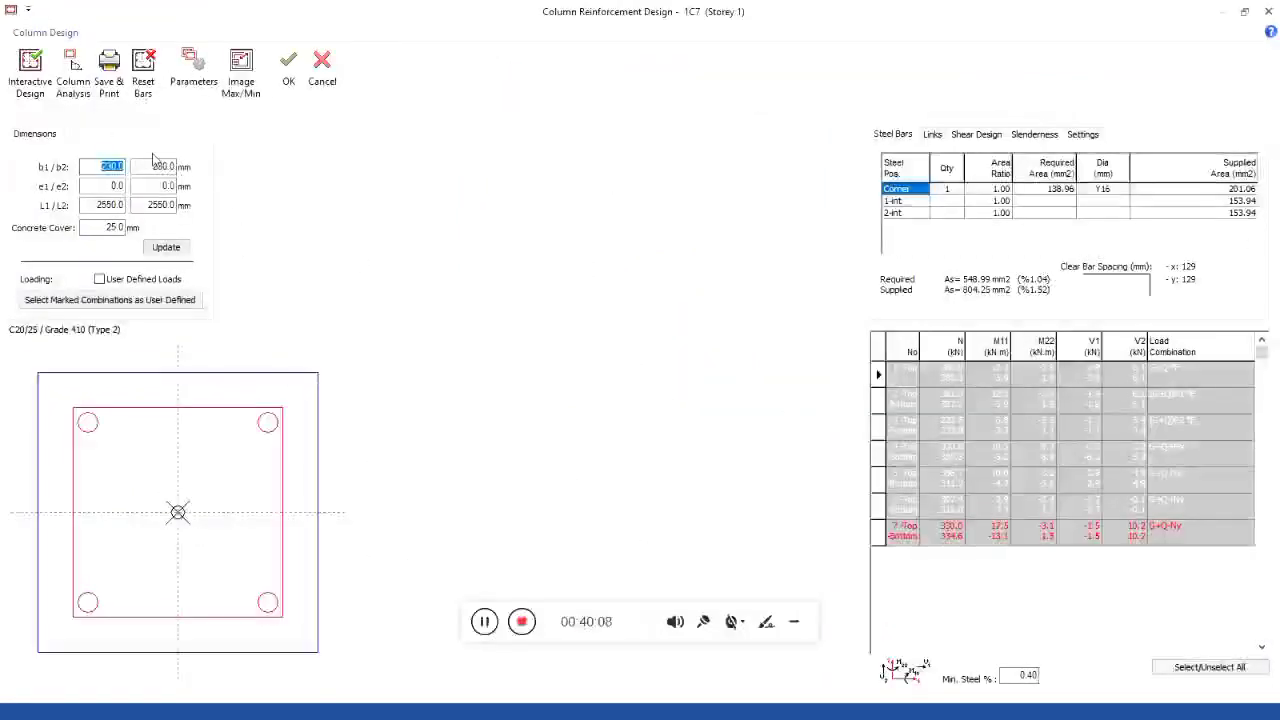
Run the interactive design of column 1C7 and save its reinforcement
{"action": "left_click", "coordinate": [32, 78]}
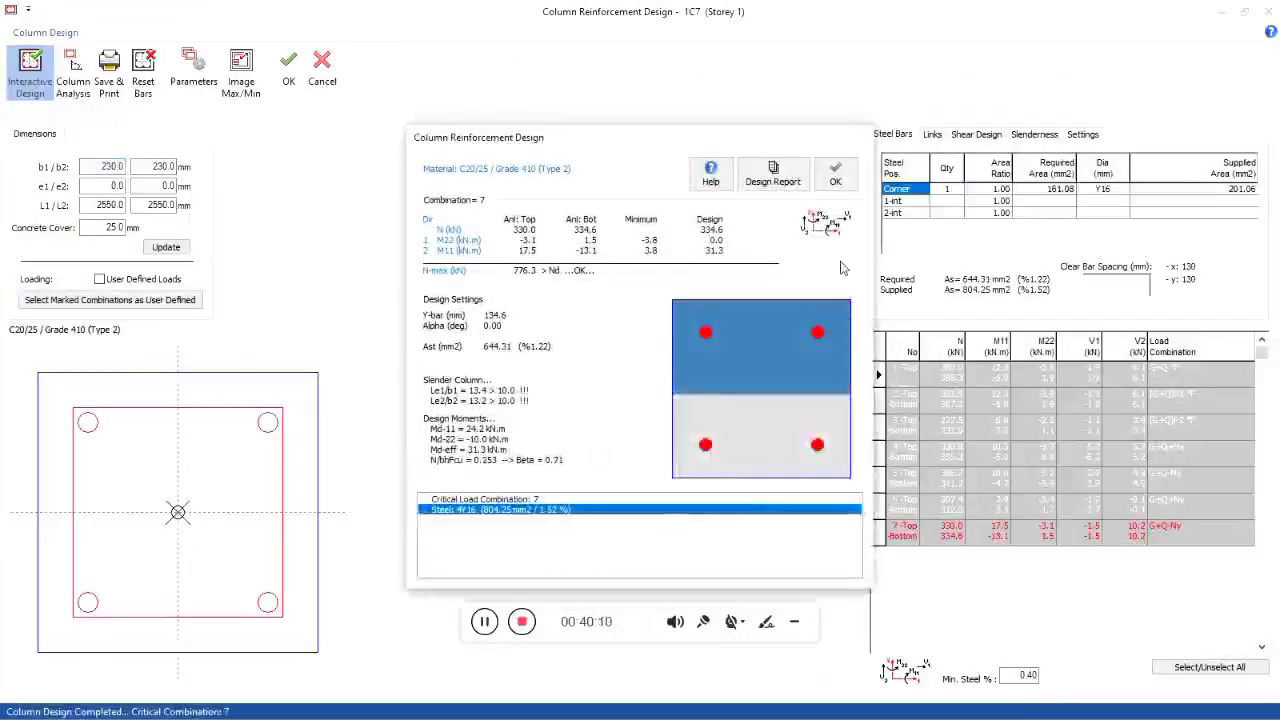
{"action": "left_click", "coordinate": [835, 177]}
{"action": "left_click", "coordinate": [288, 72]}
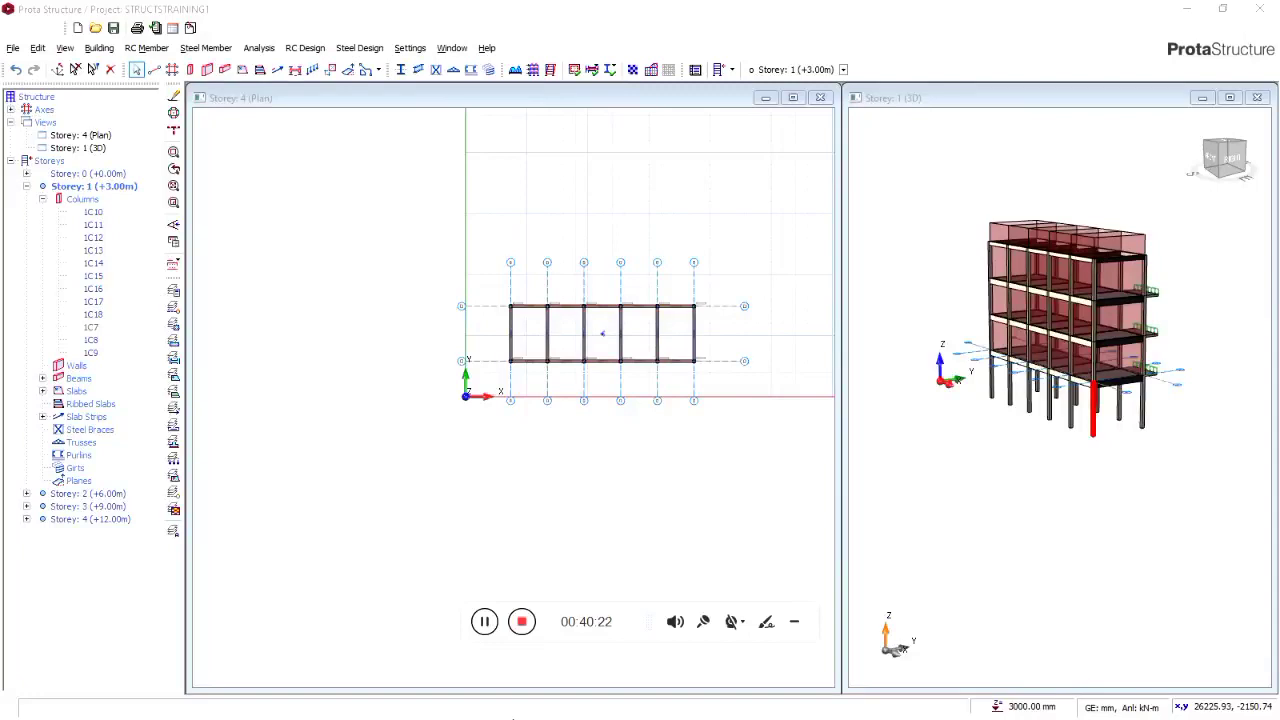
Return to the column design list and try to redesign storey 1 column 1C15 interactively
{"action": "key", "text": "alt+Tab"}
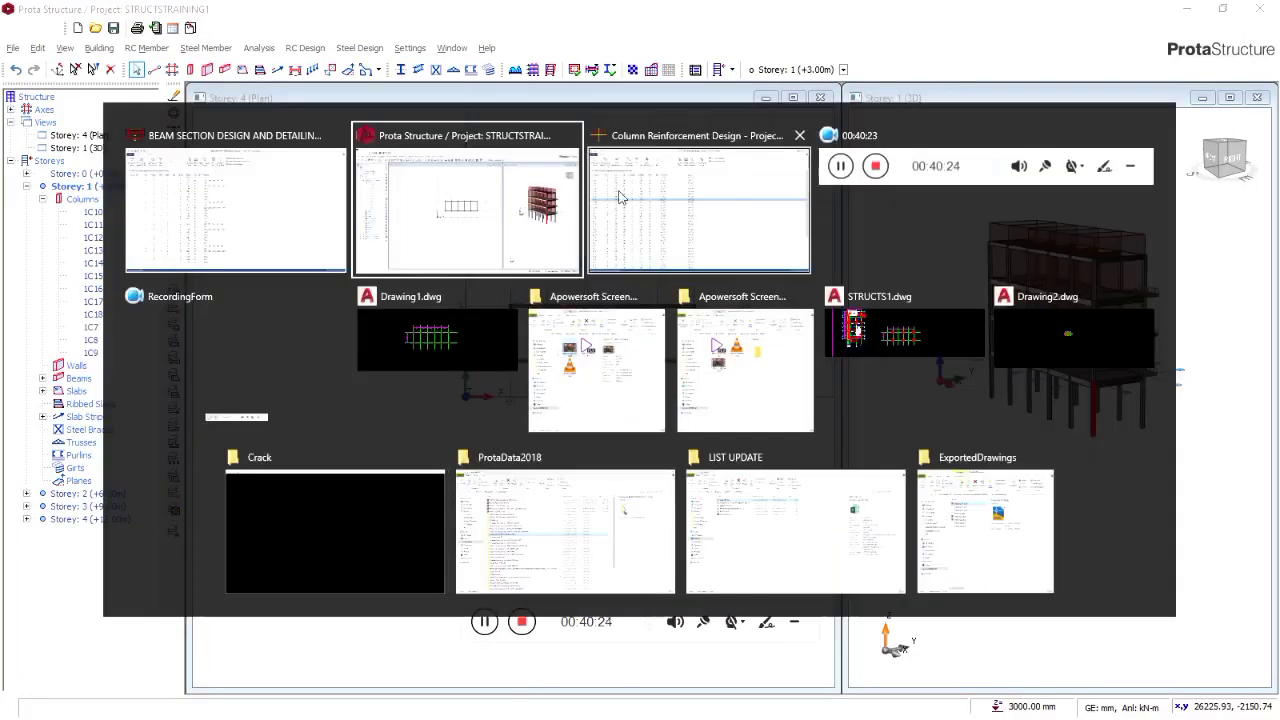
{"action": "left_click", "coordinate": [688, 196]}
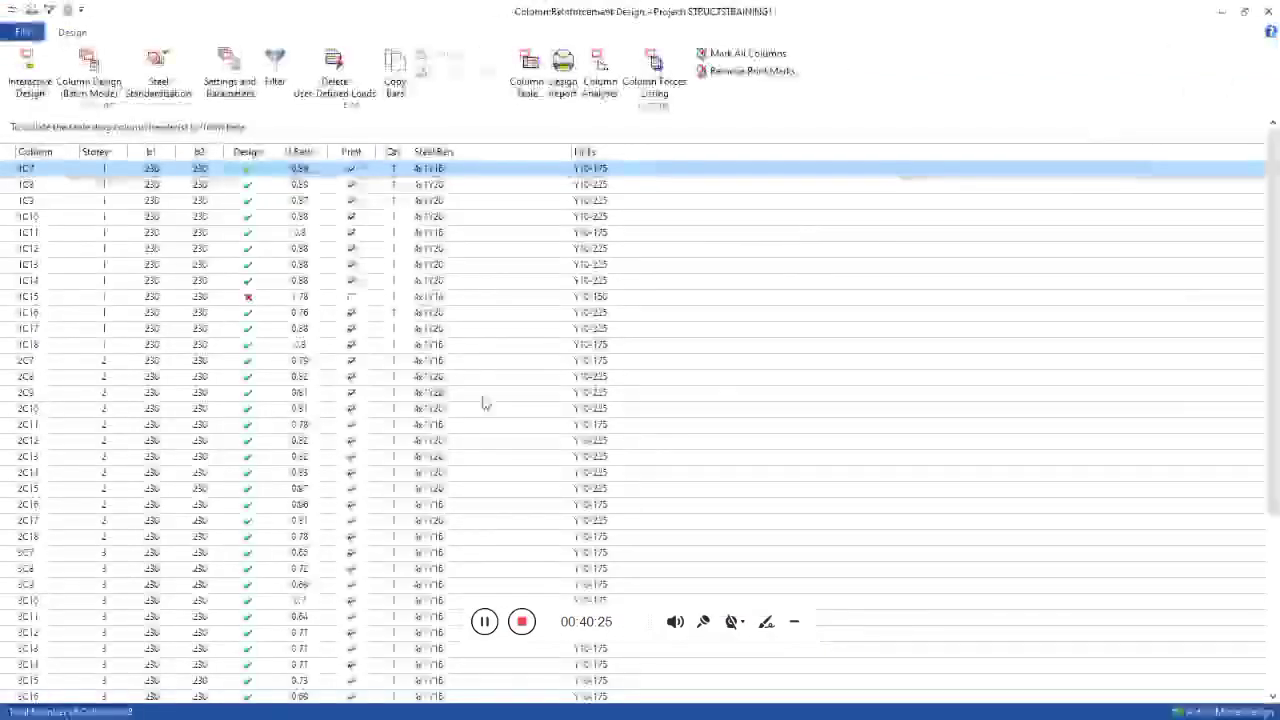
{"action": "left_click", "coordinate": [327, 297]}
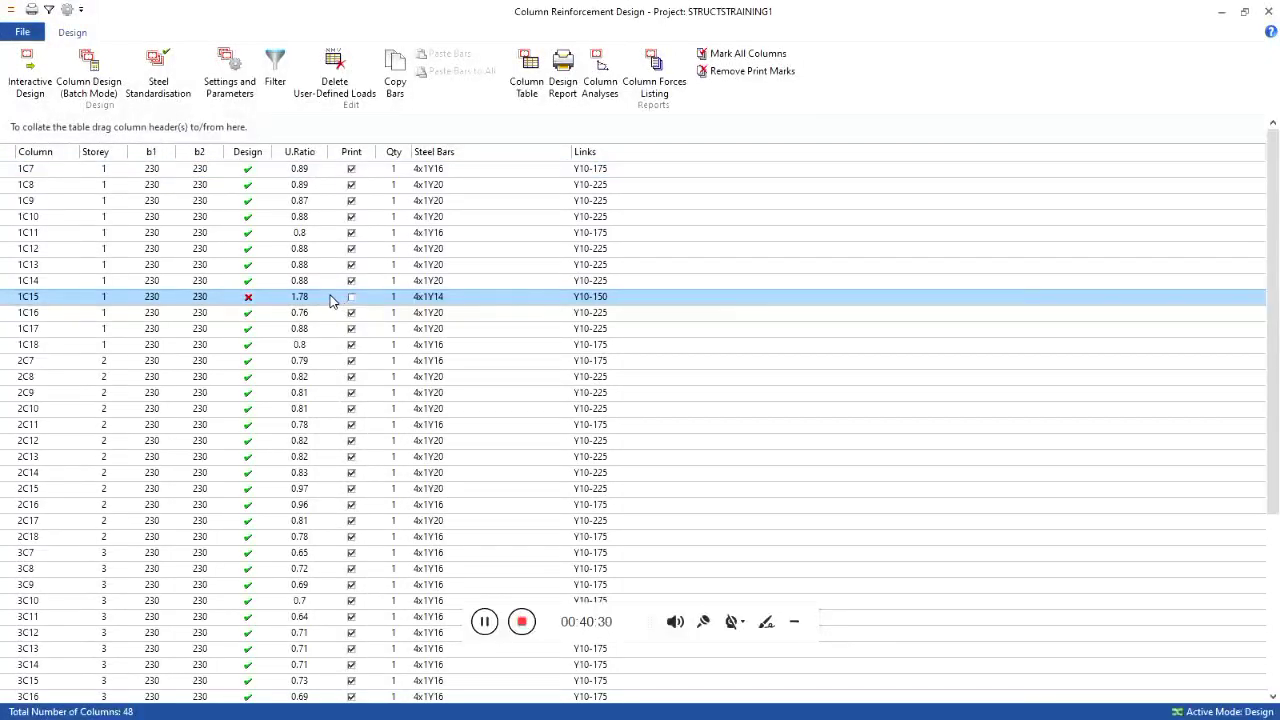
{"action": "double_click", "coordinate": [333, 299]}
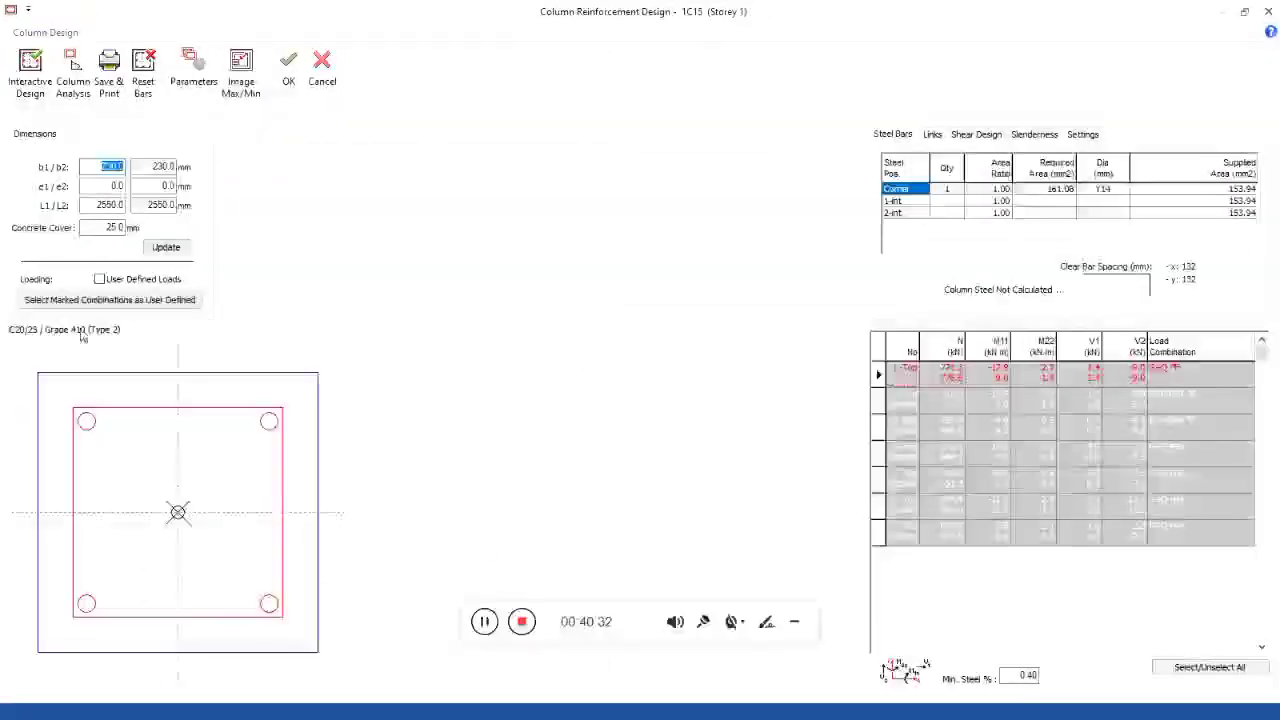
{"action": "left_click", "coordinate": [28, 70]}
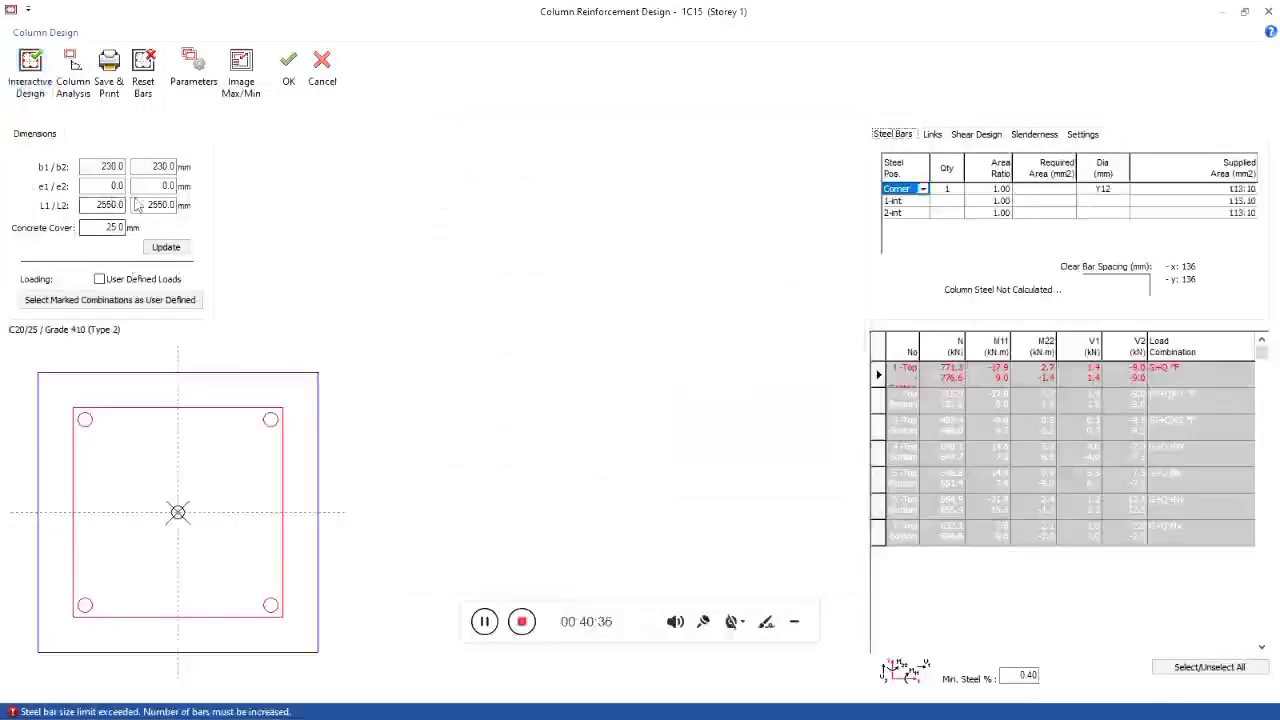
{"action": "left_click", "coordinate": [306, 74]}
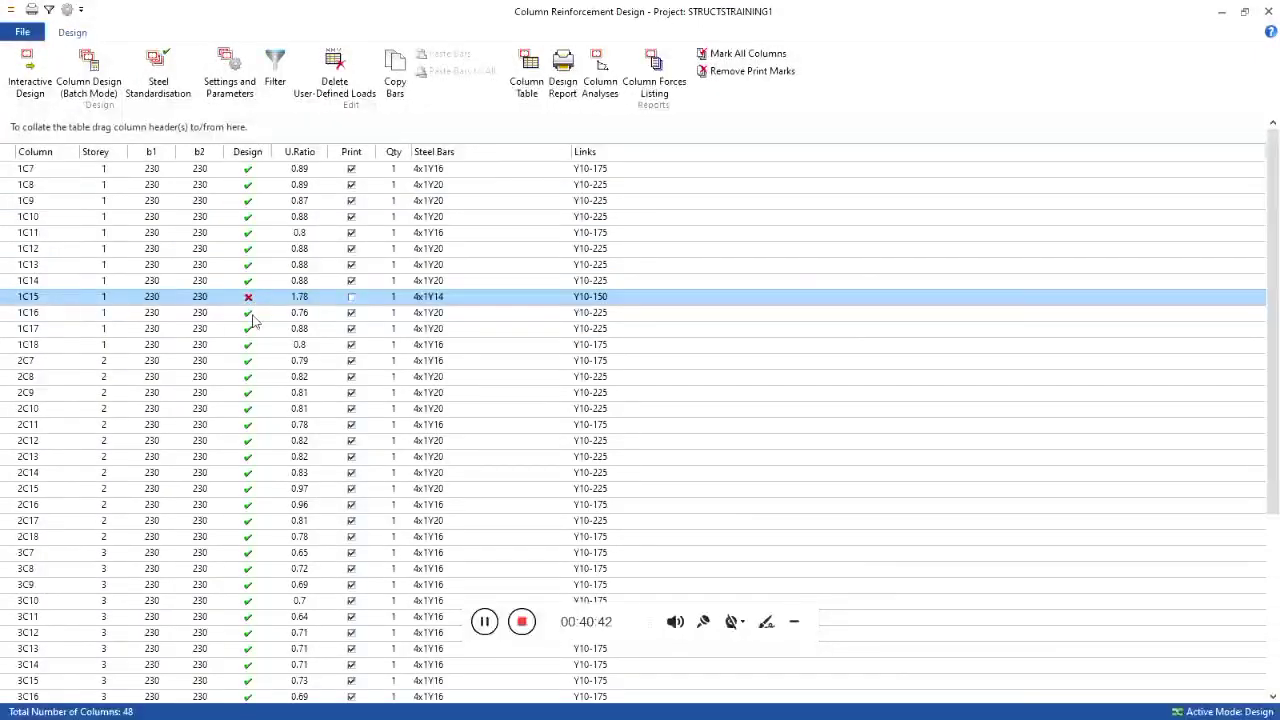
Close the column design list and locate column 1C15 in the storey 1 model
{"action": "left_click", "coordinate": [1270, 10]}
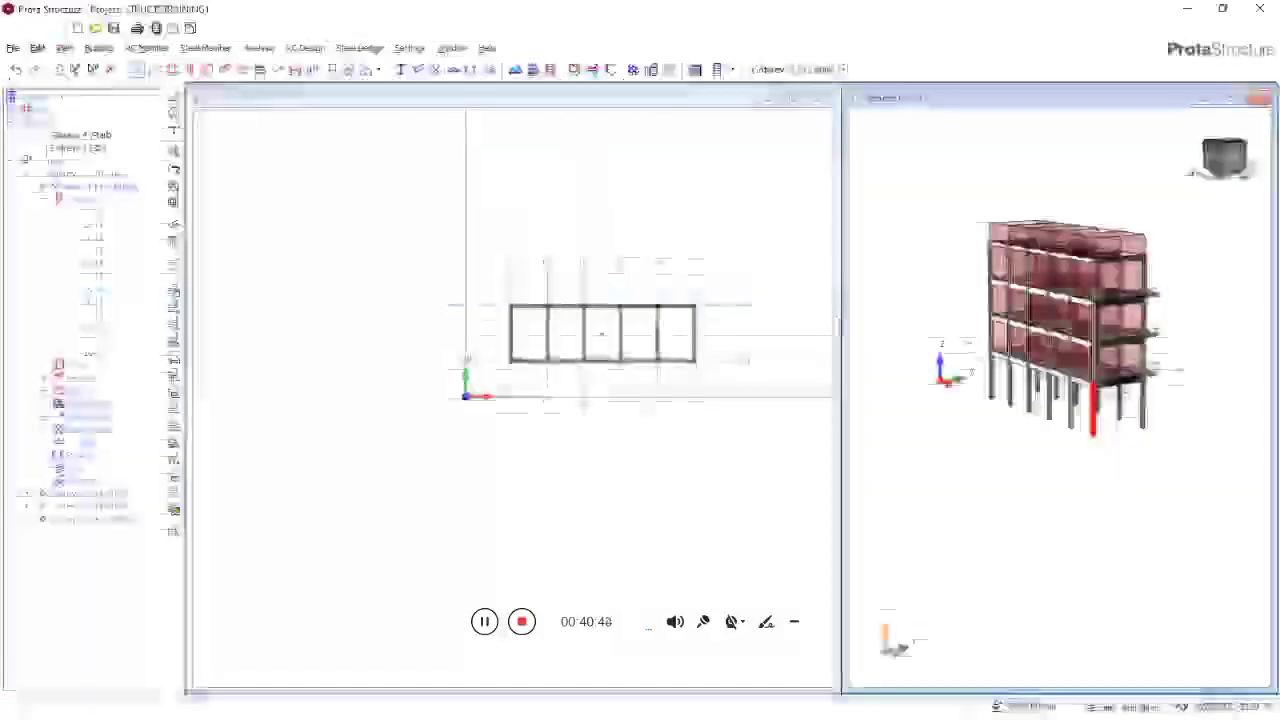
{"action": "scroll", "coordinate": [224, 298], "scroll_direction": "down", "scroll_amount": 2}
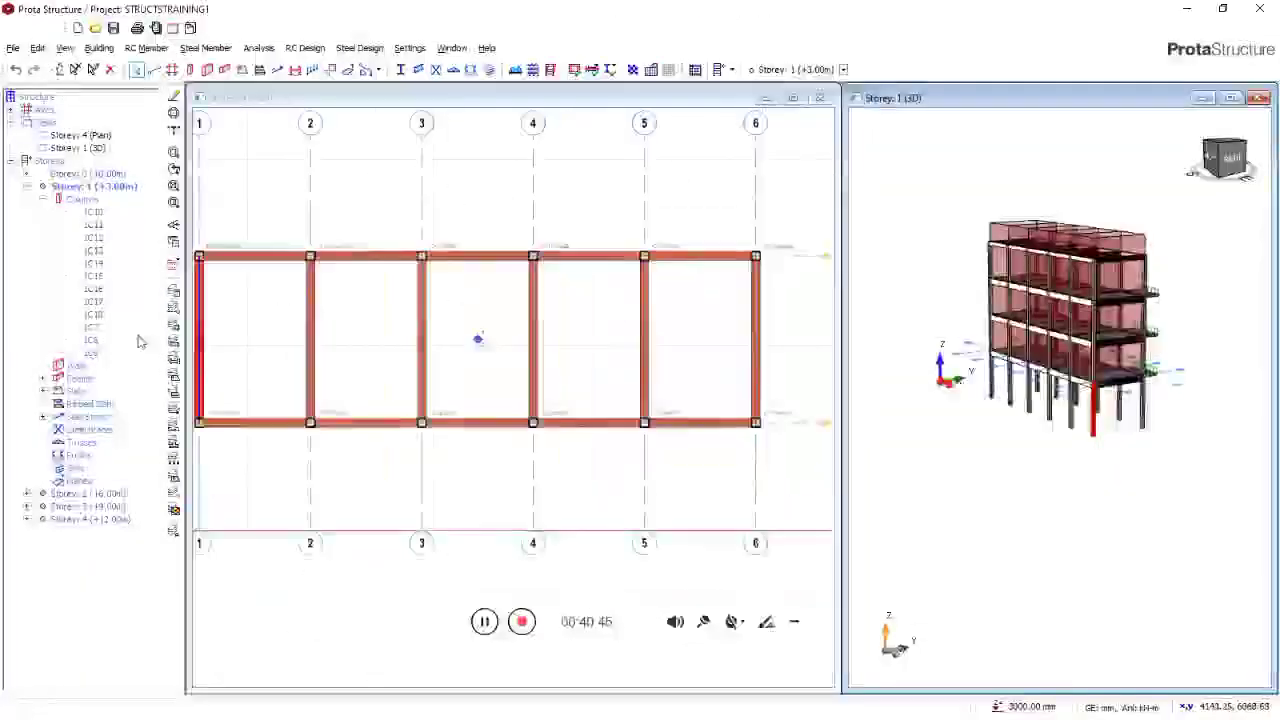
{"action": "scroll", "coordinate": [396, 250], "scroll_direction": "up", "scroll_amount": 5}
{"action": "scroll", "coordinate": [563, 289], "scroll_direction": "down", "scroll_amount": 6}
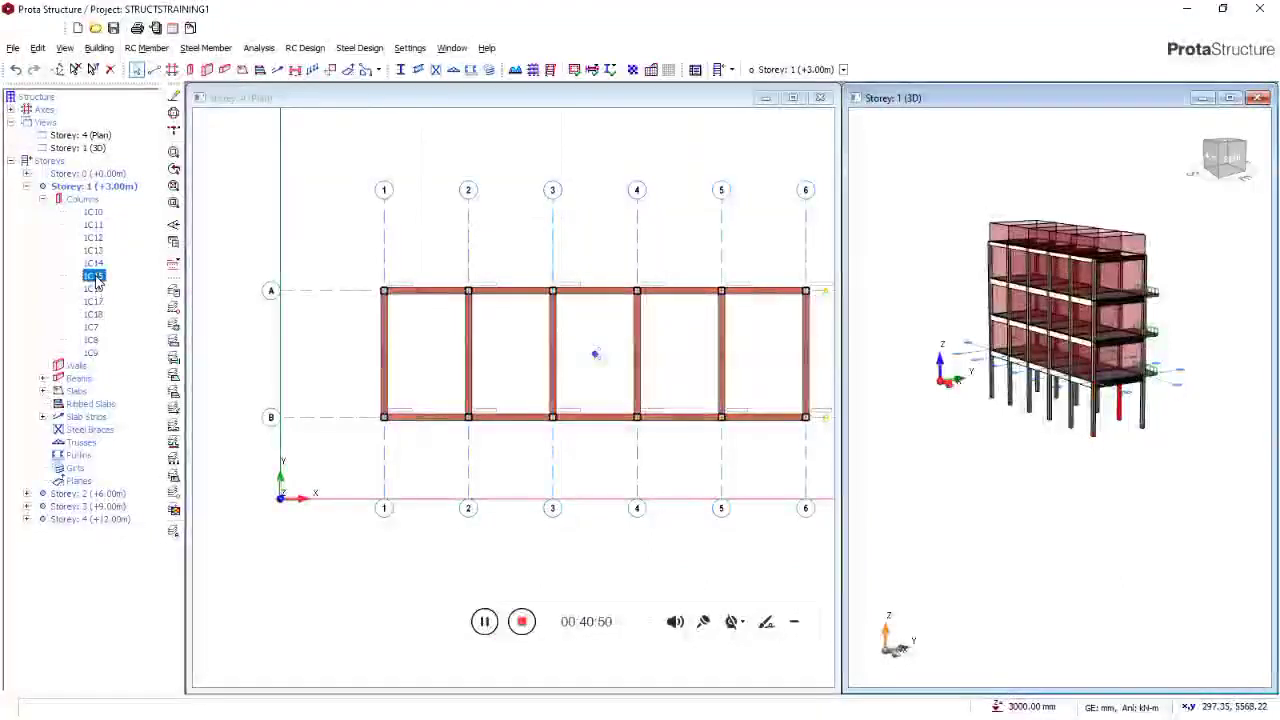
Open the section design of storey 1 column 1C15 from the 3D model, run its interactive design and save the 4Y20 reinforcement
{"action": "middle_click_drag", "start_coordinate": [957, 511], "coordinate": [872, 490]}
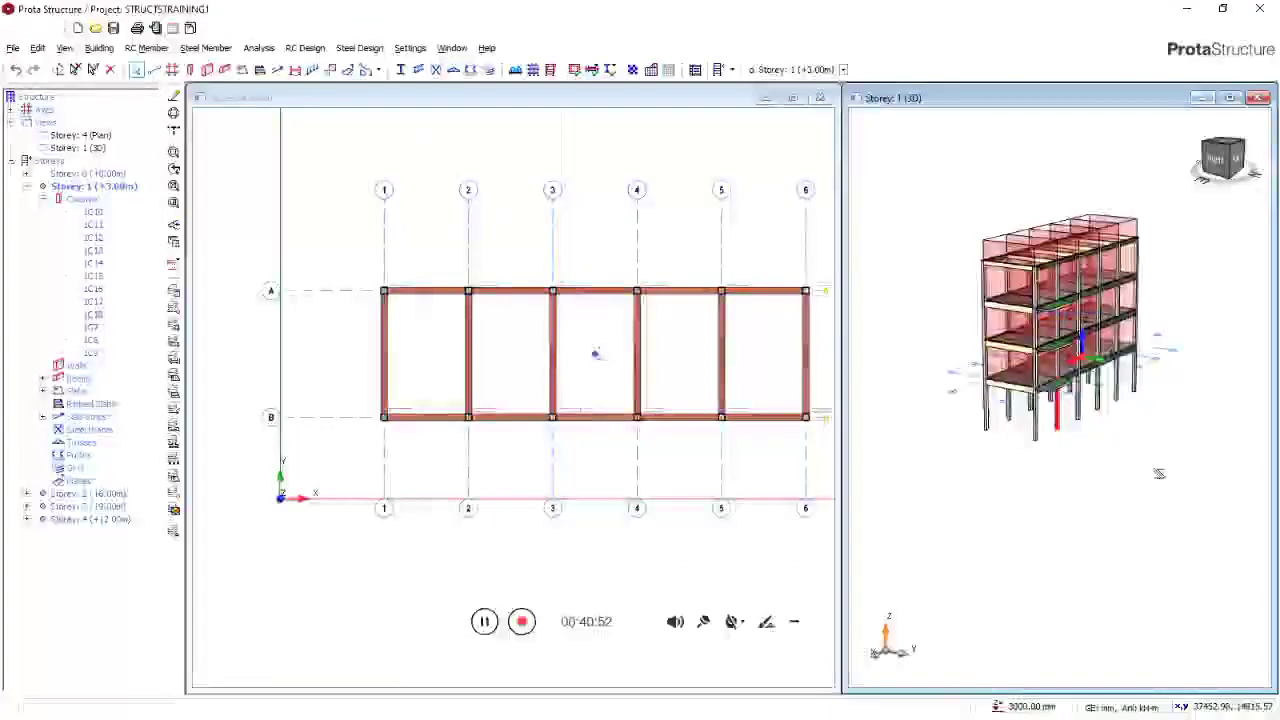
{"action": "scroll", "coordinate": [1159, 473], "scroll_direction": "up", "scroll_amount": 6}
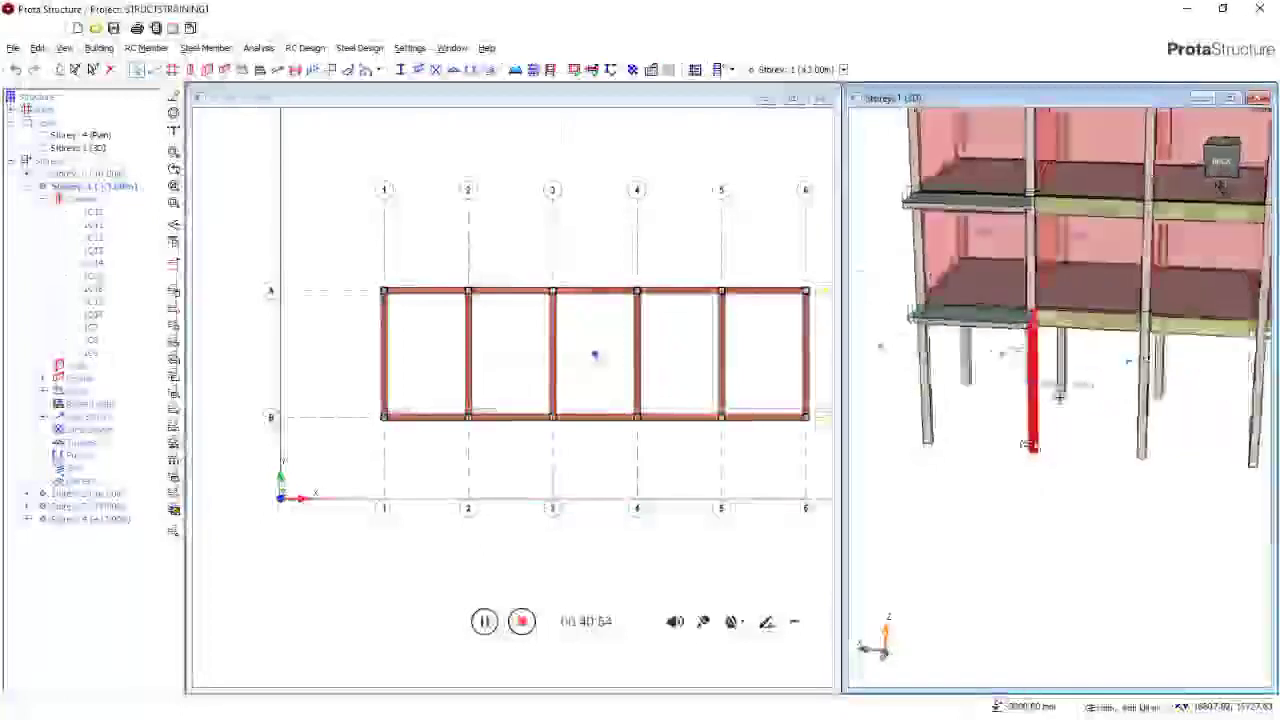
{"action": "left_click", "coordinate": [1042, 398]}
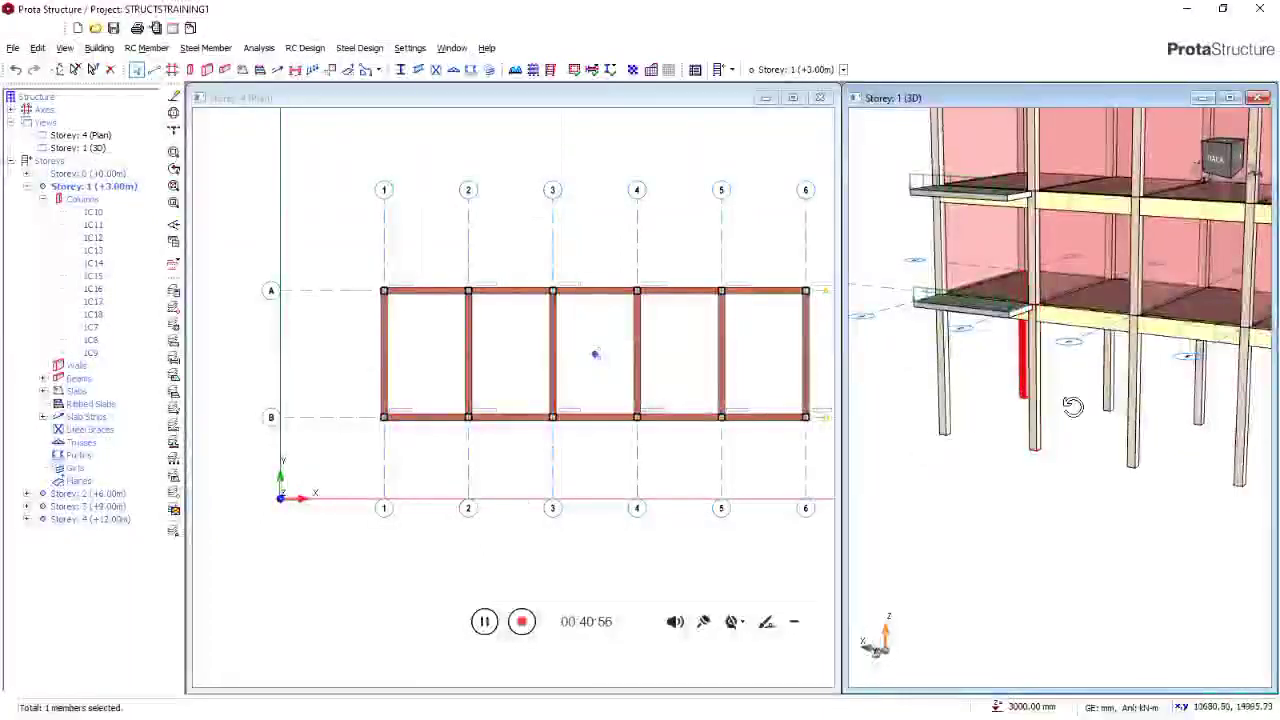
{"action": "middle_click_drag", "start_coordinate": [1072, 406], "coordinate": [1047, 398]}
{"action": "right_click", "coordinate": [1057, 399]}
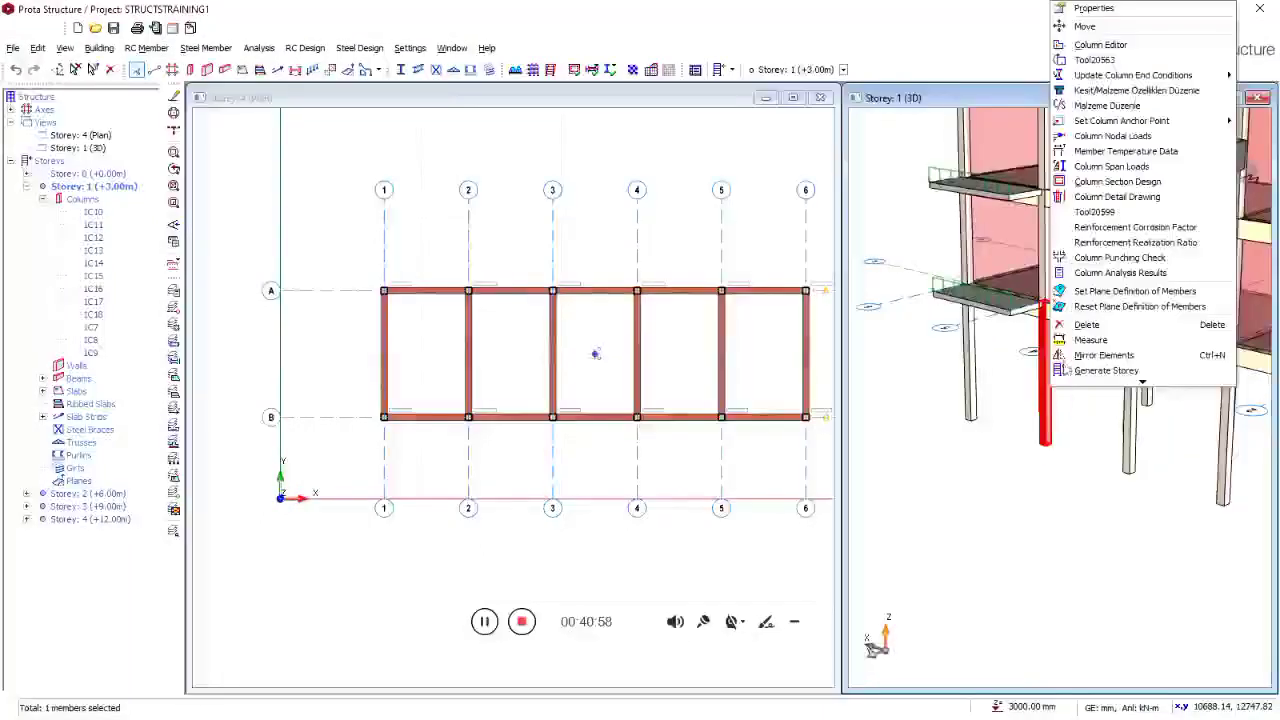
{"action": "left_click", "coordinate": [1118, 181]}
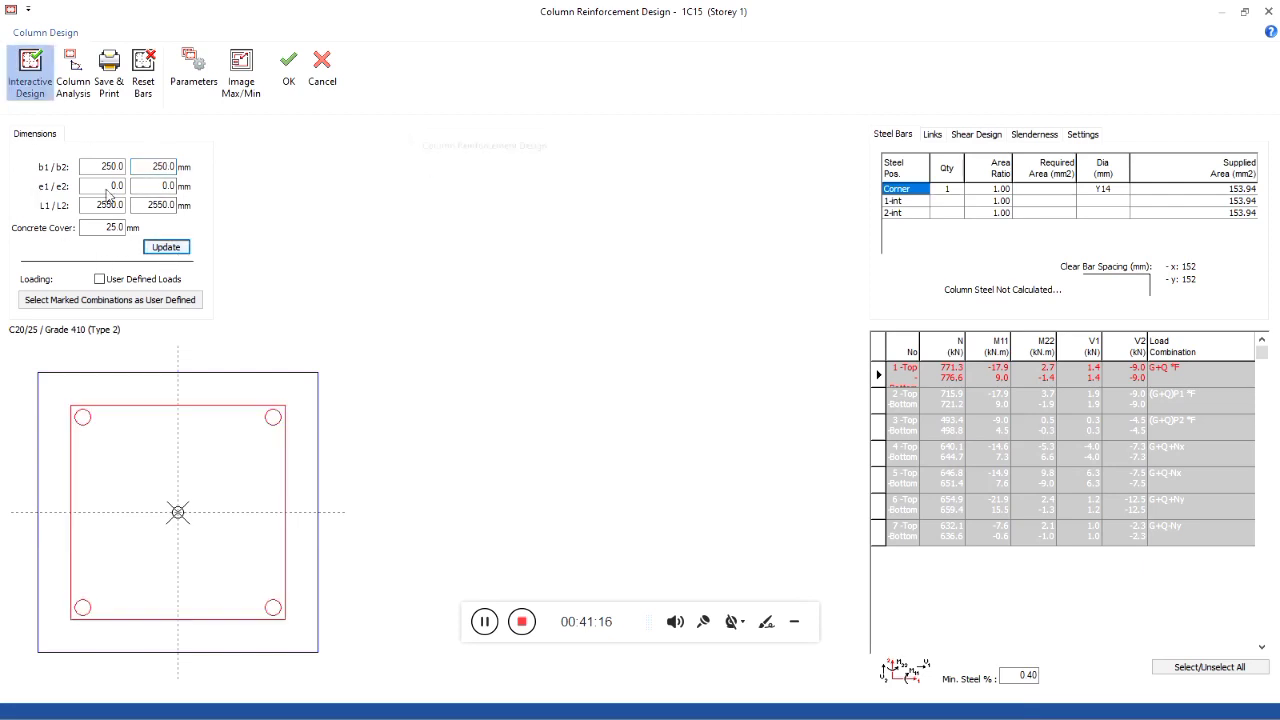
{"action": "left_click", "coordinate": [836, 178]}
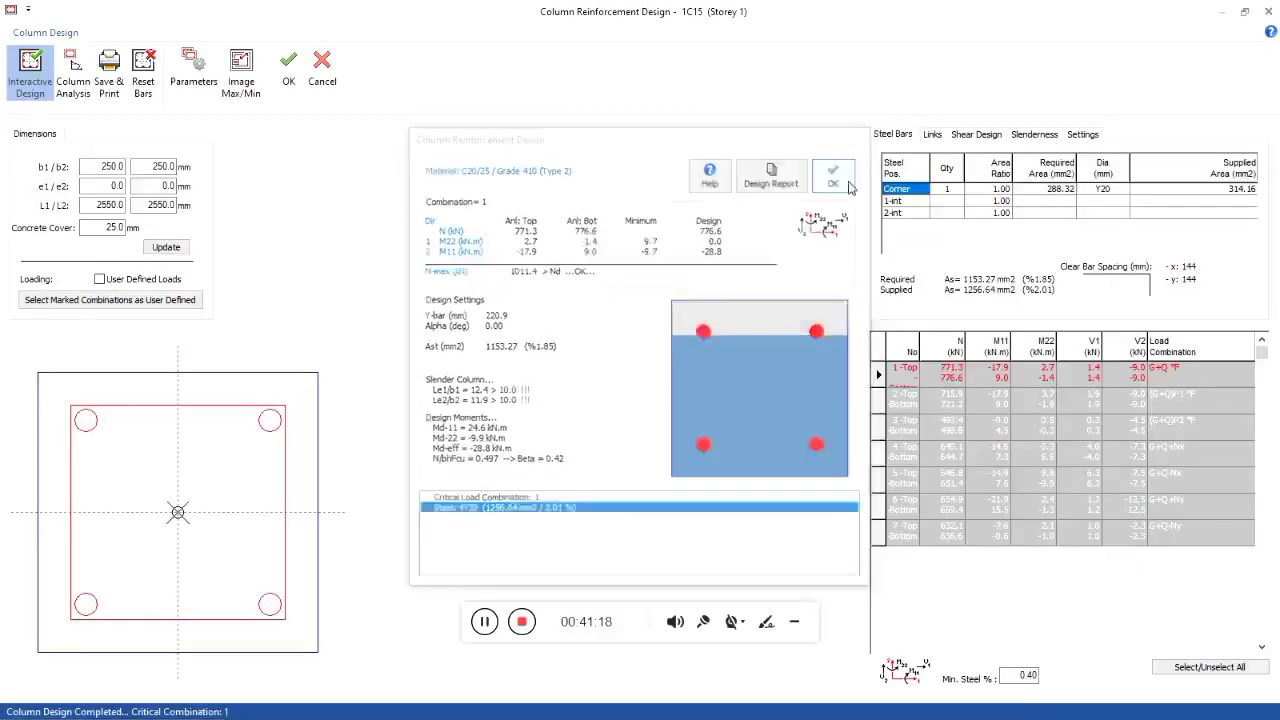
{"action": "left_click", "coordinate": [288, 82]}
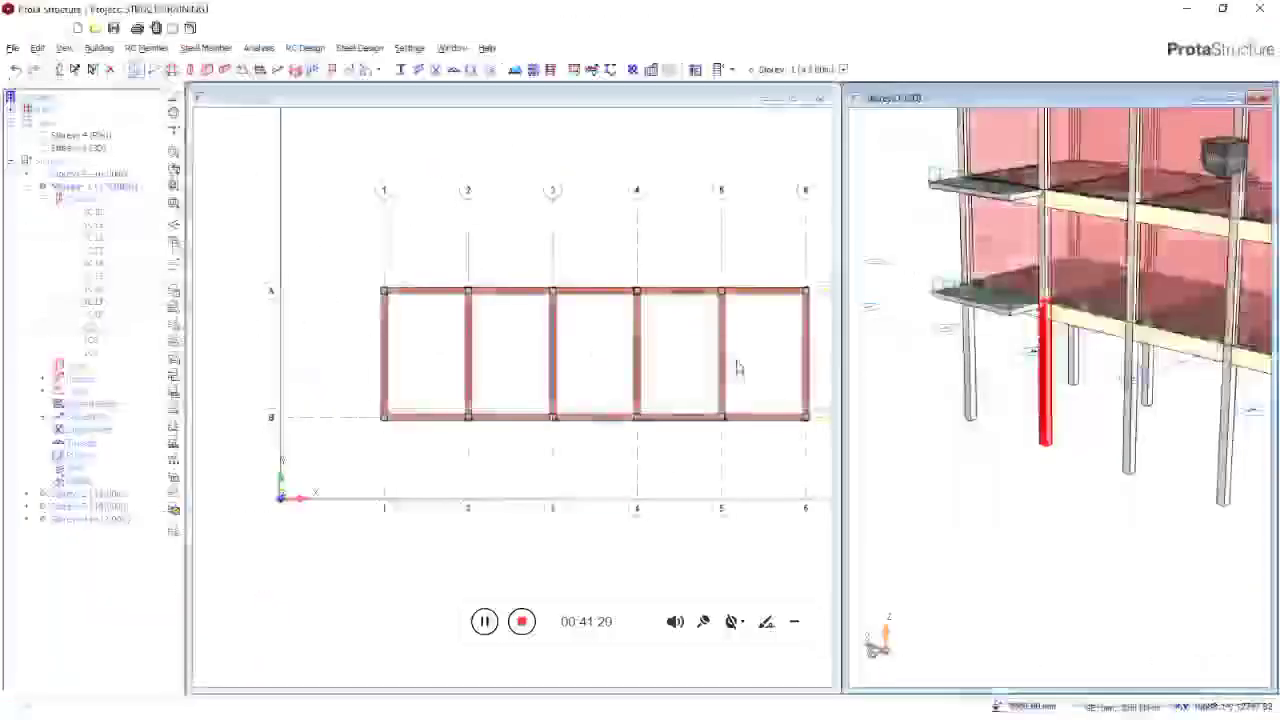
{"action": "left_click", "coordinate": [1076, 380]}
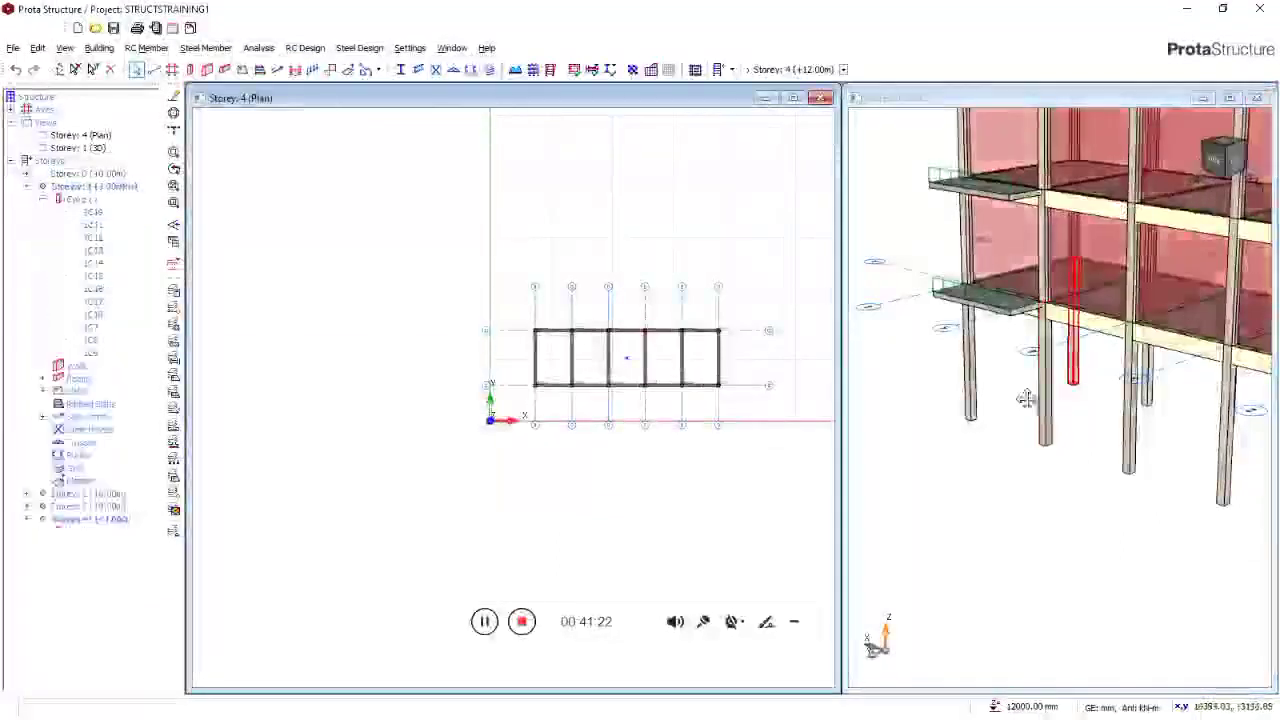
{"action": "scroll", "coordinate": [1026, 400], "scroll_direction": "down", "scroll_amount": 3}
{"action": "middle_click_drag", "start_coordinate": [1134, 508], "coordinate": [1188, 498]}
{"action": "scroll", "coordinate": [1188, 499], "scroll_direction": "down", "scroll_amount": 3}
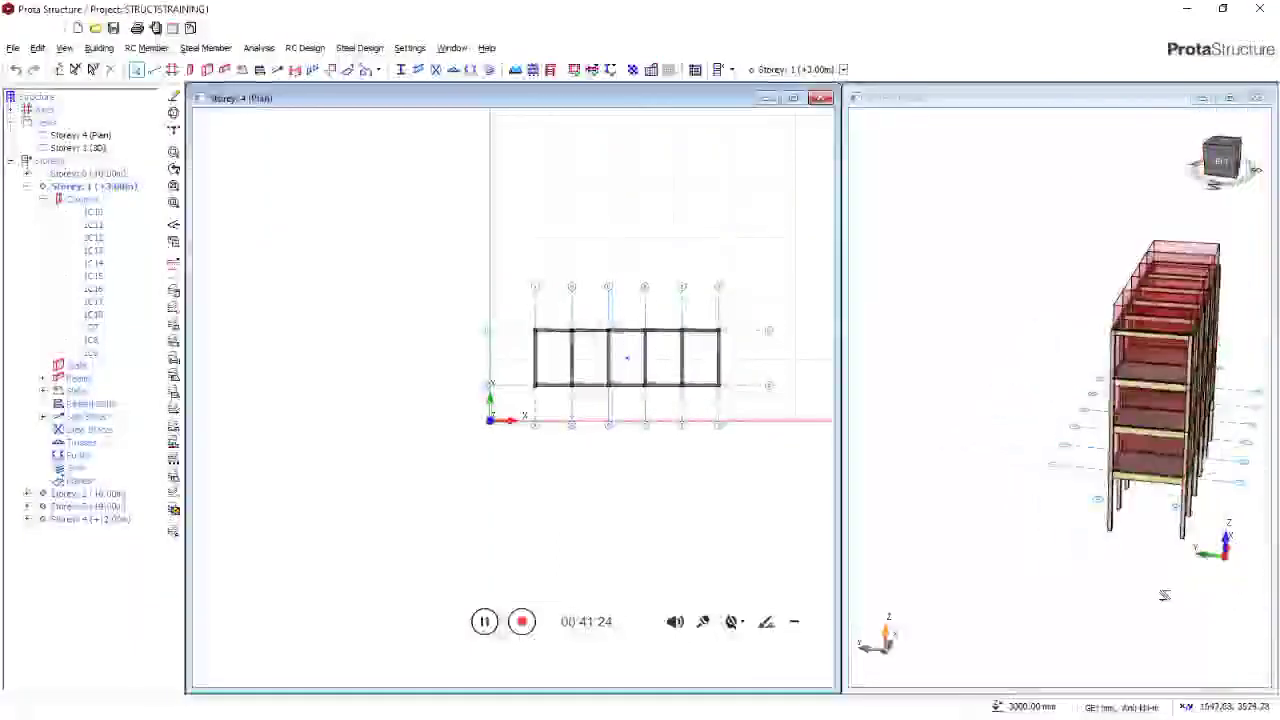
{"action": "middle_click_drag", "start_coordinate": [1183, 543], "coordinate": [1106, 497]}
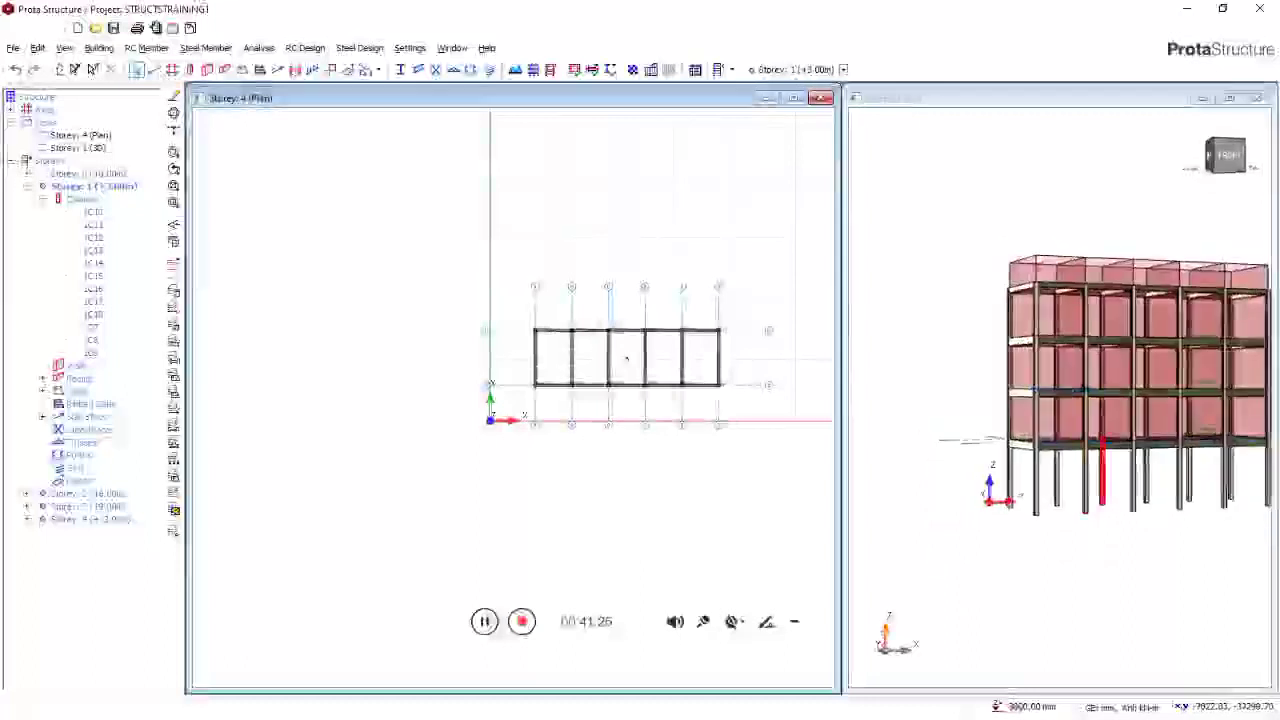
{"action": "scroll", "coordinate": [685, 429], "scroll_direction": "up", "scroll_amount": 2}
{"action": "middle_click_drag", "start_coordinate": [685, 429], "coordinate": [566, 438]}
{"action": "scroll", "coordinate": [357, 325], "scroll_direction": "up", "scroll_amount": 3}
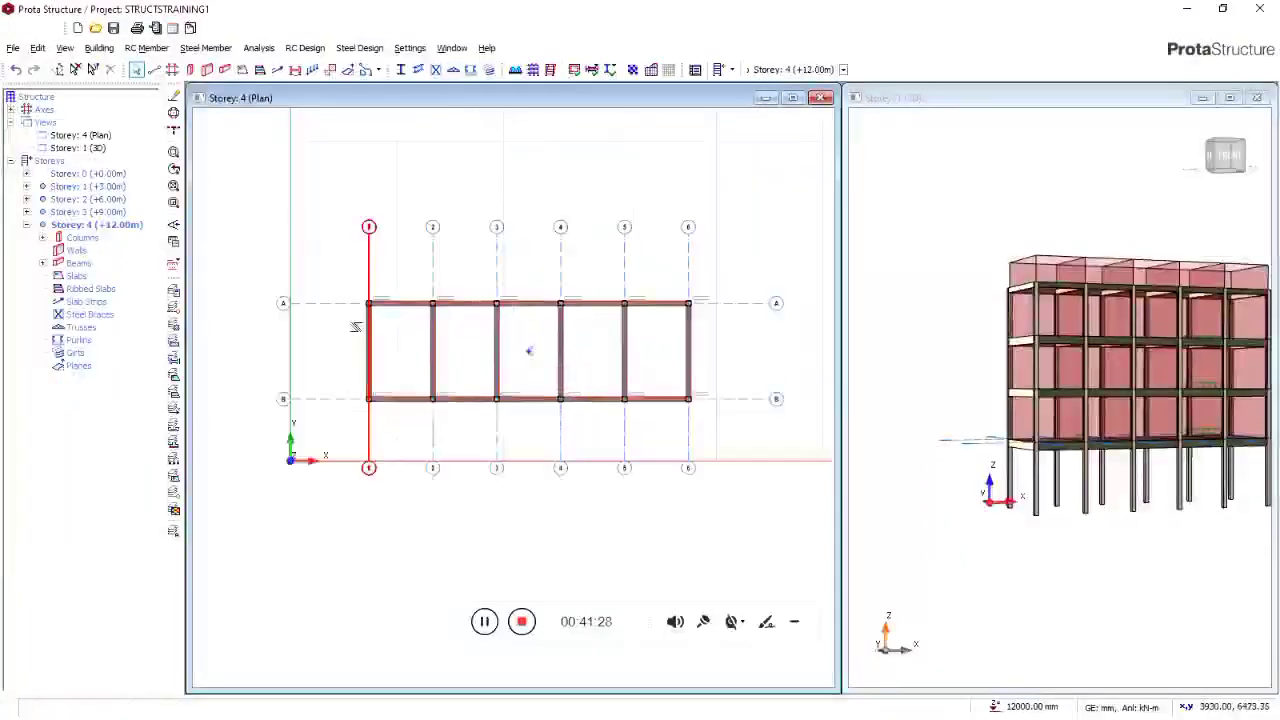
{"action": "middle_click_drag", "start_coordinate": [487, 363], "coordinate": [354, 360]}
{"action": "scroll", "coordinate": [355, 357], "scroll_direction": "down", "scroll_amount": 1}
{"action": "middle_click_drag", "start_coordinate": [467, 395], "coordinate": [623, 354]}
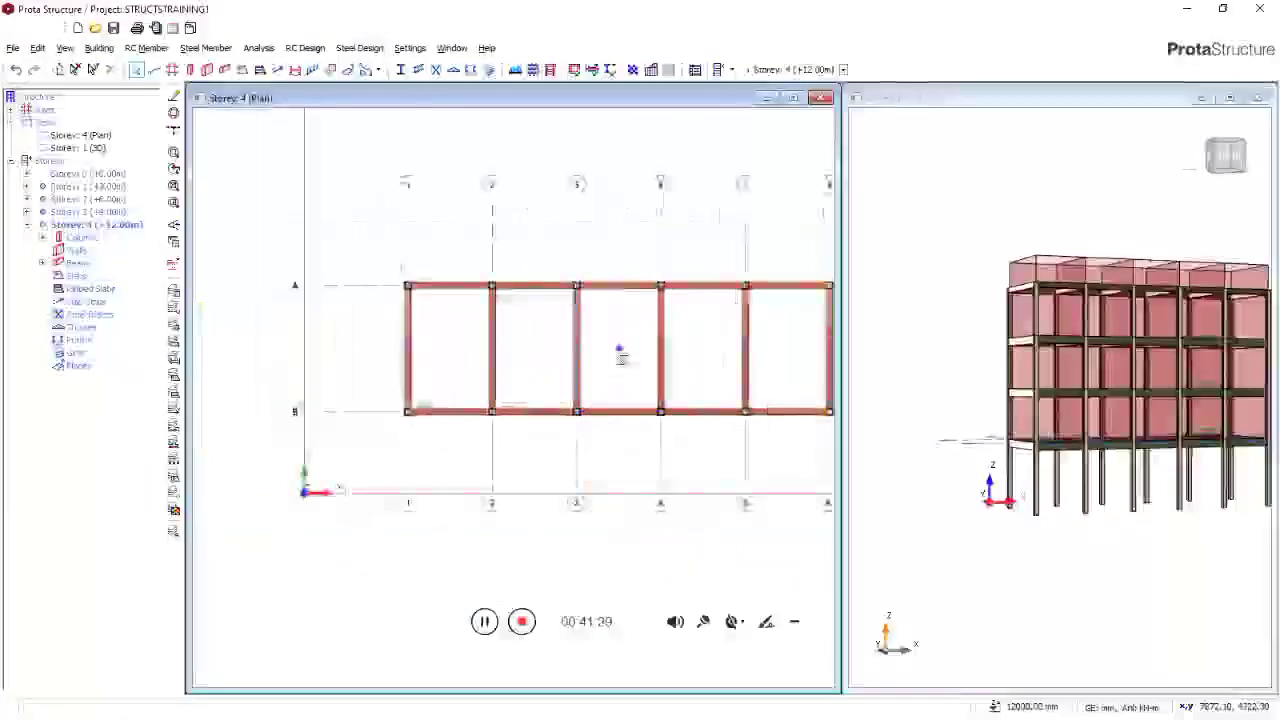
{"action": "scroll", "coordinate": [643, 331], "scroll_direction": "up", "scroll_amount": 3}
{"action": "scroll", "coordinate": [594, 323], "scroll_direction": "down", "scroll_amount": 4}
{"action": "middle_click_drag", "start_coordinate": [438, 335], "coordinate": [310, 359]}
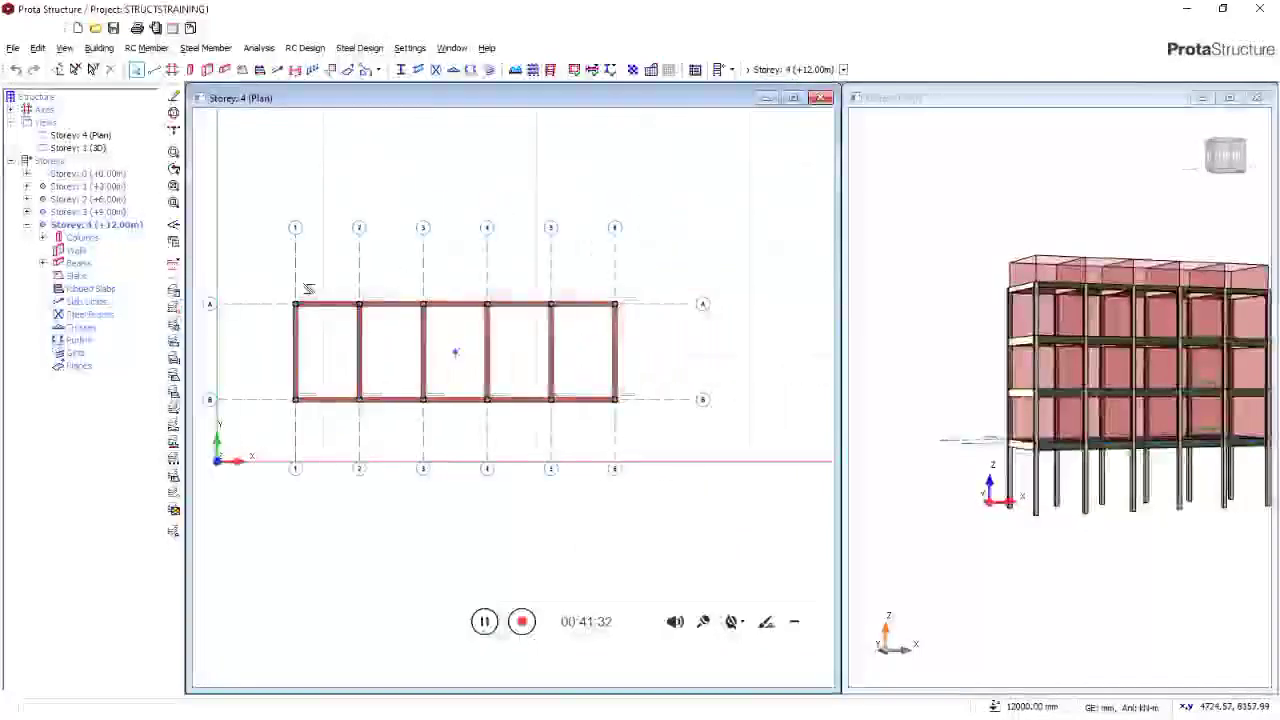
{"action": "scroll", "coordinate": [321, 286], "scroll_direction": "up", "scroll_amount": 5}
{"action": "scroll", "coordinate": [503, 277], "scroll_direction": "down", "scroll_amount": 4}
{"action": "middle_click_drag", "start_coordinate": [468, 400], "coordinate": [473, 341]}
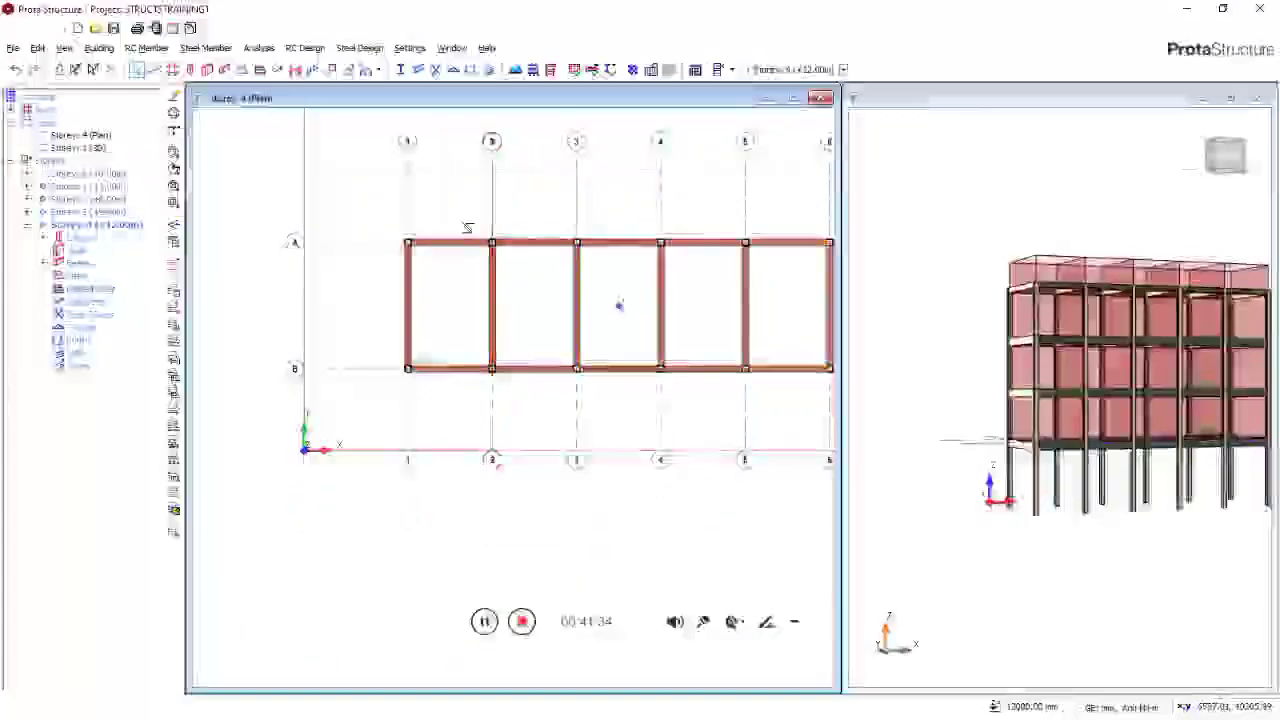
{"action": "scroll", "coordinate": [466, 226], "scroll_direction": "up", "scroll_amount": 4}
{"action": "scroll", "coordinate": [371, 289], "scroll_direction": "down", "scroll_amount": 3}
{"action": "middle_click_drag", "start_coordinate": [407, 371], "coordinate": [561, 333]}
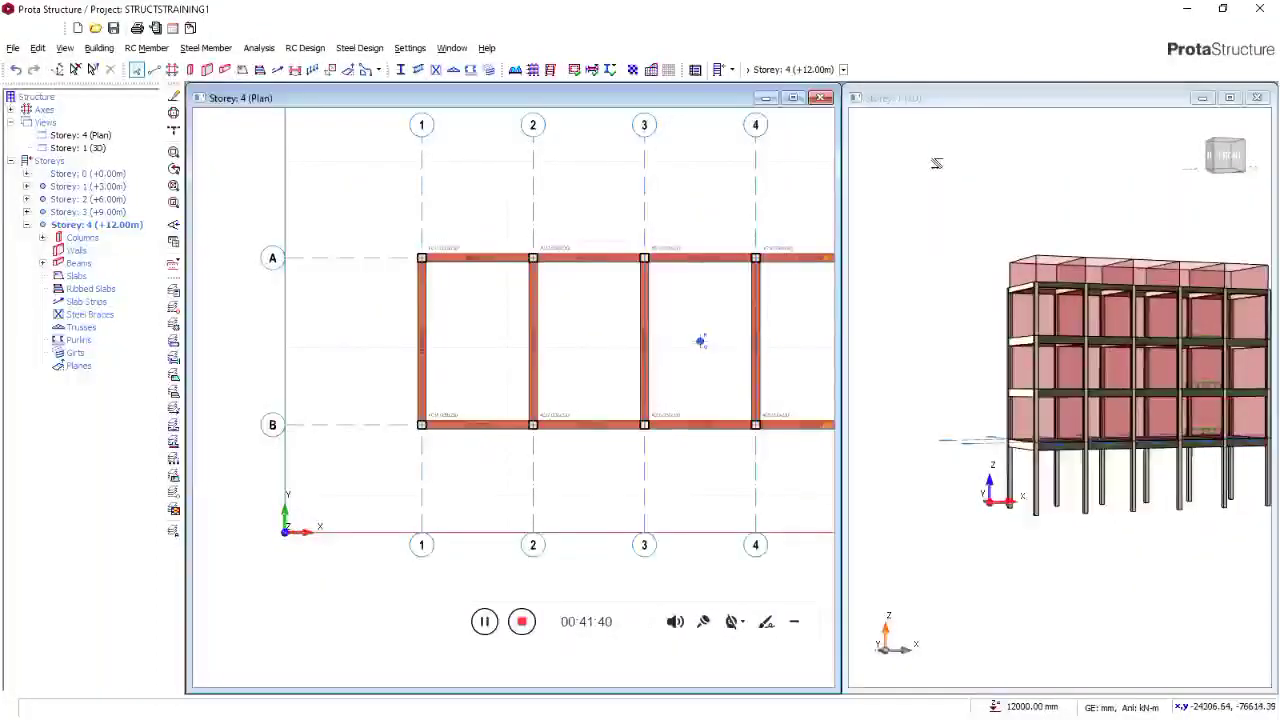